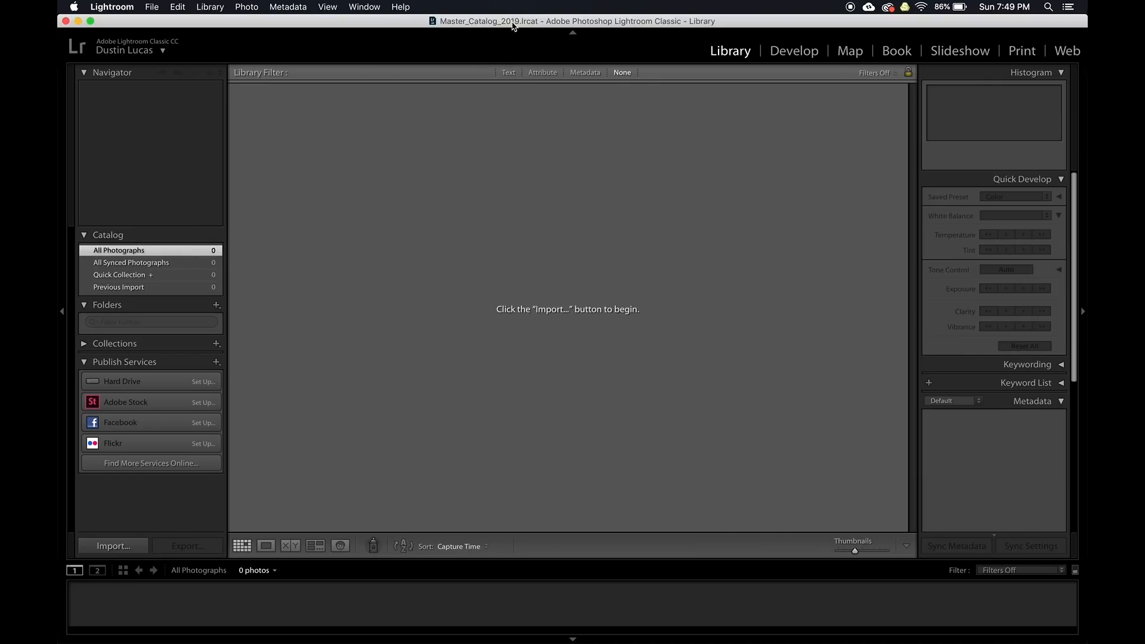
Open Import, then in a new Finder window browse Documents > #PERSONAL WORK > Shutter Magazine > 2019
key("super+shift+i")
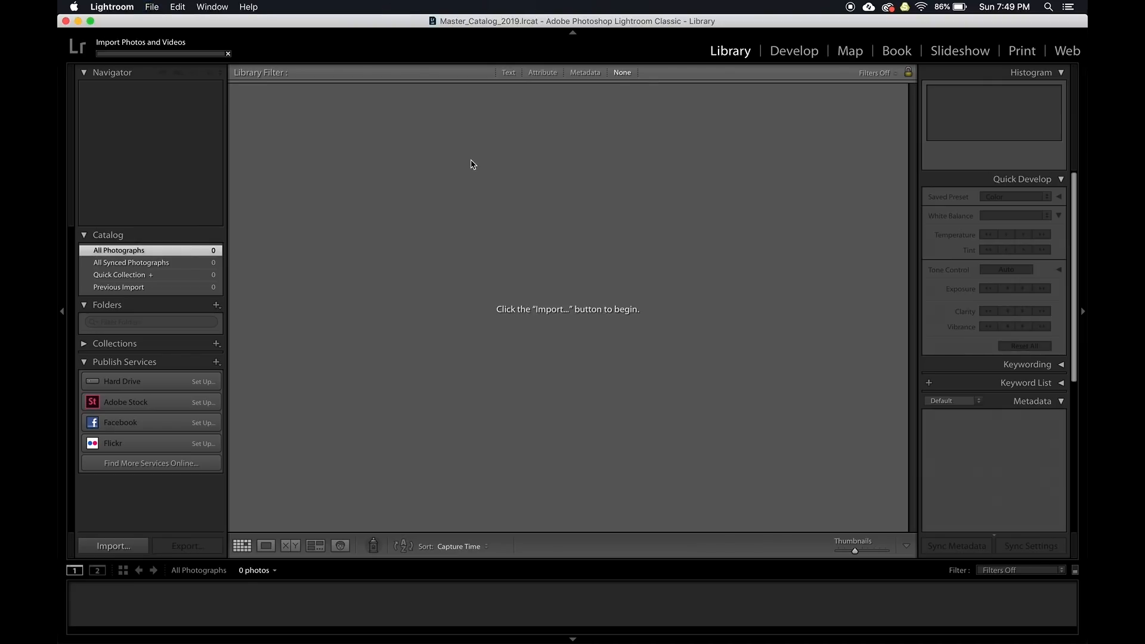
key("super+Tab")
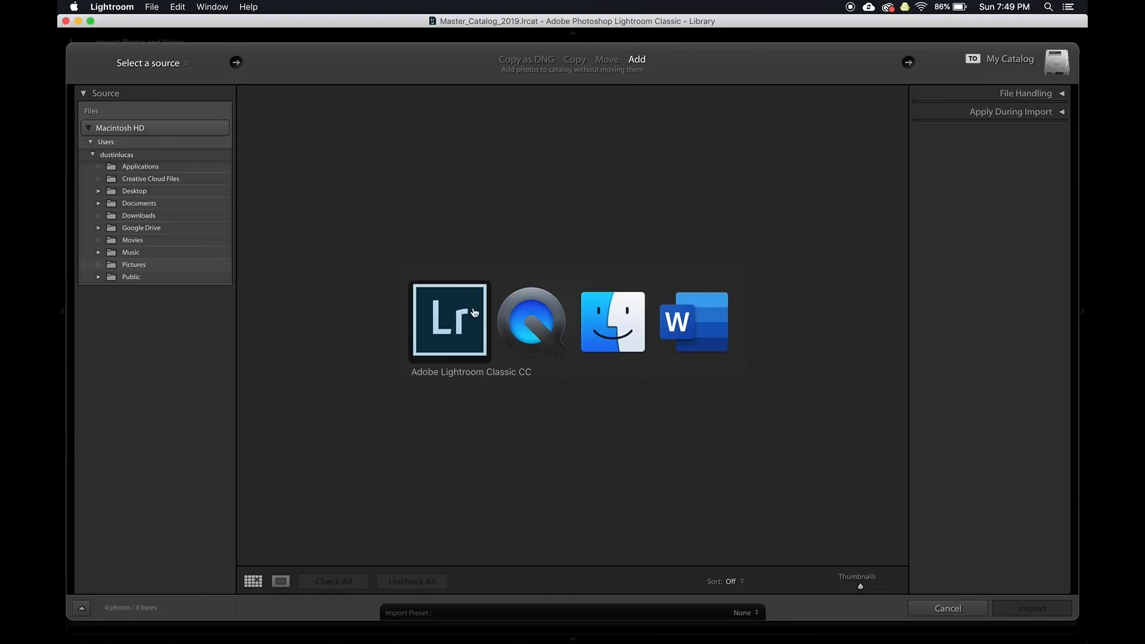
key("super+n")
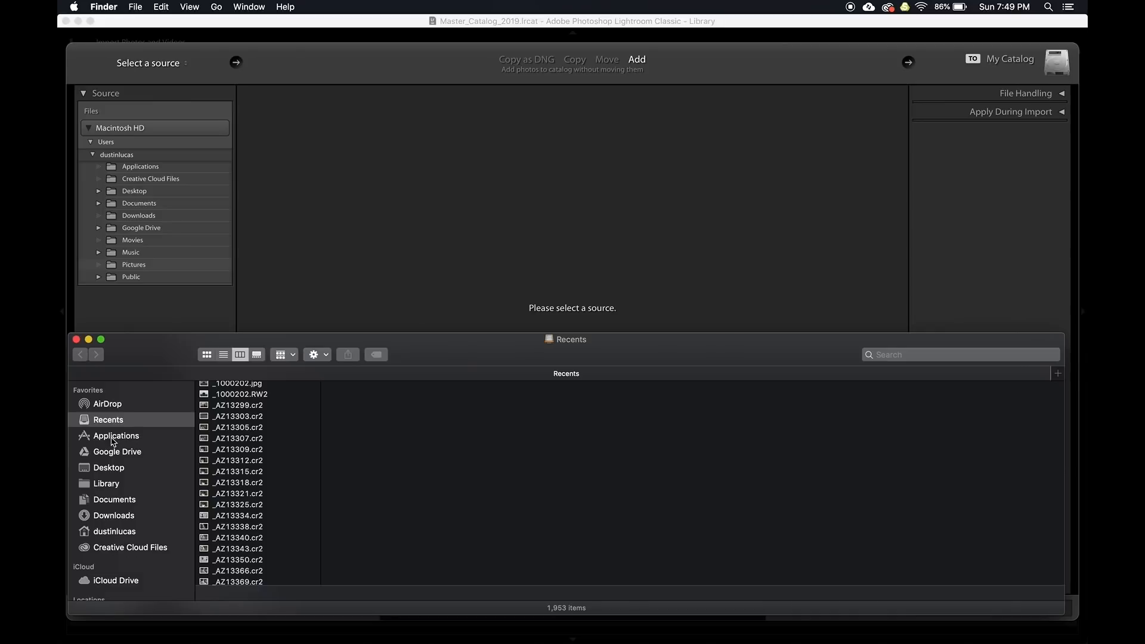
left_click(115, 500)
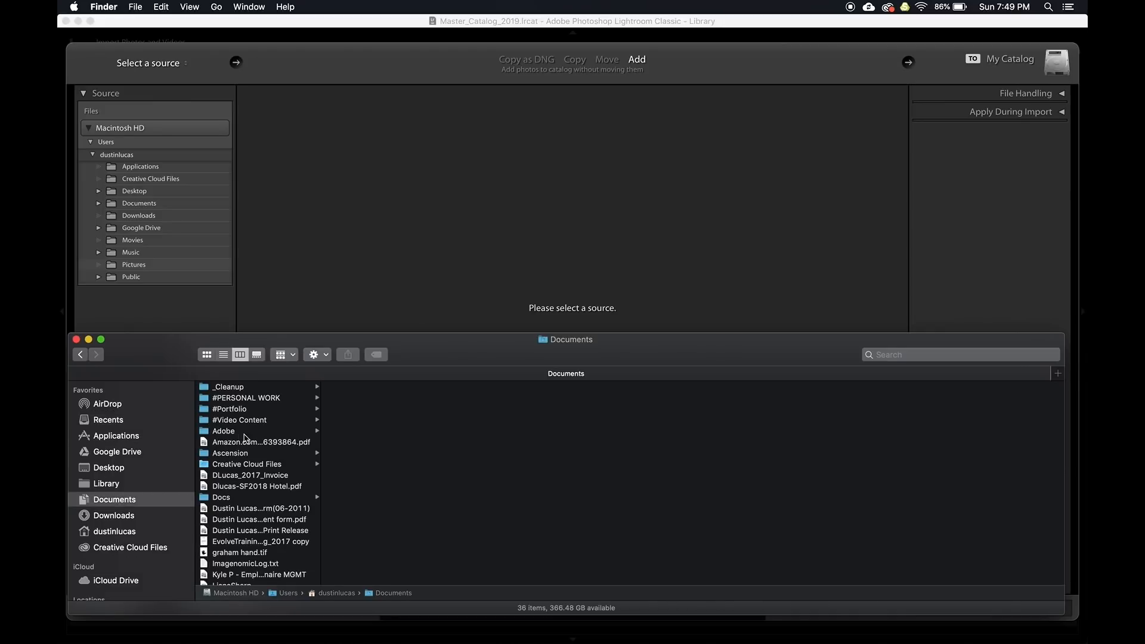
left_click(264, 401)
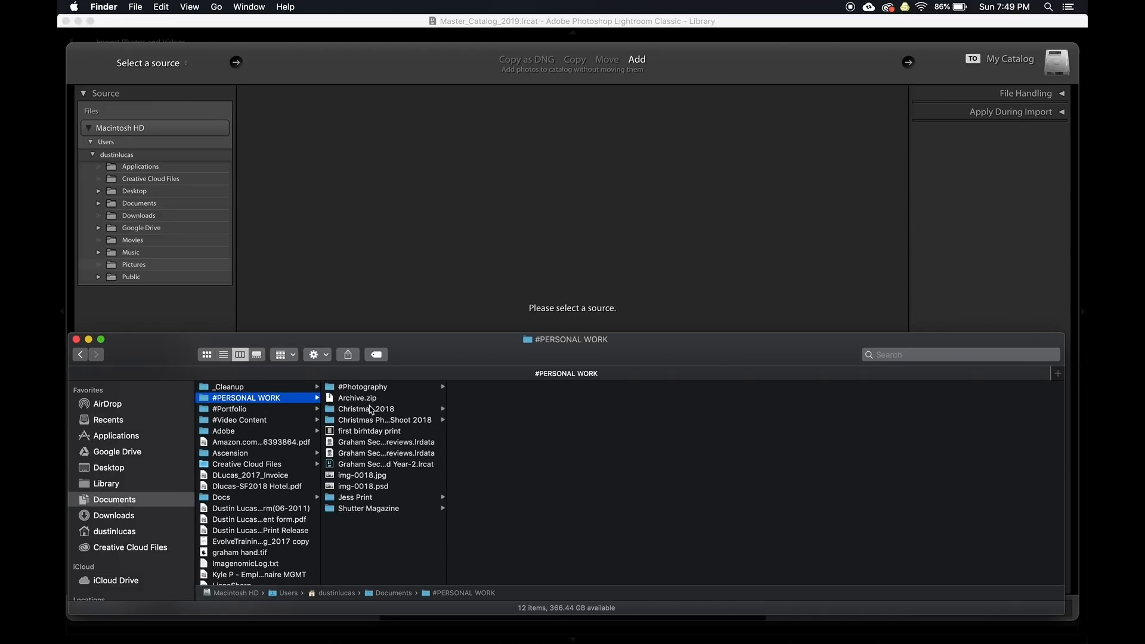
left_click(357, 508)
left_click(511, 399)
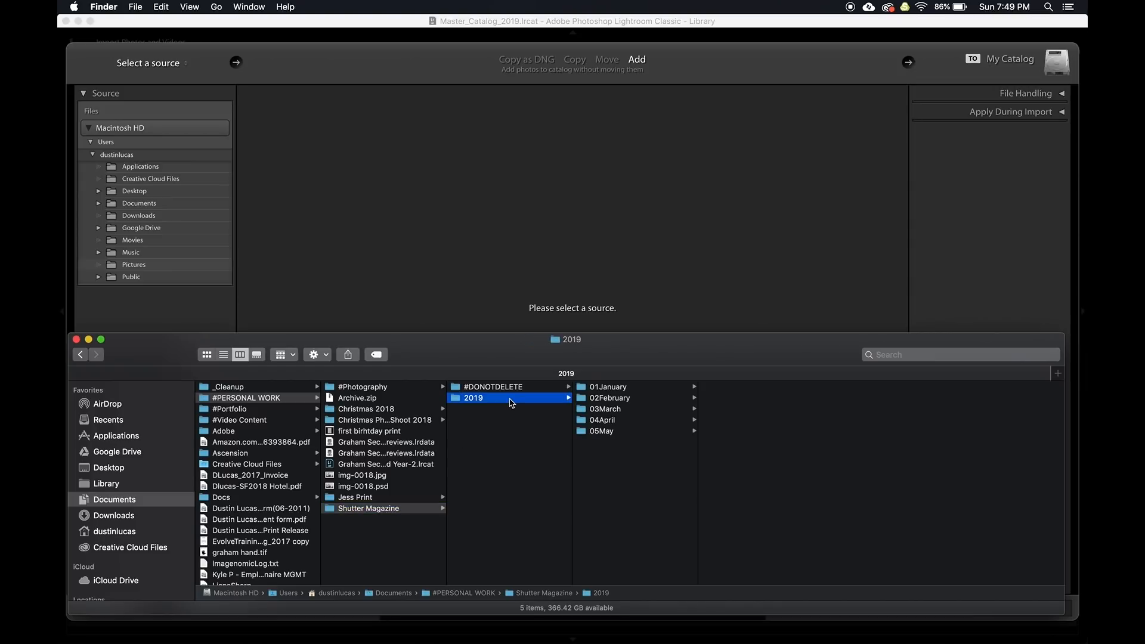
Go down through 05May > 03_Originals and drag Raw_Originals onto Lightroom's Import window as the source
key("Right")
key("Down")
key("Down")
key("Down")
key("Down")
key("Right")
key("Down")
key("Down")
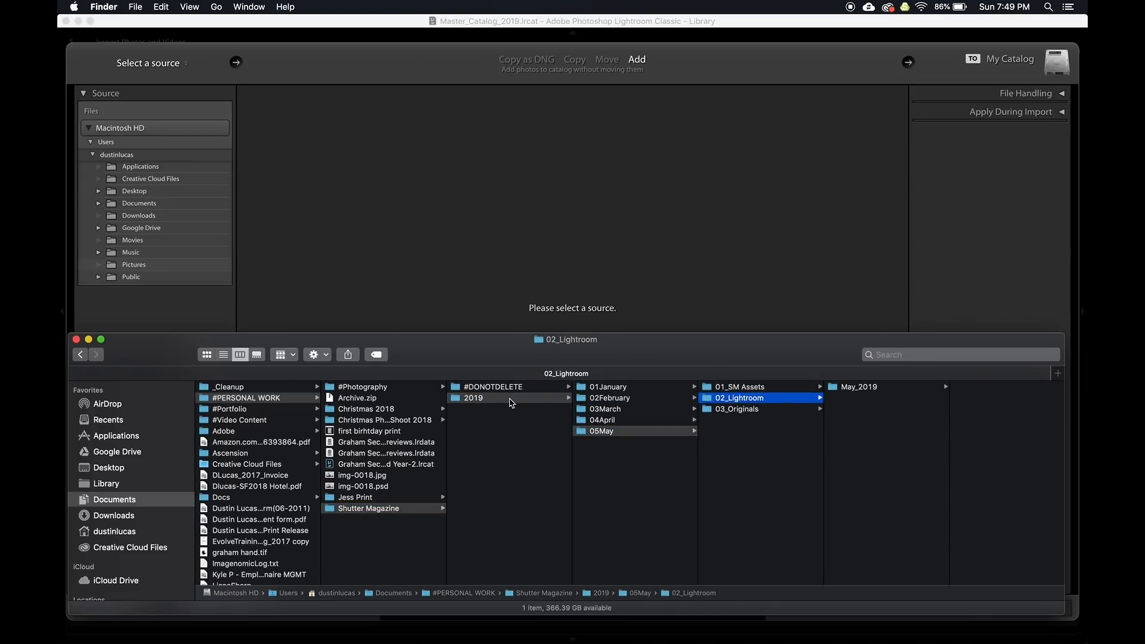
key("Right")
key("Down")
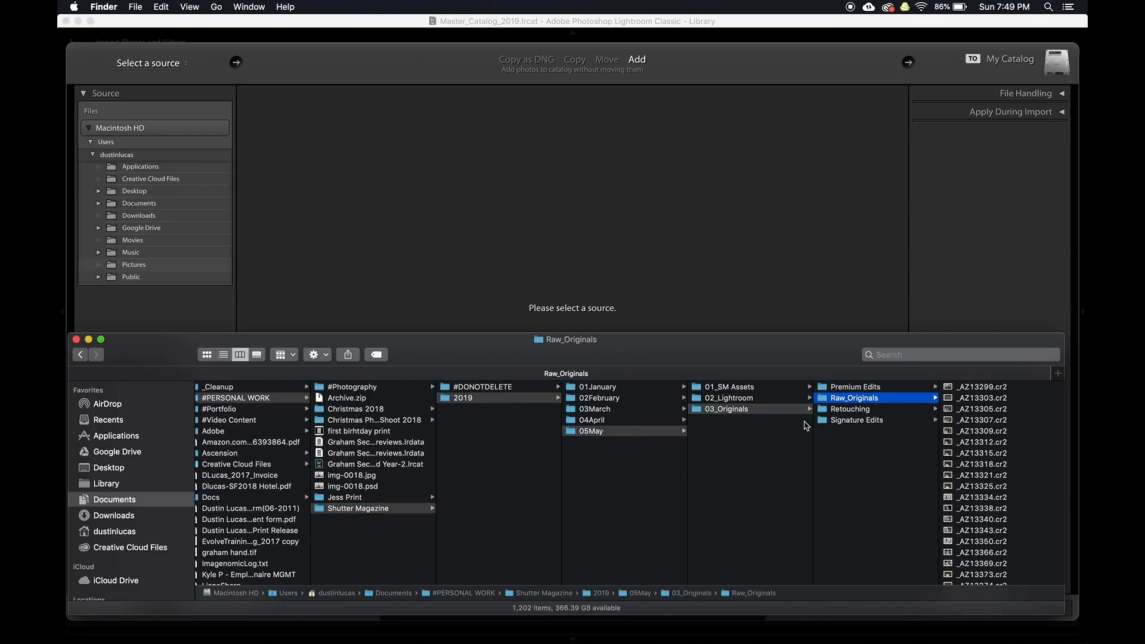
left_click_drag(848, 398, 696, 292)
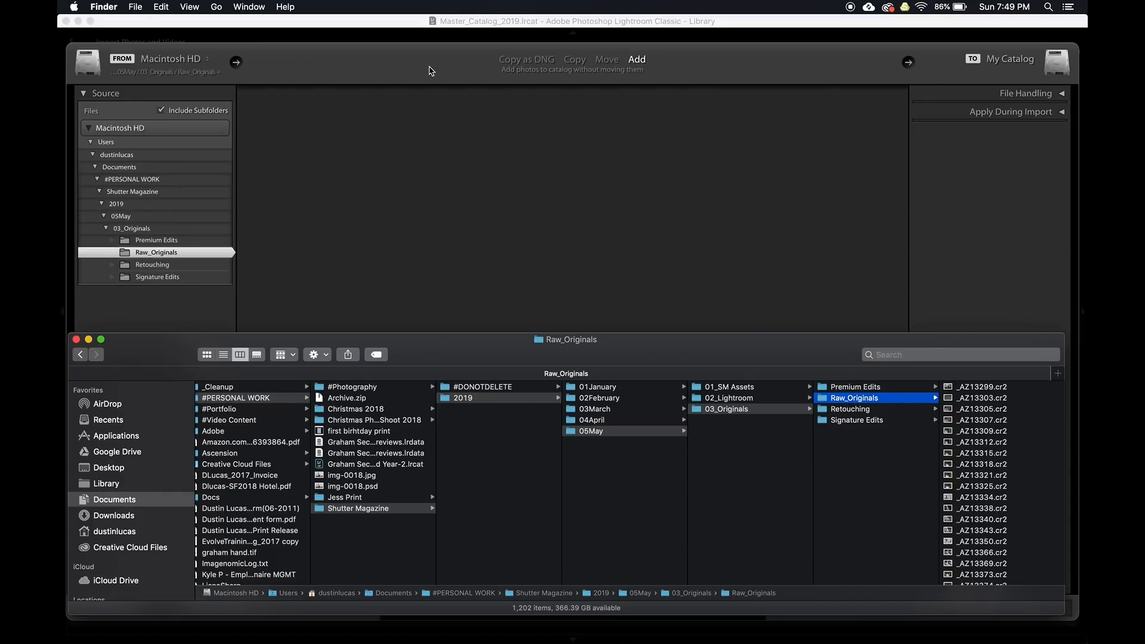
left_click(432, 69)
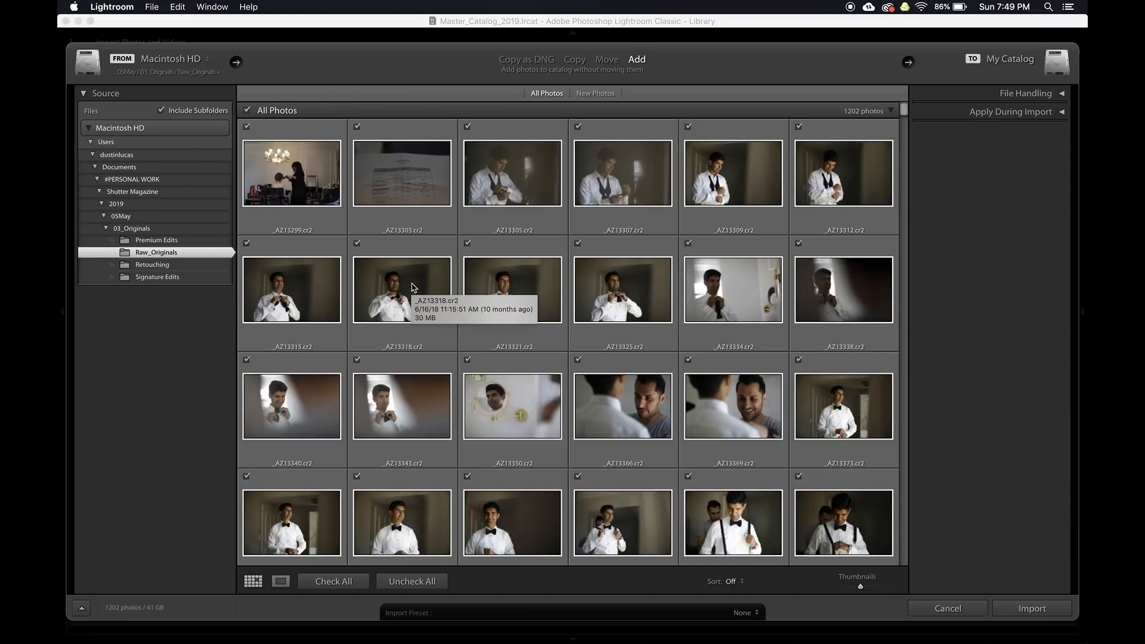
Collapse the Source panel and Macintosh HD tree so only Macintosh HD is listed
left_click(89, 128)
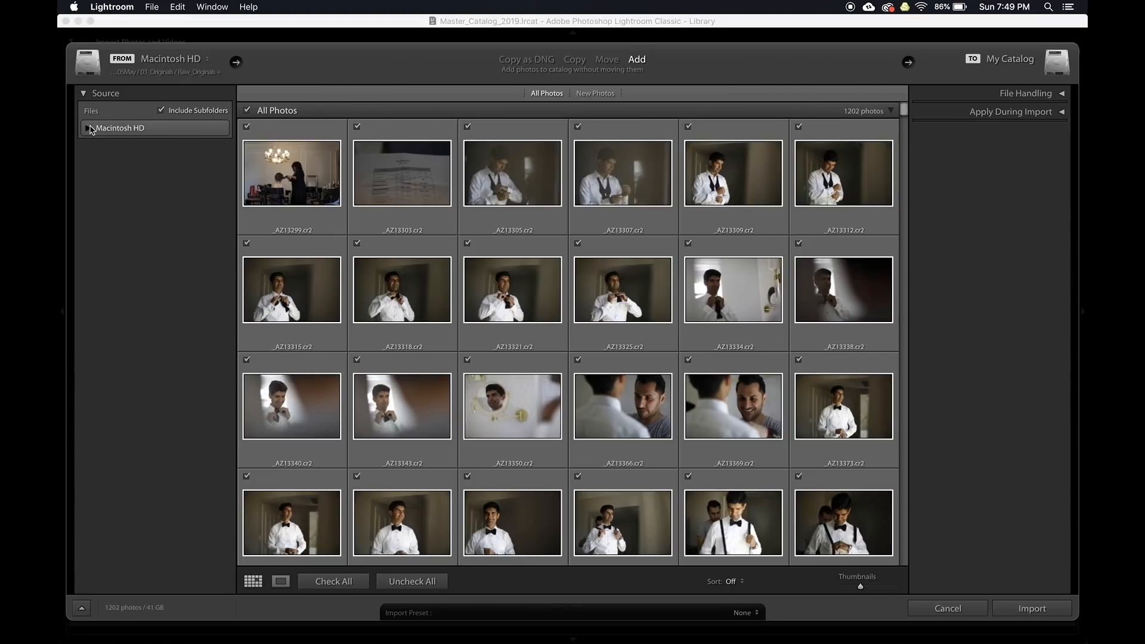
left_click(84, 95)
left_click(84, 95)
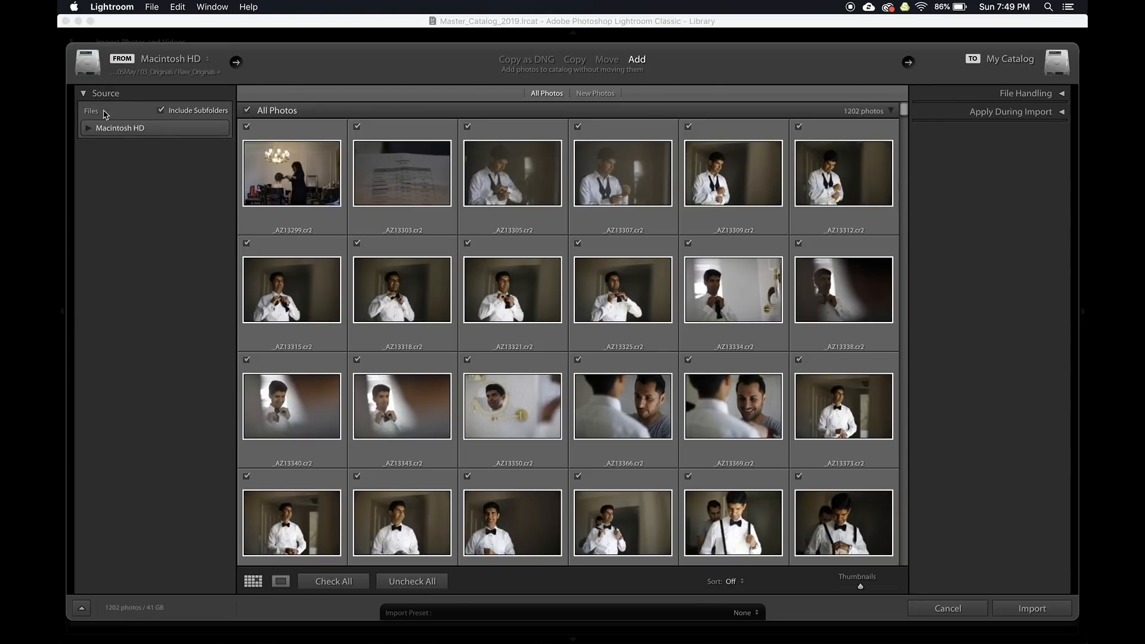
left_click(89, 129)
left_click(88, 129)
Under File Handling, keep Build Smart Previews checked, set Build Previews to Minimal, and expand Apply During Import
left_click(1035, 100)
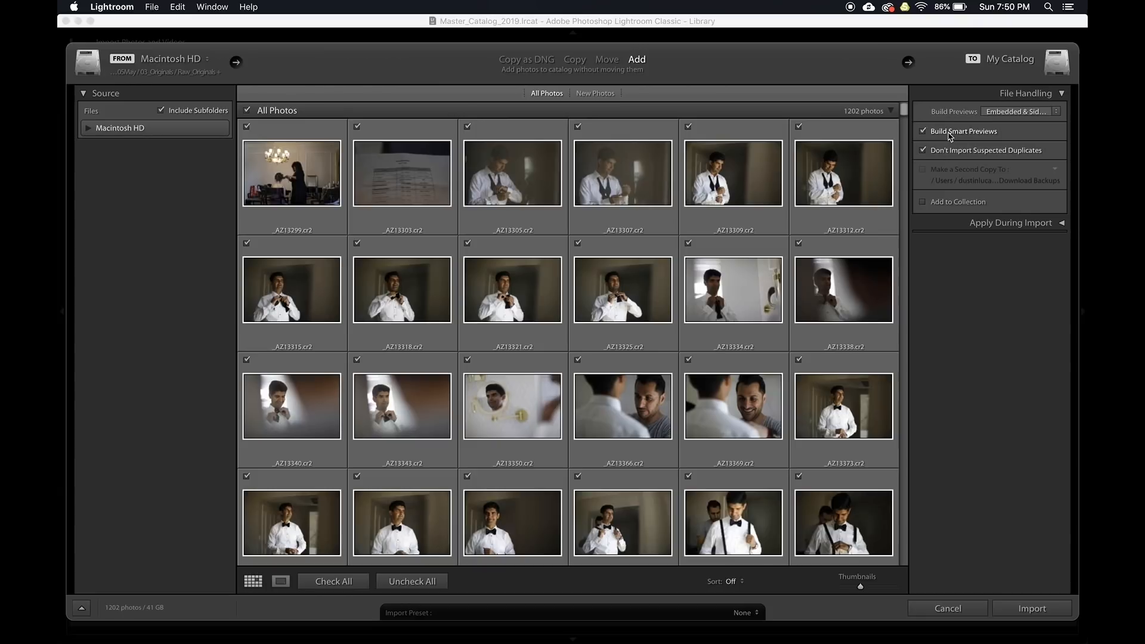
left_click(942, 136)
left_click(1012, 111)
left_click(1010, 107)
left_click(996, 113)
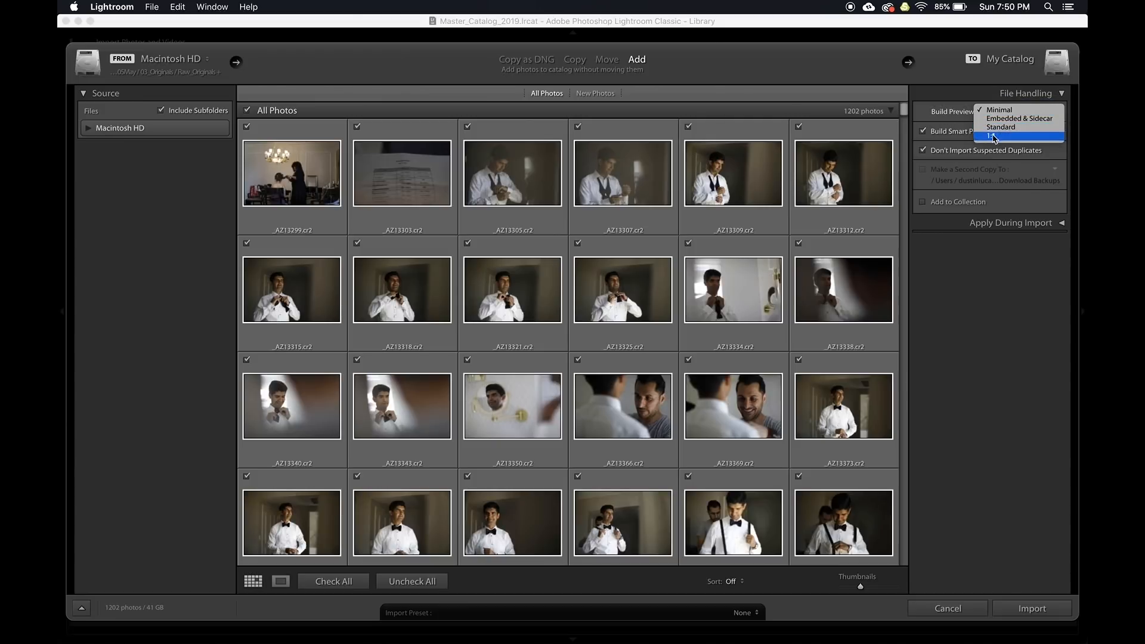
left_click(947, 114)
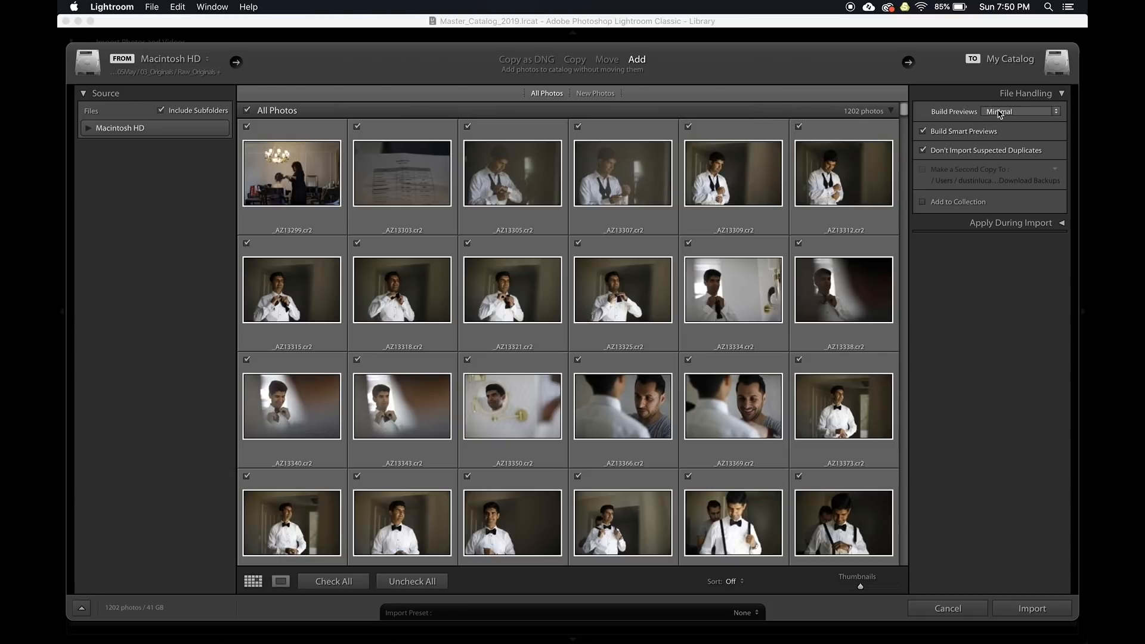
left_click(978, 223)
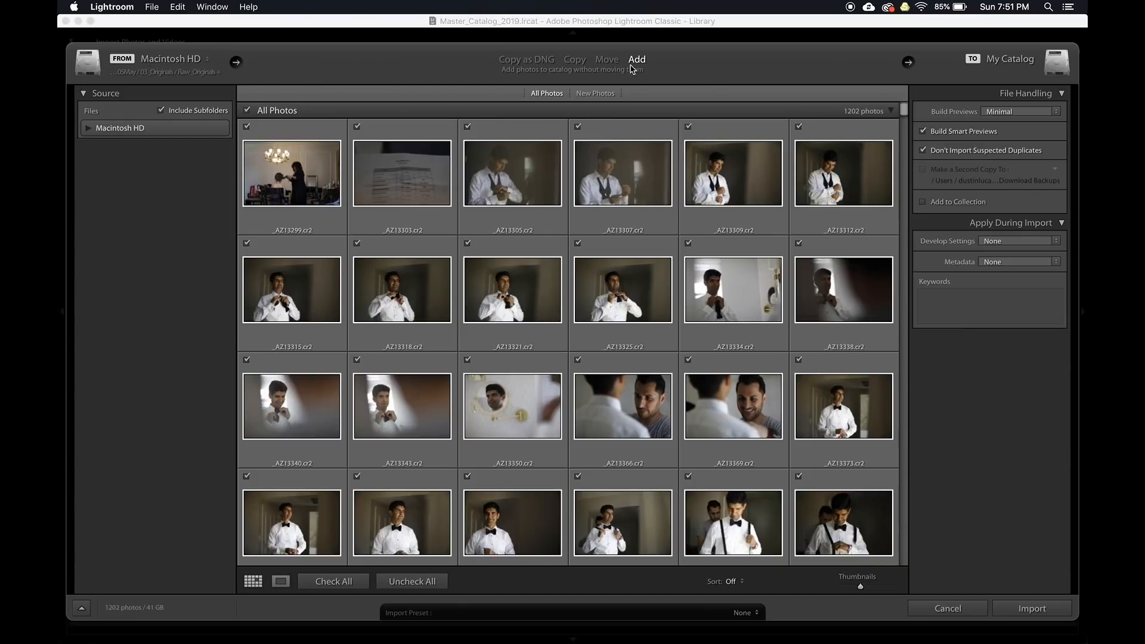
Switch the import mode to Copy and back to Add, then import the 1,202 photos
left_click(575, 61)
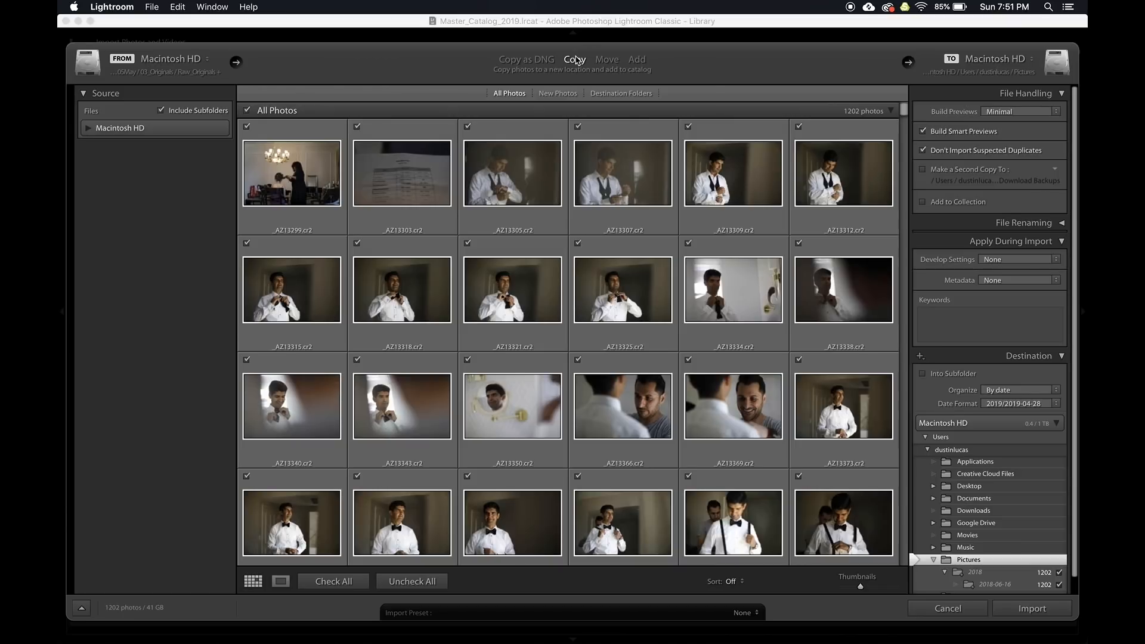
left_click(637, 60)
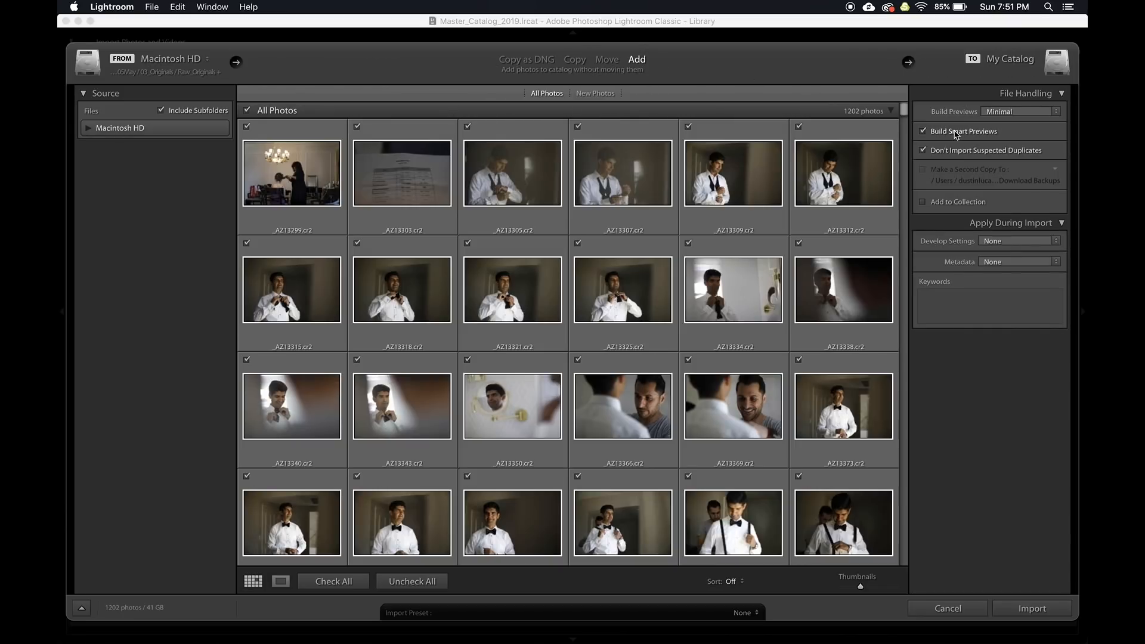
left_click(1038, 608)
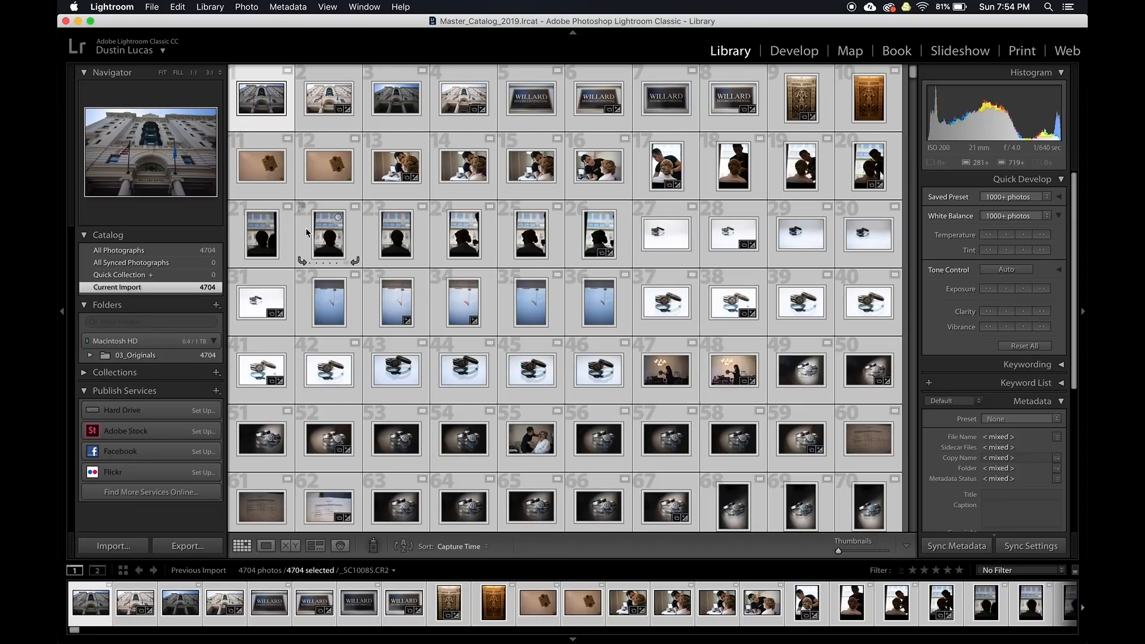
Choose File > Export as Catalog for the imported photos
left_click(152, 7)
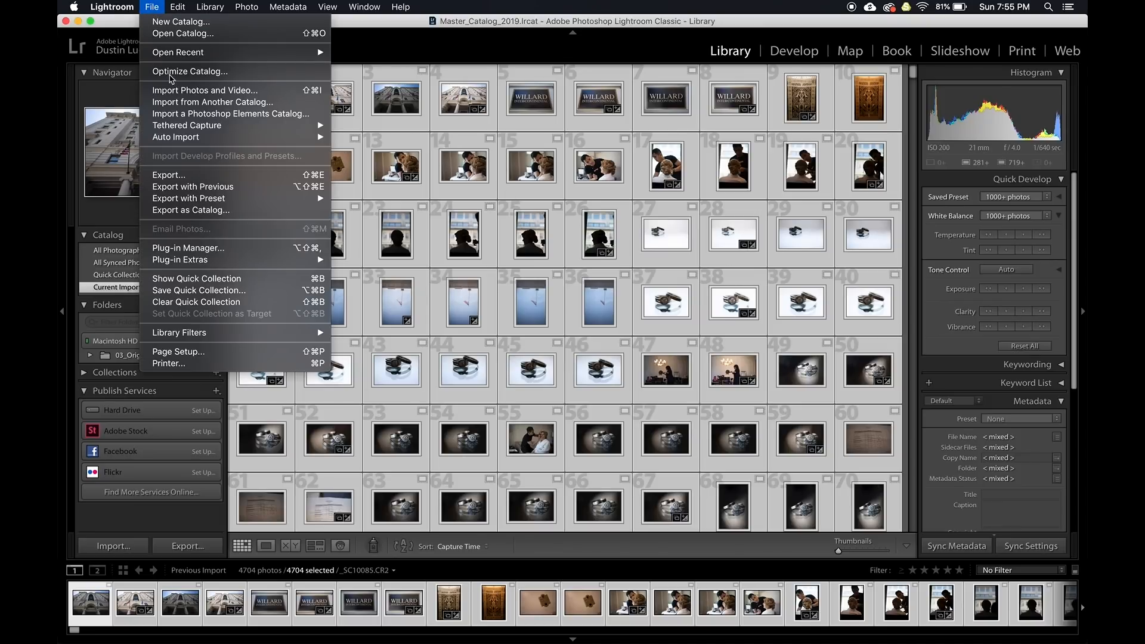
left_click(186, 210)
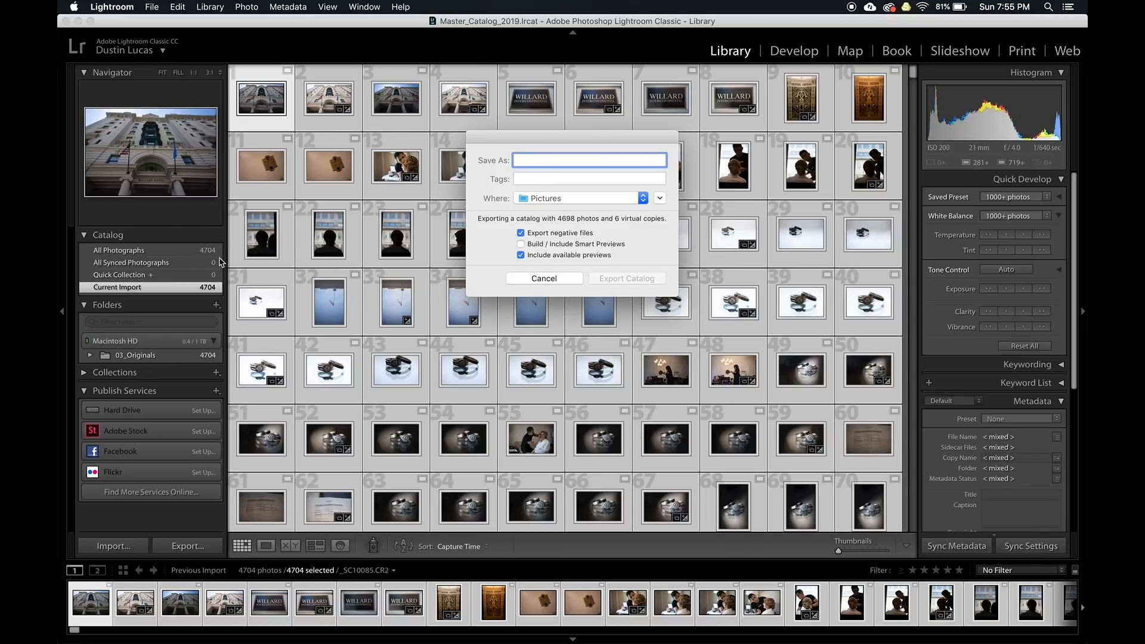
Set the save location to Desktop and create a new Working_2019 folder there
left_click(534, 200)
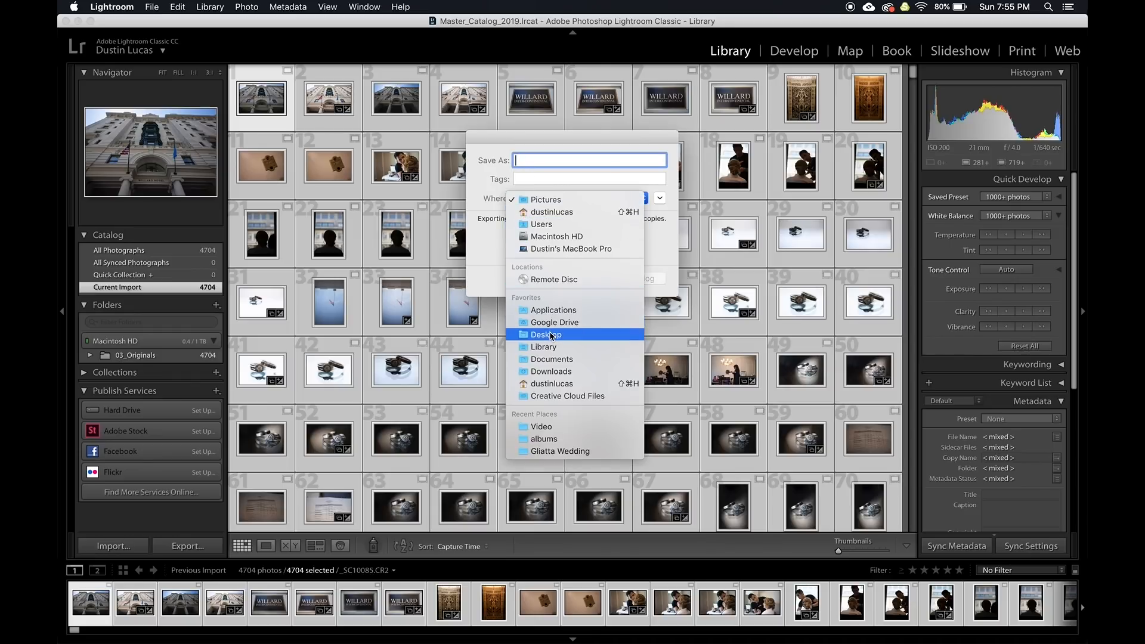
left_click(550, 335)
left_click(660, 198)
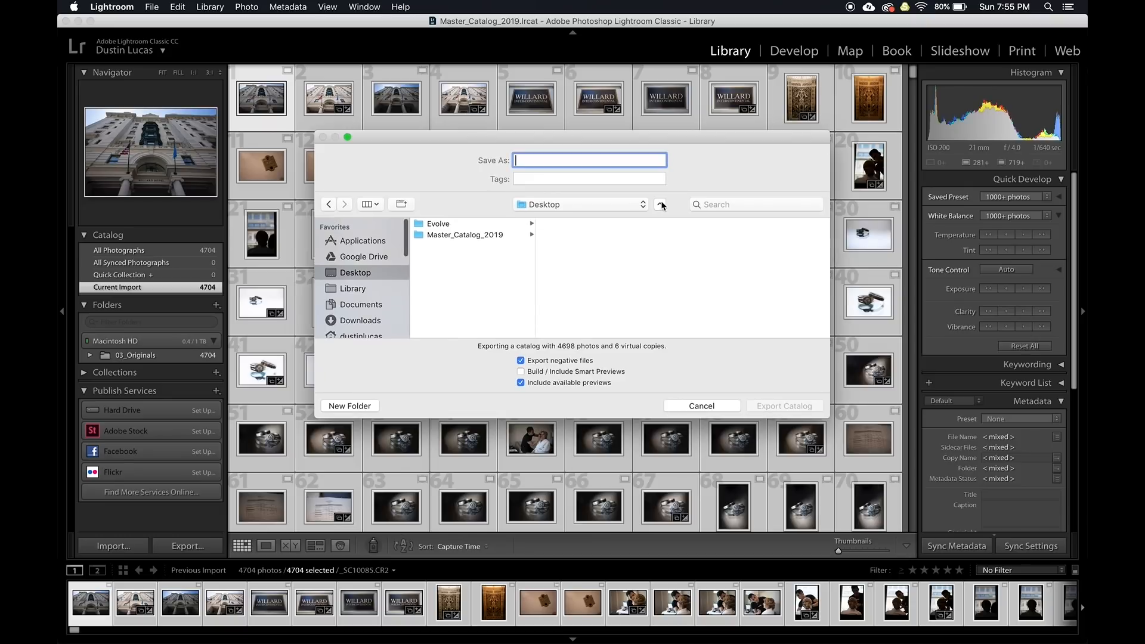
left_click(367, 407)
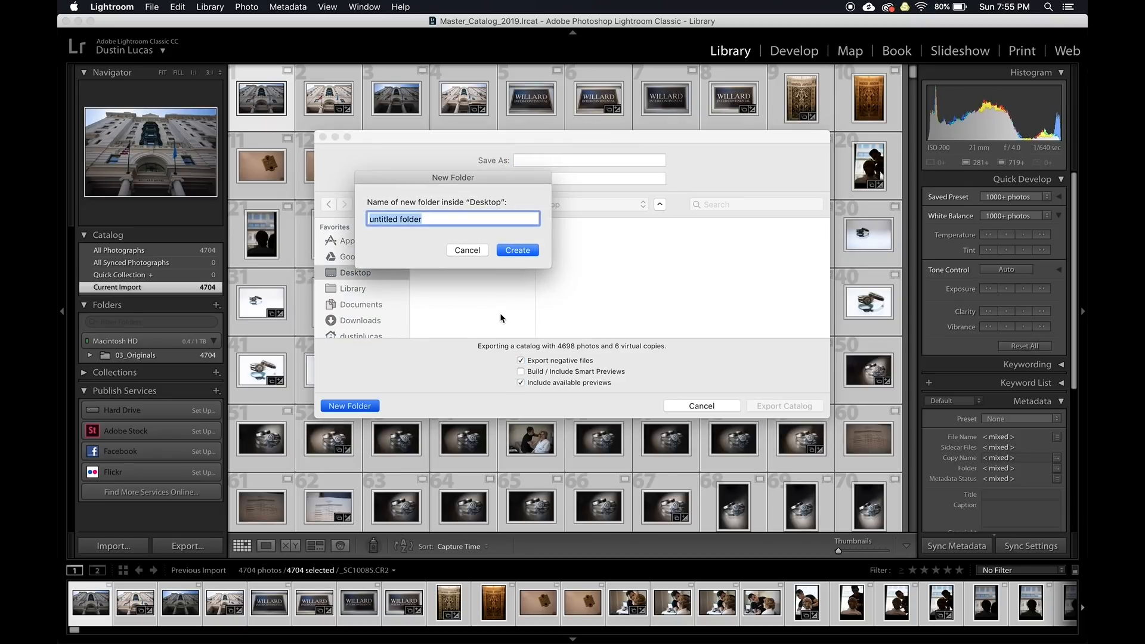
type("Working_2019")
left_click(517, 249)
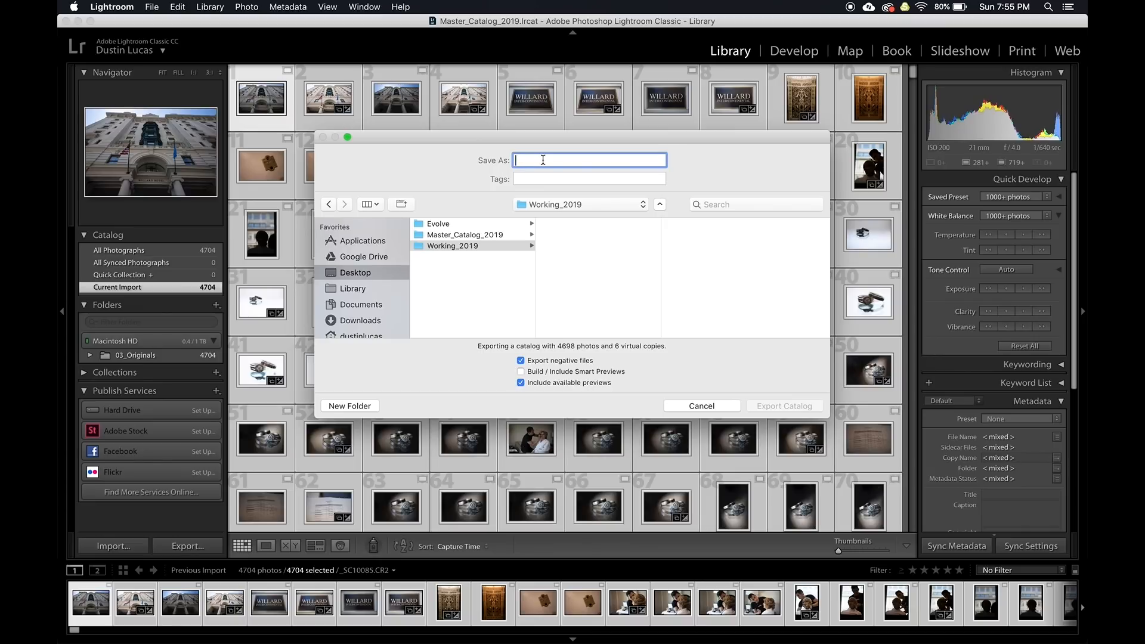
Exclude negative files and available previews, name the catalog 'Evrnent 1', and export it
left_click(549, 361)
left_click(541, 383)
type("Evrn")
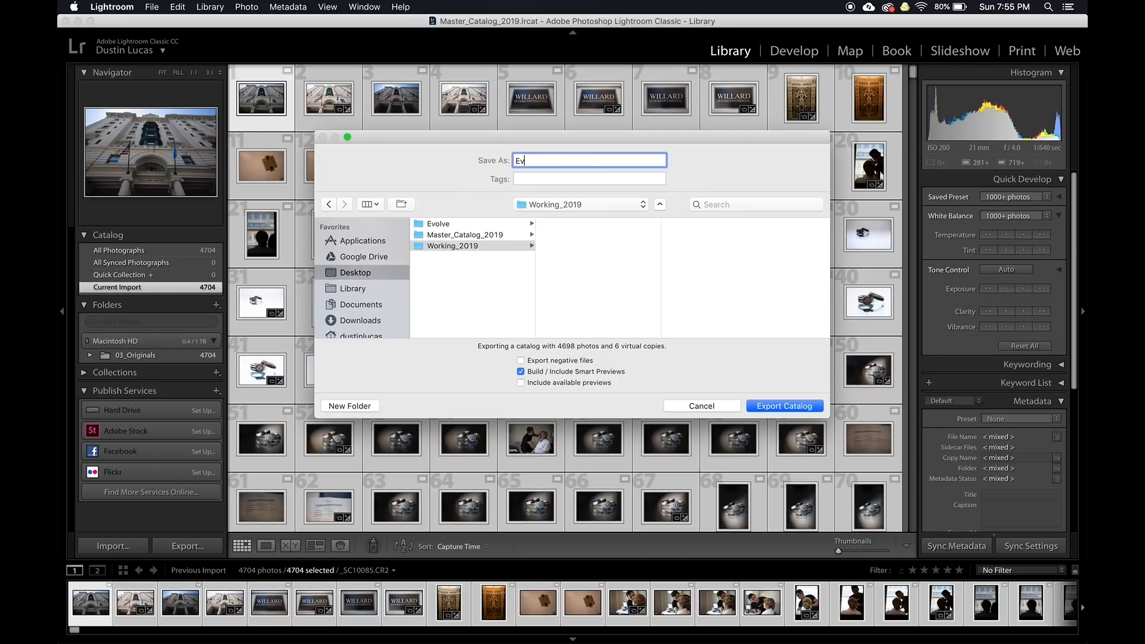
type("ent 1")
left_click(787, 408)
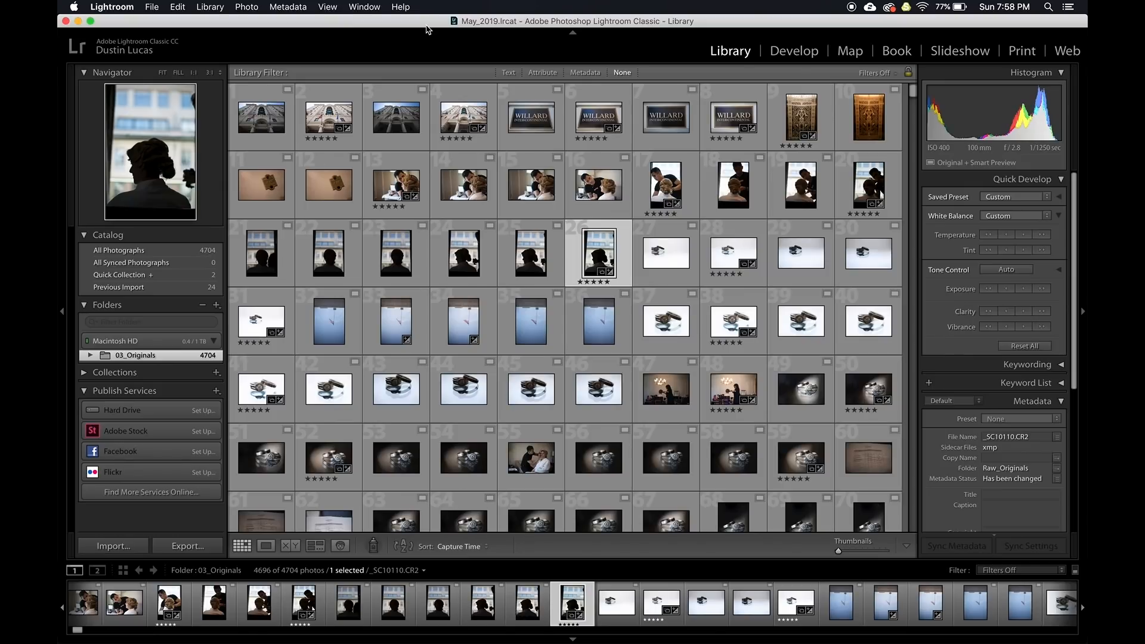
Open Lightroom's Preferences and turn off the startup splash screen
left_click(111, 7)
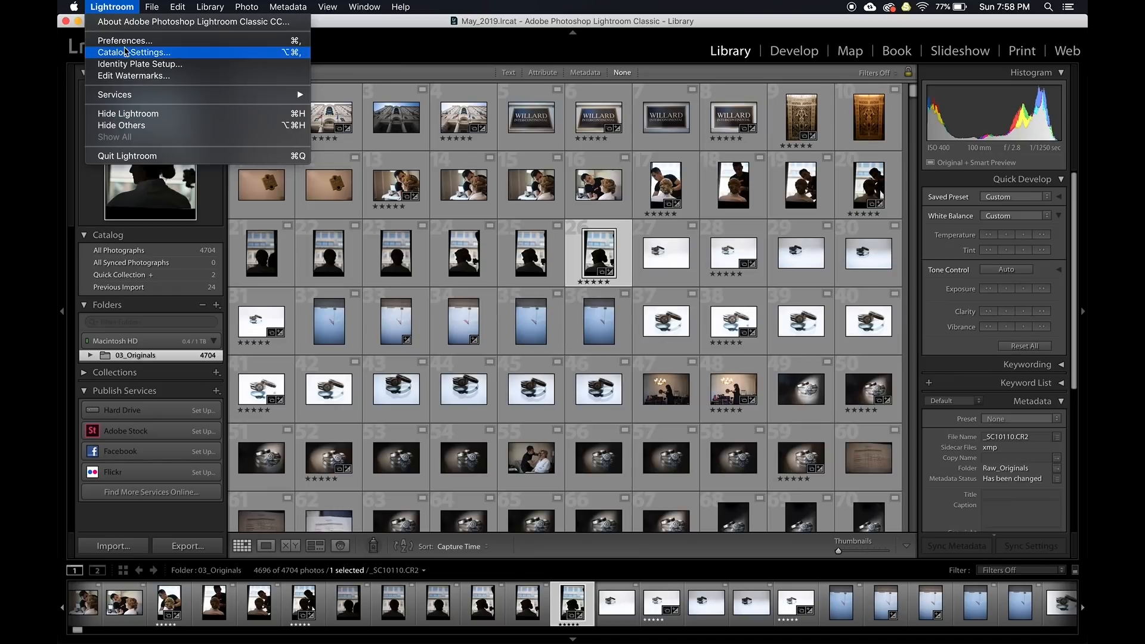
left_click(124, 40)
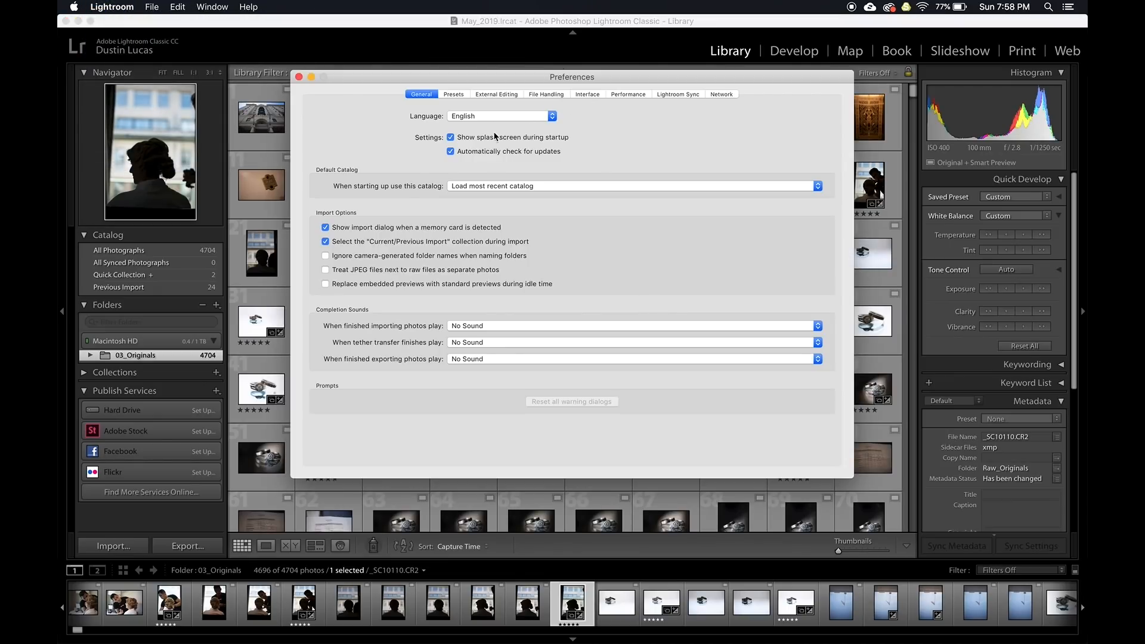
left_click(450, 138)
In Performance, disable the graphics processor, set a 100 GB Camera Raw cache, use Smart Previews, and disable preset hover preview
left_click(625, 95)
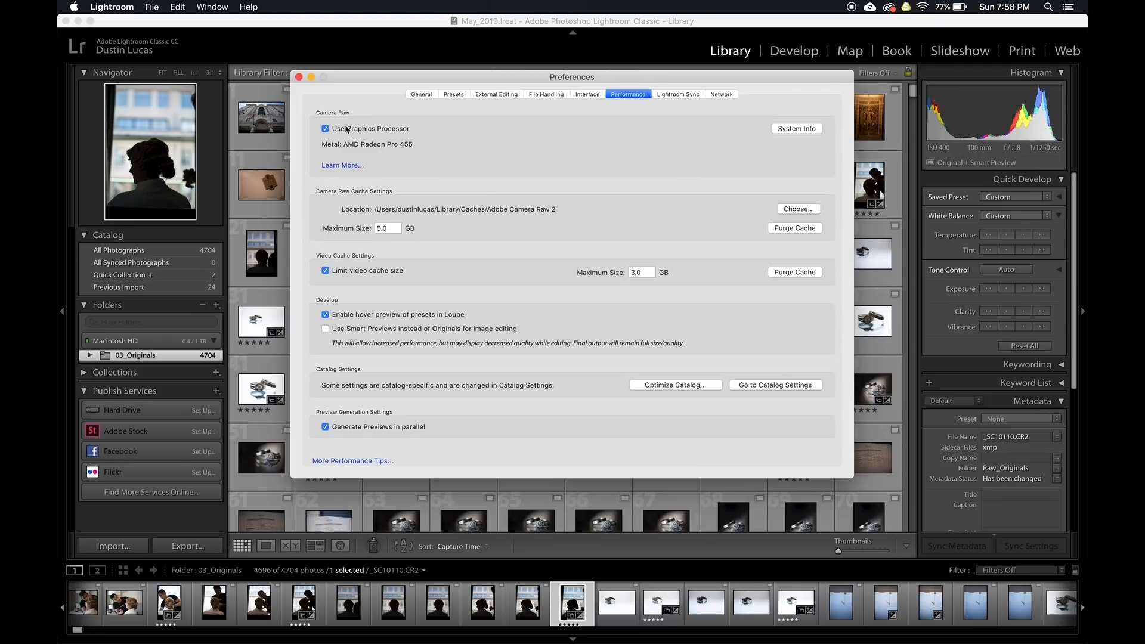
left_click(326, 129)
double_click(393, 228)
type("100")
key("Tab")
left_click(357, 330)
left_click(361, 314)
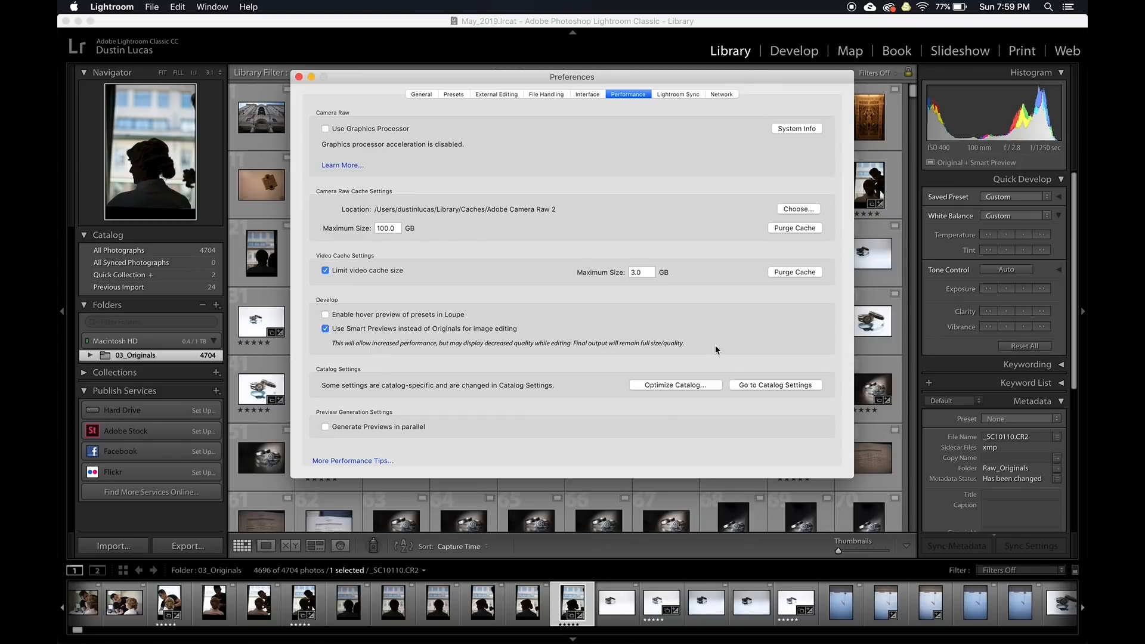
left_click(769, 385)
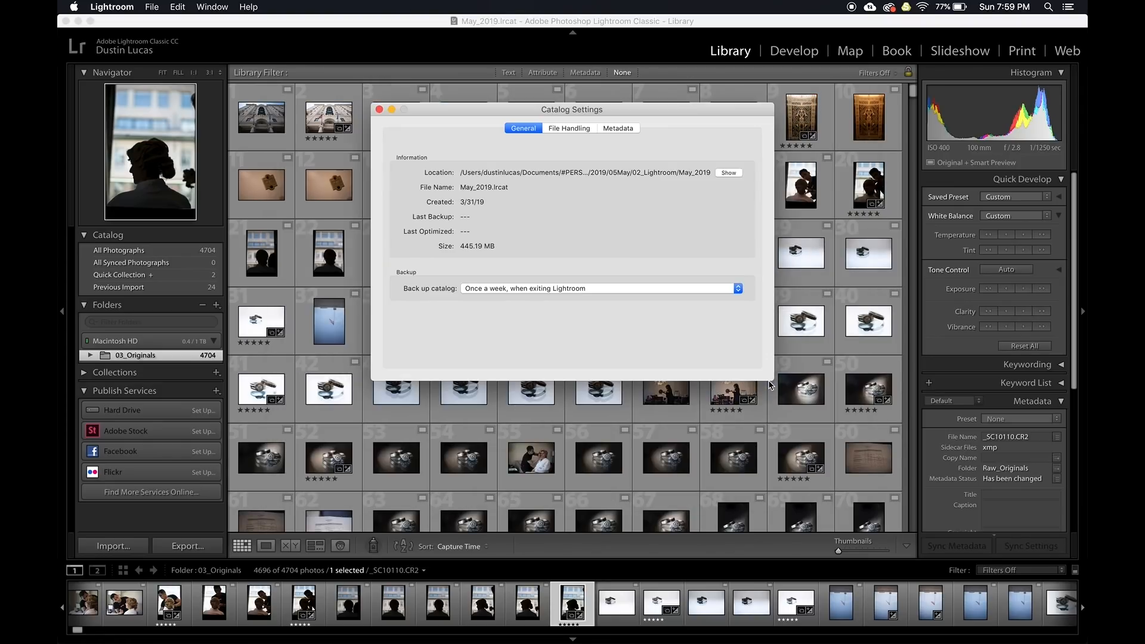
Keep the standard preview size at 1024 pixels, view the Metadata and General tabs, and close Catalog Settings
left_click(569, 128)
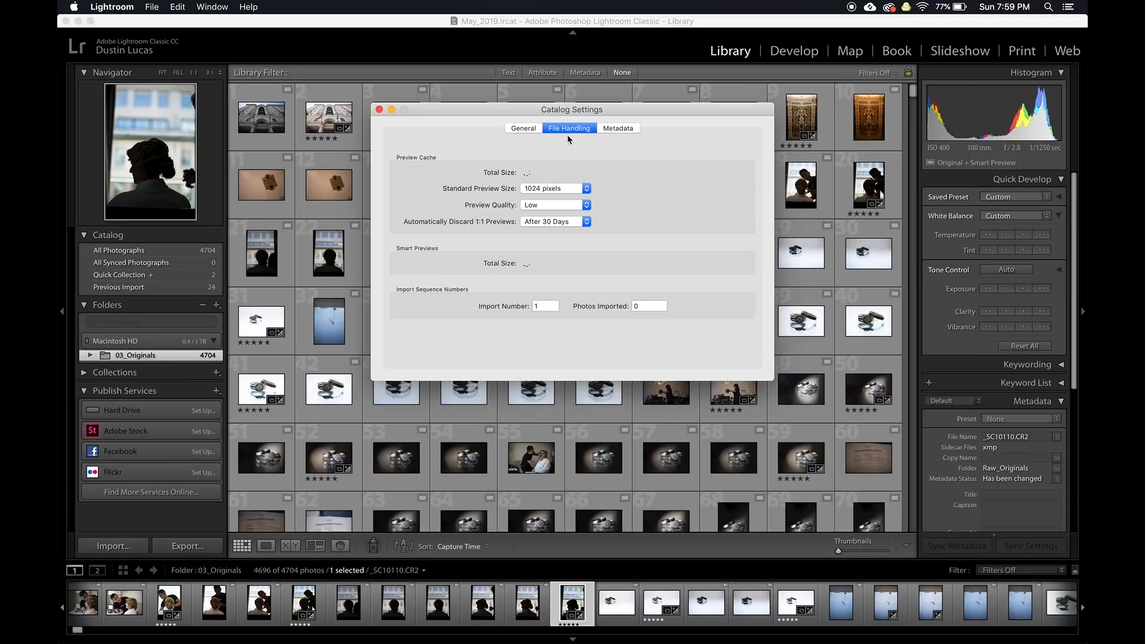
left_click(550, 189)
left_click(549, 188)
left_click(616, 128)
left_click(523, 129)
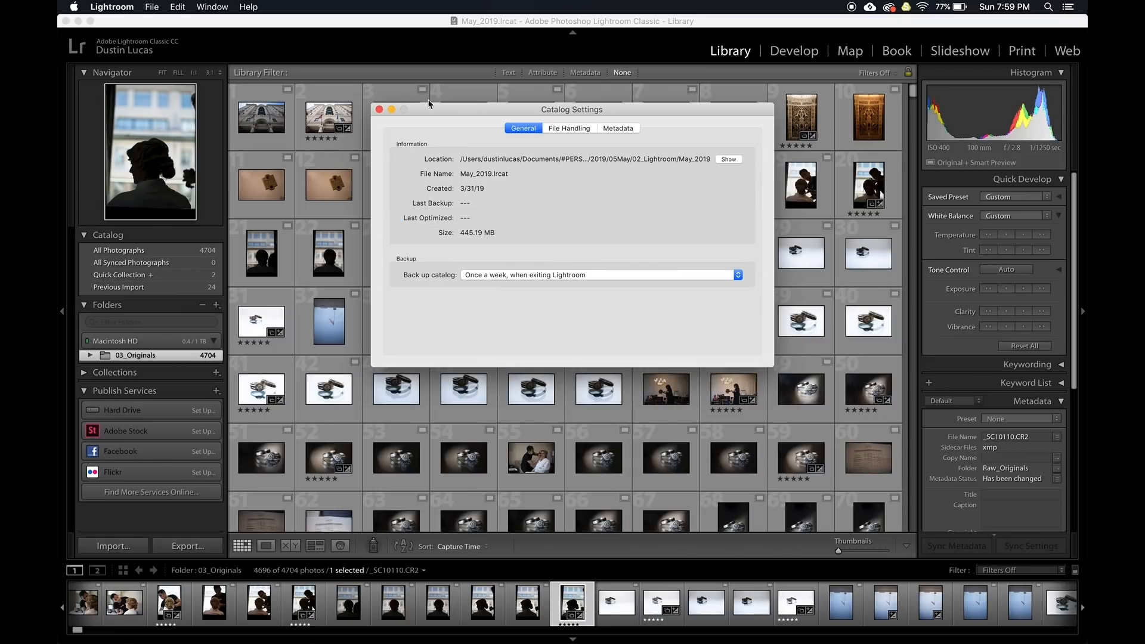
left_click(379, 110)
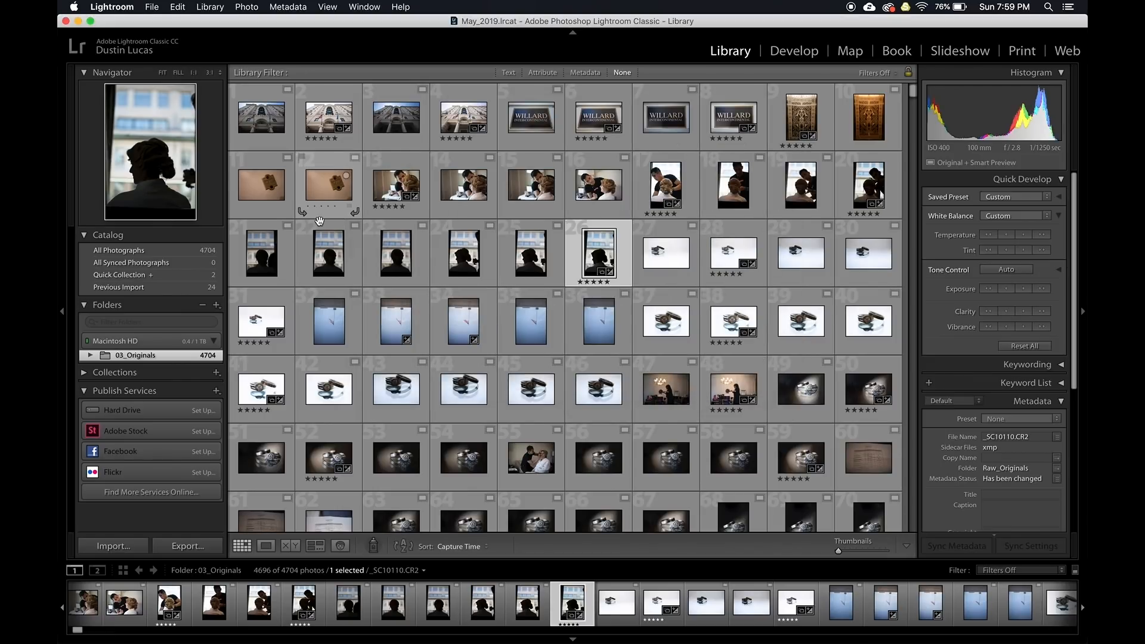
Select all photos and browse the Library menu and 03_Originals folder options without choosing anything
key("super+a")
left_click(205, 7)
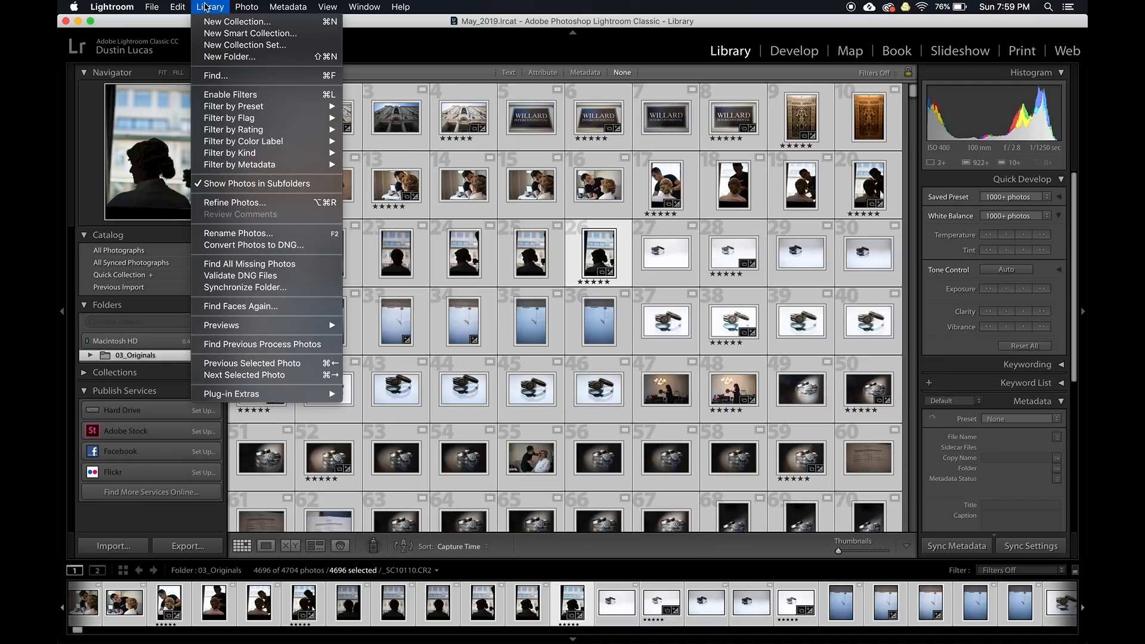
left_click(206, 7)
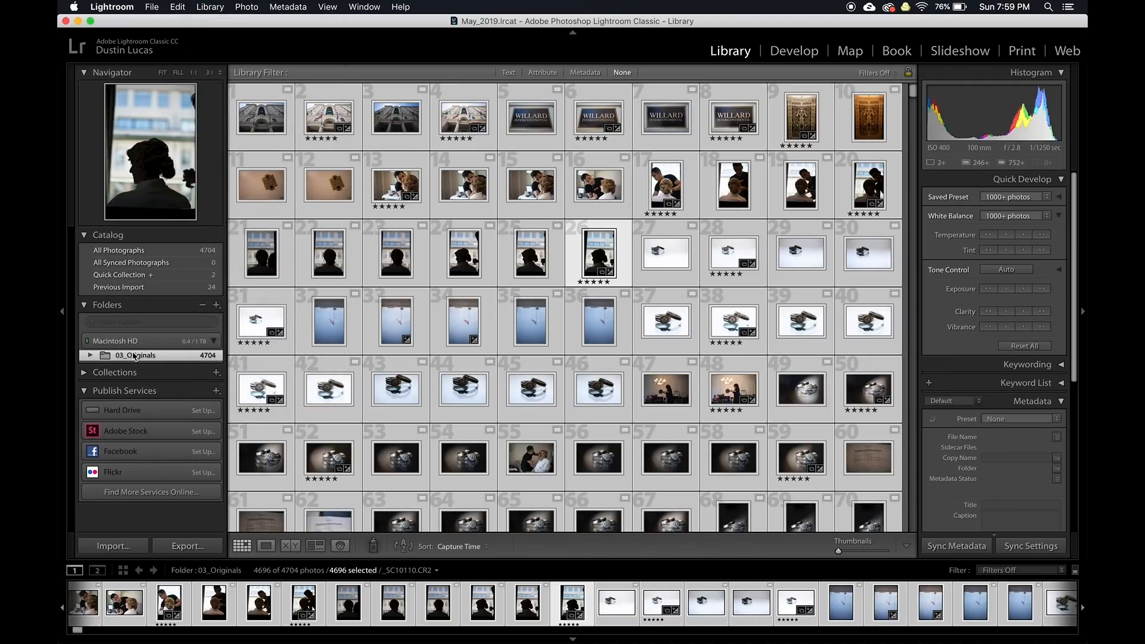
right_click(129, 356)
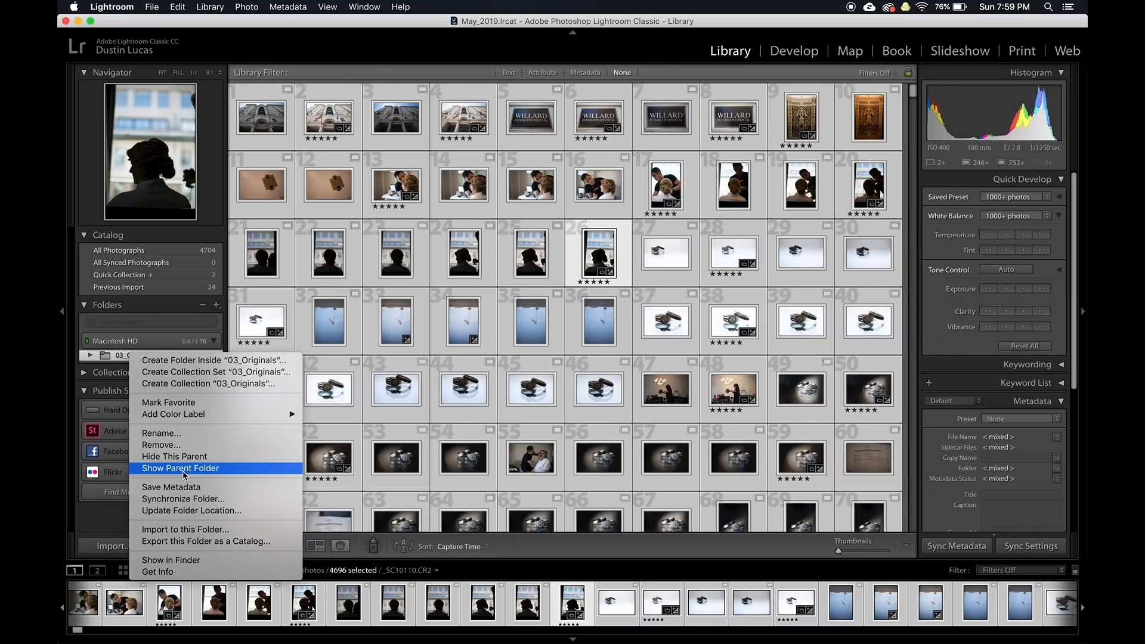
left_click(546, 41)
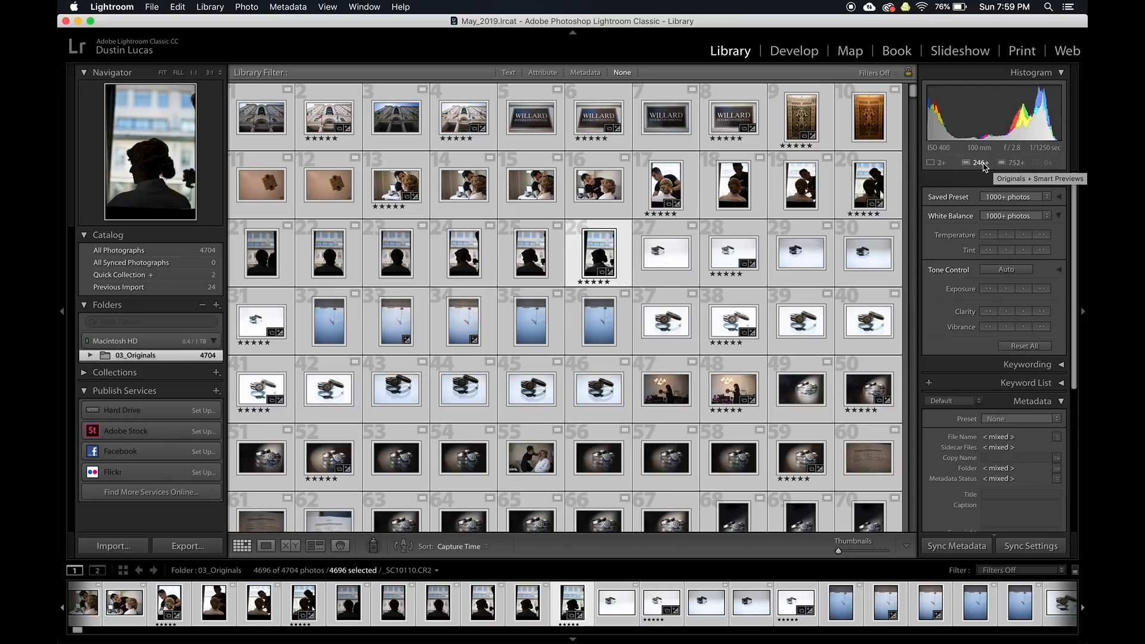
Update the 03_Originals folder location to Desktop, then select all 4,704 photos
right_click(123, 359)
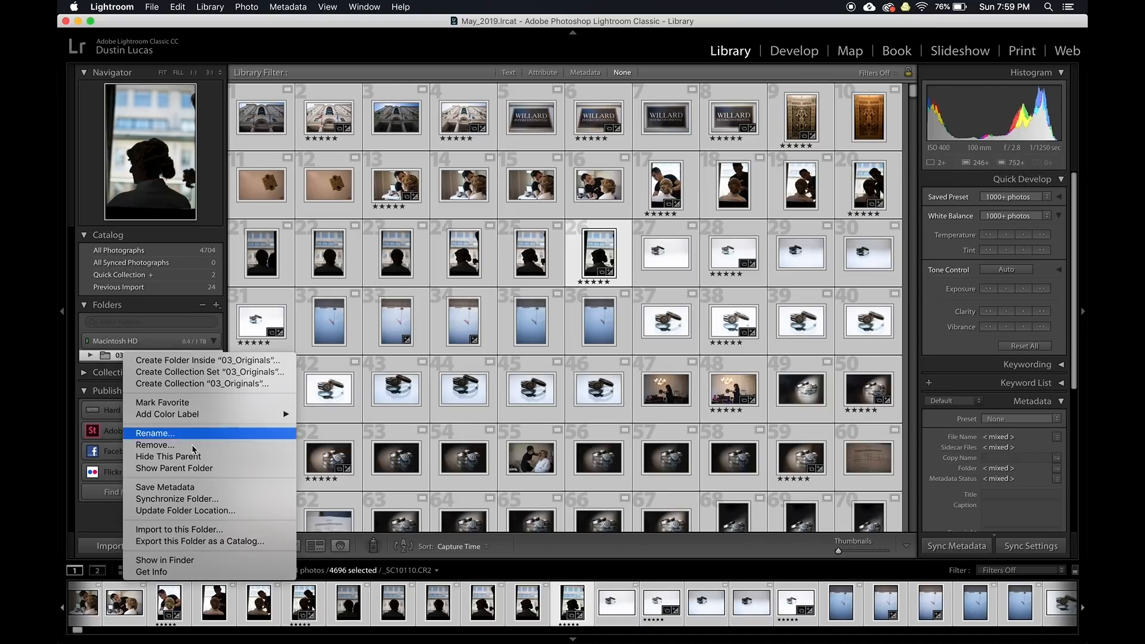
left_click(190, 514)
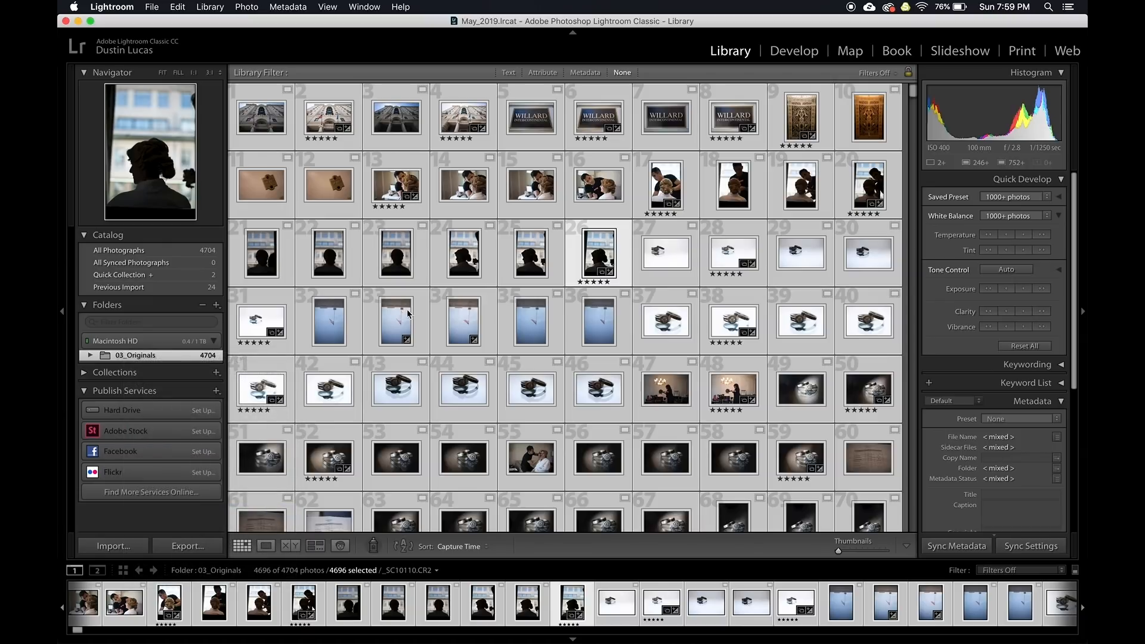
left_click(371, 200)
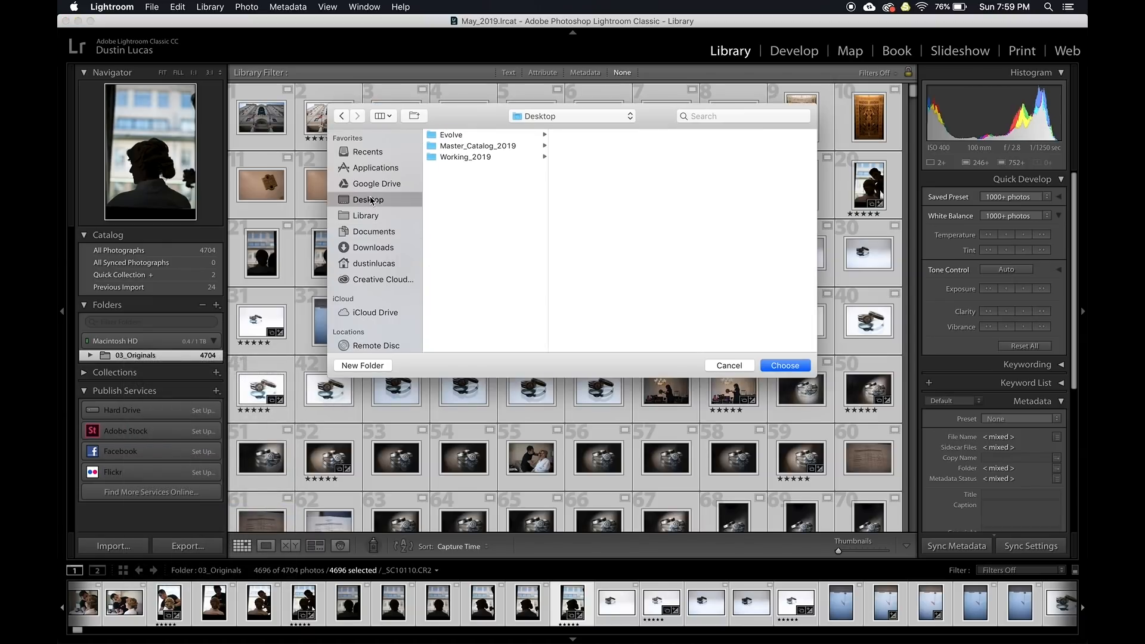
left_click(784, 366)
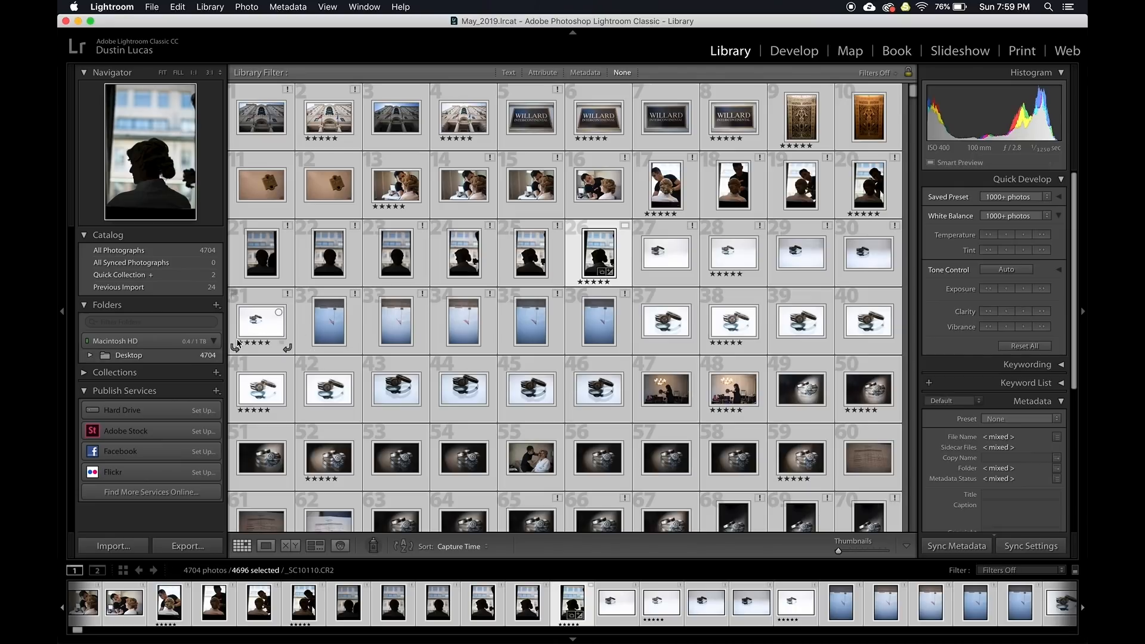
key("super+a")
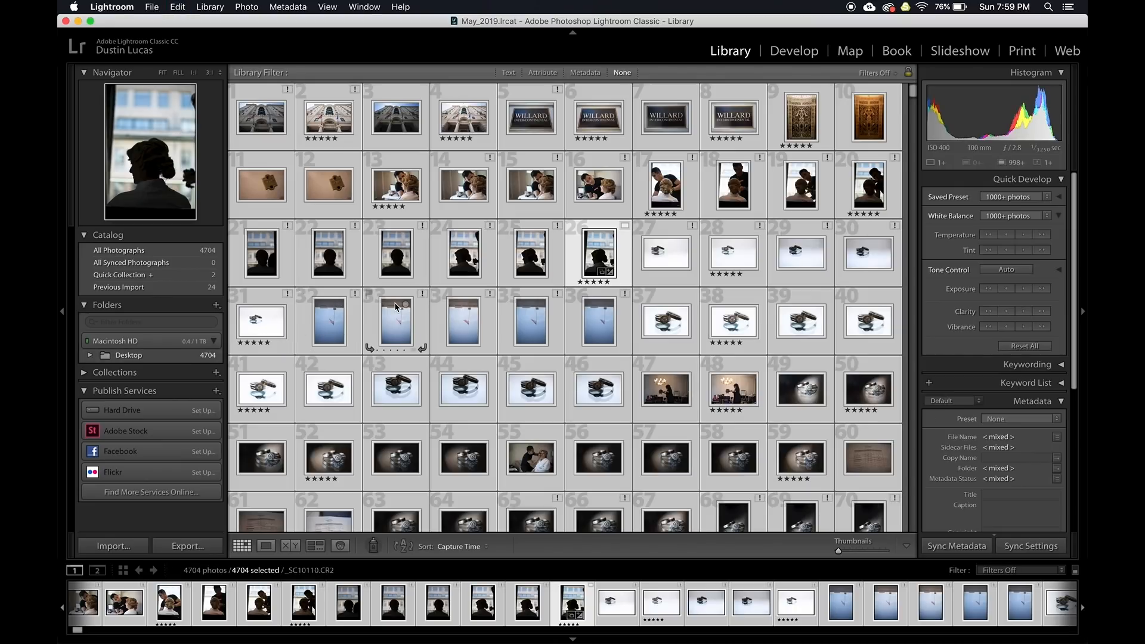
left_click(220, 7)
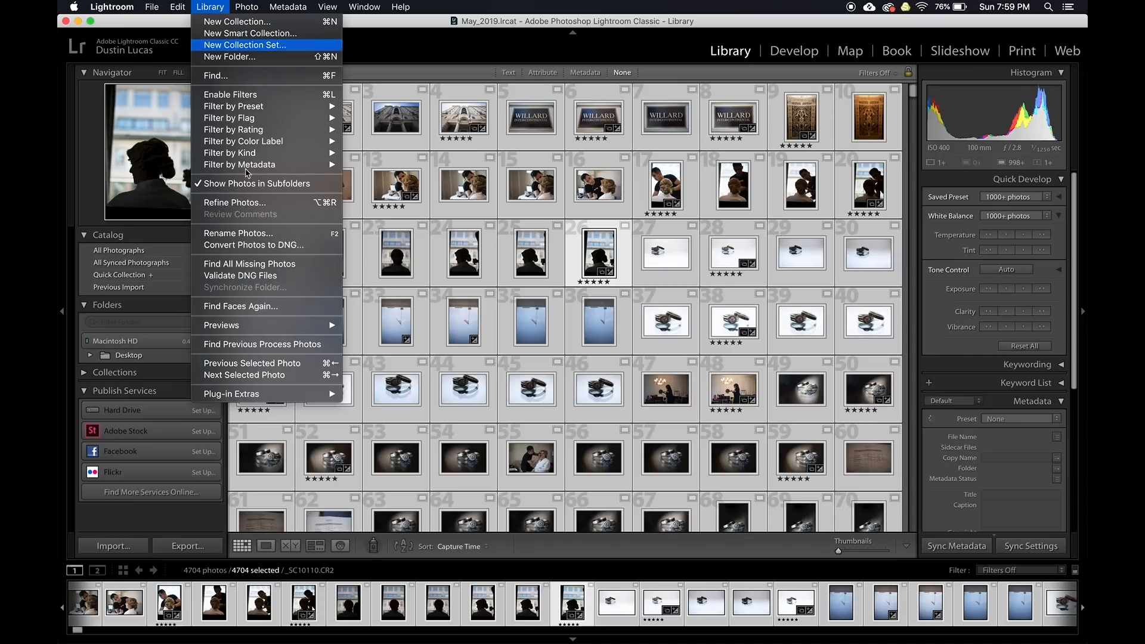
Start building standard-sized previews, open Desktop > Raw_Originals, and check the build progress
mouse_move(244, 325)
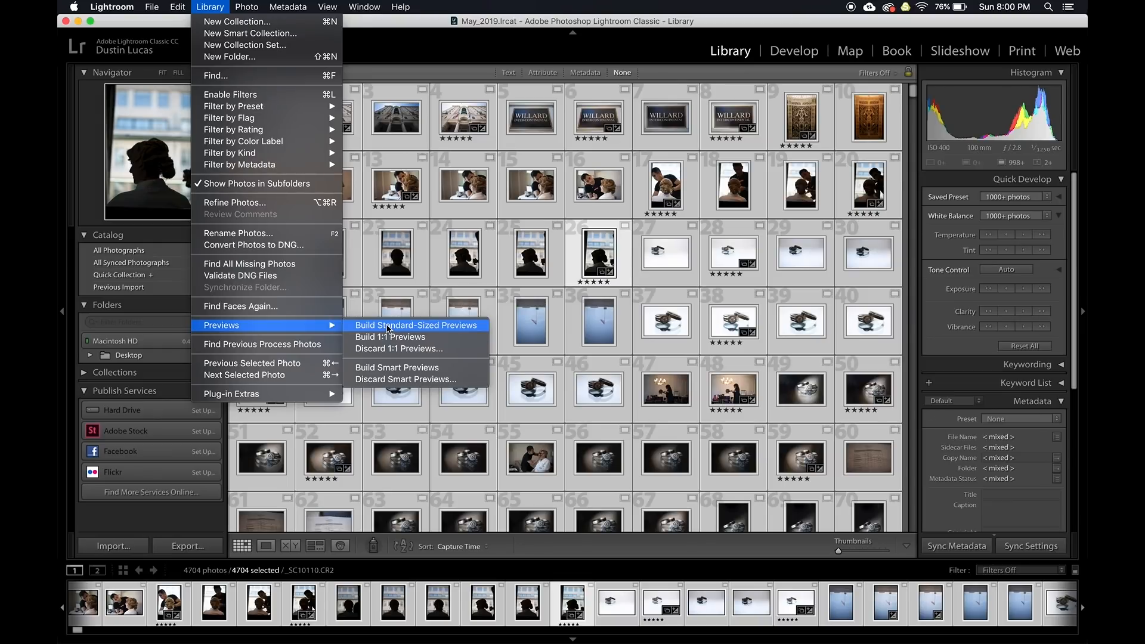
left_click(389, 326)
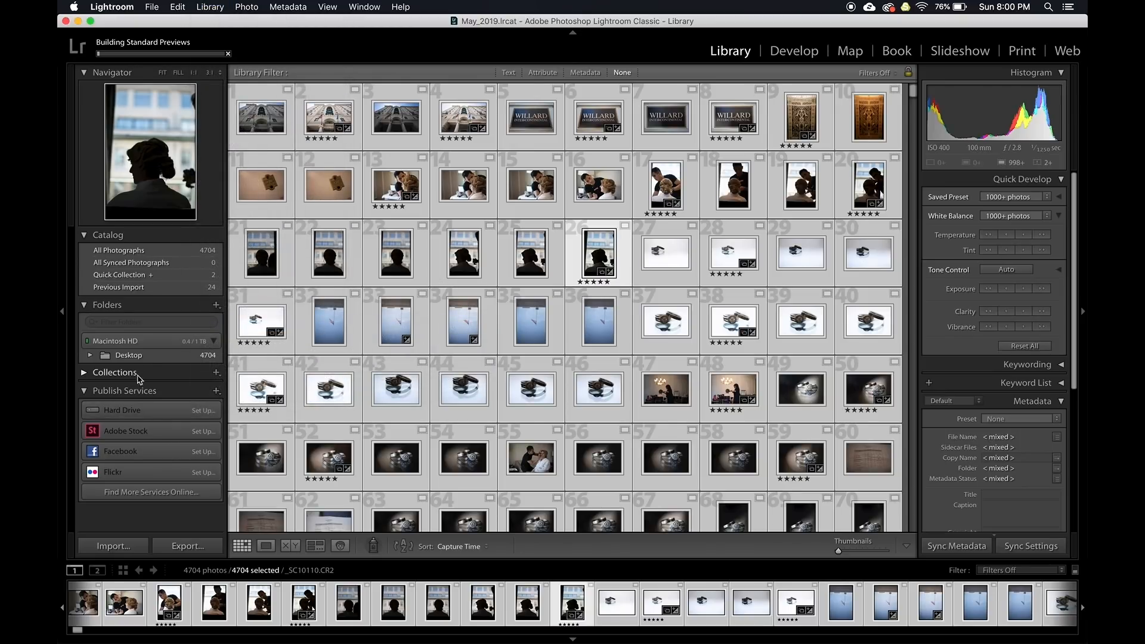
left_click(90, 355)
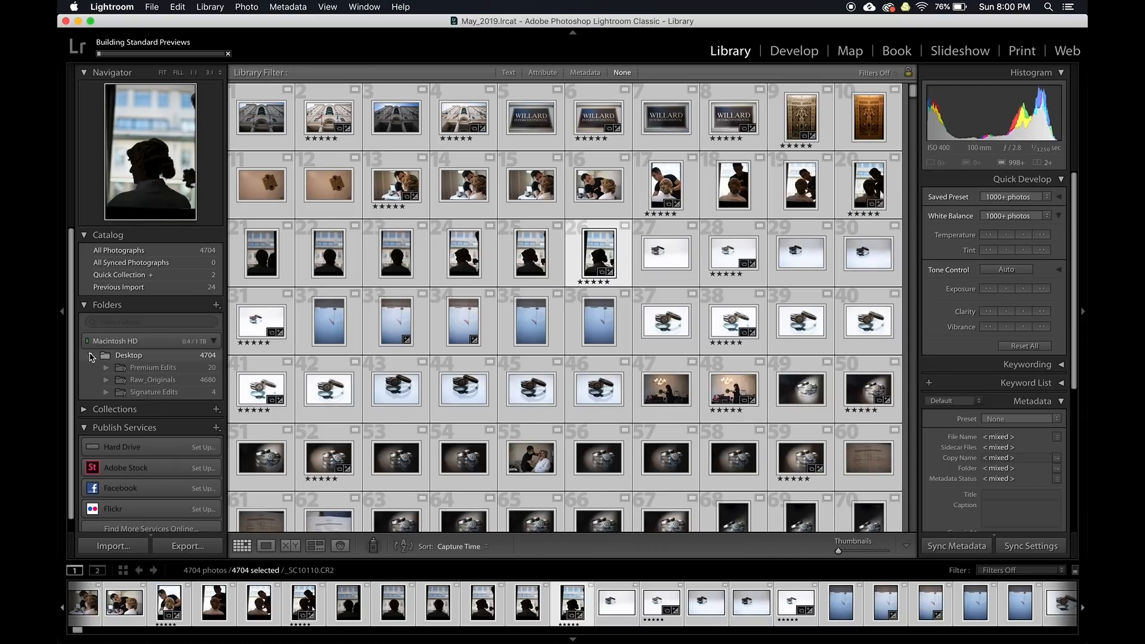
left_click(133, 383)
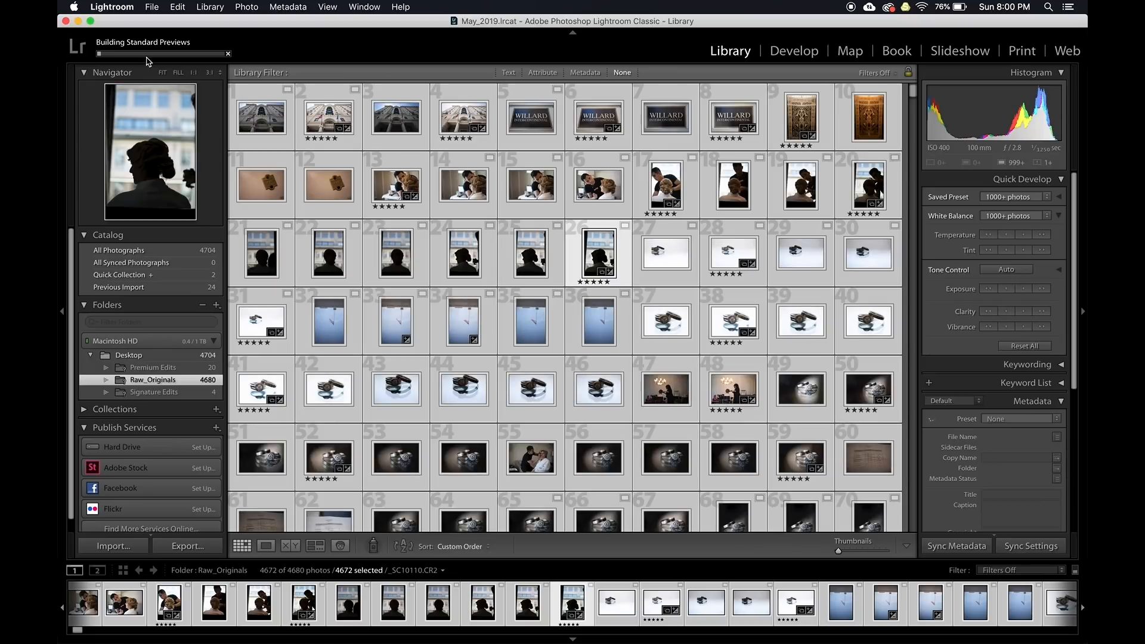
left_click(147, 54)
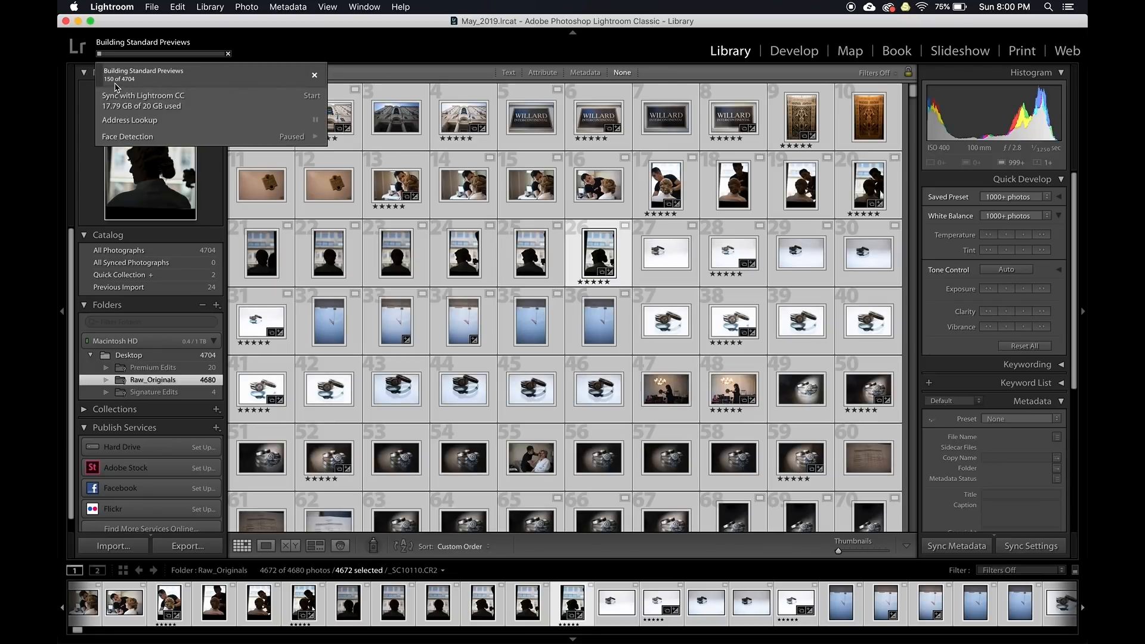
left_click(221, 25)
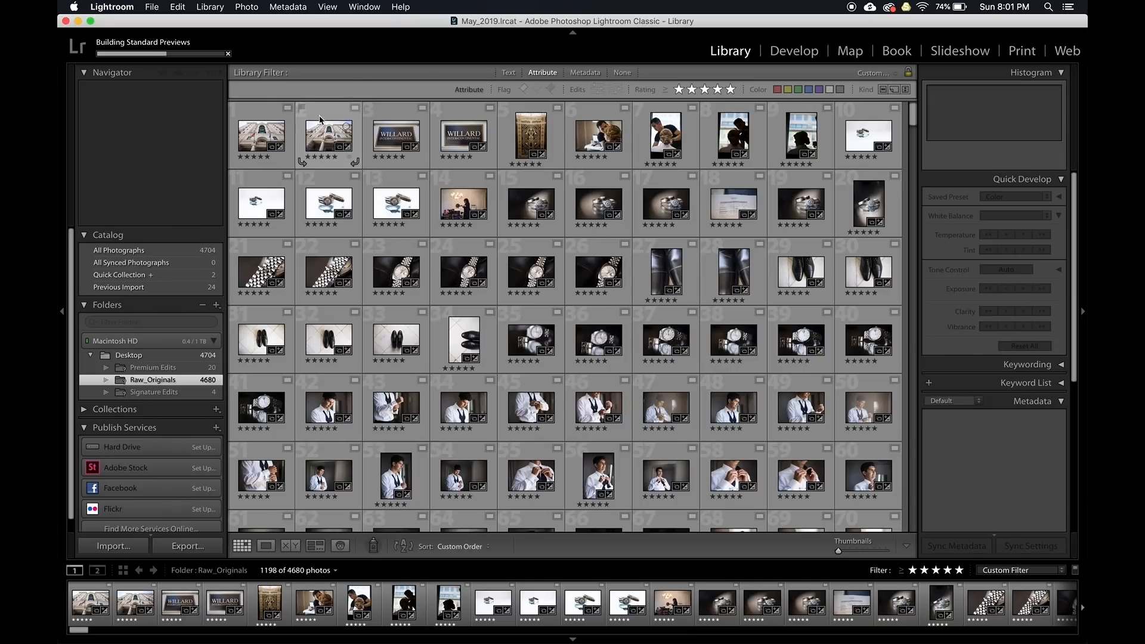
Open the first five-star photo in Loupe view with lights dimmed and panels hidden
double_click(263, 138)
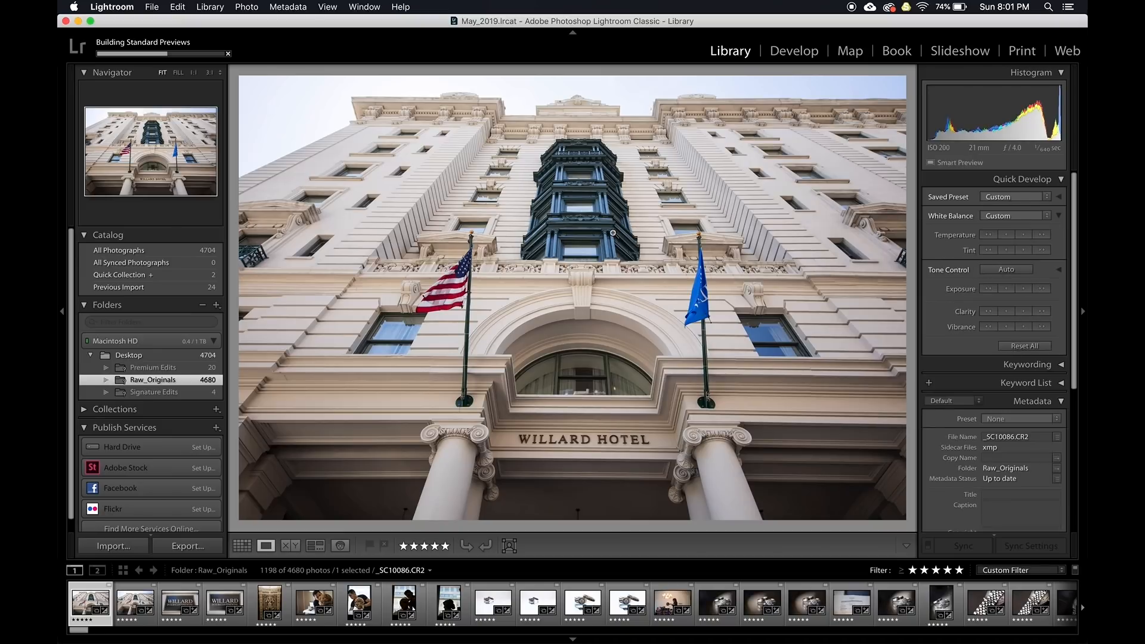
key("l")
key("l")
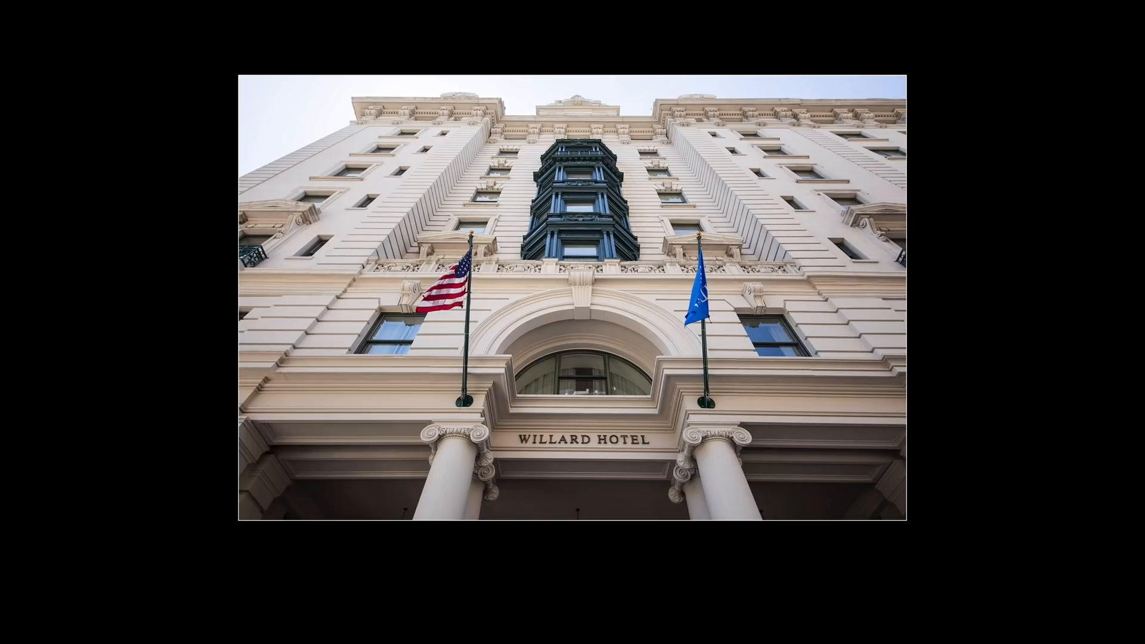
key("shift+Tab")
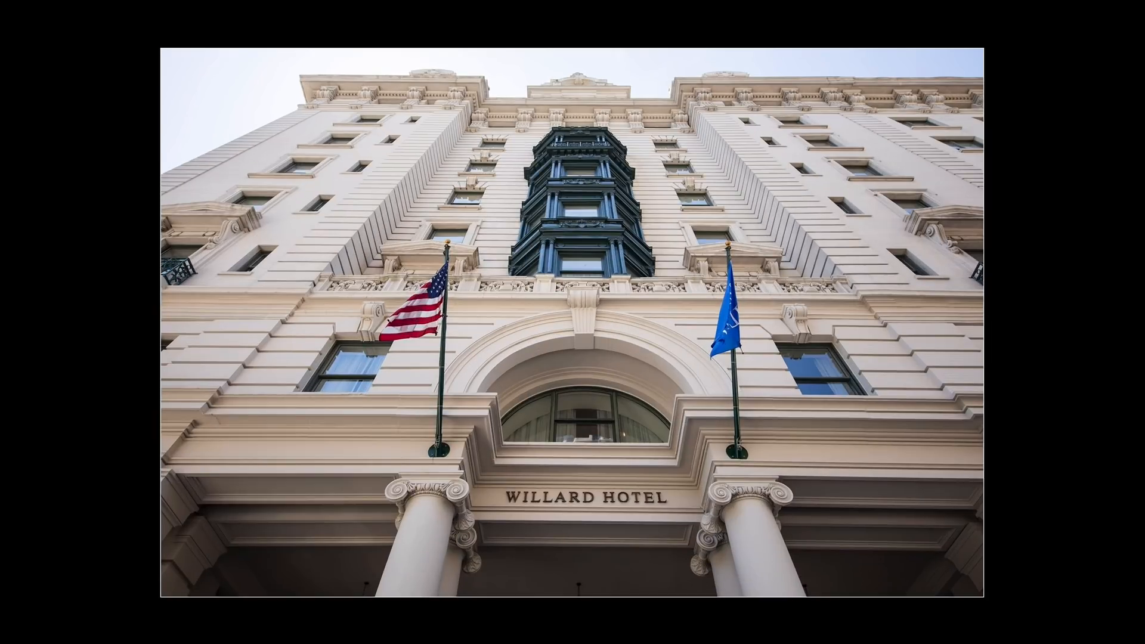
Browse forward through the five-star photos, stepping back and forth between the rings shots
key("Right")
key("Right")
key("Right")
key("Right")
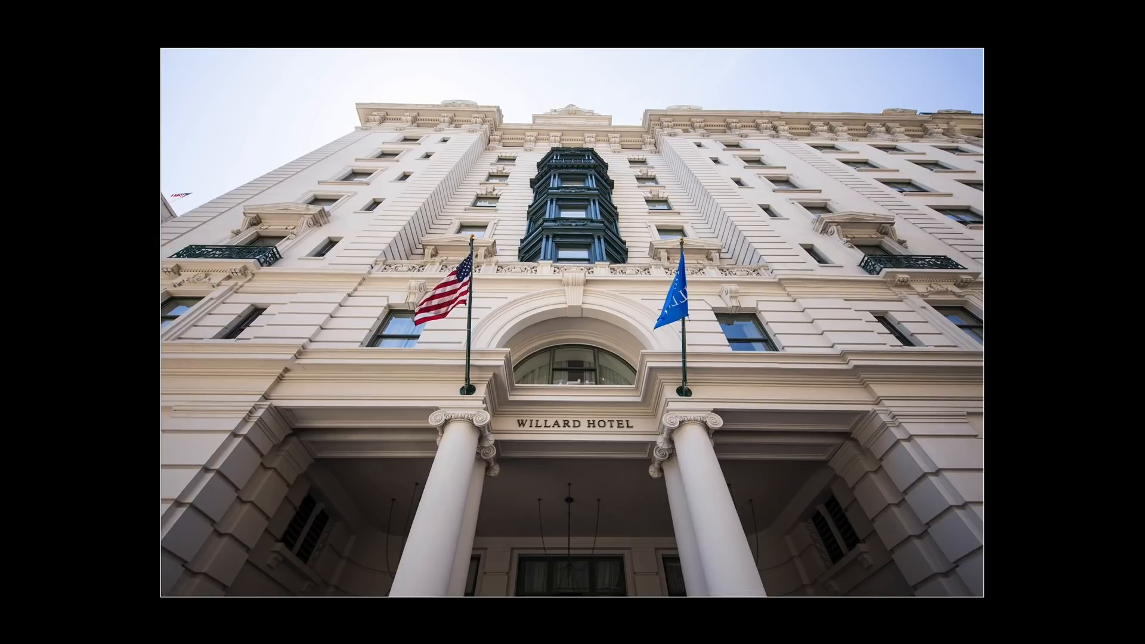
key("Right")
key("Right")
key("Right")
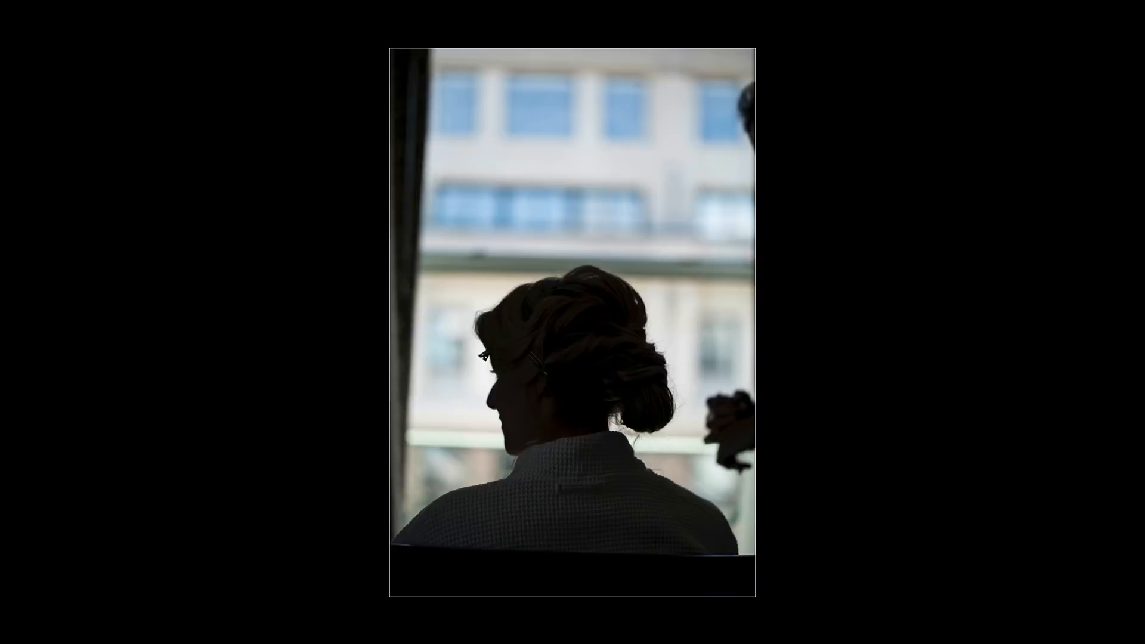
key("Right")
key("Right")
key("Right")
key("Right")
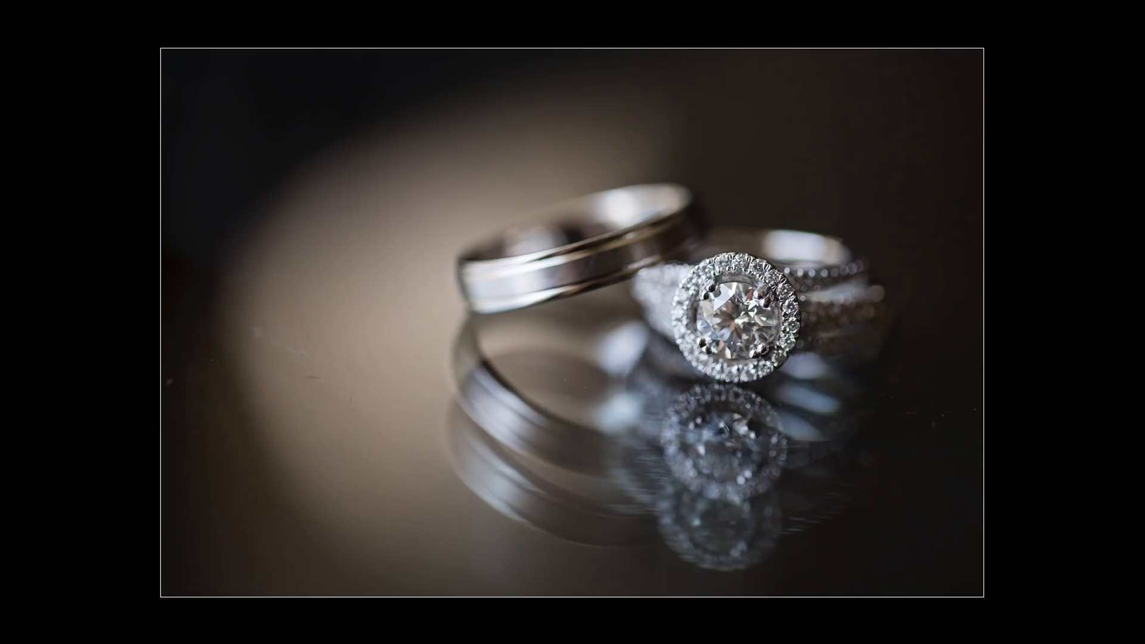
key("Right")
key("Right")
key("Left")
key("Left")
key("Right")
key("Right")
key("Right")
key("Right")
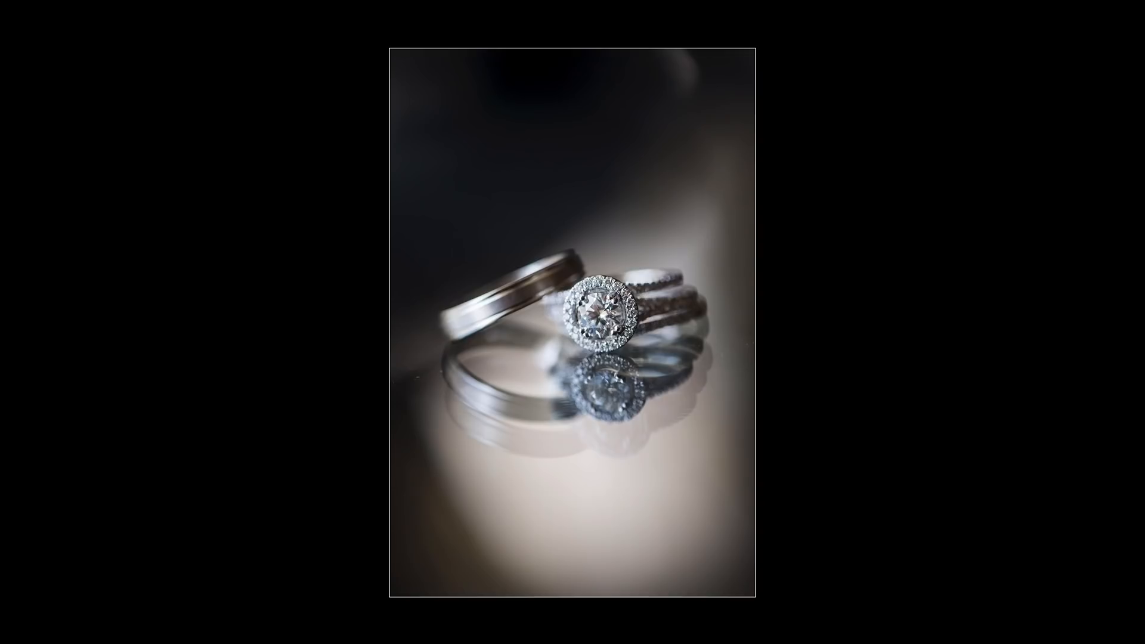
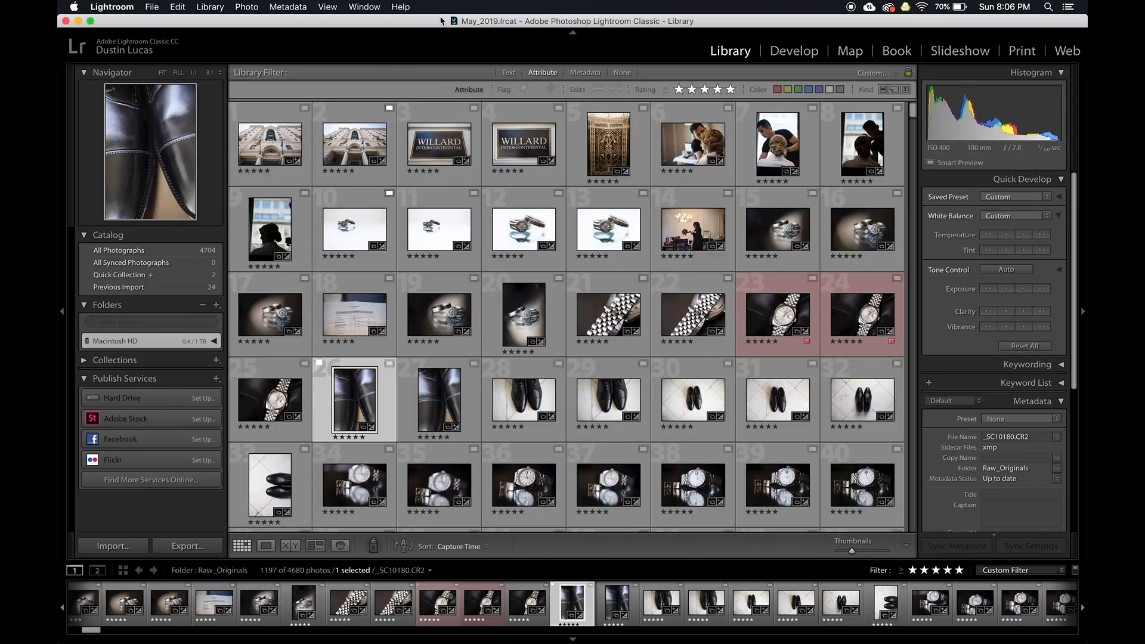
Select all 1197 Raw_Originals photos and save them into a new collection named 'Custom Sort'
left_click(356, 234)
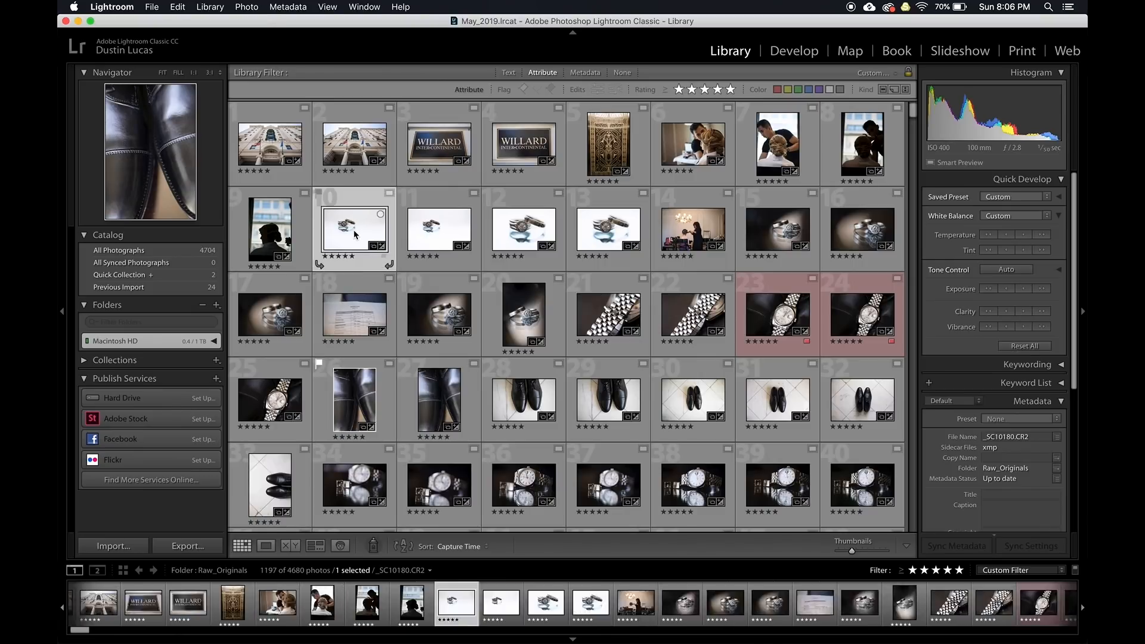
key("super+a")
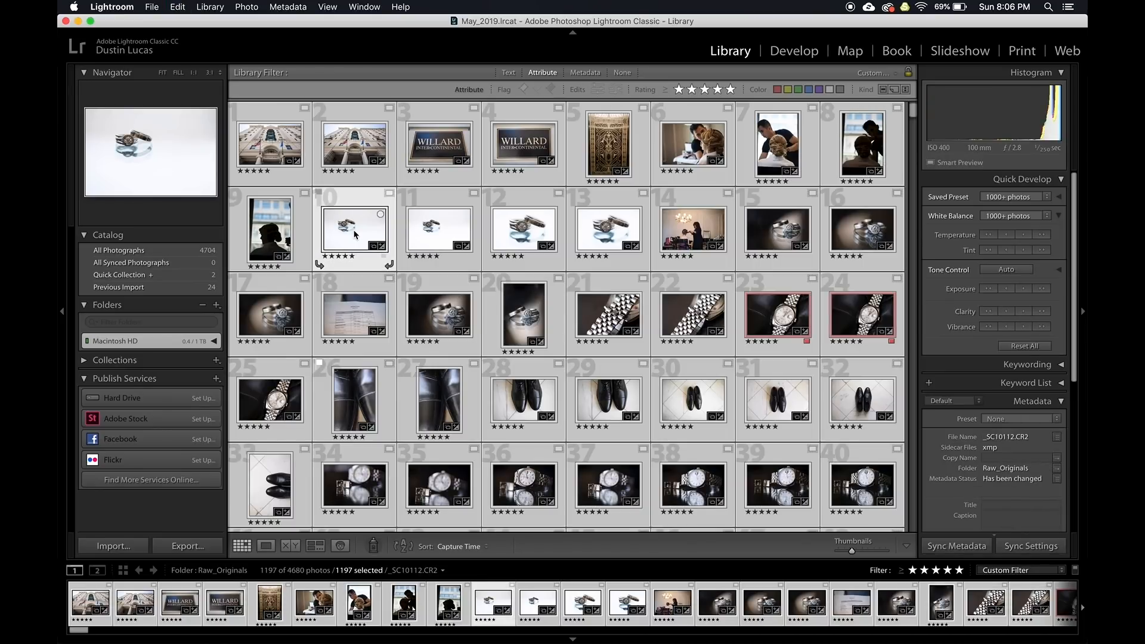
left_click(151, 361)
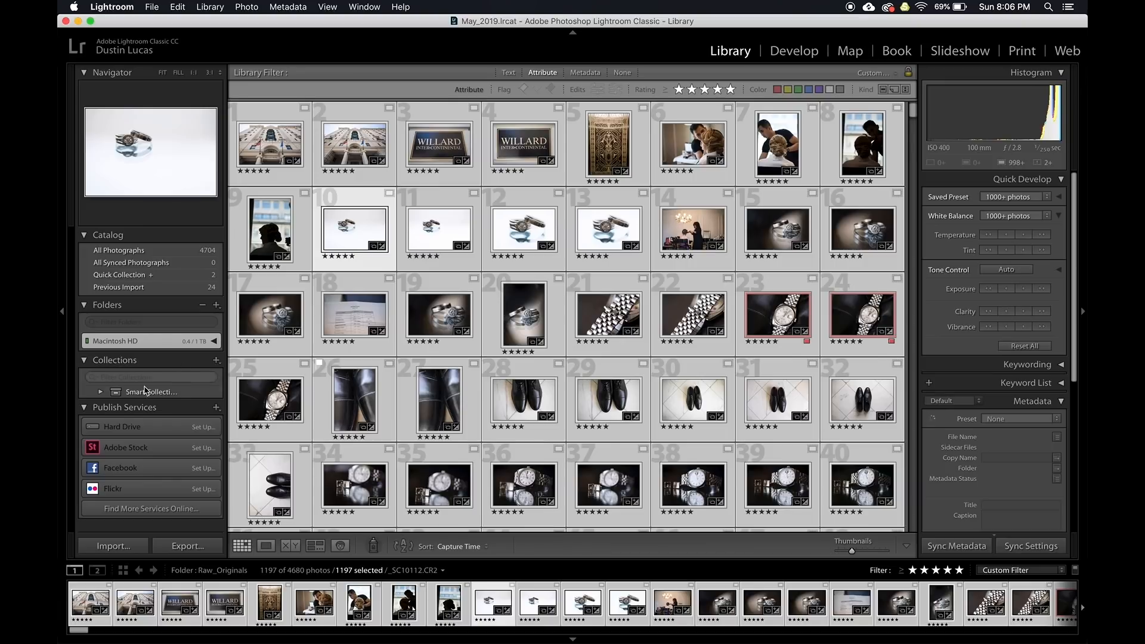
left_click(216, 360)
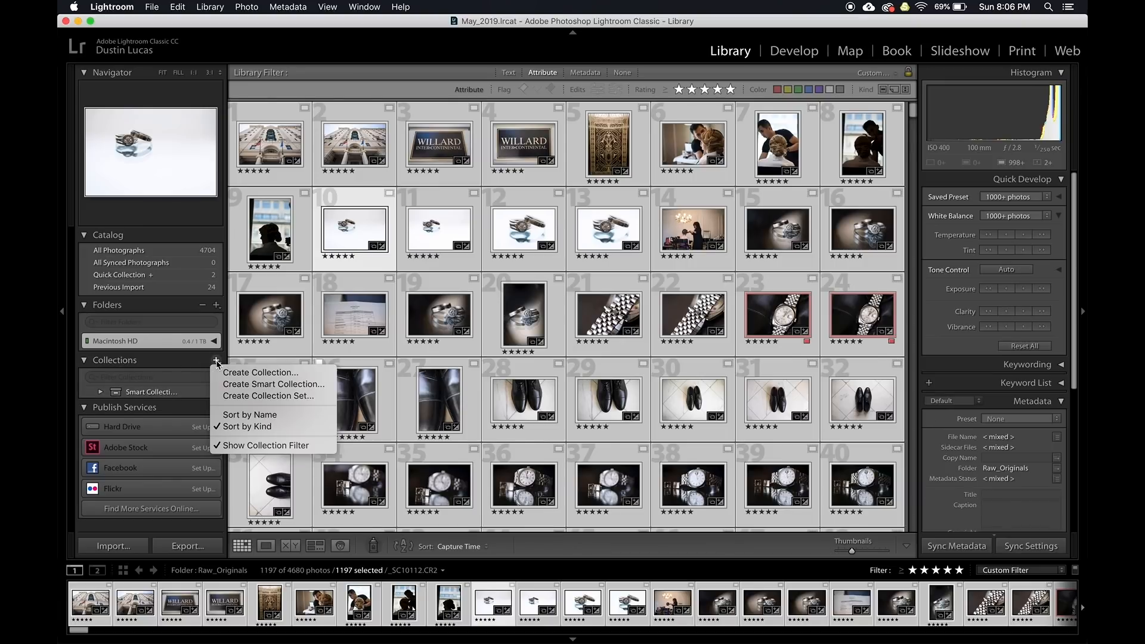
left_click(249, 373)
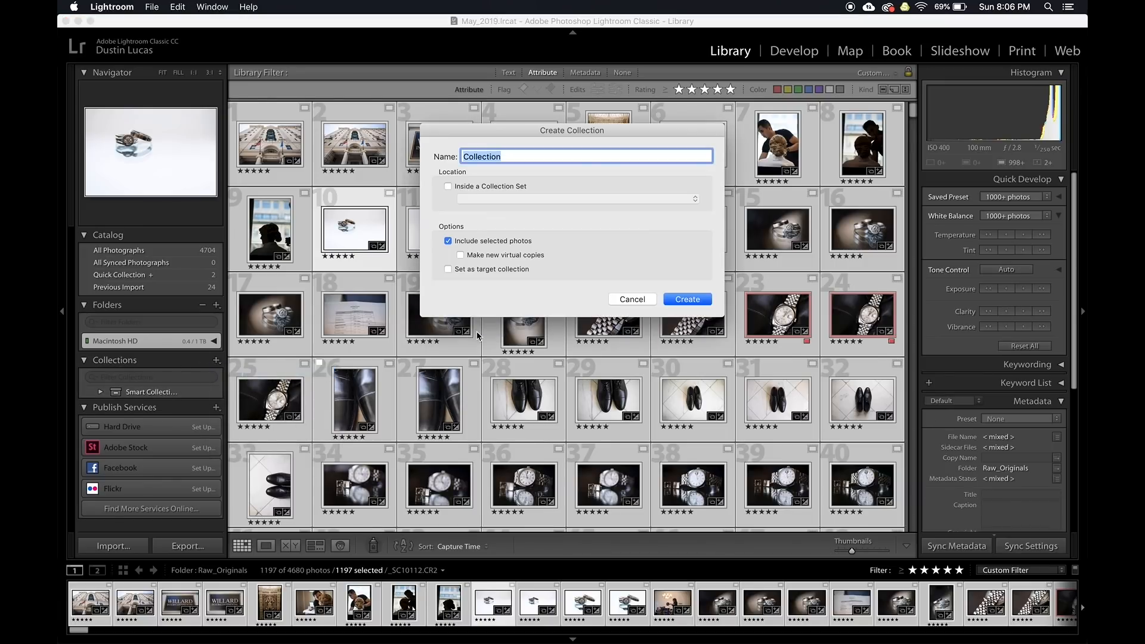
type("Reorder")
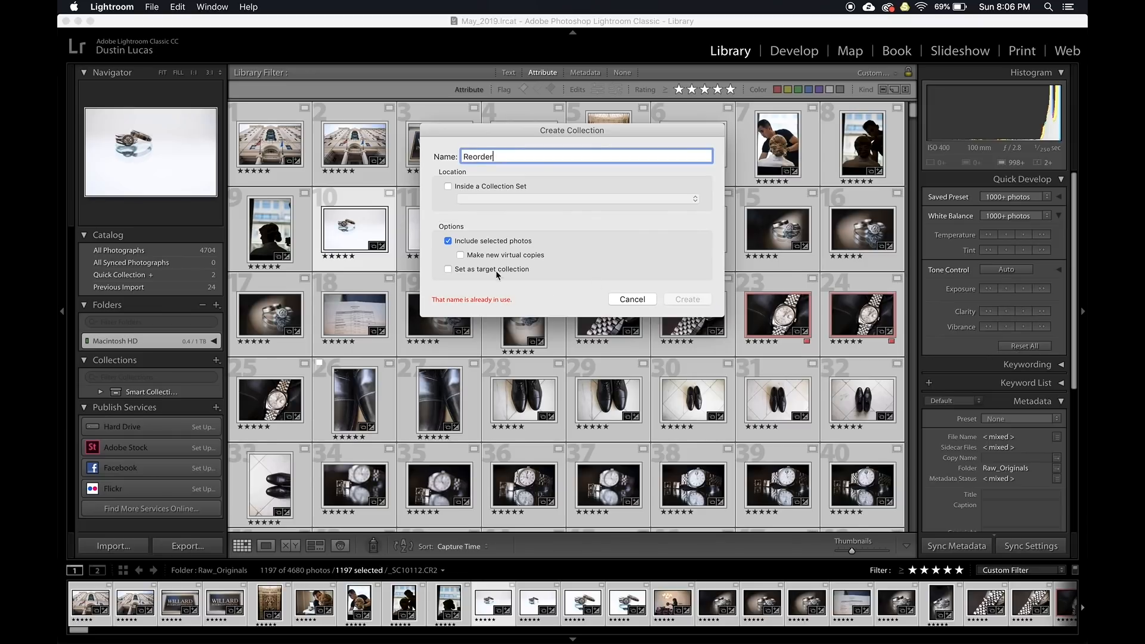
double_click(502, 156)
type("Custom Sort")
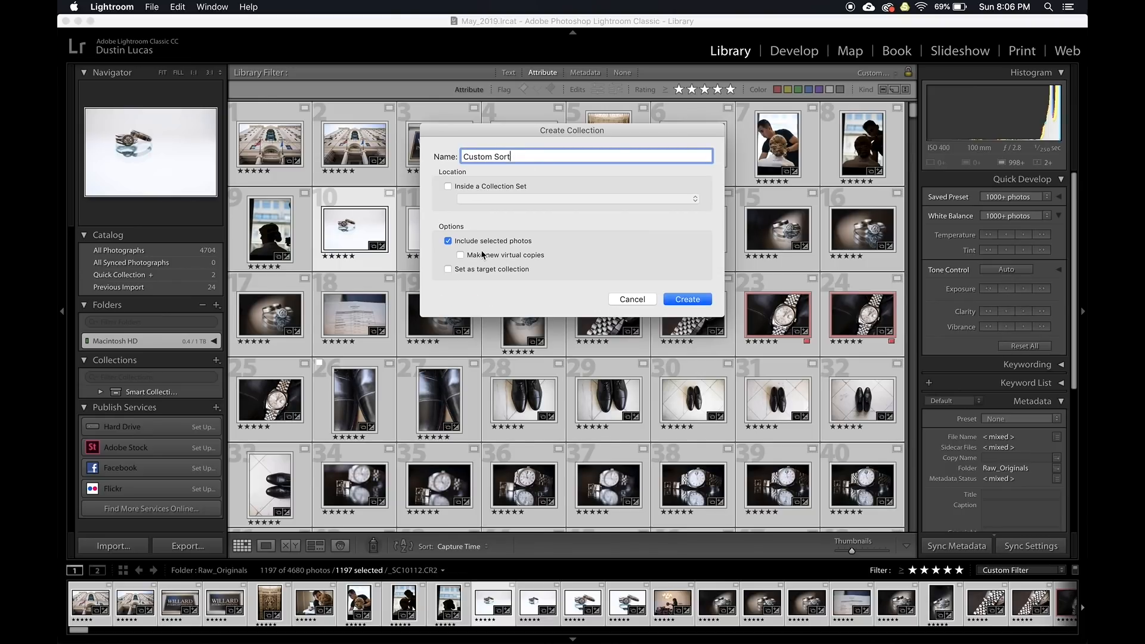
left_click(686, 300)
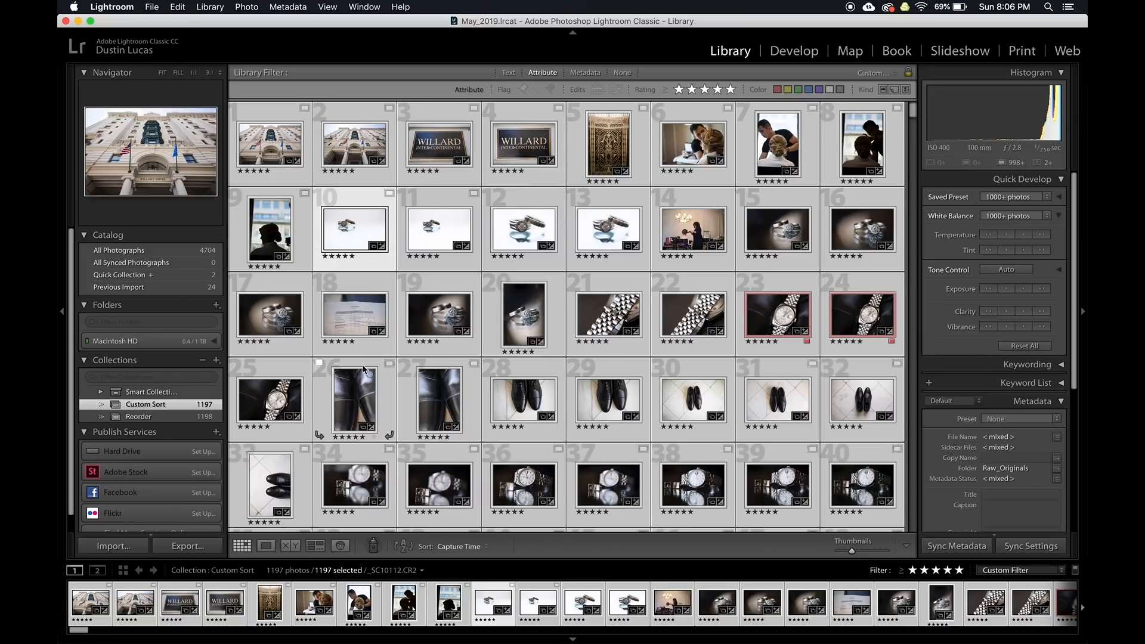
Move ring photos 10–13 ahead of photo 6, and photos 15–20 up to position 10
key("super+d")
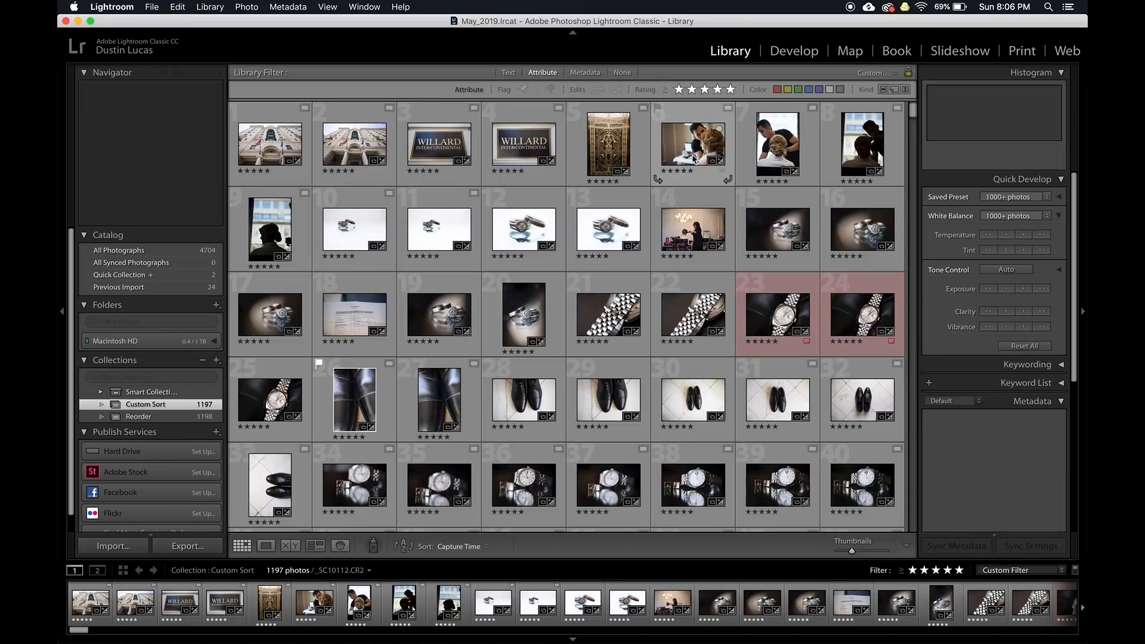
left_click(352, 229)
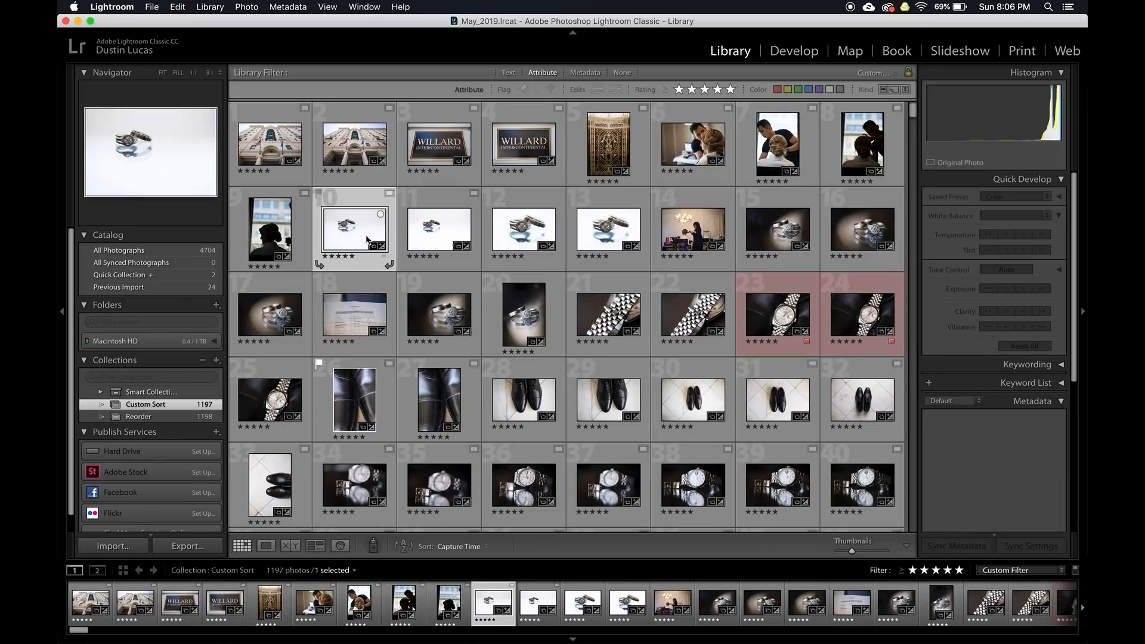
left_click(594, 235, "shift")
left_click_drag(594, 234, 659, 164)
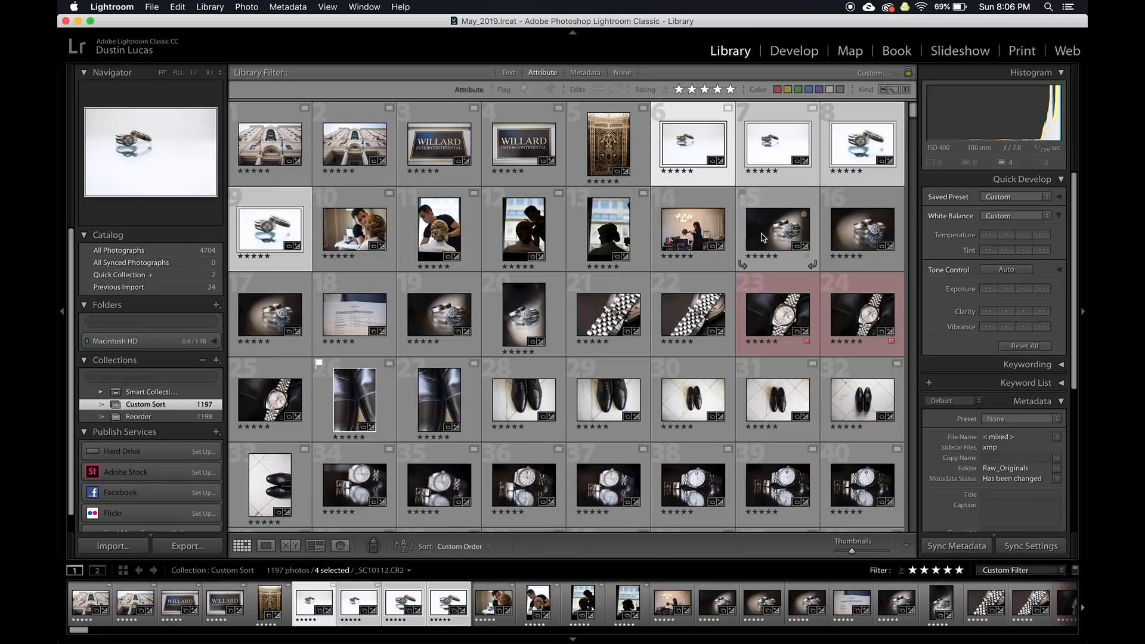
left_click(779, 235)
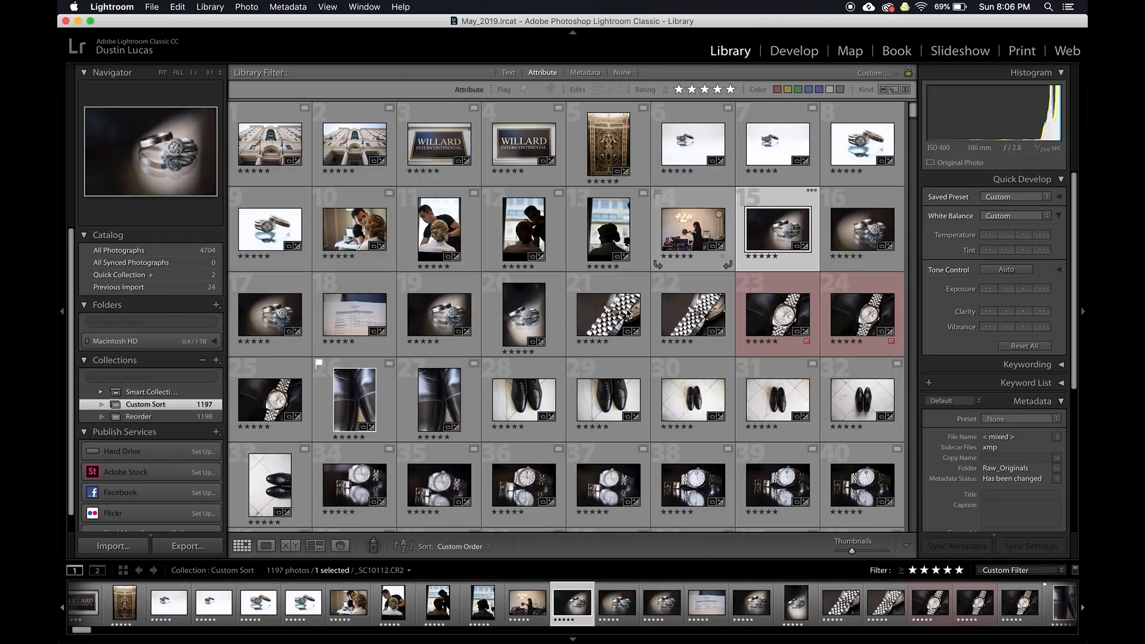
left_click(521, 317, "shift")
left_click_drag(521, 318, 328, 243)
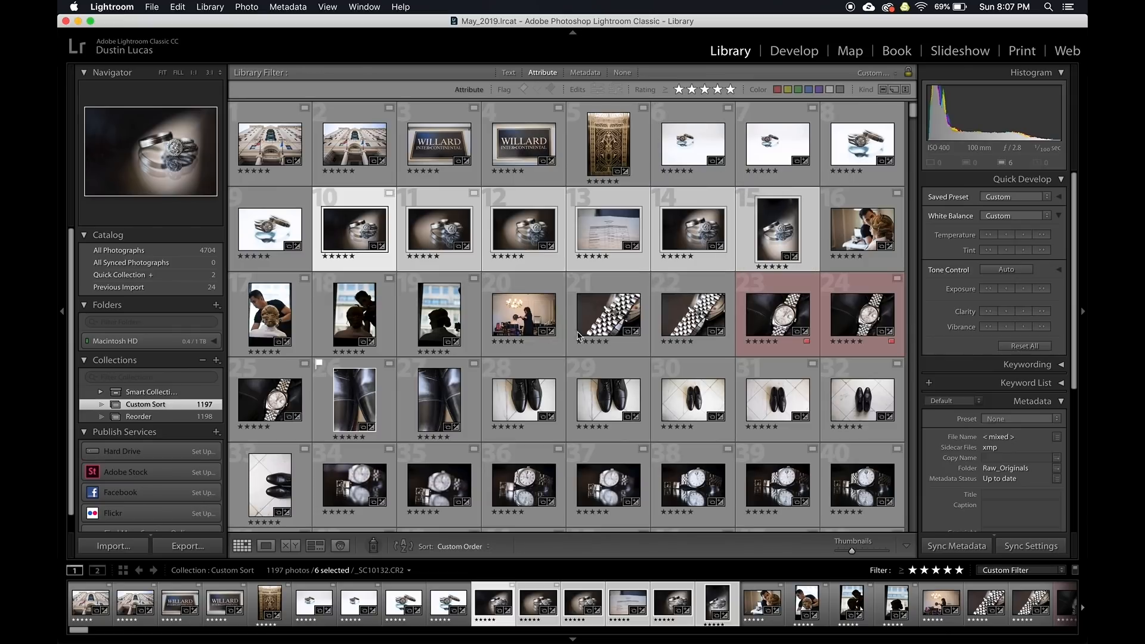
Move the 20 watch-bracelet photos in cells 21–40 to start at position 16
left_click(603, 322)
scroll(585, 406, "down", 5)
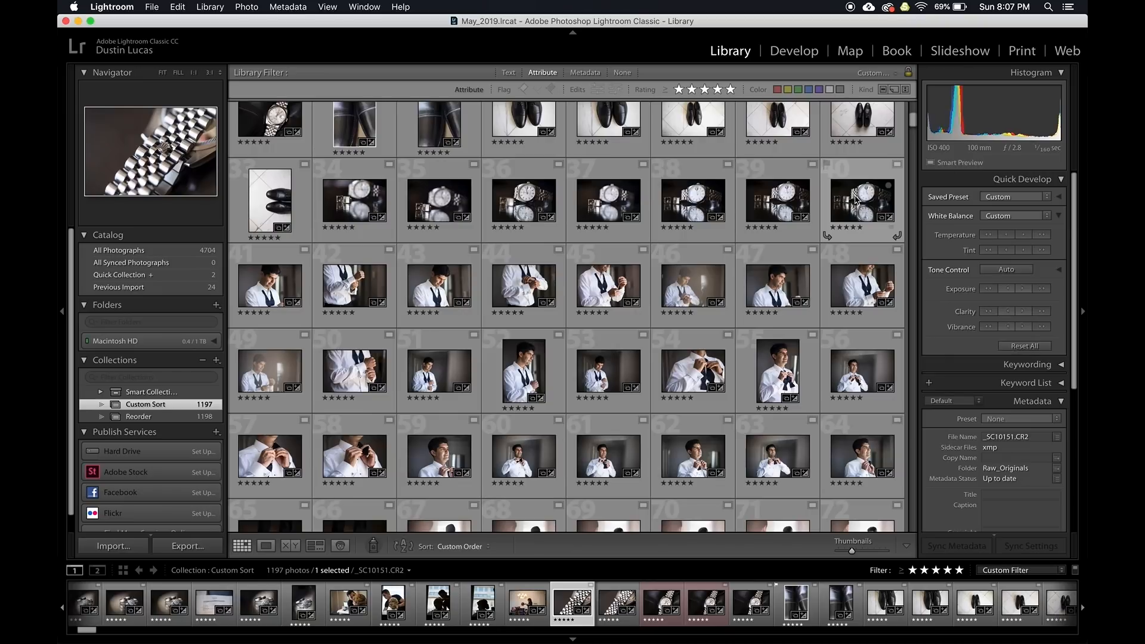
left_click(856, 199, "shift")
scroll(608, 313, "up", 6)
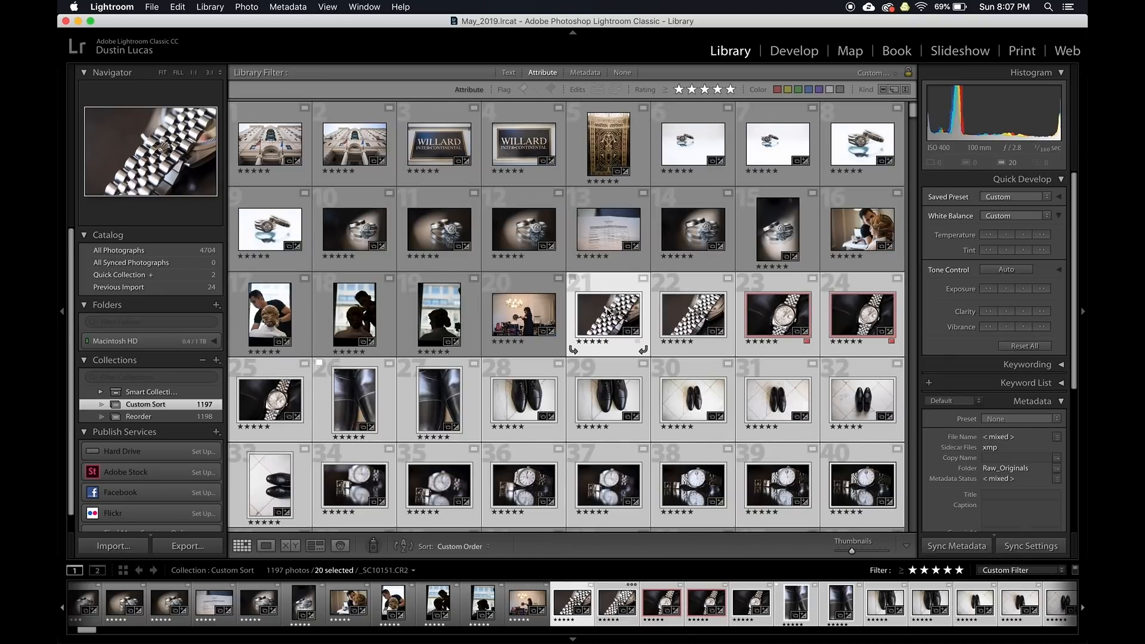
left_click_drag(608, 313, 819, 232)
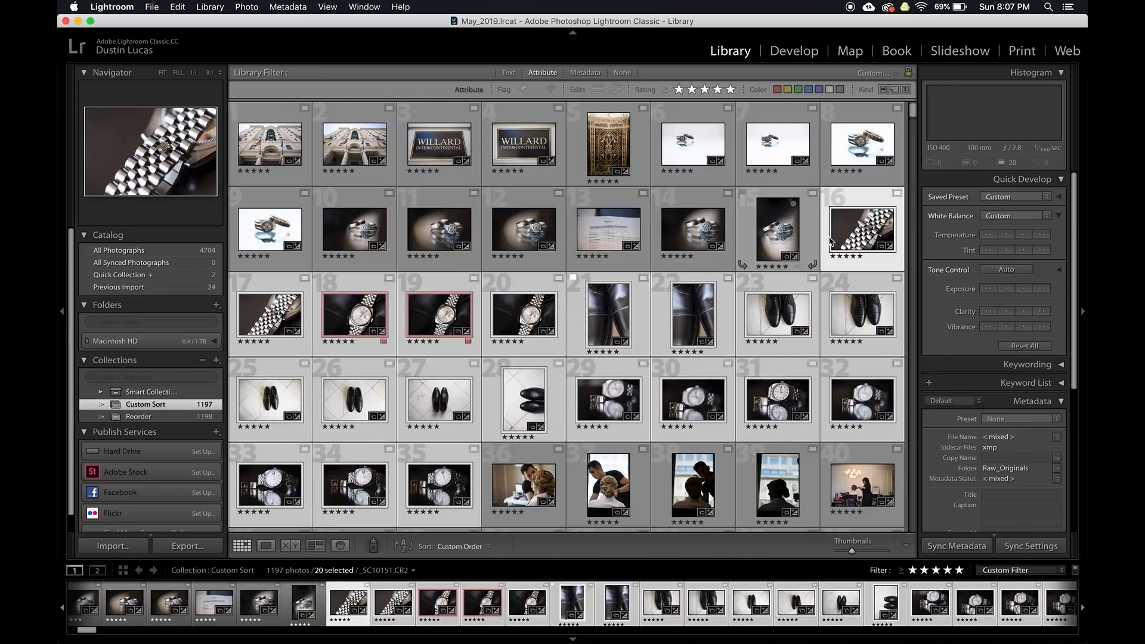
Move the five getting-ready photos in cells 36–40 down to cells 196–200
left_click(523, 485)
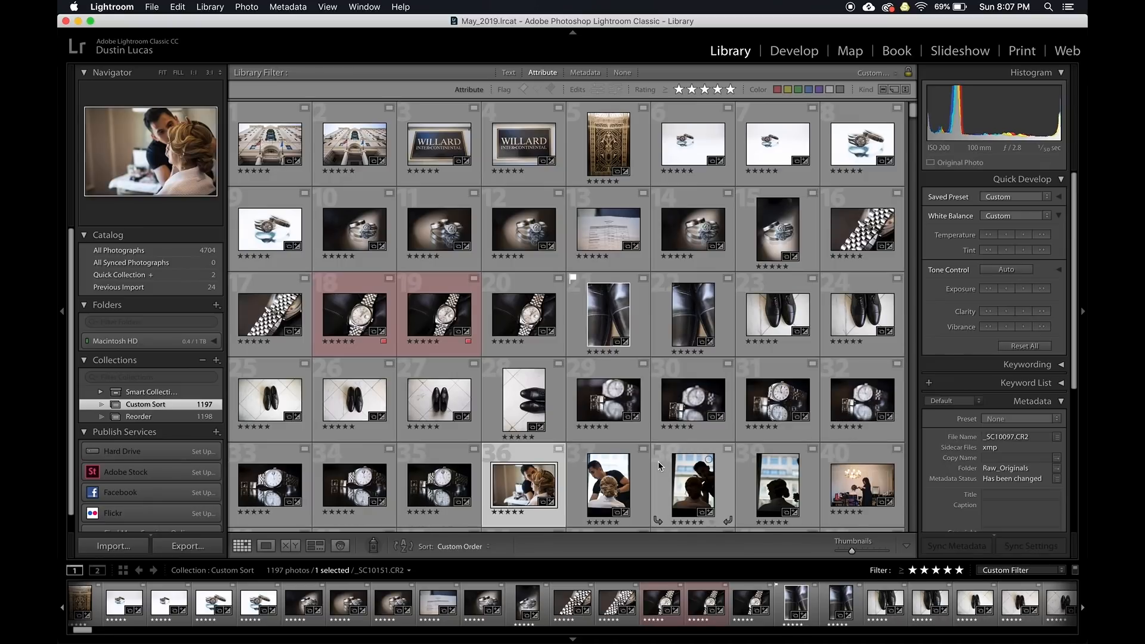
scroll(658, 466, "down", 10)
scroll(769, 207, "up", 5)
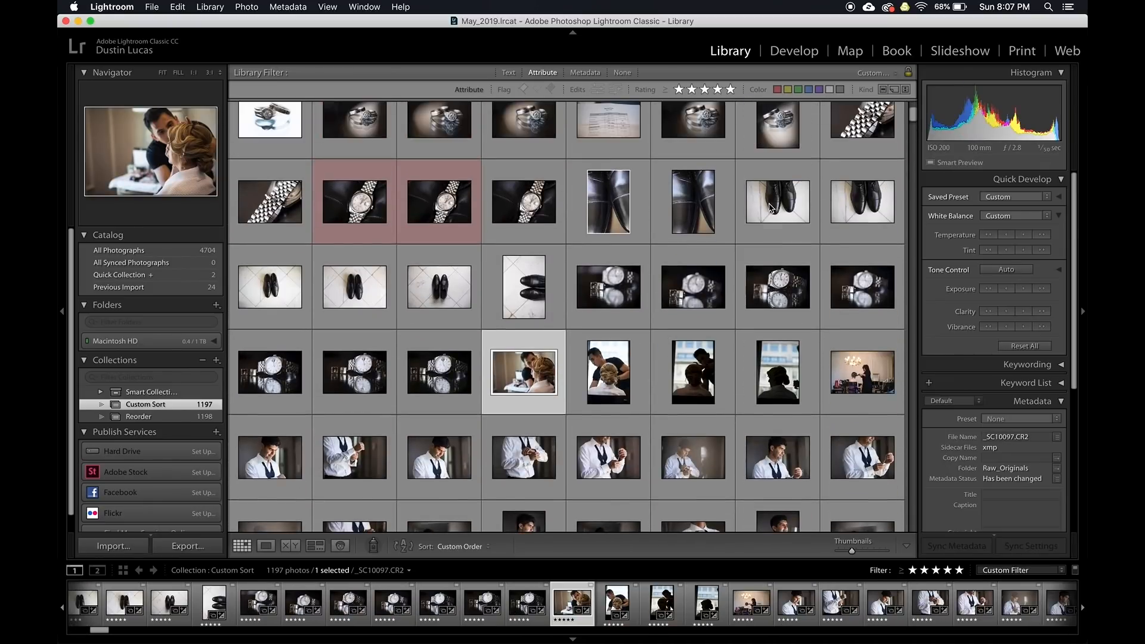
left_click(852, 385)
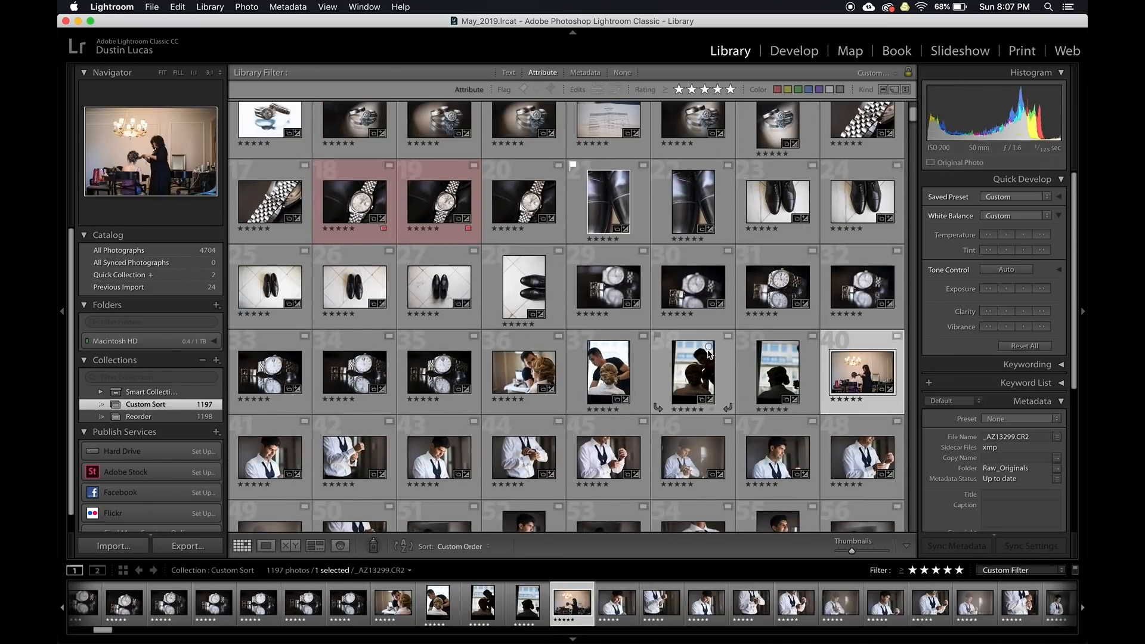
left_click(533, 379, "shift")
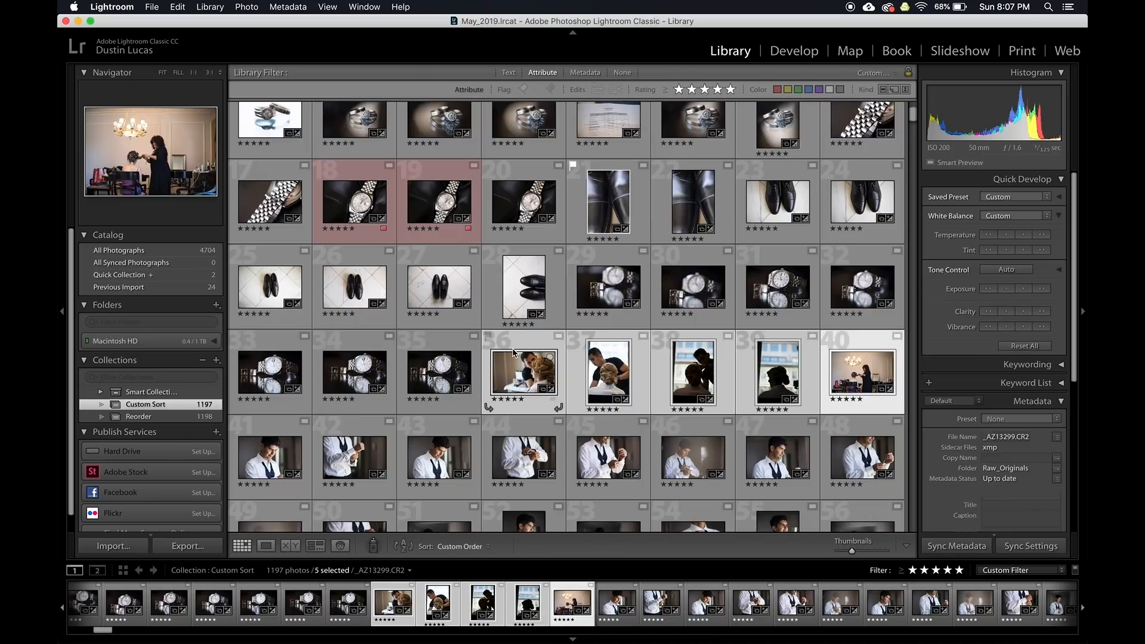
scroll(519, 358, "down", 3)
left_click_drag(515, 222, 897, 334)
scroll(510, 384, "down", 5)
scroll(494, 372, "down", 10)
scroll(494, 373, "down", 8)
scroll(565, 434, "down", 6)
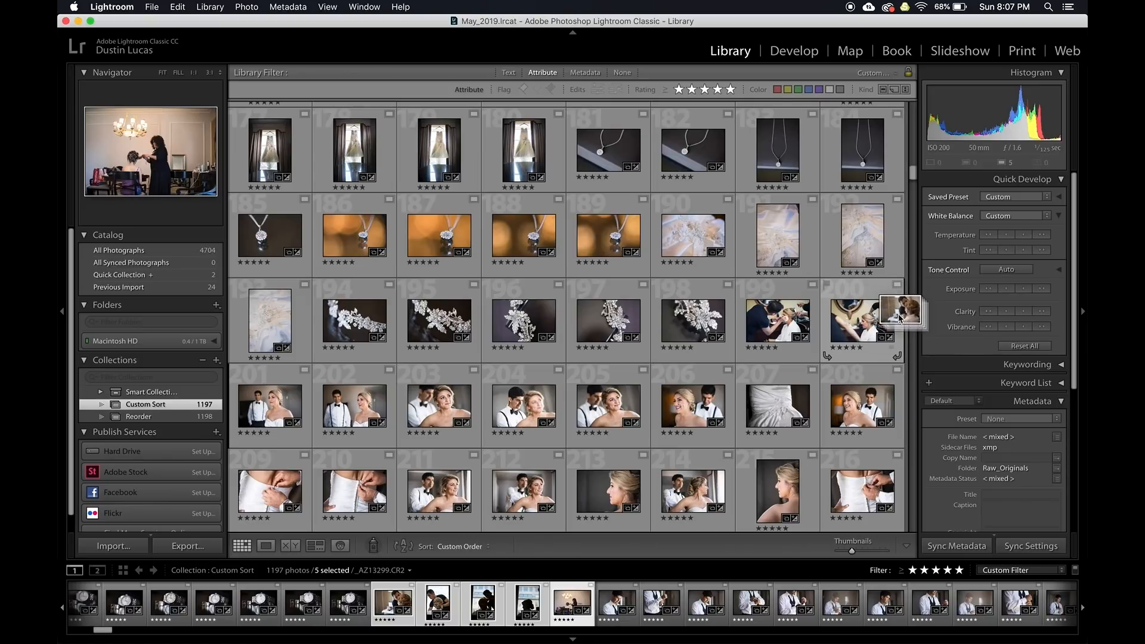
left_click_drag(900, 319, 900, 319)
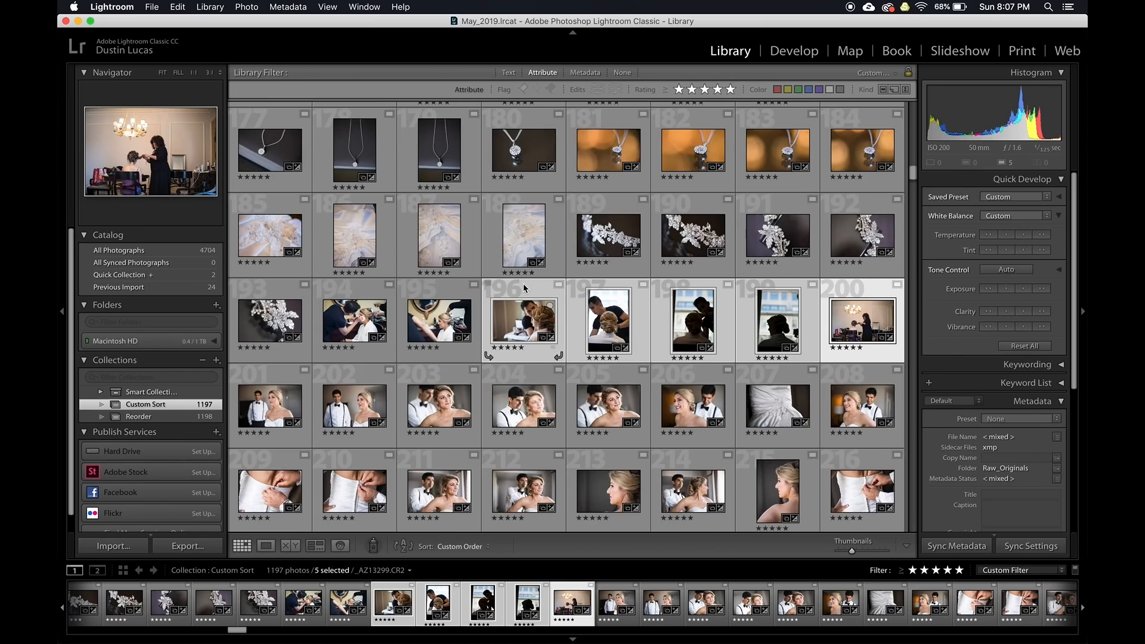
Scroll through the Custom Sort grid to review the new custom order
scroll(523, 288, "up", 15)
scroll(523, 289, "up", 10)
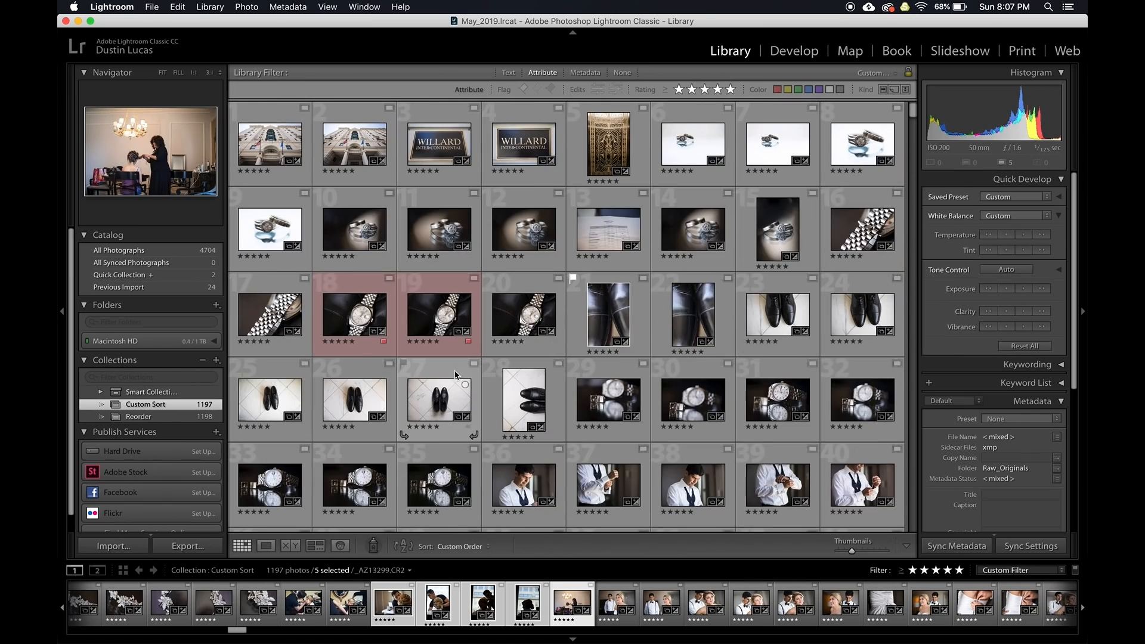
scroll(454, 359, "down", 10)
scroll(455, 382, "down", 15)
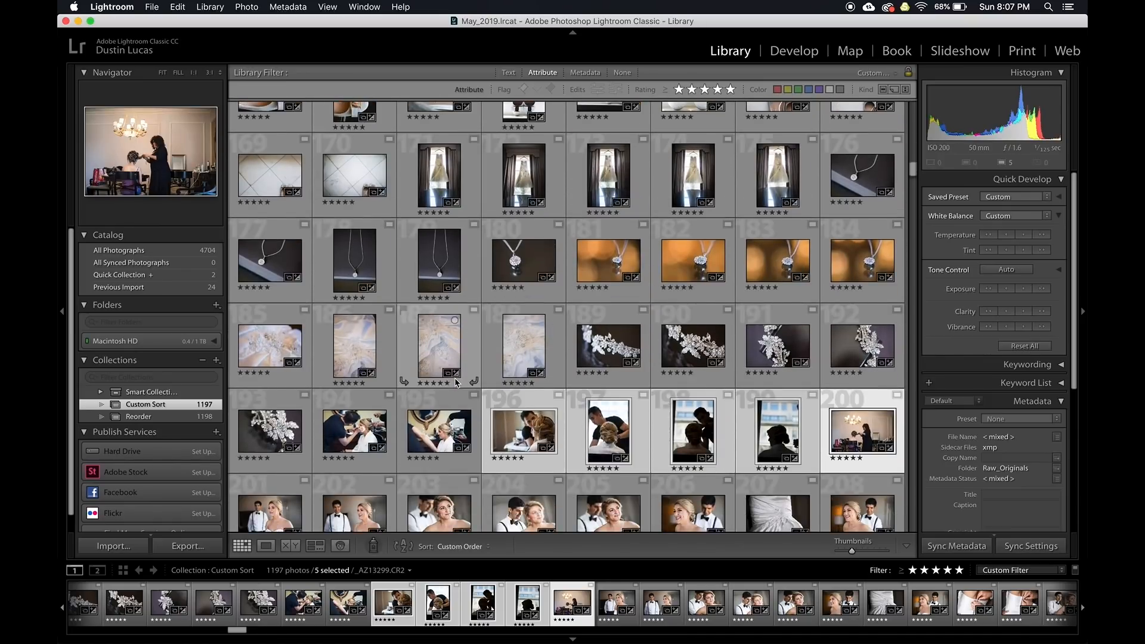
scroll(454, 381, "down", 15)
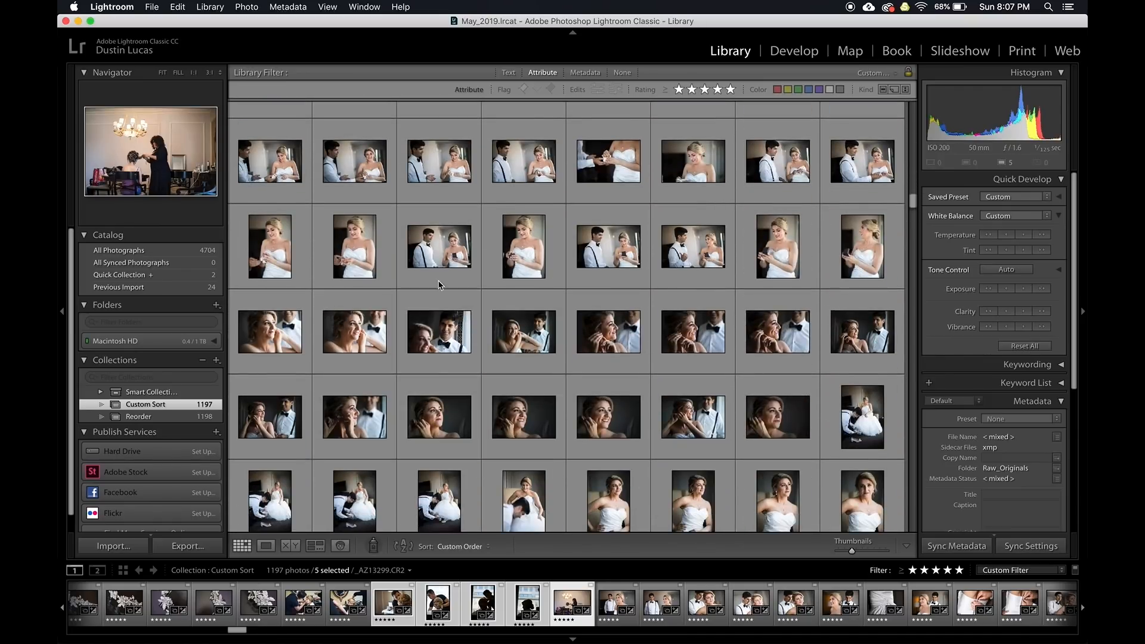
scroll(454, 418, "down", 4)
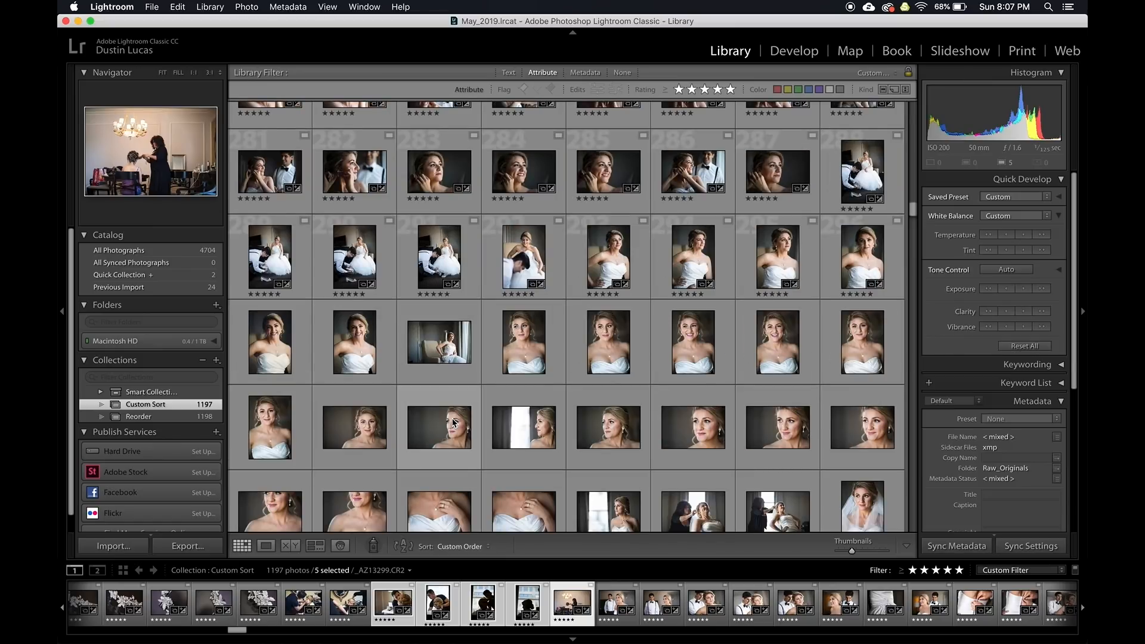
scroll(454, 423, "up", 1)
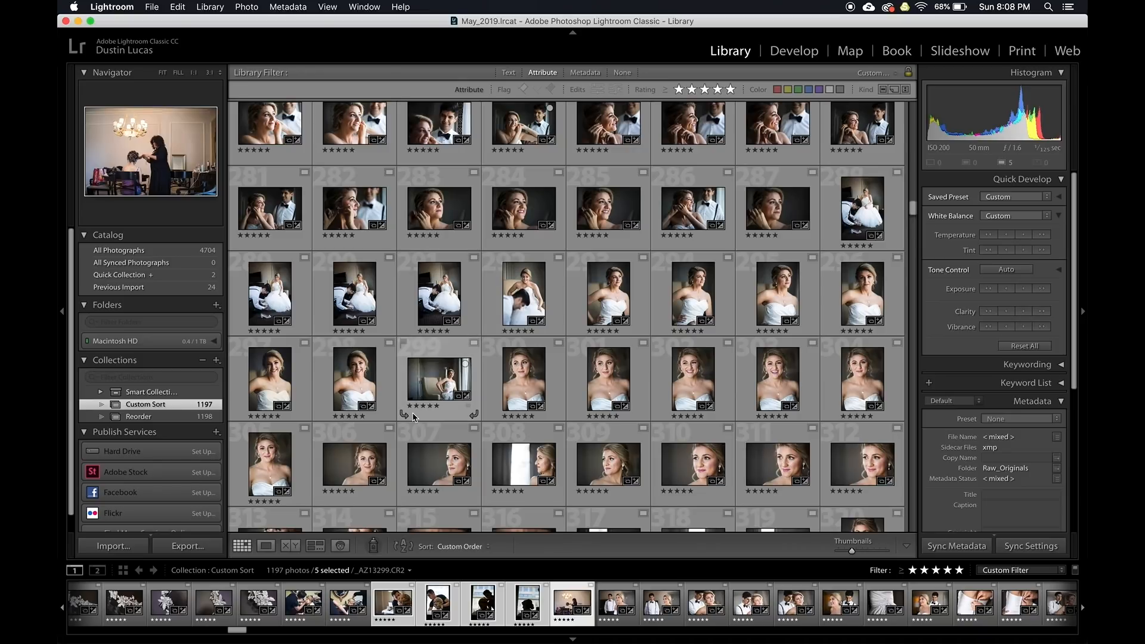
scroll(414, 417, "down", 15)
scroll(413, 417, "down", 5)
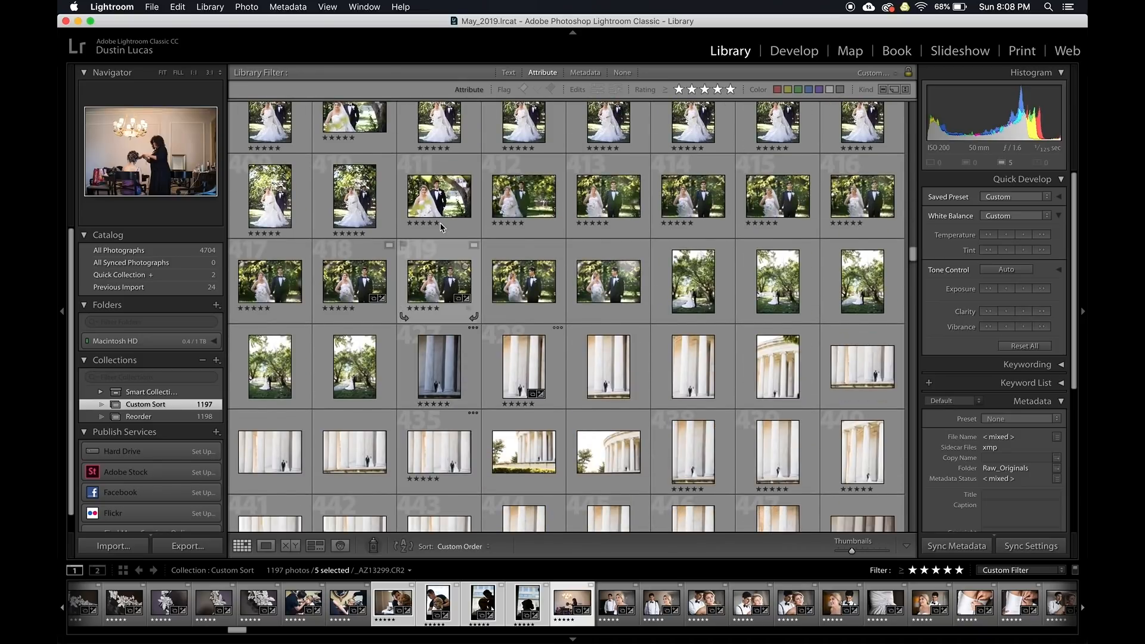
scroll(441, 227, "up", 1)
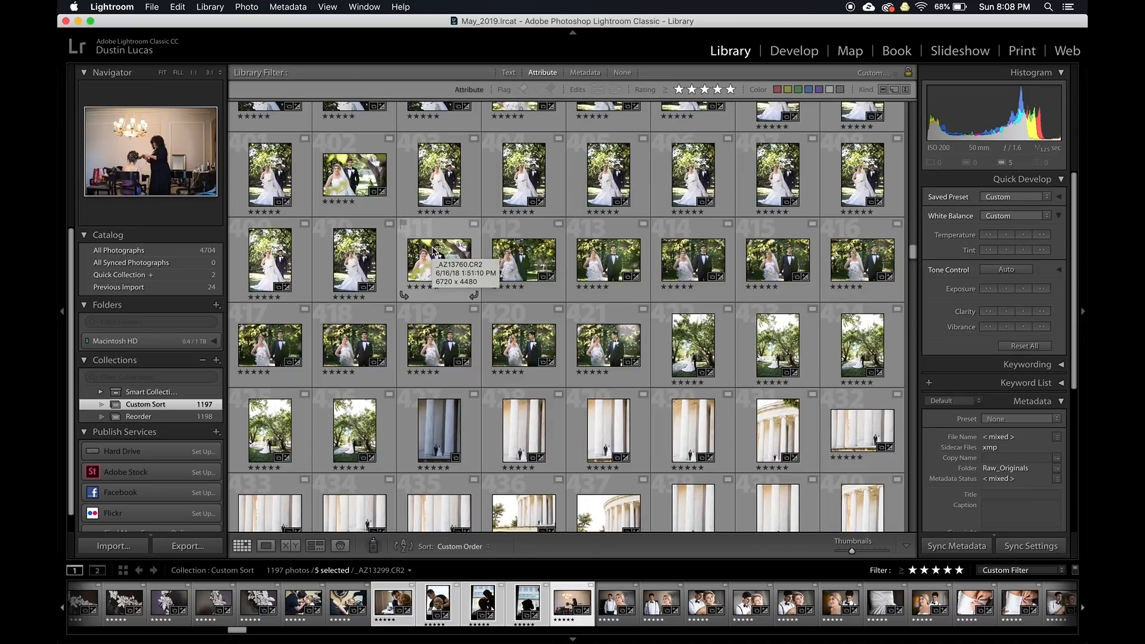
left_click(584, 72)
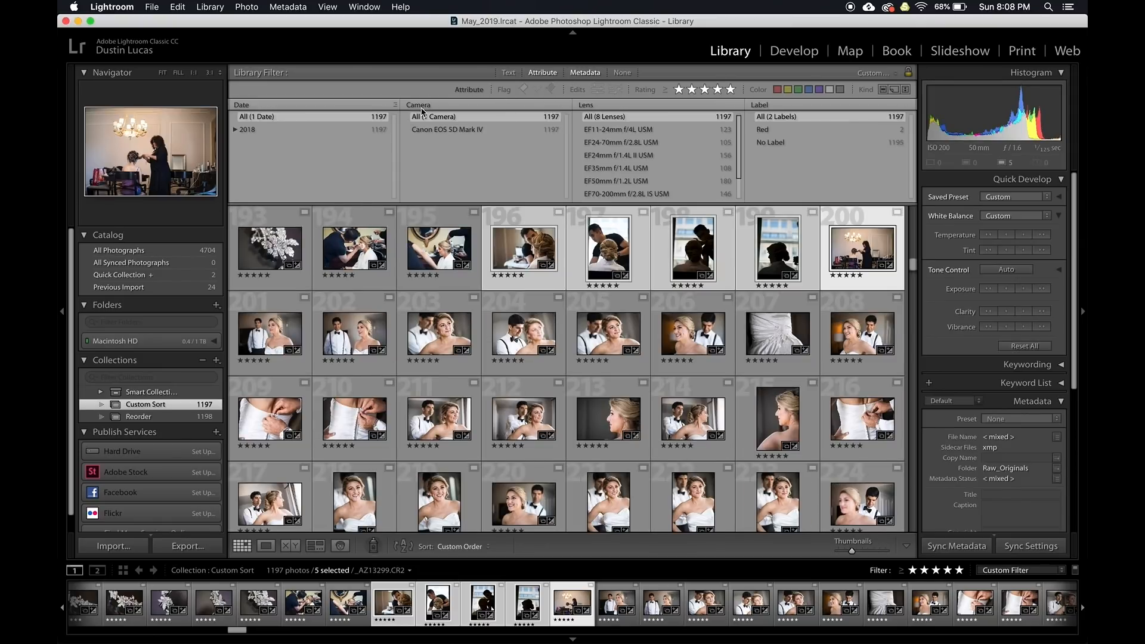
left_click(422, 110)
left_click(430, 116)
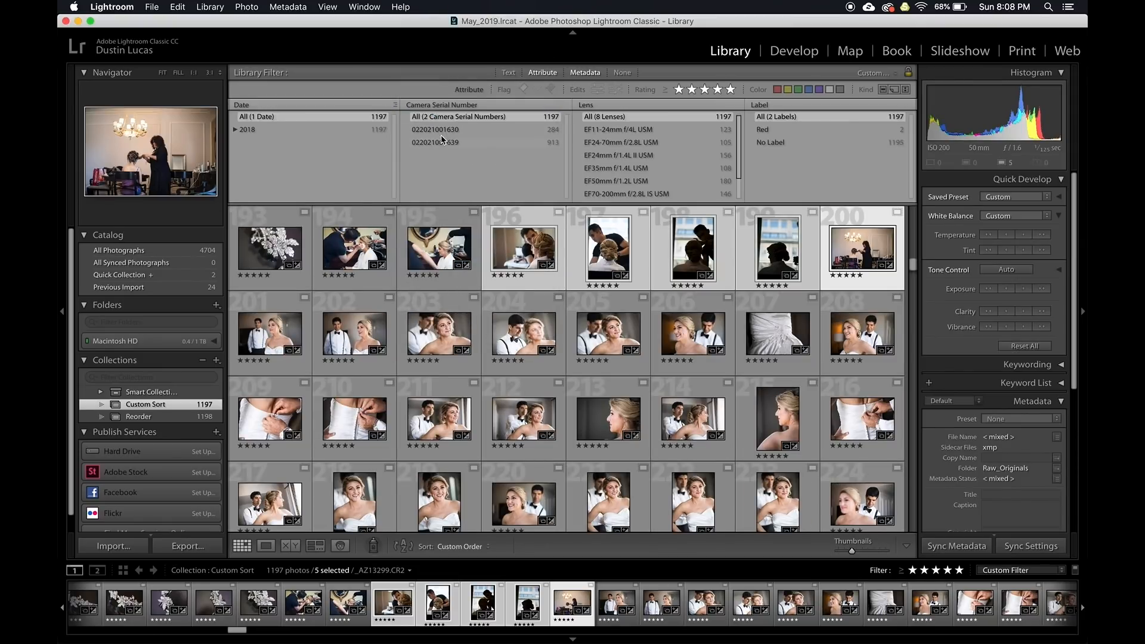
left_click(441, 129)
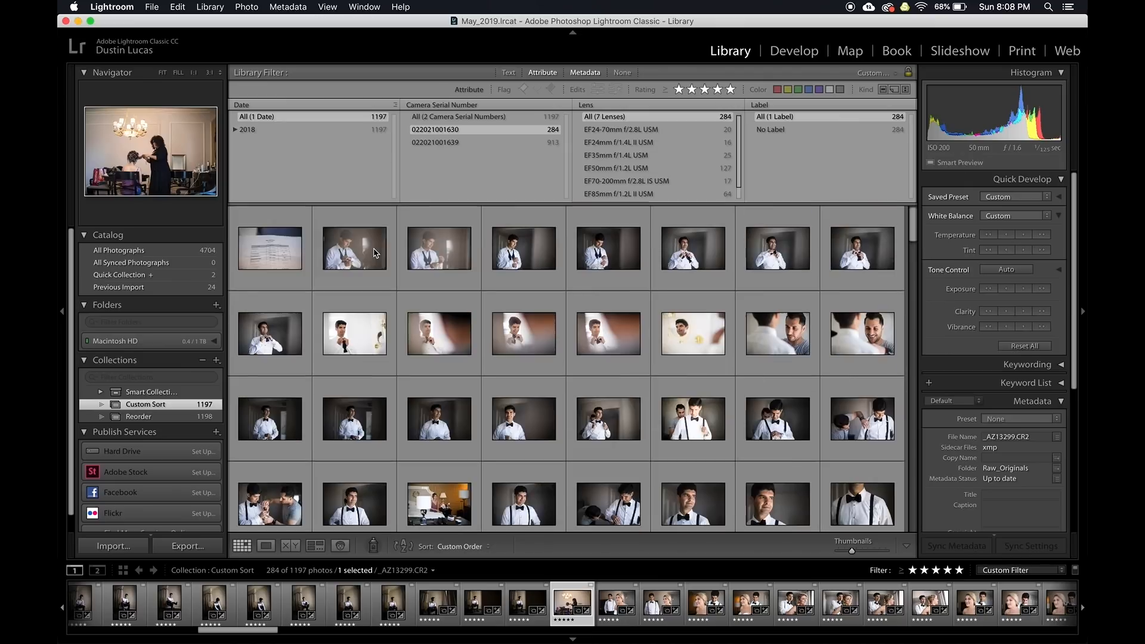
scroll(471, 344, "down", 10)
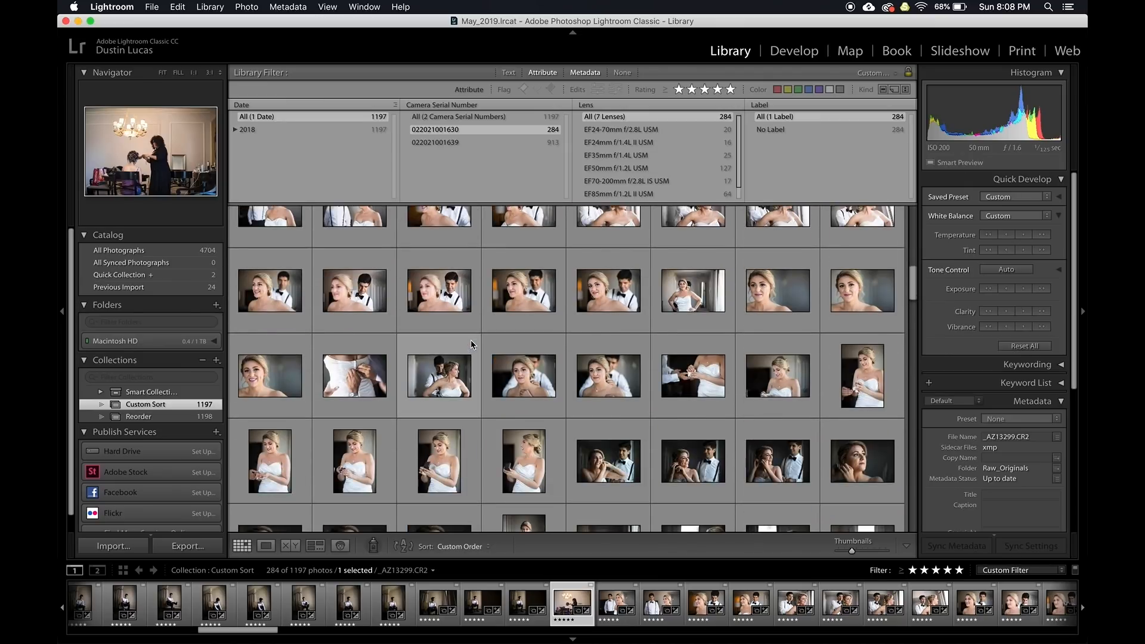
scroll(471, 344, "up", 3)
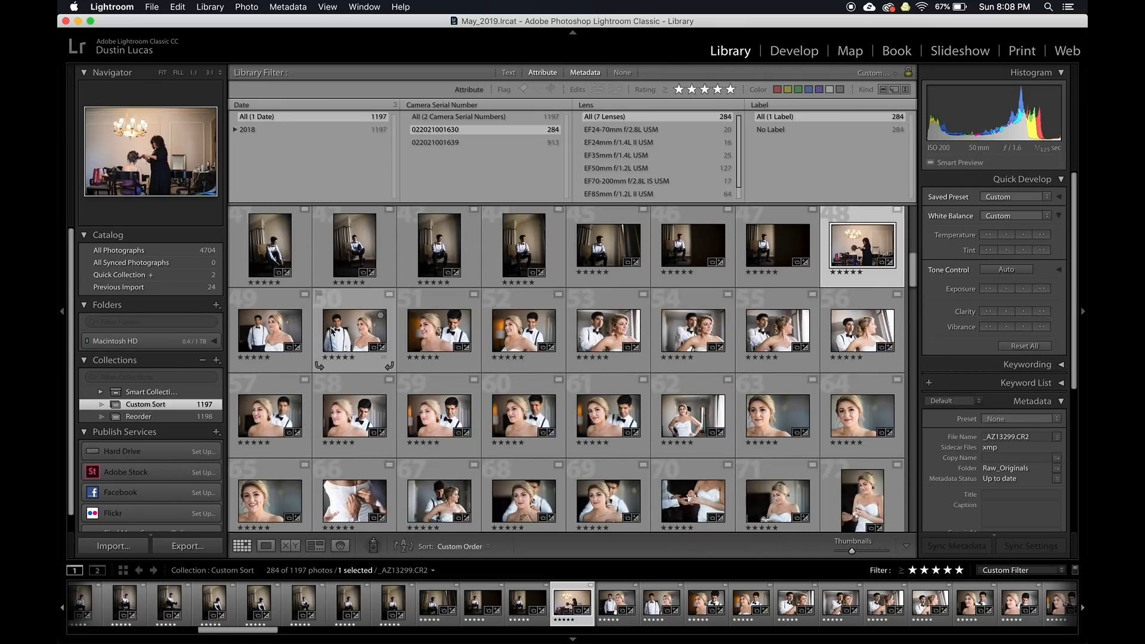
left_click(271, 332)
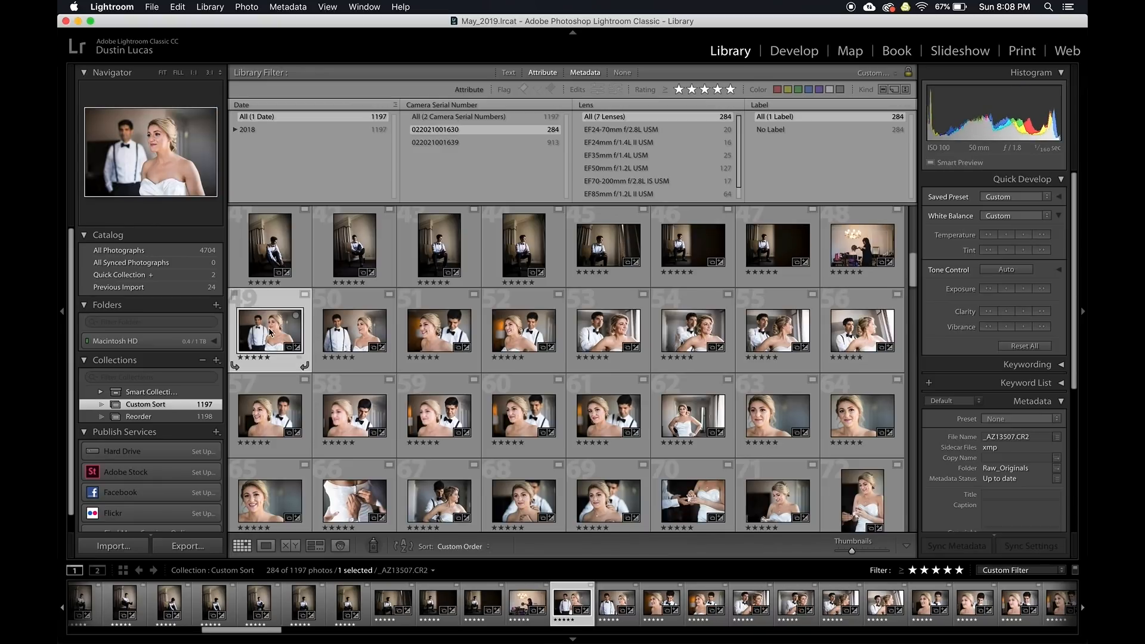
left_click(423, 334)
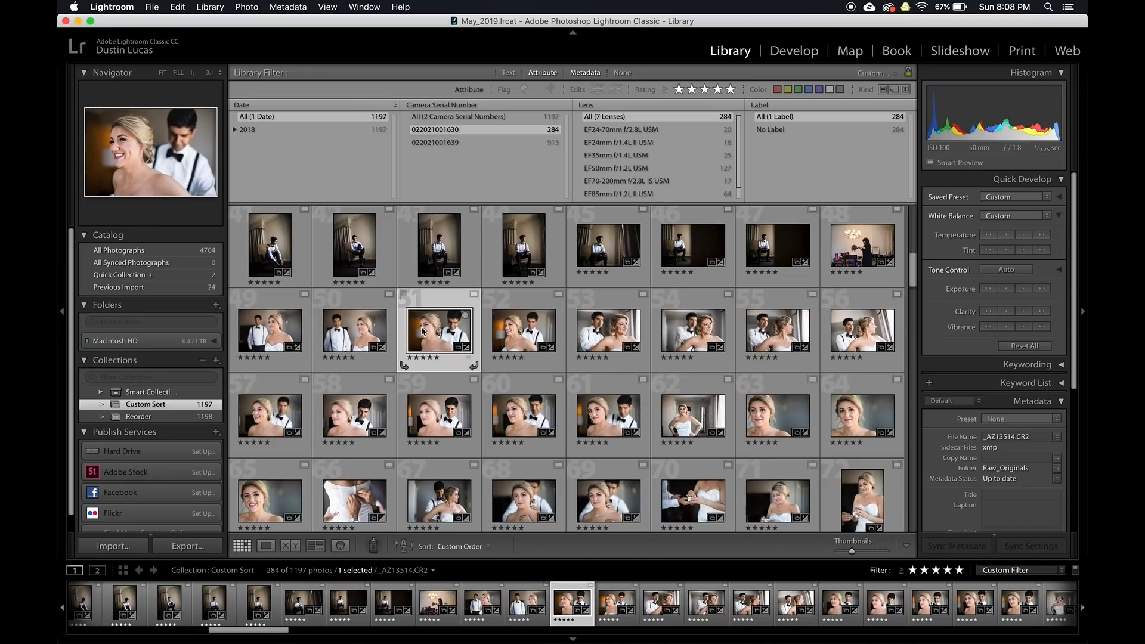
key("6")
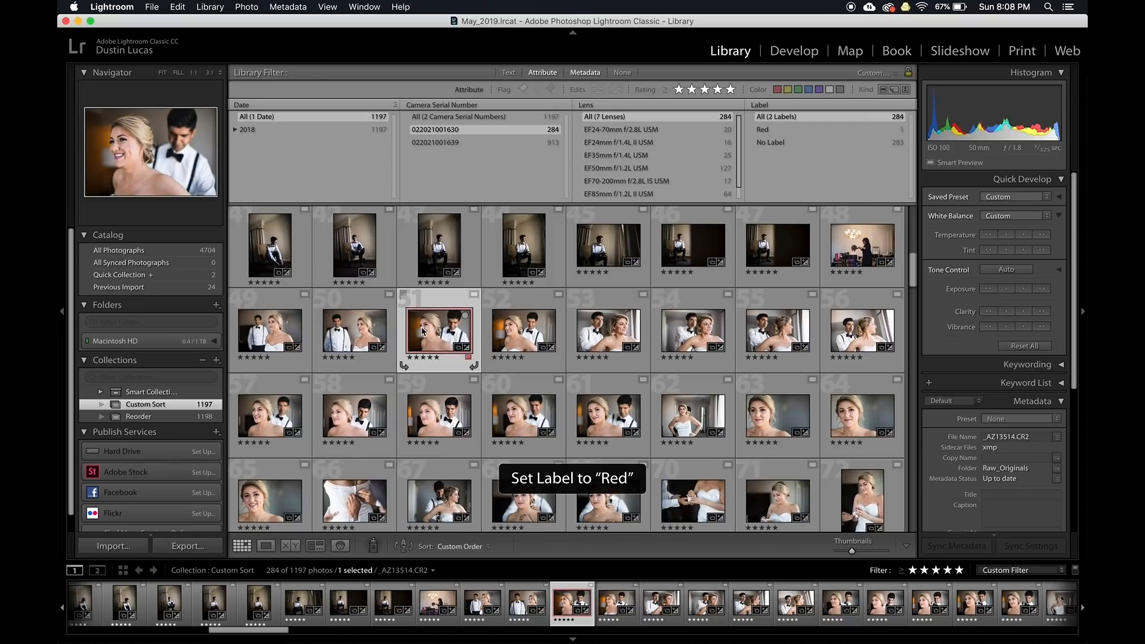
left_click(484, 142)
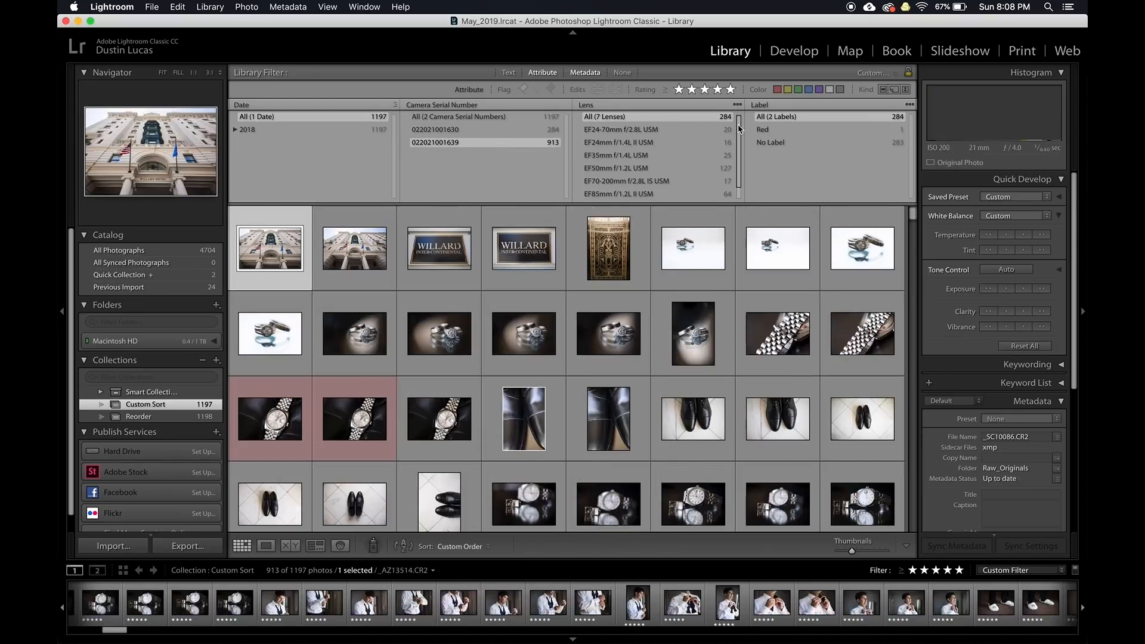
left_click(770, 128)
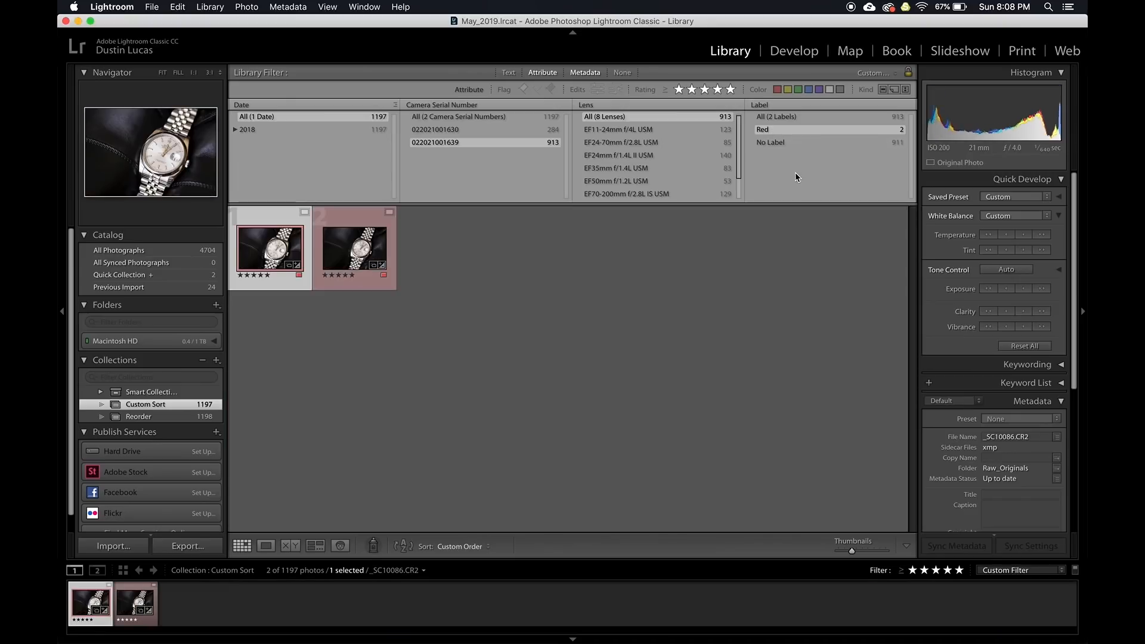
key("super+a")
key("6")
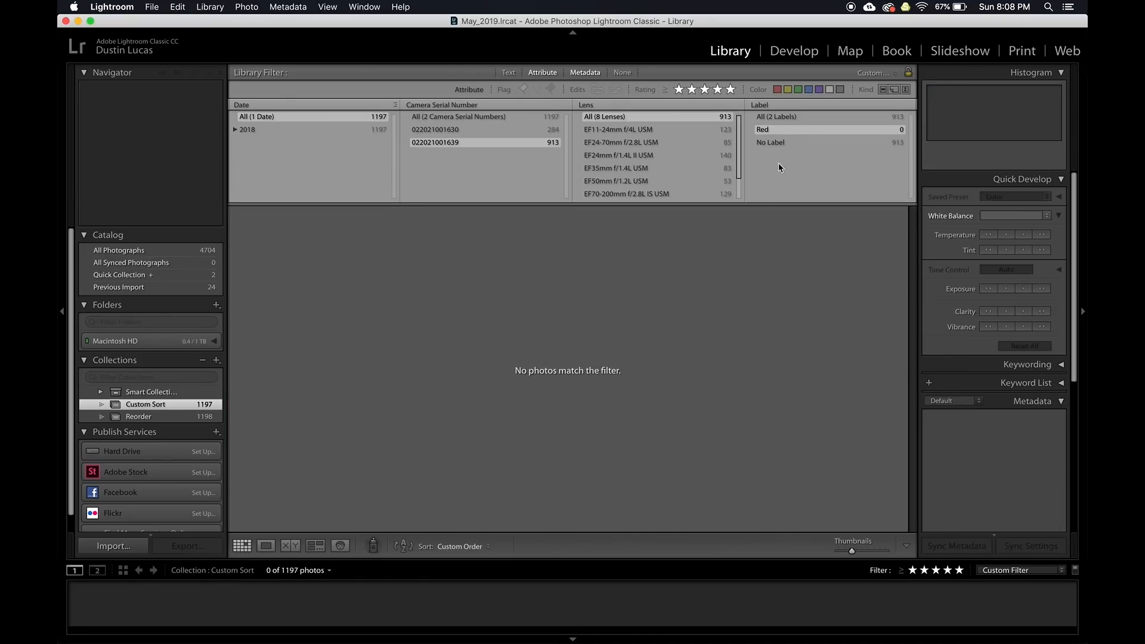
left_click(795, 116)
Give the matching couple shot, photo 153, a red label
scroll(519, 335, "down", 15)
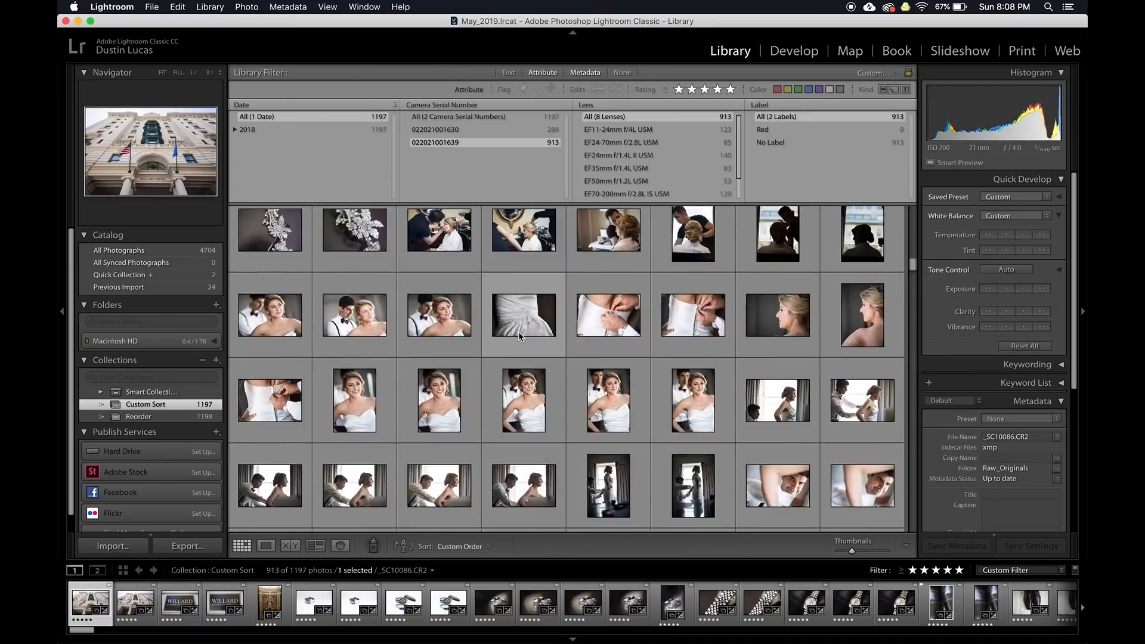
scroll(518, 336, "down", 10)
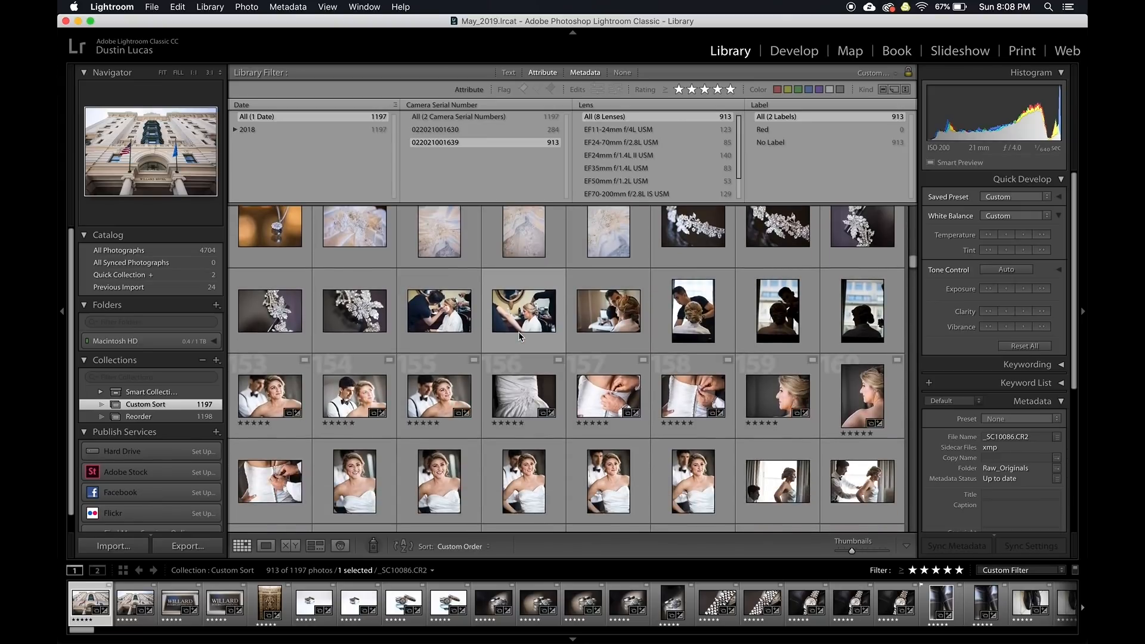
scroll(519, 333, "down", 1)
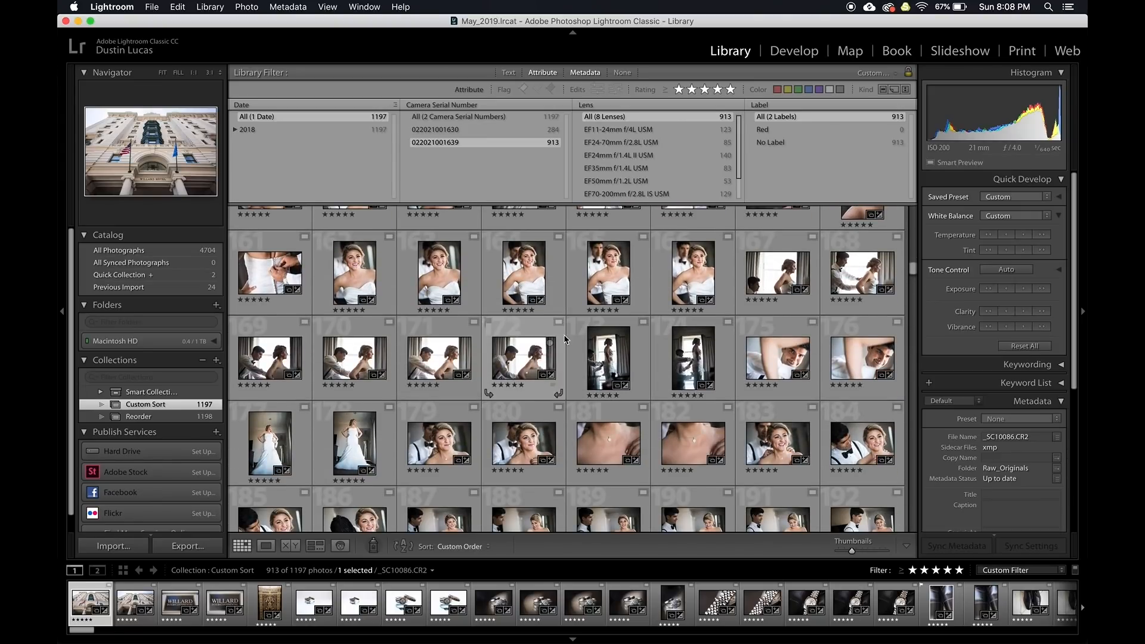
scroll(635, 285, "up", 4)
scroll(636, 285, "up", 1)
scroll(635, 285, "down", 1)
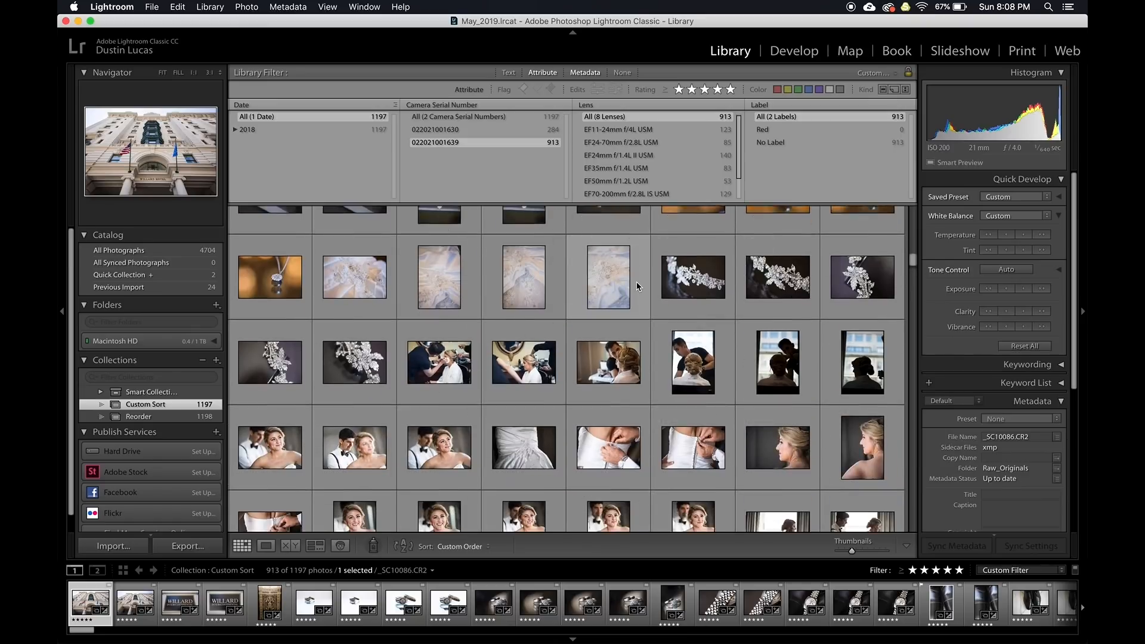
left_click(289, 421)
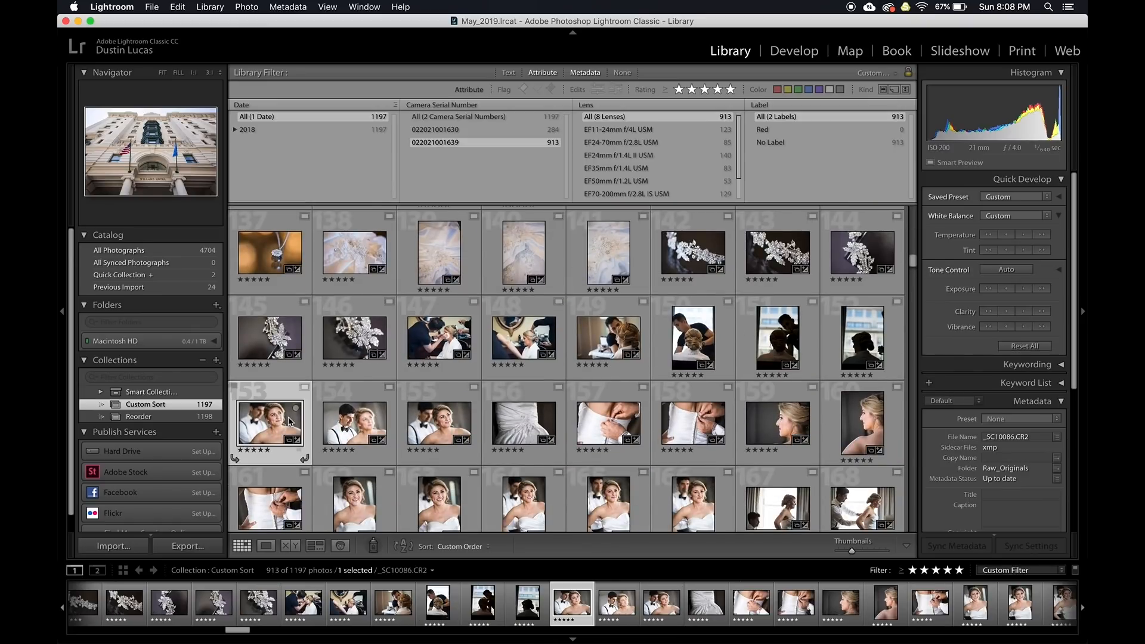
key("6")
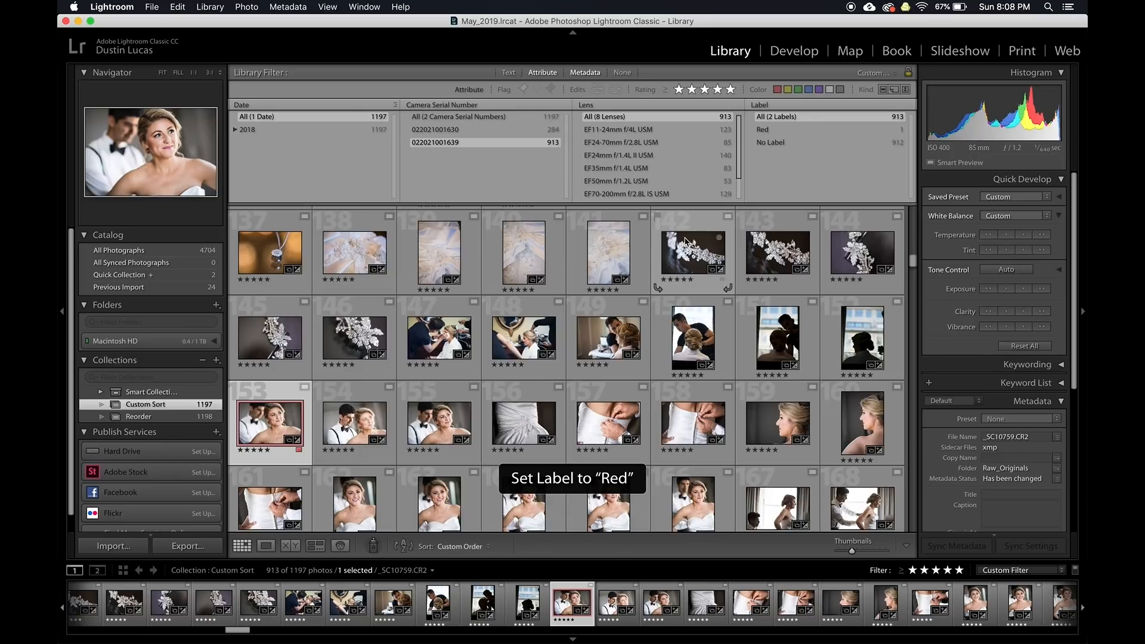
Show both cameras, filter to red-labelled photos, and view the two red photos full size
left_click(458, 117)
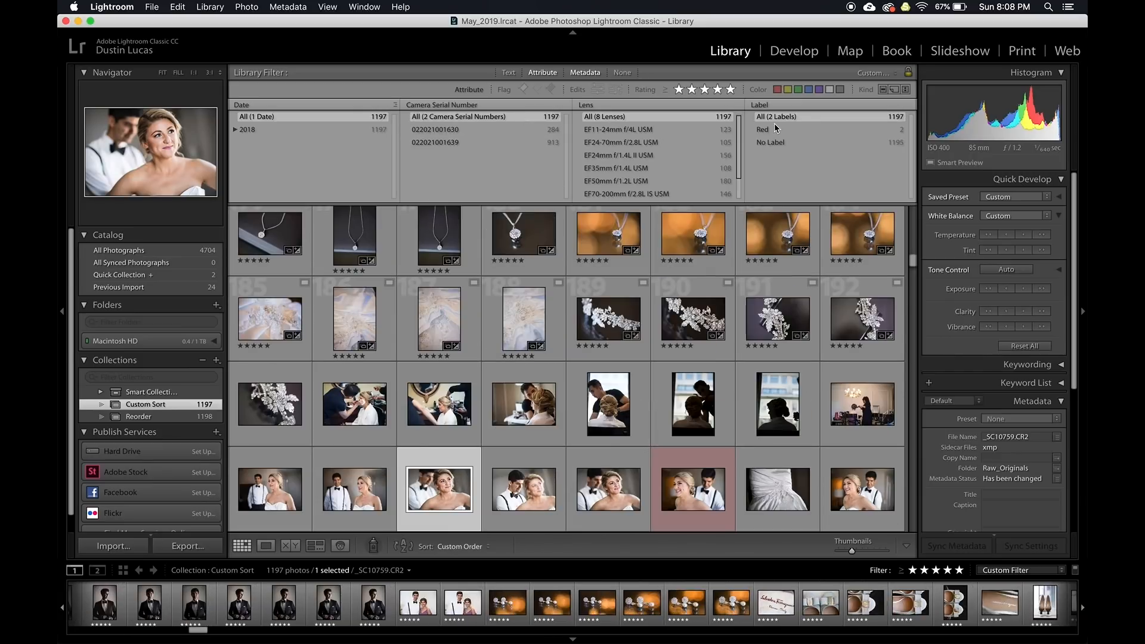
left_click(763, 130)
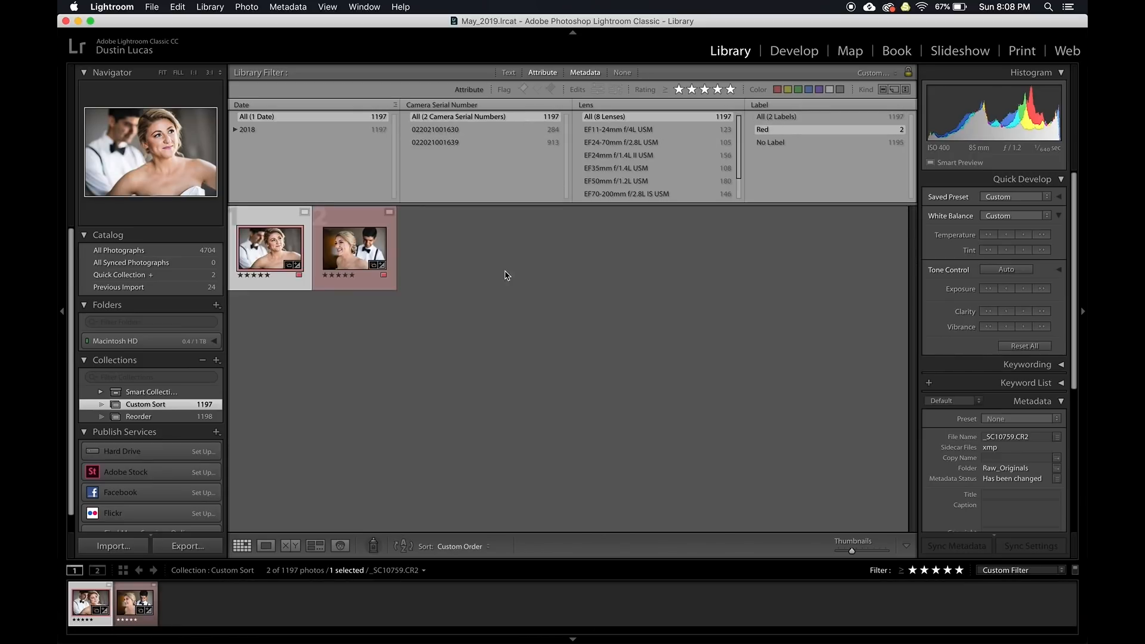
double_click(254, 251)
key("Right")
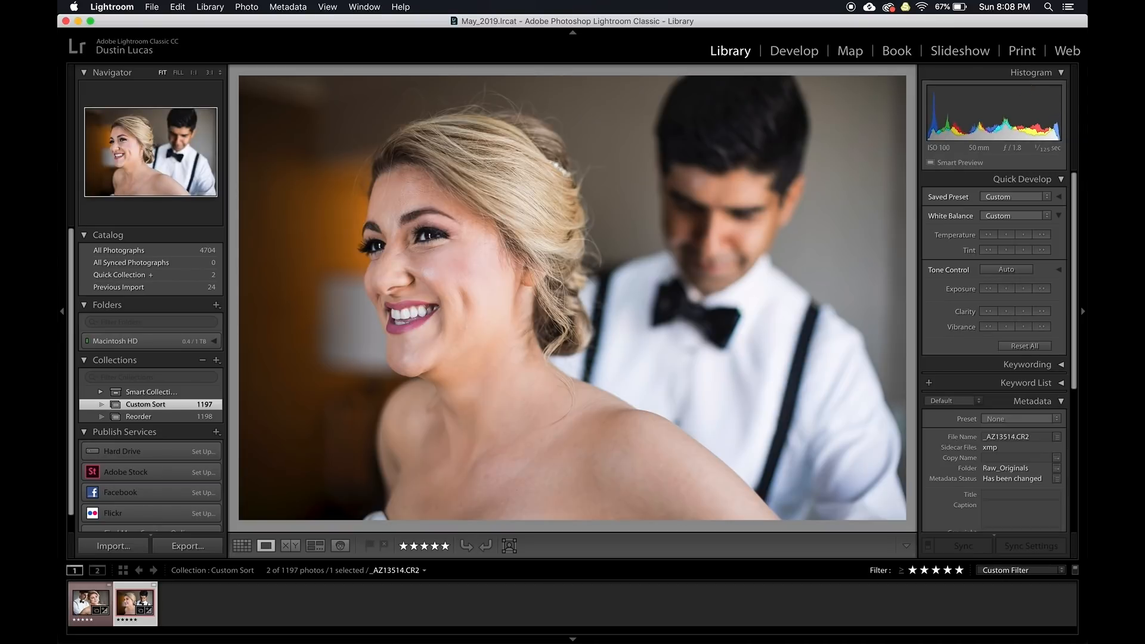
scroll(985, 469, "down", 8)
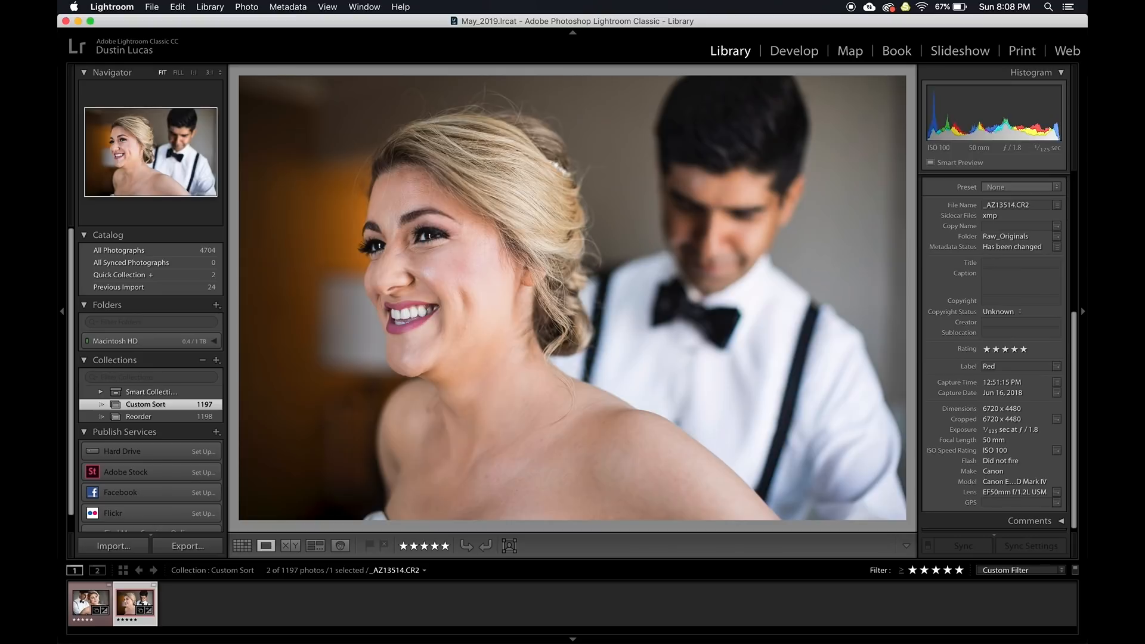
key("Left")
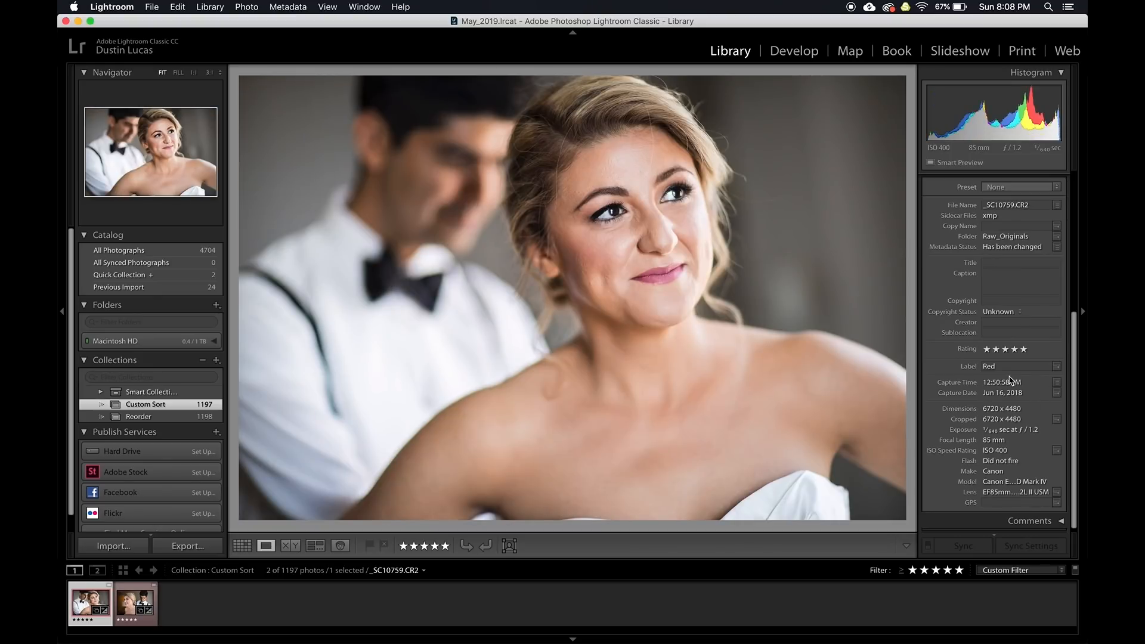
key("Right")
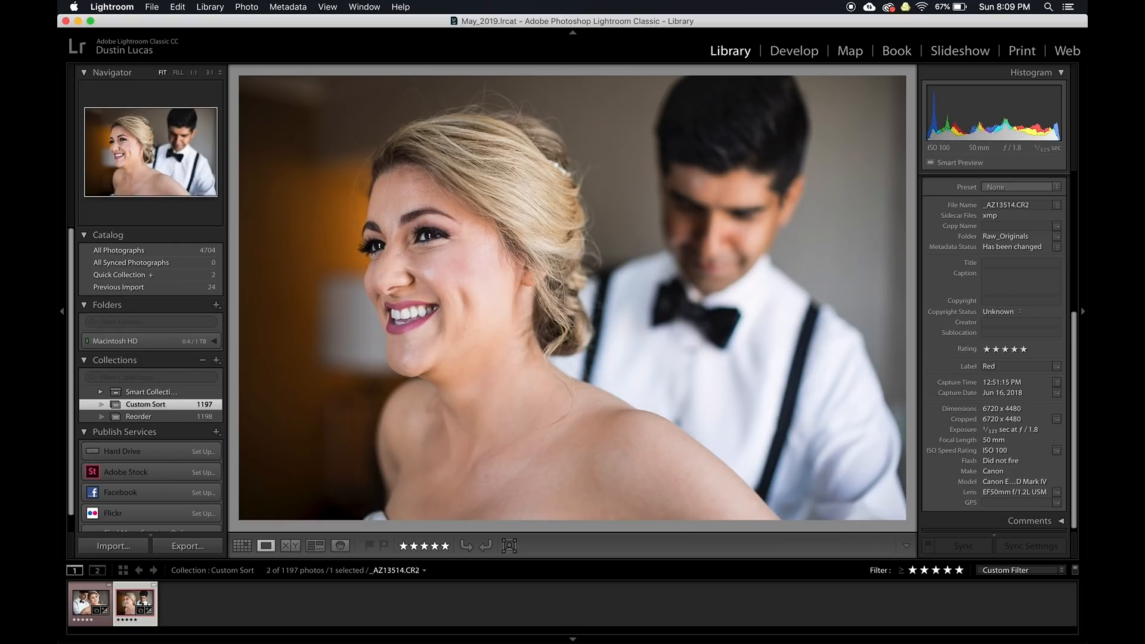
key("Left")
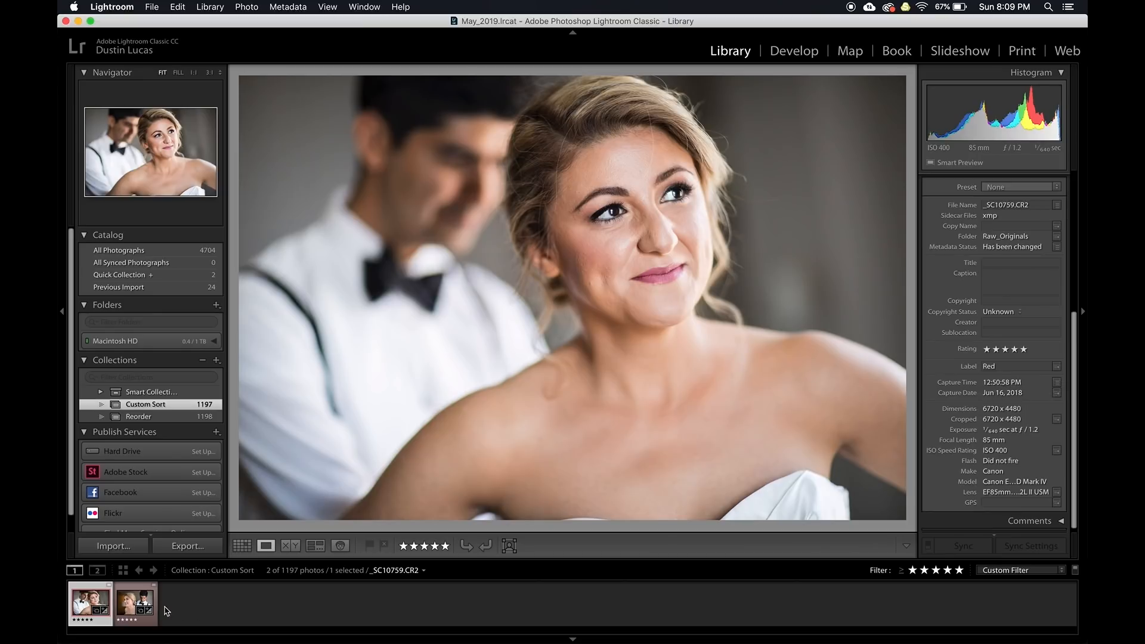
left_click(134, 600)
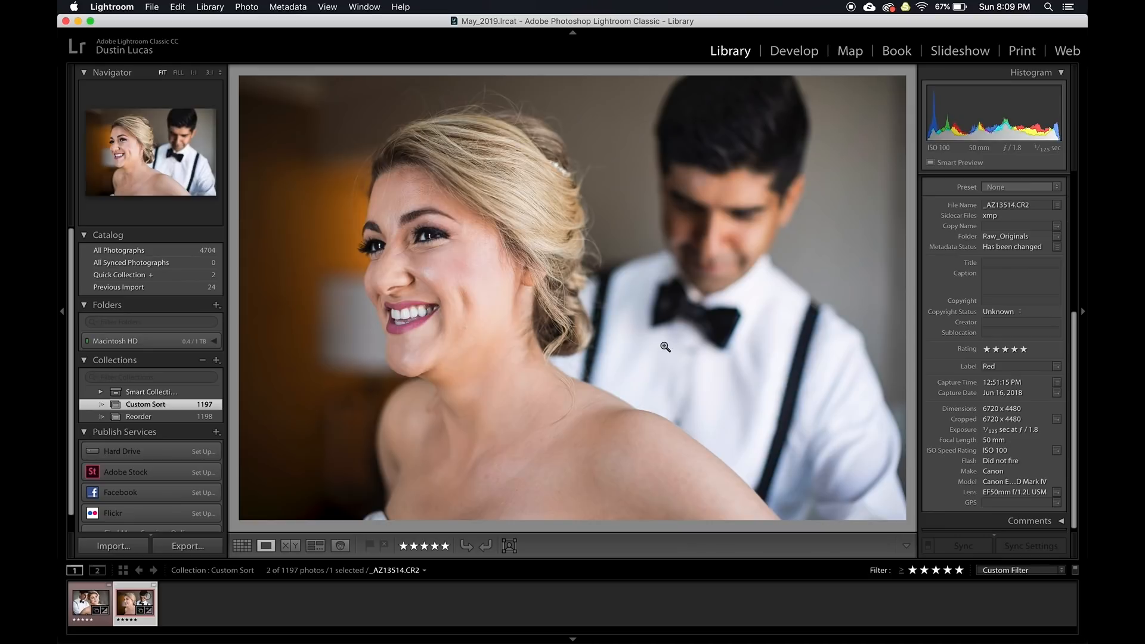
key("g")
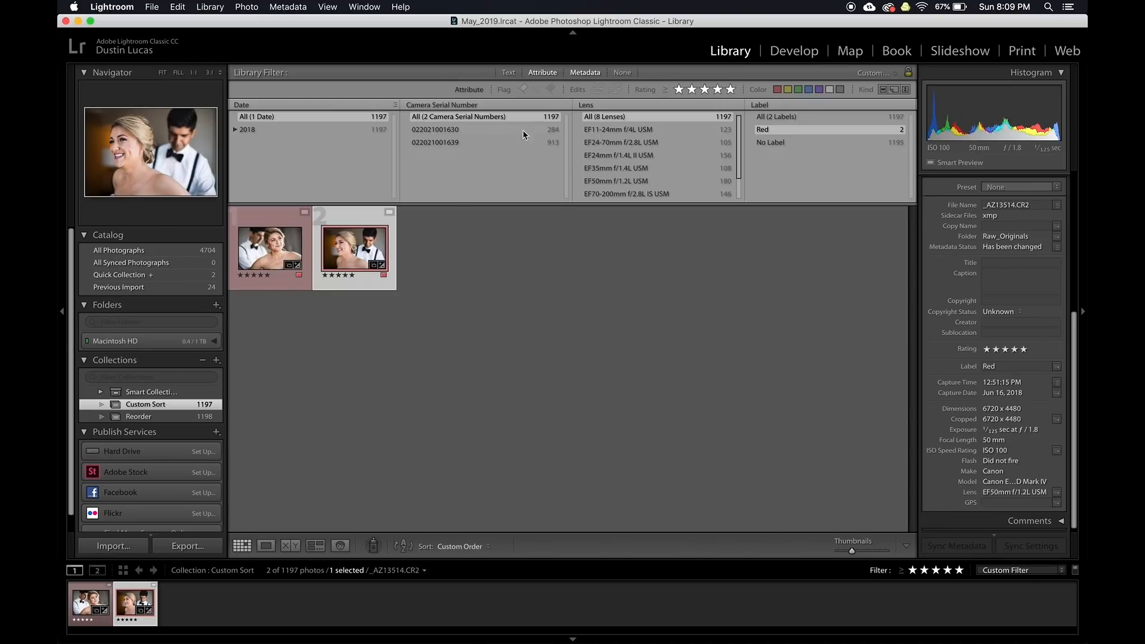
left_click(472, 128)
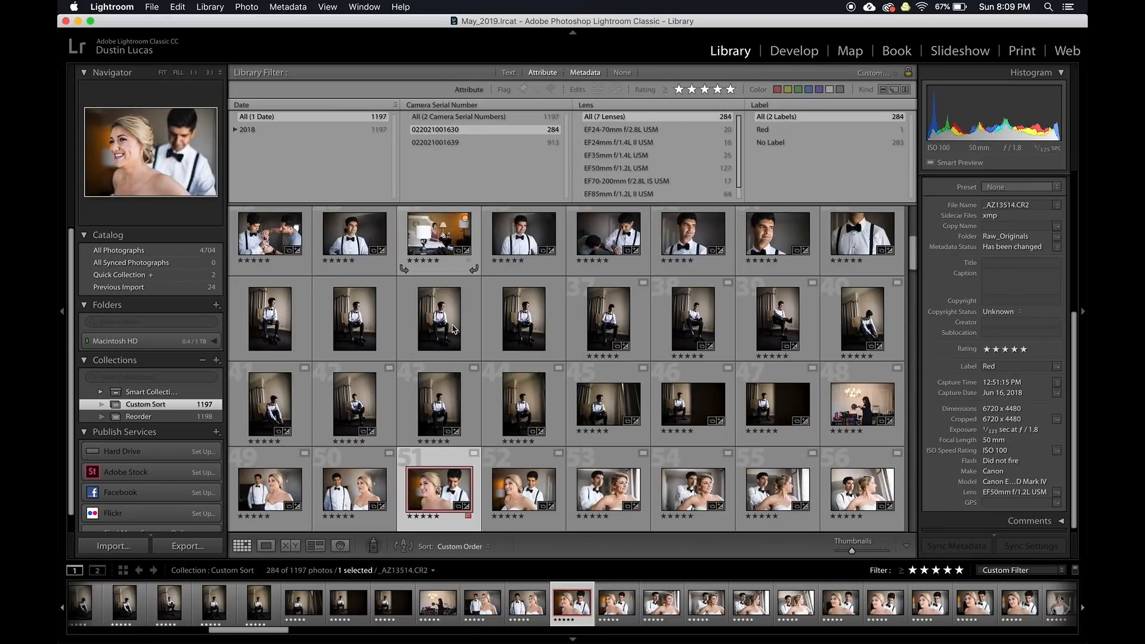
key("super+a")
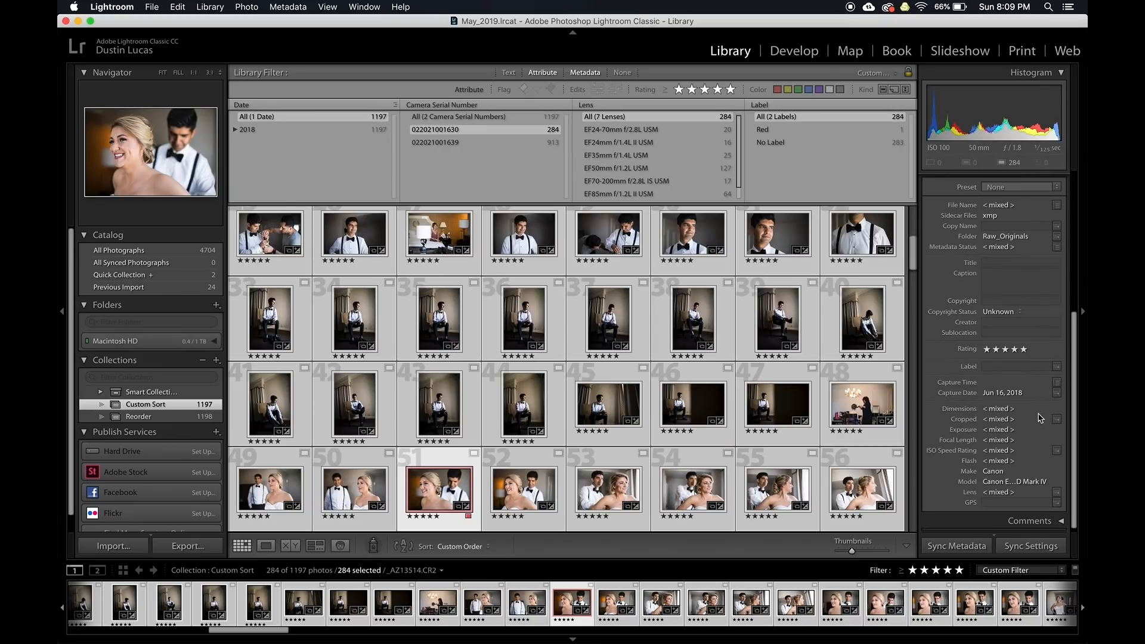
left_click(1056, 384)
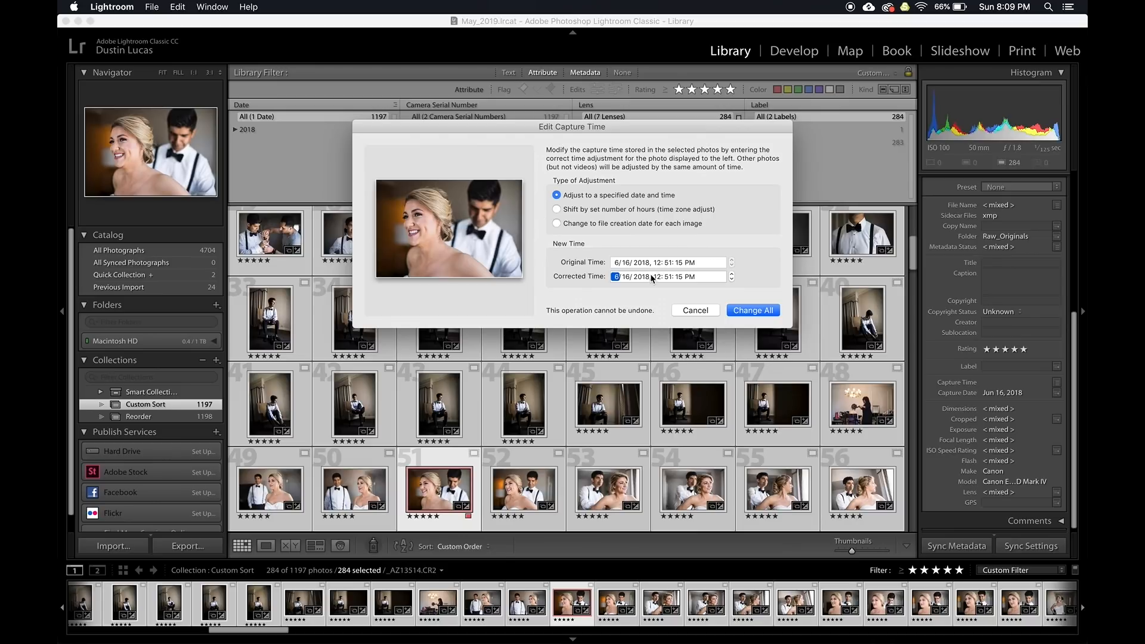
key("Tab")
key("Tab")
key("Tab")
key("Tab")
key("Tab")
left_click(744, 309)
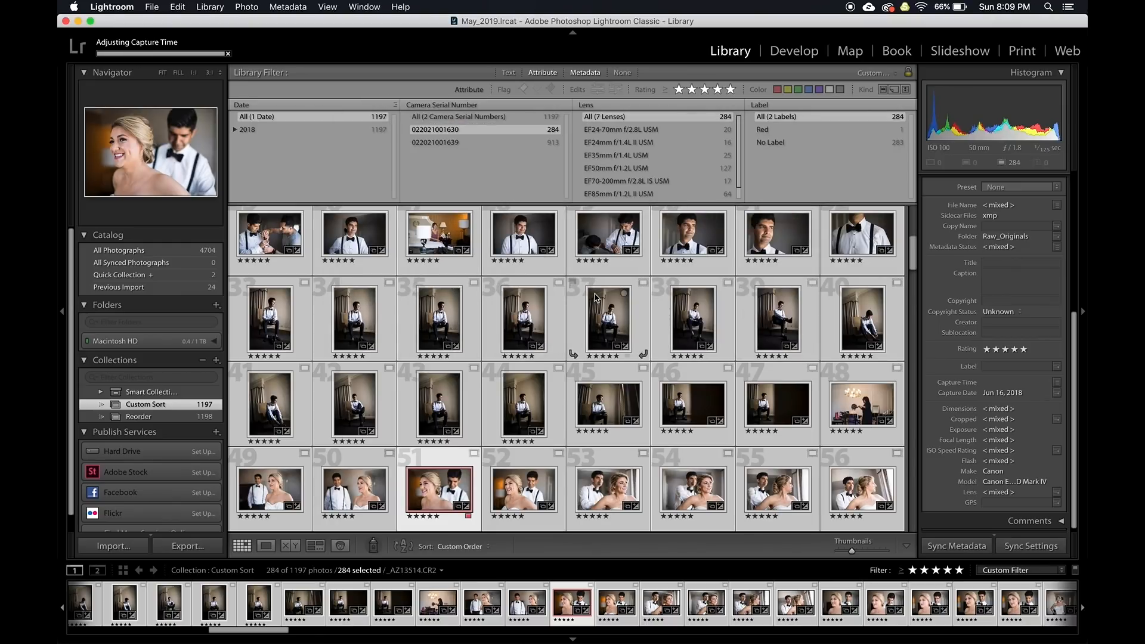
Show photos from both cameras again and select photo 203
left_click(482, 117)
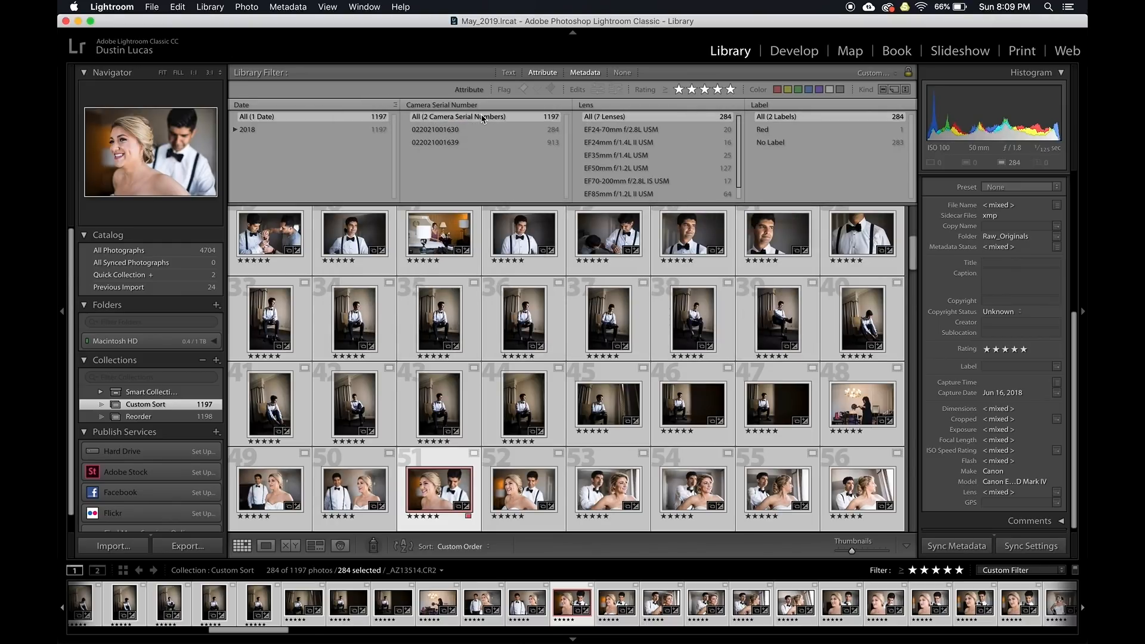
scroll(474, 298, "down", 3)
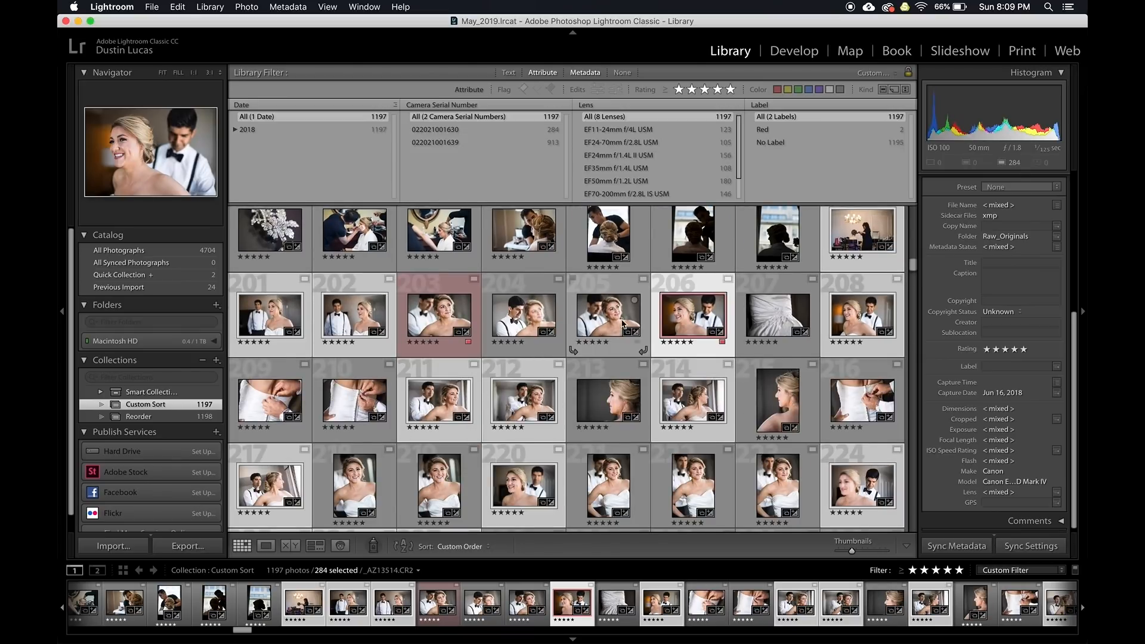
left_click(440, 314)
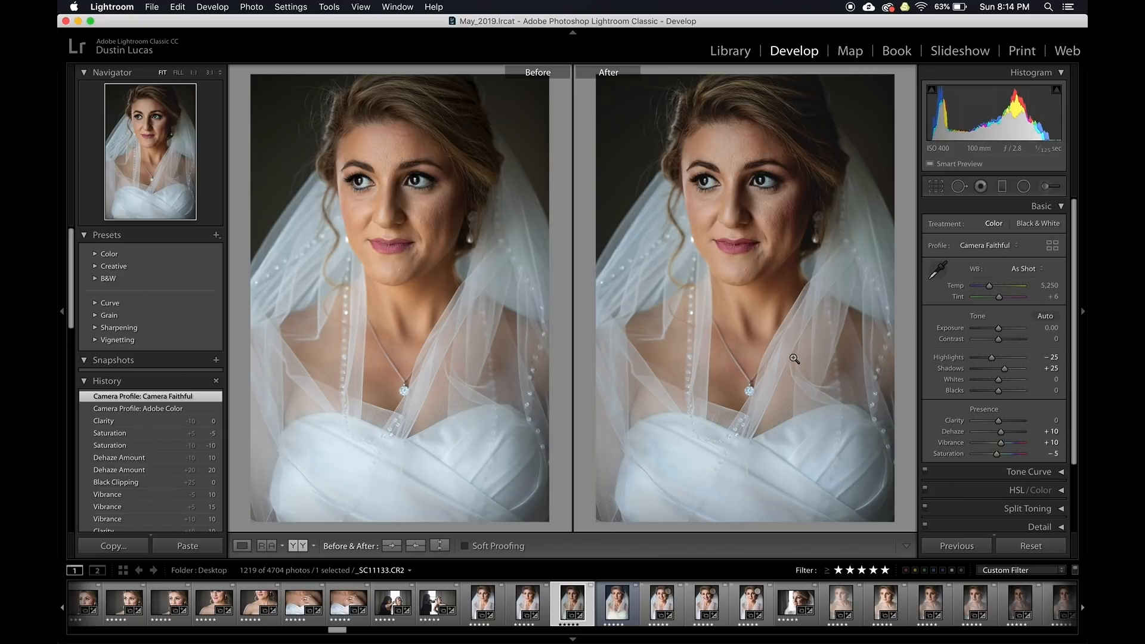
Create 'Starting Point' preset with all settings except White Balance, Exposure, Graduated/Radial Filters, Transform
key("shift")
key("super+shift+n")
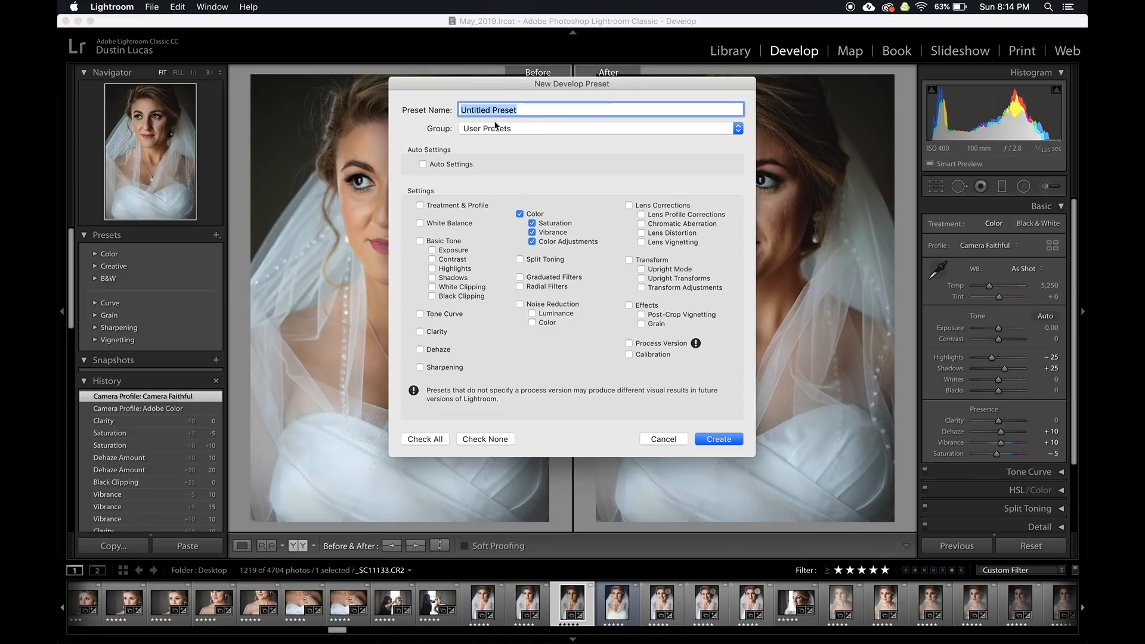
left_click(438, 442)
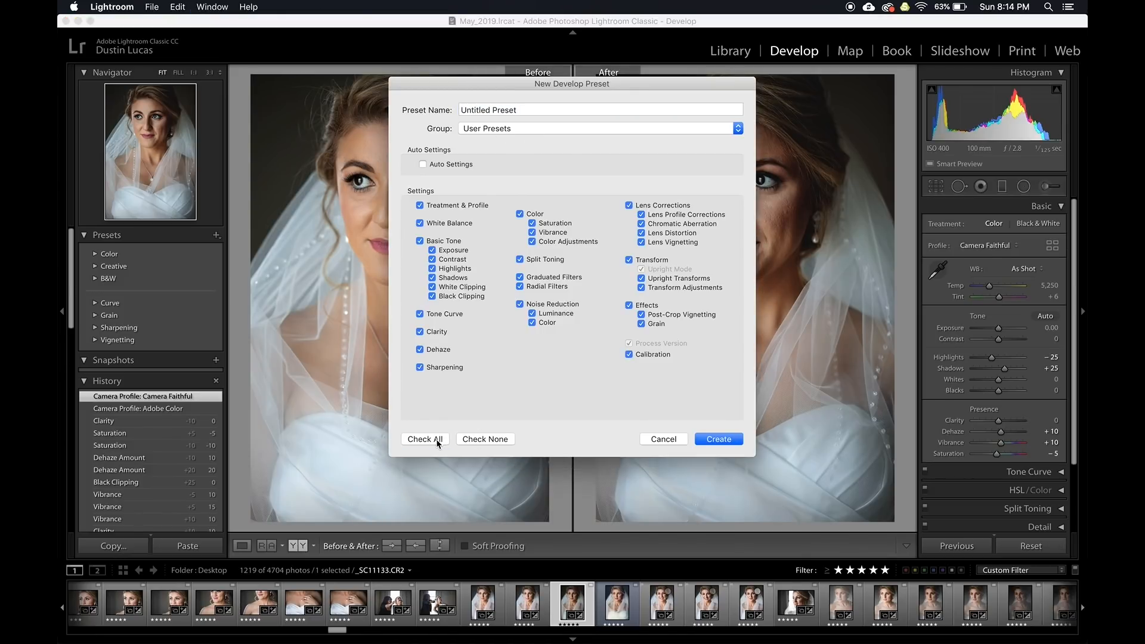
left_click(448, 224)
left_click(452, 251)
left_click(550, 277)
left_click(542, 287)
left_click(629, 259)
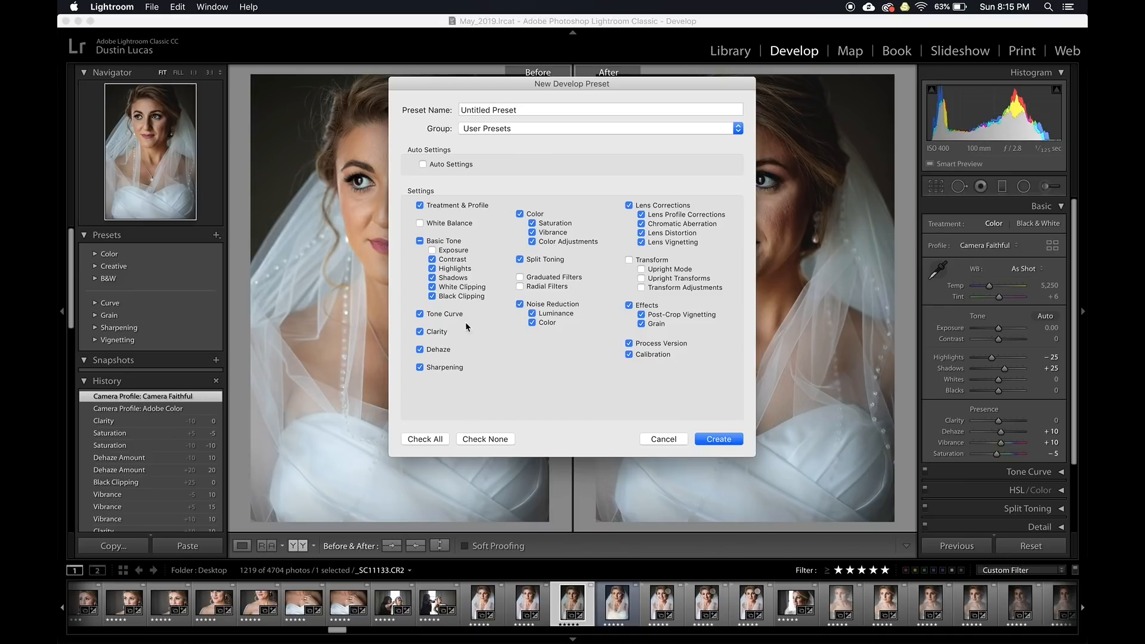
triple_click(524, 109)
type("Starting Point")
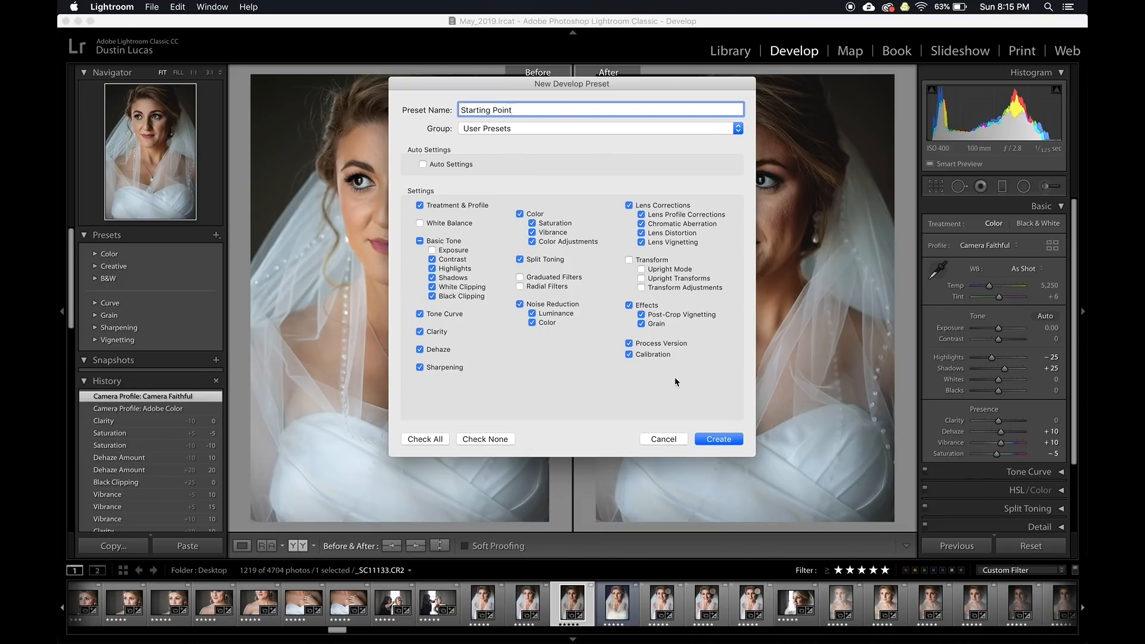
left_click(711, 439)
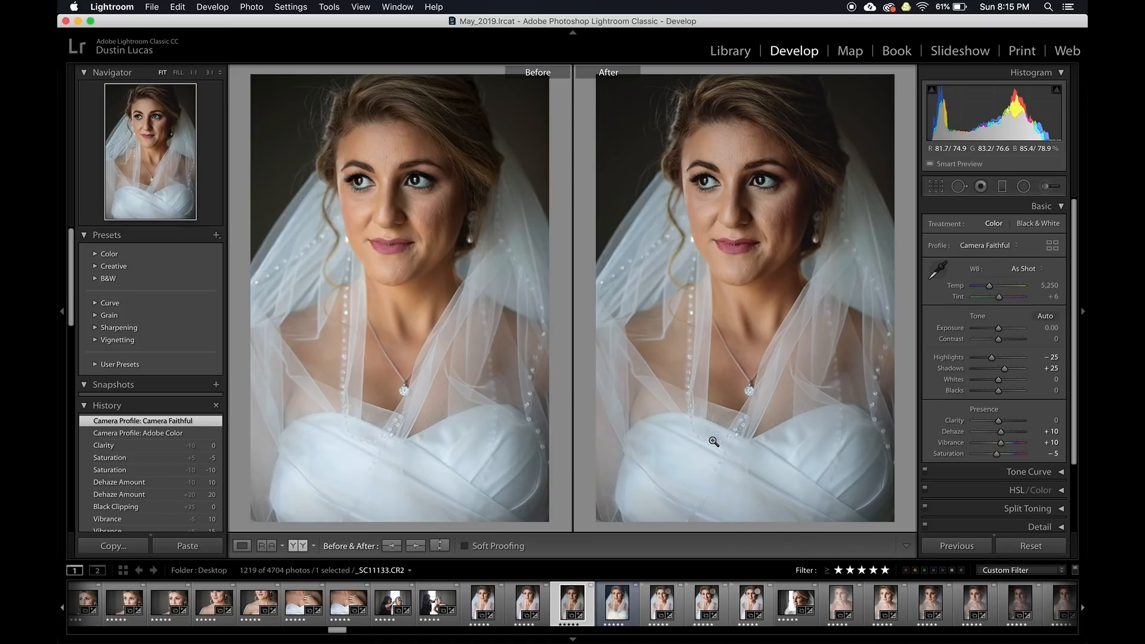
Apply the Starting Point preset to all 1219 photos via Quick Develop, then undo it
key("g")
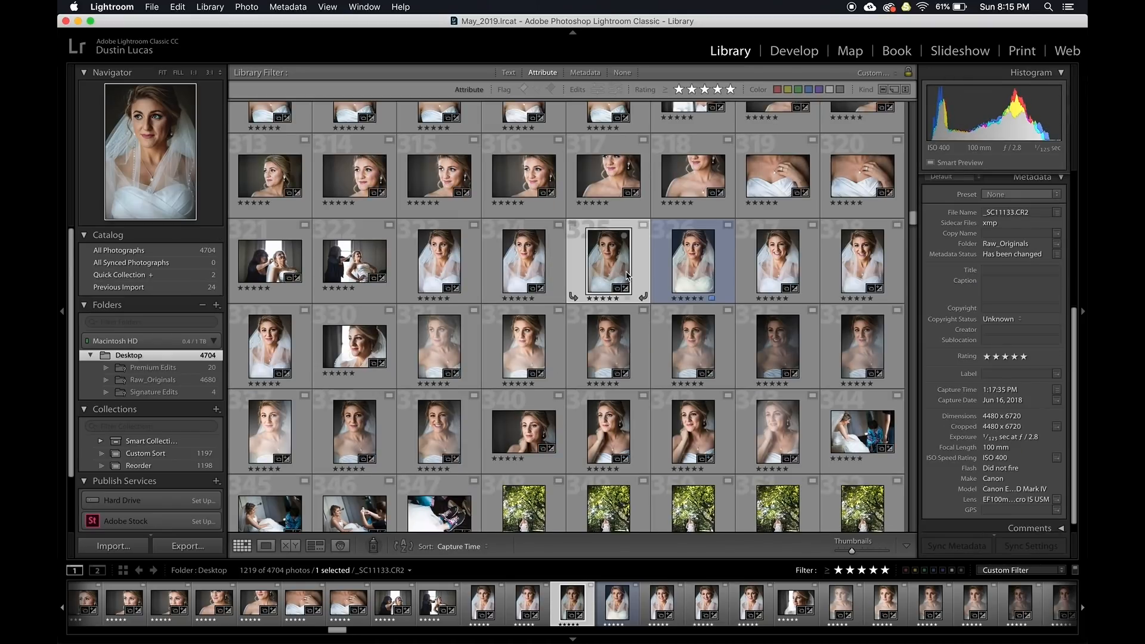
key("super+a")
scroll(998, 239, "up", 5)
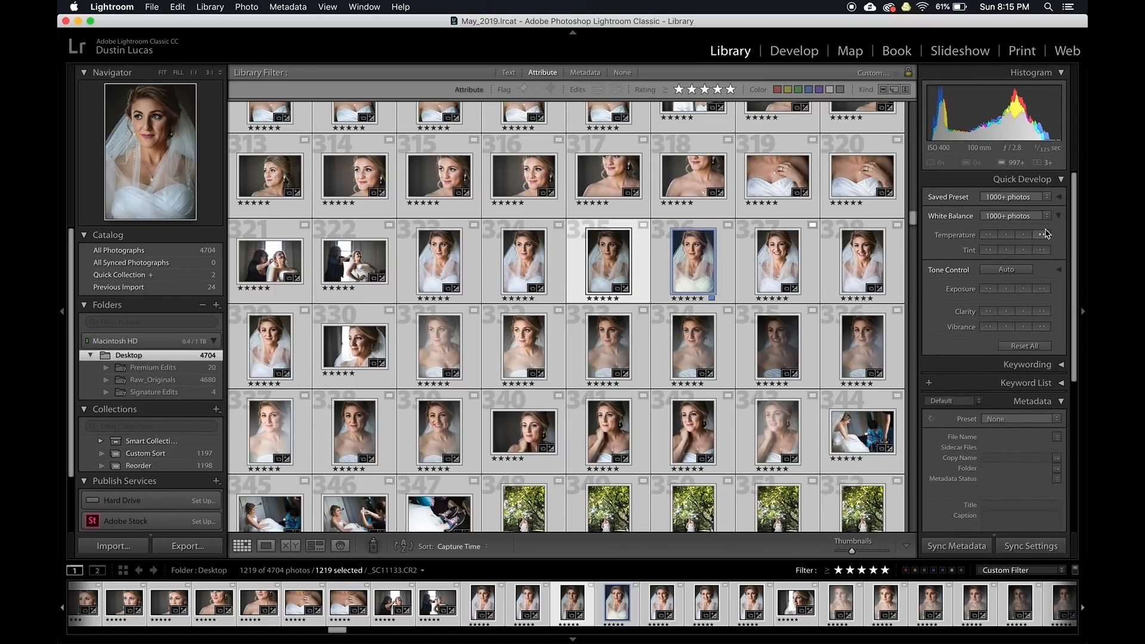
left_click(1047, 198)
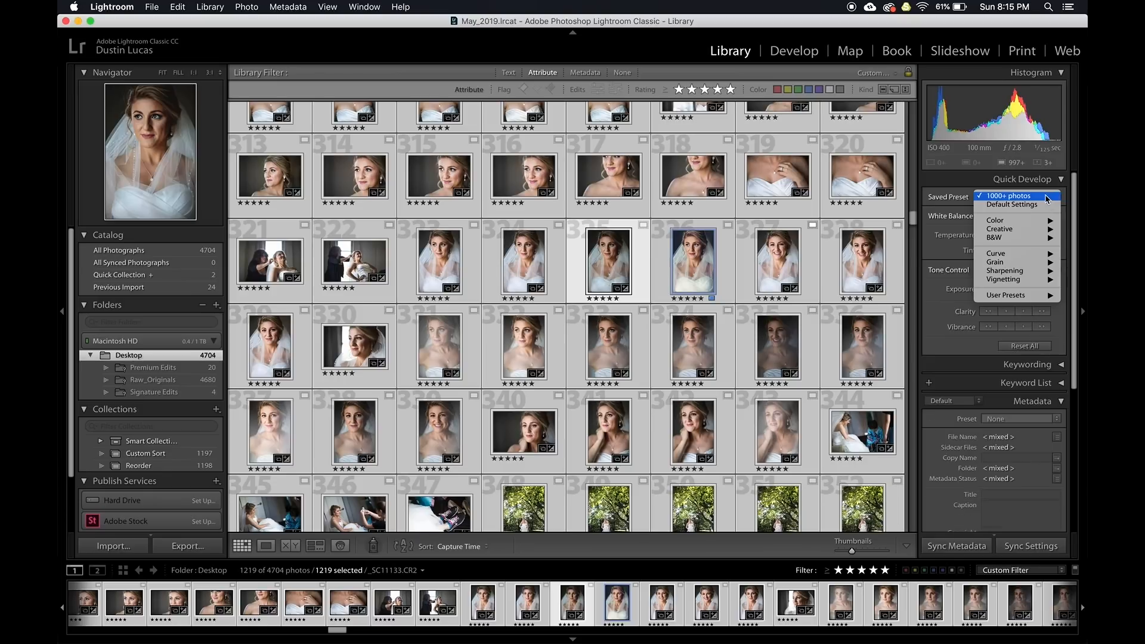
mouse_move(1011, 301)
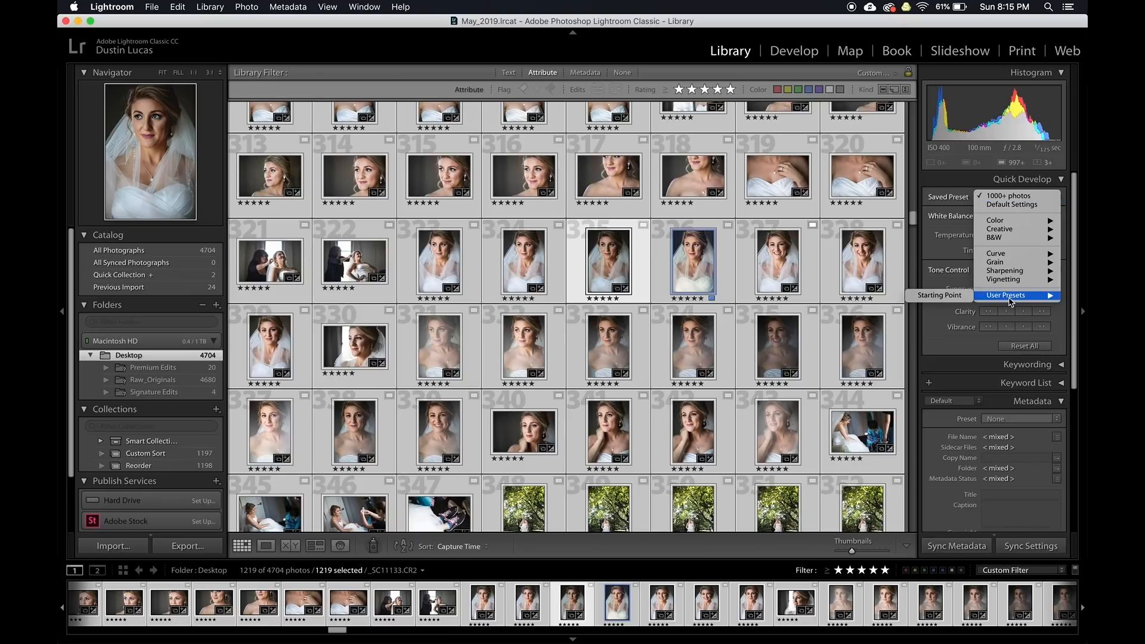
left_click(943, 300)
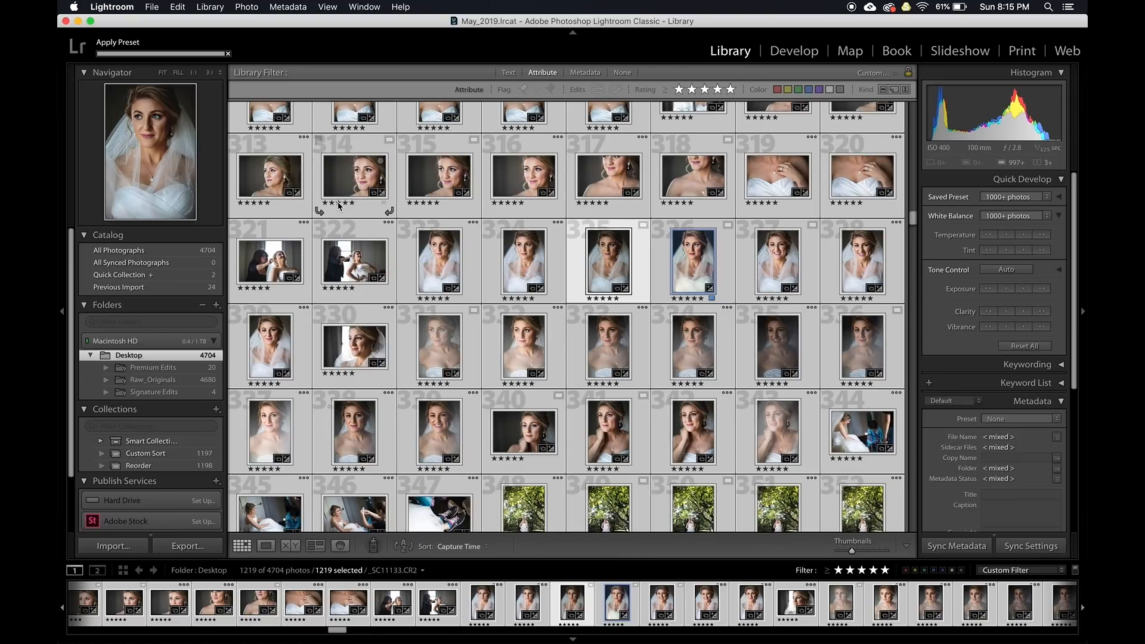
key("super+z")
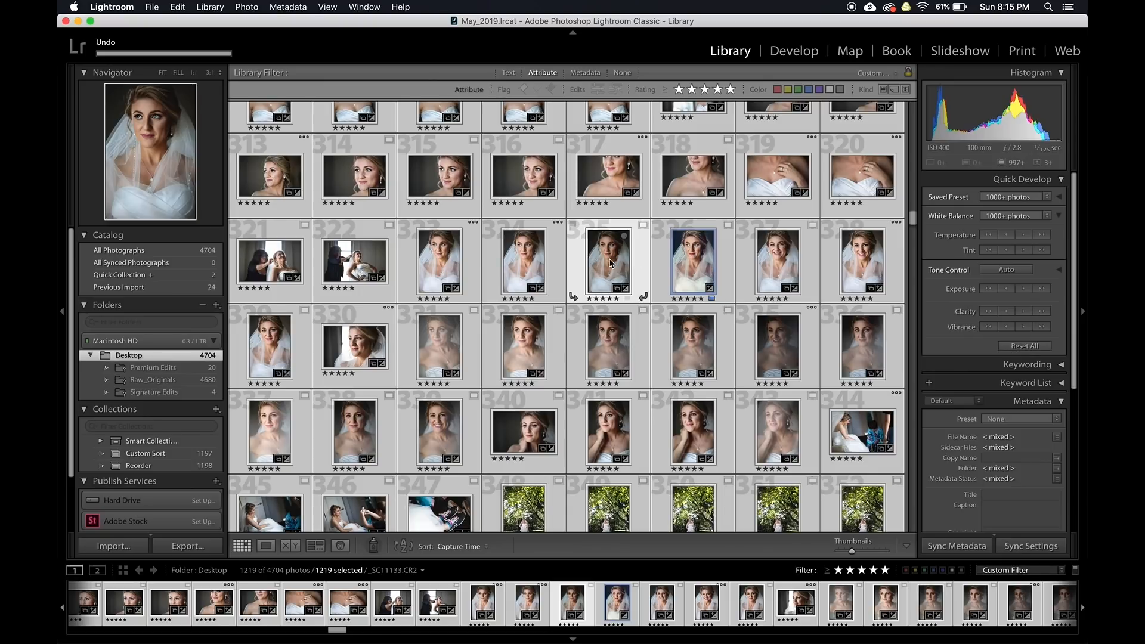
key("super+z")
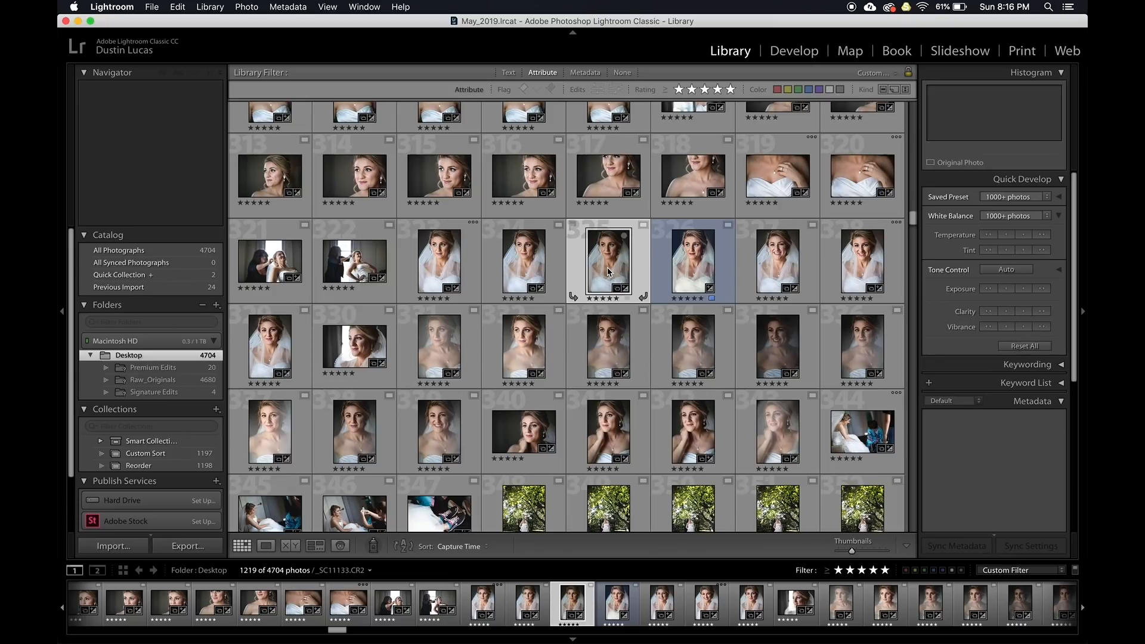
In Before/After view, set white balance from the veil, then fine-tune to Temp 5,500, Tint +8
key("d")
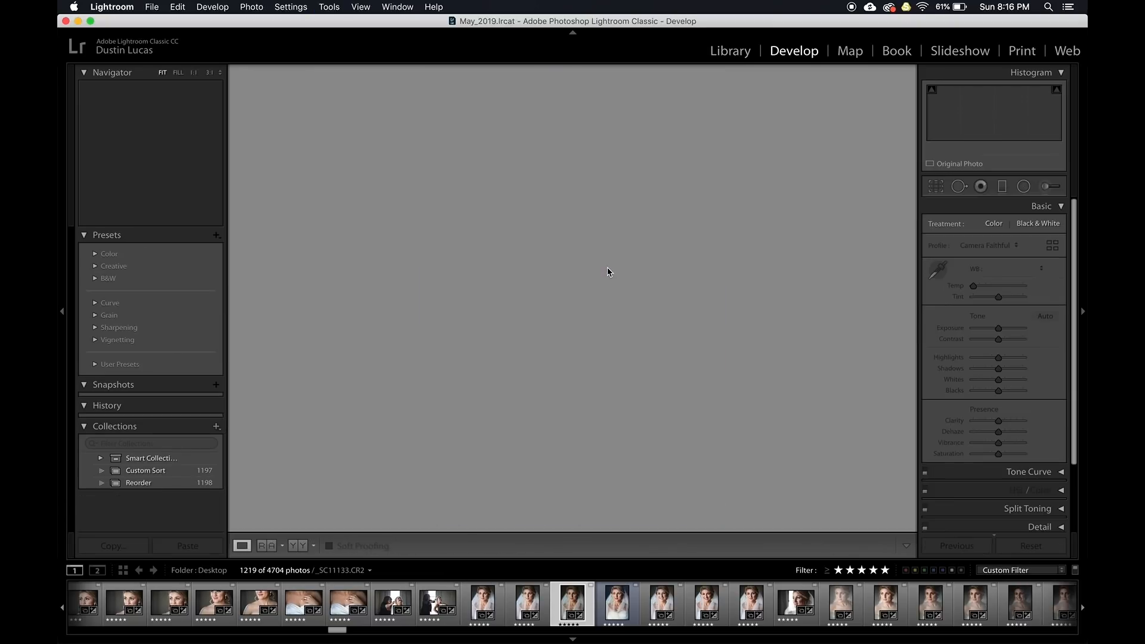
key("y")
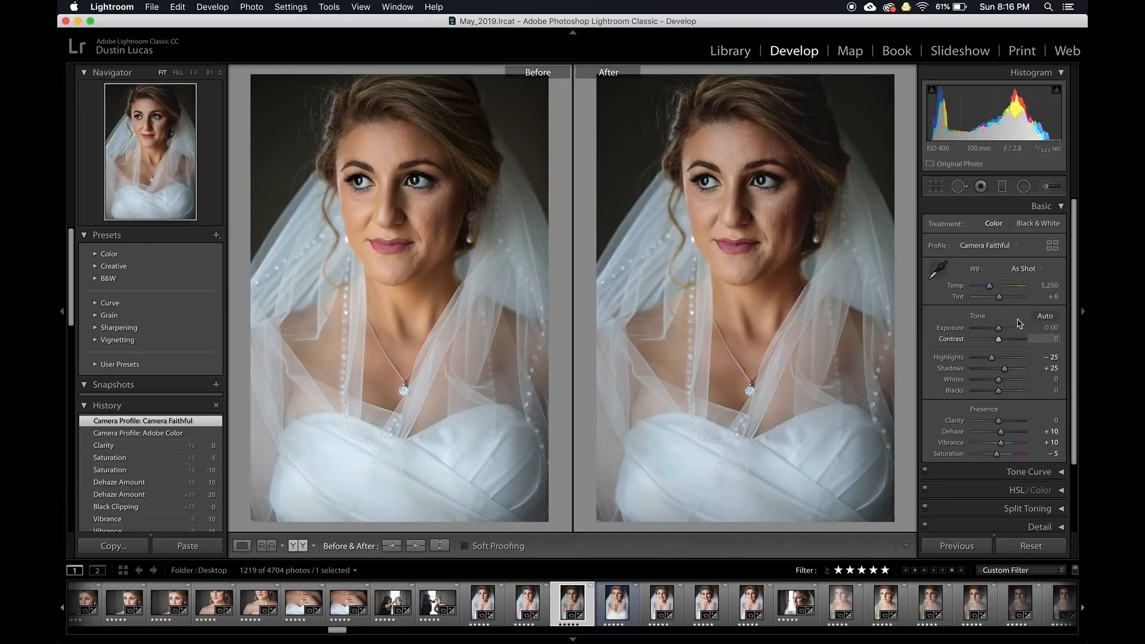
key("Up")
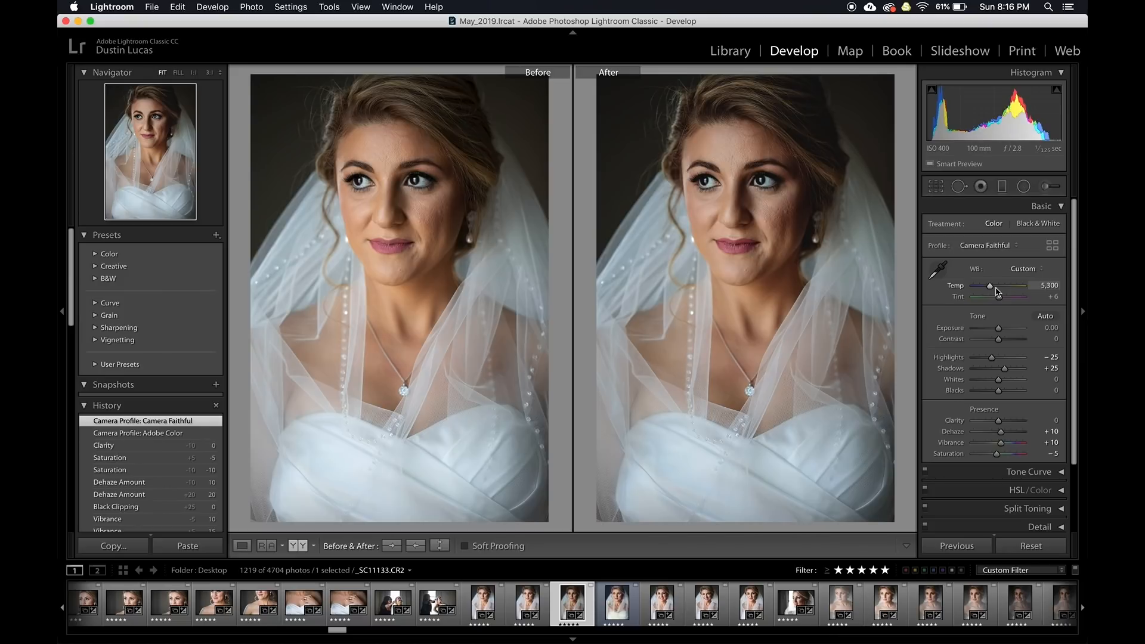
key("Up")
key("w")
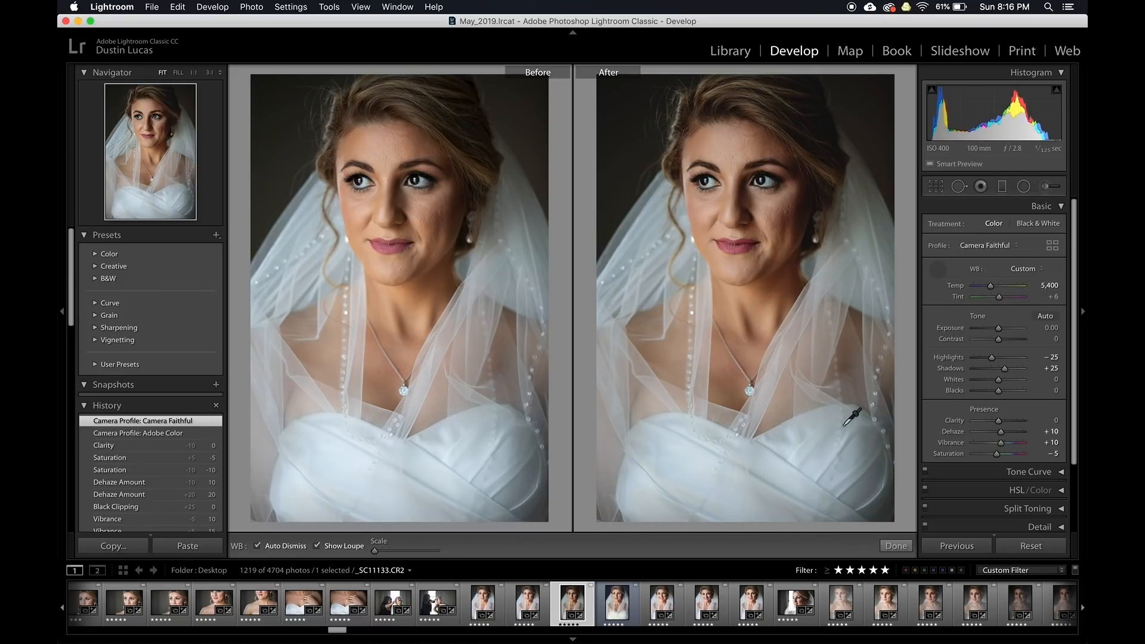
left_click(822, 451)
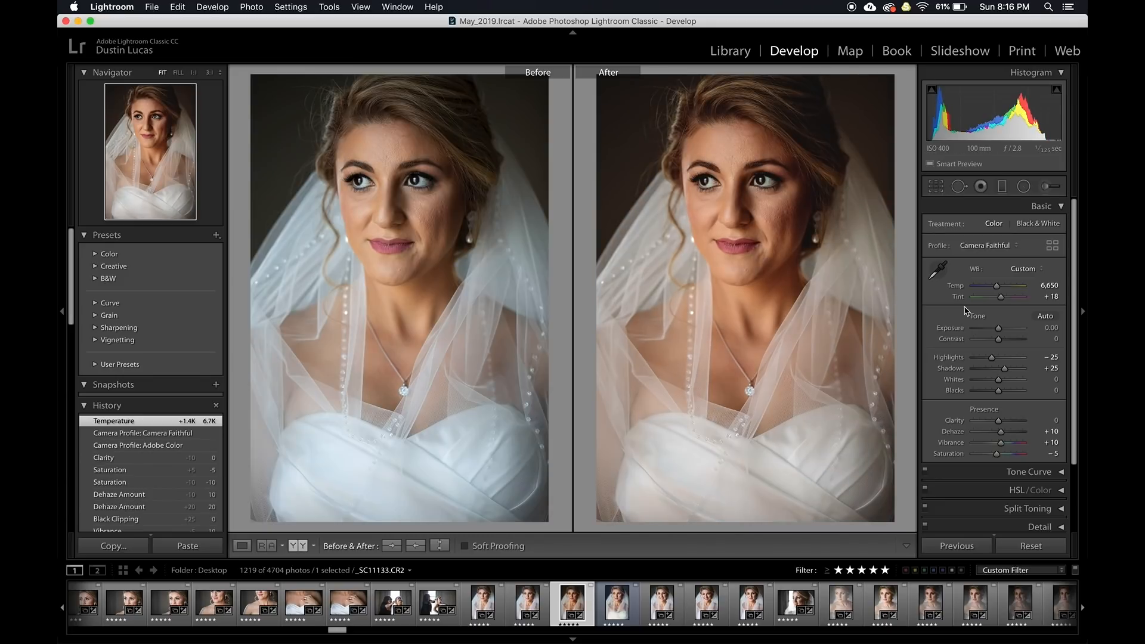
key("Down")
key("Down")
key("Down")
key("Down")
key("Down")
key("Down")
key("Down")
key("Down")
key("Down")
key("Down")
key("Down")
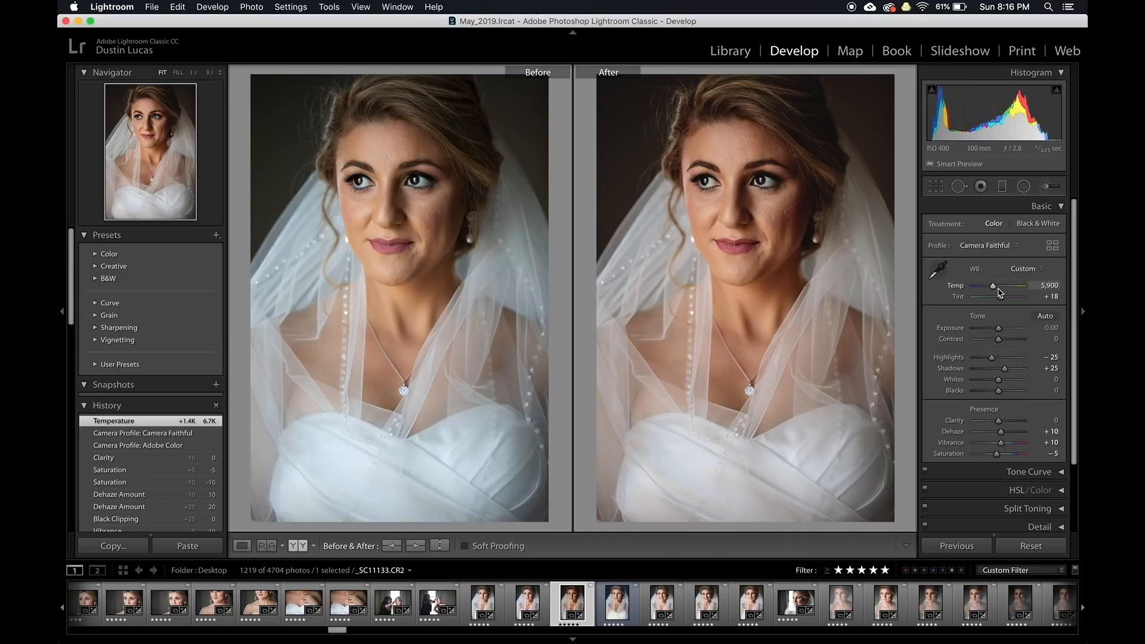
key("Down")
key("Down")
key("Down")
key("Down")
key("Down")
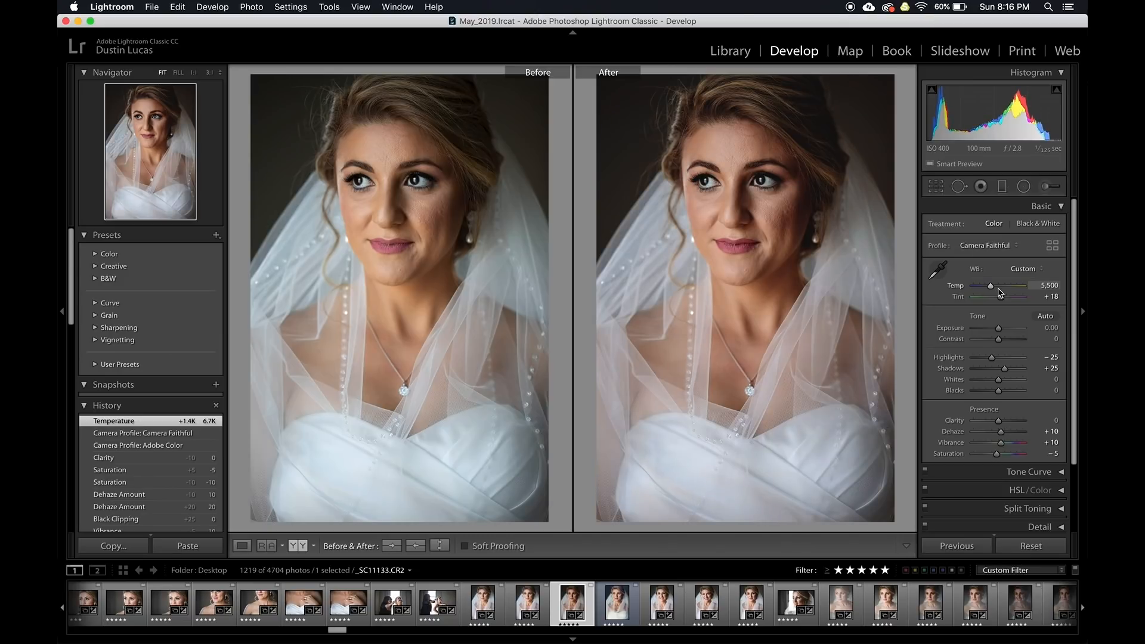
key("Down")
key("Down")
key("Down")
key("Down")
key("Down")
key("Down")
key("Down")
key("Down")
key("Down")
key("Down")
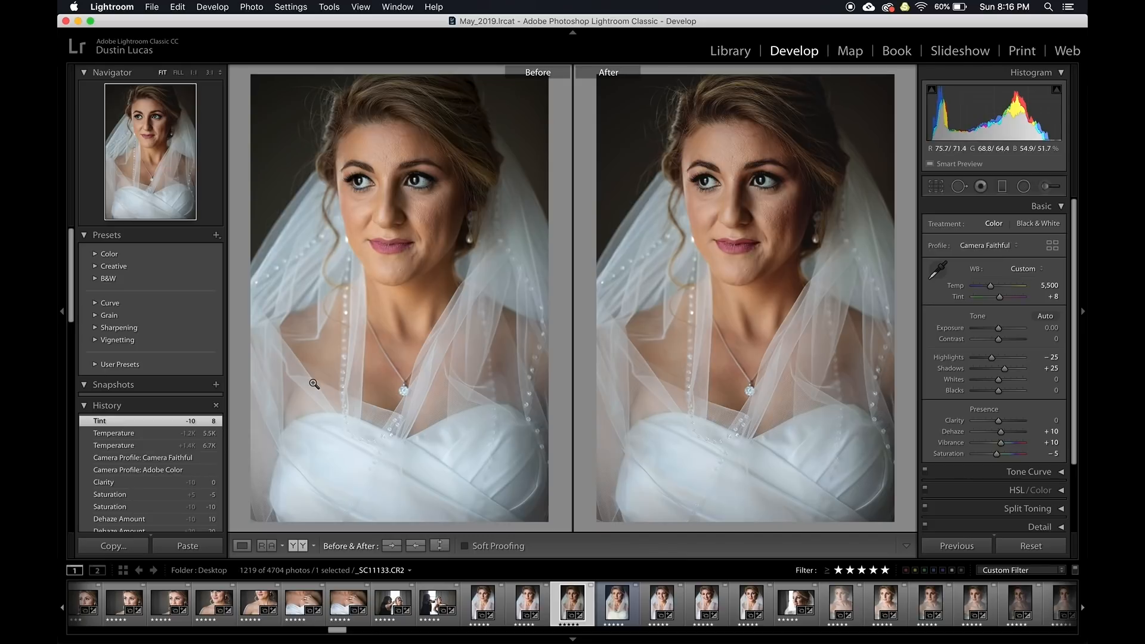
Collapse the History panel and expand the HSL/Color panel
left_click(110, 410)
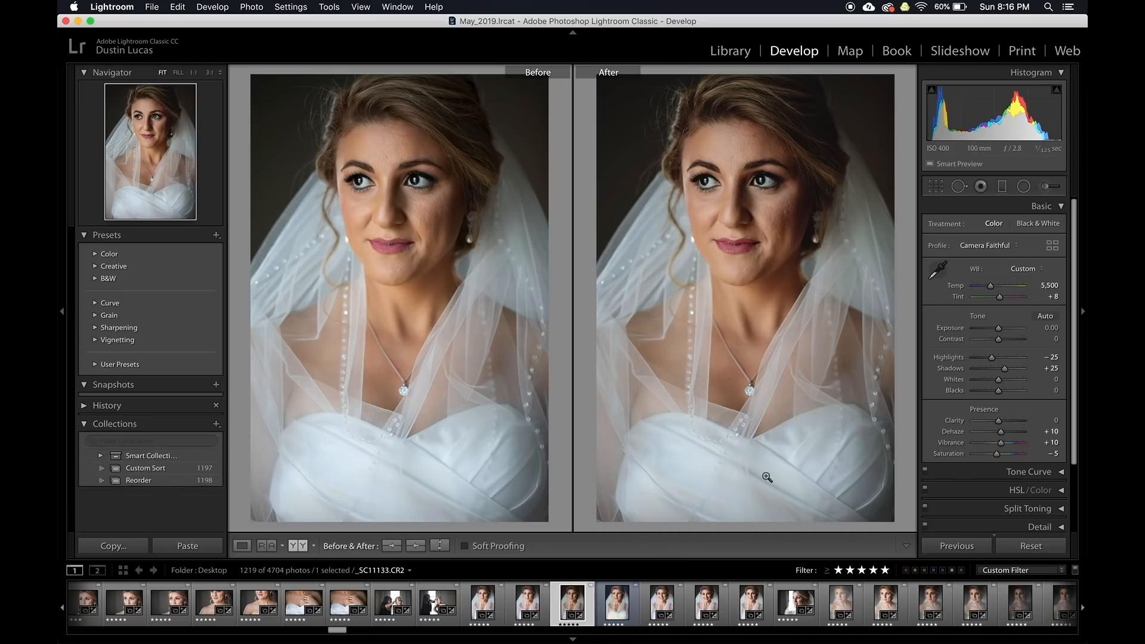
scroll(1012, 500, "down", 1)
left_click(1007, 474)
scroll(990, 441, "down", 5)
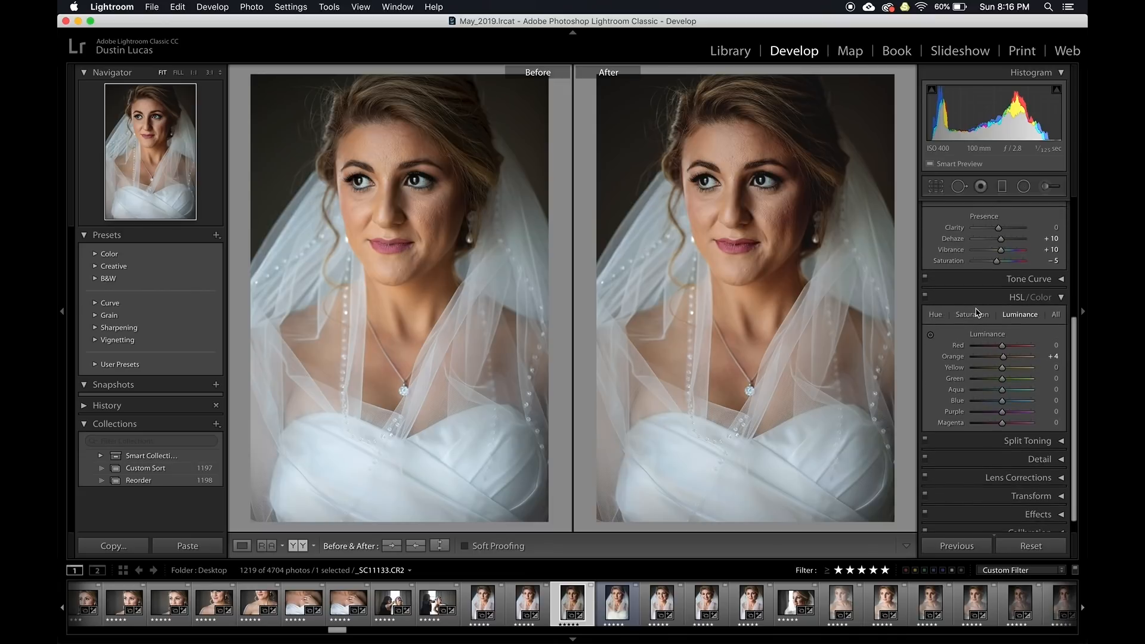
Try desaturating the orange skin tones, then reset Red and Orange saturation to zero
left_click(974, 316)
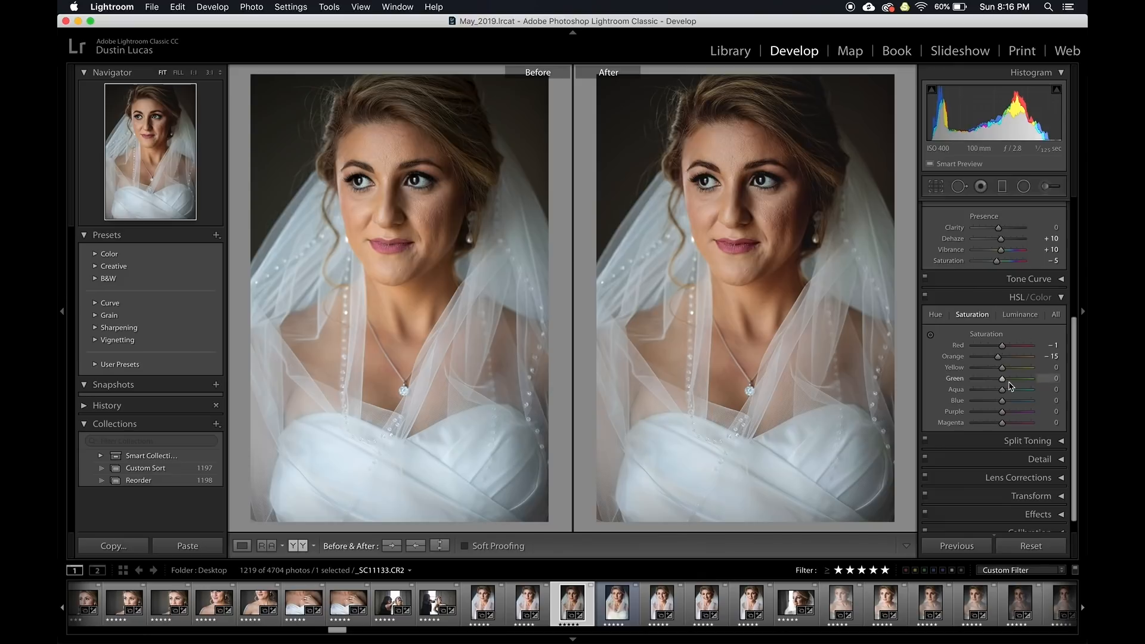
left_click_drag(999, 357, 995, 358)
double_click(958, 358)
double_click(960, 346)
left_click(1055, 314)
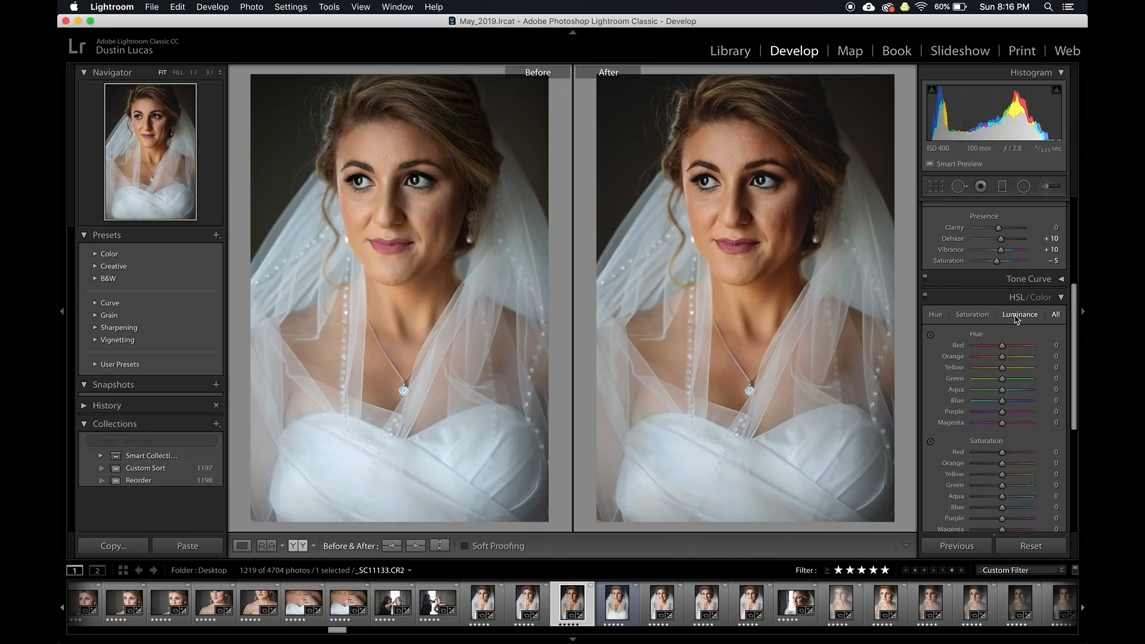
Drag on the face to set Saturation Red −4, Orange −25 and Orange luminance +6
scroll(985, 406, "down", 5)
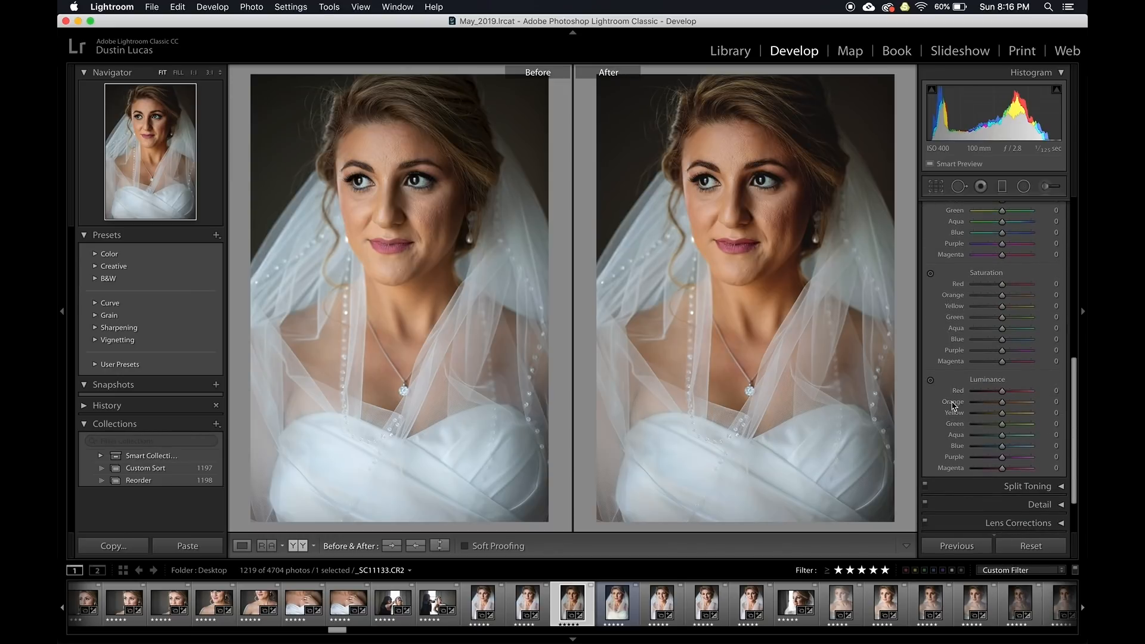
key("alt+shift+super+s")
left_click_drag(779, 232, 780, 262)
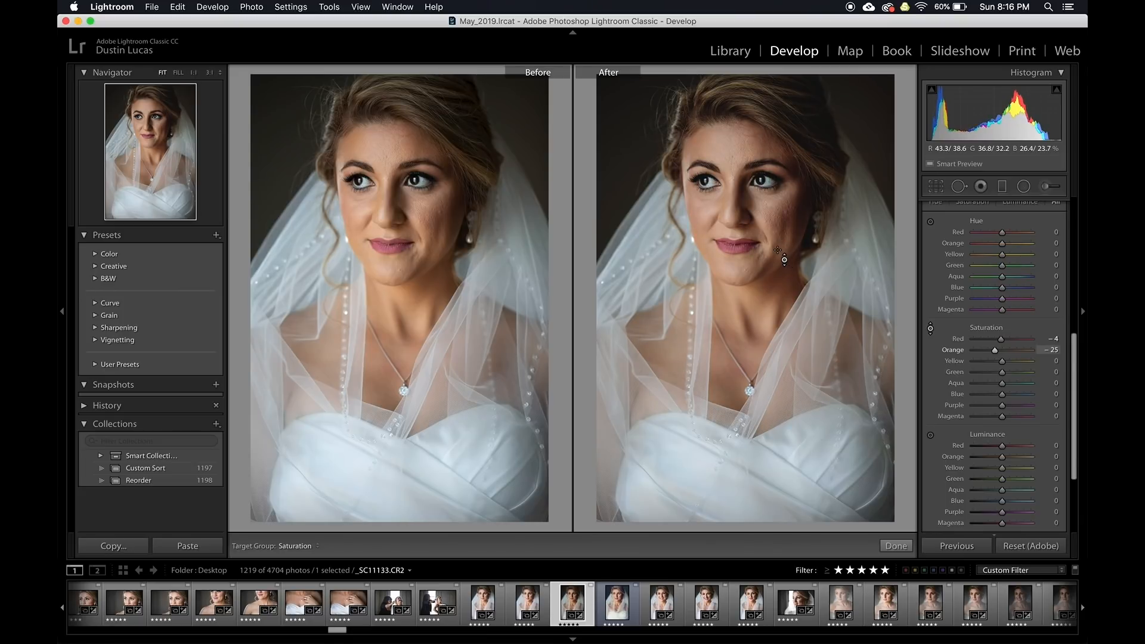
key("alt+shift+super+l")
left_click_drag(777, 251, 777, 240)
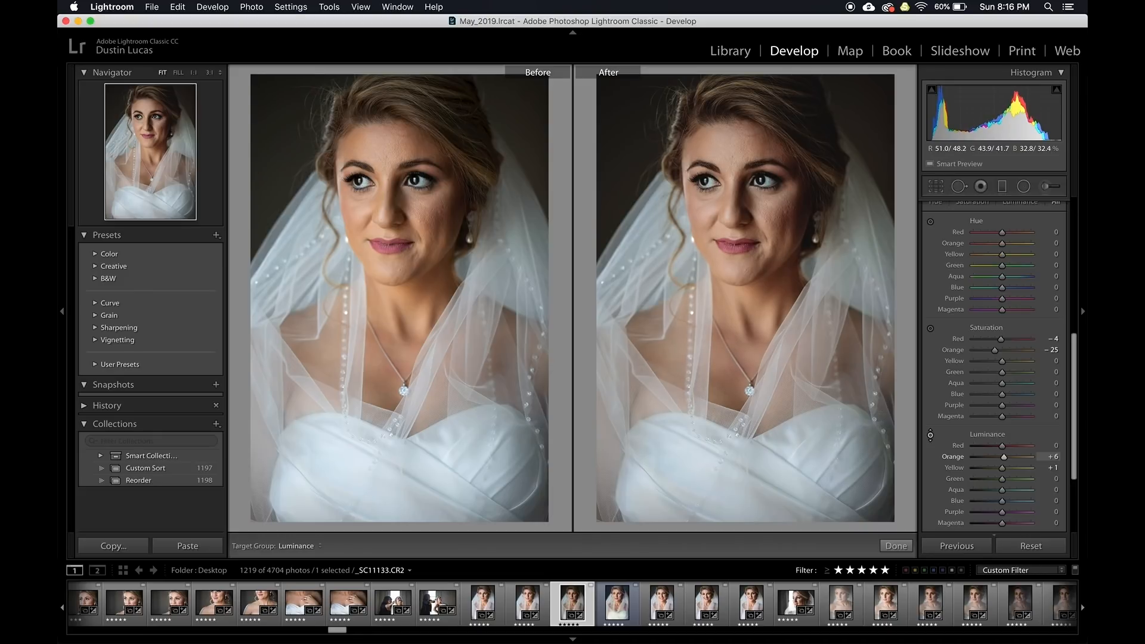
Shift the skin's Orange hue to +3 with the on-photo hue tool
key("alt+shift+super+h")
left_click_drag(777, 233, 777, 256)
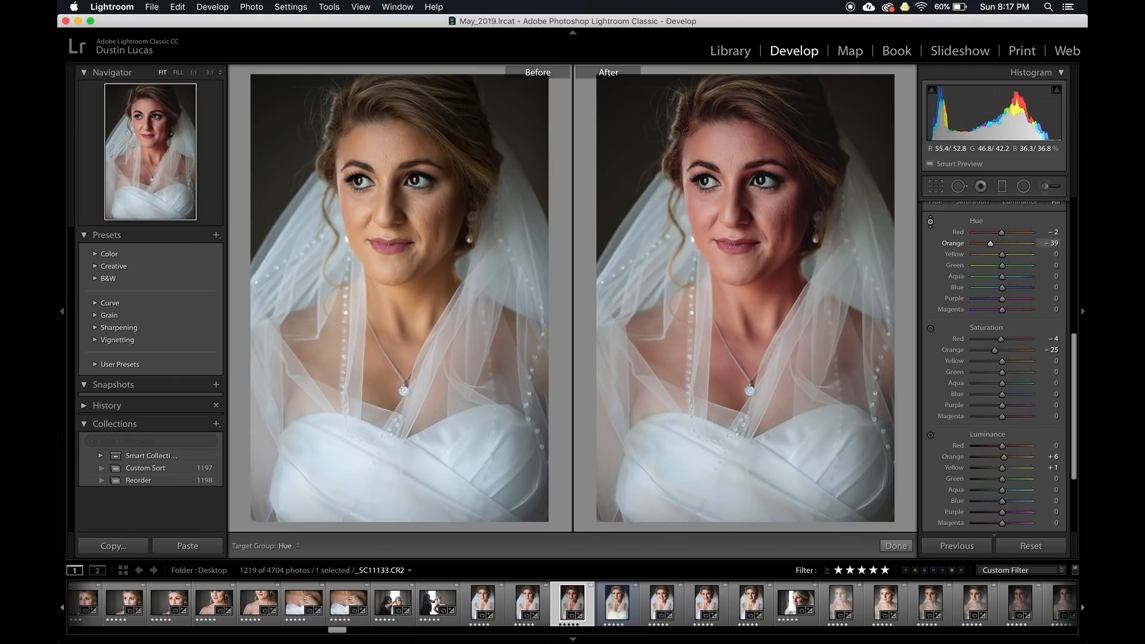
left_click_drag(777, 244, 777, 240)
left_click_drag(777, 240, 777, 241)
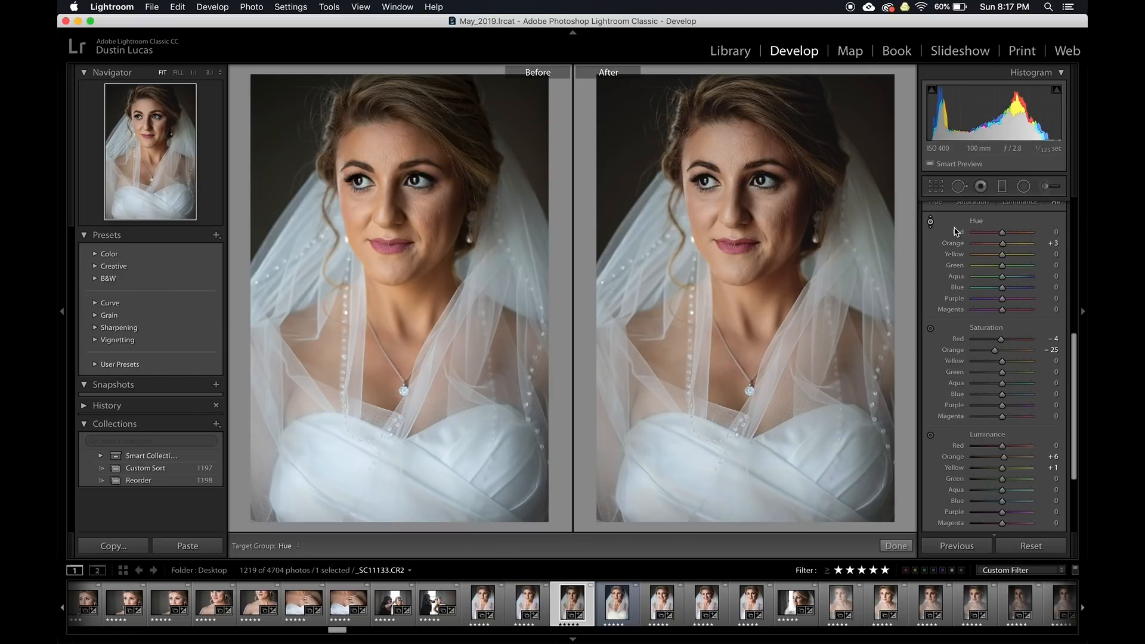
Save a preset named 'Orange Skin Fix' containing only Color Adjustments
key("super+shift+n")
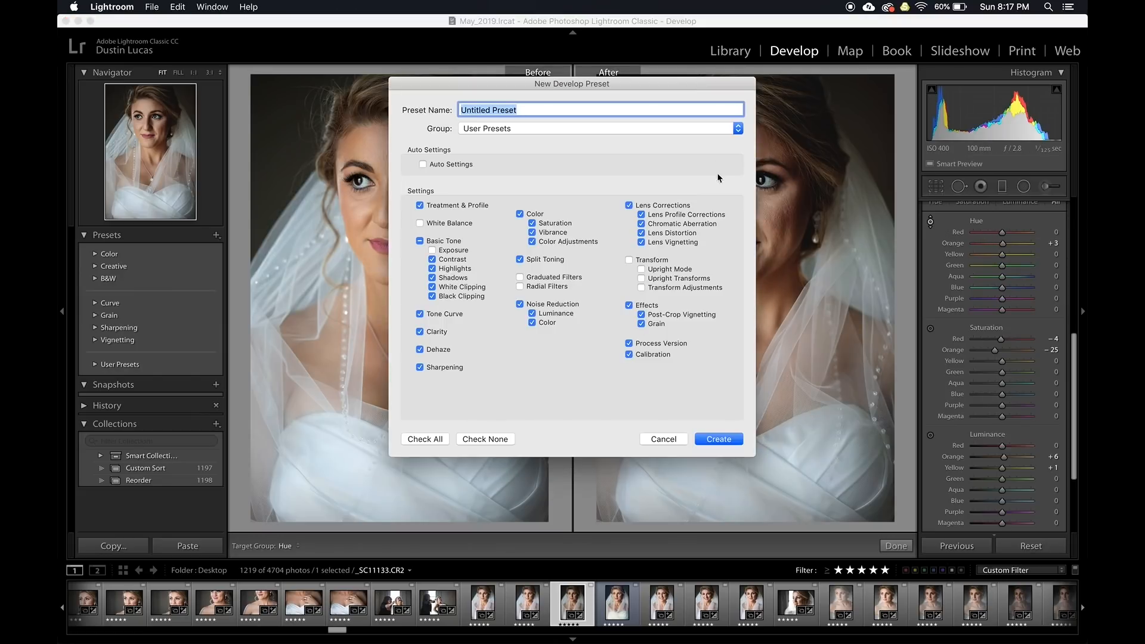
left_click(480, 441)
left_click(543, 242)
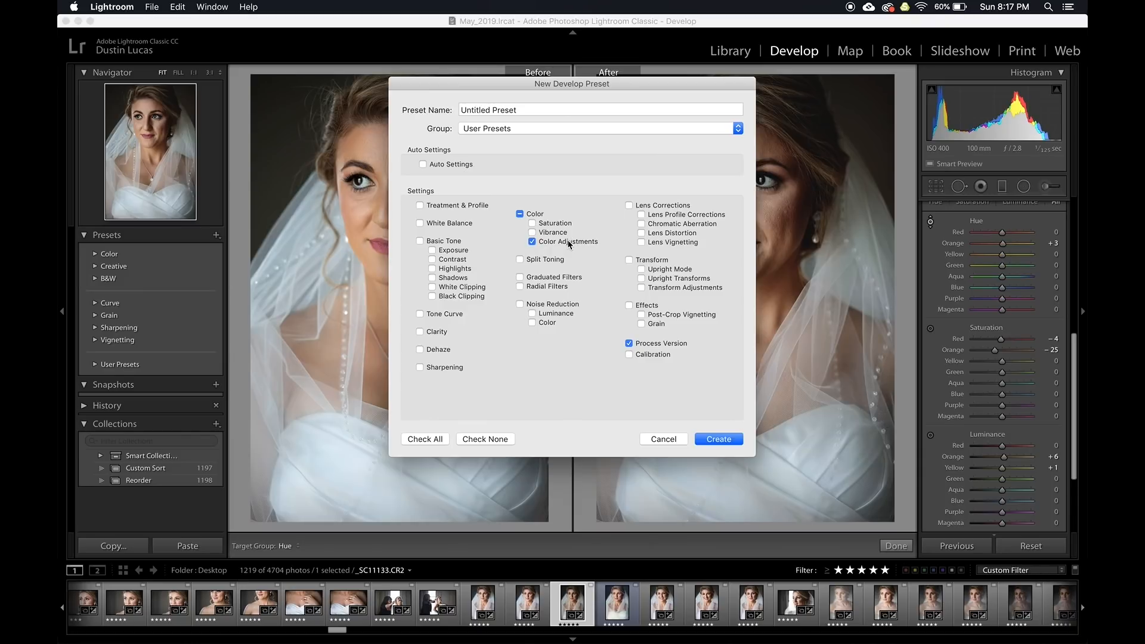
triple_click(511, 106)
type("Oragne Ski")
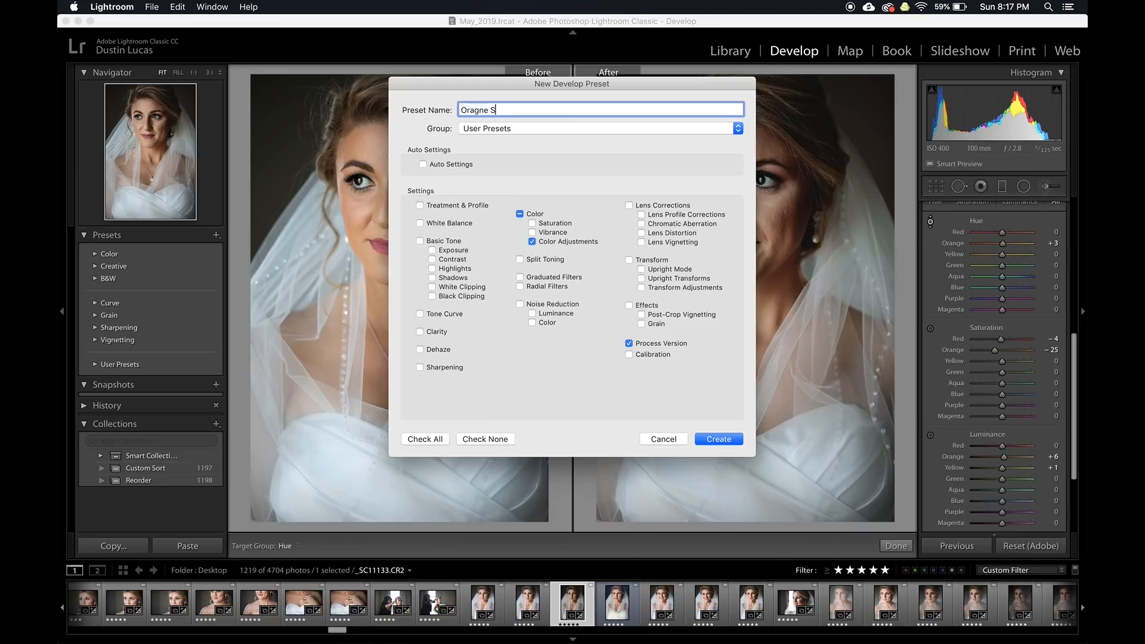
type("n Fix")
double_click(478, 109)
type("Orange")
left_click(718, 439)
Select the neighbouring bride portrait and lower its exposure to +0.40
left_click(532, 601)
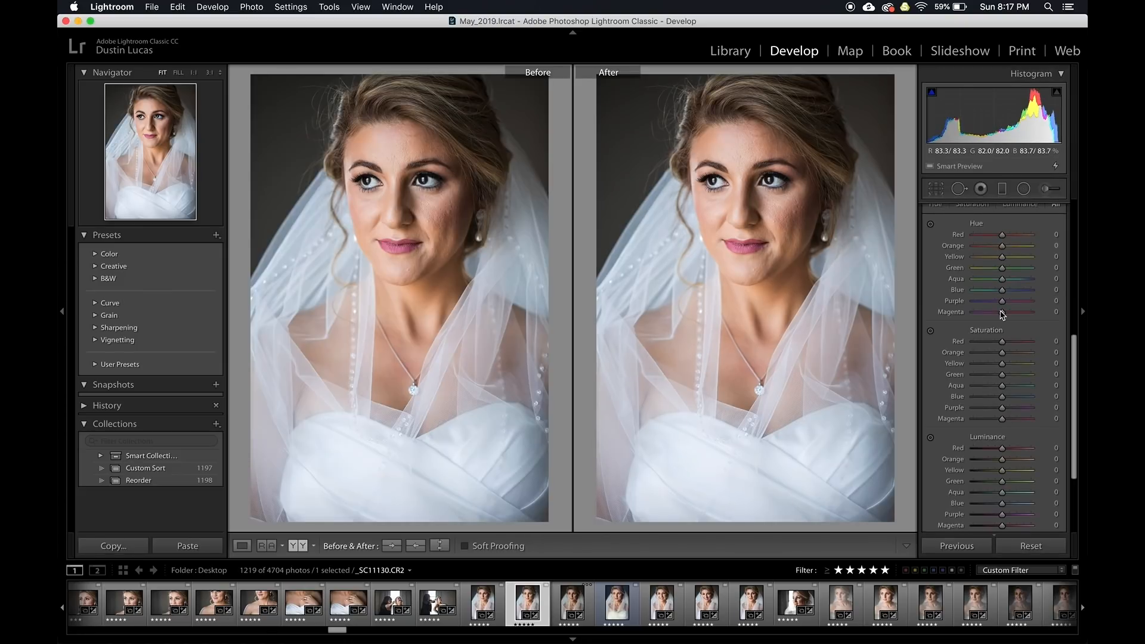
scroll(1001, 315, "up", 5)
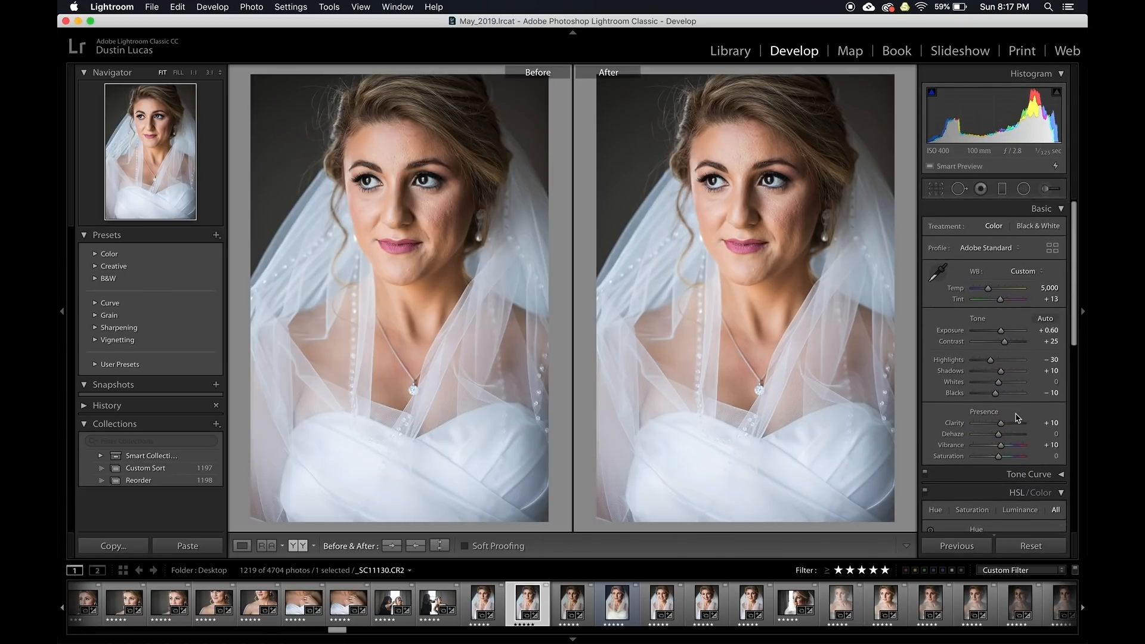
key("Down")
key("Down")
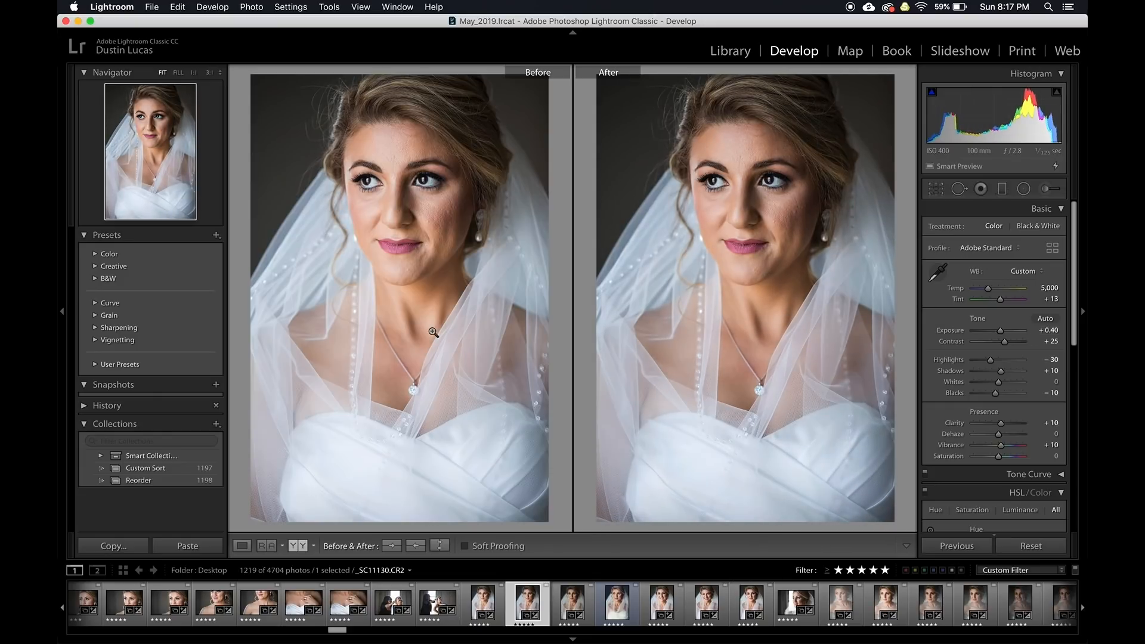
Apply Orange Skin Fix to the portrait, then set Temp 5,600 and Highlights −40
left_click(96, 365)
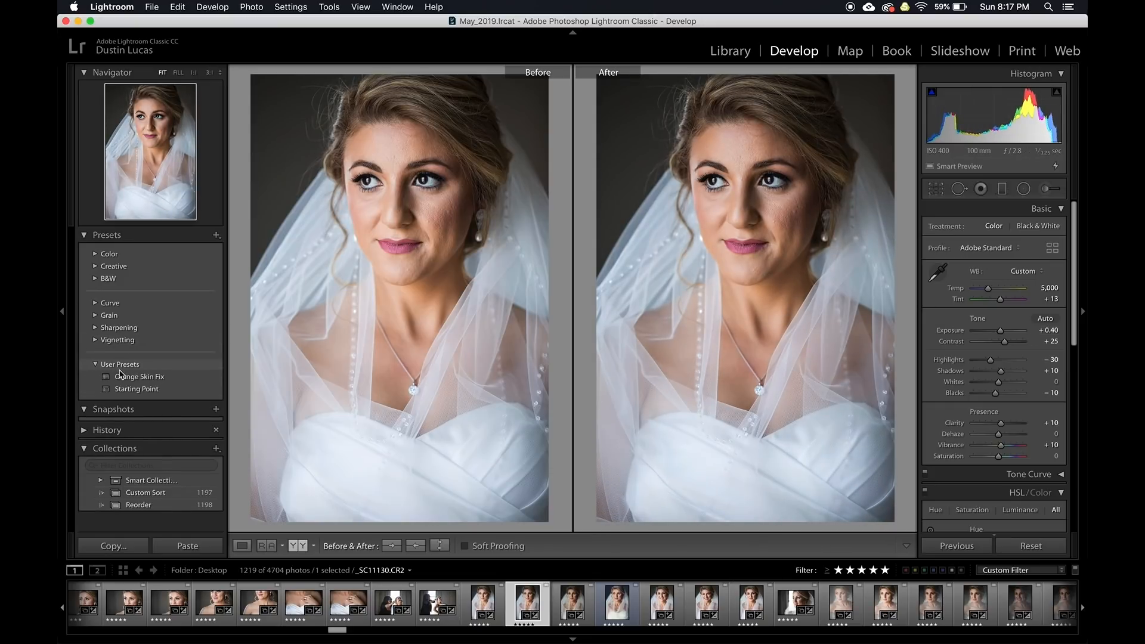
left_click(122, 377)
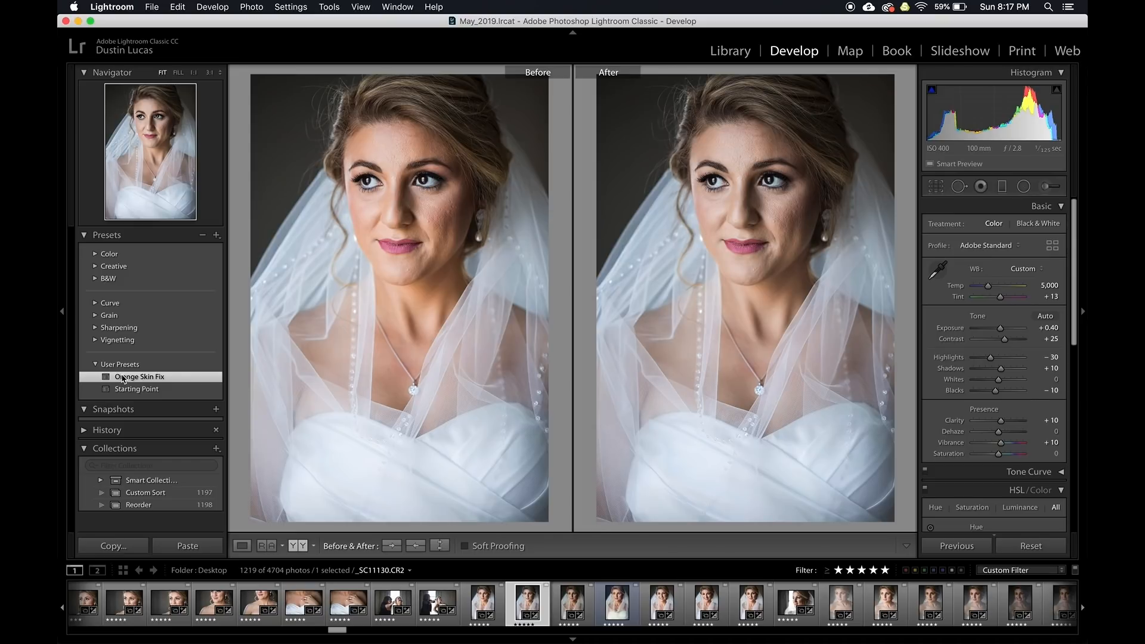
key("super+z")
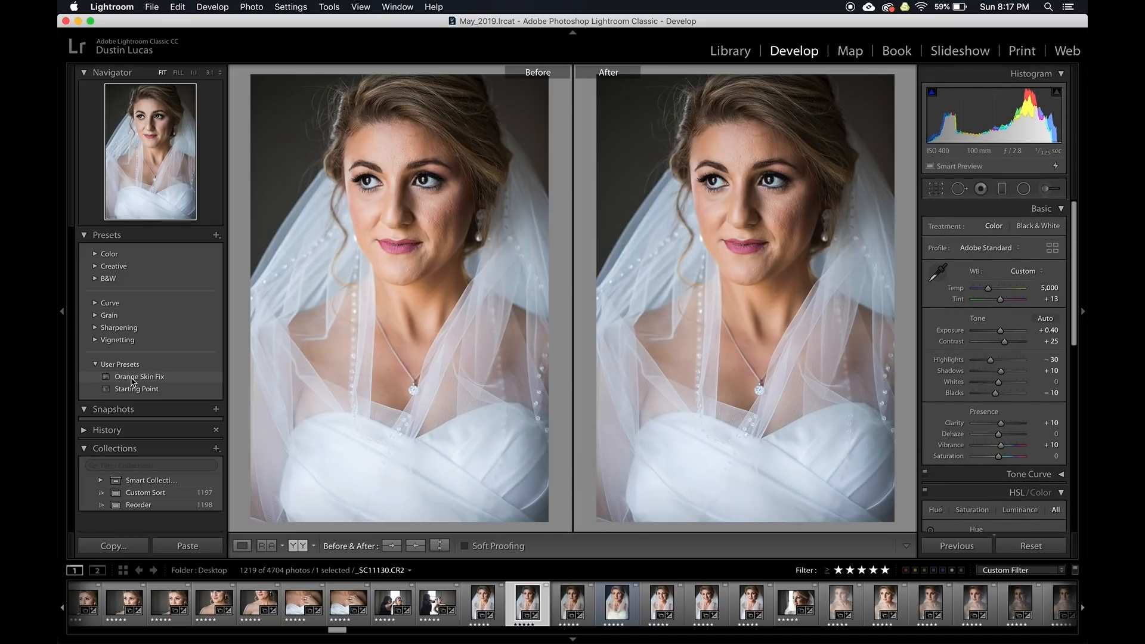
left_click(131, 378)
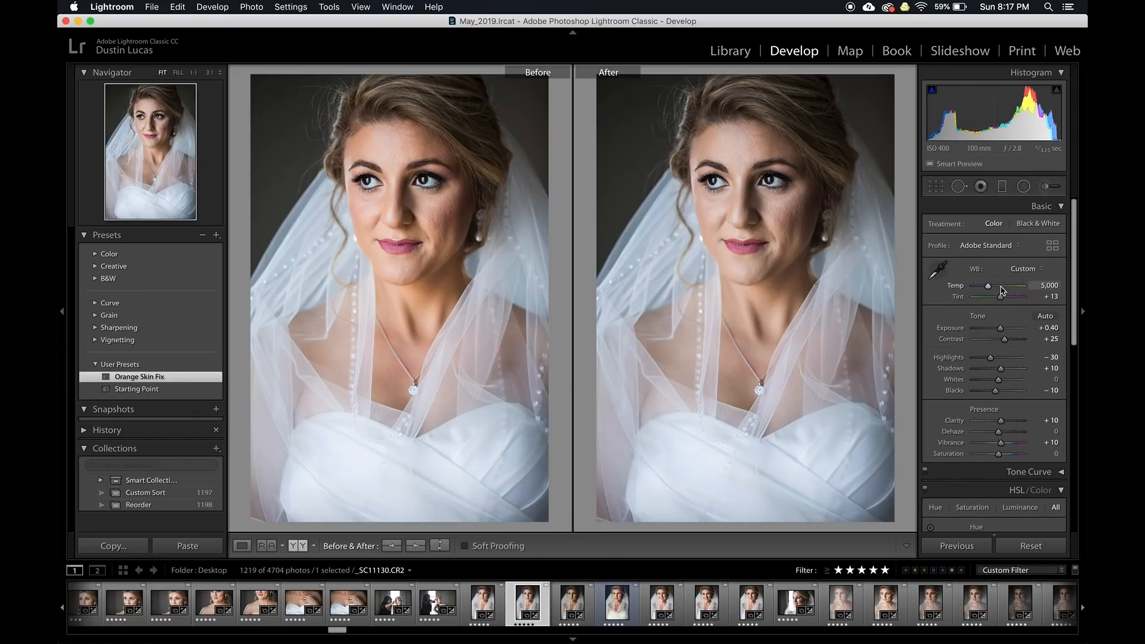
key("Up")
key("Up")
key("Up")
key("Up")
key("Up")
key("Up")
key("Up")
key("Up")
key("Up")
key("Up")
key("Up")
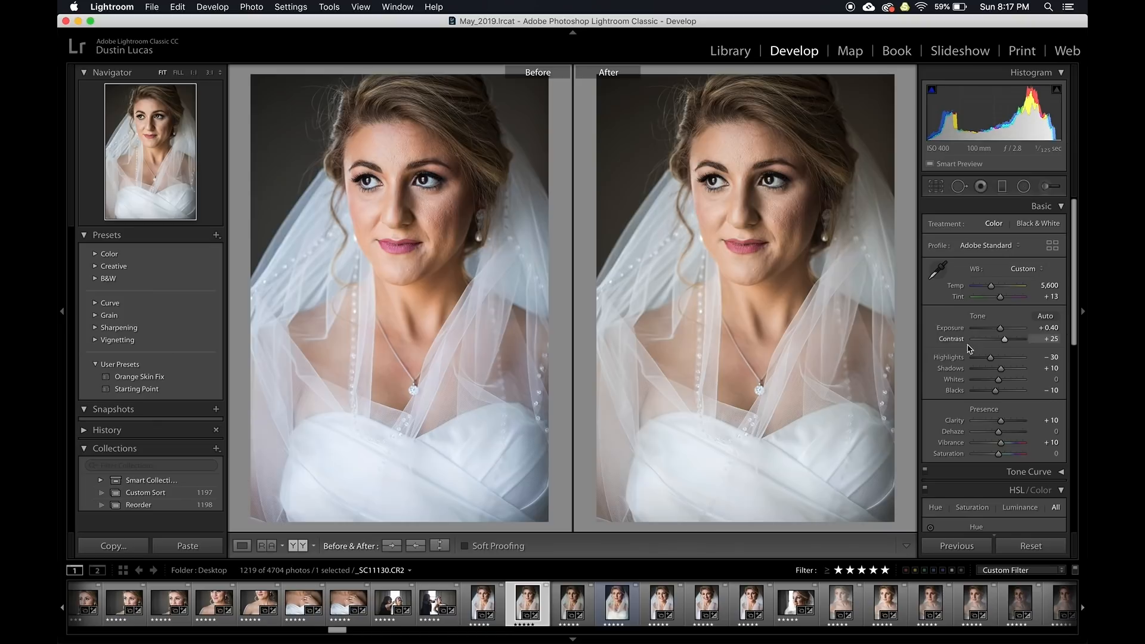
key("Down")
key("Down")
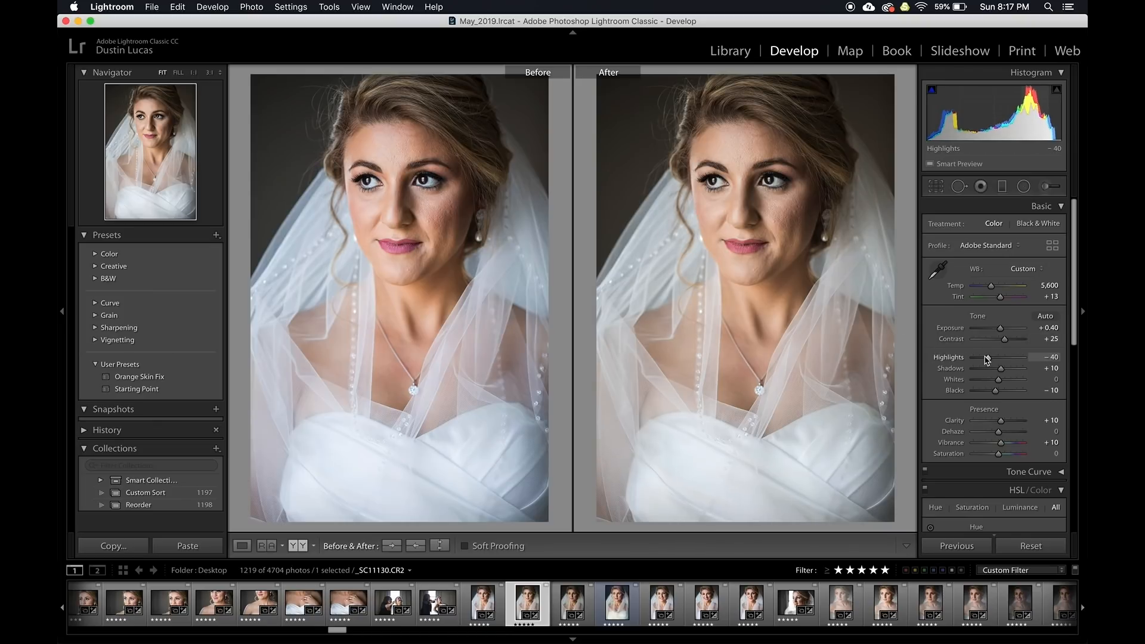
Find the monument photos in the grid and open _SC11644.CR2 in Develop for before/after comparison
key("g")
scroll(553, 314, "down", 10)
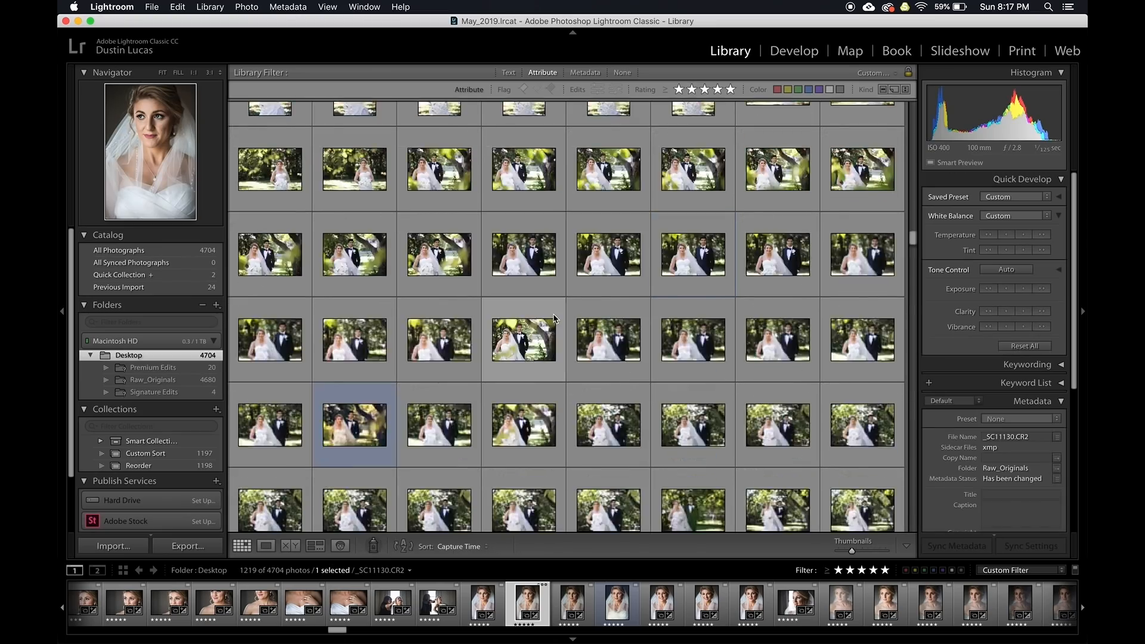
scroll(553, 317, "down", 10)
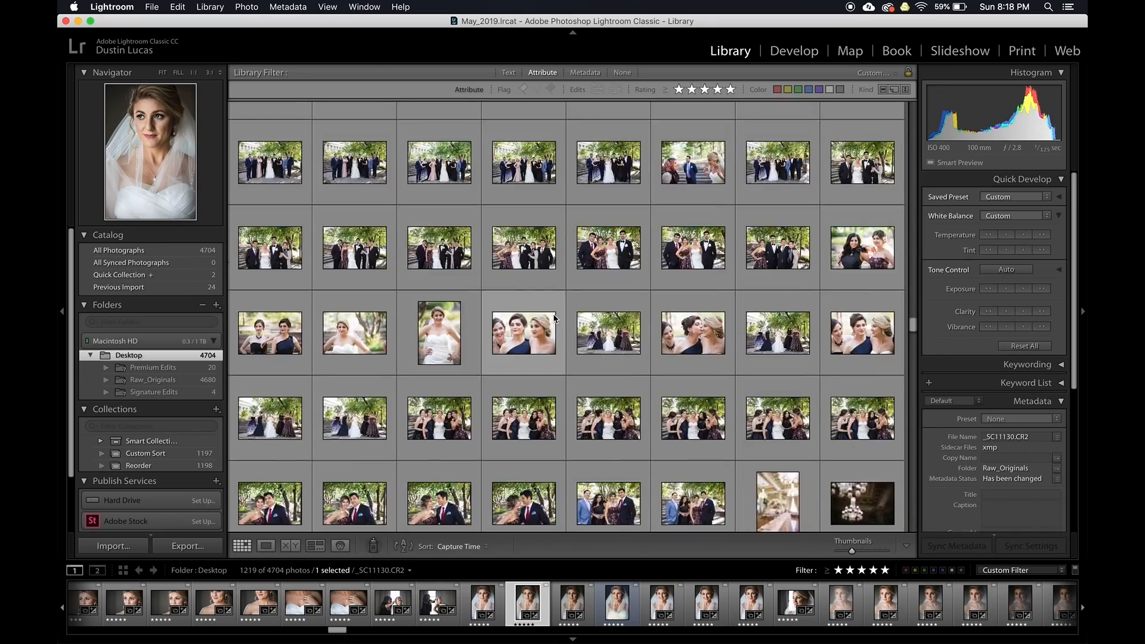
scroll(553, 318, "down", 10)
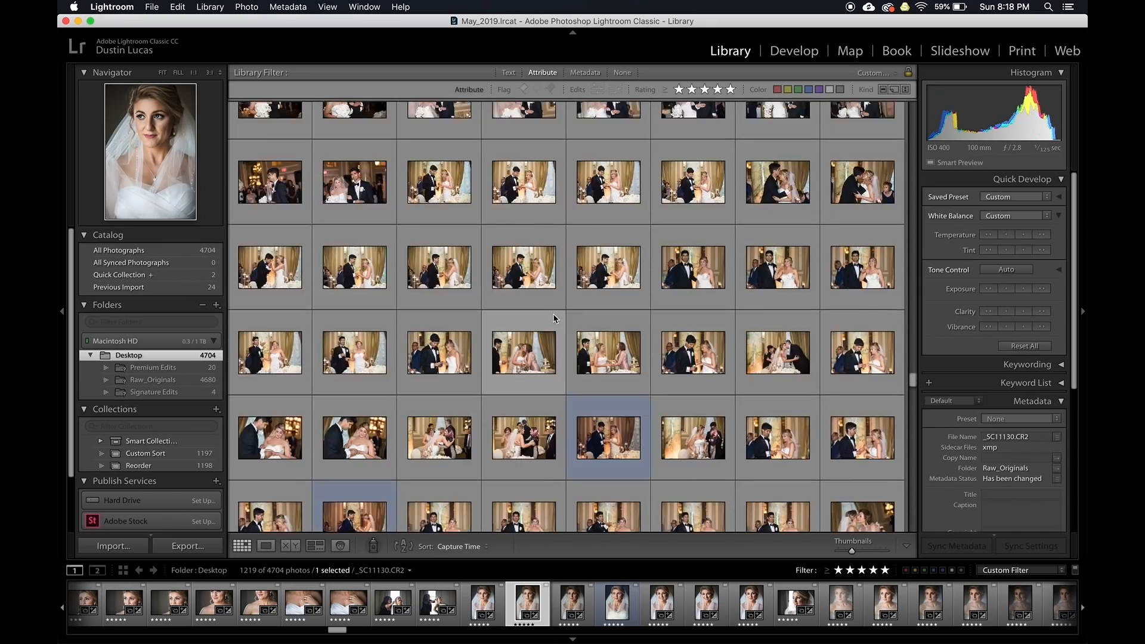
scroll(553, 318, "up", 10)
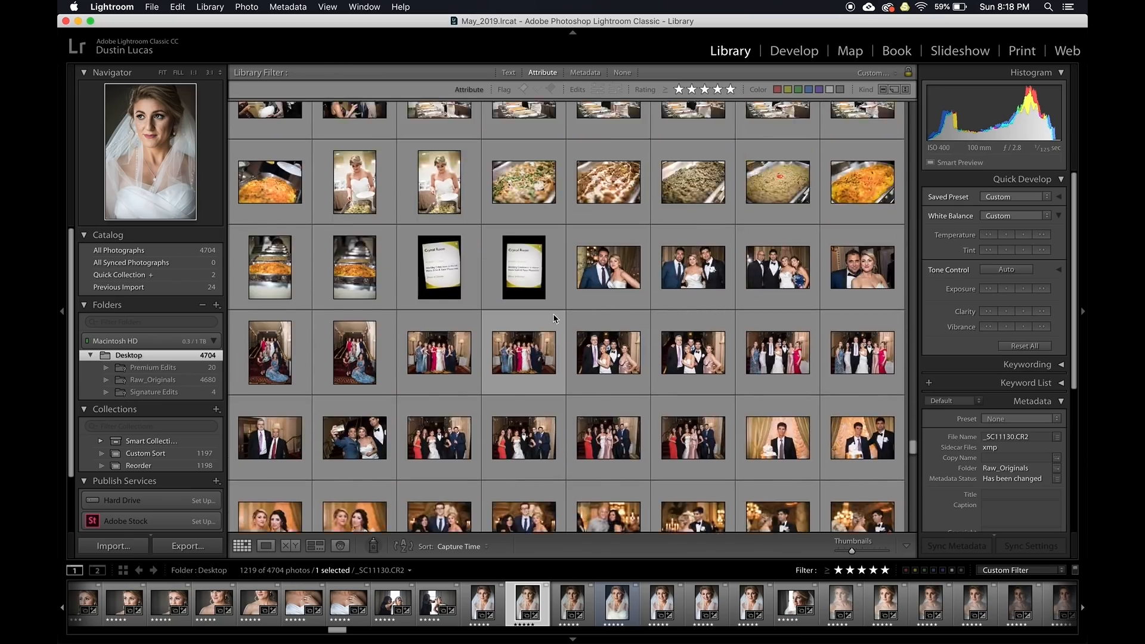
scroll(553, 318, "up", 15)
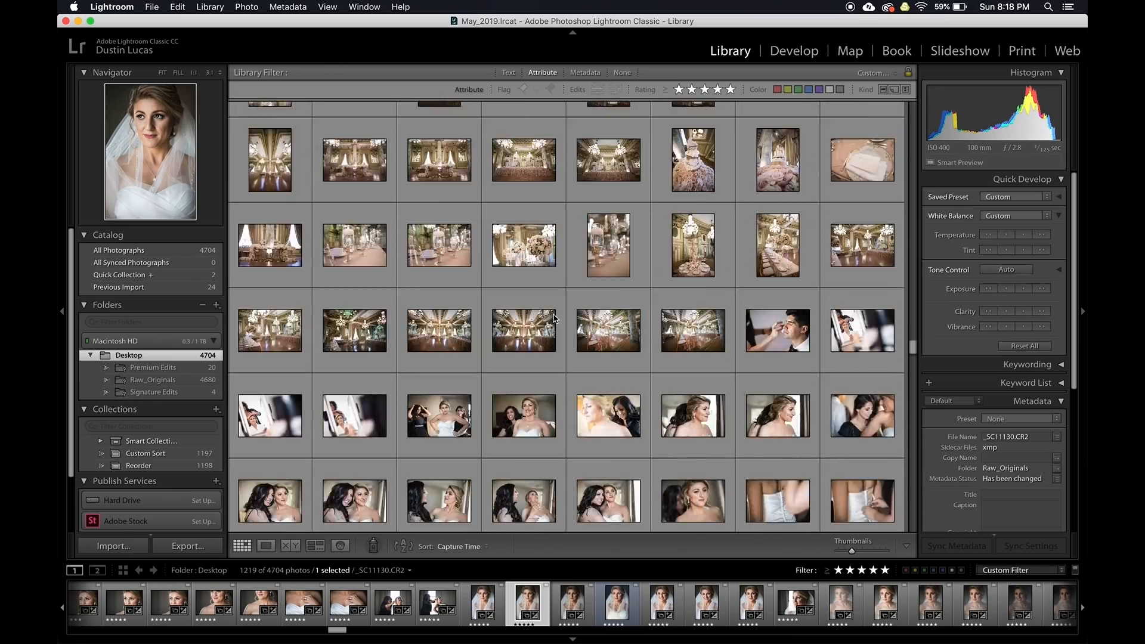
scroll(554, 318, "up", 5)
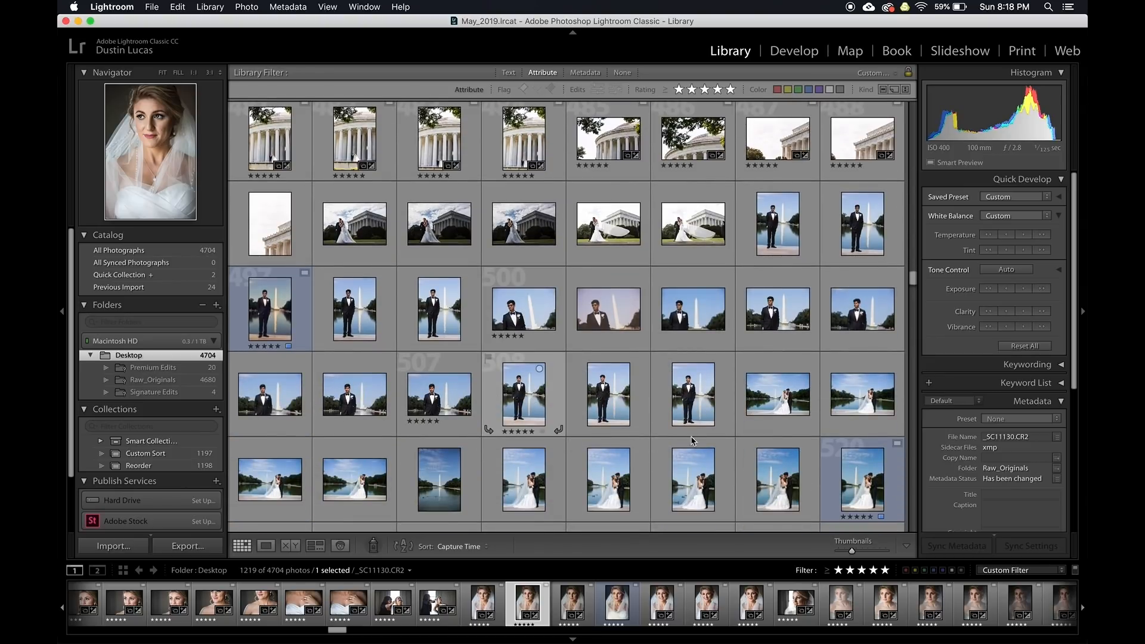
key("e")
key("d")
key("y")
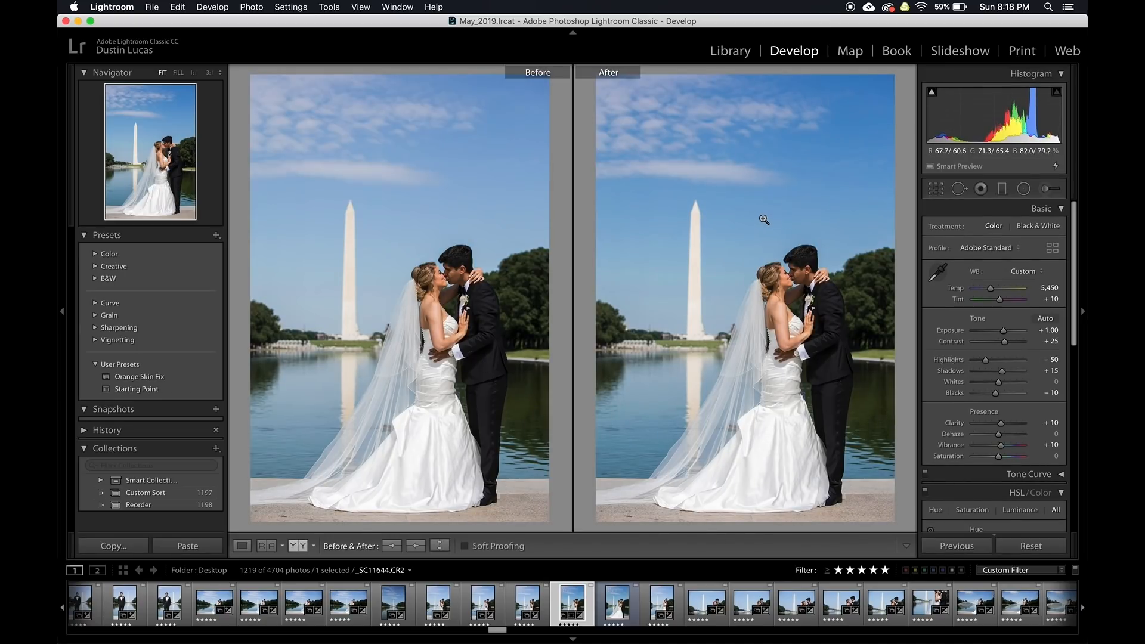
scroll(985, 382, "down", 10)
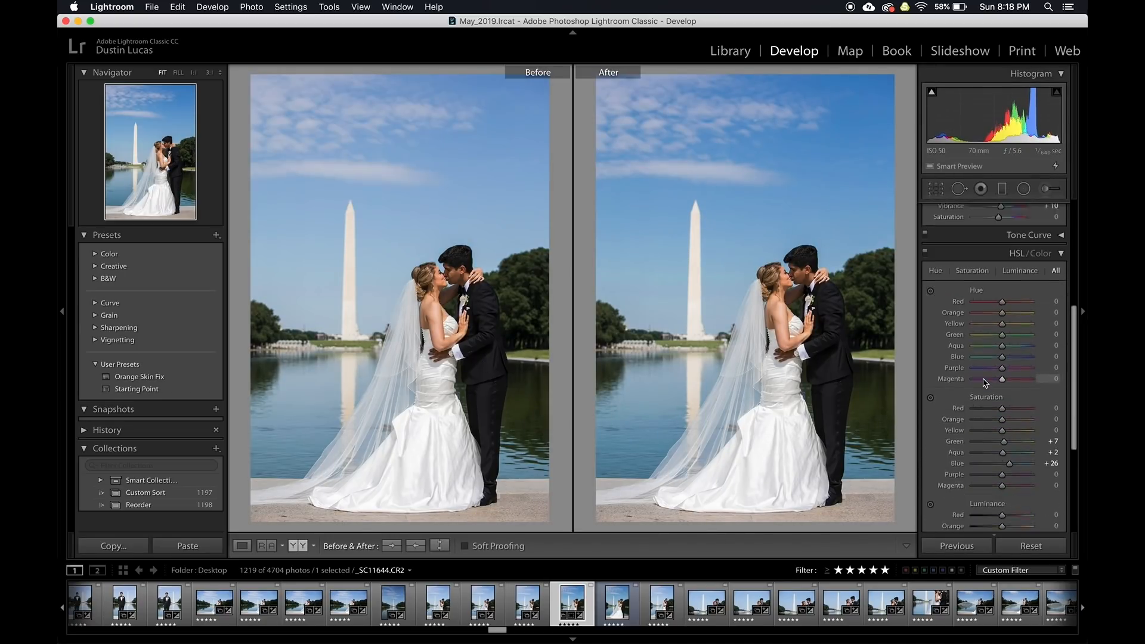
scroll(983, 383, "down", 1)
scroll(983, 382, "up", 1)
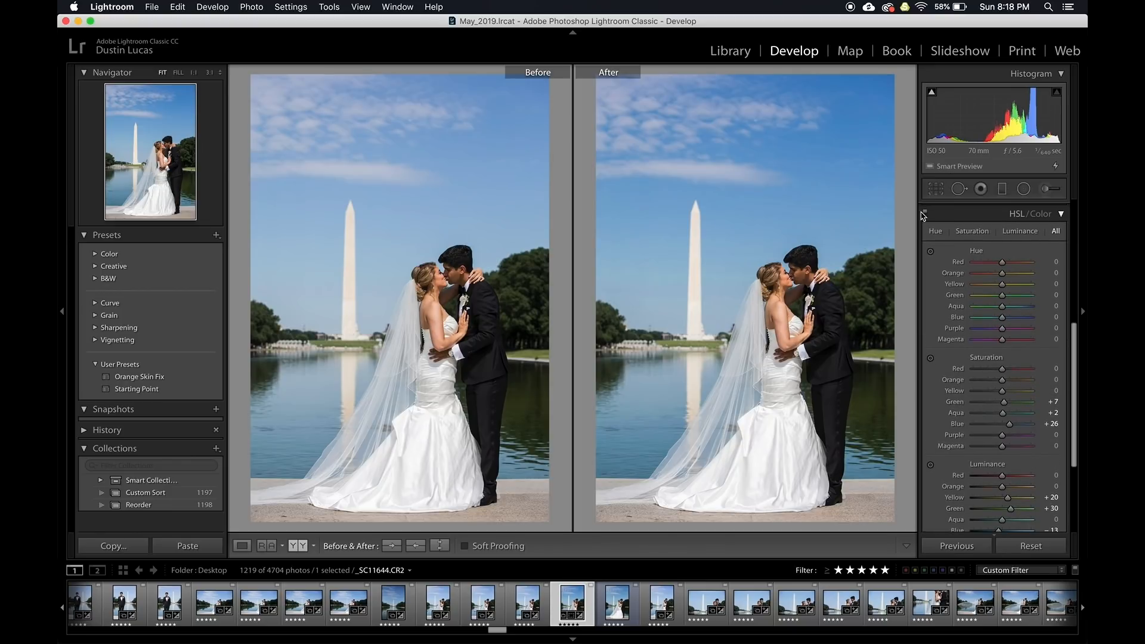
left_click(926, 212)
left_click(925, 213)
left_click(925, 213)
left_click(925, 213)
scroll(989, 365, "down", 3)
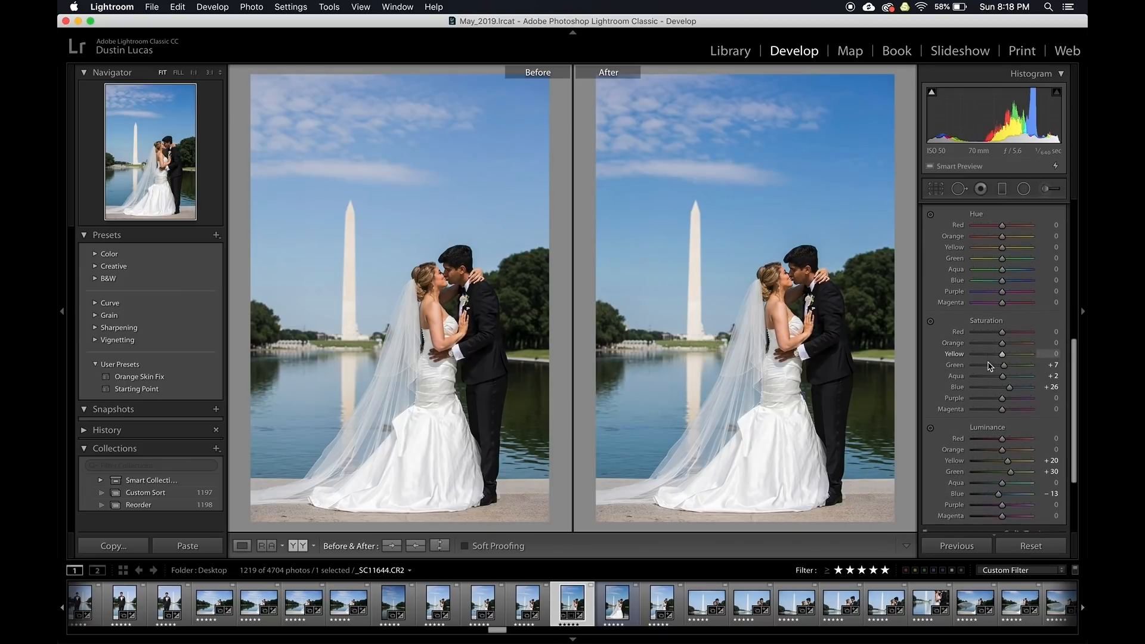
Save the current settings as the user preset 'Blue Sky Boost' and select _SC11655.CR2 next
key("super+shift+n")
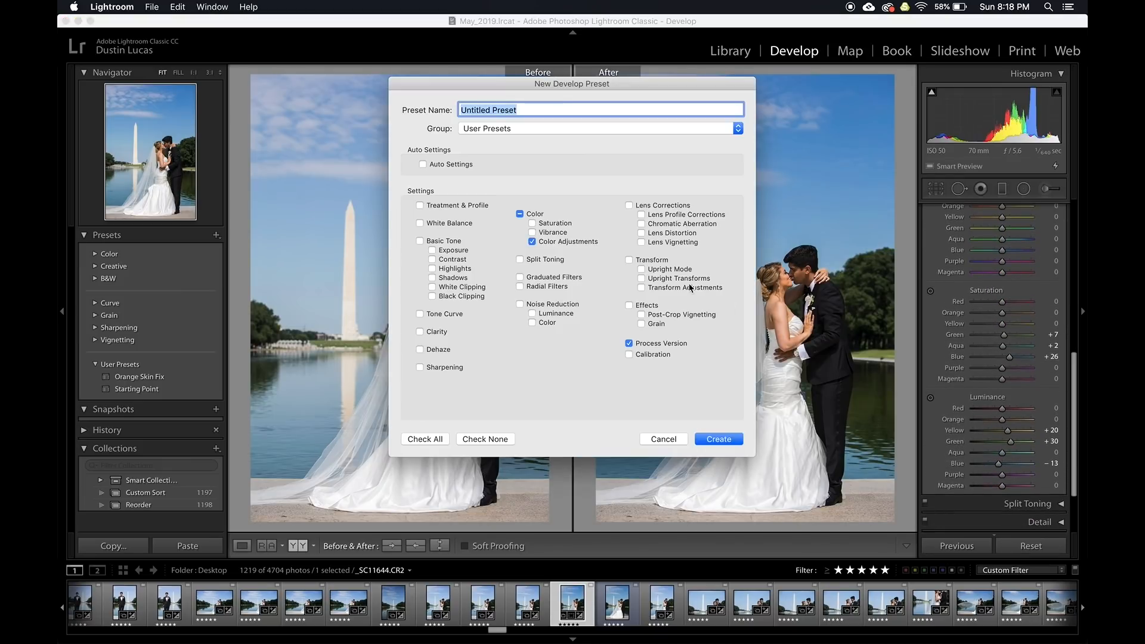
type("Blue Sky Boost")
left_click(721, 443)
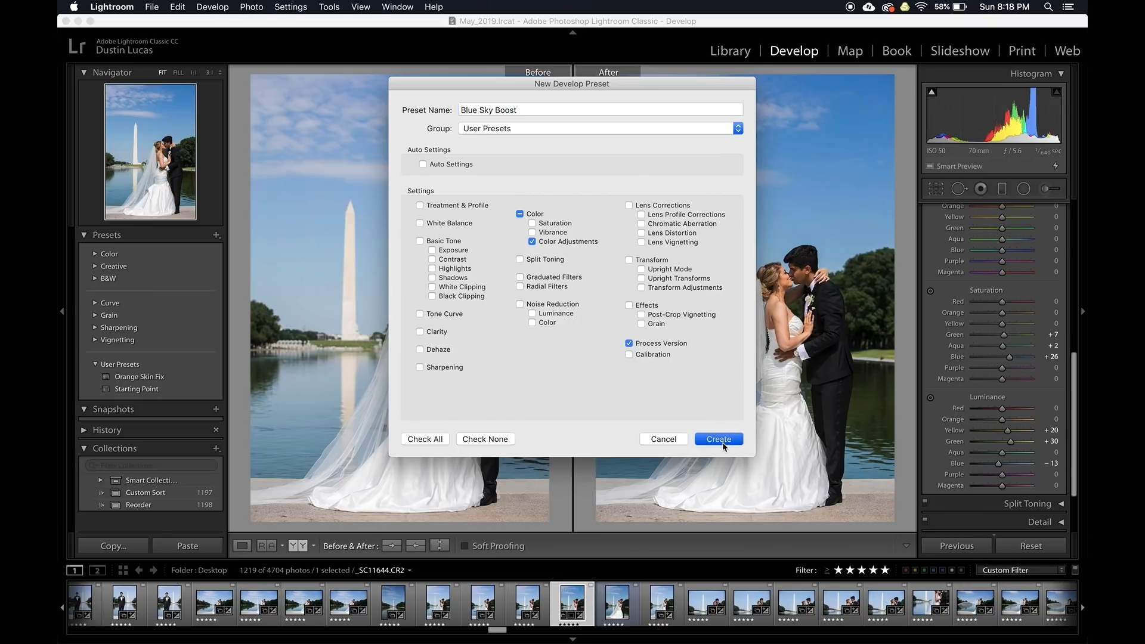
left_click(748, 599)
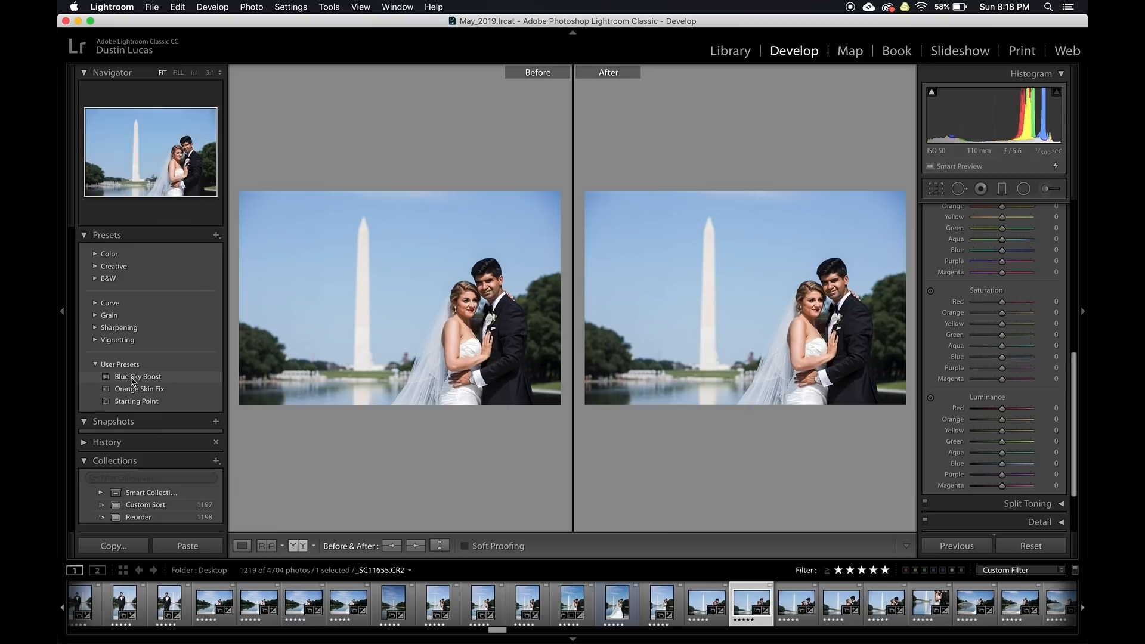
Apply the Blue Sky Boost preset to _SC11655.CR2 and bring up the Import dialog
left_click(133, 378)
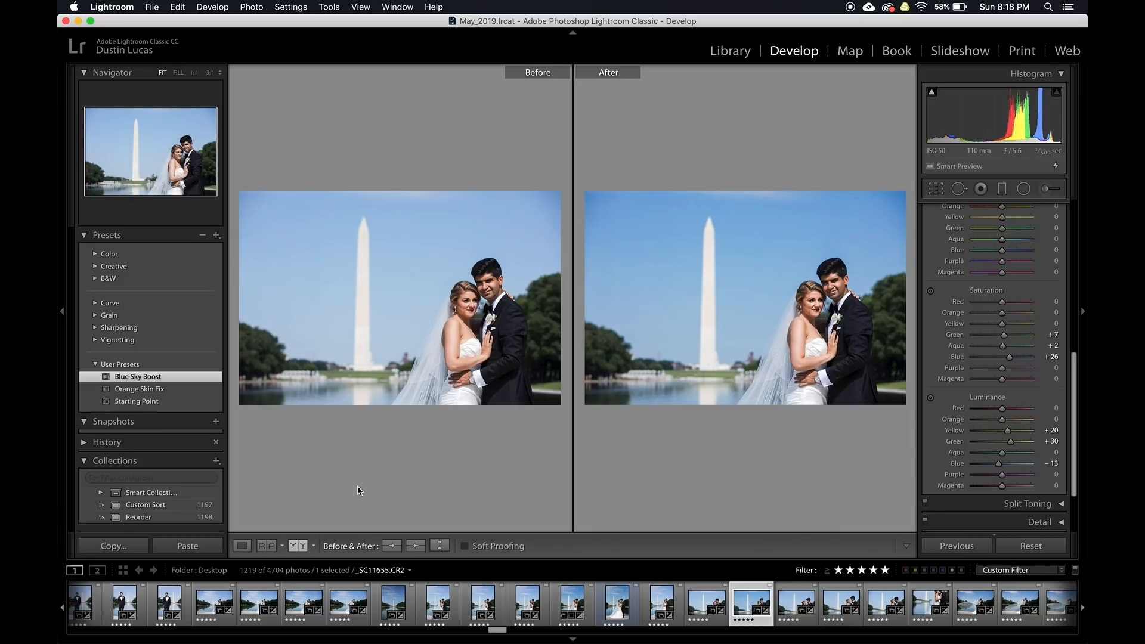
key("shift+super+e")
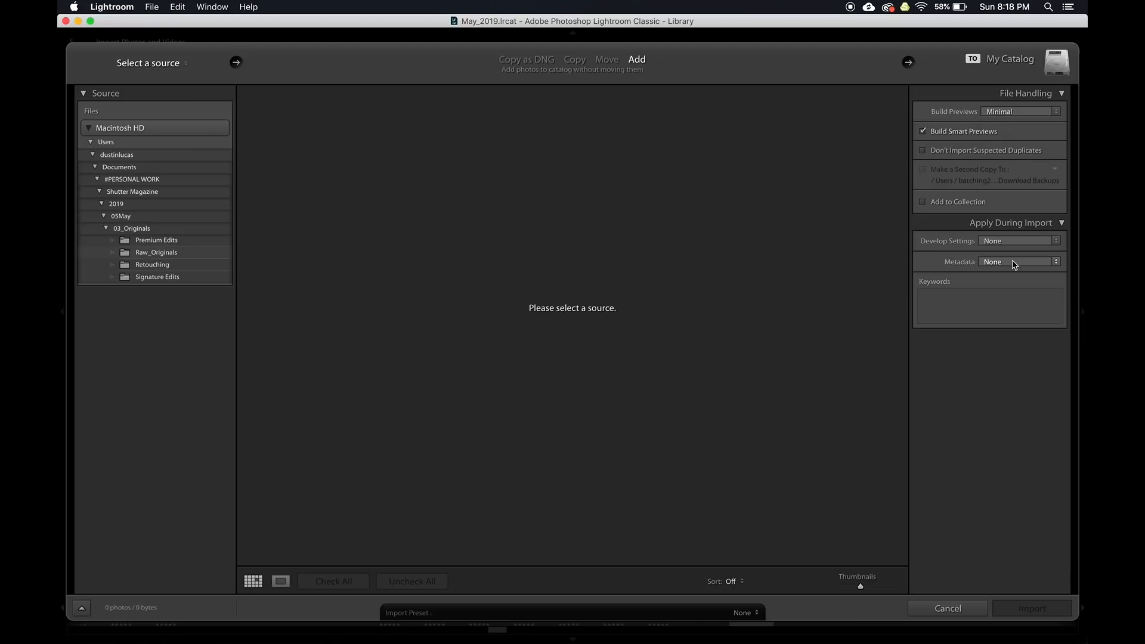
Cancel the import without choosing a develop preset and open the Export One File dialog
left_click(1001, 242)
mouse_move(999, 332)
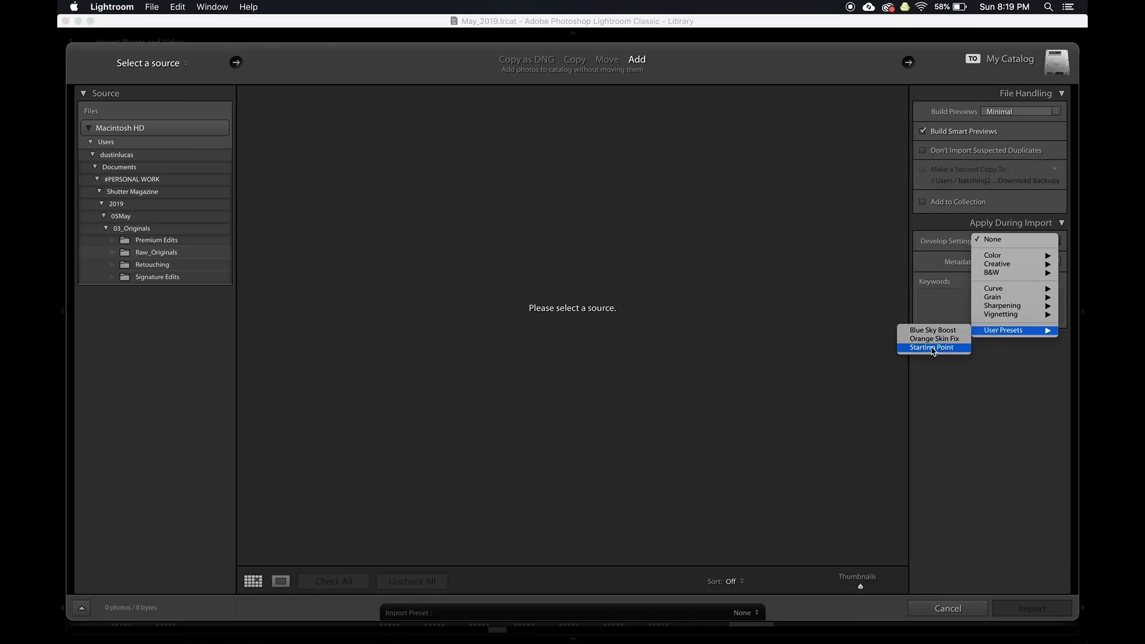
left_click(1001, 356)
left_click(954, 608)
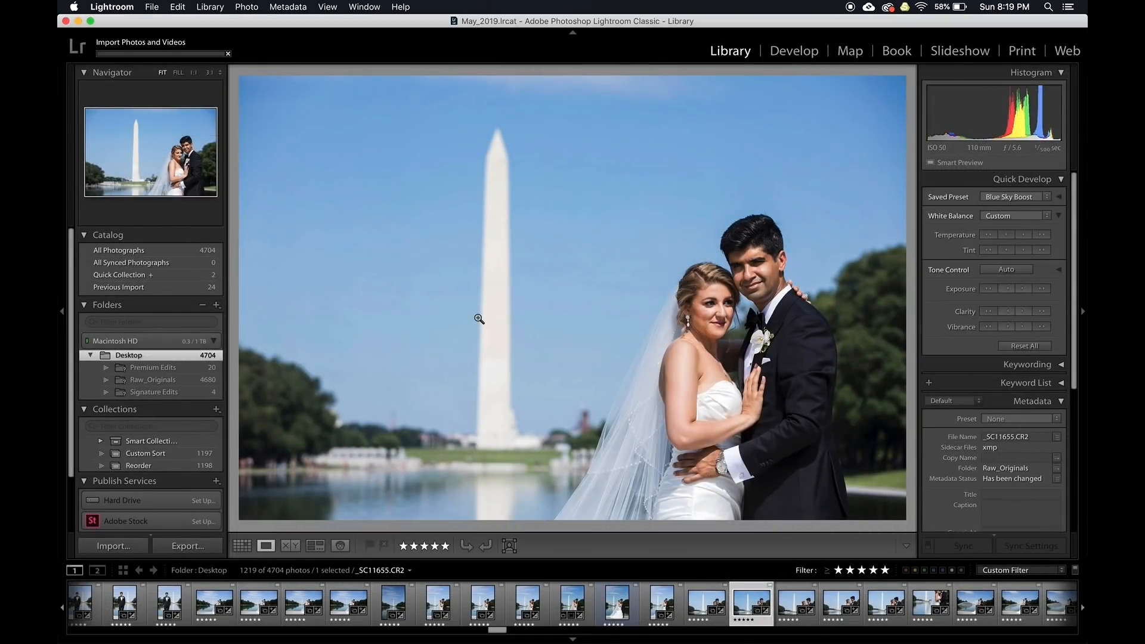
key("super+shift+e")
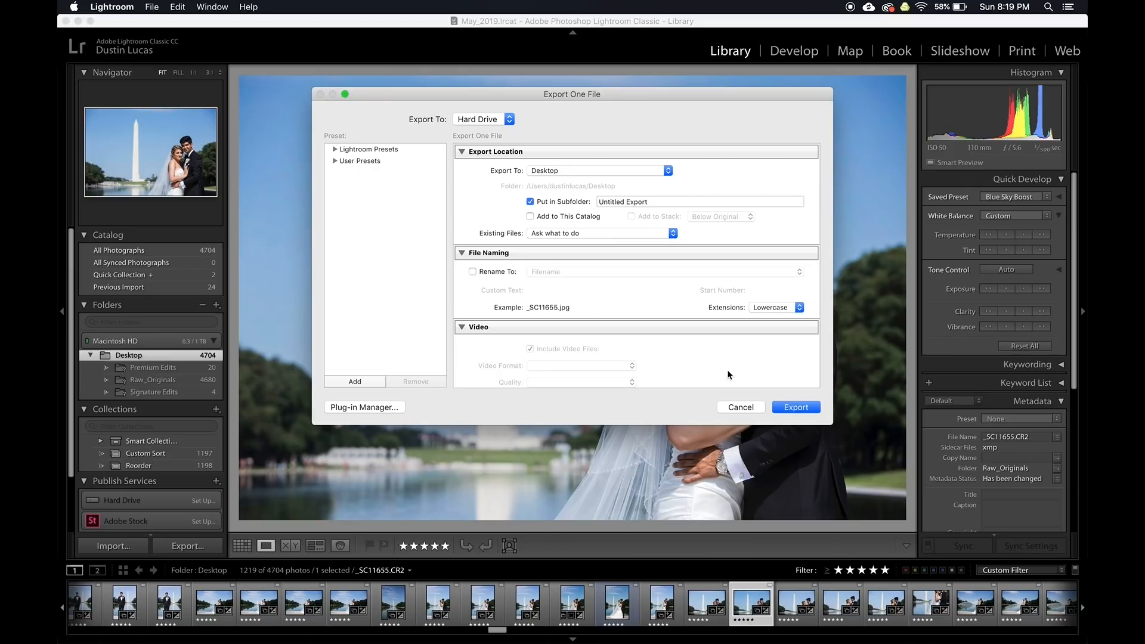
Cancel the Export One File dialog without exporting anything
left_click(740, 407)
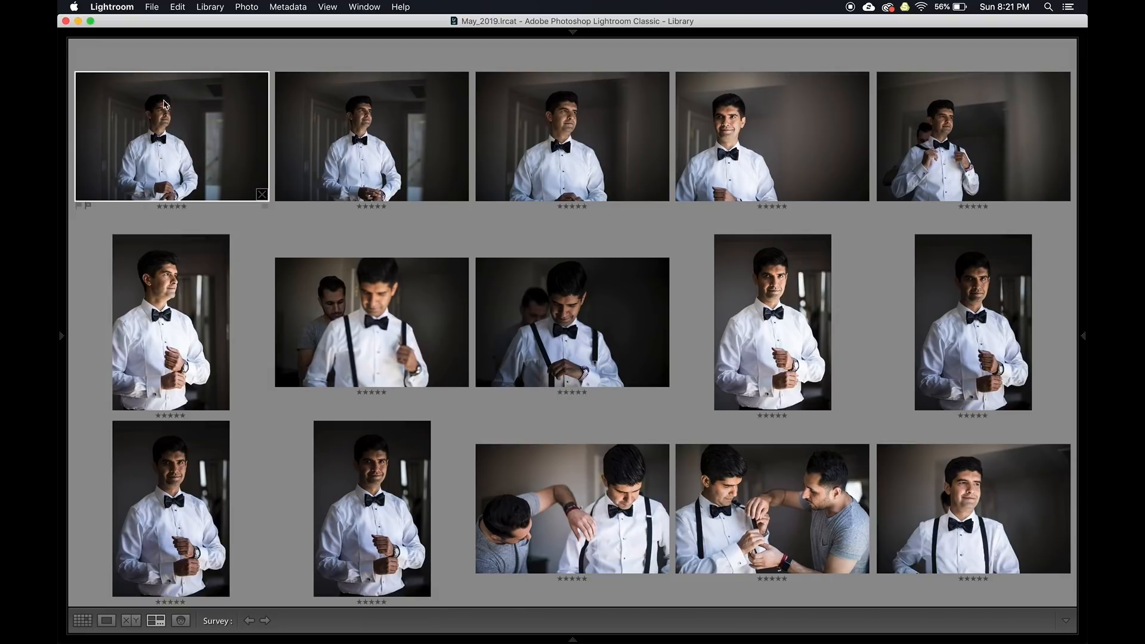
Give the first groom portrait Exposure +0.50 and Highlights −30, then match the others' total exposures
key("d")
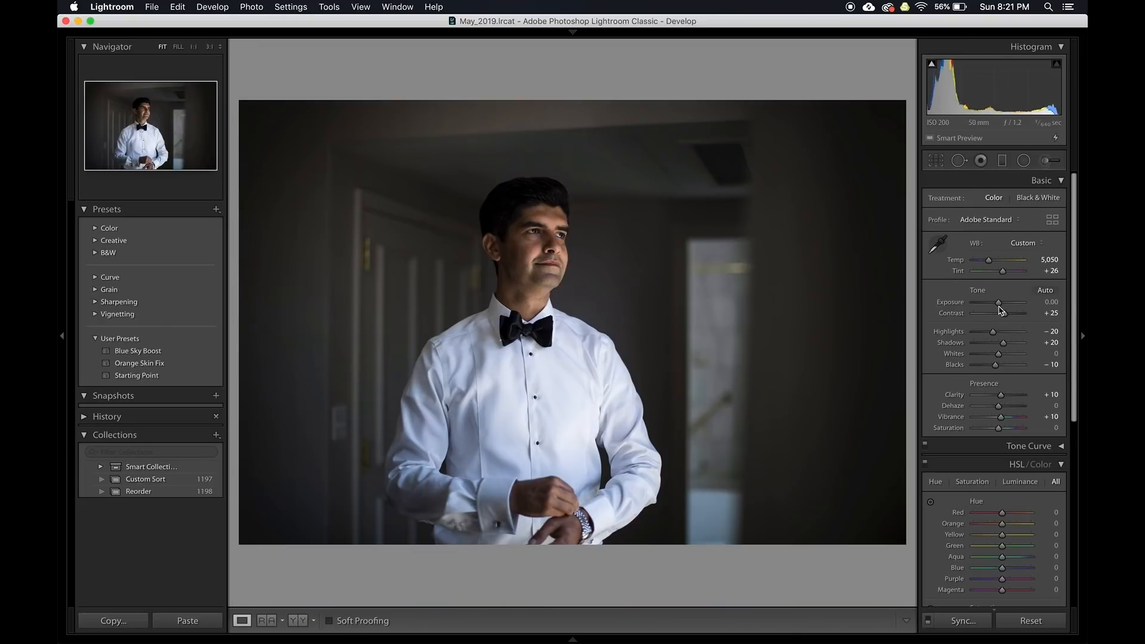
key("y")
scroll(1000, 309, "up", 5)
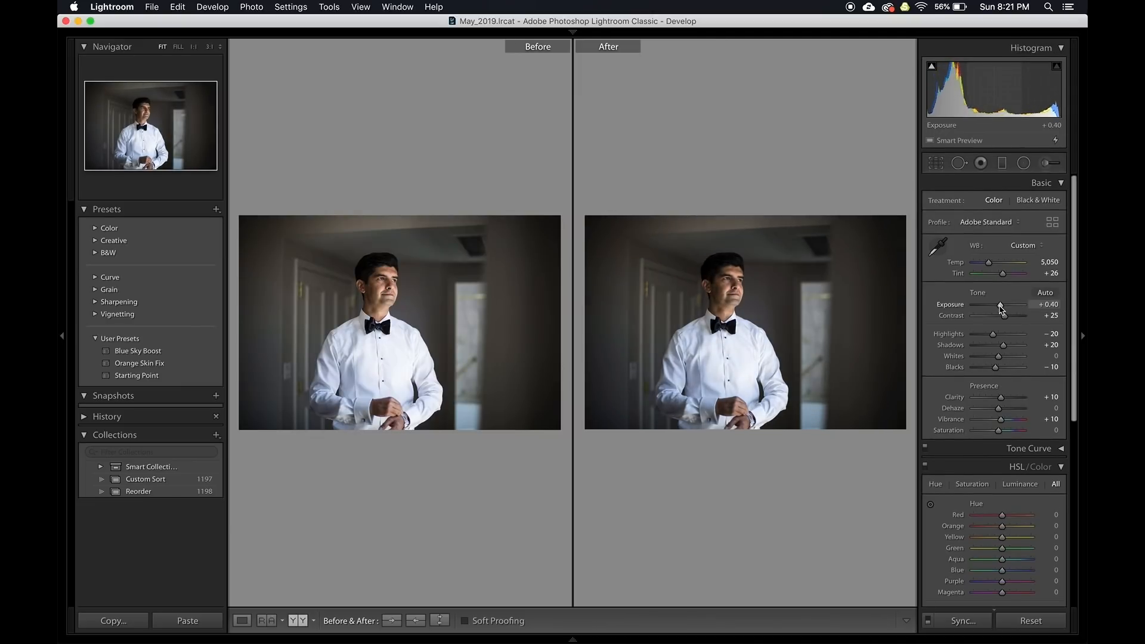
scroll(1001, 309, "down", 1)
scroll(999, 336, "down", 2)
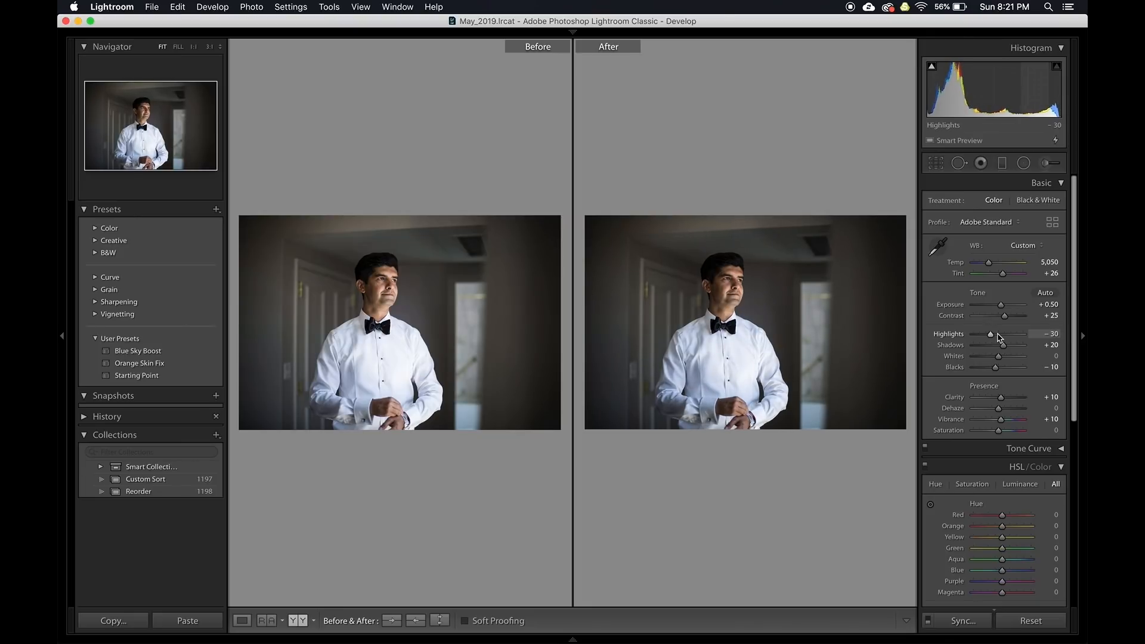
key("Up")
key("n")
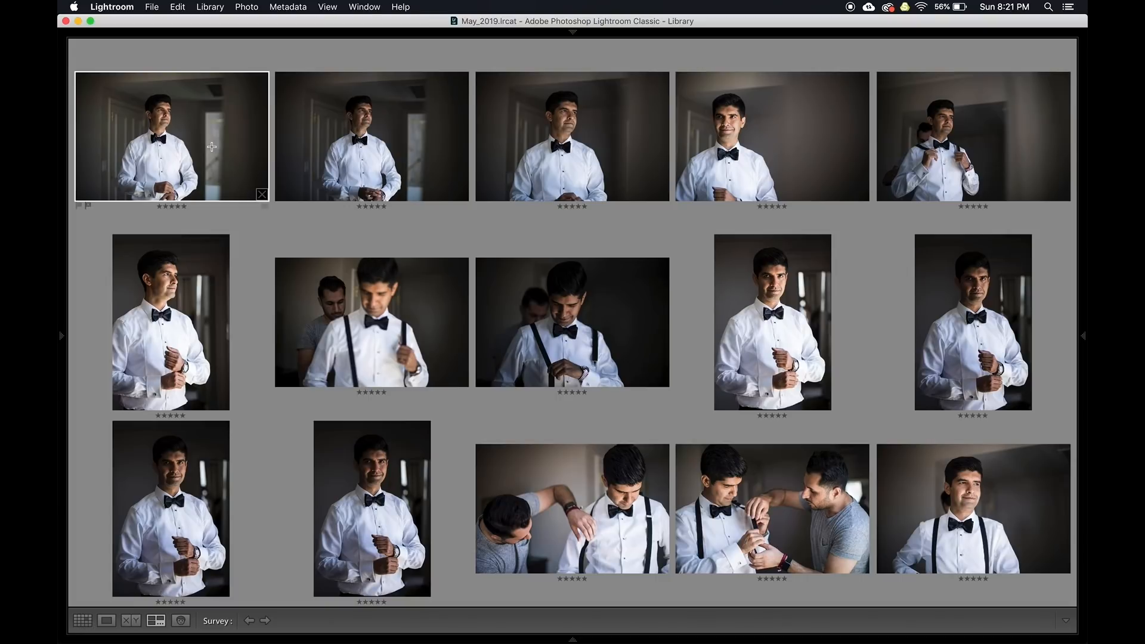
key("alt+shift+super+m")
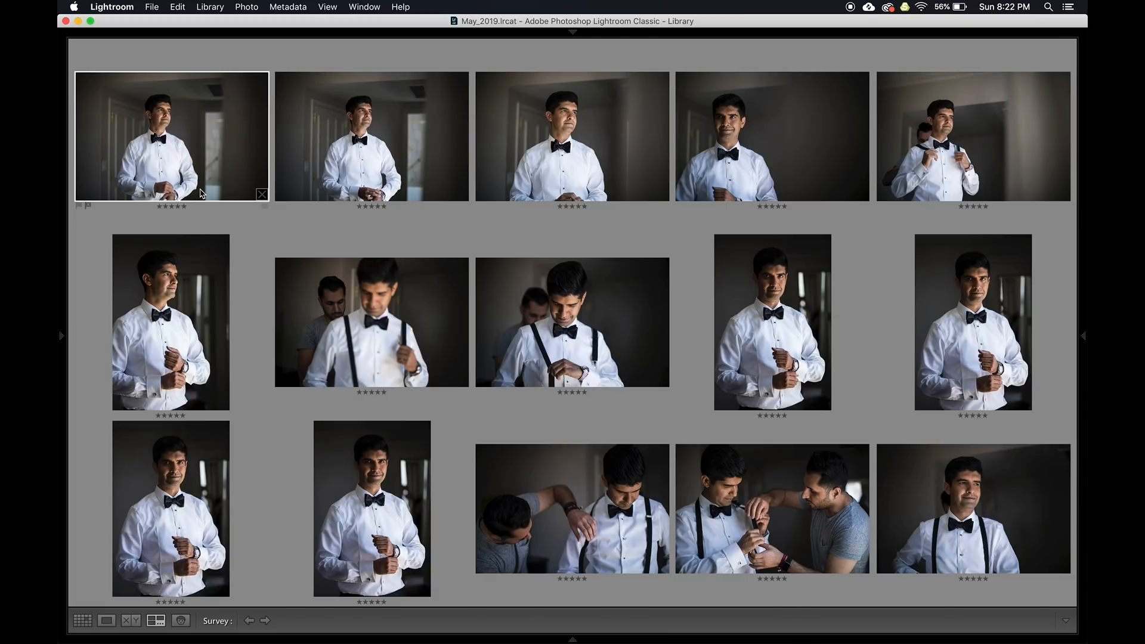
Review the first exposure-matched groom photos in Develop, zooming in once to check detail
key("d")
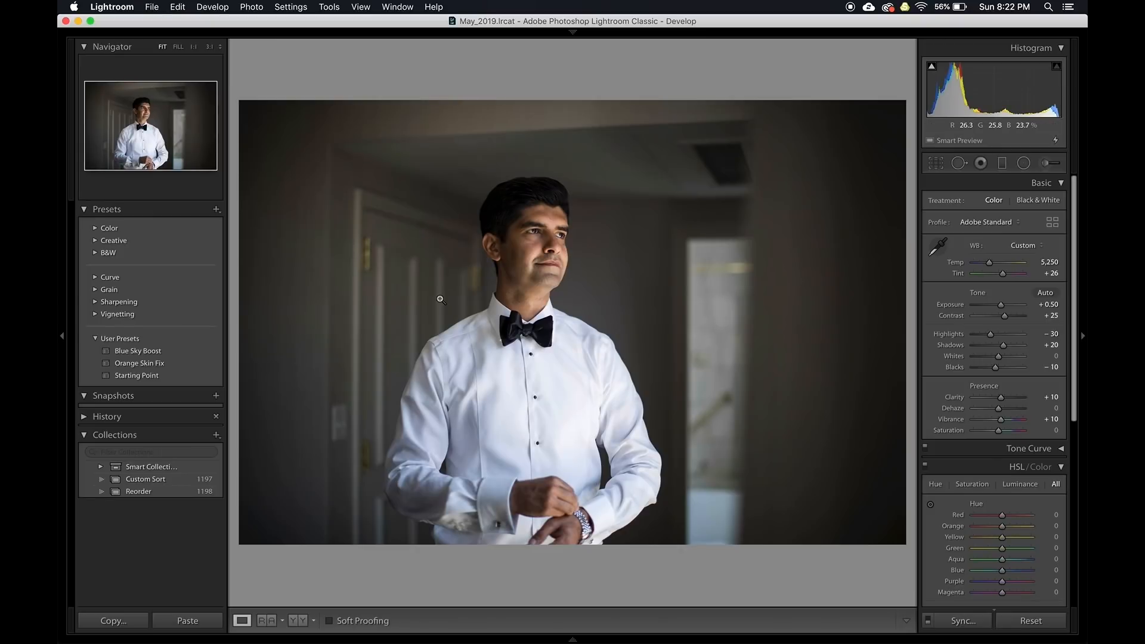
key("Right")
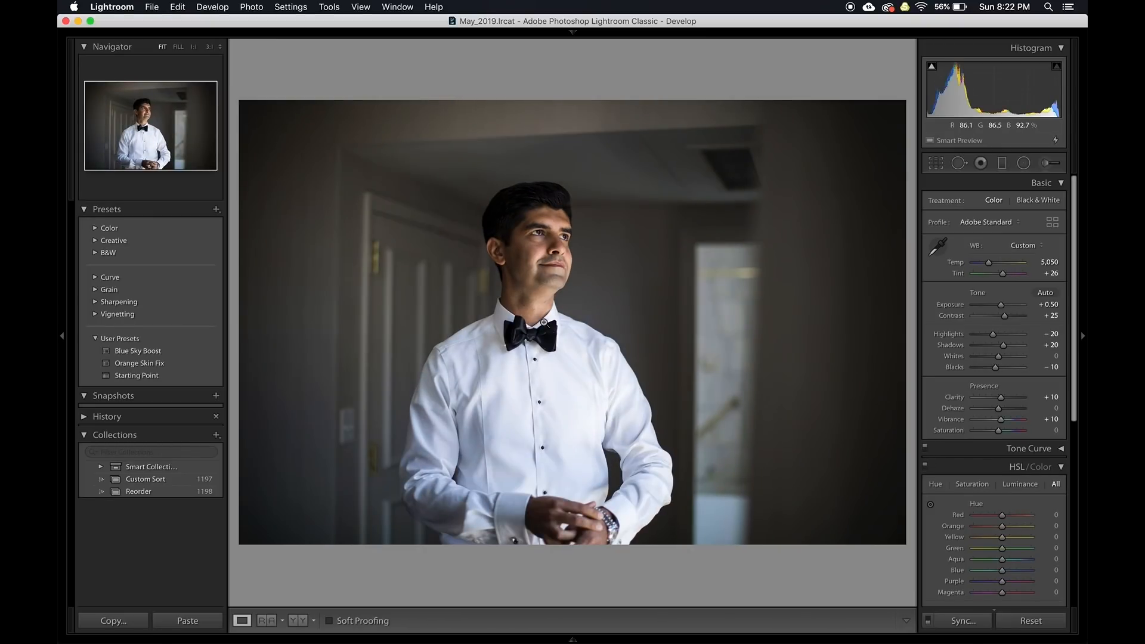
key("Left")
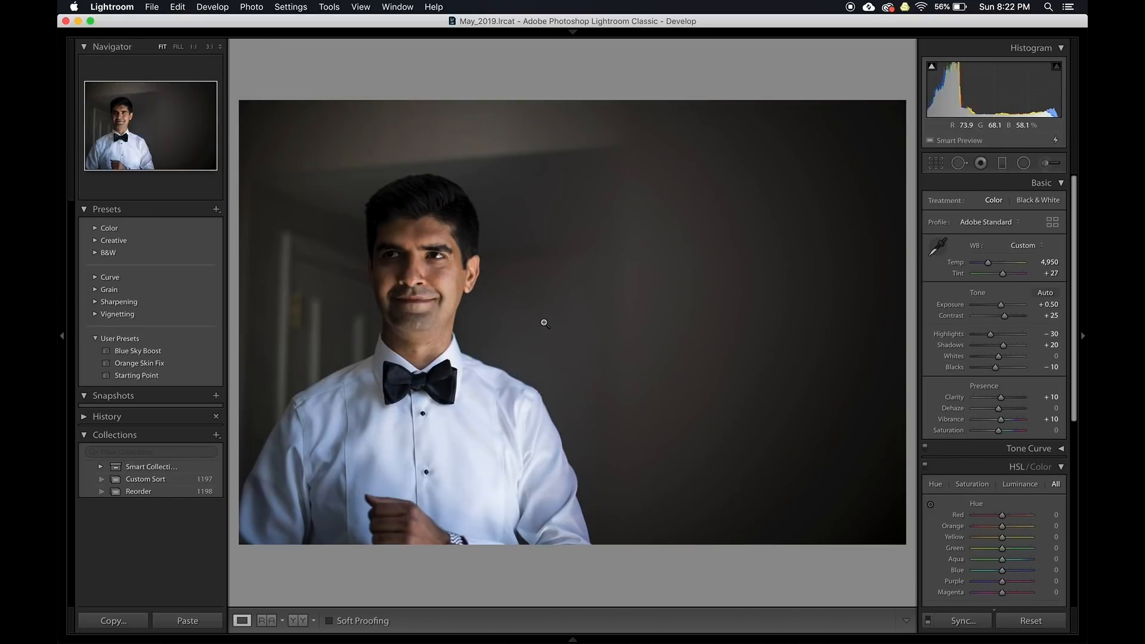
key("Right")
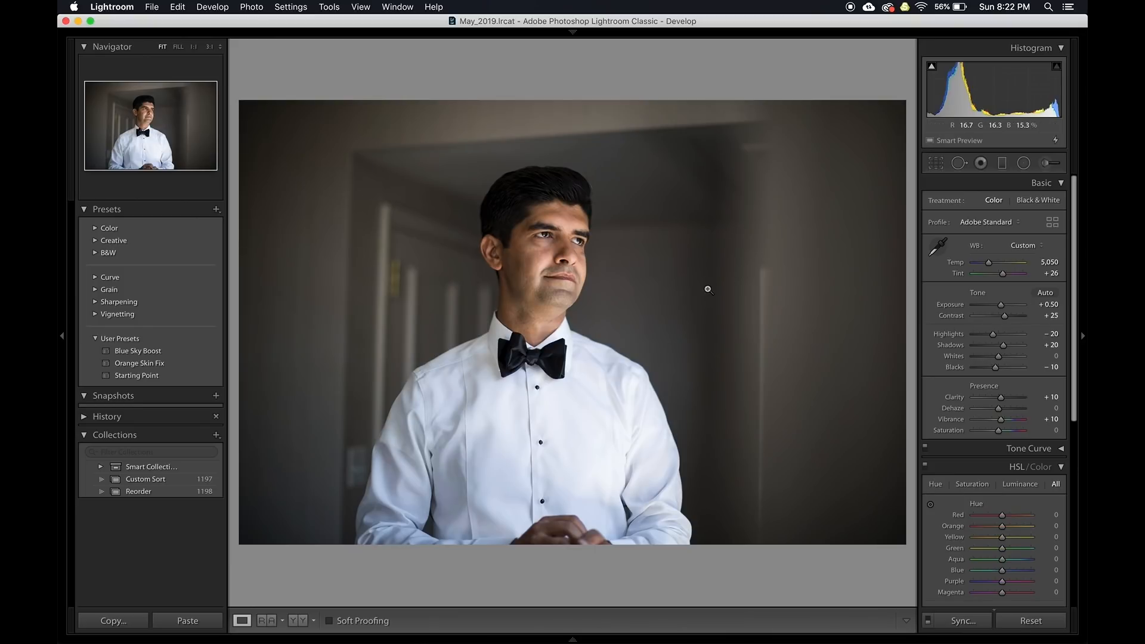
left_click(707, 289)
left_click(707, 289)
key("g")
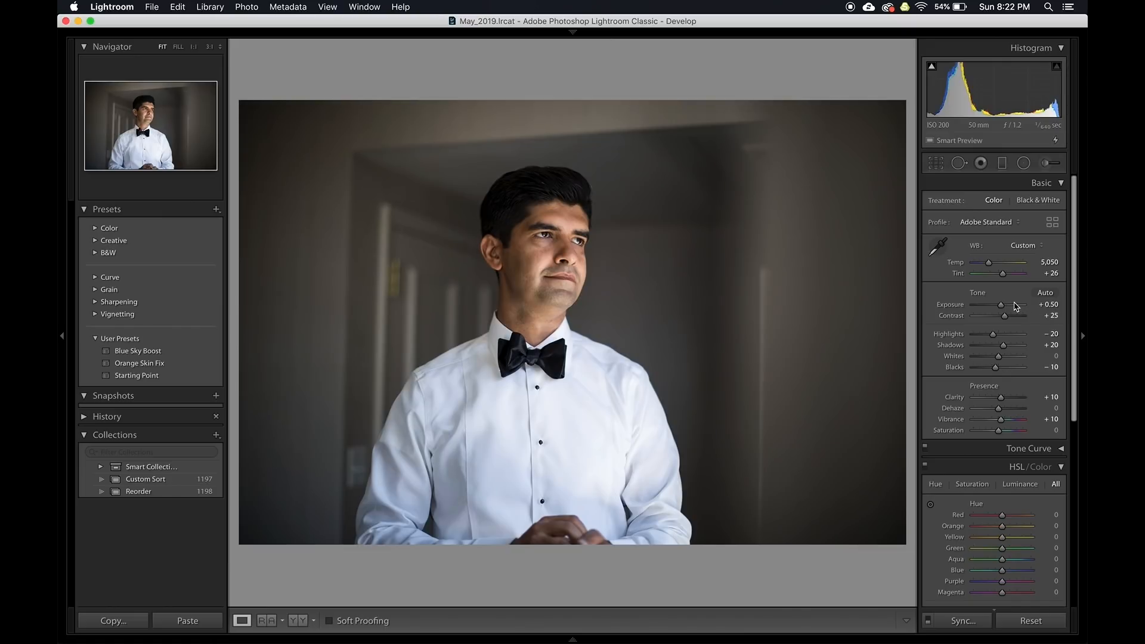
Step through the suspenders and cuff portraits, then select photos 101–105 in the grid
key("d")
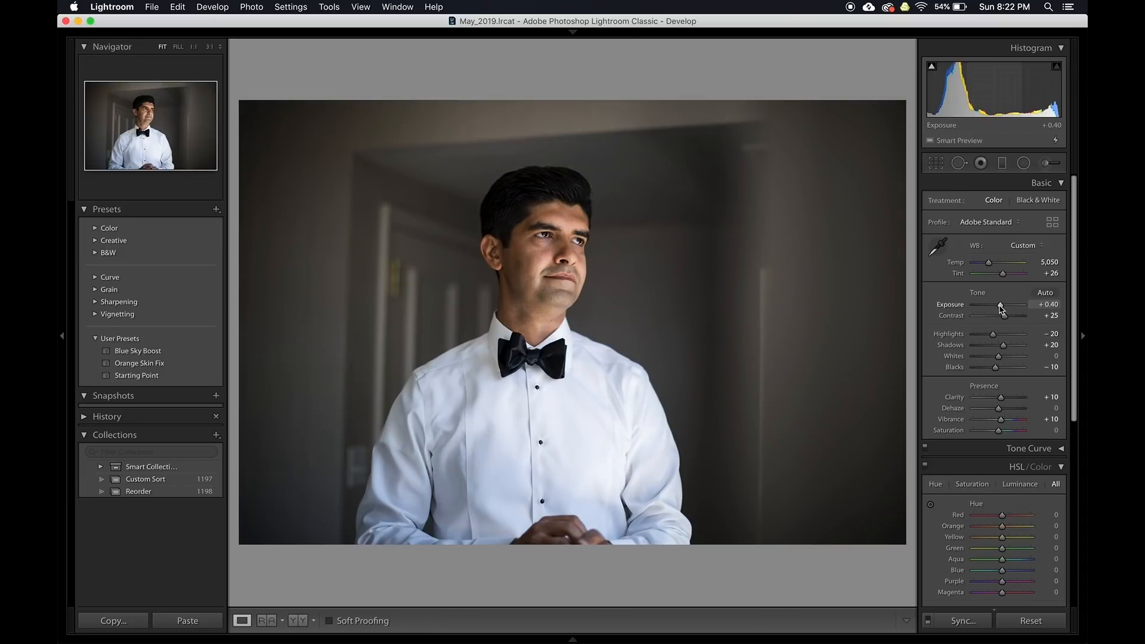
key("Right")
key("Right")
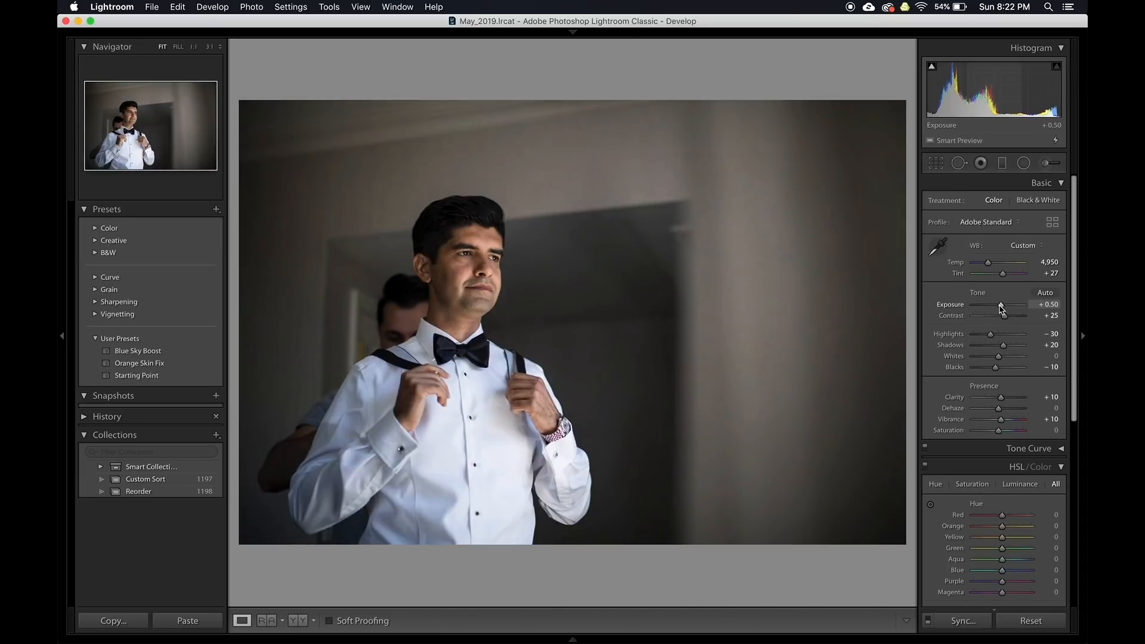
key("Right")
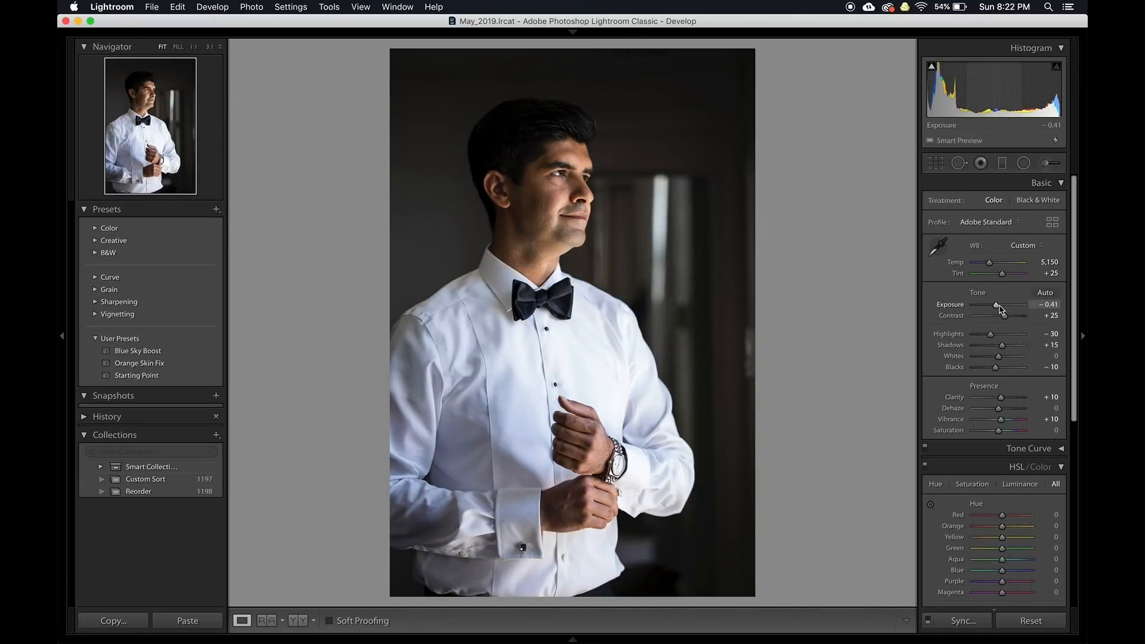
key("Right")
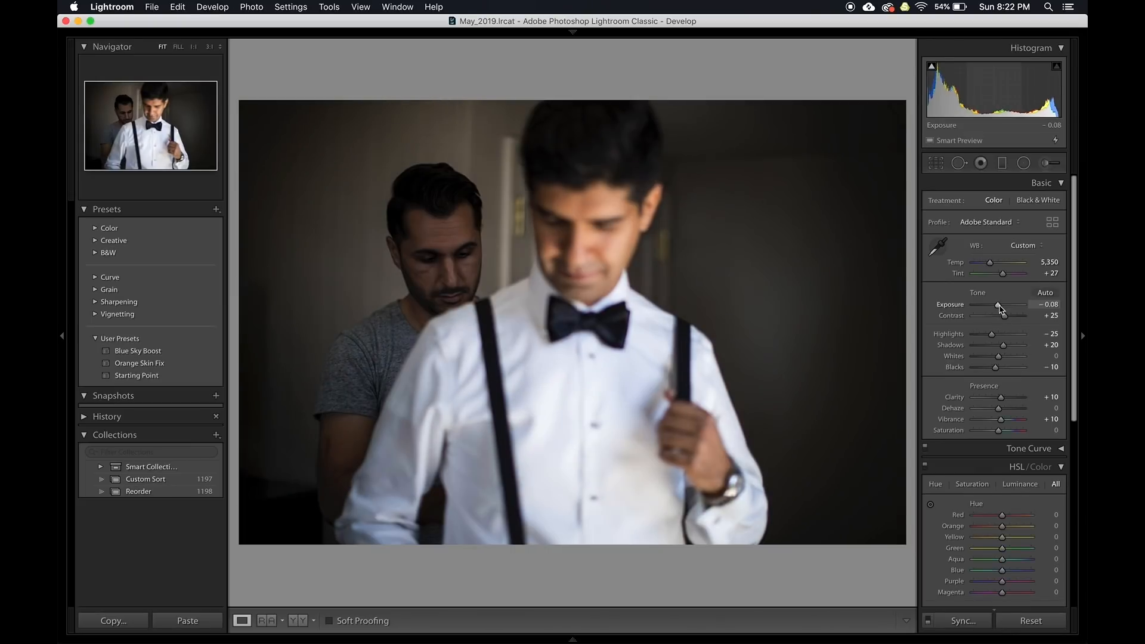
key("Right")
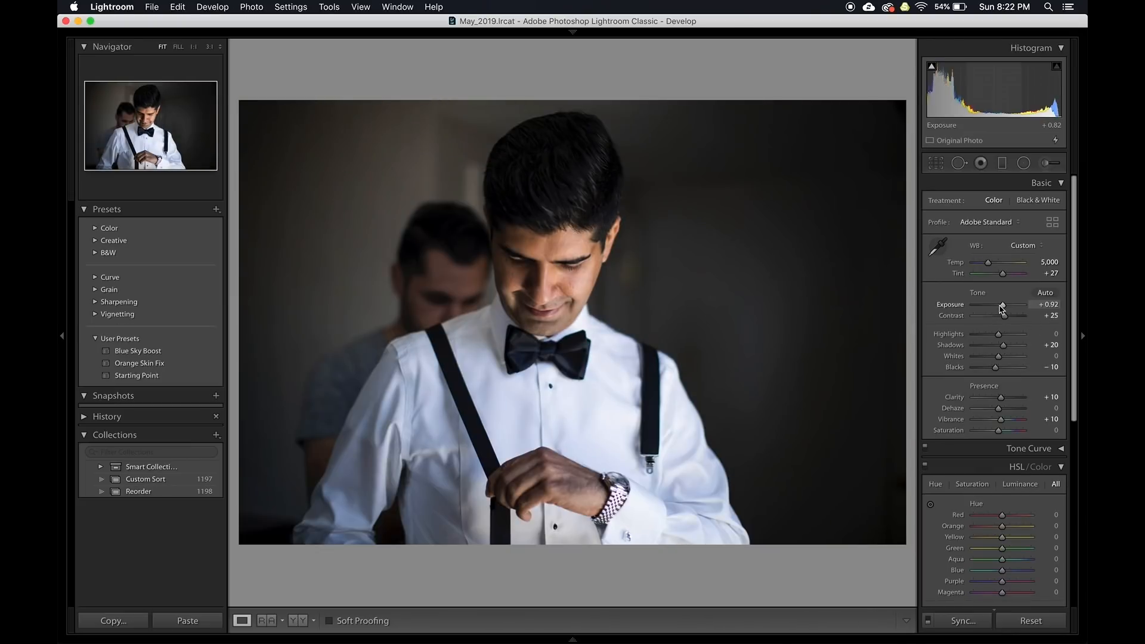
key("Right")
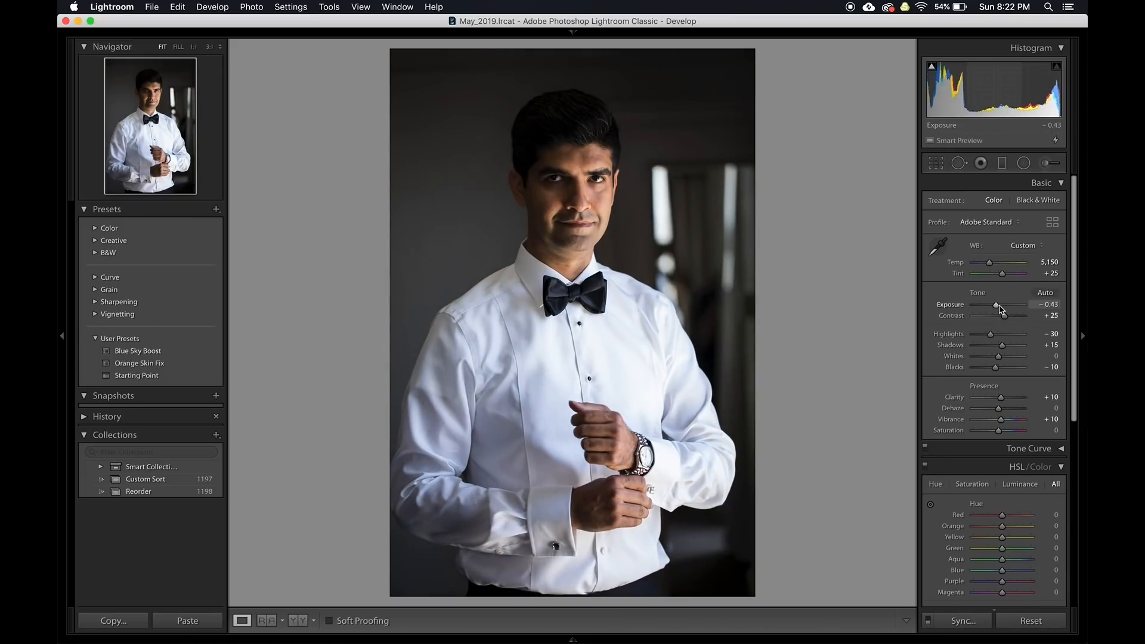
key("Left")
key("Right")
key("g")
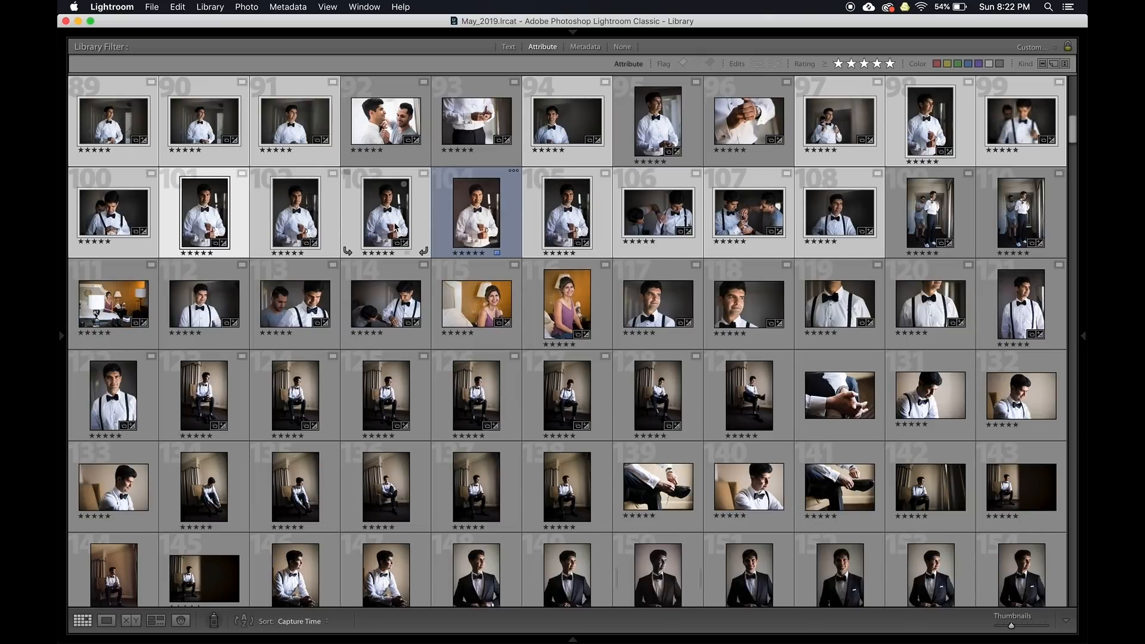
left_click(571, 214, "shift")
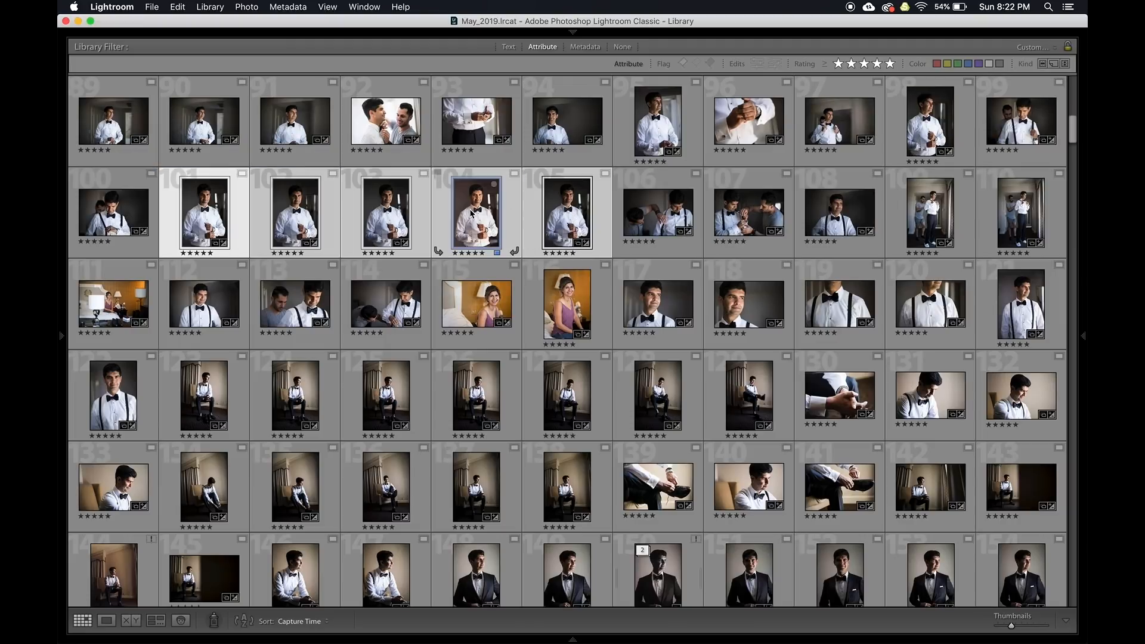
Sync Exposure but not Color Adjustments across the selected photos, then undo the sync
key("super+shift+s")
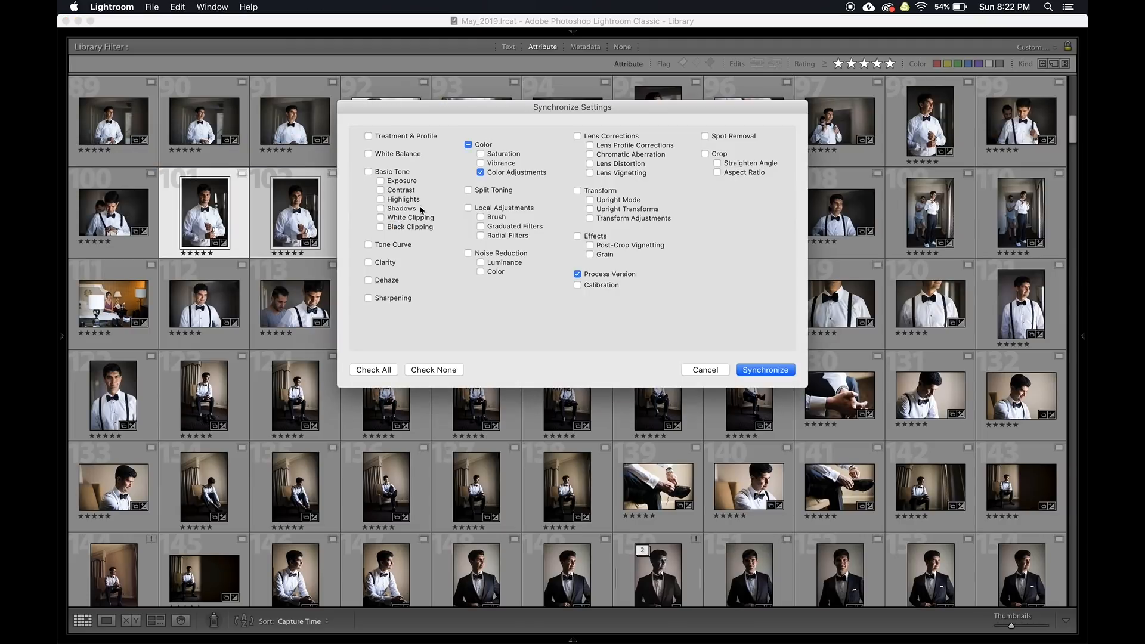
left_click(395, 184)
left_click(500, 174)
left_click(752, 371)
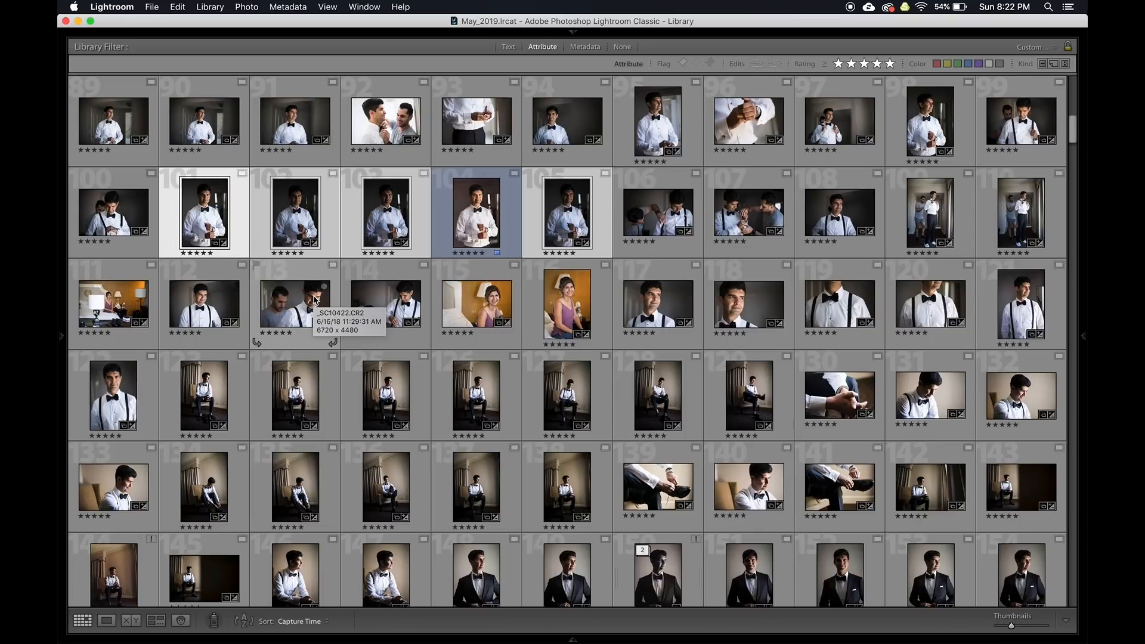
key("cmd+z")
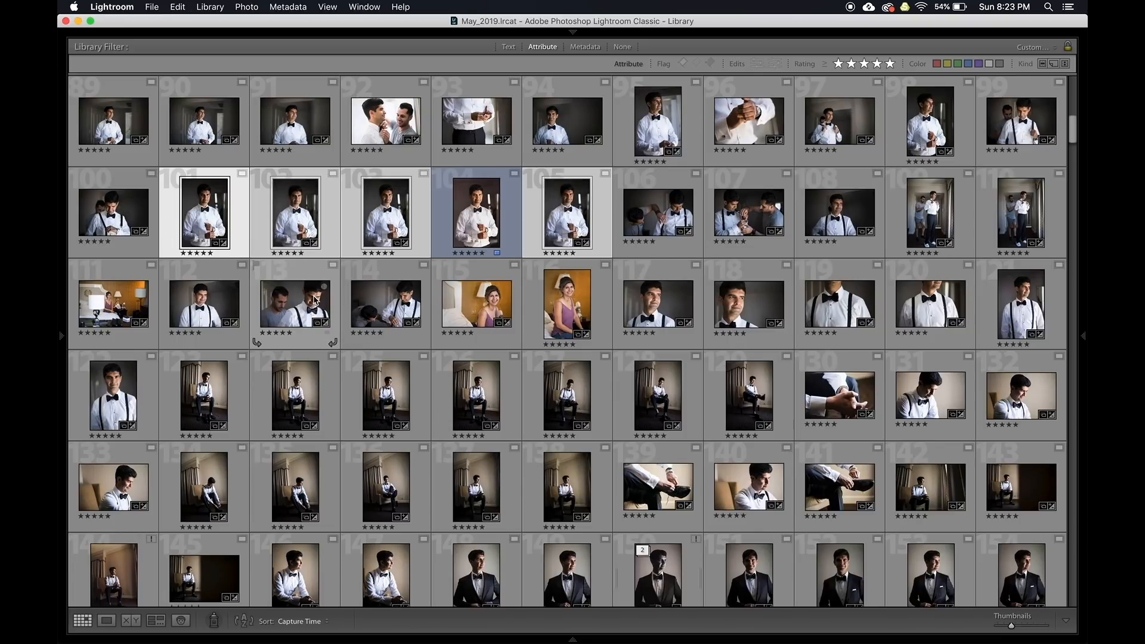
Compare the selected groom photos, then photos 105–108, in Survey view
key("n")
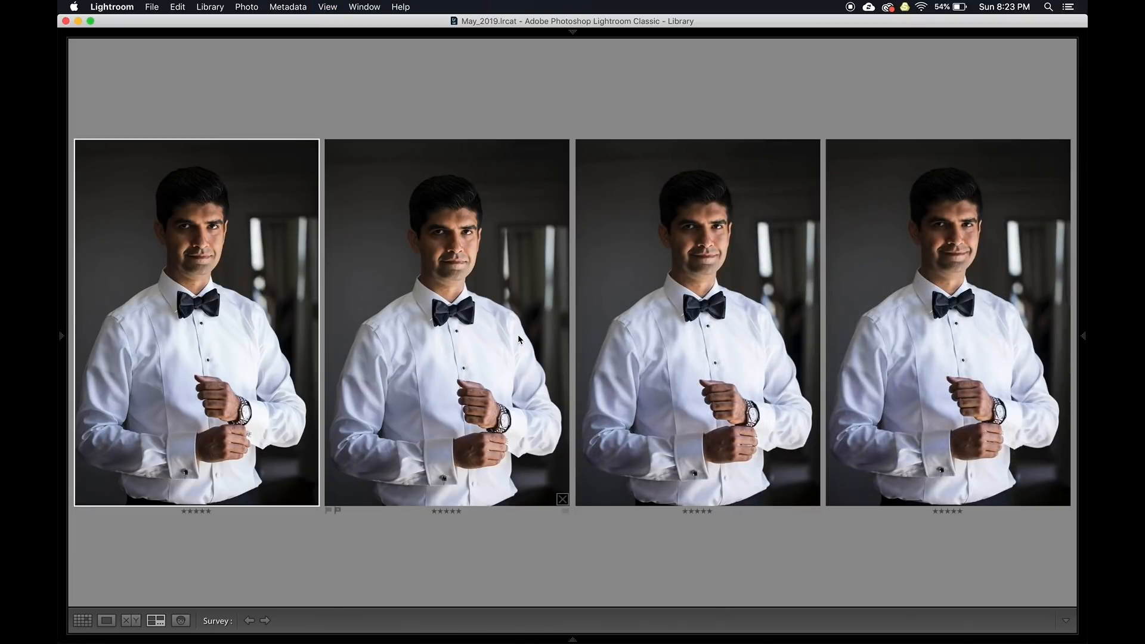
key("g")
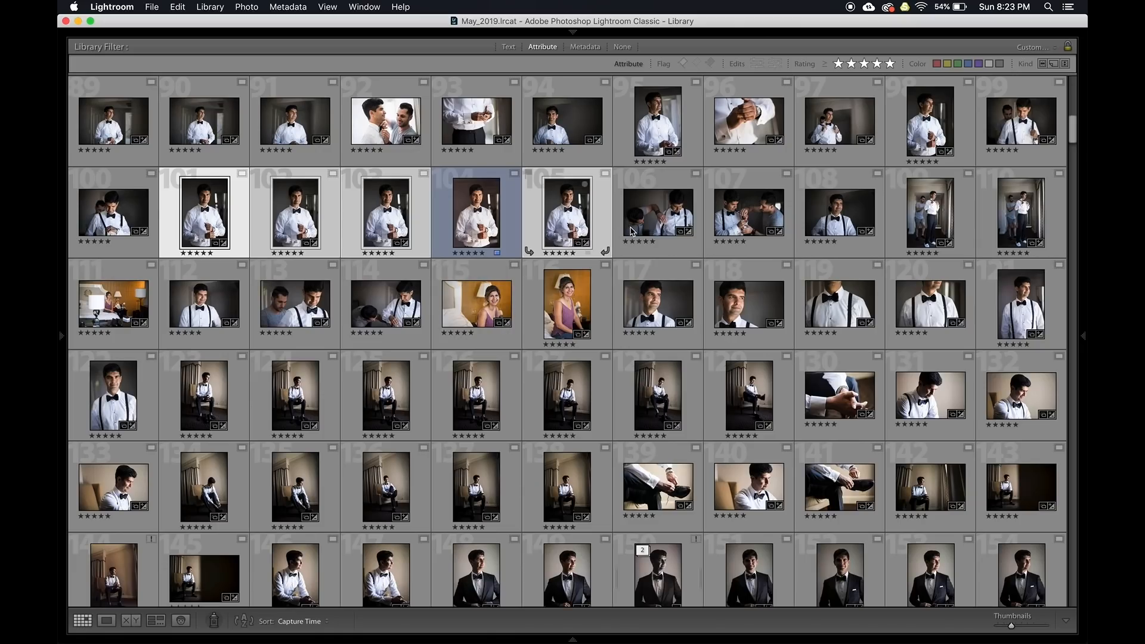
left_click(568, 225)
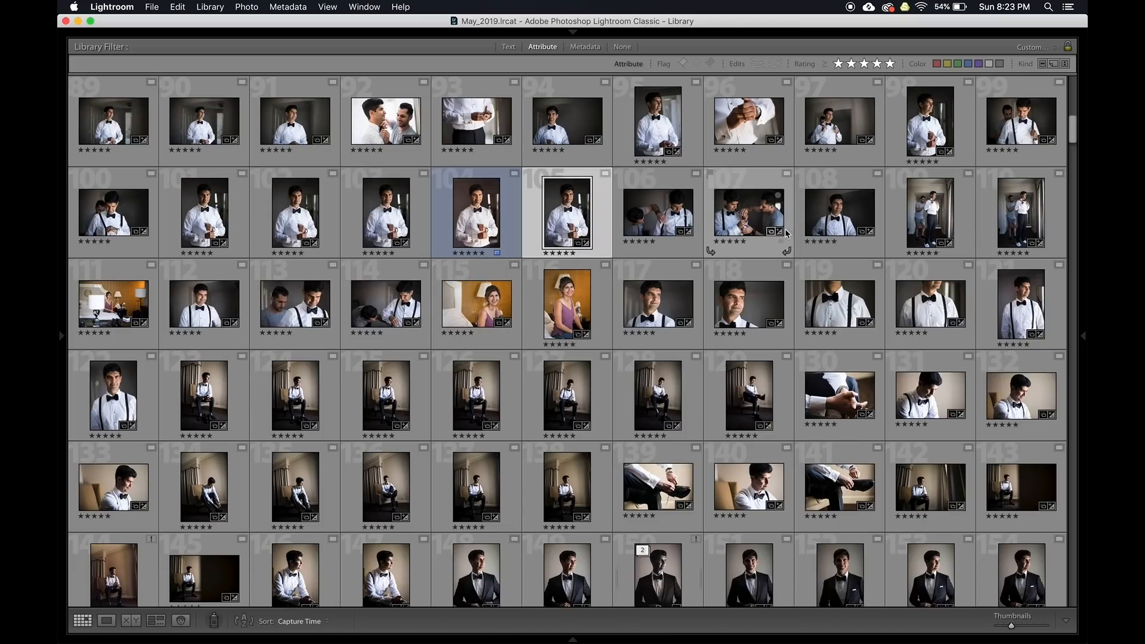
left_click(836, 232, "shift")
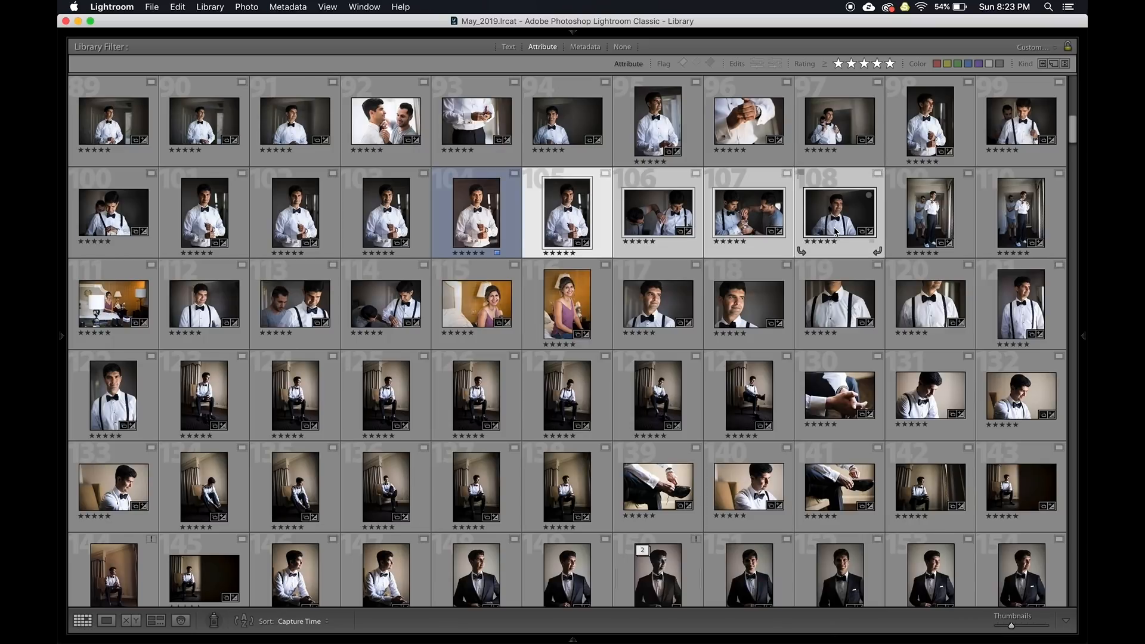
key("n")
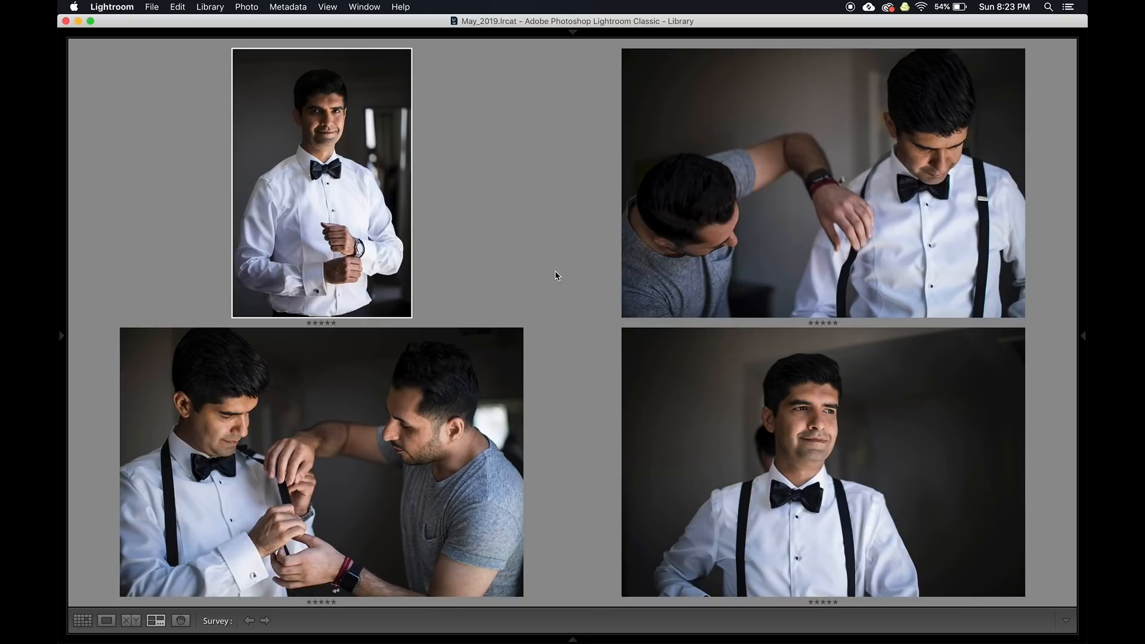
key("g")
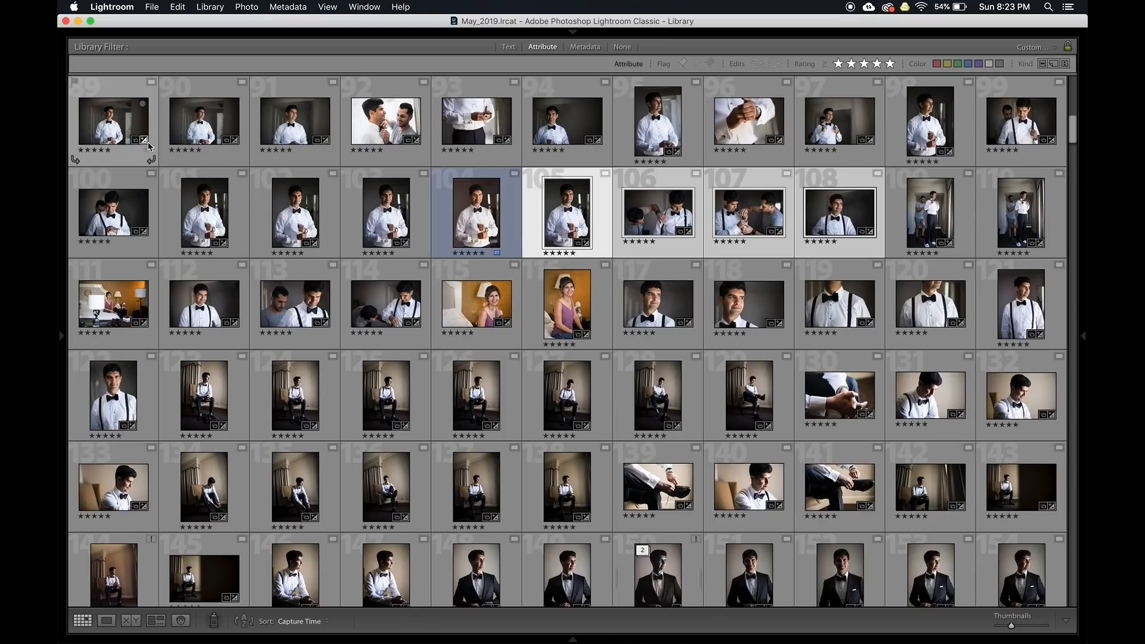
Sync photo 89's settings onto photos 117 and 118, survey the trio, and open it in Develop
left_click(113, 140)
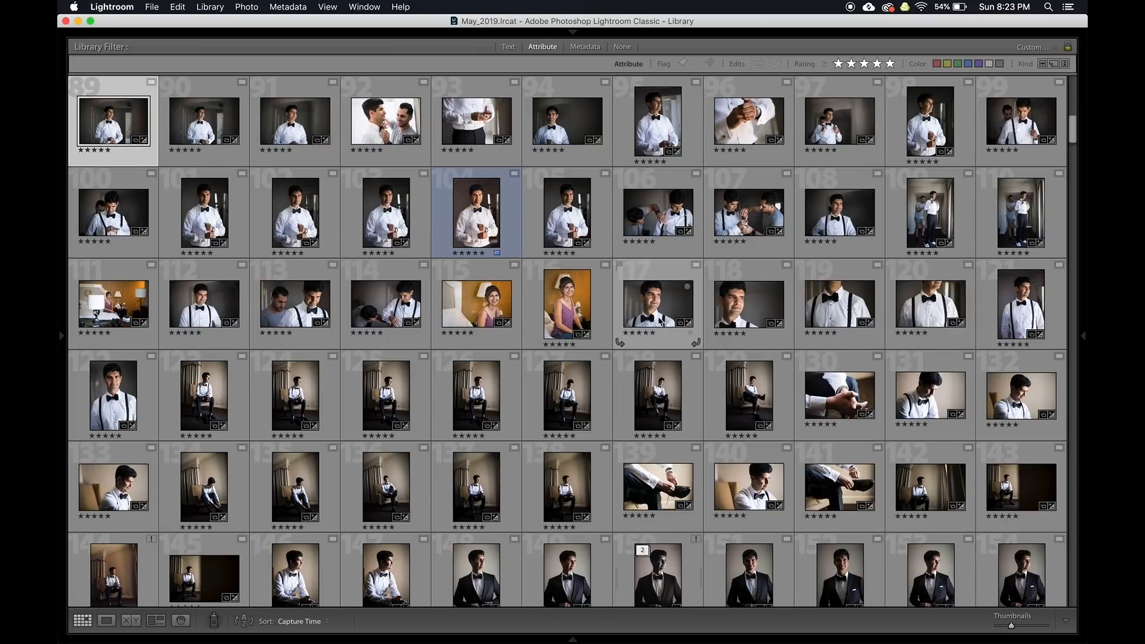
left_click(657, 304, "super")
left_click(755, 305, "super")
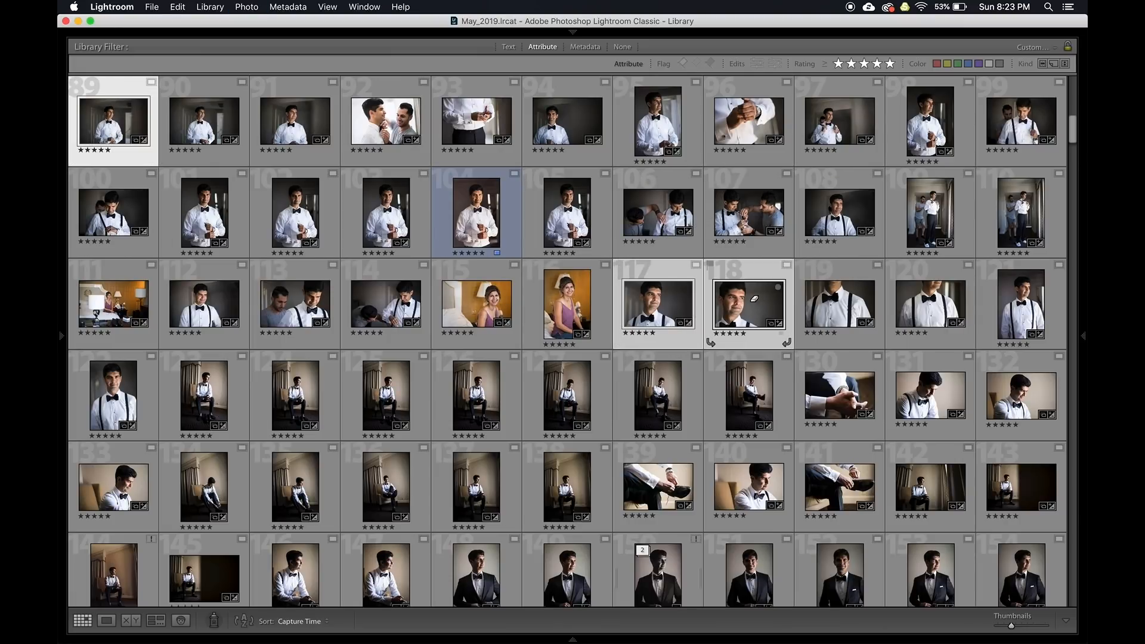
key("super+alt+s")
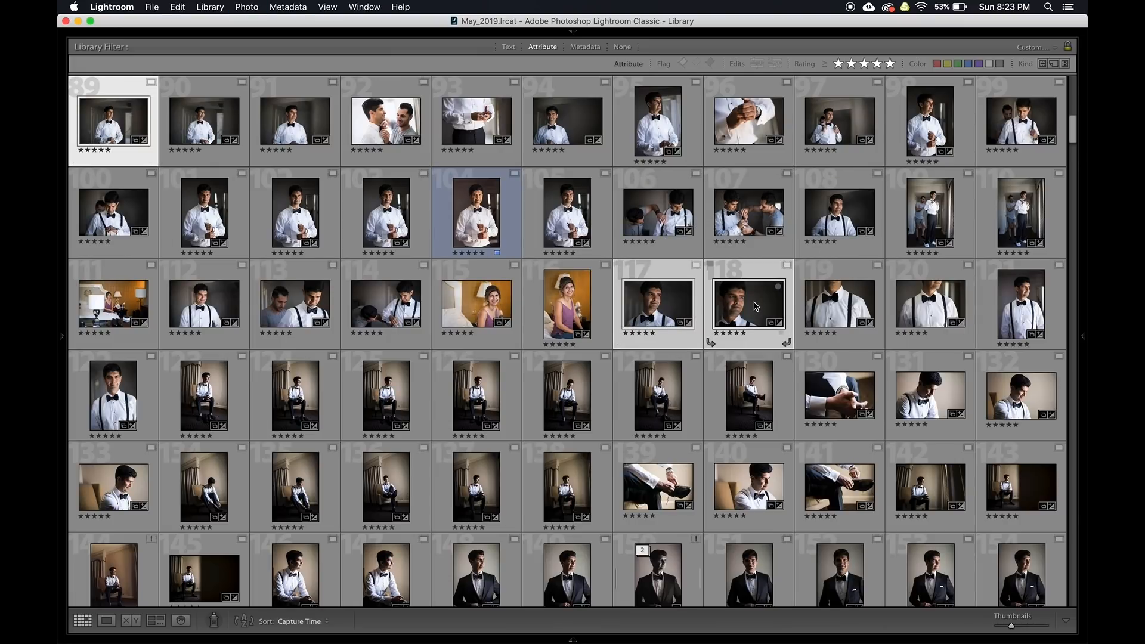
key("n")
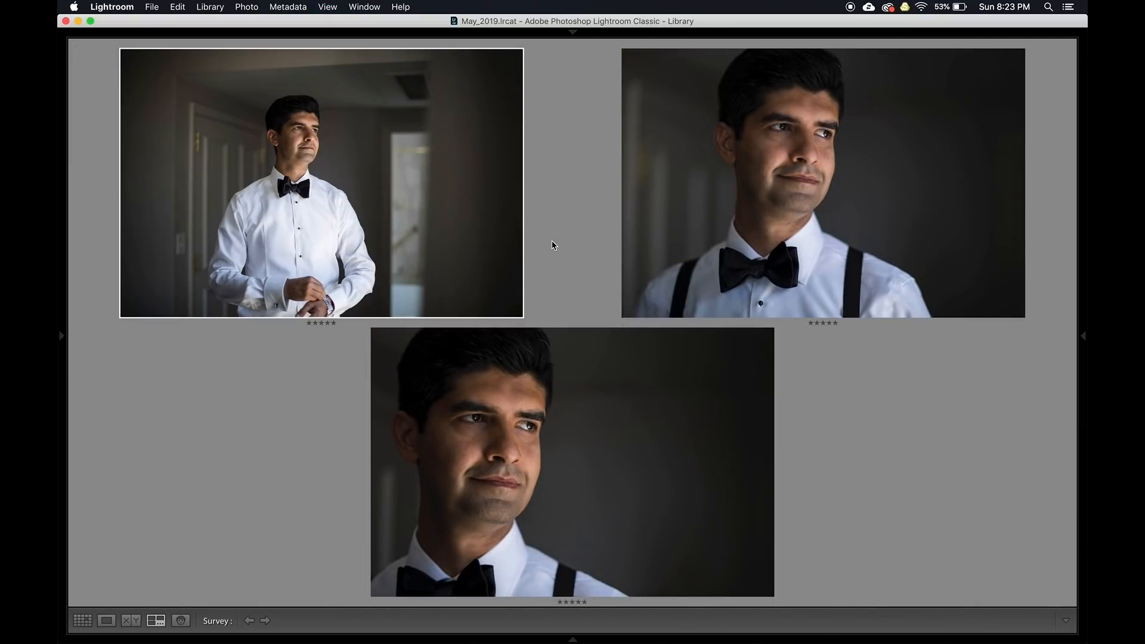
key("d")
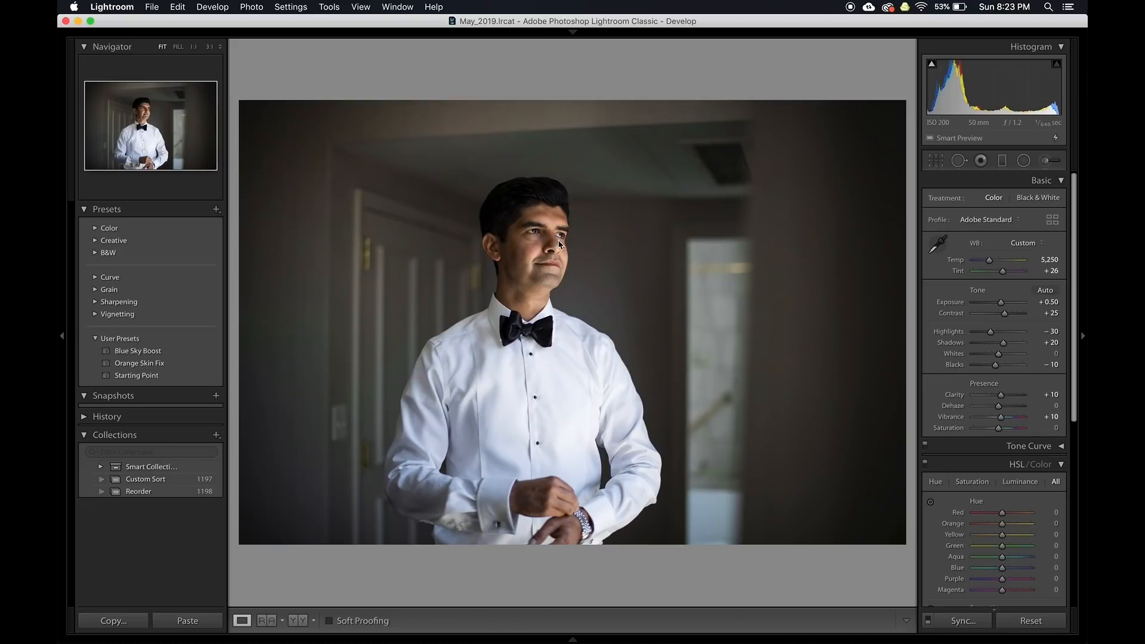
Step through the synced portraits, raising one's exposure to +0.44, then browse the grid for the monument kiss
key("Right")
key("Up")
key("Up")
key("Right")
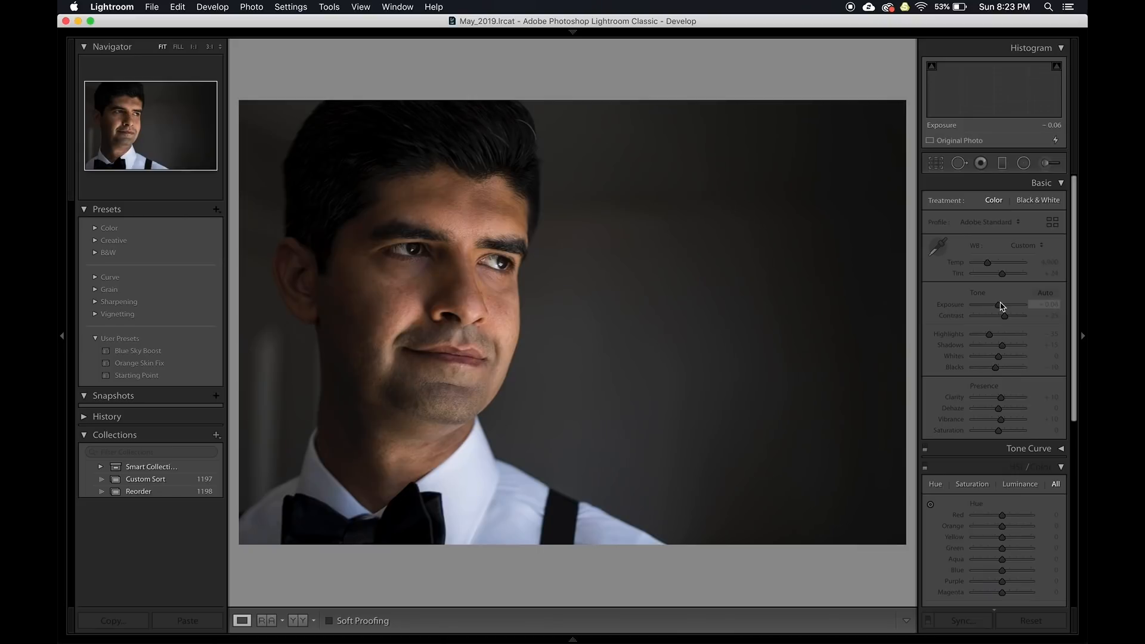
key("g")
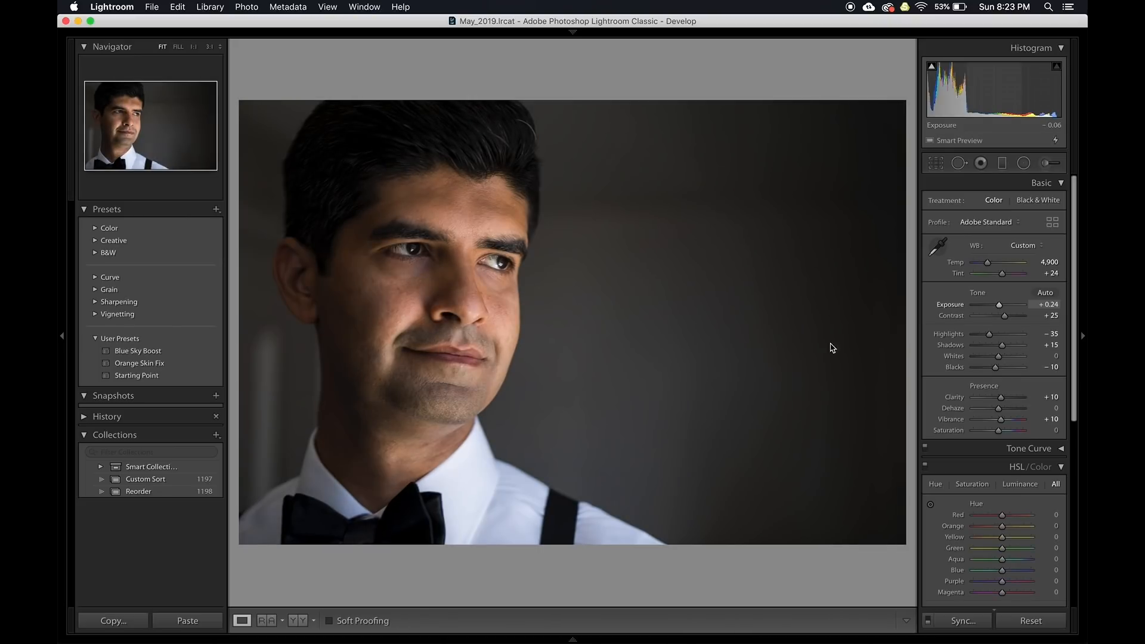
scroll(504, 359, "down", 5)
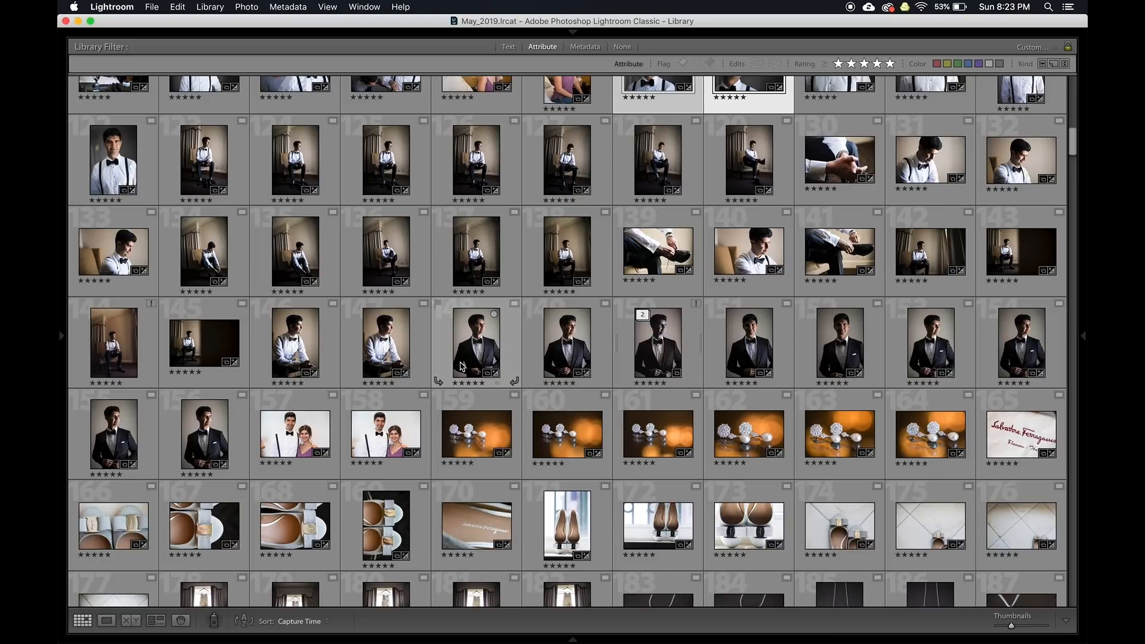
scroll(441, 270, "up", 5)
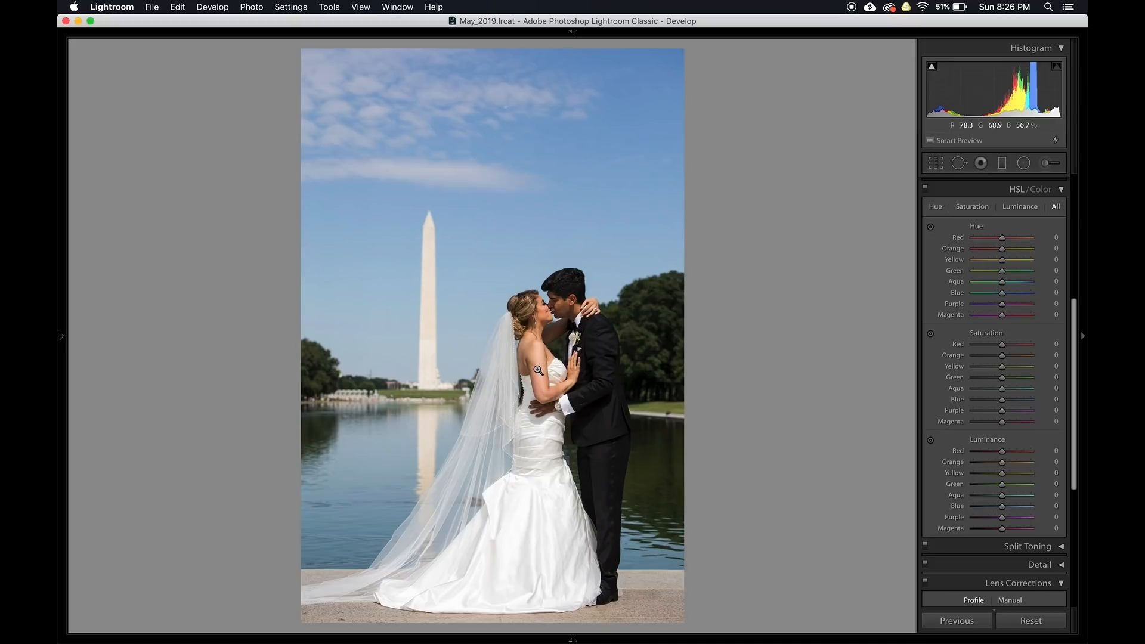
Use the saturation targeted tool to set sky Blue +18 and Orange skin −14, undoing a purple change
key("alt")
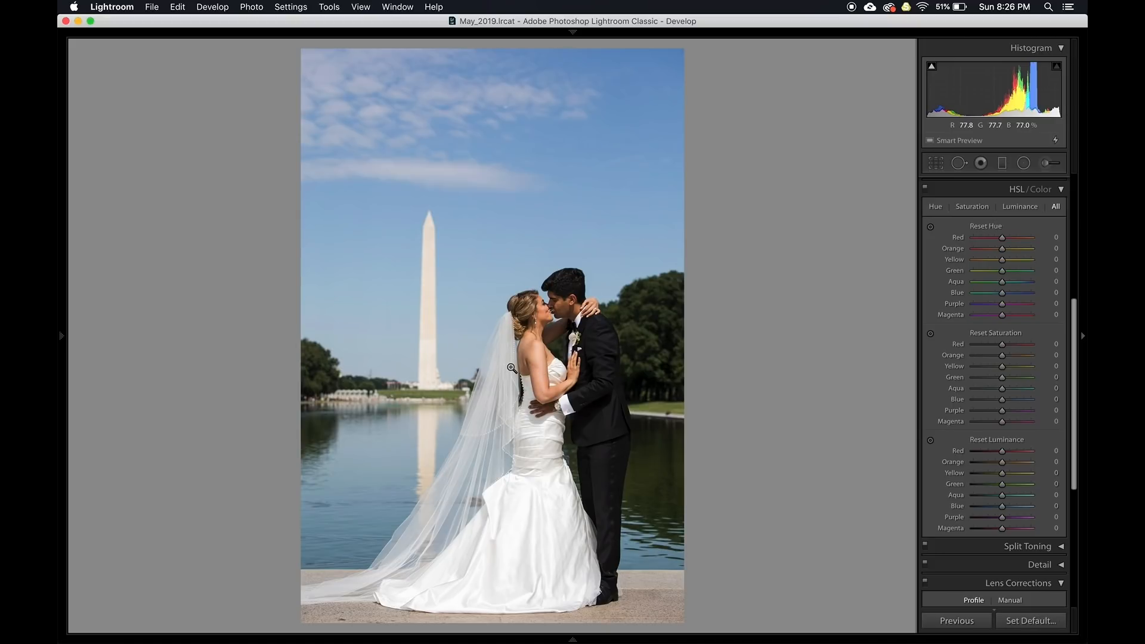
key("super+alt+shift+s")
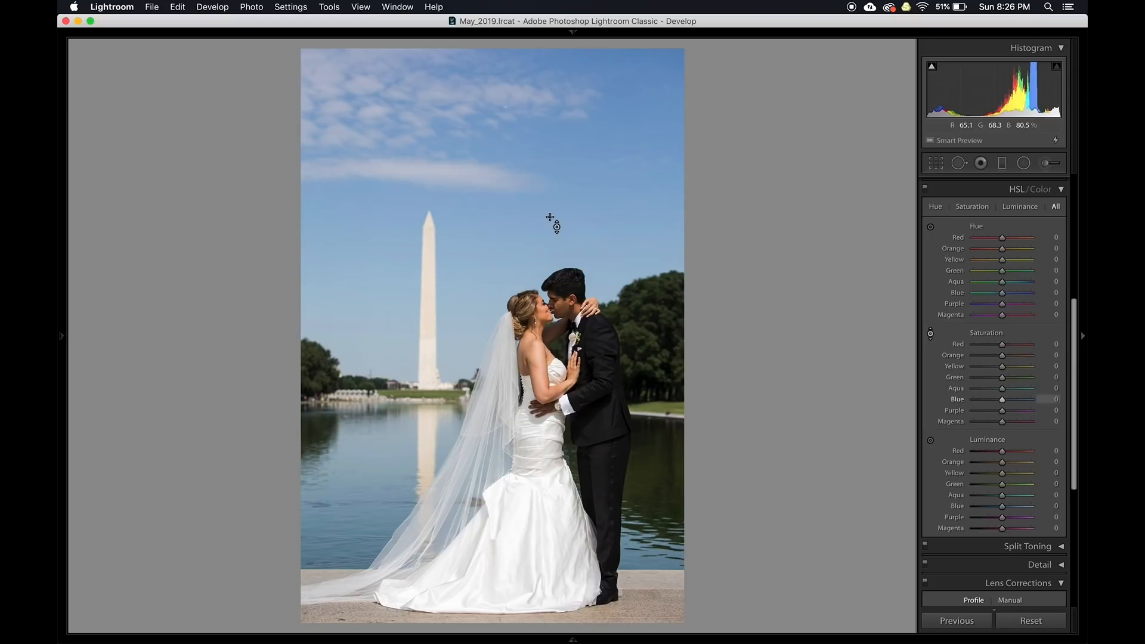
left_click_drag(562, 191, 562, 162)
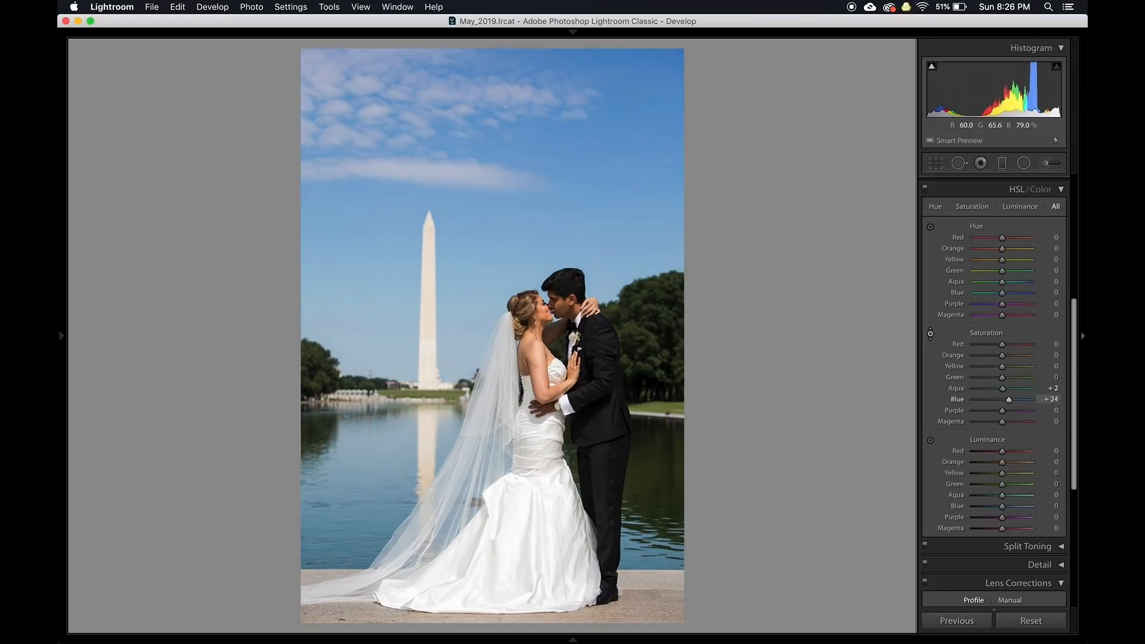
left_click_drag(562, 182, 562, 180)
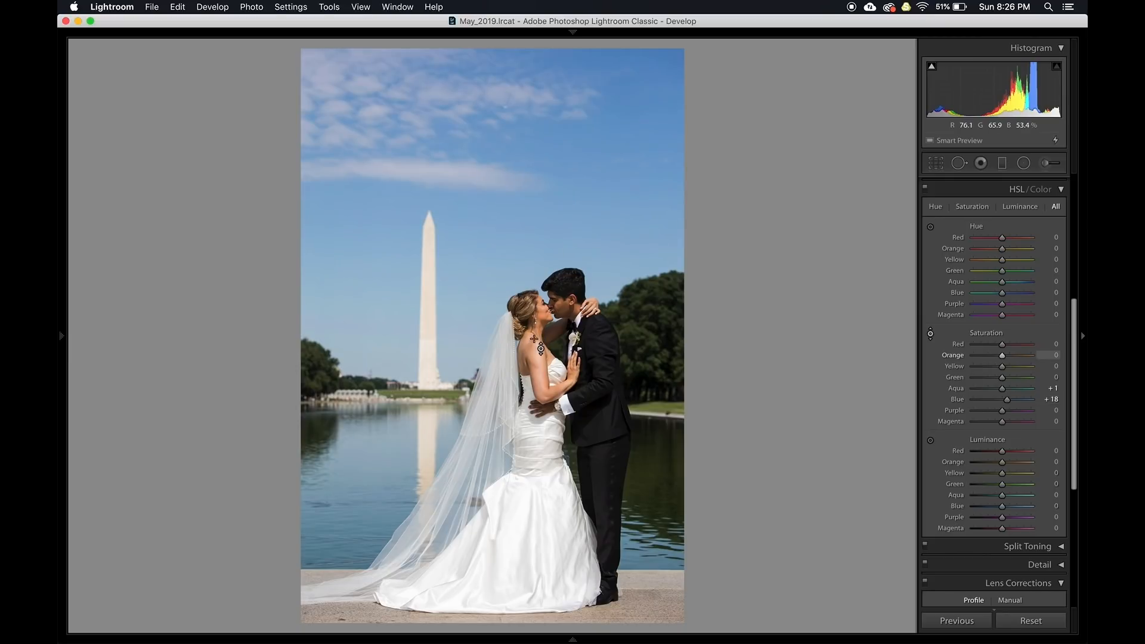
left_click_drag(541, 316, 540, 318)
left_click_drag(605, 372, 606, 429)
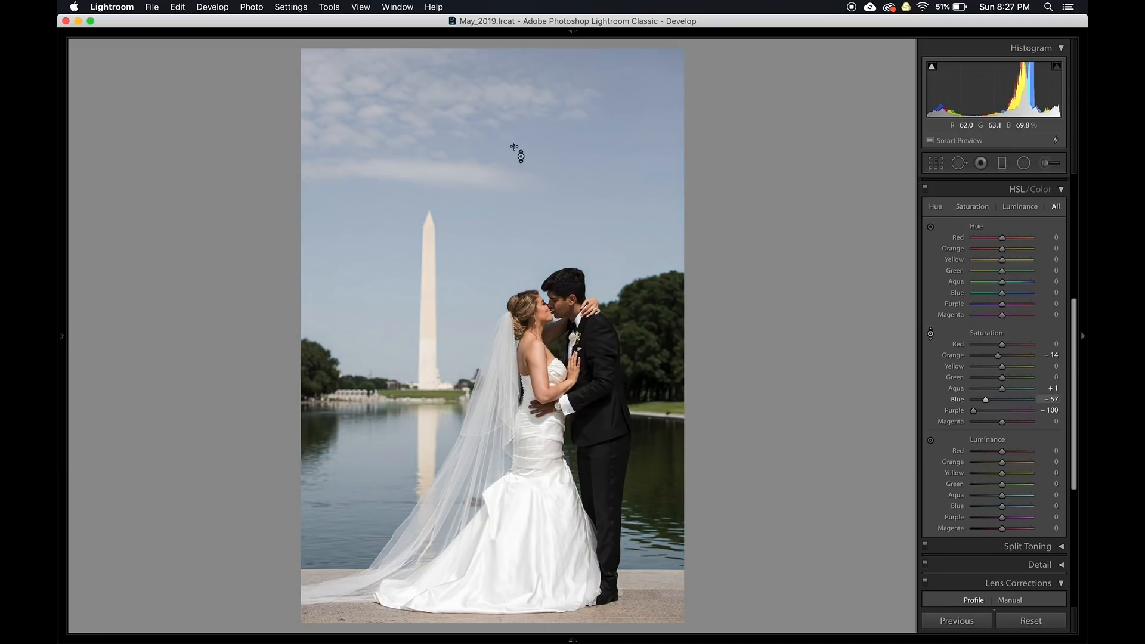
key("super+z")
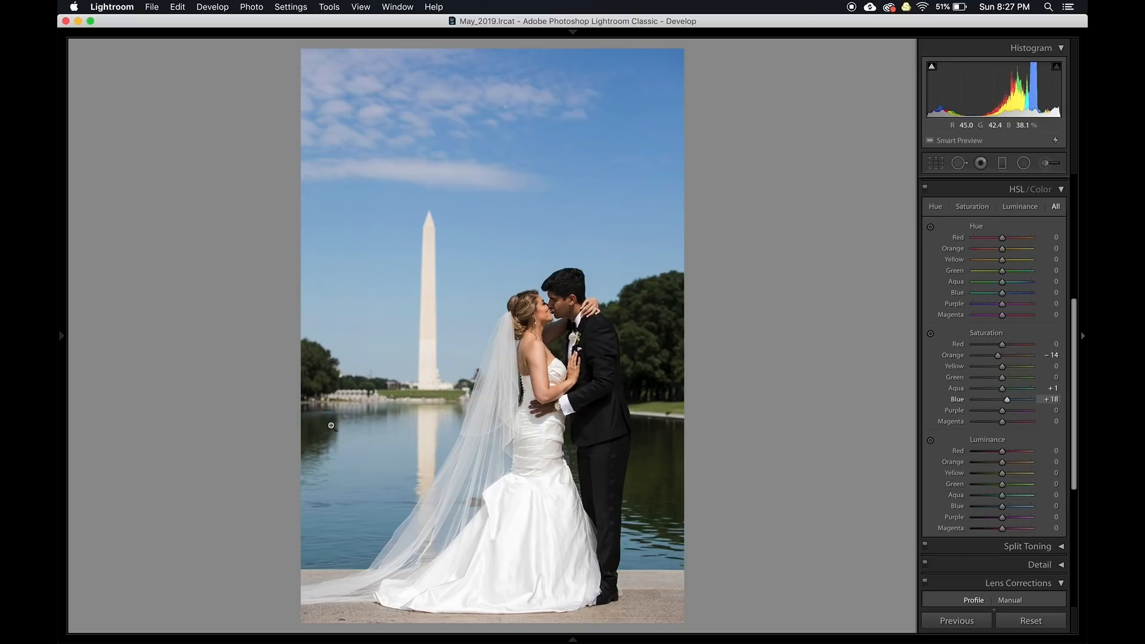
Boost the grass saturation and brighten the green foliage with the luminance targeted tool
key("super+alt+shift+s")
left_click_drag(444, 397, 445, 391)
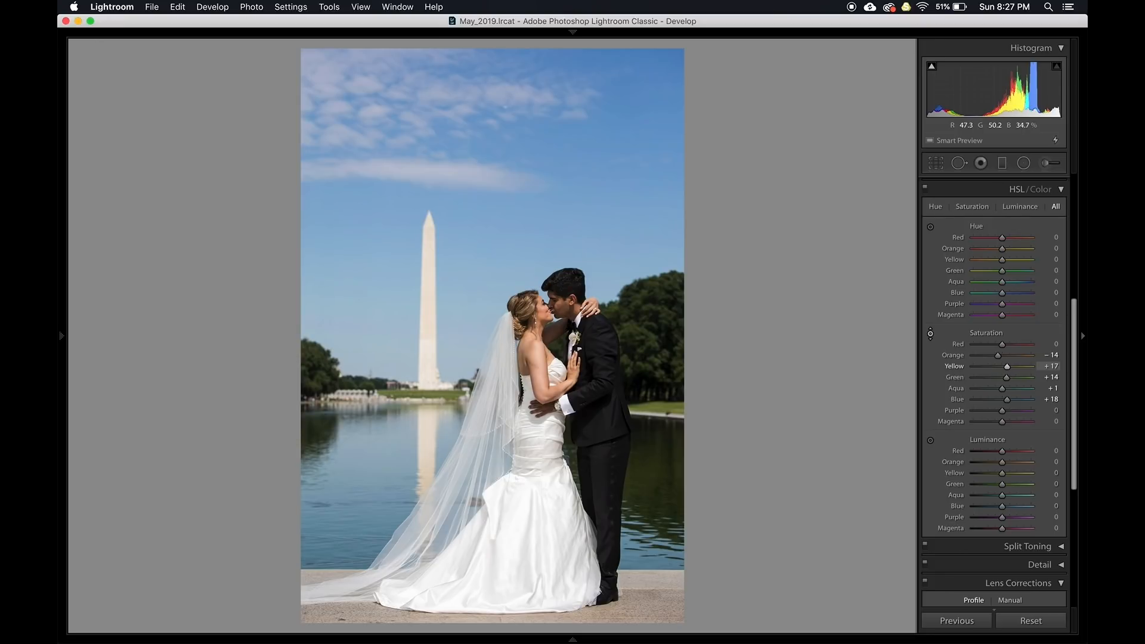
key("super+alt+shift+l")
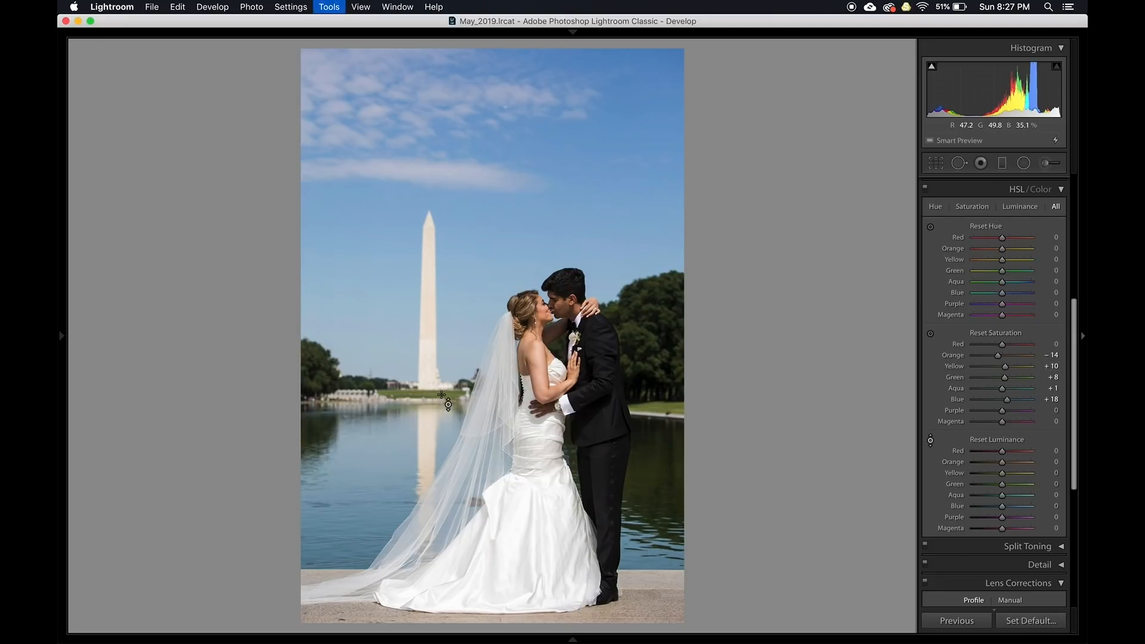
left_click_drag(647, 357, 662, 322)
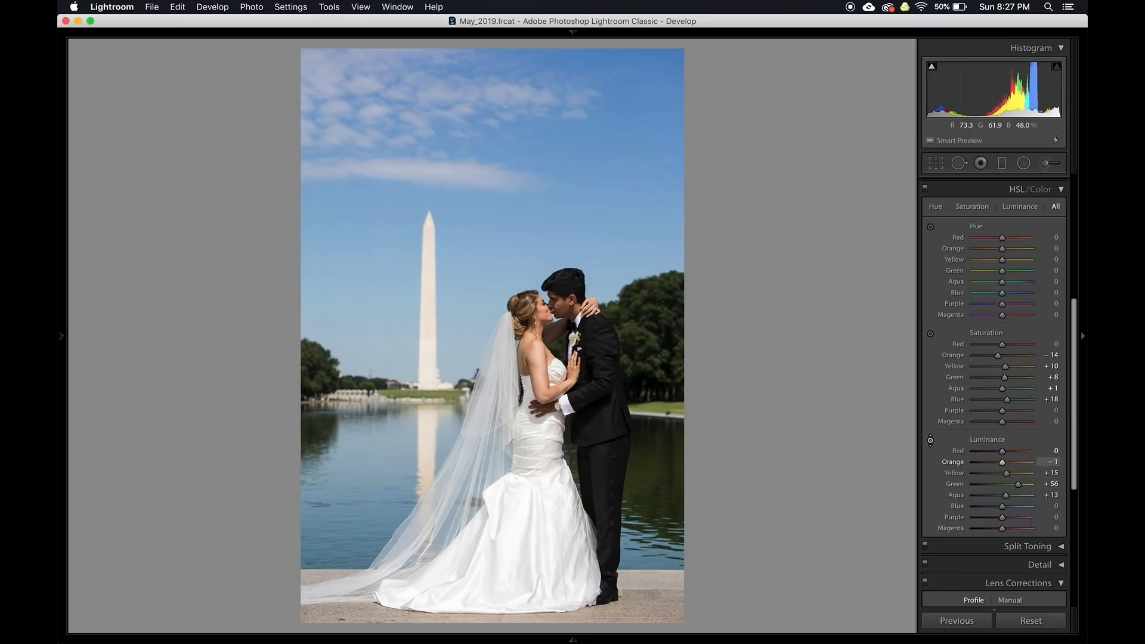
Toggle the HSL adjustments off and on to compare the edit with the original
left_click(925, 188)
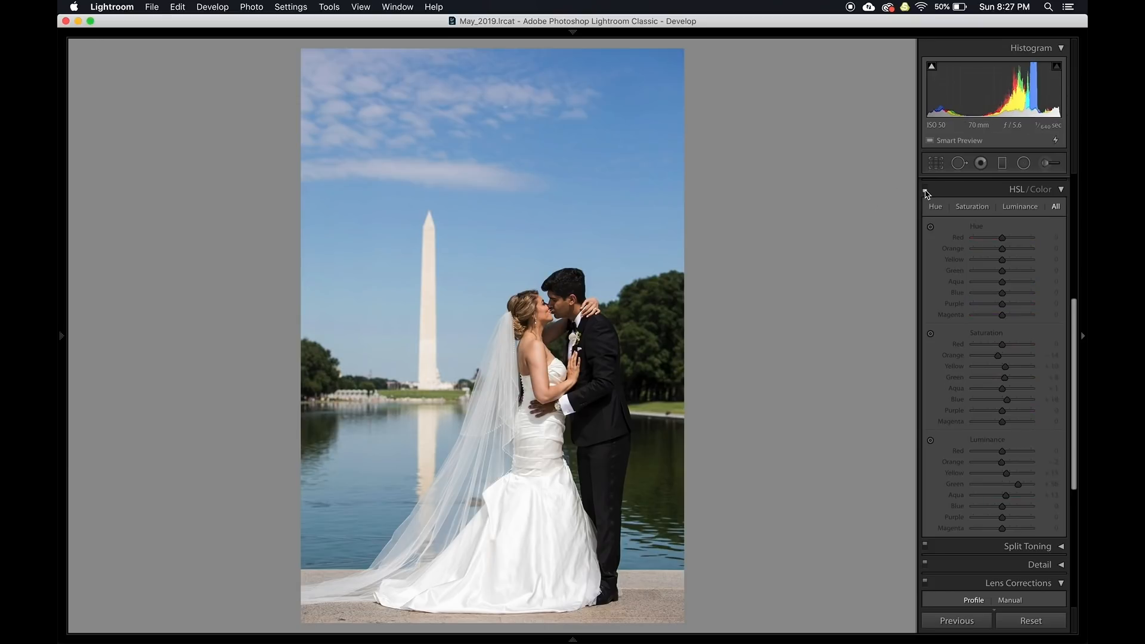
left_click(925, 188)
left_click(925, 188)
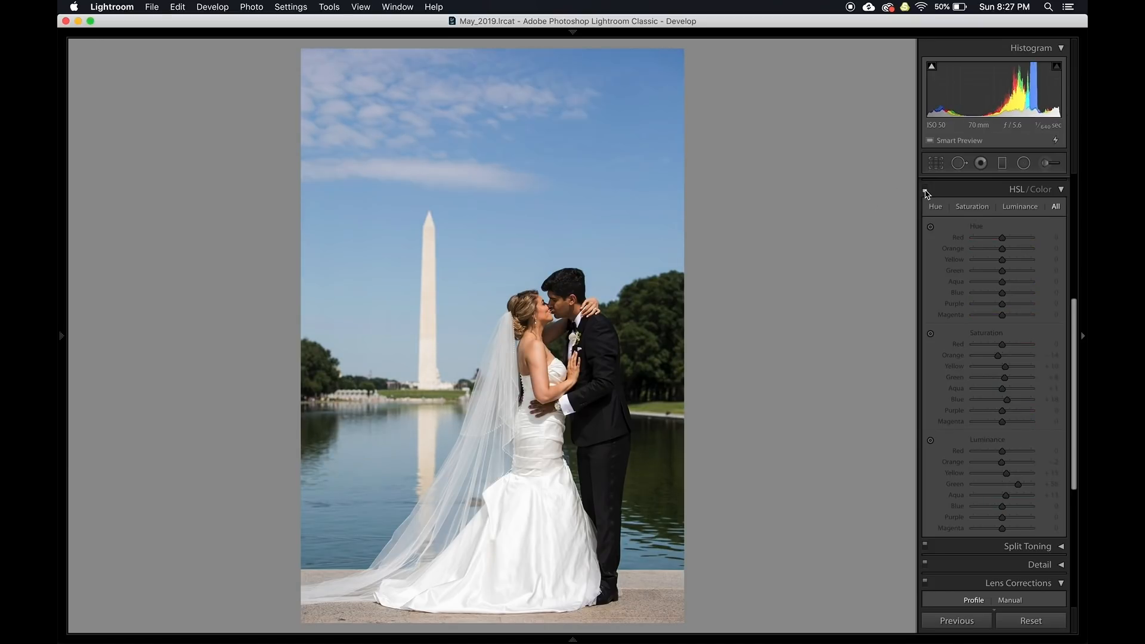
left_click(924, 188)
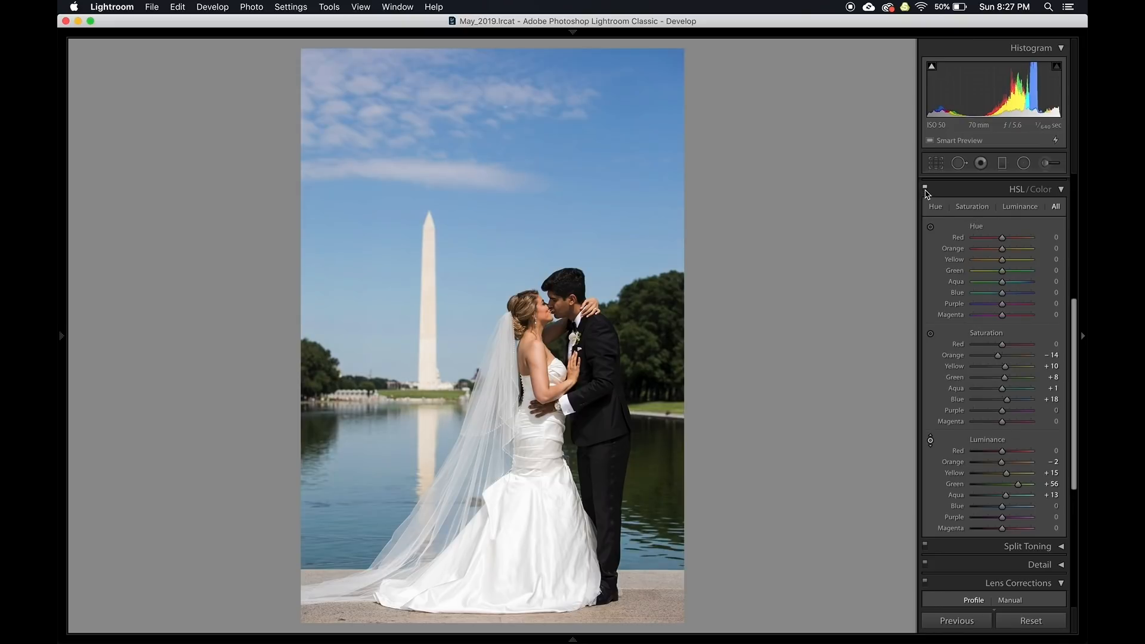
Adjust the sky's Blue luminance with the targeted tool, checking it zoomed in, and settle at −6
left_click_drag(593, 145, 592, 164)
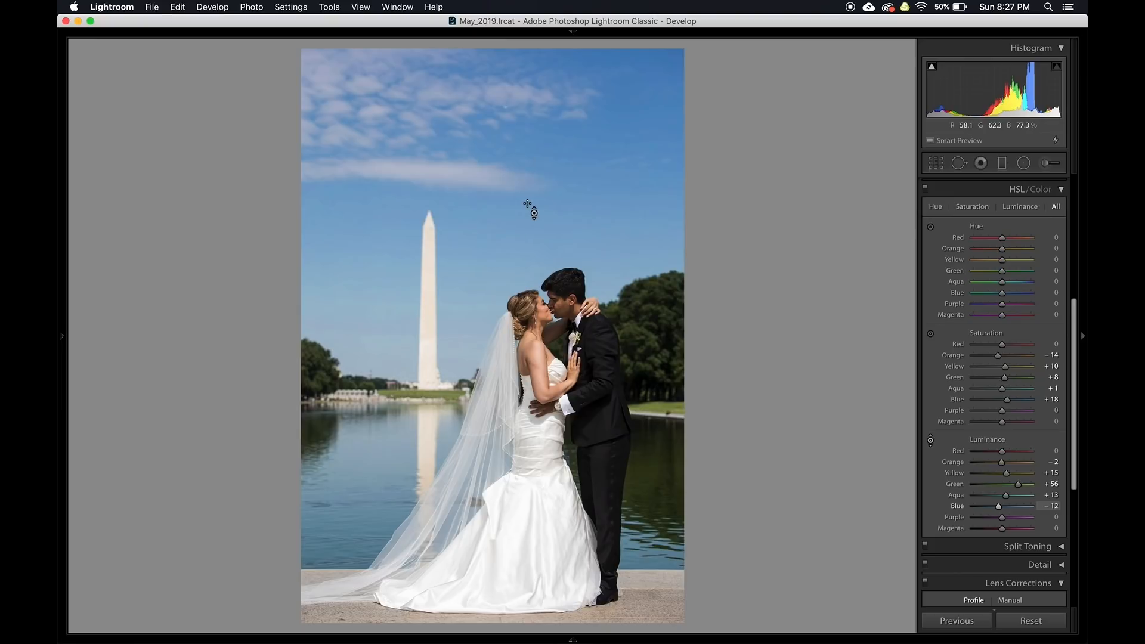
key("z")
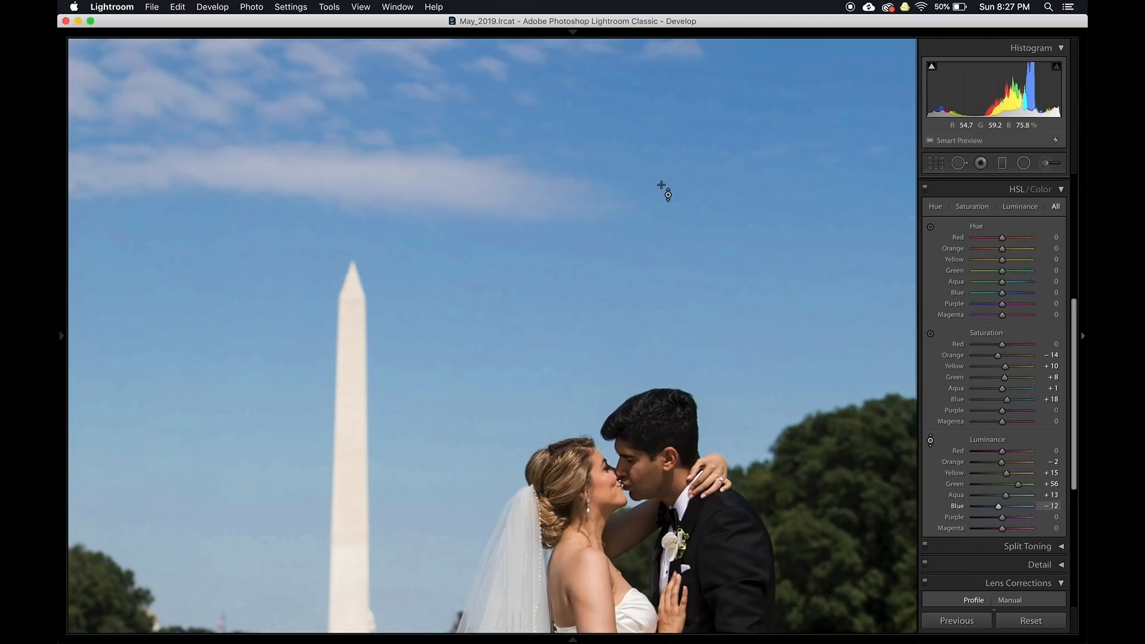
key("z")
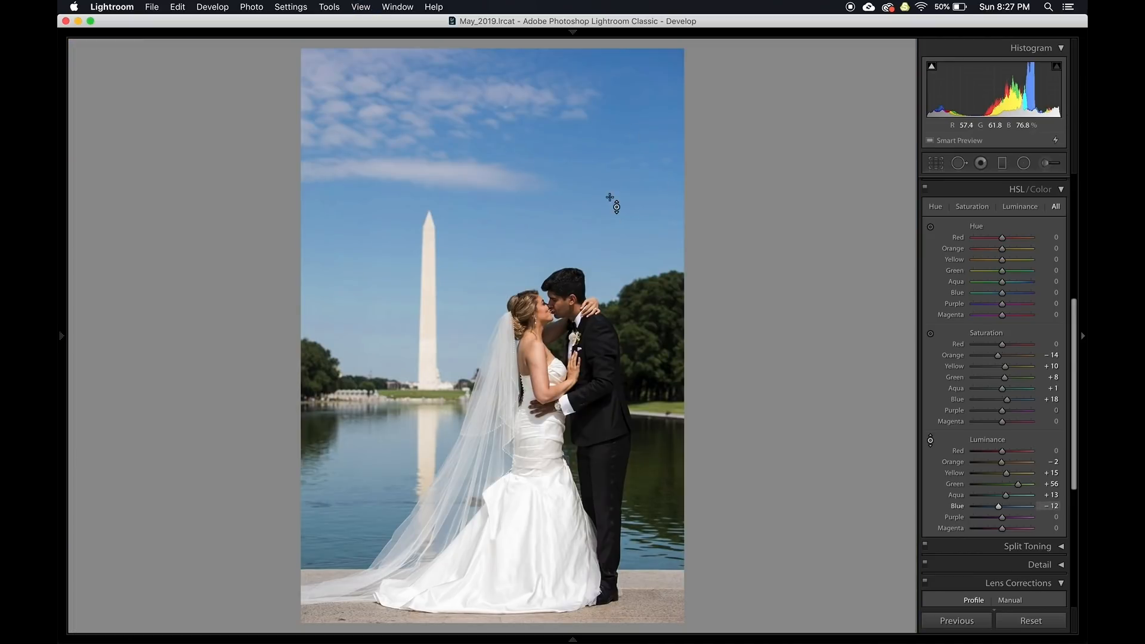
left_click_drag(600, 113, 600, 103)
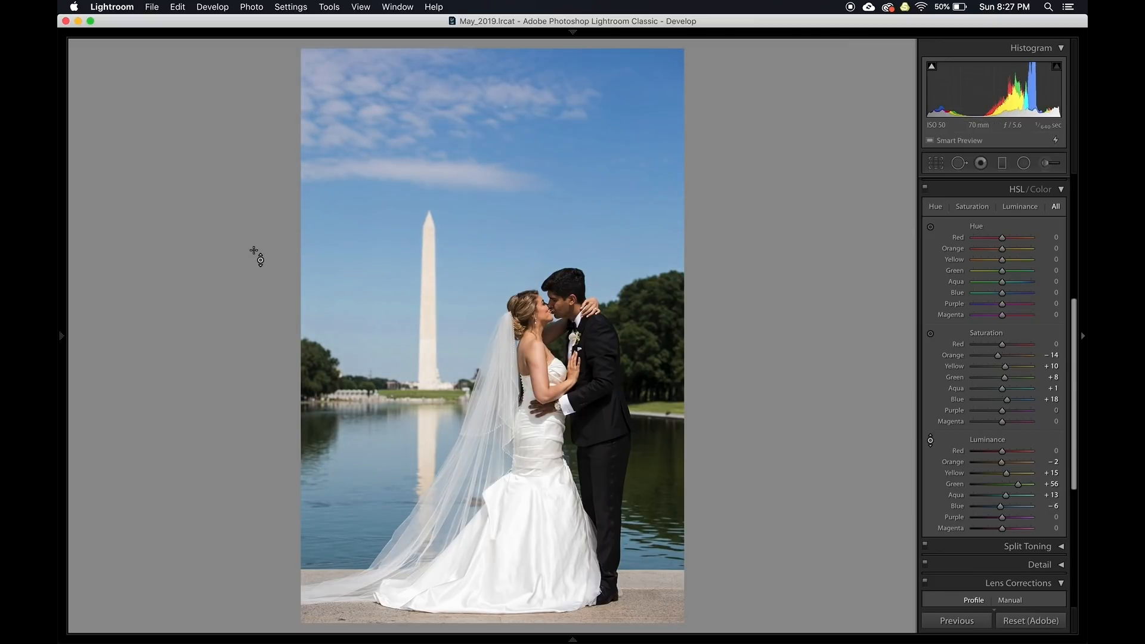
Hide and restore the side panels, then go back to the Library grid
key("Tab")
key("shift+Tab")
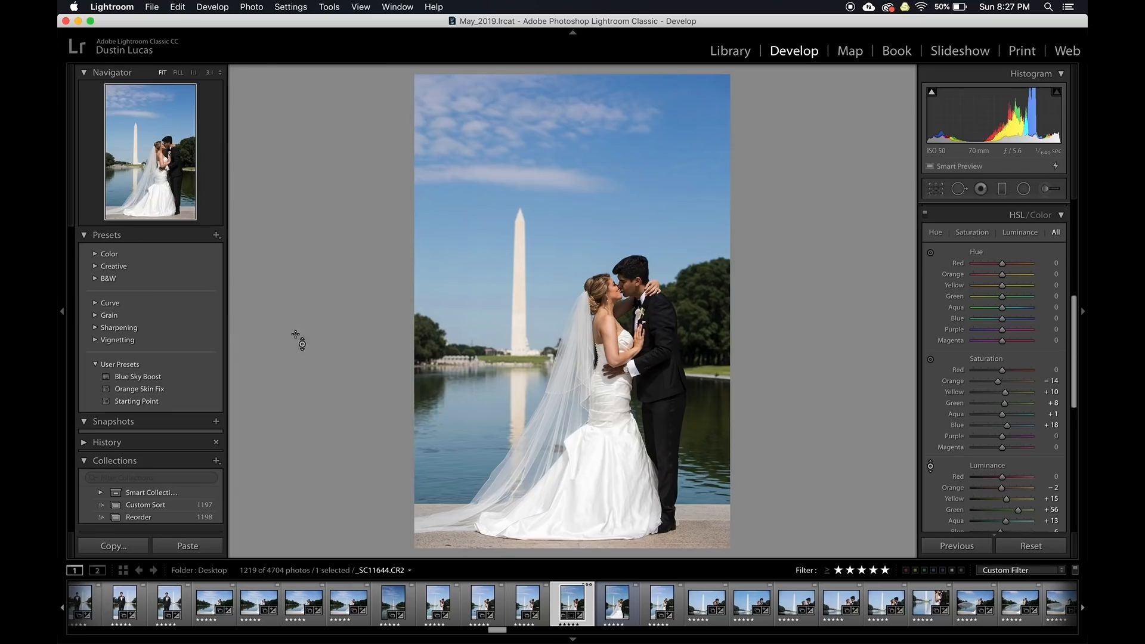
key("g")
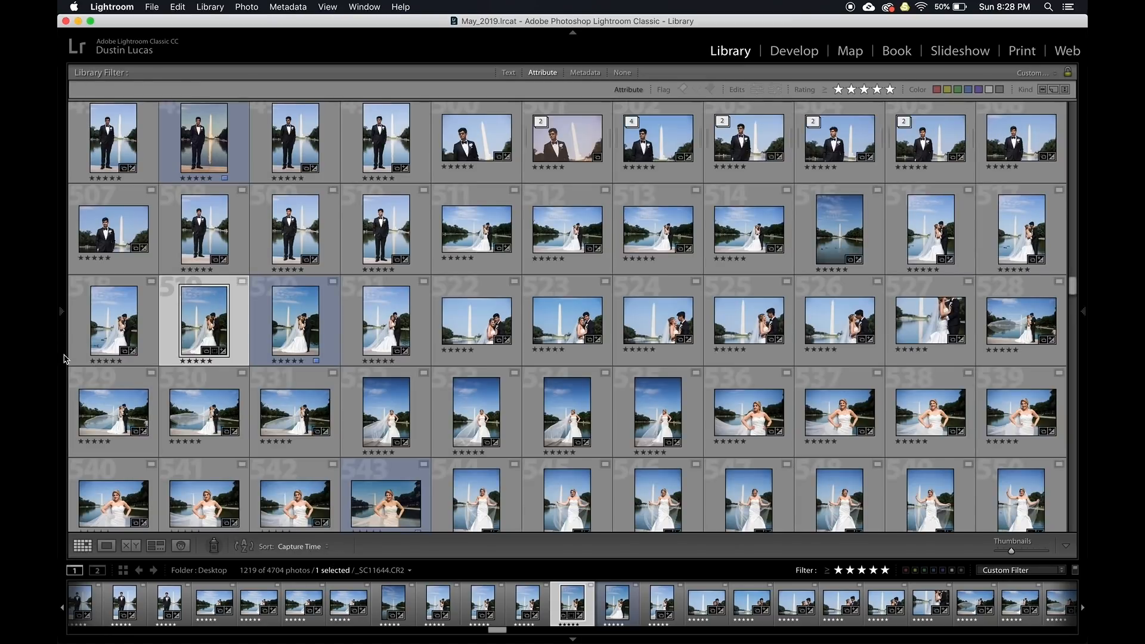
Dock the folder list and start Find Missing Folder on Raw_Originals
key("shift+Tab")
mouse_move(64, 359)
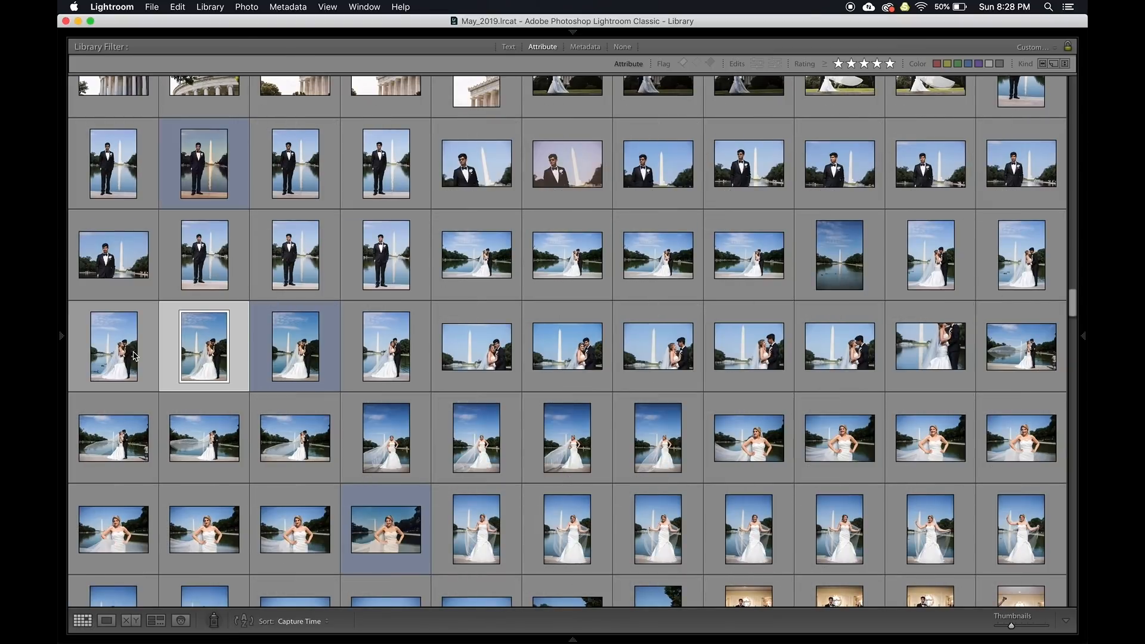
mouse_move(60, 338)
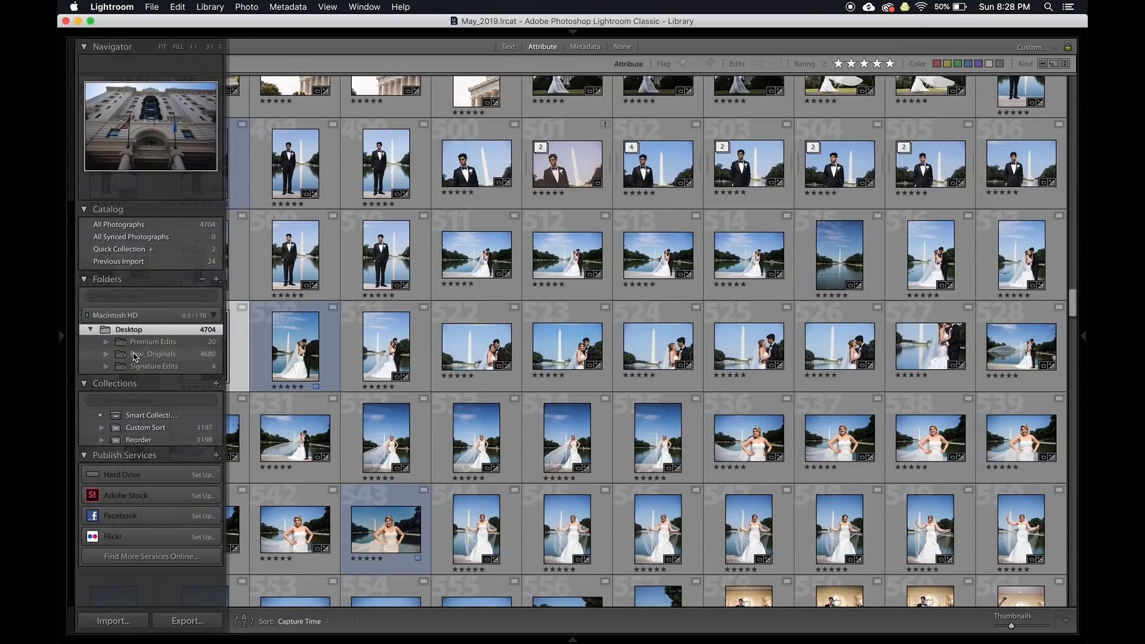
left_click(62, 336)
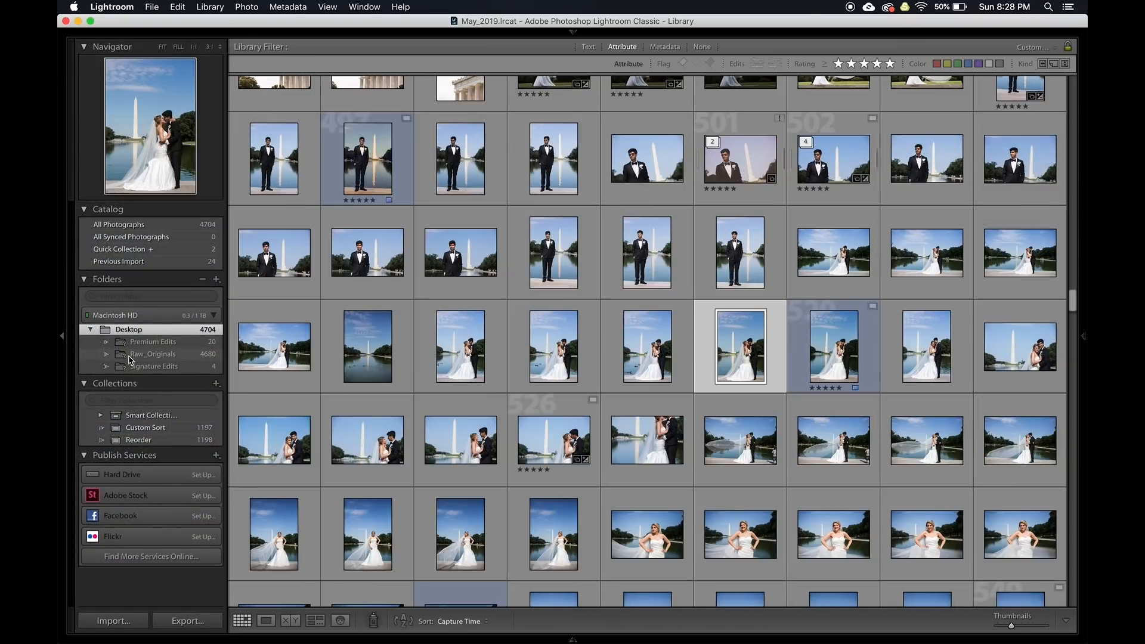
right_click(140, 357)
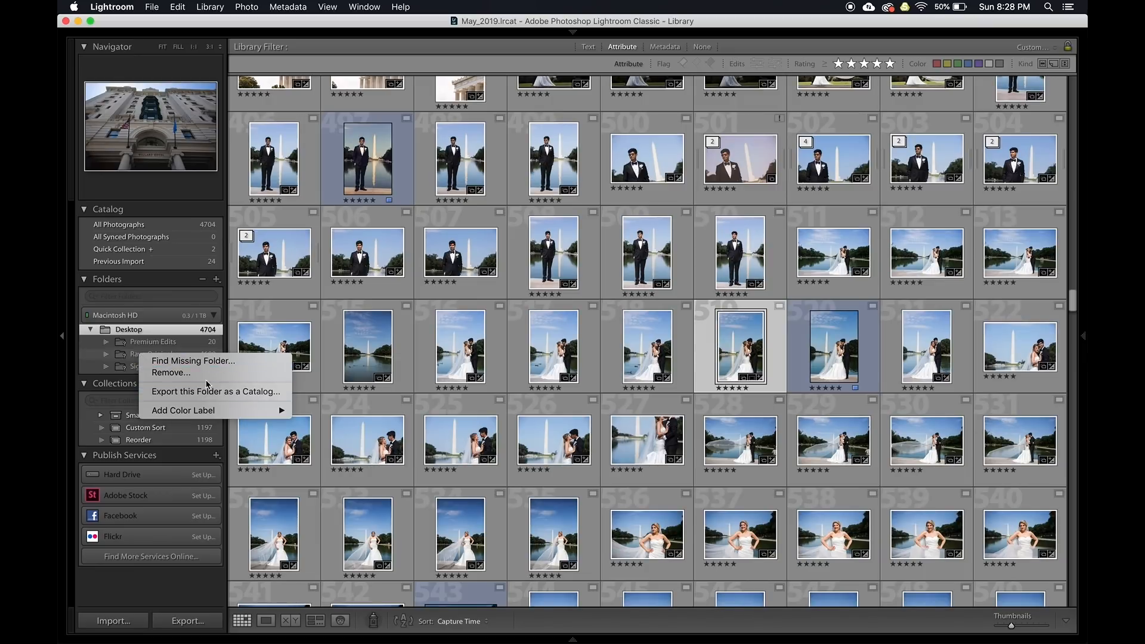
left_click(206, 364)
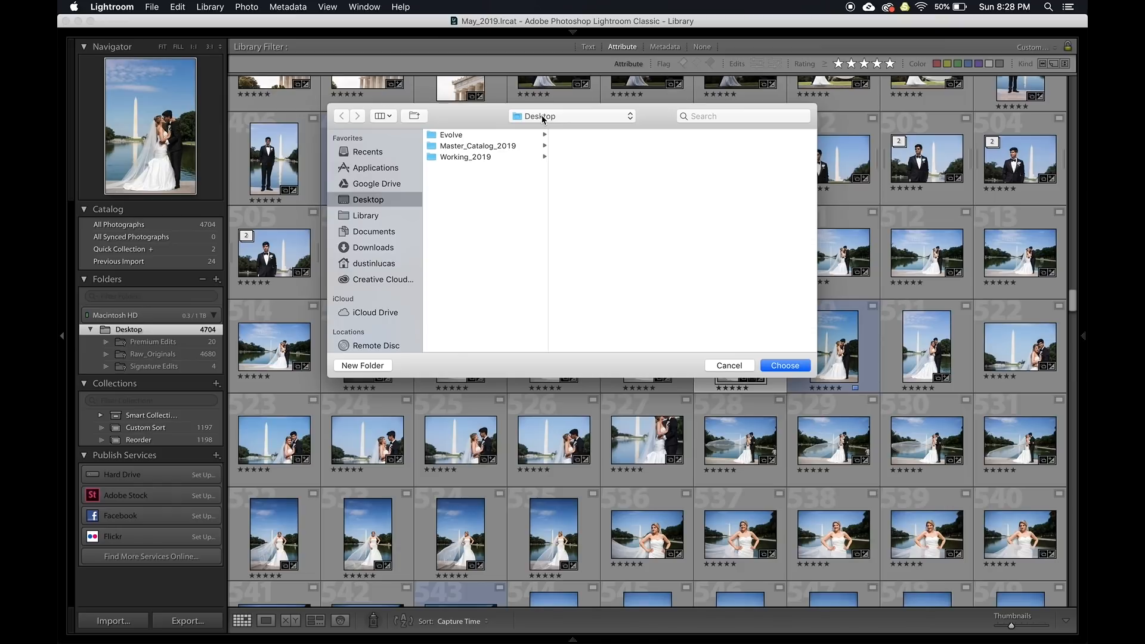
Browse Documents > #PERSONAL WORK > Shutter Magazine > 2019 > 05May and pick 03_Originals
left_click(374, 231)
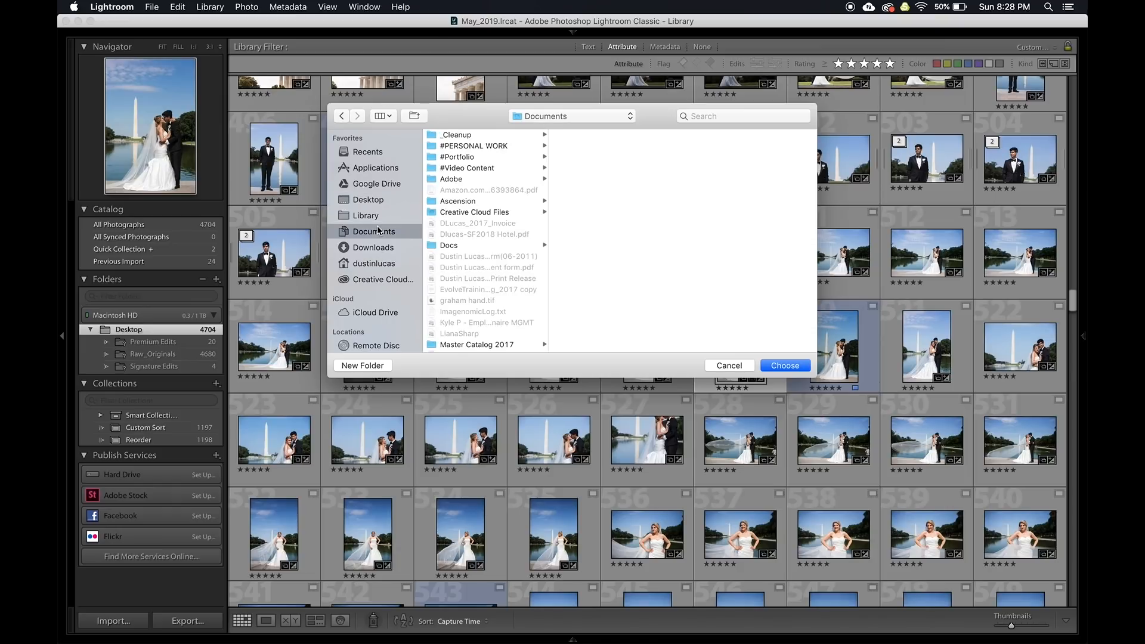
left_click(486, 145)
left_click(585, 255)
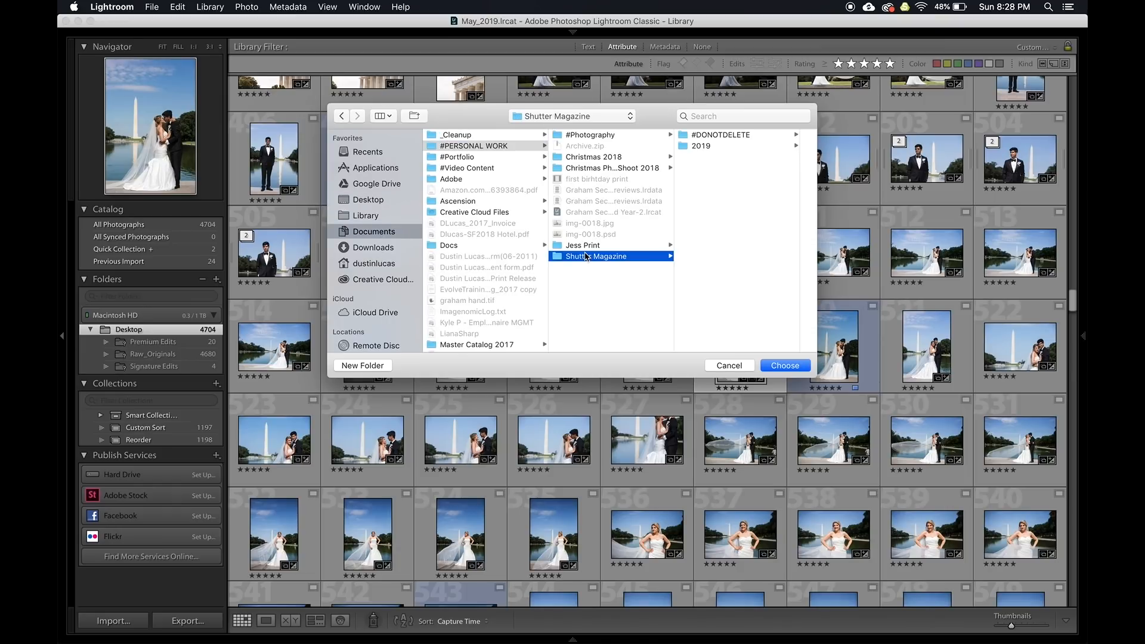
key("Right")
key("Down")
key("Right")
key("Down")
key("Down")
key("Down")
key("Down")
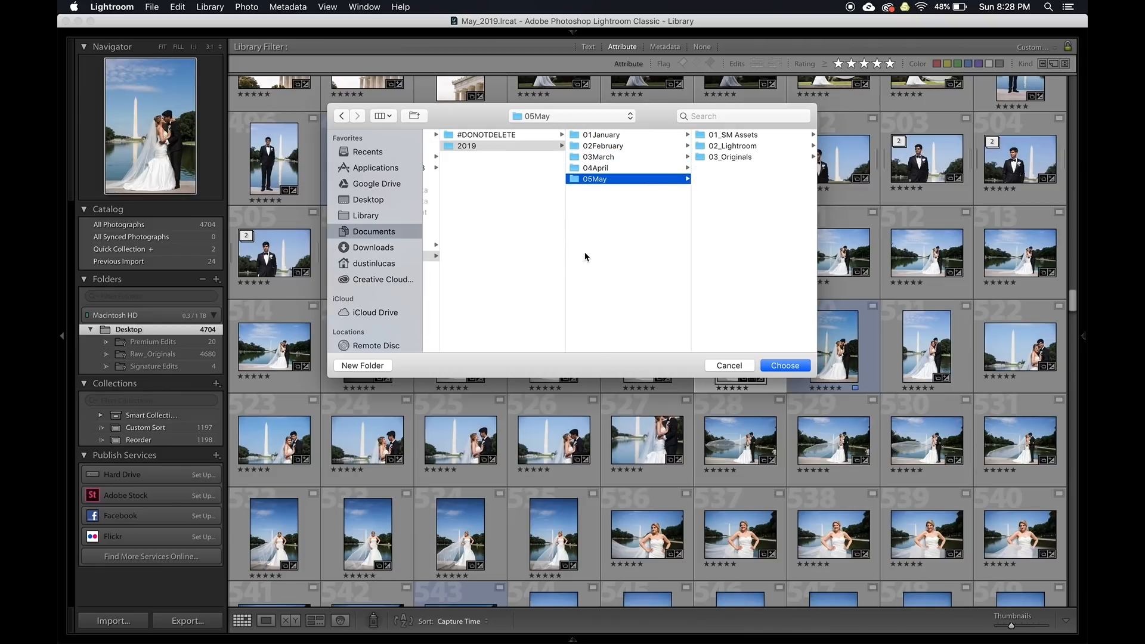
key("Right")
key("Down")
key("Down")
key("Right")
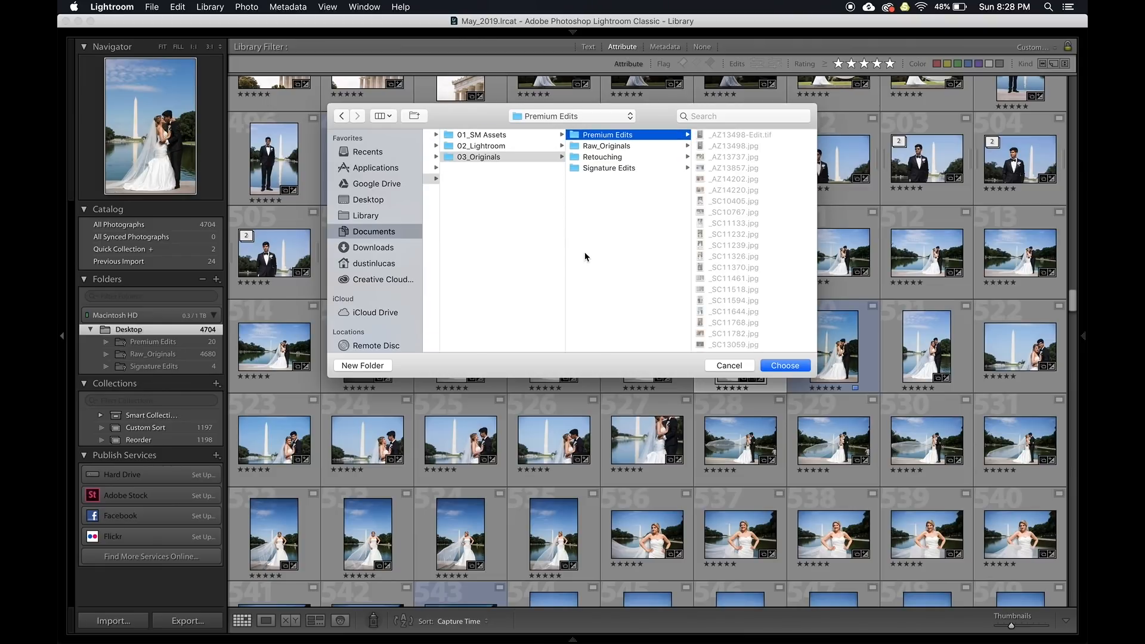
key("Left")
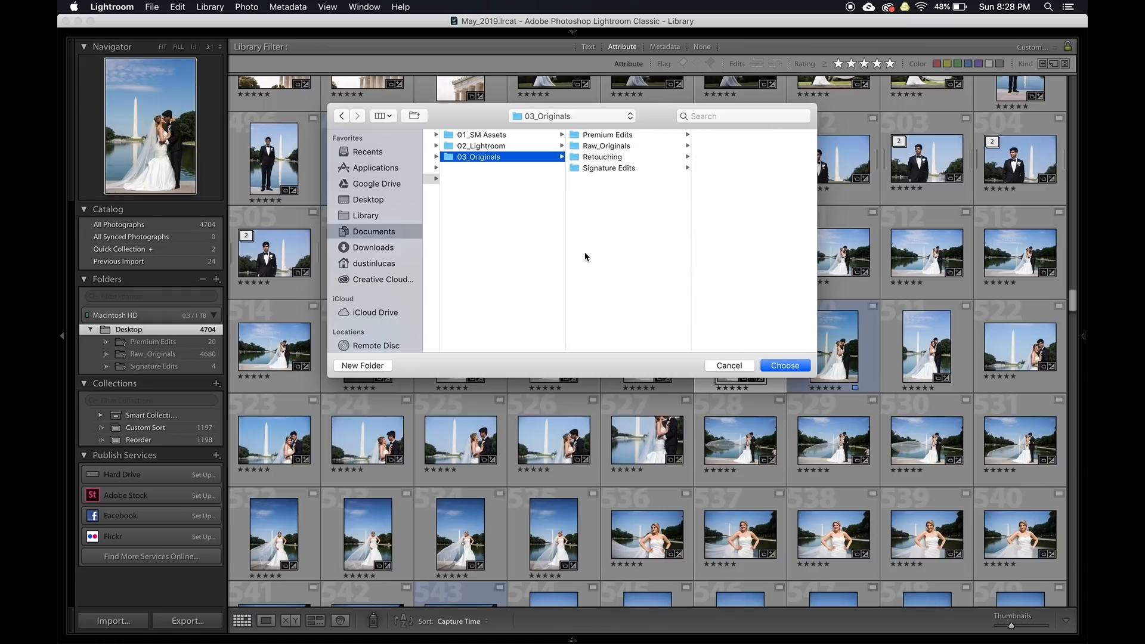
left_click(779, 367)
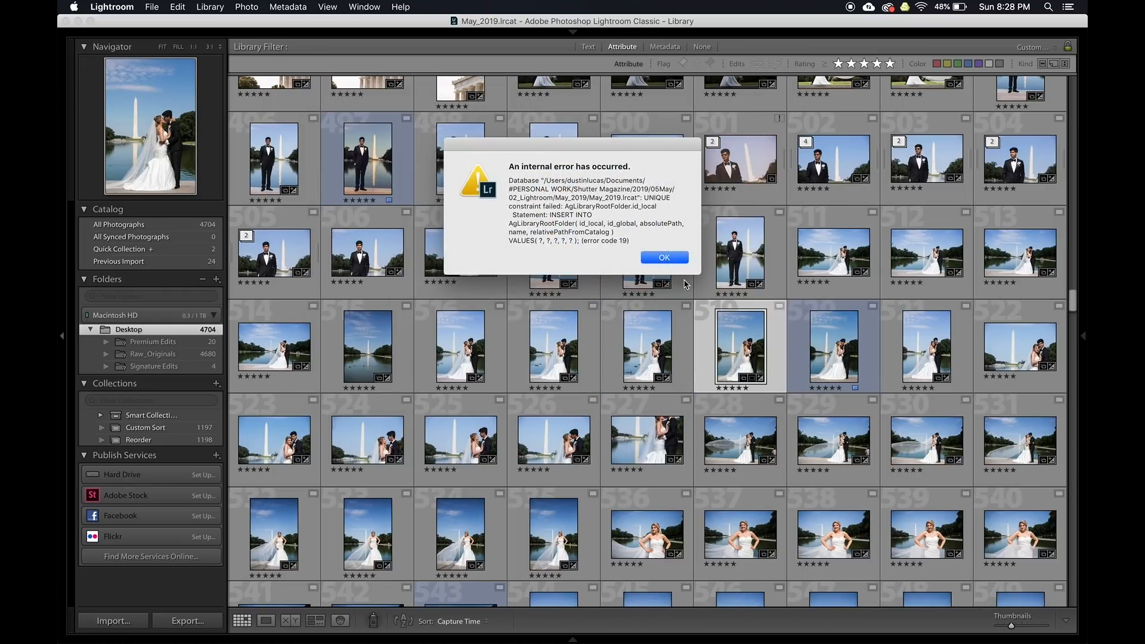
Dismiss the error and relink Raw_Originals to the Raw_Originals folder inside 03_Originals
left_click(674, 261)
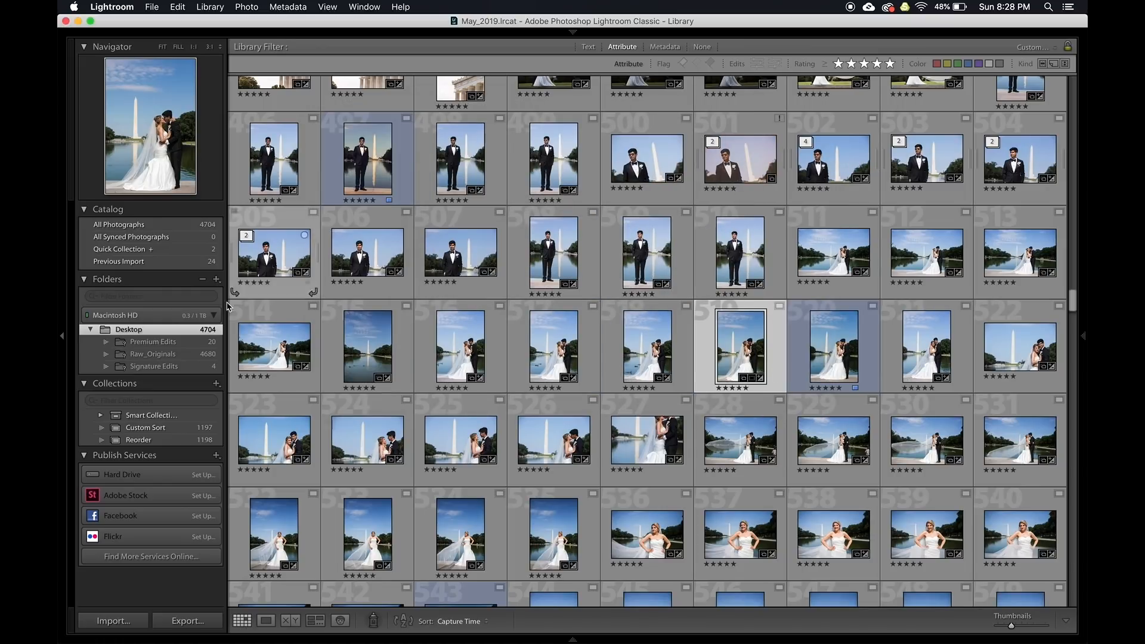
left_click(143, 355)
right_click(162, 355)
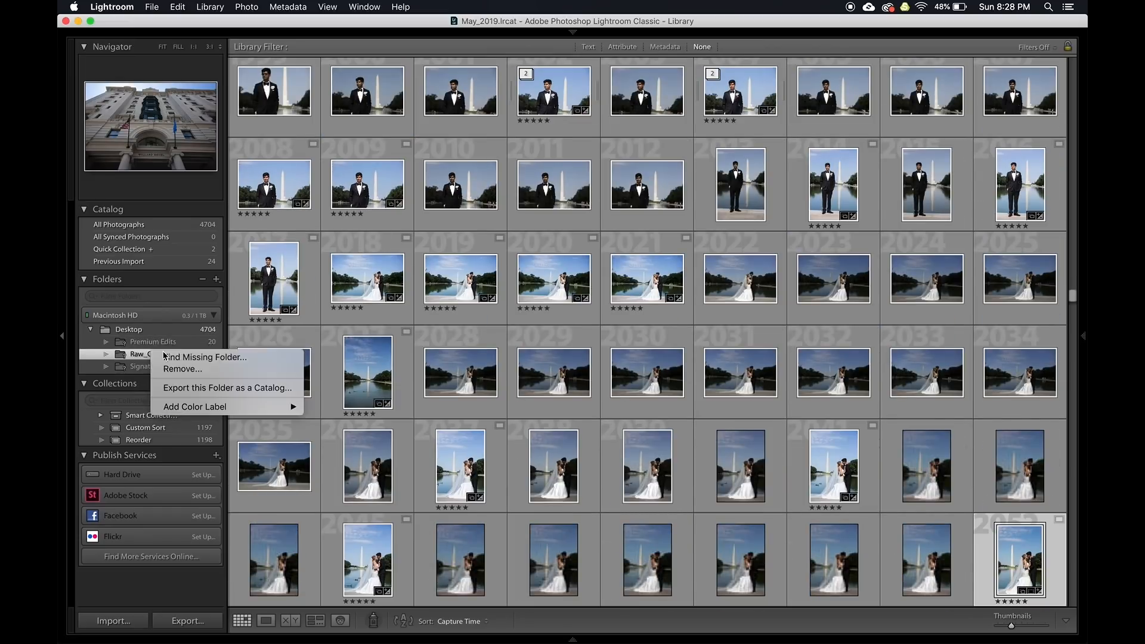
left_click(167, 356)
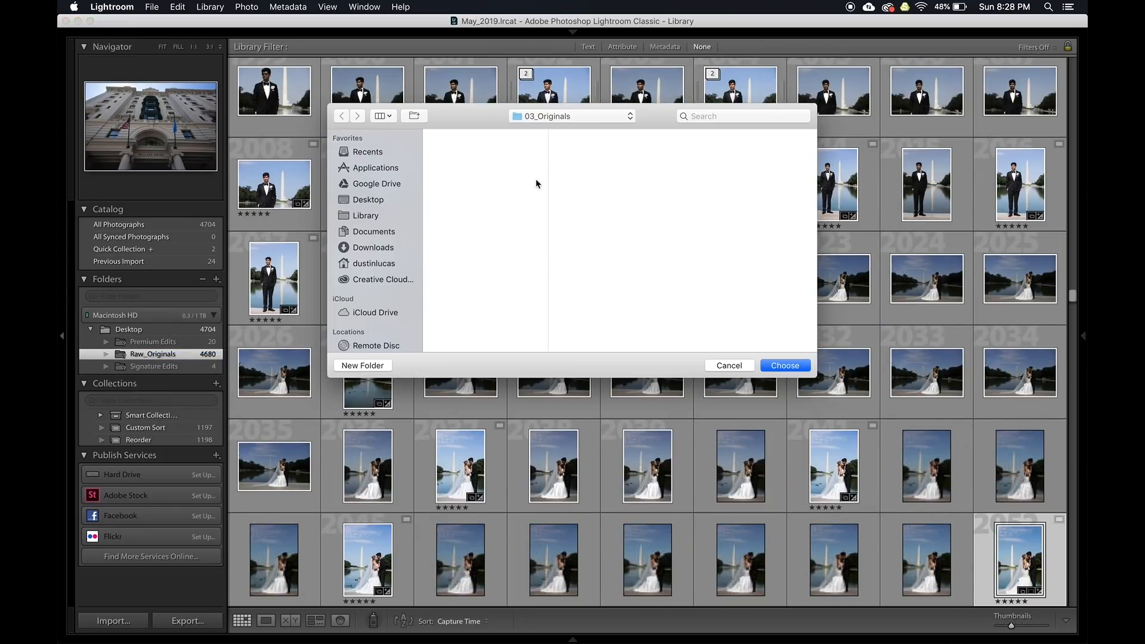
left_click(528, 146)
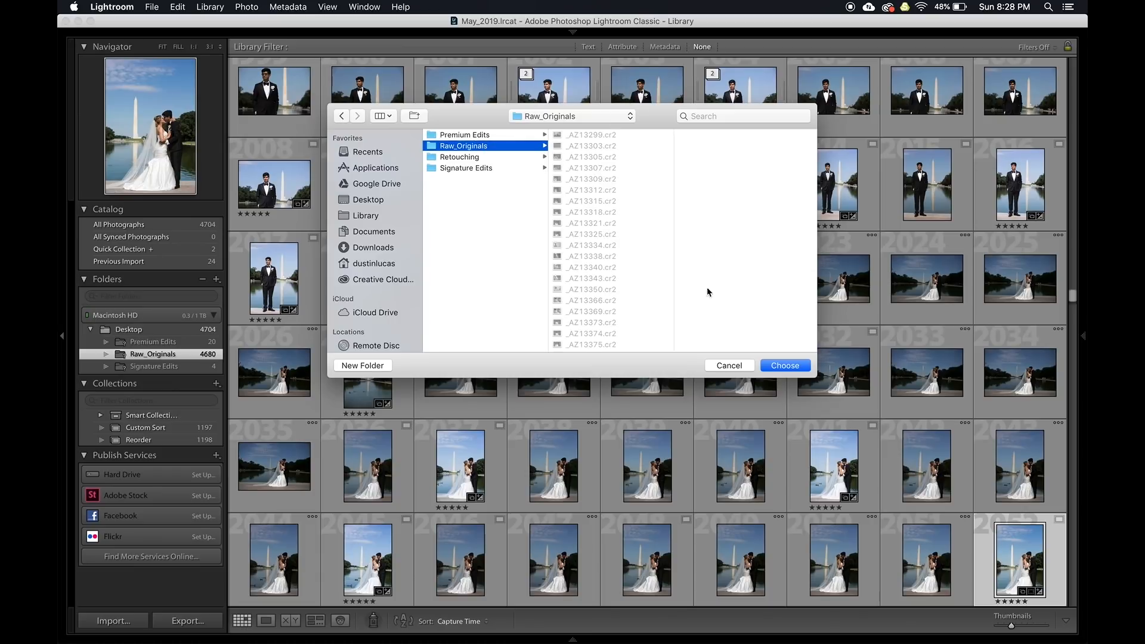
left_click(800, 365)
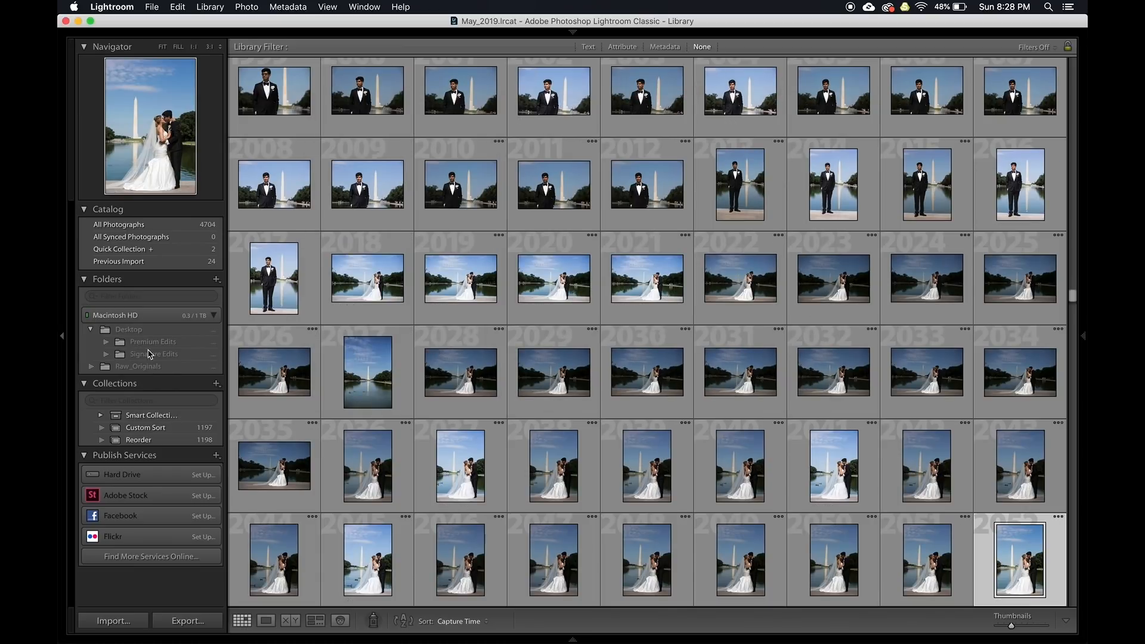
Show Raw_Originals with the Attribute filter, then inspect the first photo's sky at 1:1
left_click(126, 369)
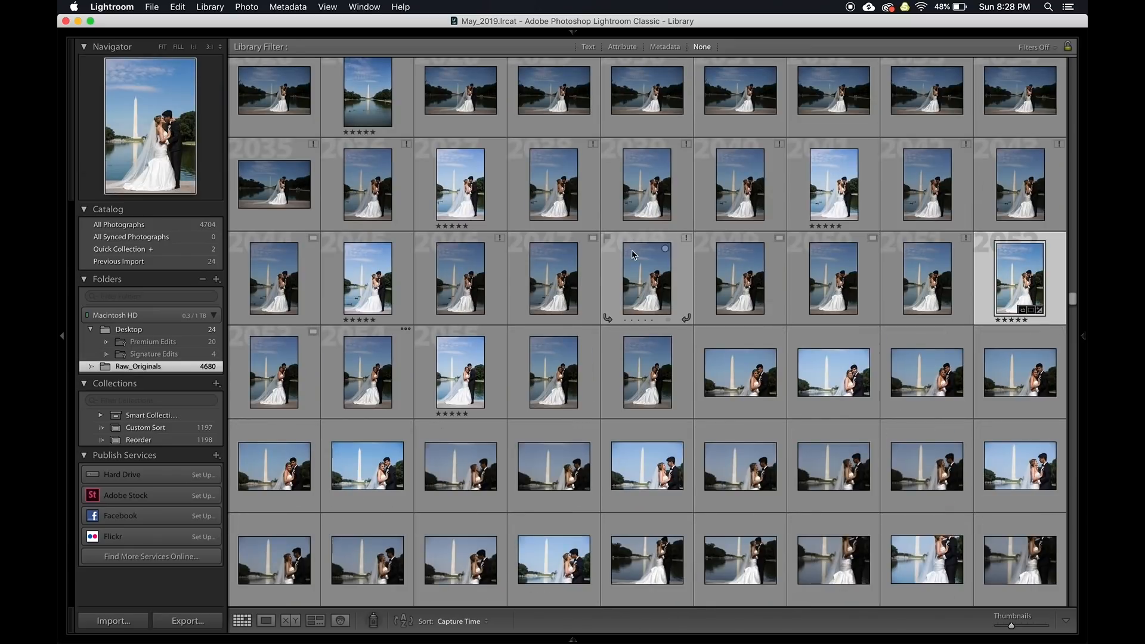
left_click(622, 47)
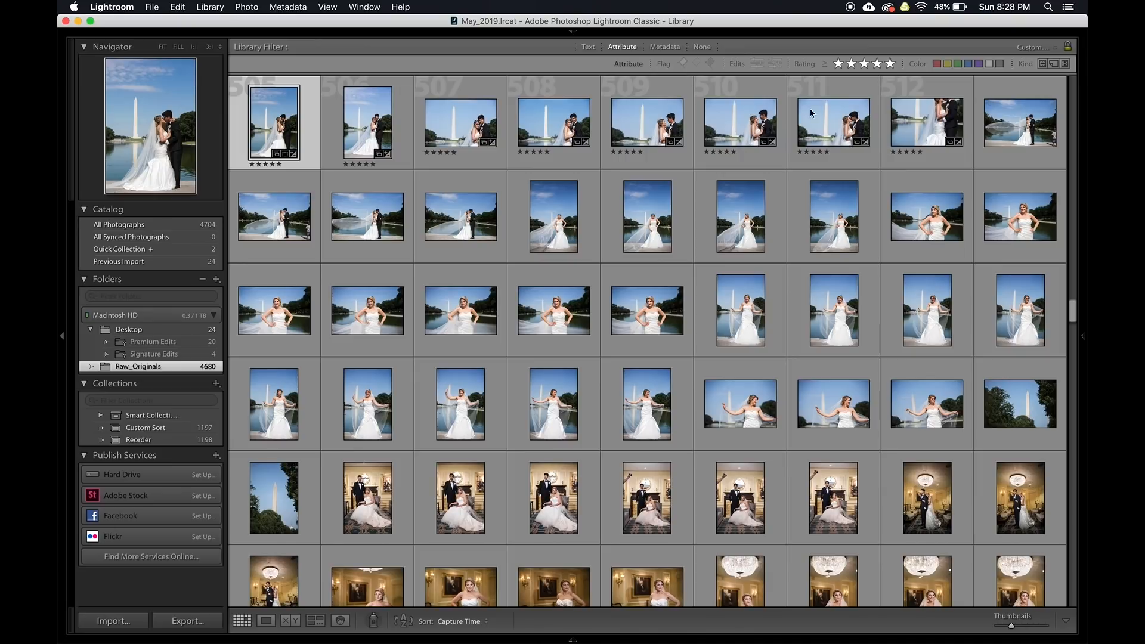
double_click(270, 134)
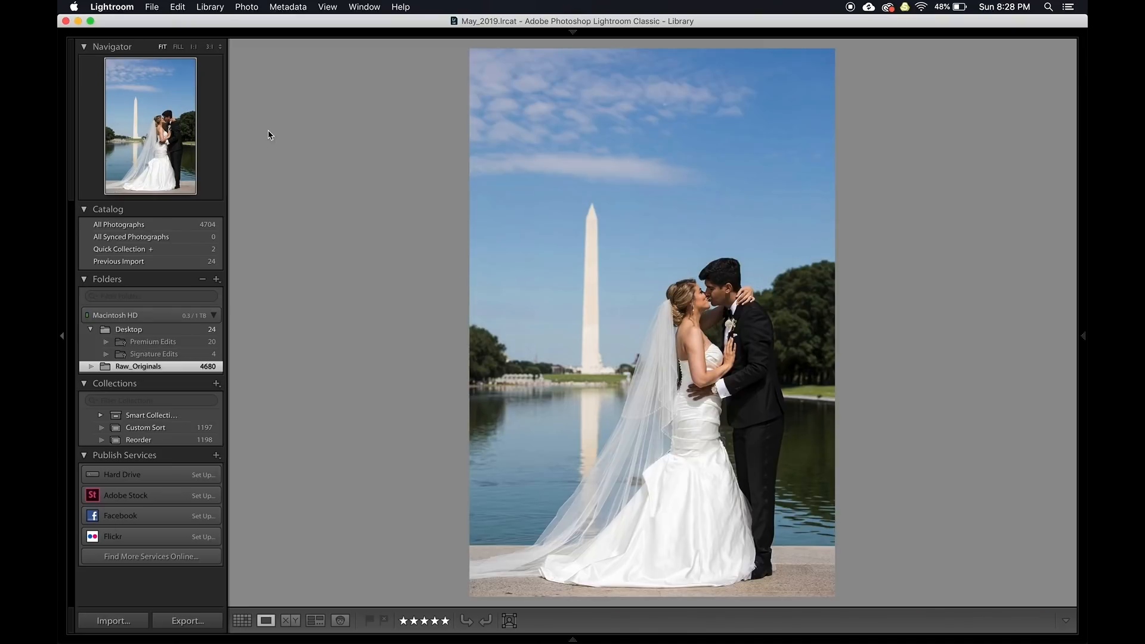
left_click(721, 150)
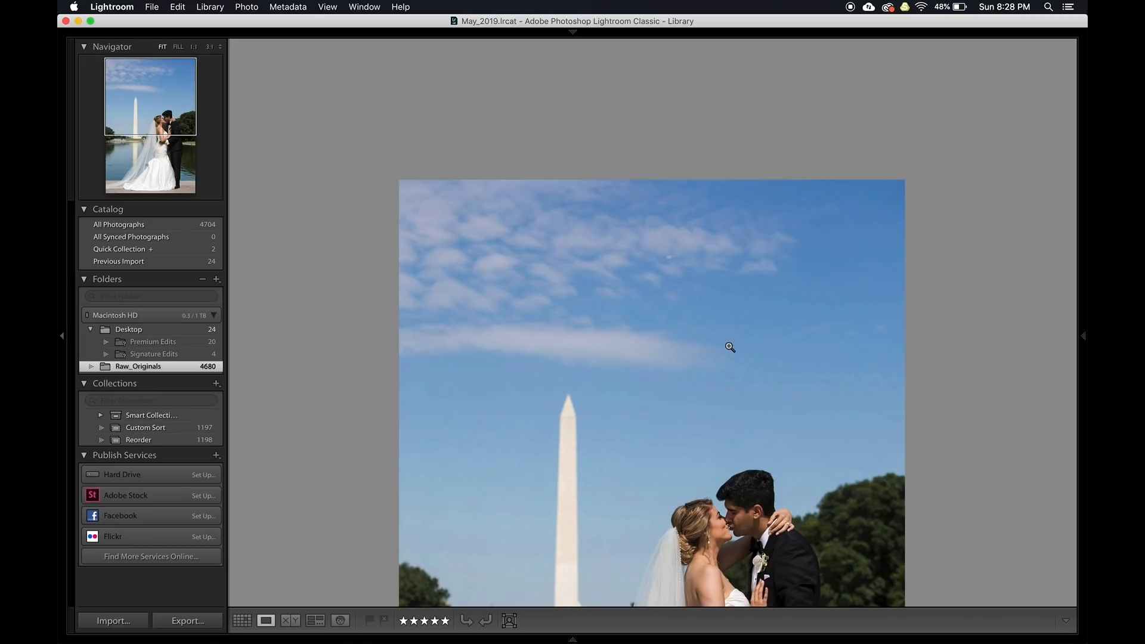
left_click(726, 345)
left_click(725, 223)
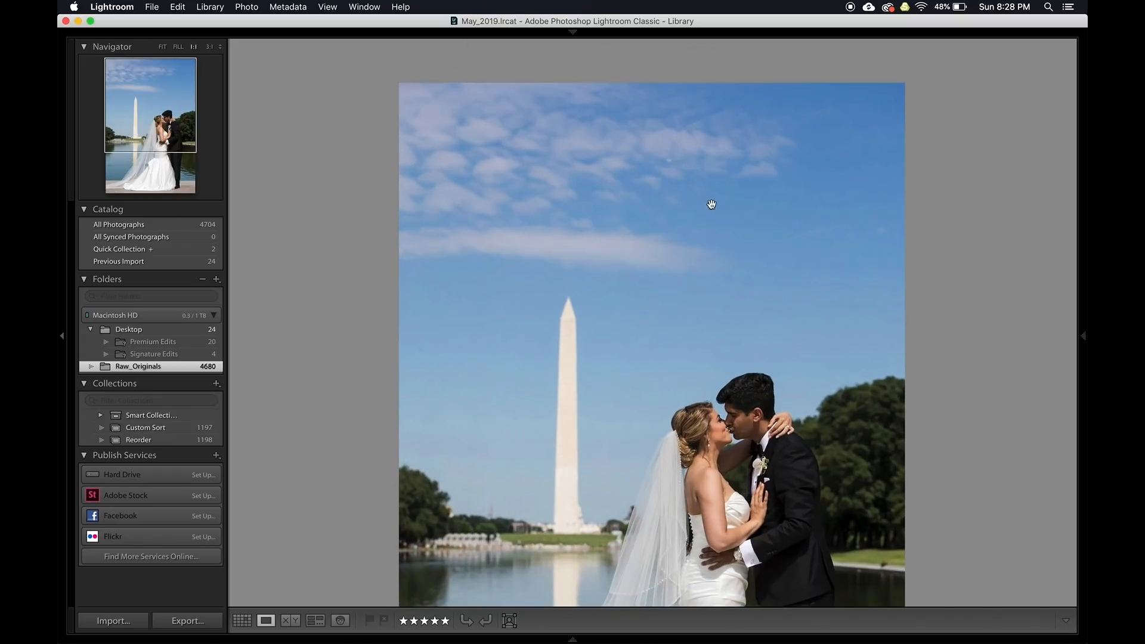
scroll(718, 252, "down", 3)
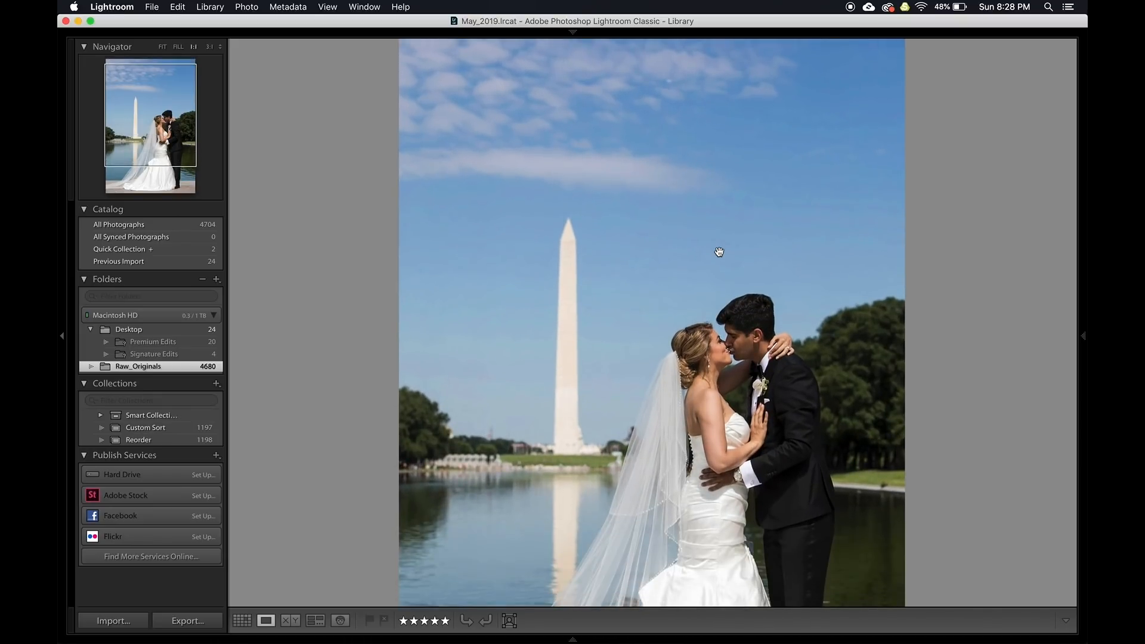
scroll(719, 252, "up", 1)
Switch the photo to Develop and toggle the side panels and the Develop menu
key("d")
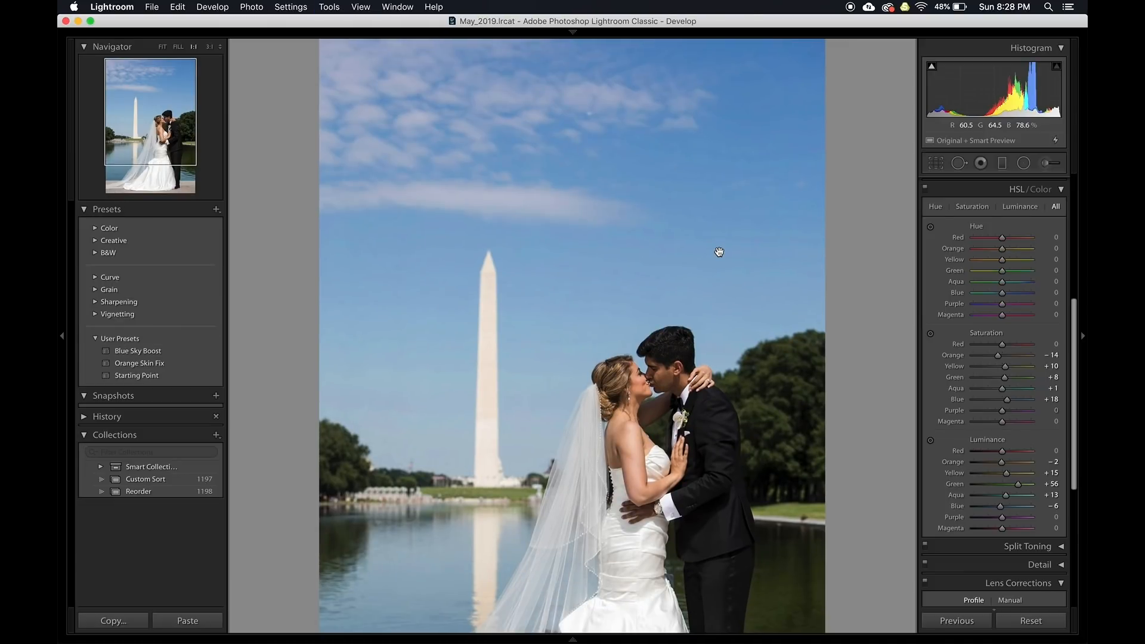
key("Tab")
left_click(1084, 337)
left_click(1084, 337)
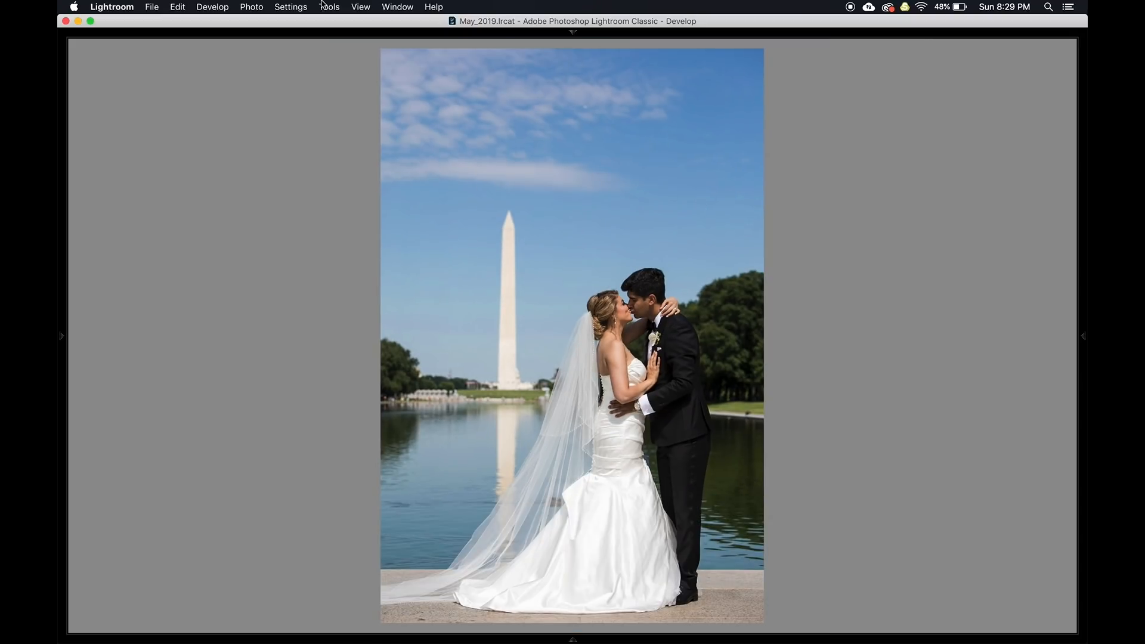
left_click(198, 7)
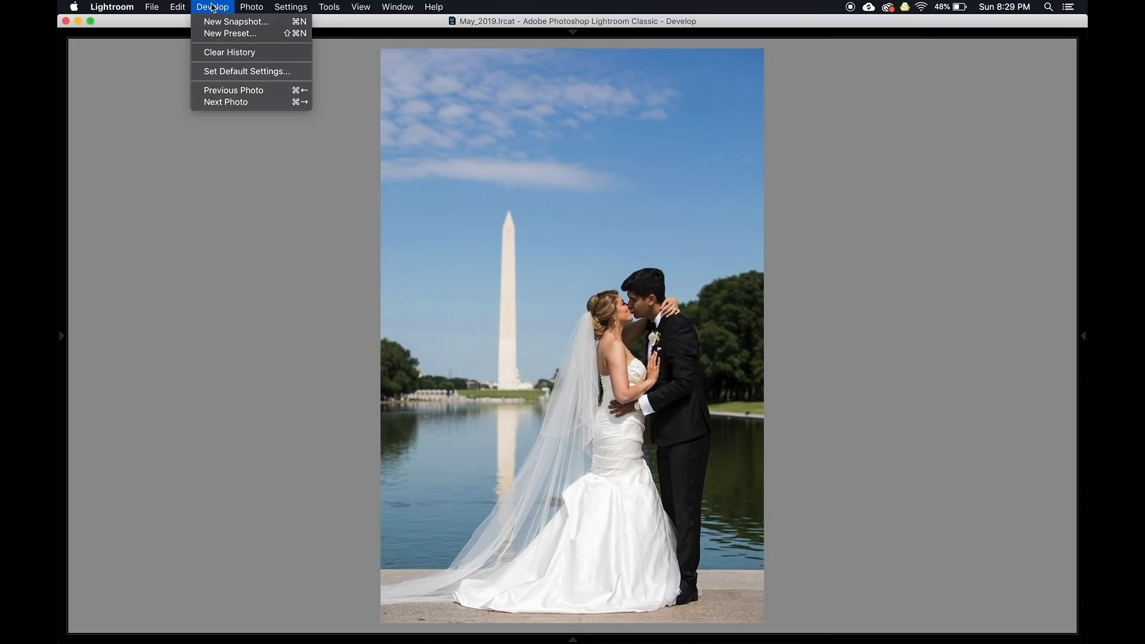
left_click(213, 7)
key("backslash")
Build 1:1 previews from the Library grid and dismiss the already-up-to-date notice
key("g")
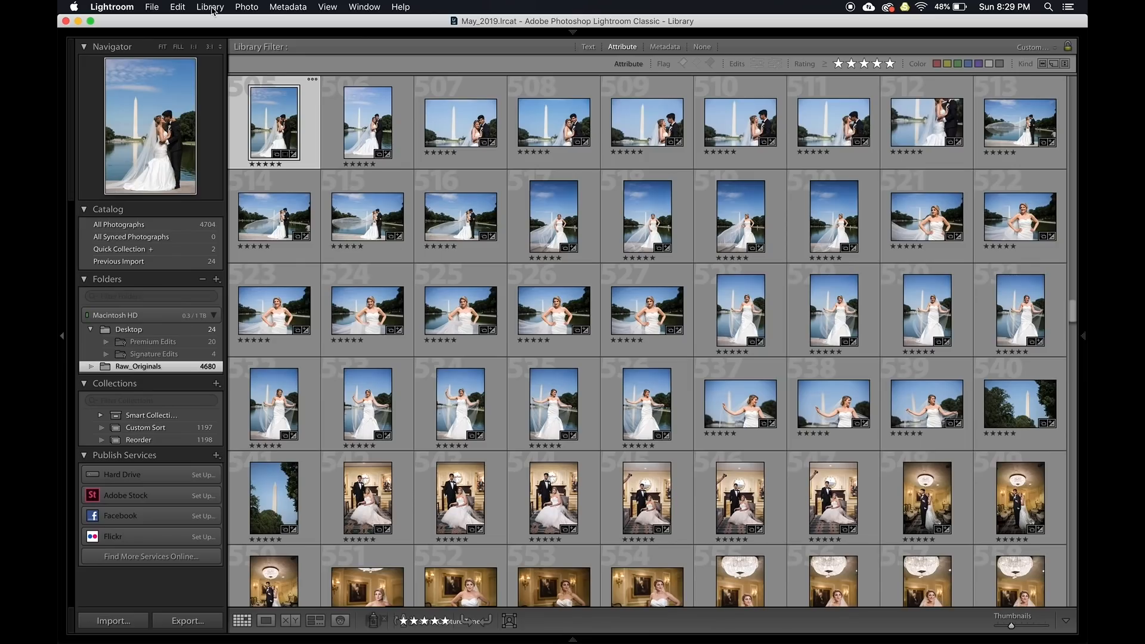
left_click(211, 8)
mouse_move(286, 326)
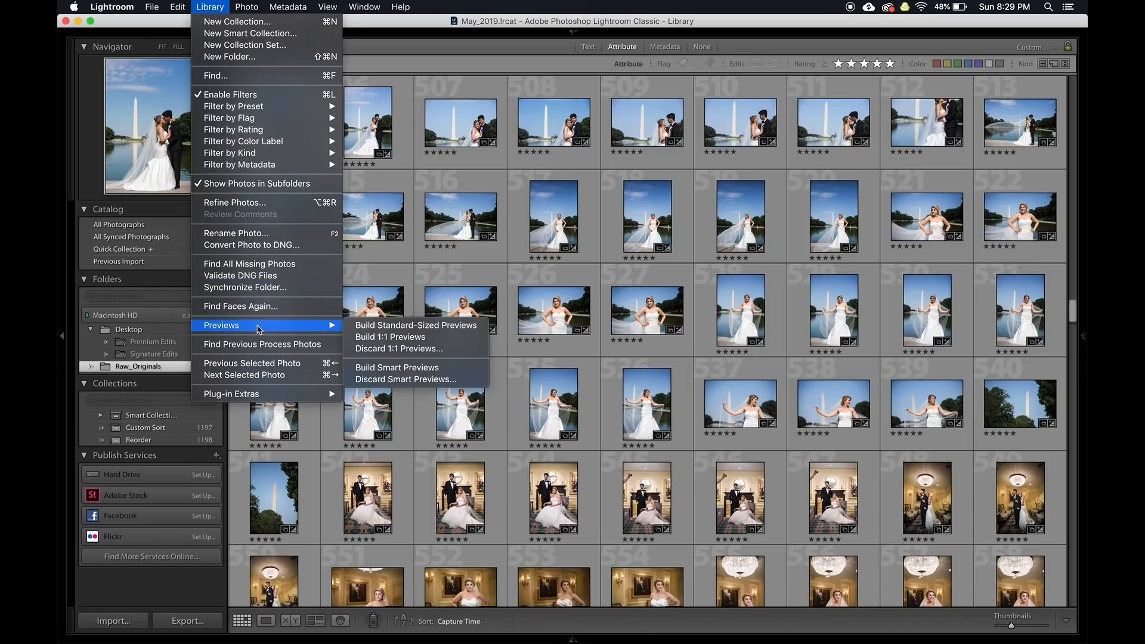
left_click(364, 337)
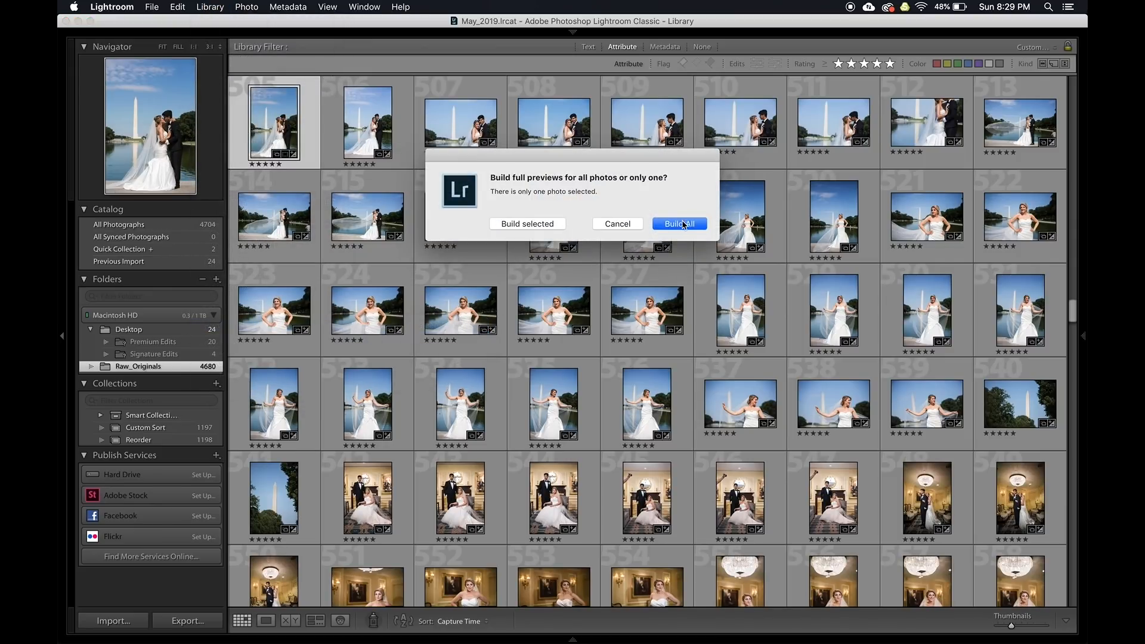
left_click(546, 225)
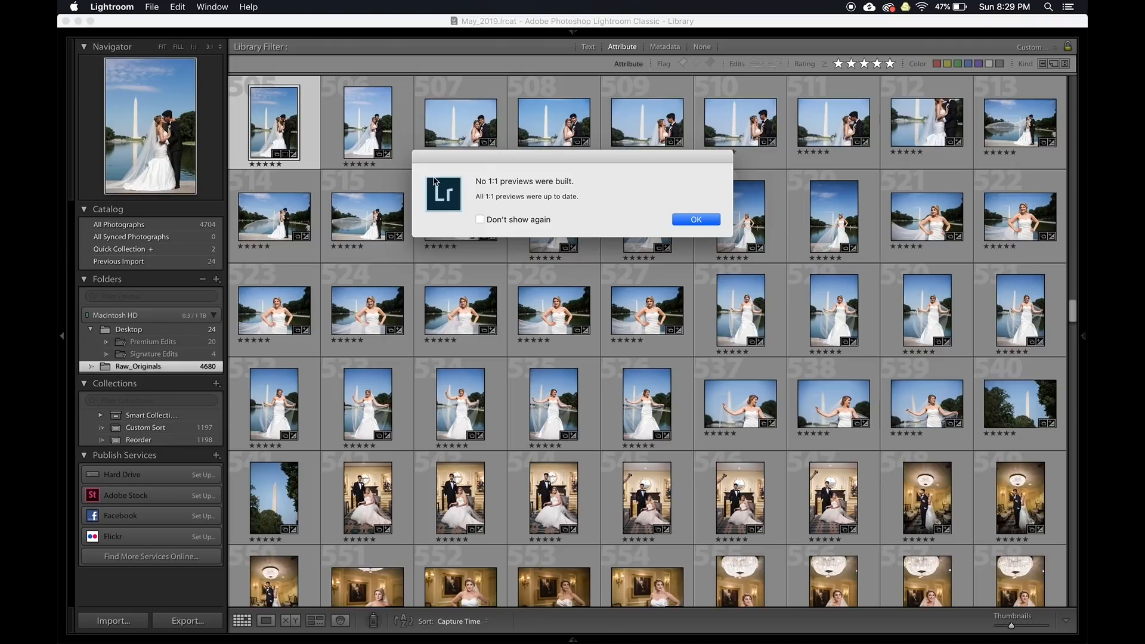
left_click(695, 220)
Inspect the kissing-couple photo up close on the couple and sky, then send it to Develop
double_click(281, 122)
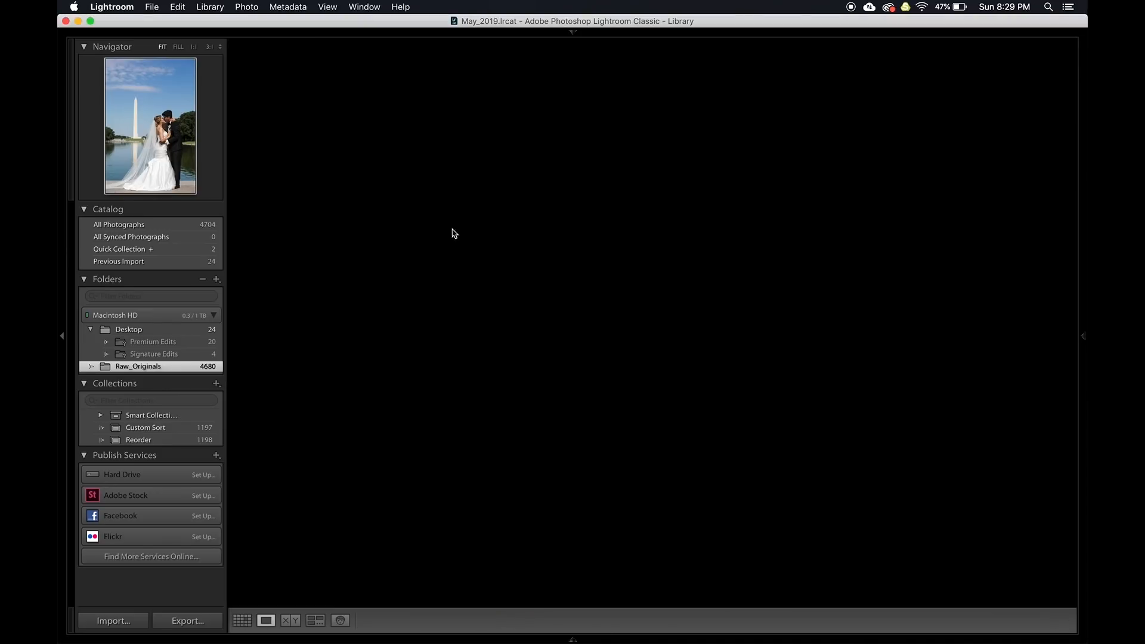
left_click(627, 302)
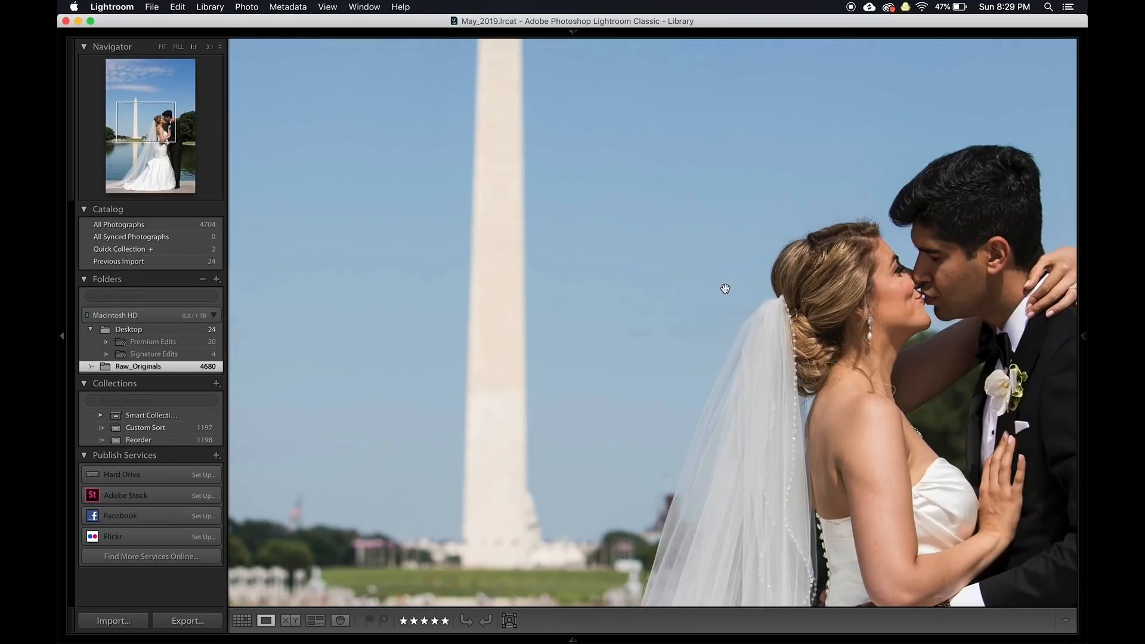
scroll(736, 264, "up", 5)
scroll(738, 268, "up", 10)
scroll(738, 269, "right", 5)
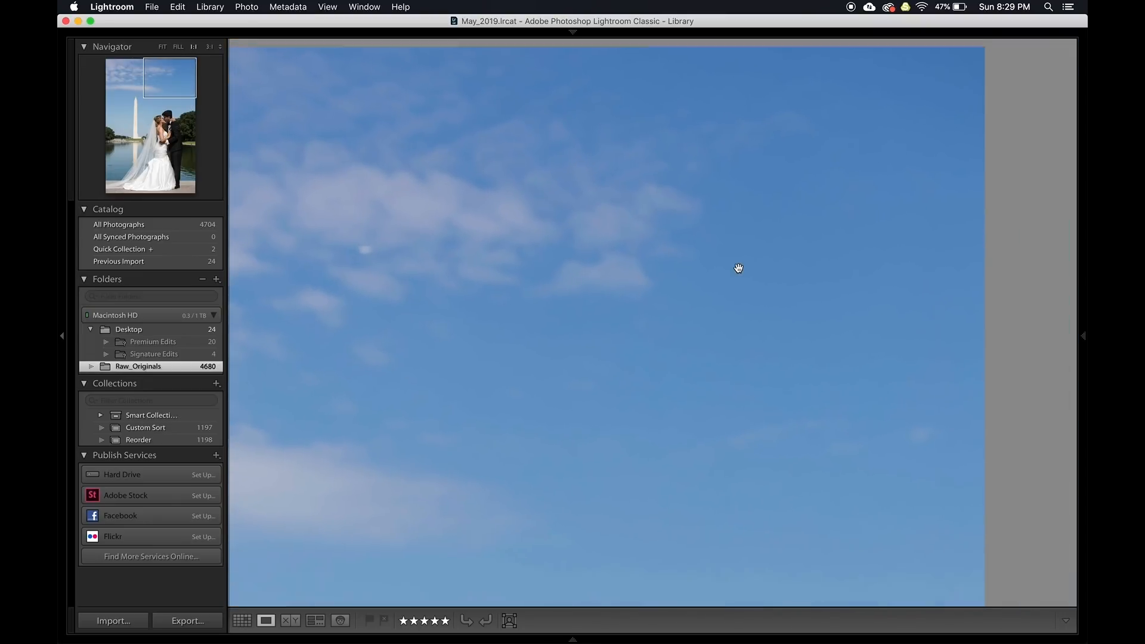
left_click(738, 268)
left_click(738, 154)
scroll(738, 153, "up", 3)
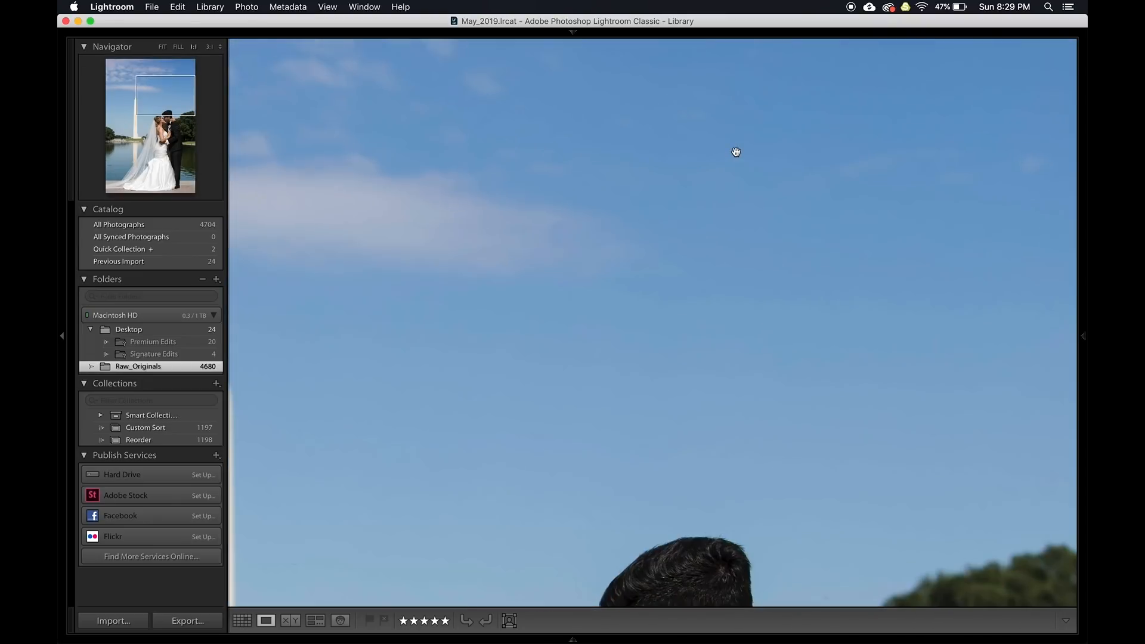
left_click(737, 154)
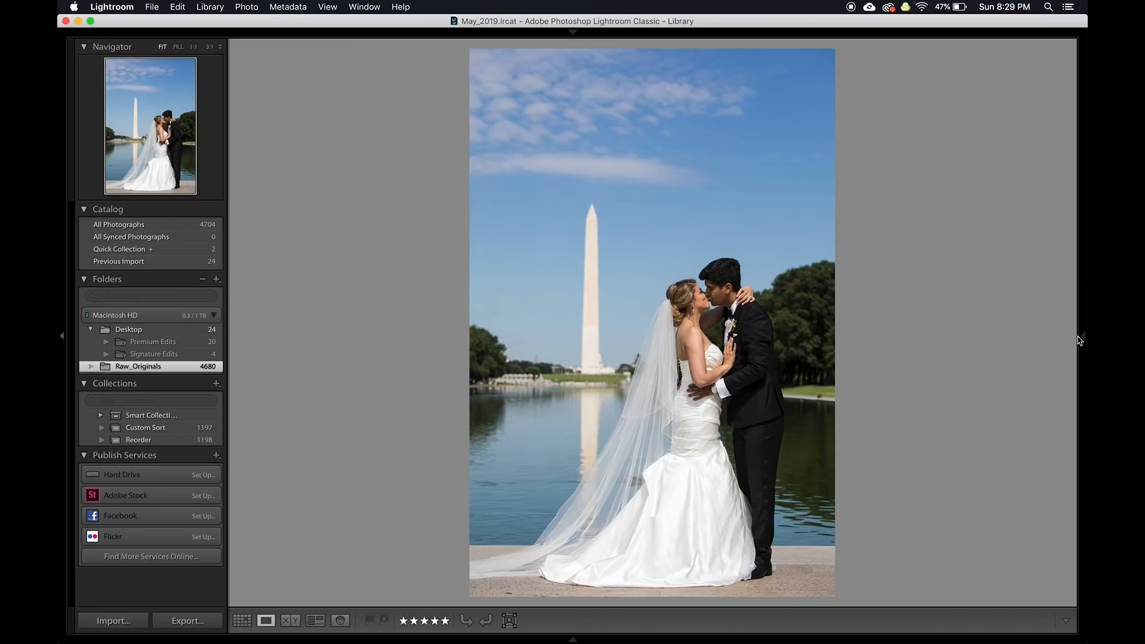
left_click(1081, 338)
key("d")
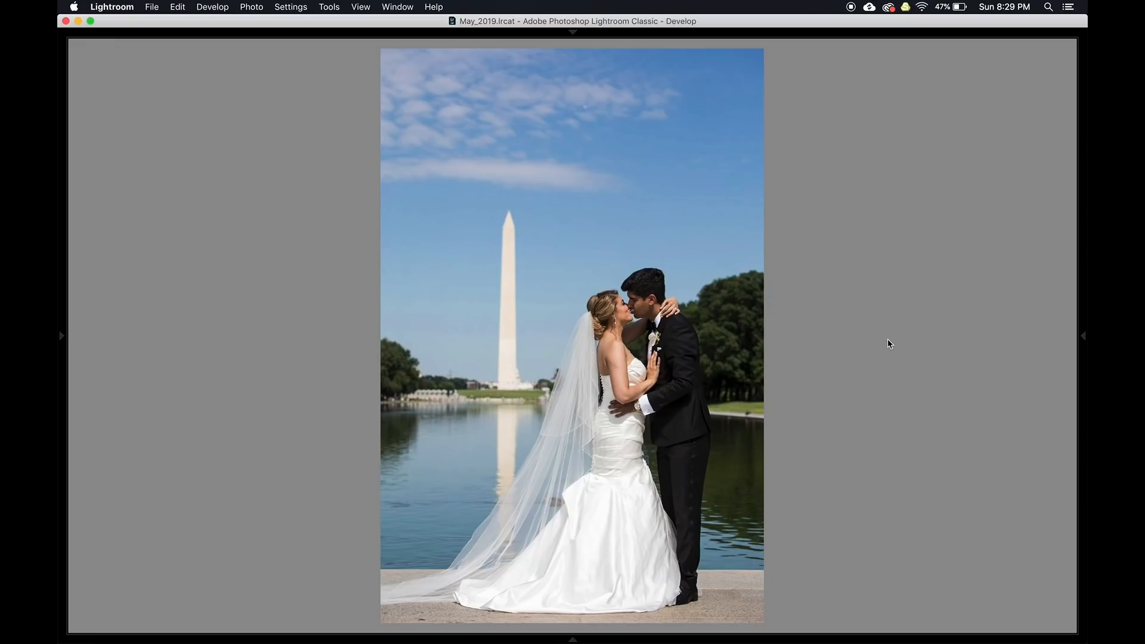
View Before/After, dock the HSL/Color panel, and zoom in and out on the edited photo
key("y")
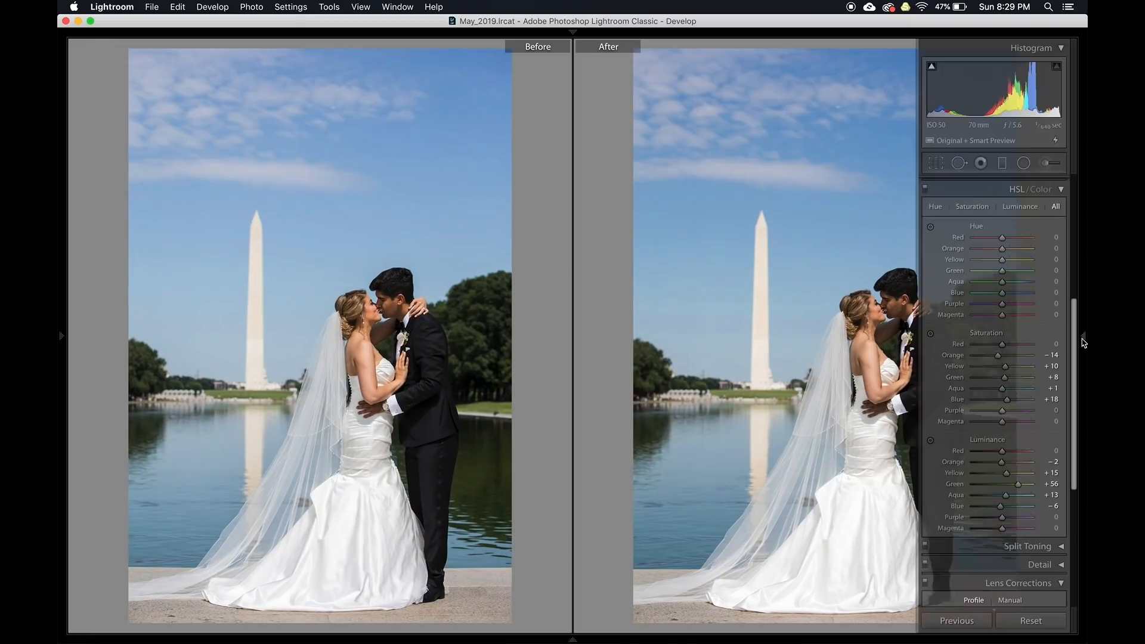
left_click(1084, 339)
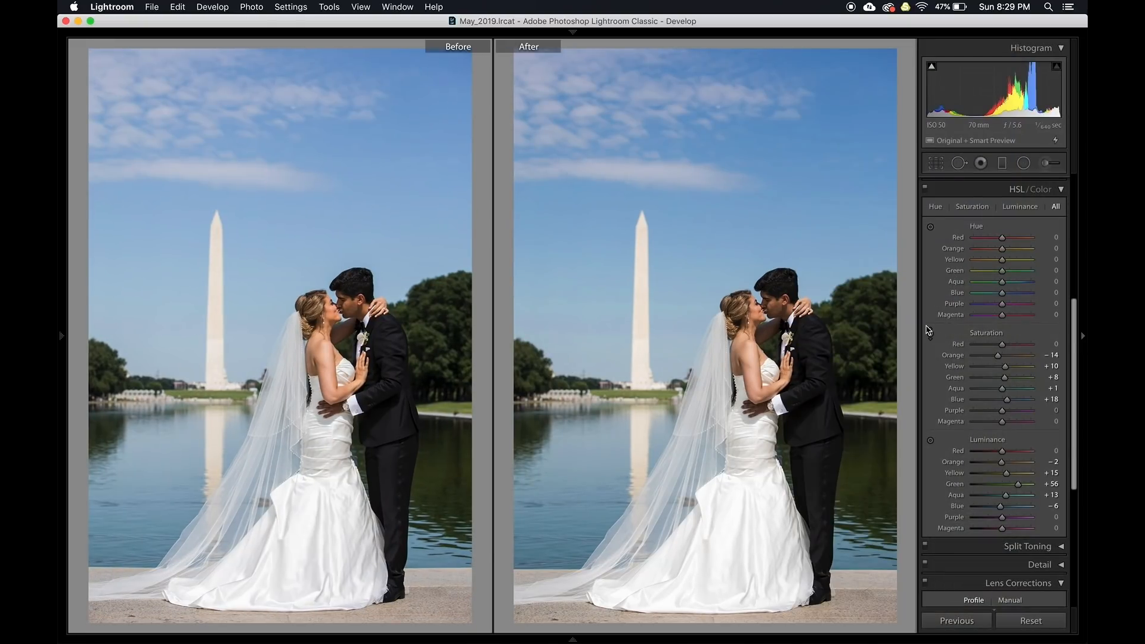
key("y")
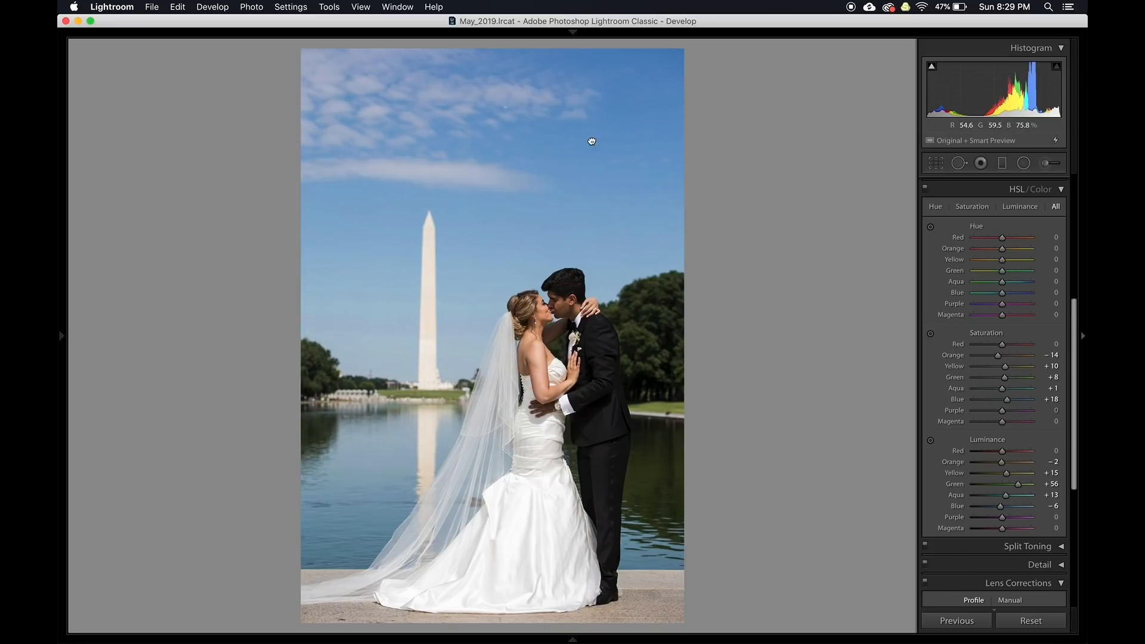
left_click(592, 141)
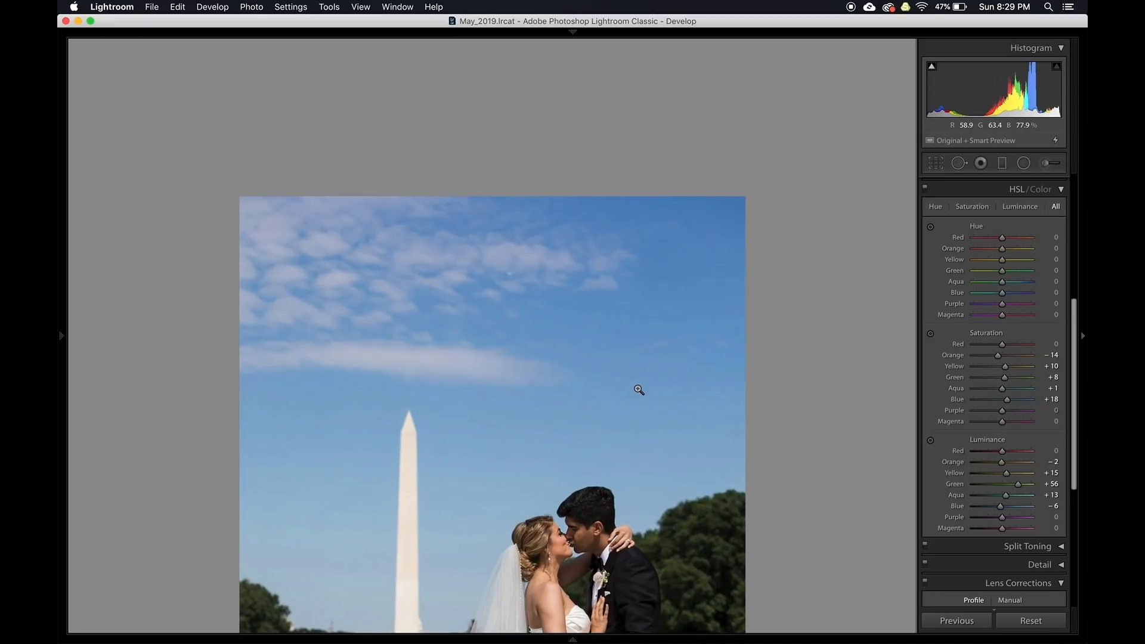
left_click(638, 389)
left_click(599, 183)
left_click(607, 303)
Compare before and after side by side, zoomed in on the sky and back out
key("y")
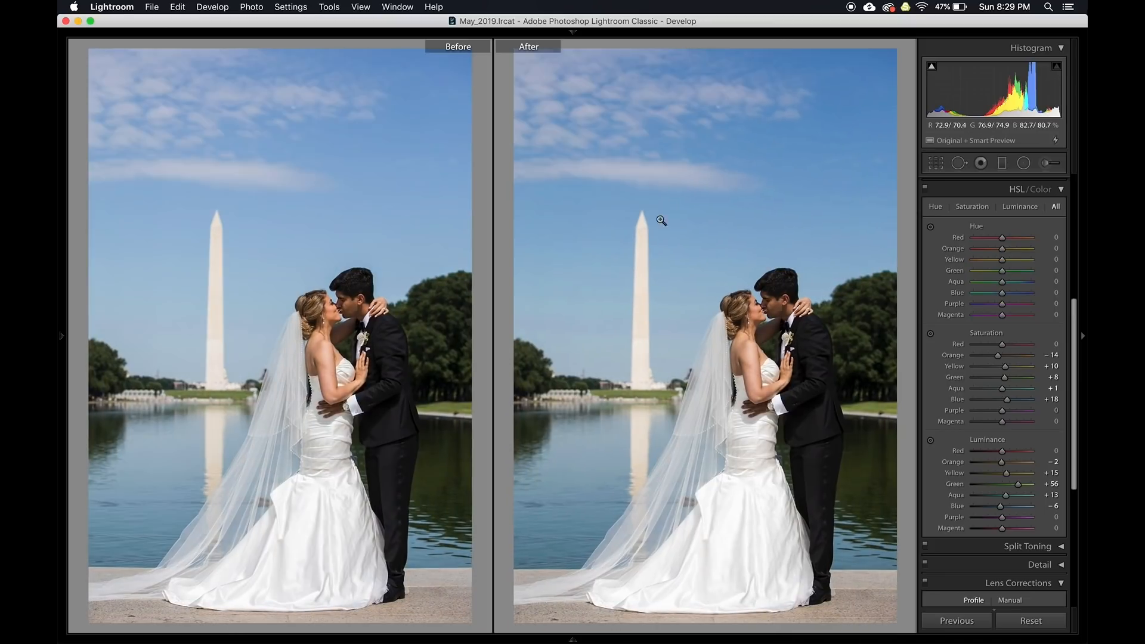
left_click(784, 195)
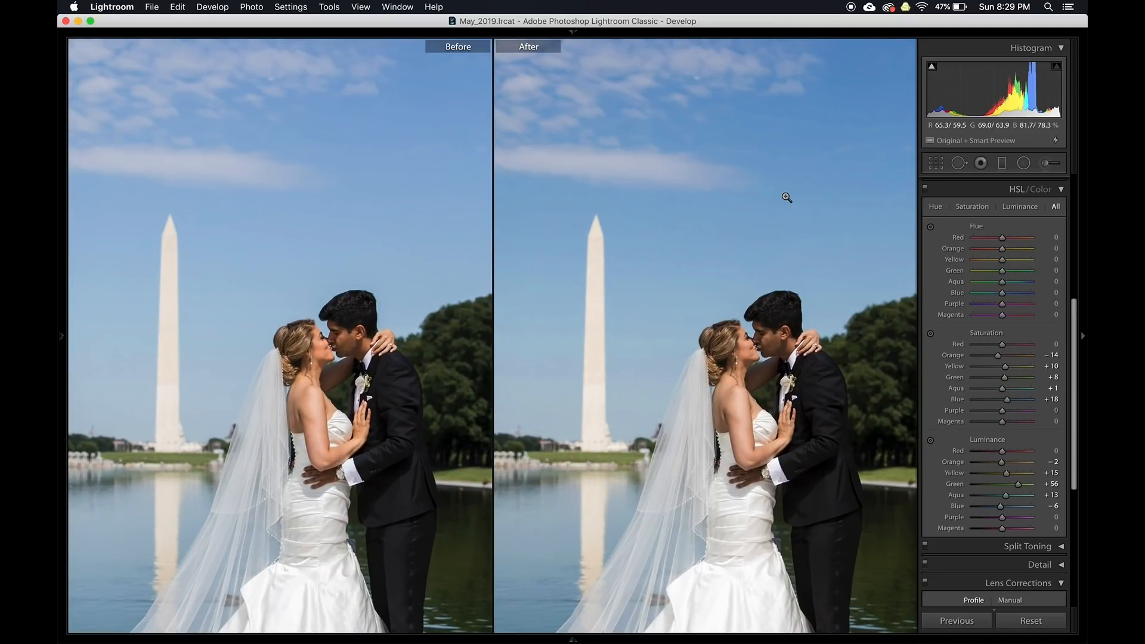
left_click(785, 197)
key("y")
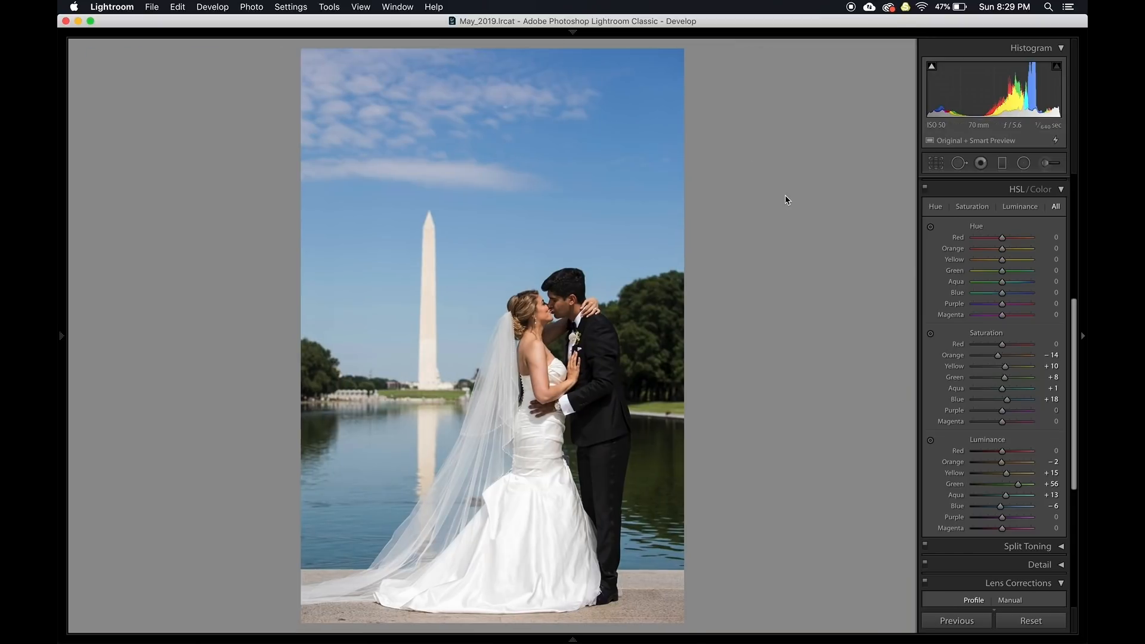
Zoom in and pan across the sky, then open the Lightroom application menu
left_click(135, 6)
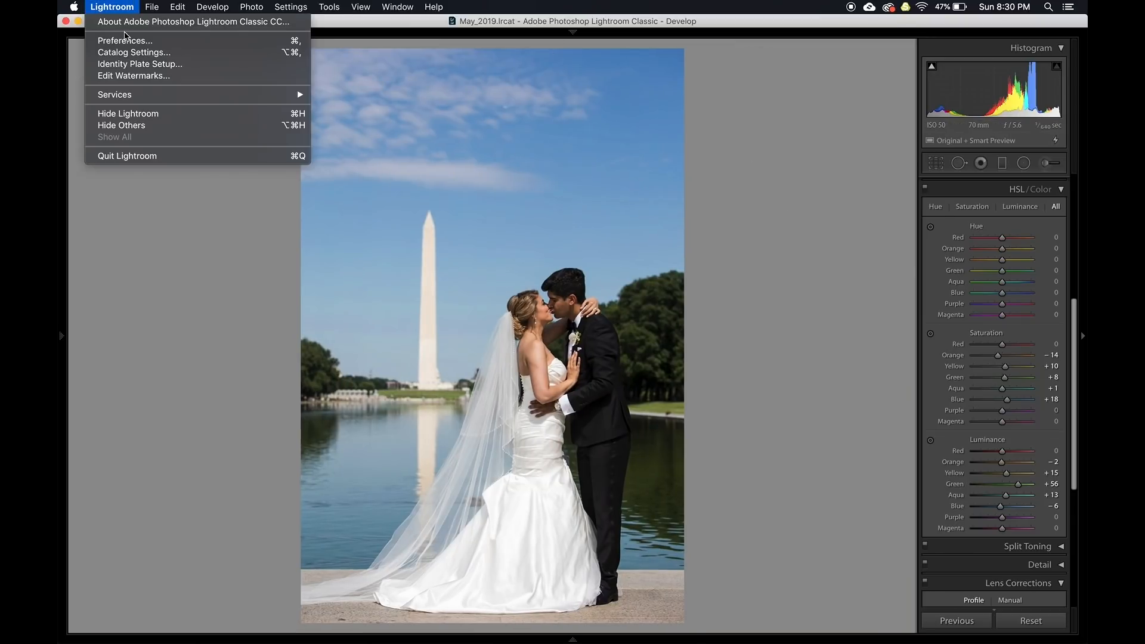
left_click(592, 185)
left_click_drag(589, 142, 612, 253)
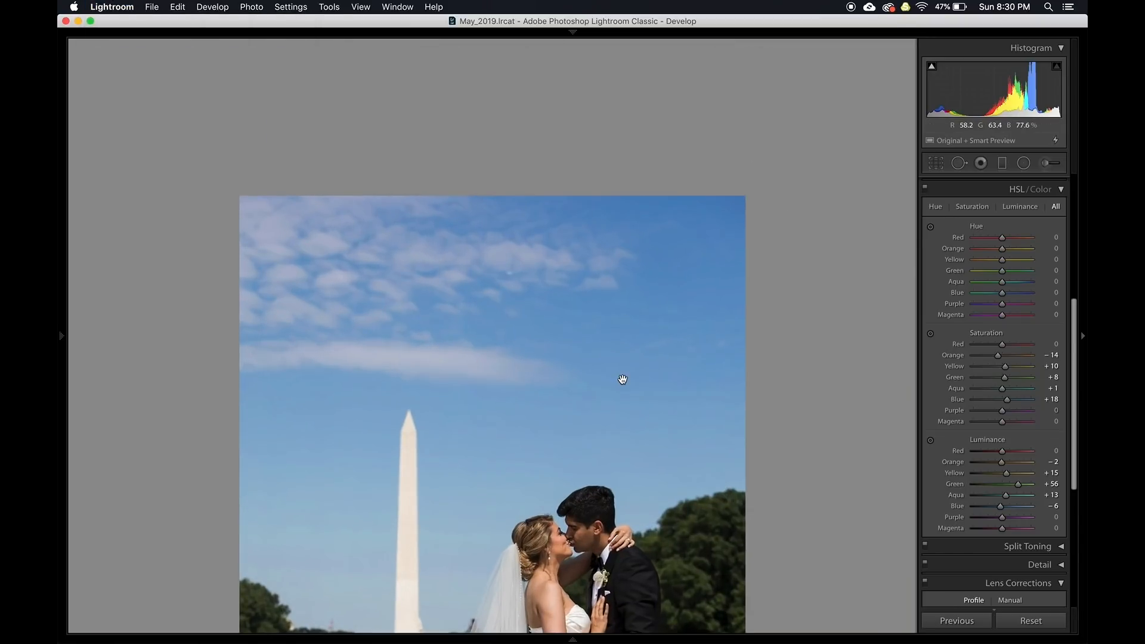
left_click(621, 379)
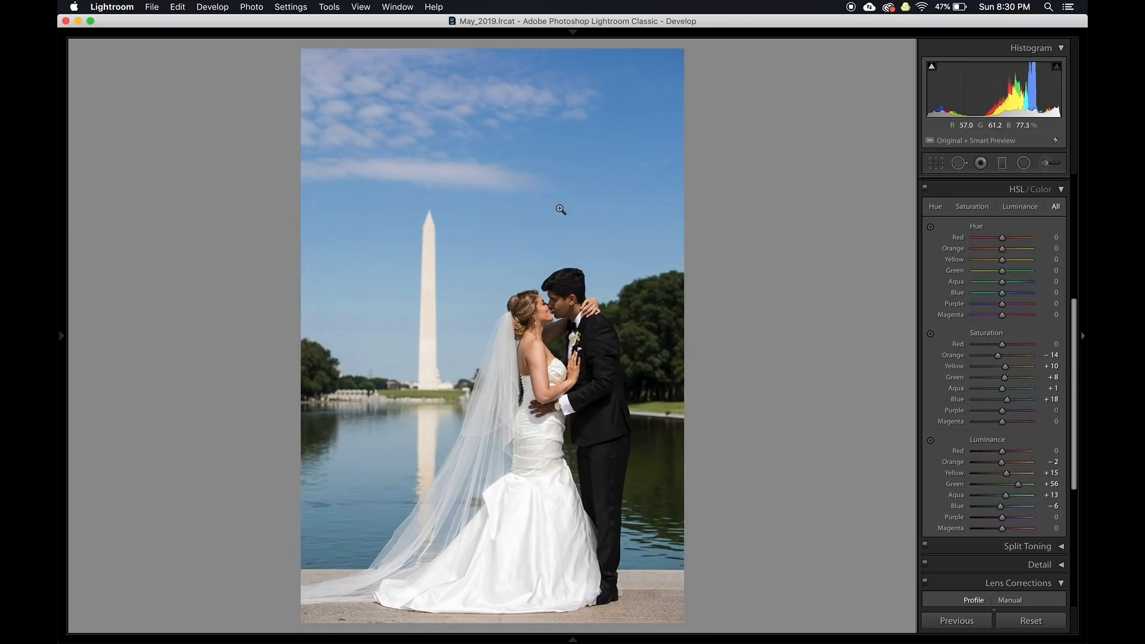
left_click(121, 6)
mouse_move(143, 5)
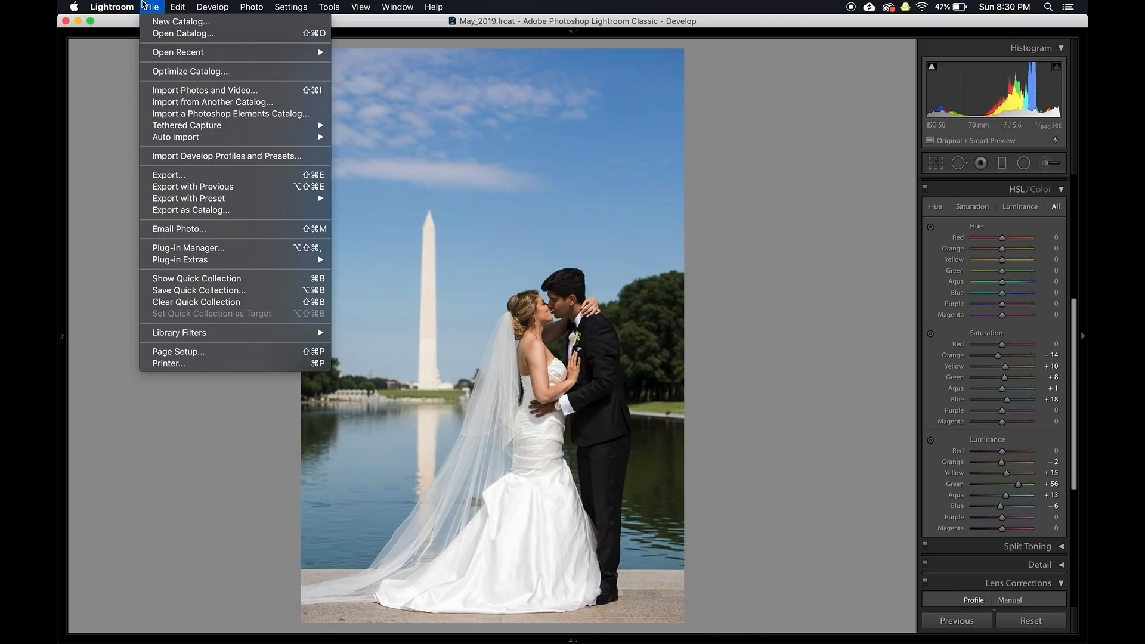
In Catalog Settings File Handling, set Standard Preview Size to 2048 pixels and Preview Quality to Medium
left_click(122, 35)
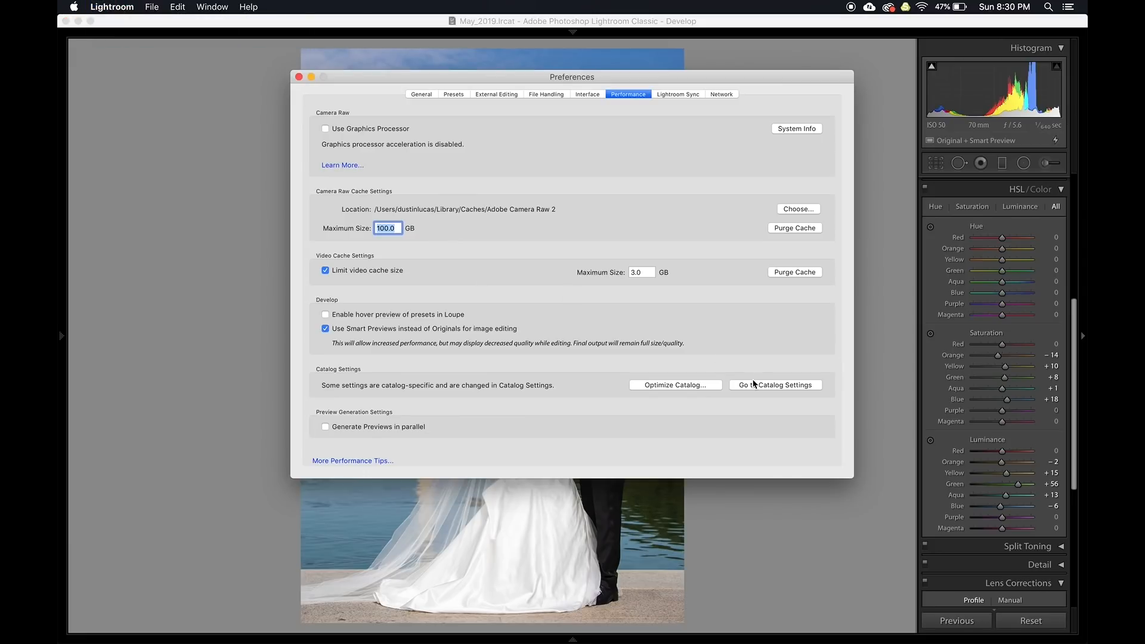
left_click(752, 385)
left_click(569, 115)
left_click(543, 175)
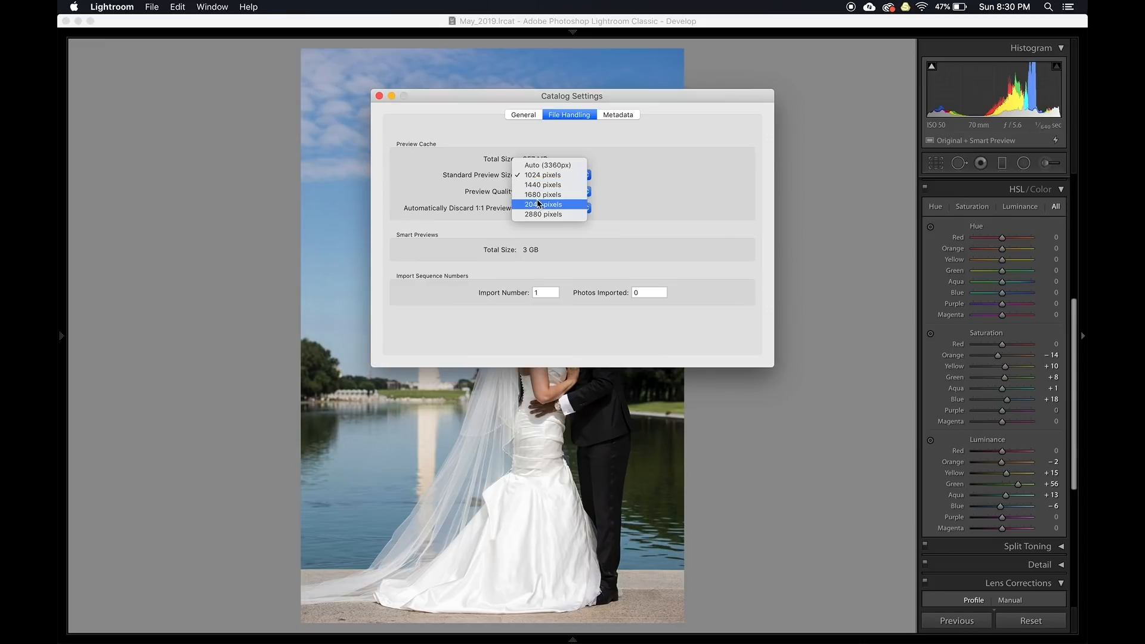
left_click(538, 204)
left_click(538, 192)
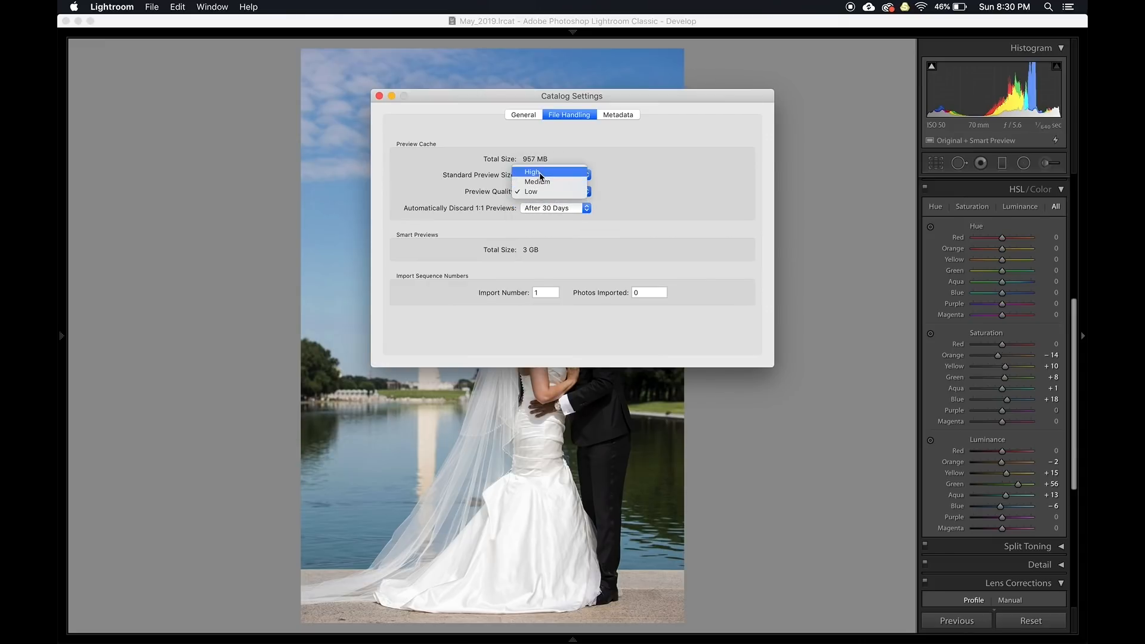
left_click(542, 180)
left_click(378, 96)
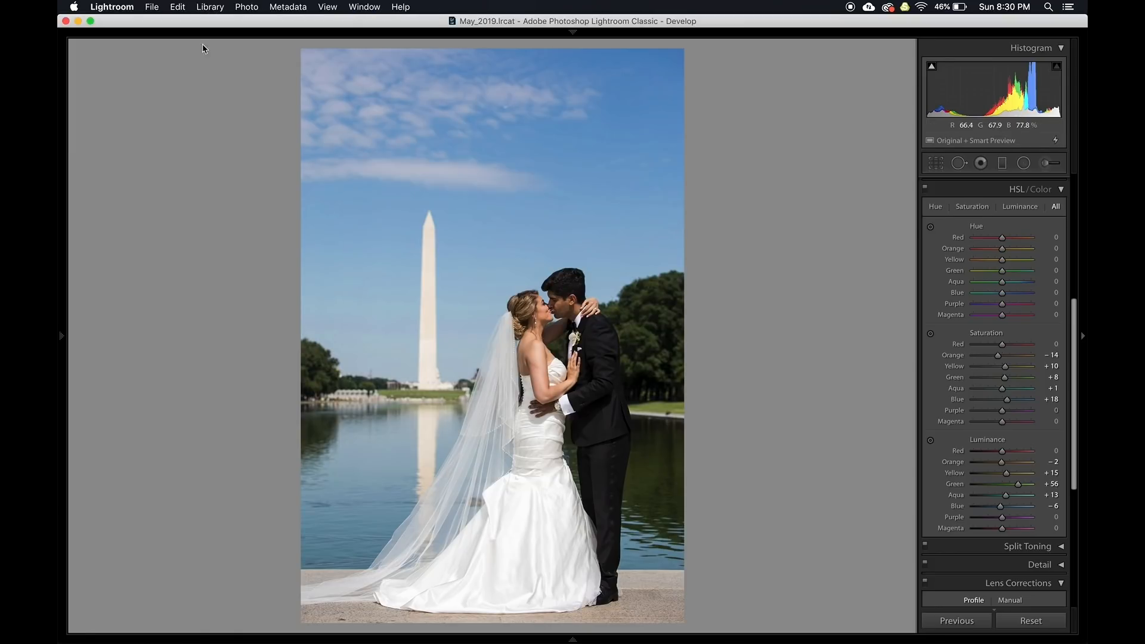
Build a standard-sized preview for the selected photo only, acknowledging it was already up to date
key("g")
left_click(210, 6)
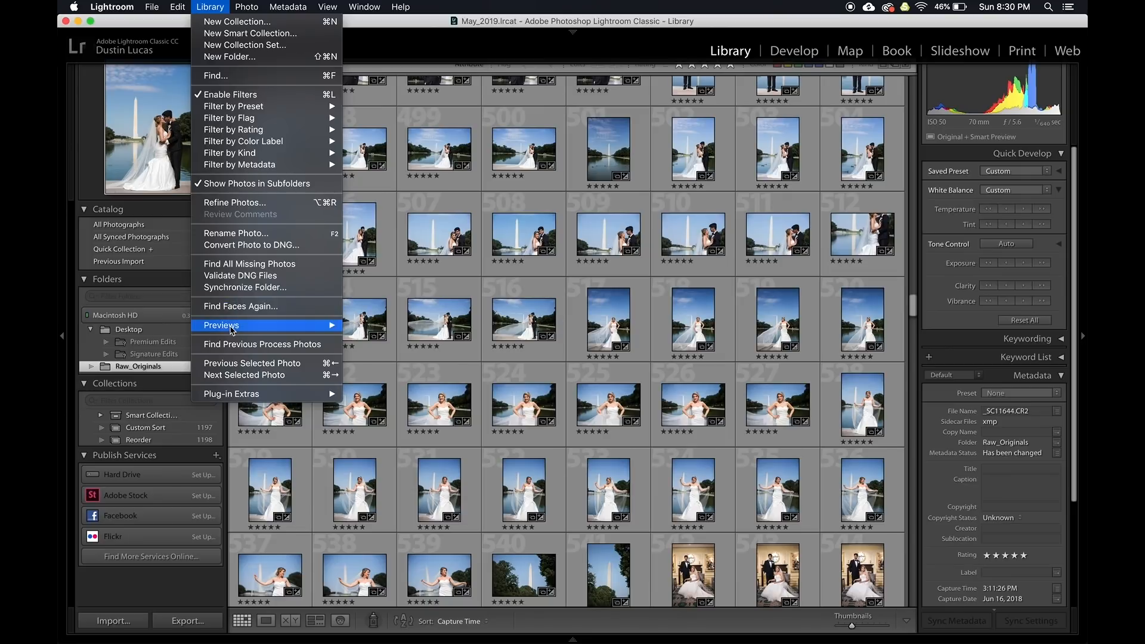
mouse_move(231, 325)
left_click(379, 322)
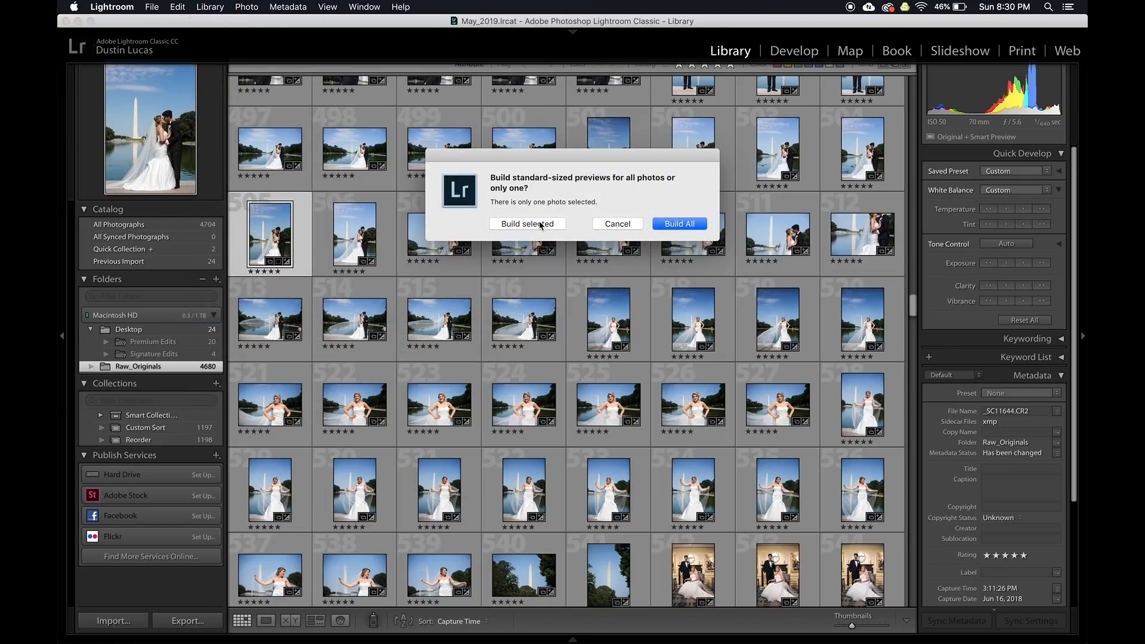
left_click(532, 224)
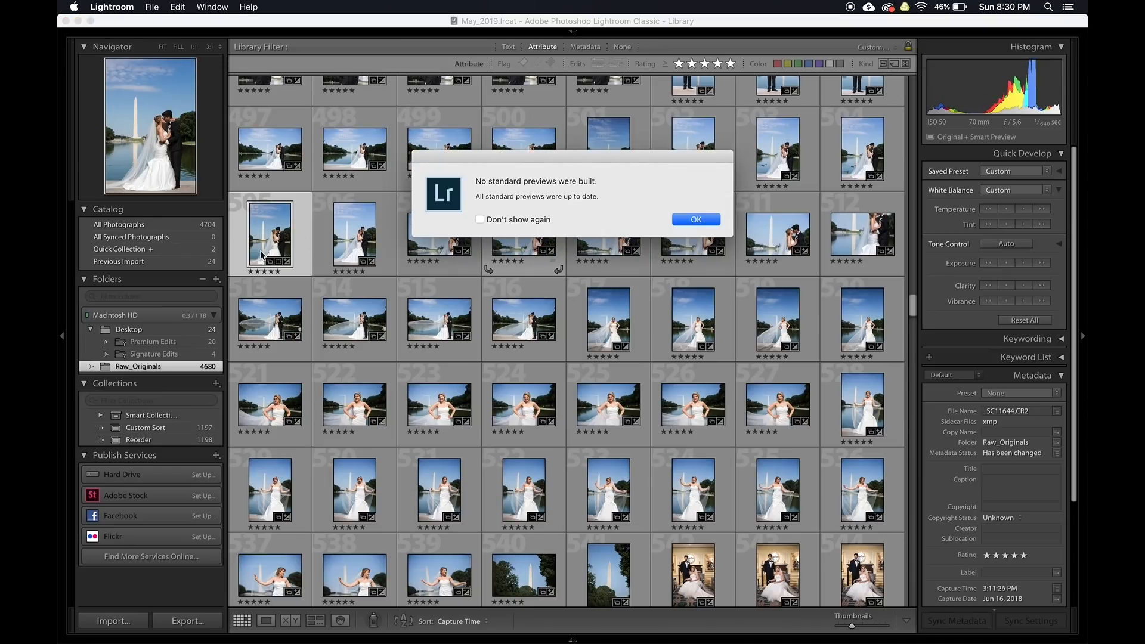
left_click(701, 225)
Open the wedding photo in Loupe view and check the sky at 1:1
double_click(268, 233)
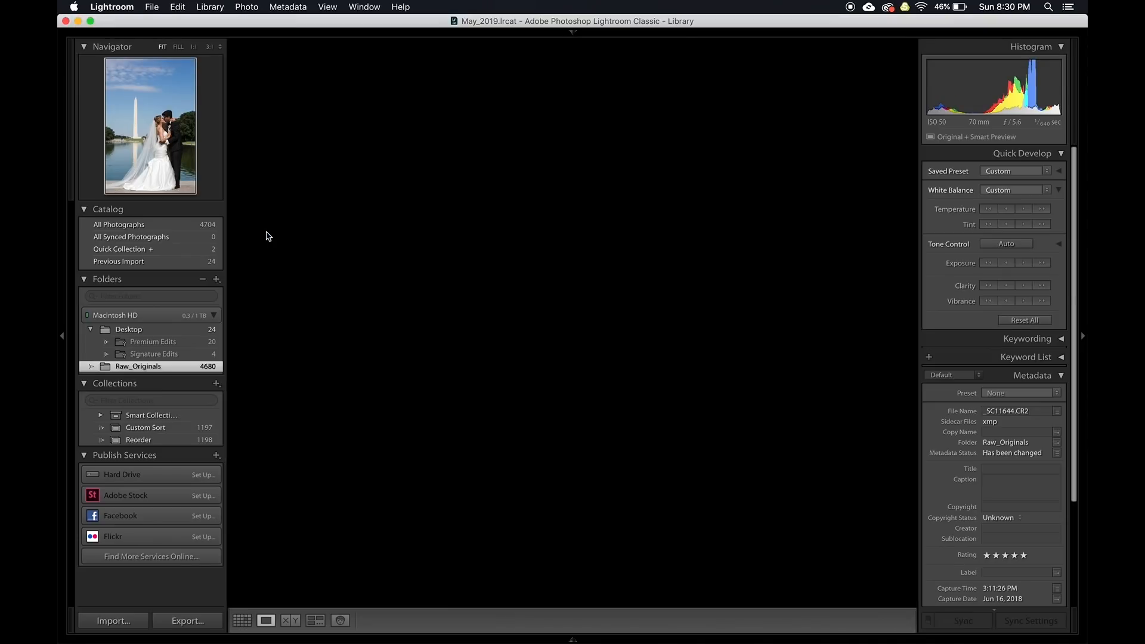
left_click(665, 168)
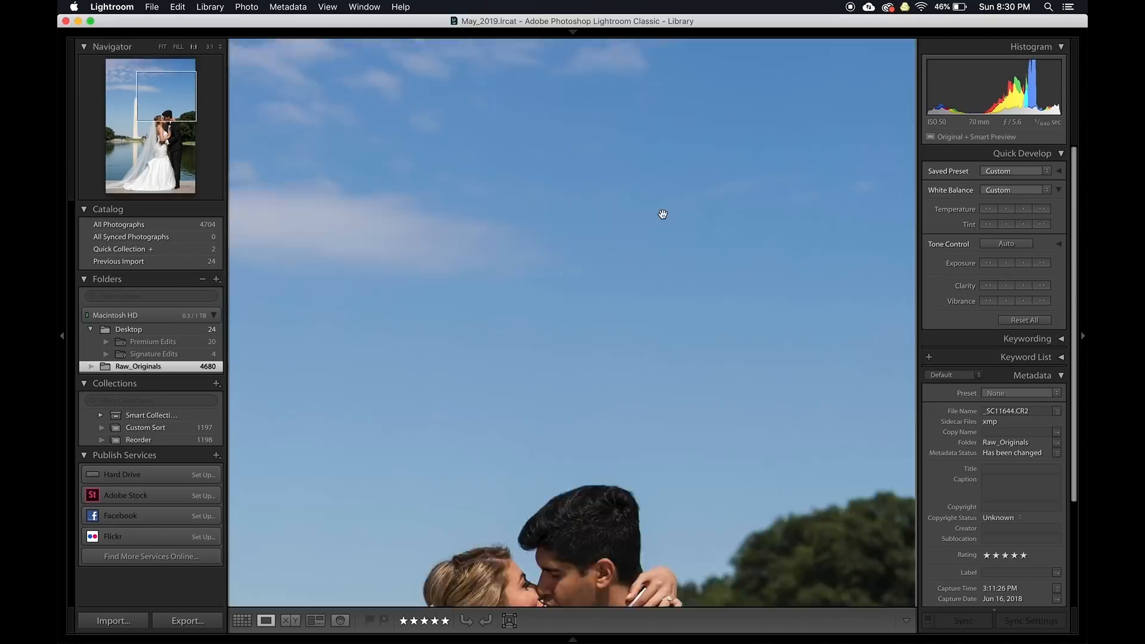
left_click(637, 208)
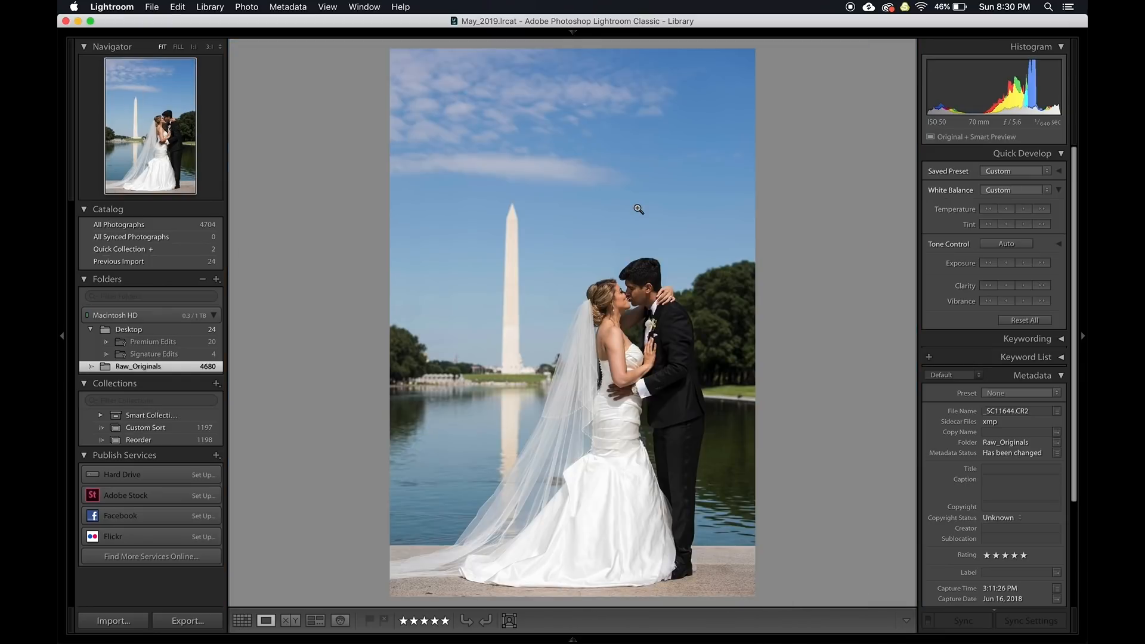
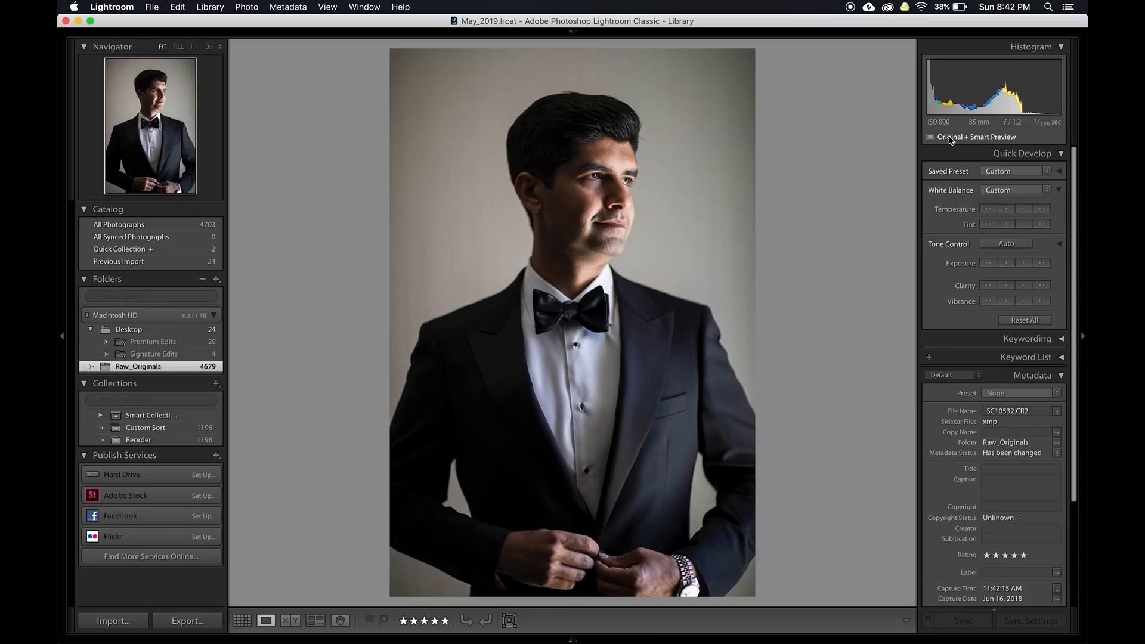
Send the tuxedo portrait _SC10532.CR2 to Photoshop CC 2019 with Cmd+E
key("super+e")
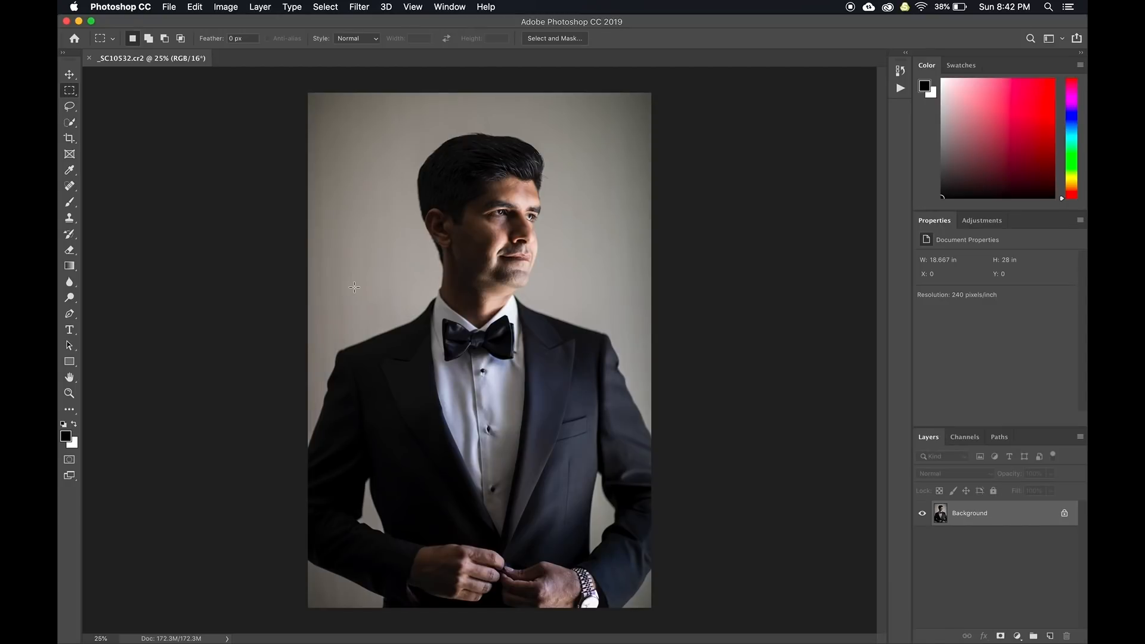
Play the Darken_Warm action, compare the Tan Haze layer, and turn on Pink Touch
left_click(900, 90)
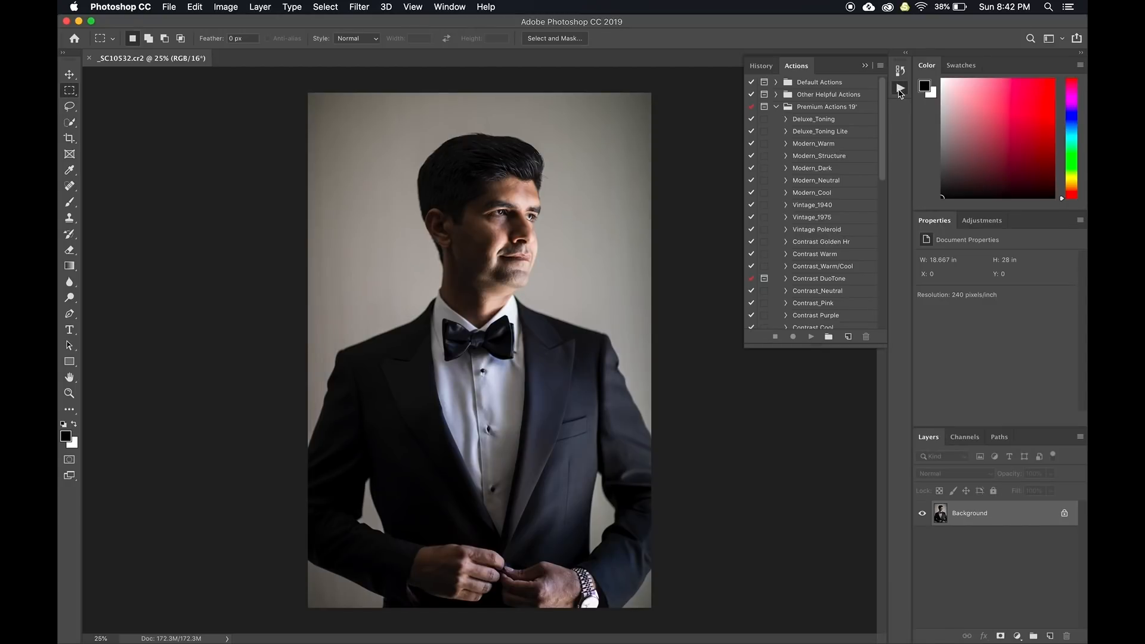
scroll(812, 213, "down", 10)
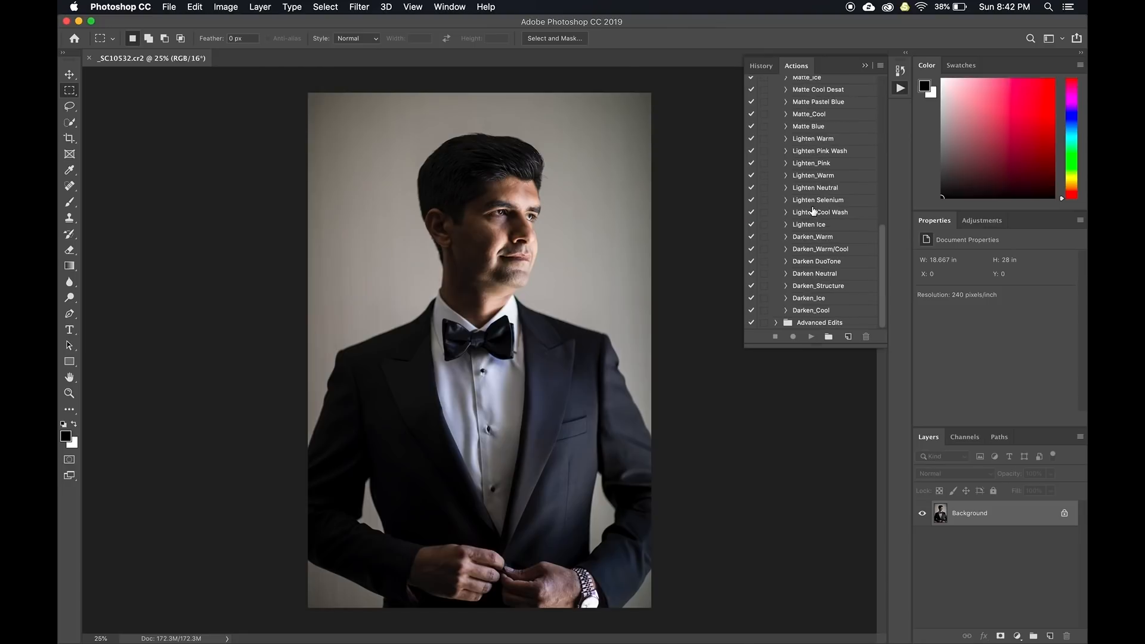
left_click(806, 237)
left_click(811, 337)
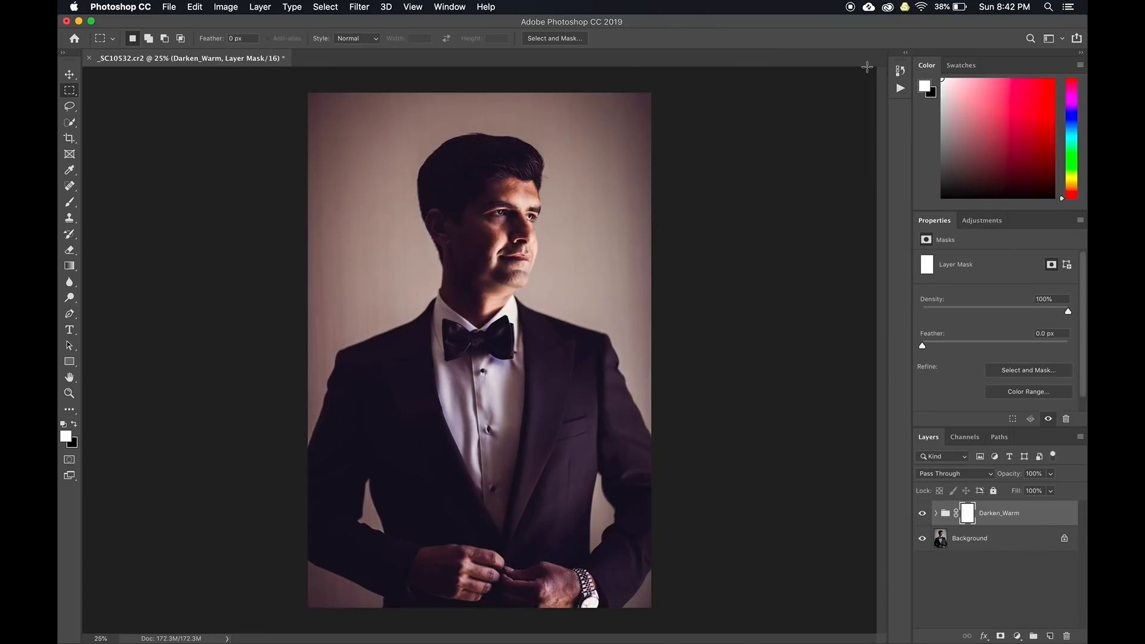
left_click(935, 513)
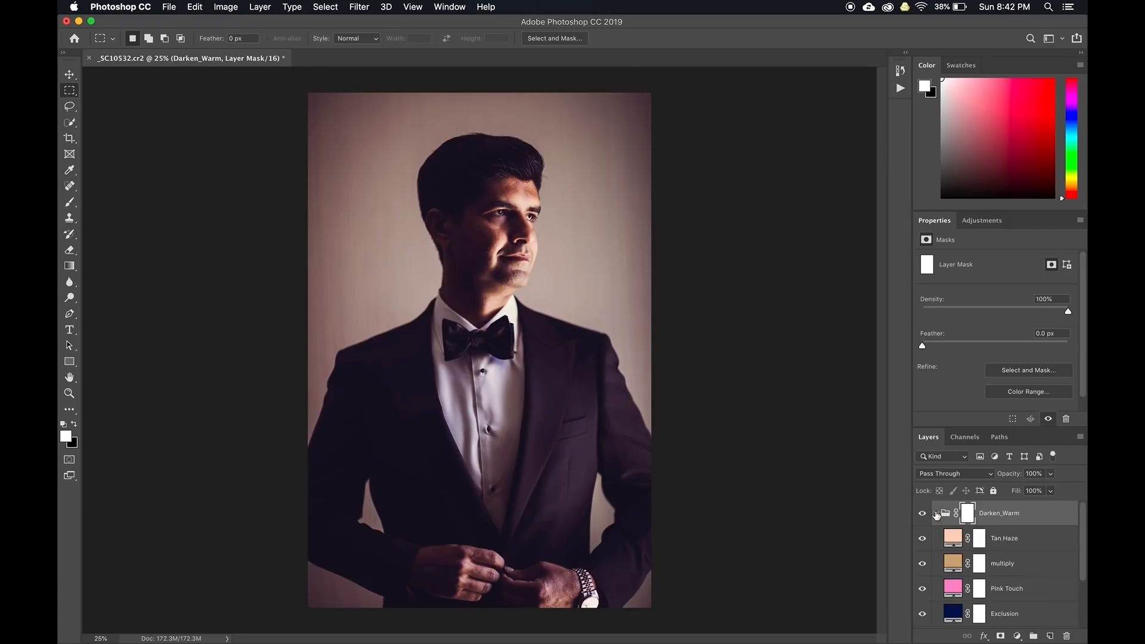
left_click(921, 538)
left_click(922, 538)
left_click(922, 589)
left_click(936, 513)
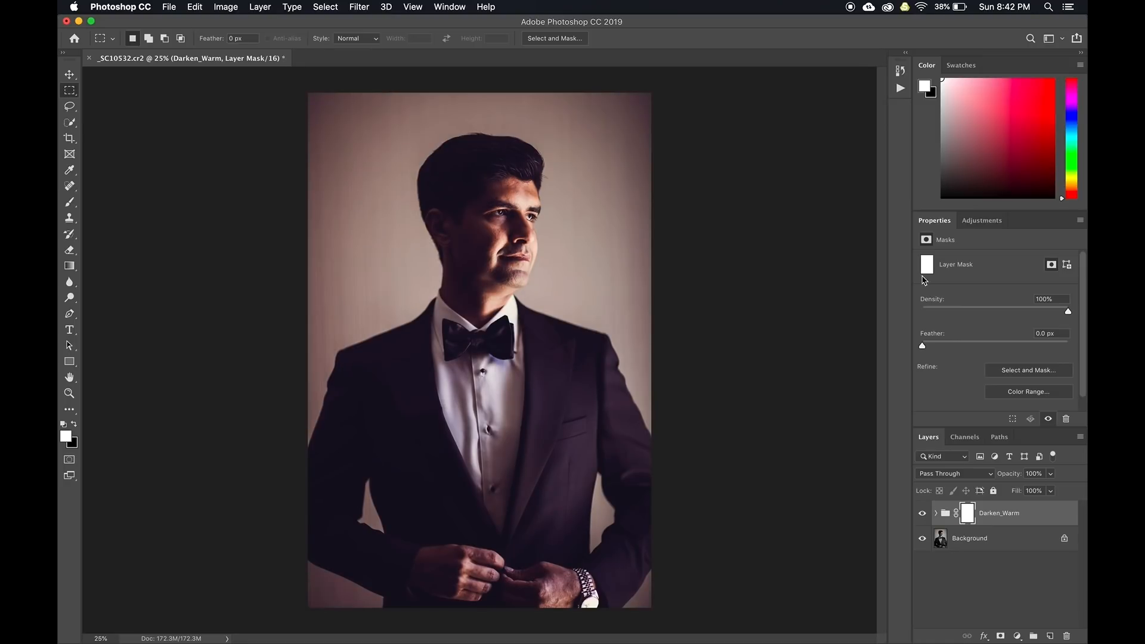
Play the Dodge/Burn action from the Other Helpful Actions folder
left_click(900, 88)
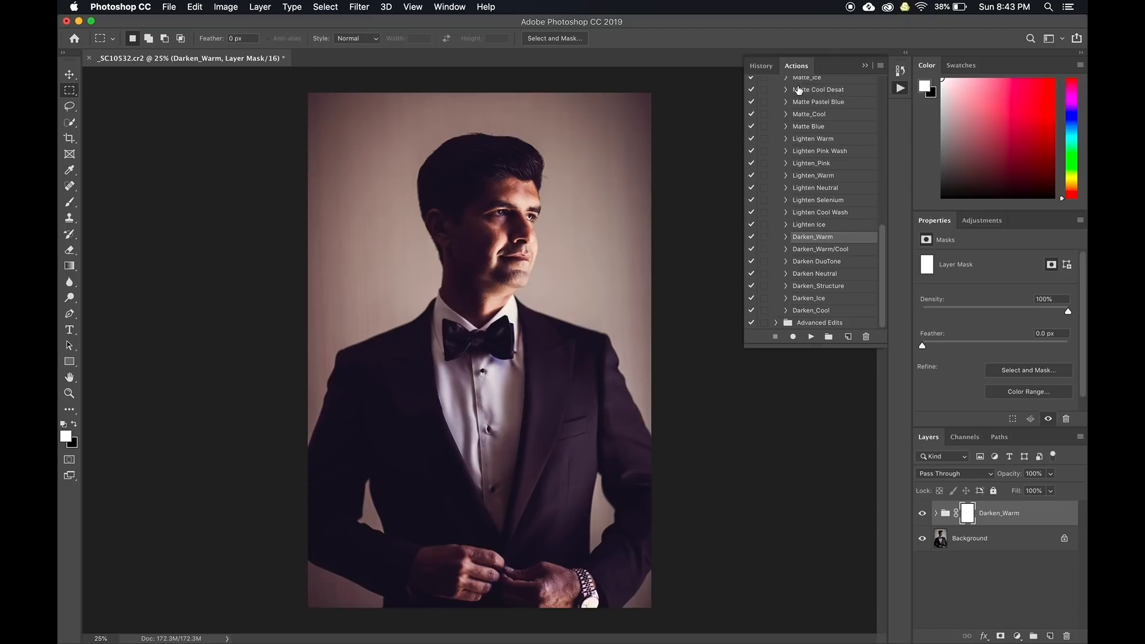
scroll(787, 101, "up", 10)
left_click(775, 107)
left_click(776, 95)
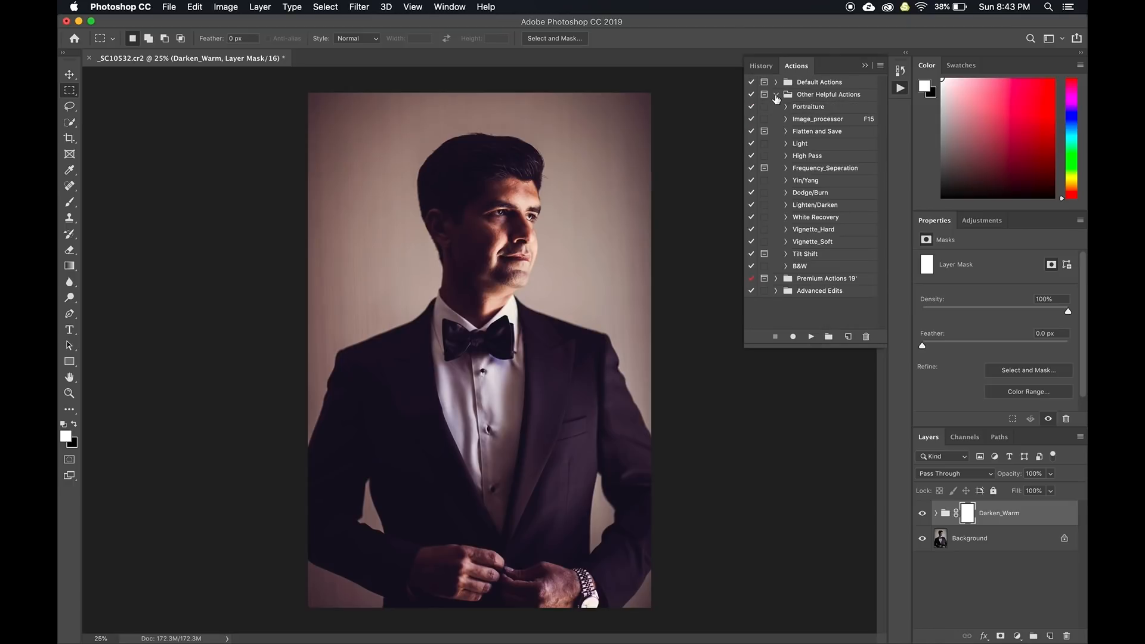
left_click(806, 195)
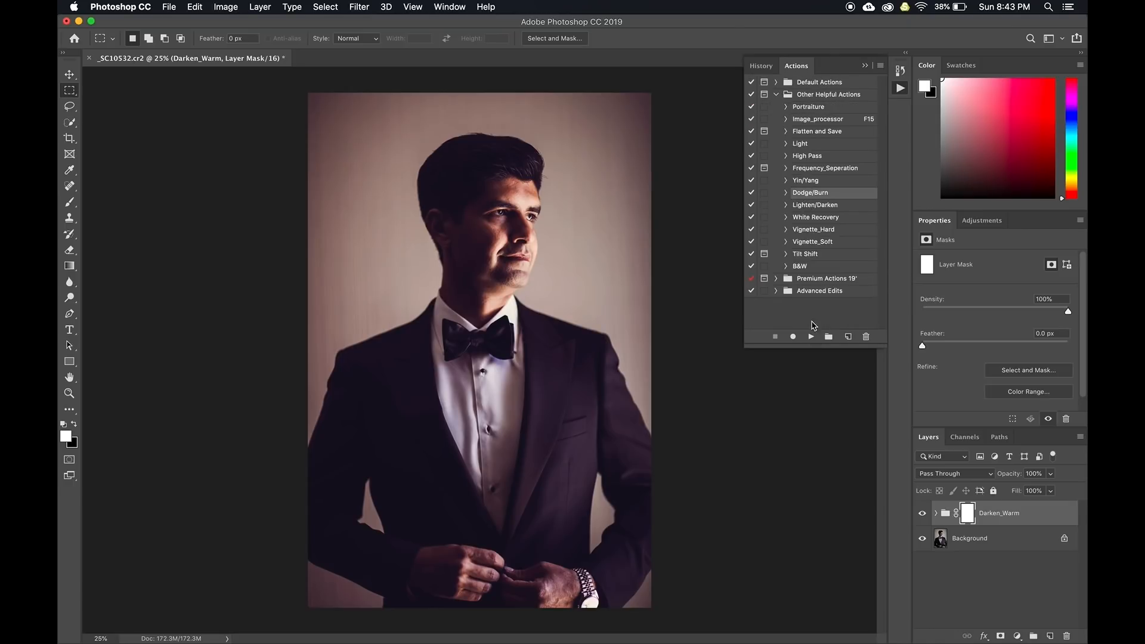
left_click(810, 338)
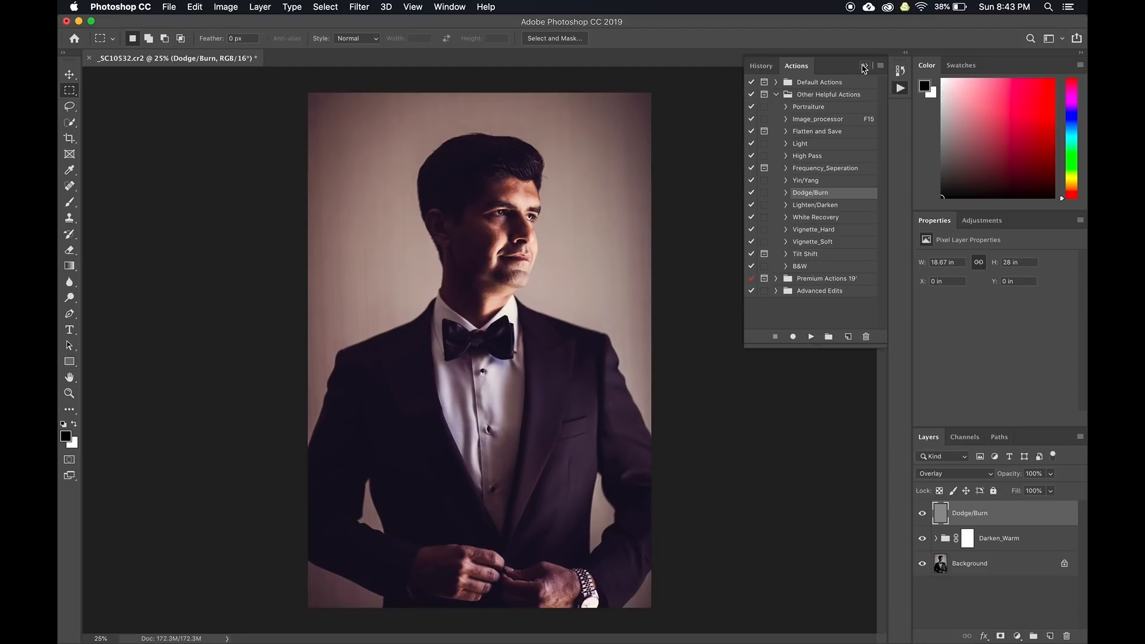
Set up a white brush at 16% flow, enlarged to 900 px
key("b")
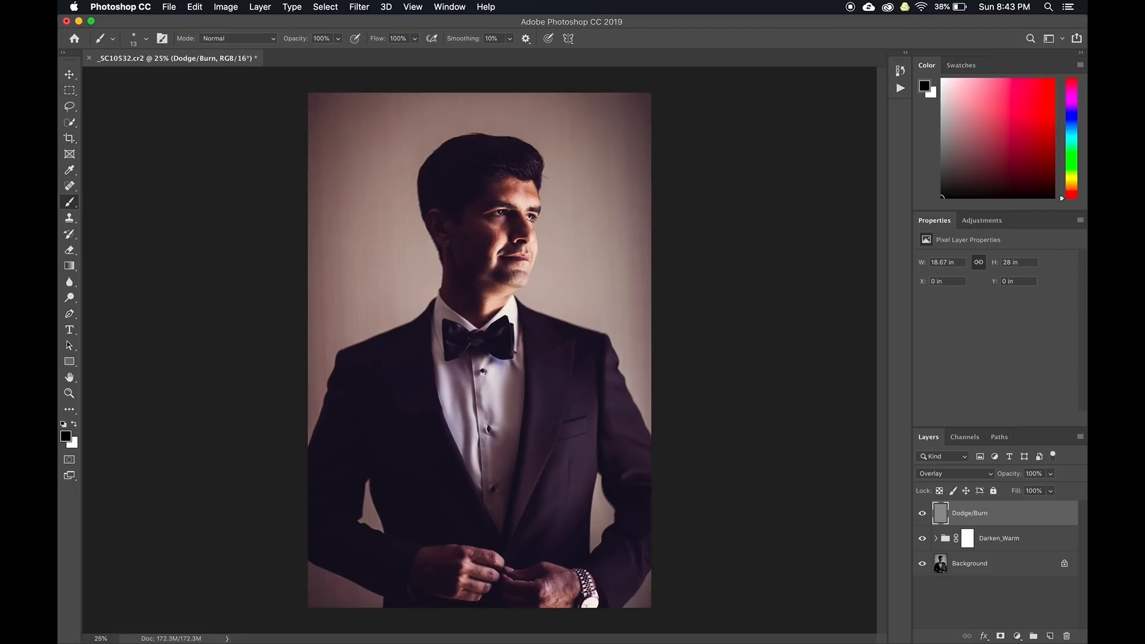
left_click(415, 38)
left_click_drag(417, 53, 370, 53)
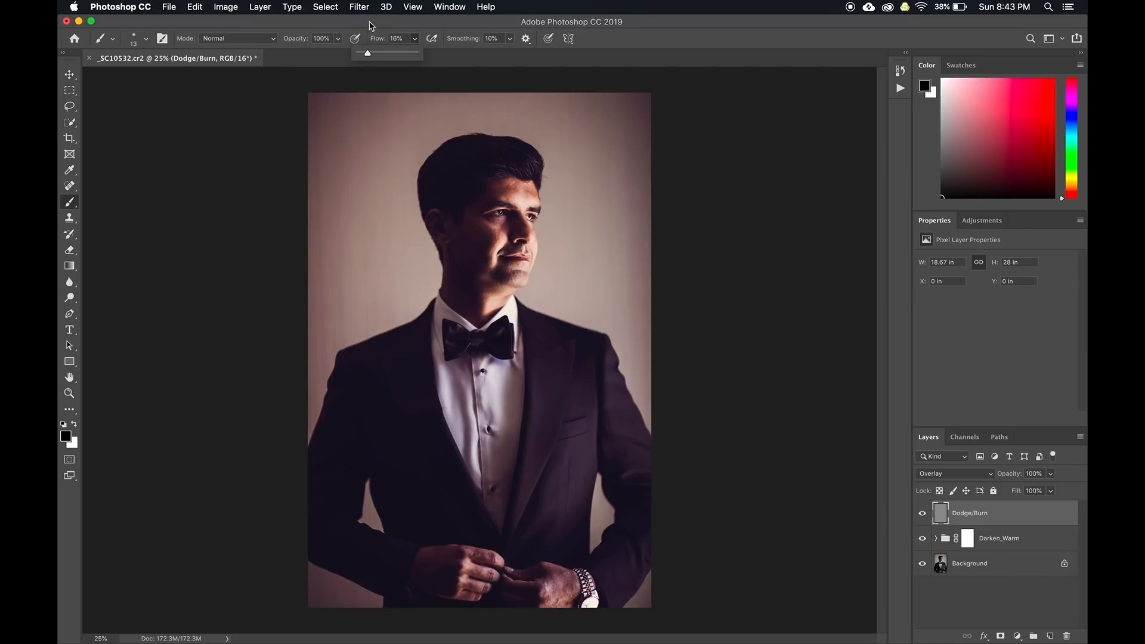
left_click(369, 19)
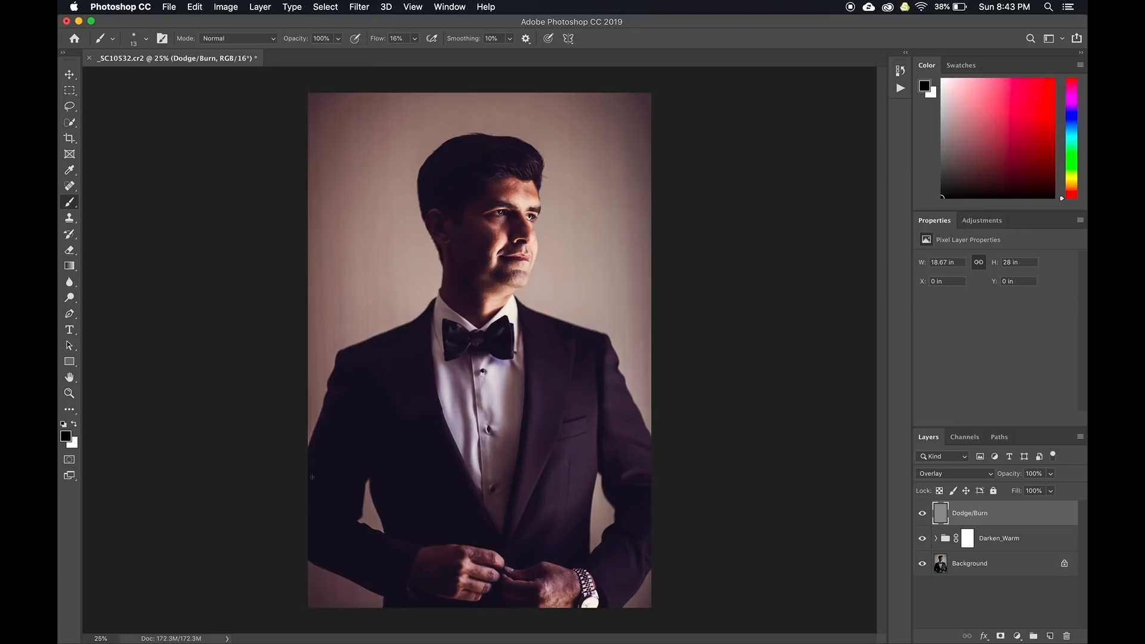
key("x")
key("bracketright")
key("bracketright")
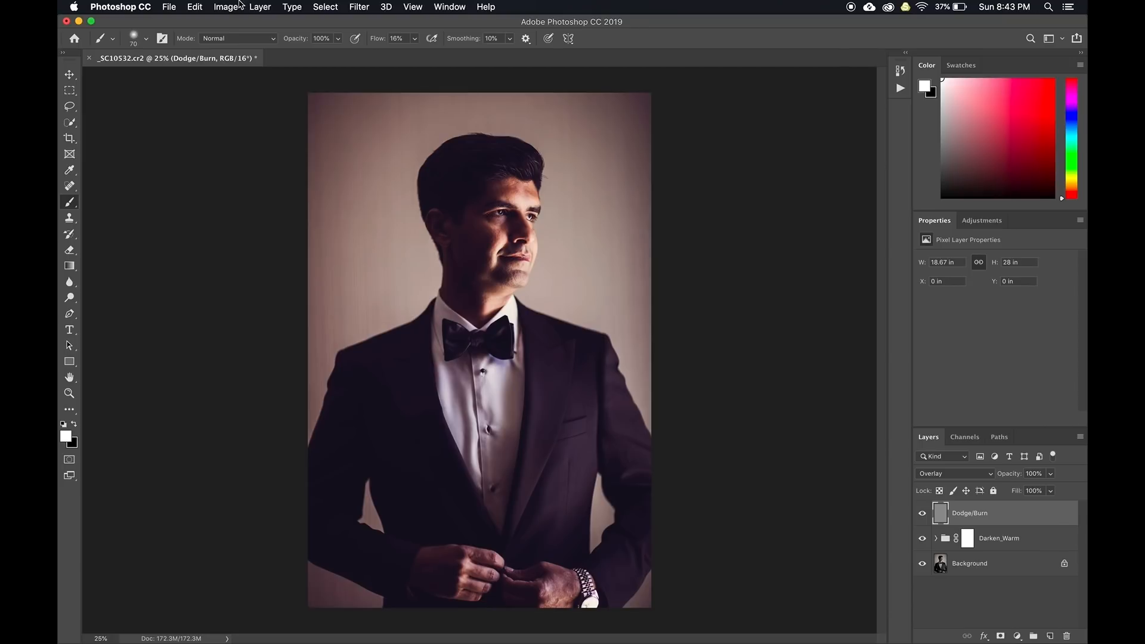
left_click(146, 39)
left_click(147, 40)
key("bracketright")
key("bracketright")
key("bracketright")
key("bracketright")
key("bracketright")
key("bracketright")
key("bracketright")
key("bracketright")
key("bracketright")
key("bracketright")
key("bracketright")
key("bracketright")
key("bracketright")
key("bracketright")
Trial-lighten the face and jacket at 8% flow, undo, then delete the Dodge/Burn layer
mouse_move(468, 252)
left_mouse_down()
mouse_move(469, 212)
mouse_move(490, 173)
mouse_move(474, 177)
mouse_move(489, 231)
left_mouse_up()
key("super+z")
left_click(416, 39)
left_click_drag(416, 39, 410, 56)
left_click(464, 265)
left_click_drag(501, 182, 473, 253)
mouse_move(408, 403)
left_mouse_down()
mouse_move(383, 369)
mouse_move(410, 393)
left_mouse_up()
key("super+z")
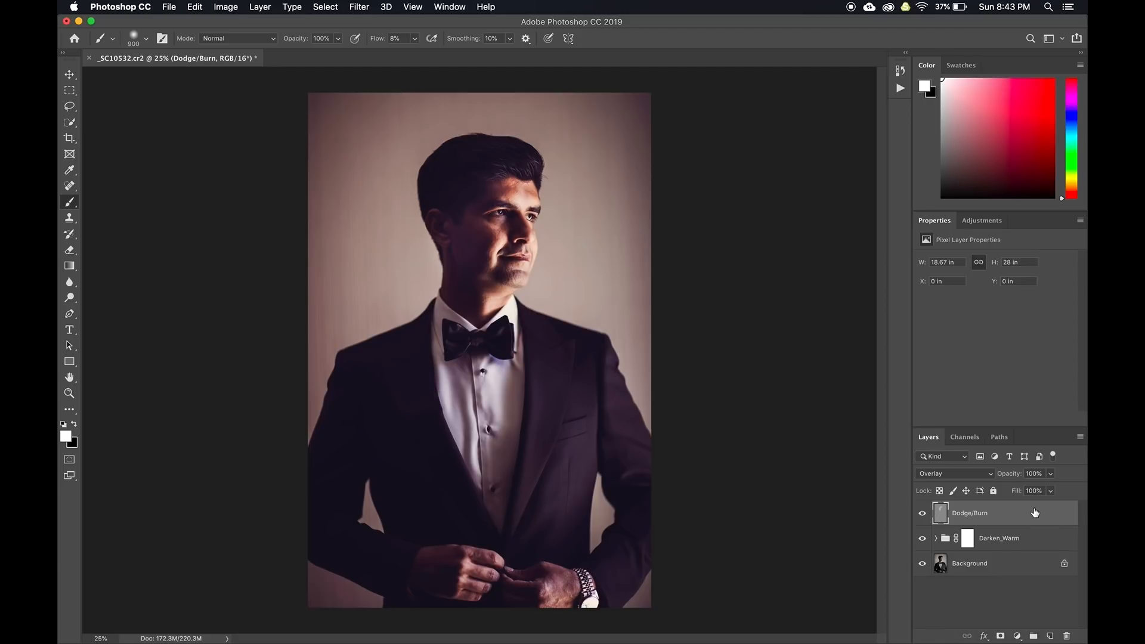
key("BackSpace")
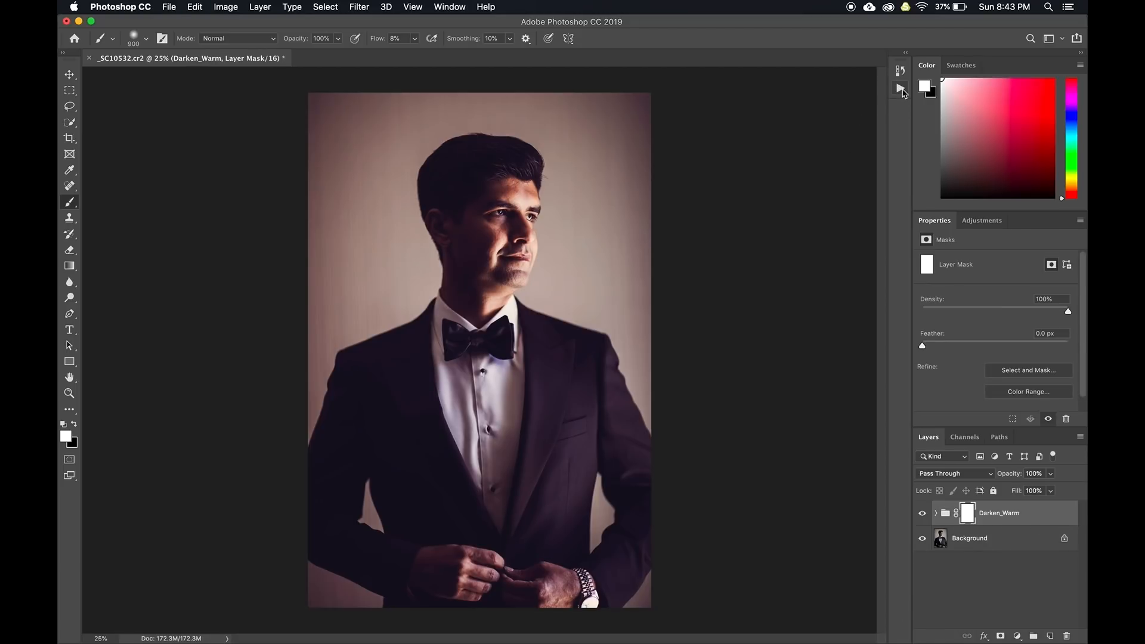
Replace a rerun Dodge/Burn layer with the Yin/Yang Lighter and Darker curves layers
left_click(900, 89)
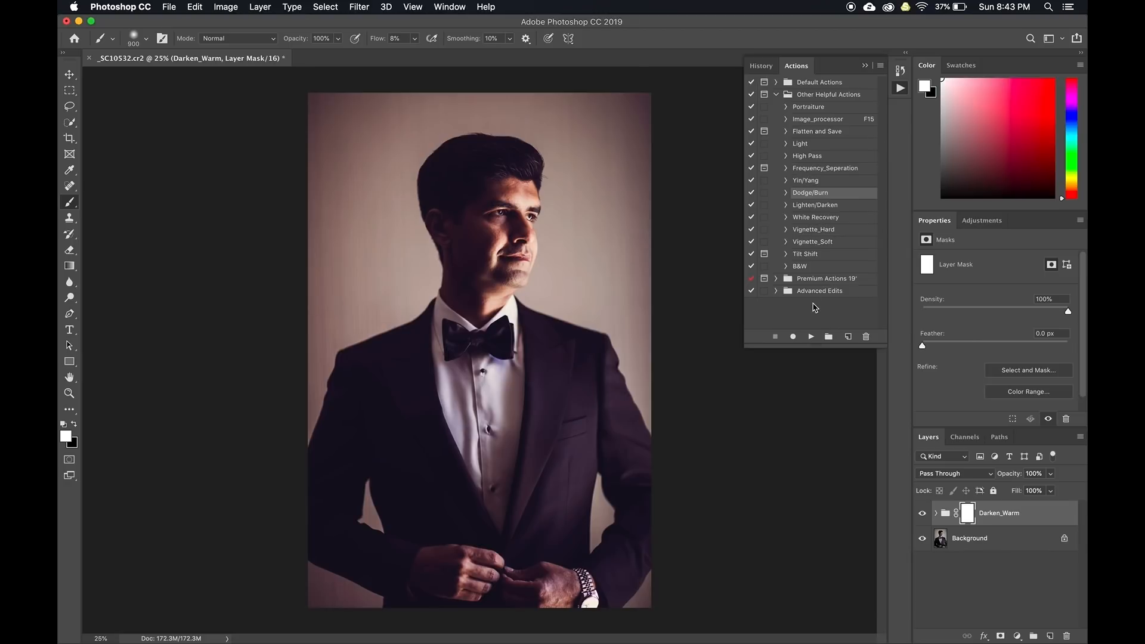
left_click(810, 336)
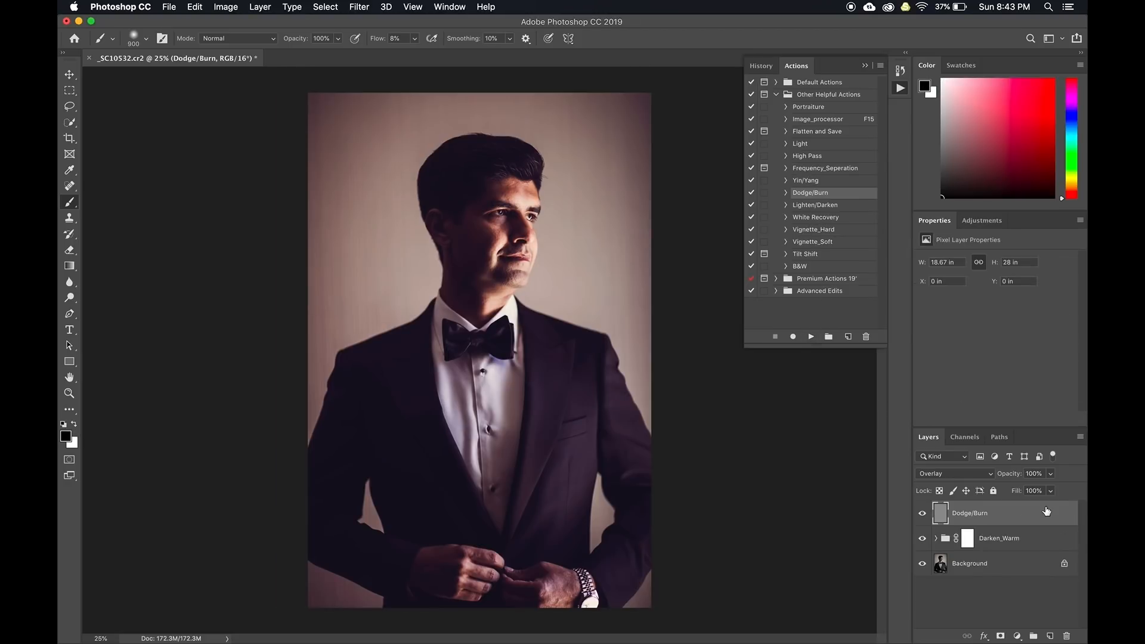
key("BackSpace")
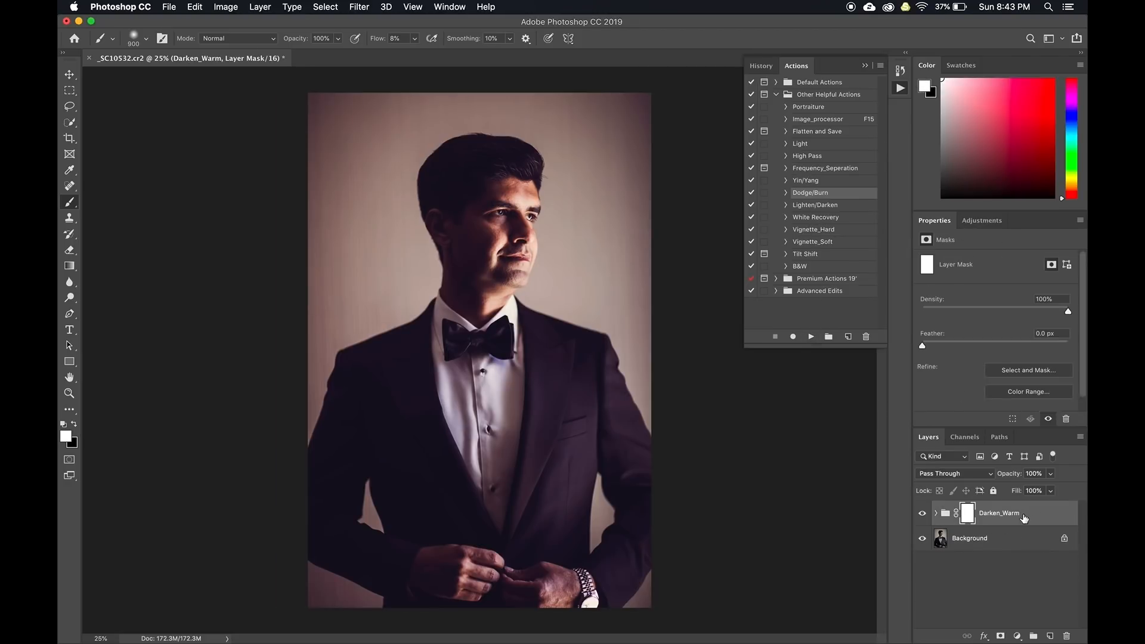
left_click(805, 181)
left_click(811, 337)
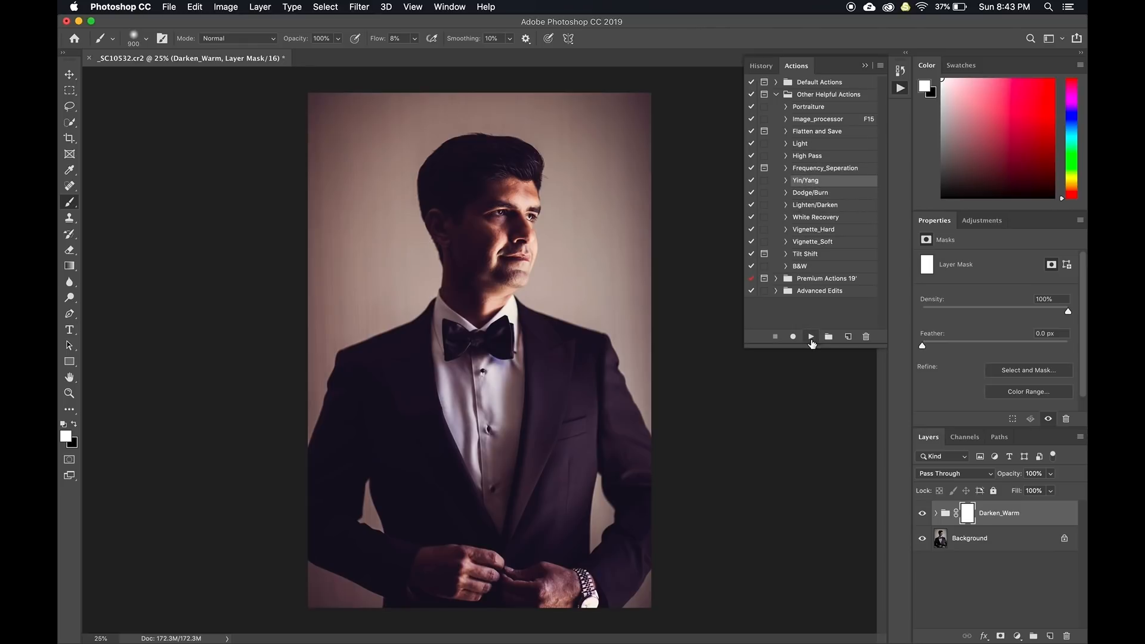
left_click(865, 66)
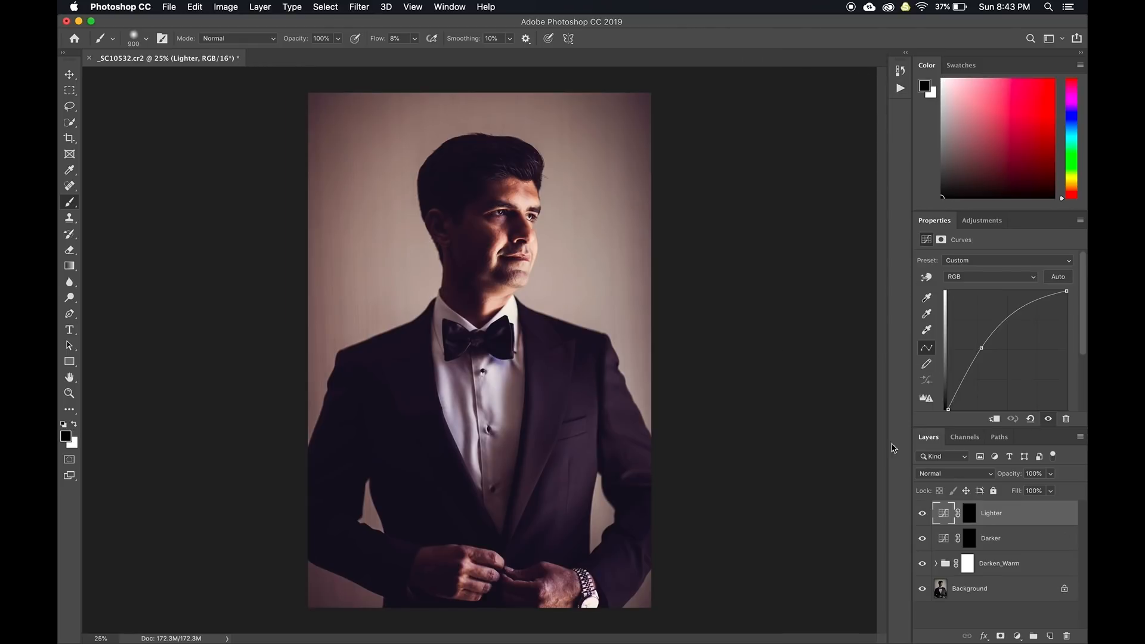
Paint white on the Lighter mask over face, hands and hair, then undo it
left_click(970, 513)
key("x")
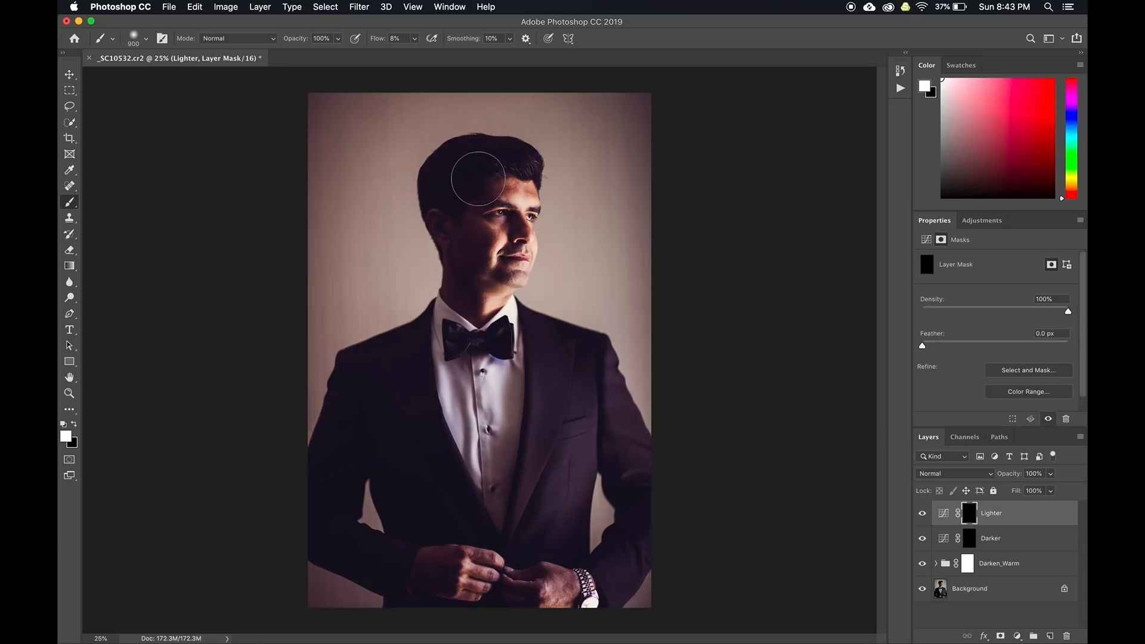
left_click_drag(465, 272, 476, 265)
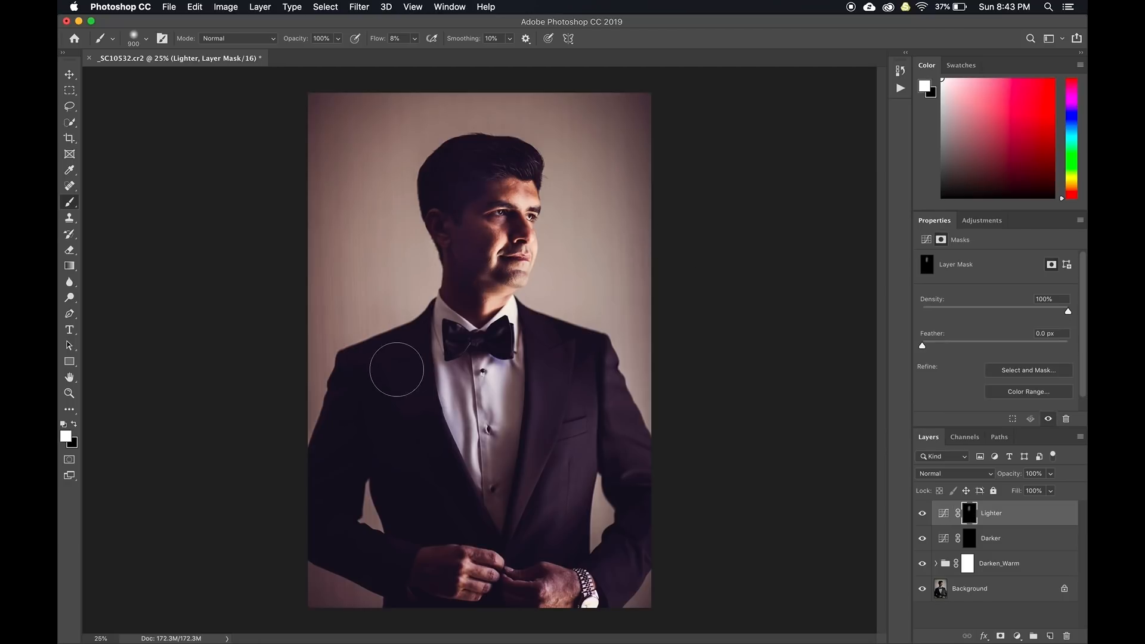
left_click_drag(452, 570, 444, 586)
left_click_drag(523, 588, 546, 584)
mouse_move(477, 281)
left_mouse_down()
mouse_move(465, 240)
mouse_move(464, 282)
left_mouse_up()
mouse_move(465, 162)
left_mouse_down()
mouse_move(521, 175)
mouse_move(493, 171)
mouse_move(454, 225)
mouse_move(467, 272)
mouse_move(475, 234)
left_mouse_up()
key("alt+super+z")
key("alt+super+z")
key("alt+super+z")
key("alt+super+z")
key("alt+super+z")
key("alt+super+z")
key("alt+super+z")
key("alt+super+z")
key("super+z")
key("super+z")
key("super+z")
key("super+z")
key("super+z")
key("super+z")
At 100% flow and 13% opacity, brighten the hair, cheek, neck, jacket and hands
left_click_drag(415, 43, 513, 63)
left_click(337, 39)
left_click_drag(337, 53, 288, 54)
left_click(471, 211)
mouse_move(478, 155)
left_mouse_down()
mouse_move(461, 174)
mouse_move(465, 276)
left_mouse_up()
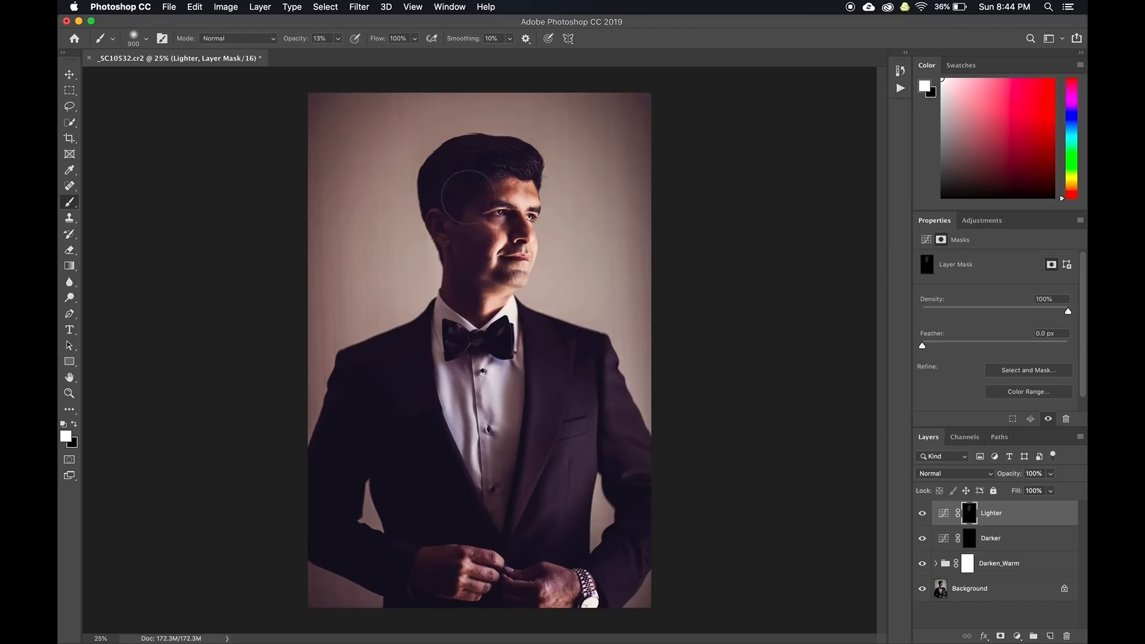
mouse_move(406, 462)
left_mouse_down()
mouse_move(414, 440)
mouse_move(342, 440)
mouse_move(339, 474)
left_mouse_up()
mouse_move(430, 564)
left_mouse_down()
mouse_move(420, 572)
mouse_move(440, 577)
left_mouse_up()
left_click_drag(540, 597, 517, 583)
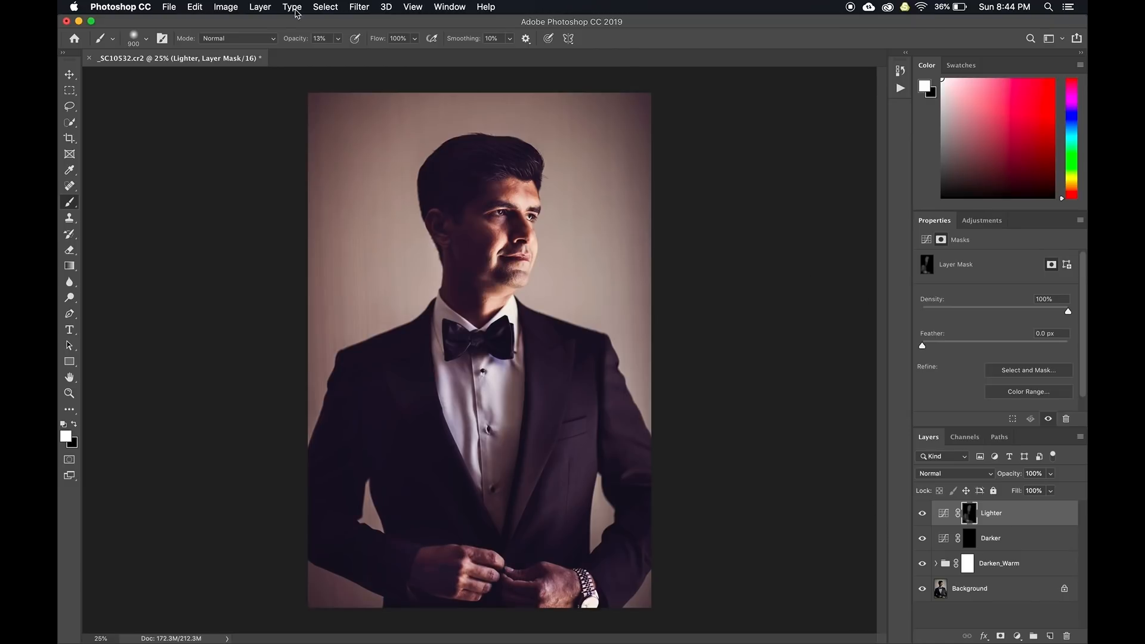
Try converting the image to Grayscale, cancelling the flatten prompt to keep colour
left_click(224, 6)
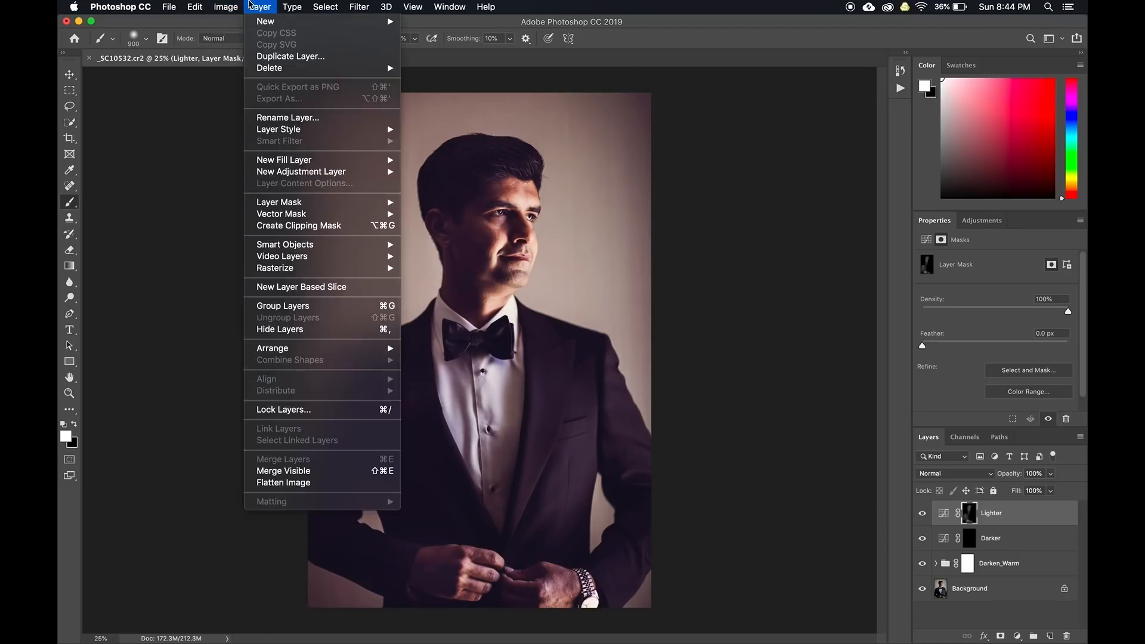
mouse_move(240, 24)
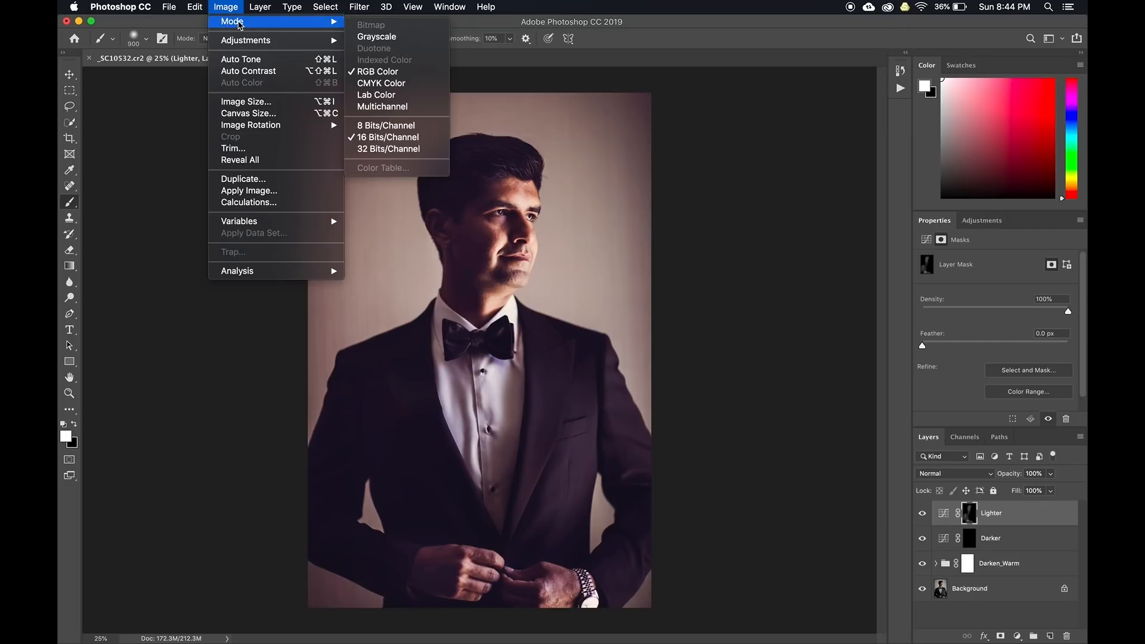
left_click(376, 37)
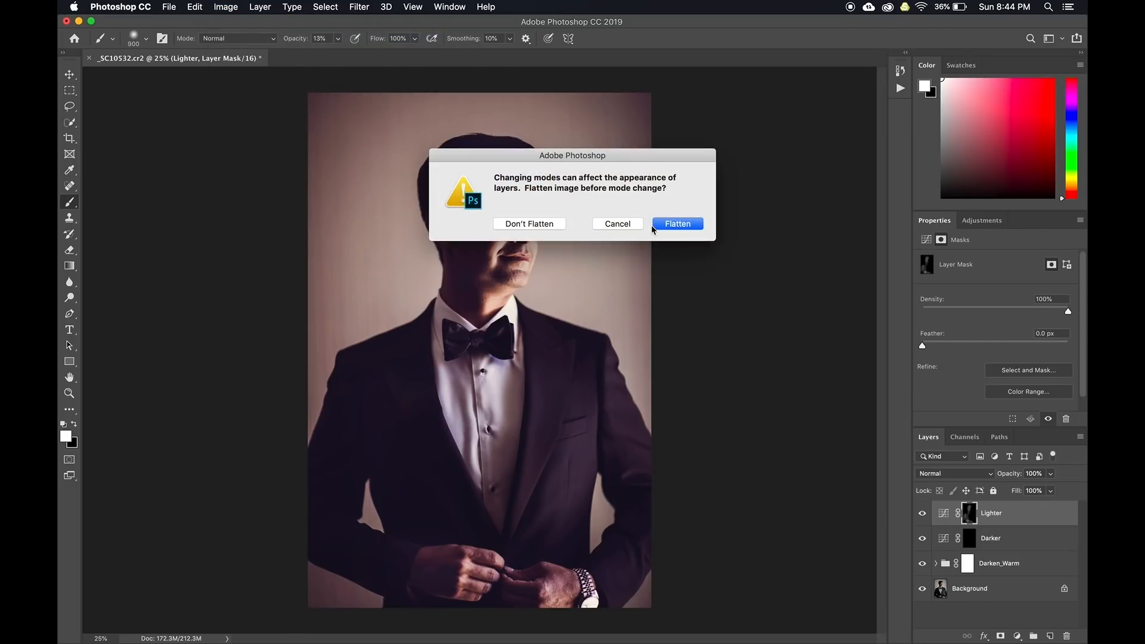
left_click(626, 229)
left_click(900, 88)
left_click(902, 89)
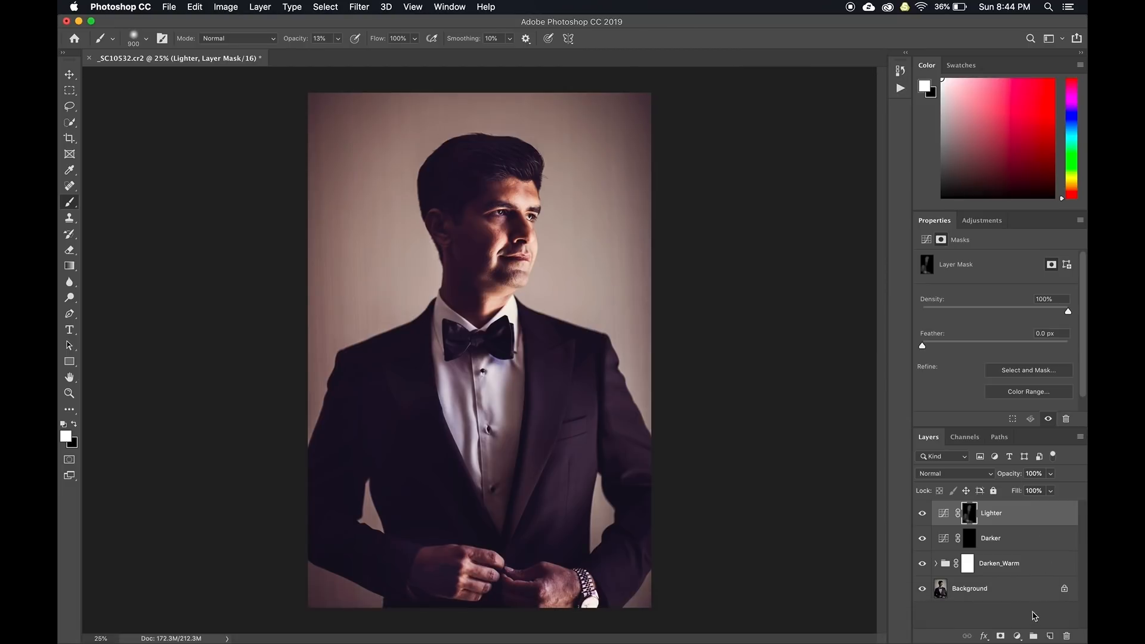
Add Gradient Map and Black & White adjustment layers, Black & White blended as Luminosity
left_click(1017, 636)
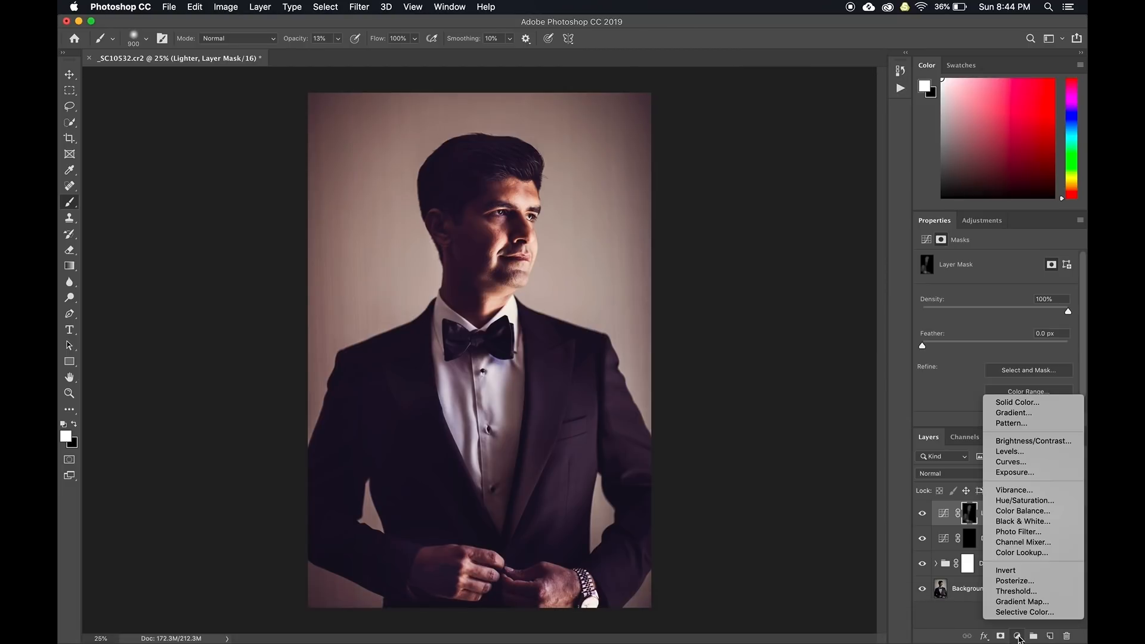
left_click(1014, 602)
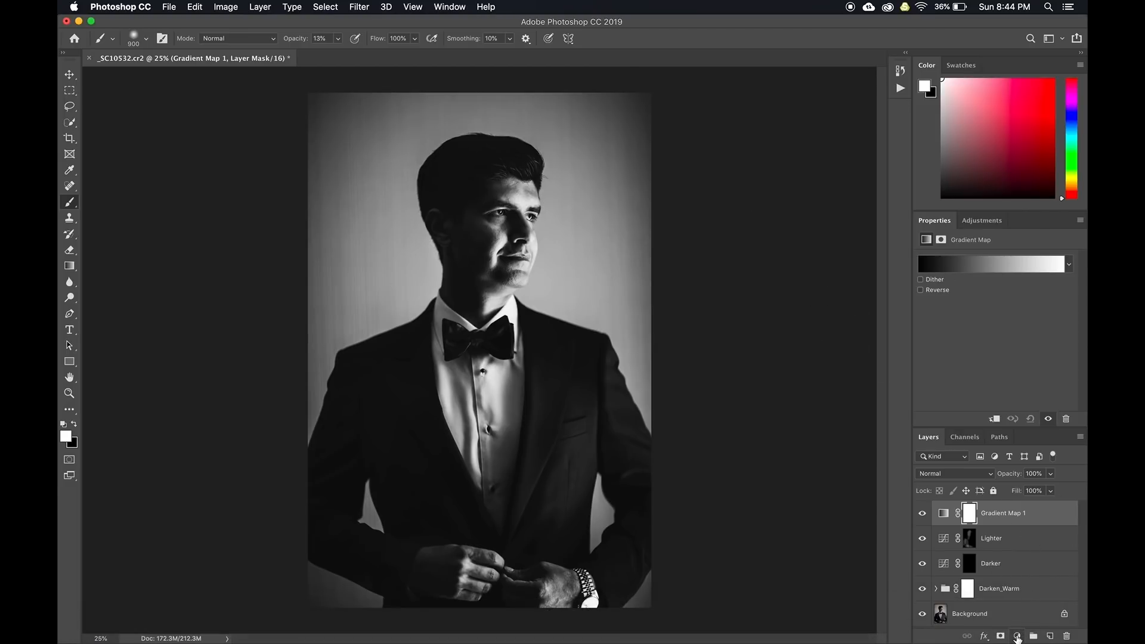
left_click(1017, 636)
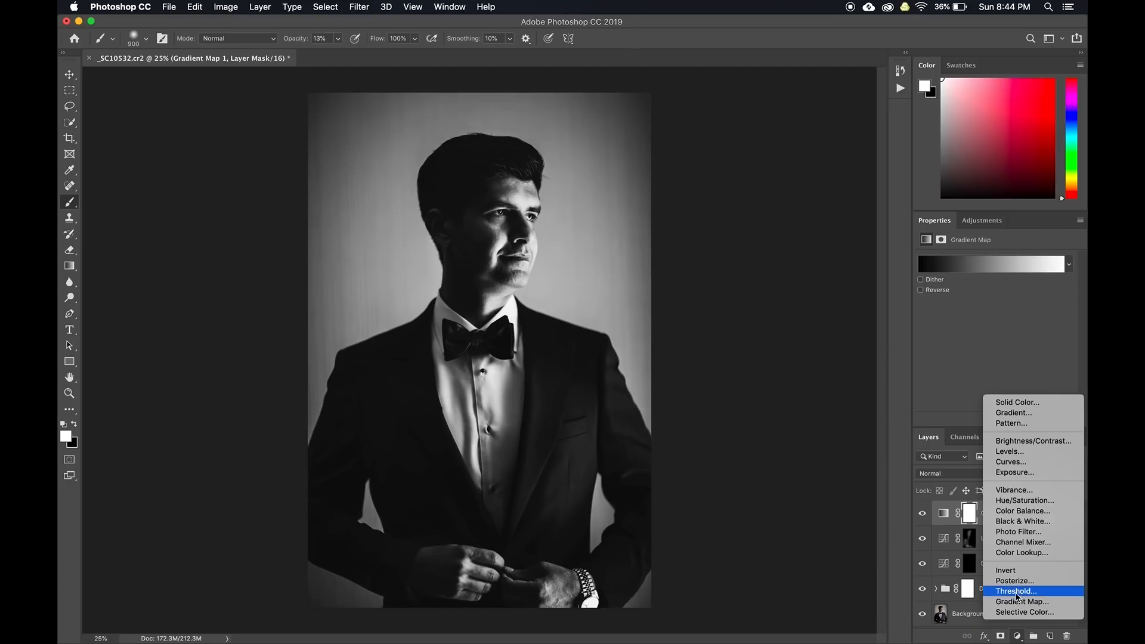
left_click(1012, 524)
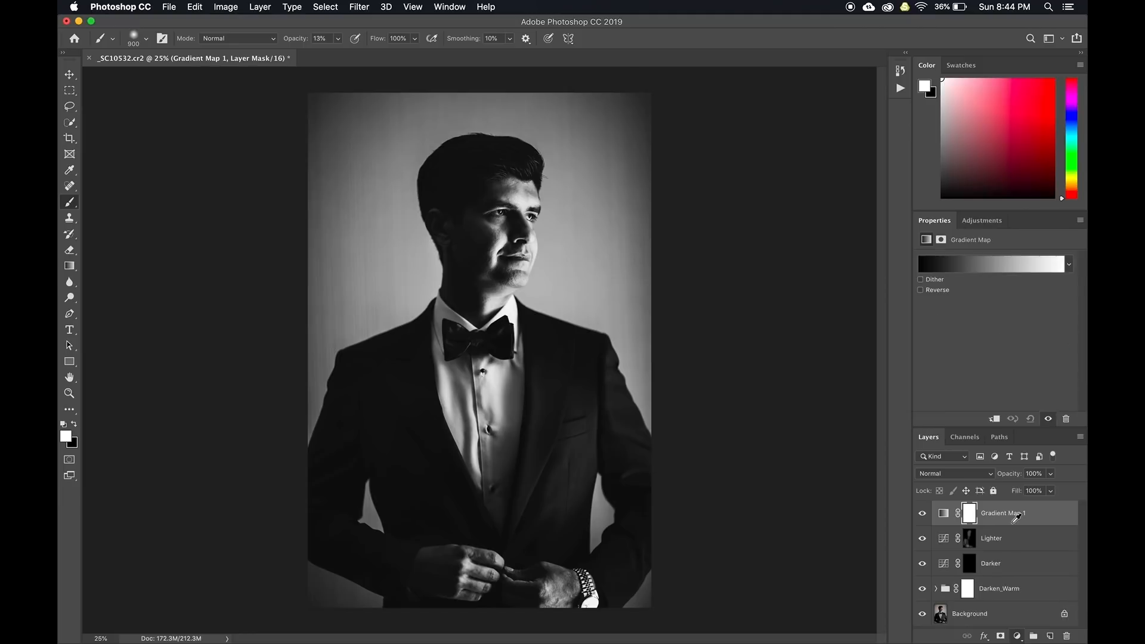
left_click(949, 474)
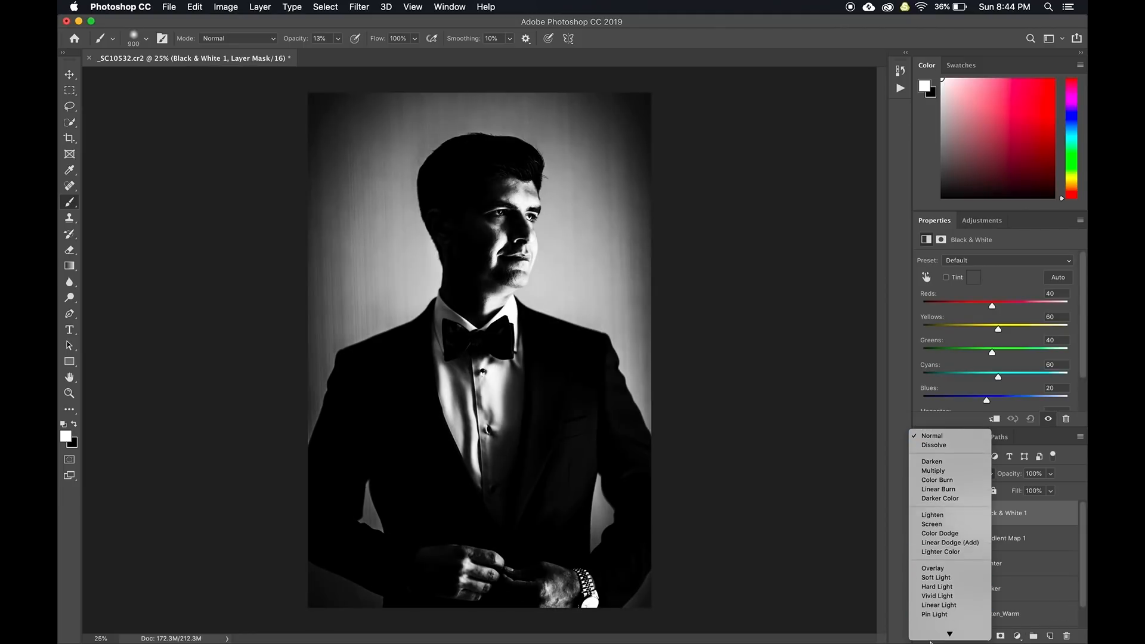
left_click(933, 633)
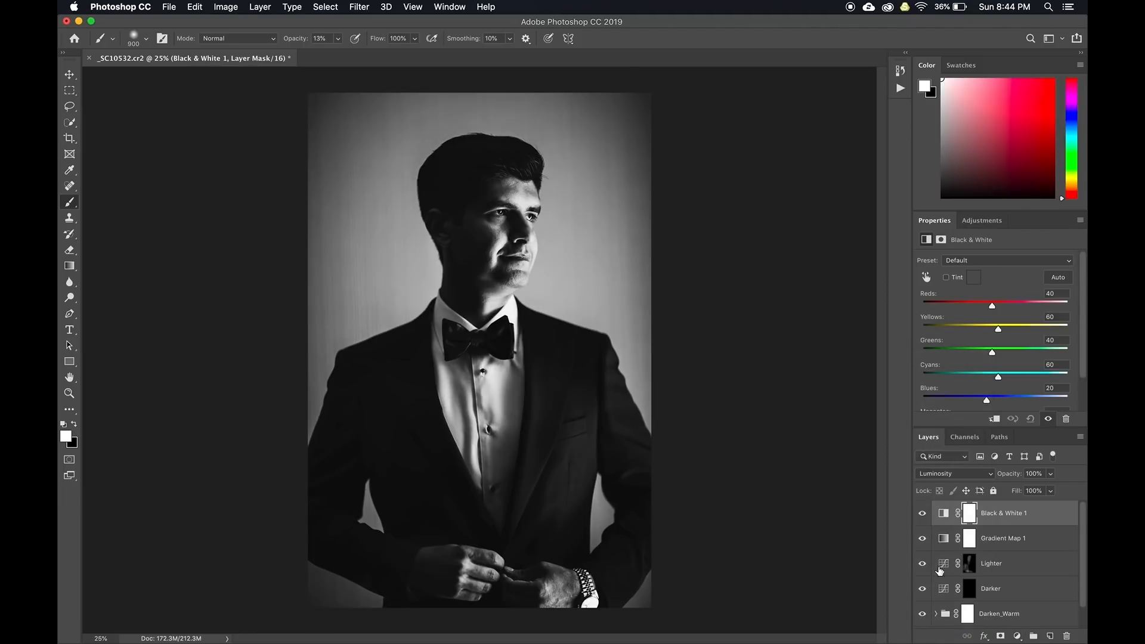
Hide Gradient Map 1 after comparing the portrait with and without each adjustment layer
left_click(922, 538)
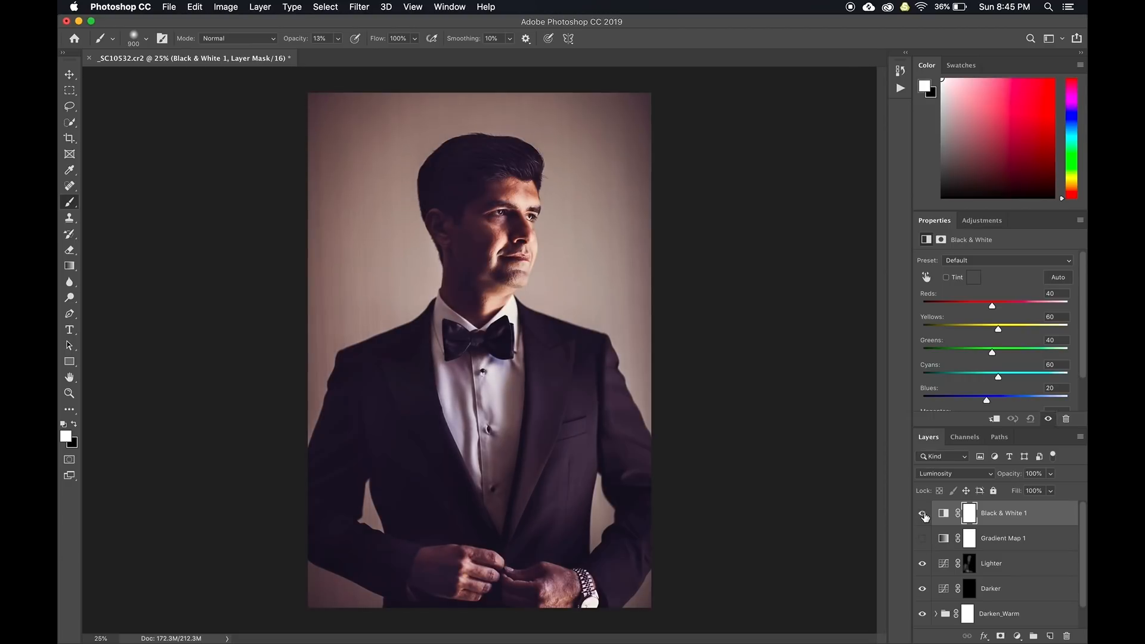
left_click(924, 514)
left_click(923, 514)
left_click(921, 539)
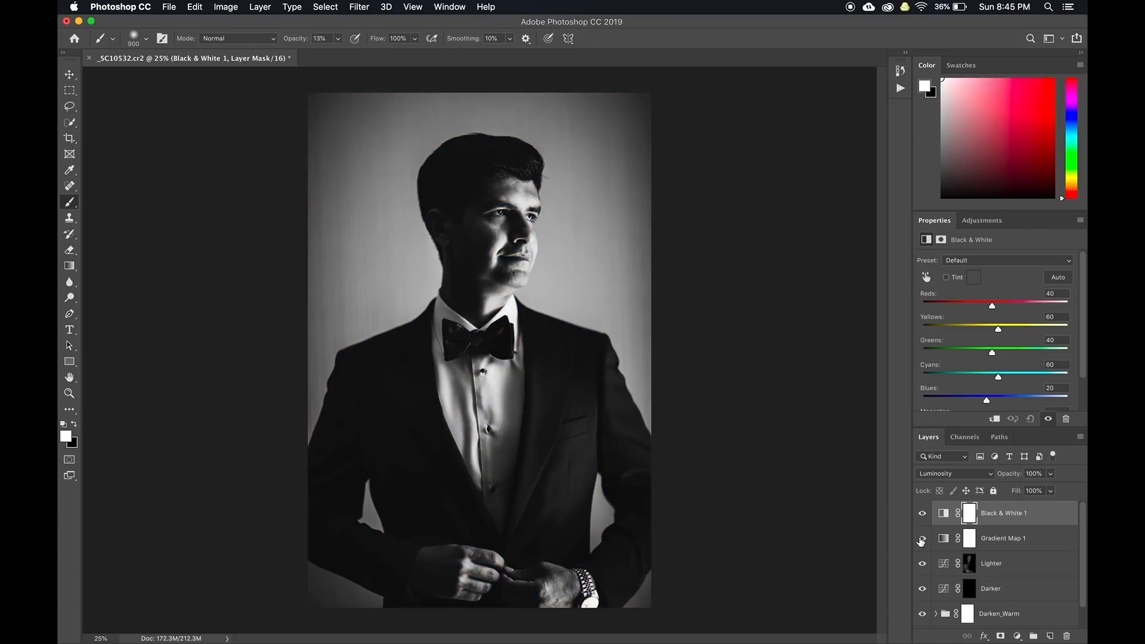
left_click(922, 539)
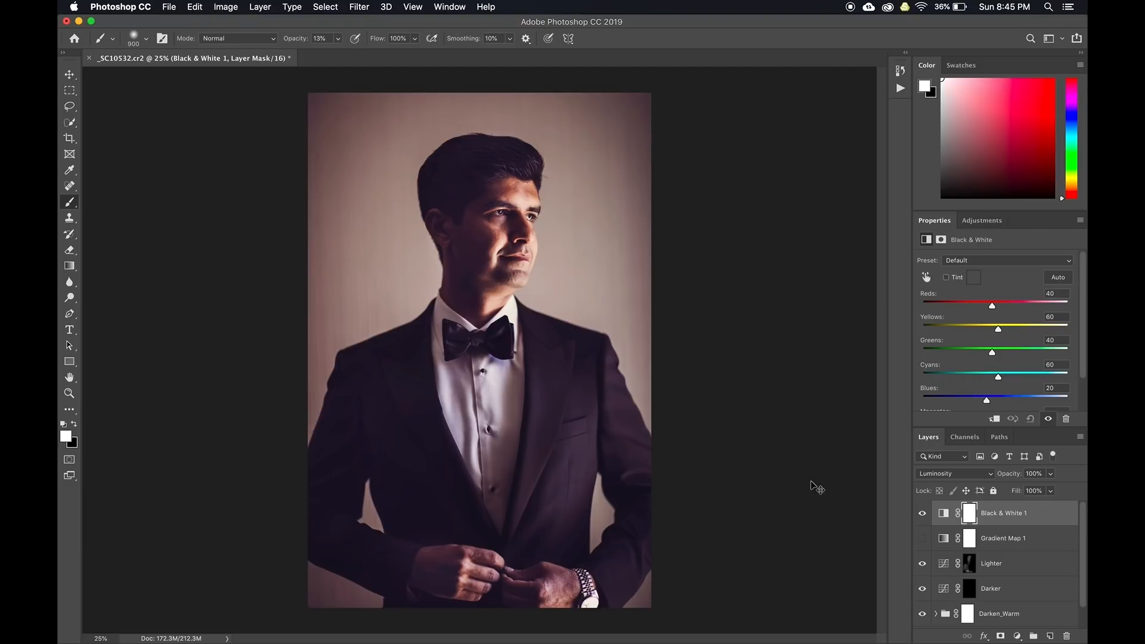
Save and close the edited image in Photoshop, returning to Lightroom Classic
key("super+s")
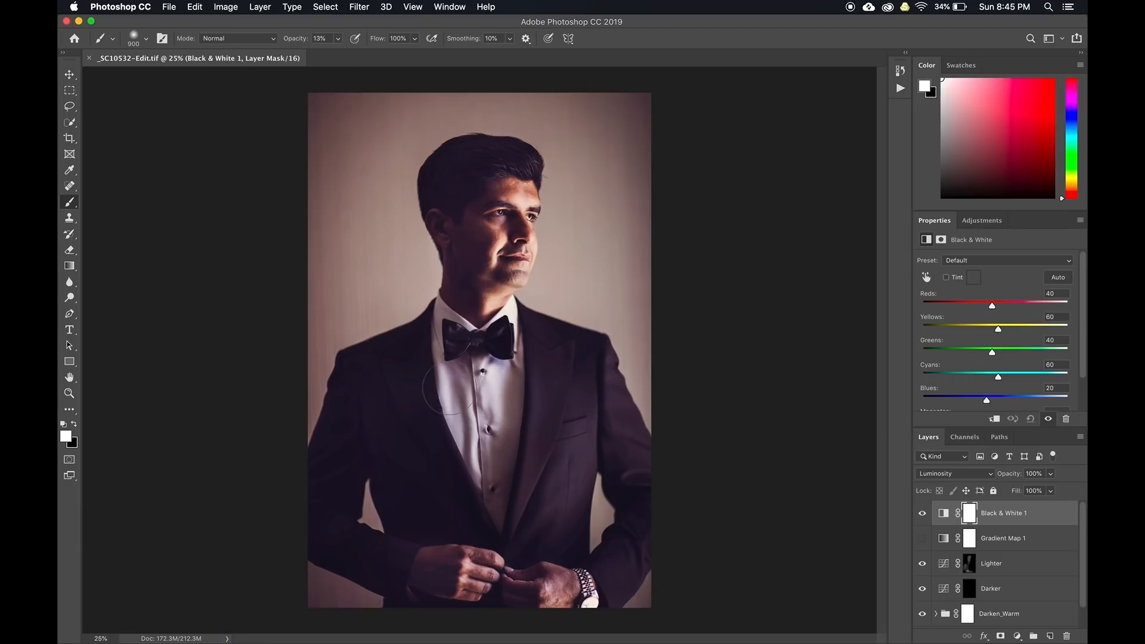
key("super+w")
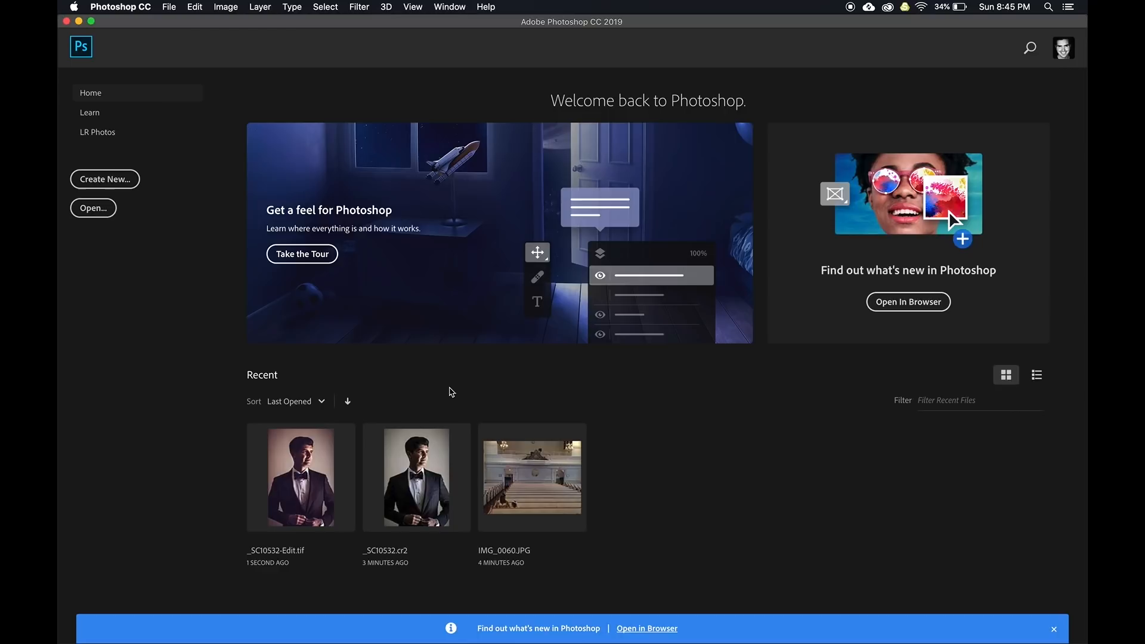
key("super+Tab")
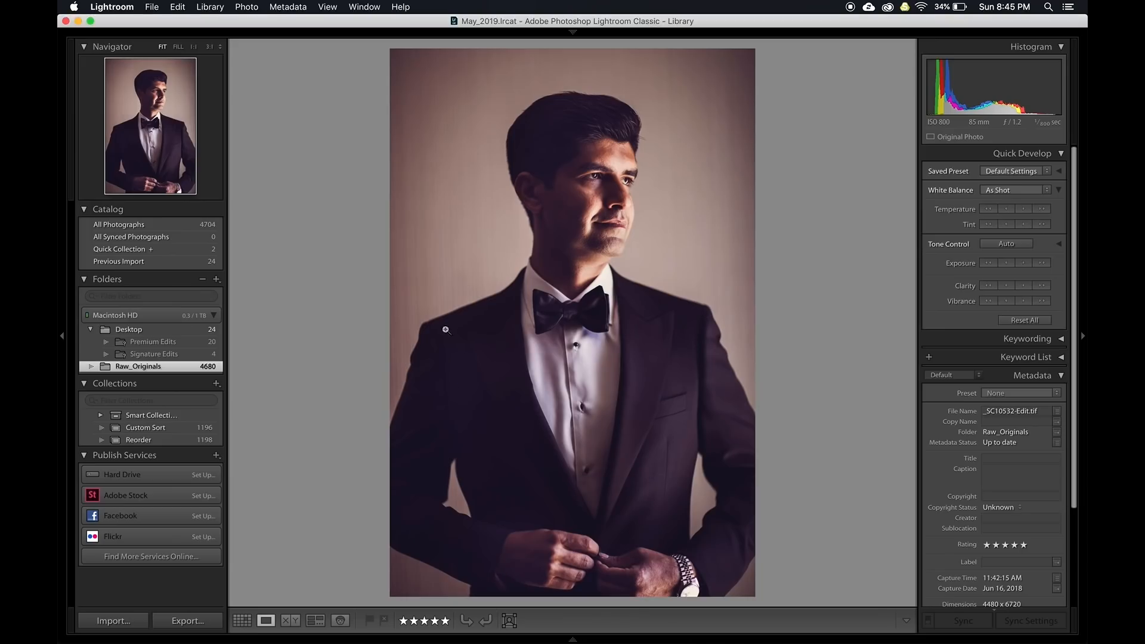
Compare _SC10532-Edit.tif with its original, then browse the Grid with larger thumbnails
key("Left")
key("Right")
key("Left")
key("Right")
key("g")
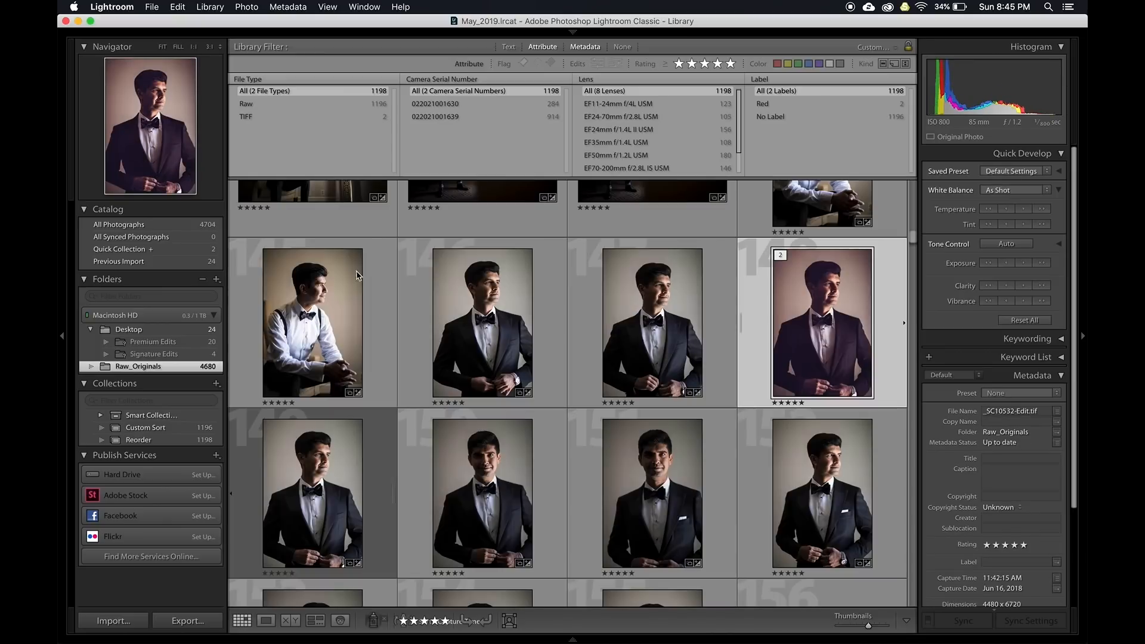
key("equal")
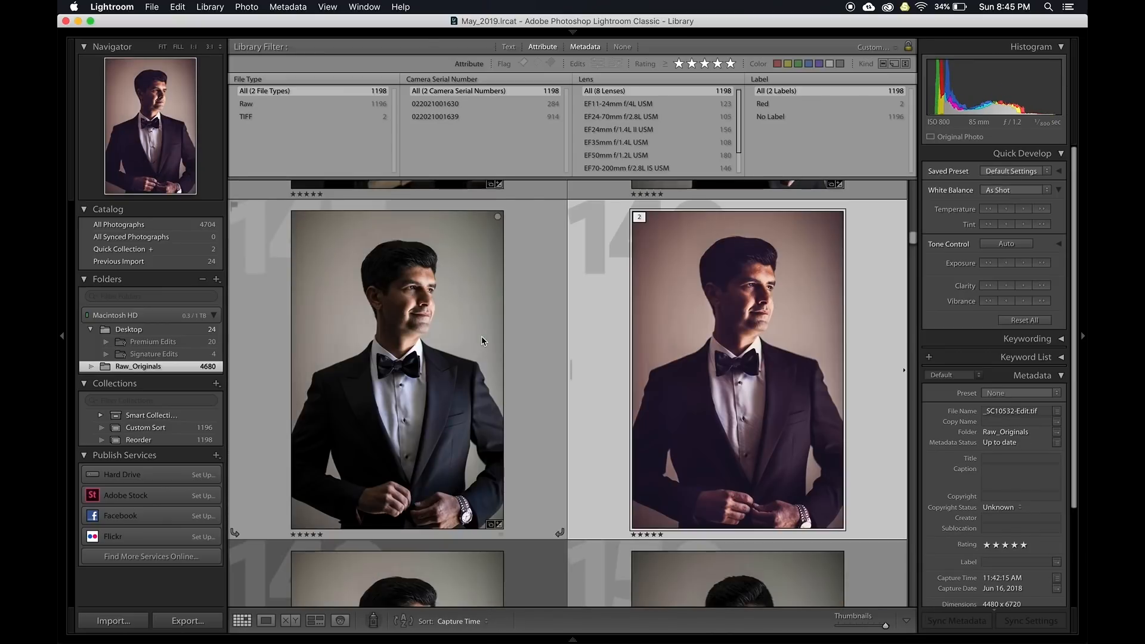
scroll(552, 362, "down", 10)
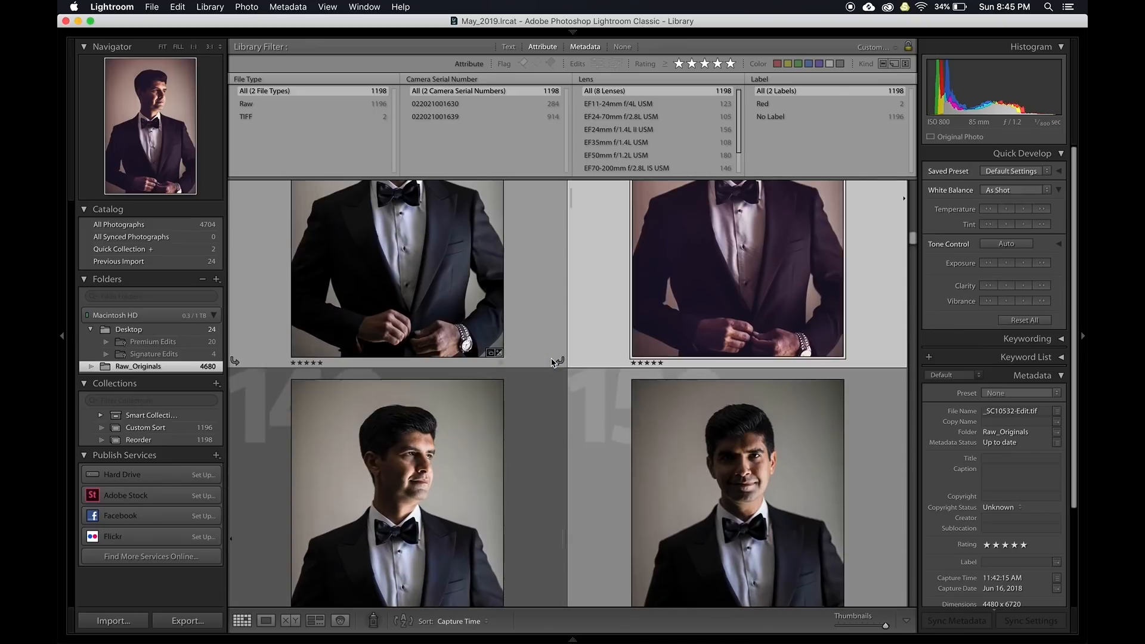
scroll(552, 361, "down", 10)
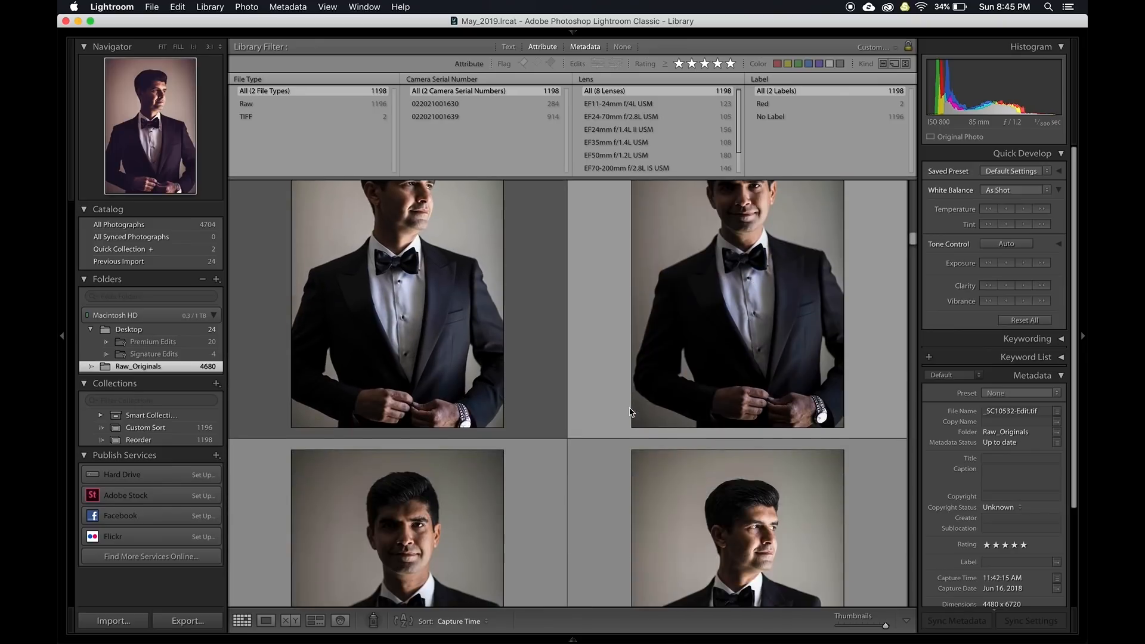
scroll(630, 412, "down", 5)
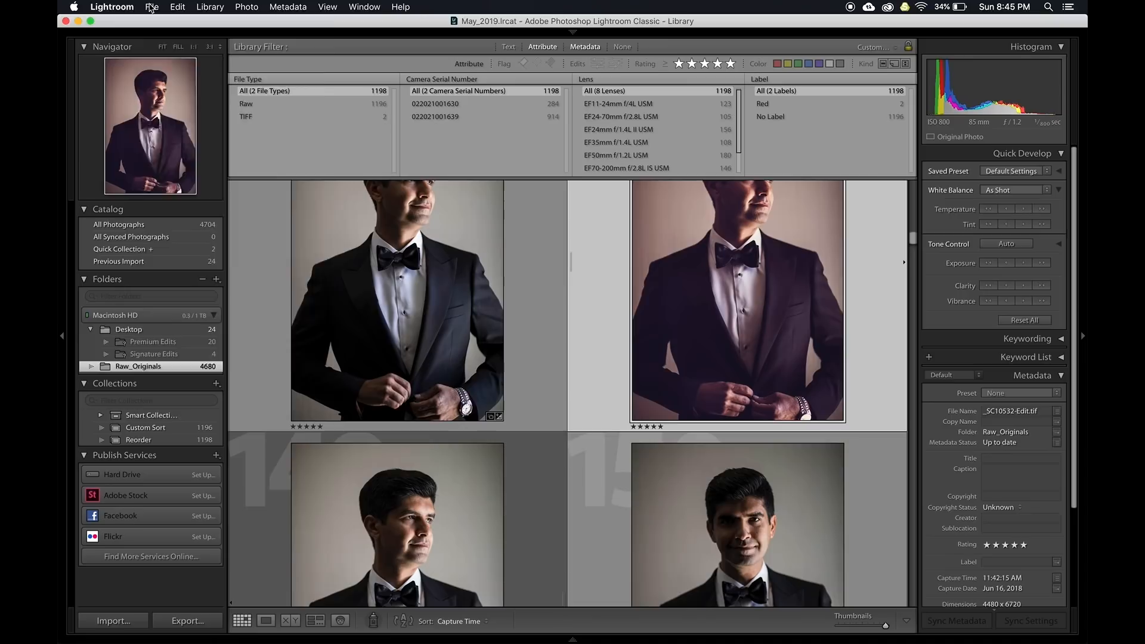
Open Lightroom Preferences at the External Editing settings
left_click(112, 6)
left_click(117, 38)
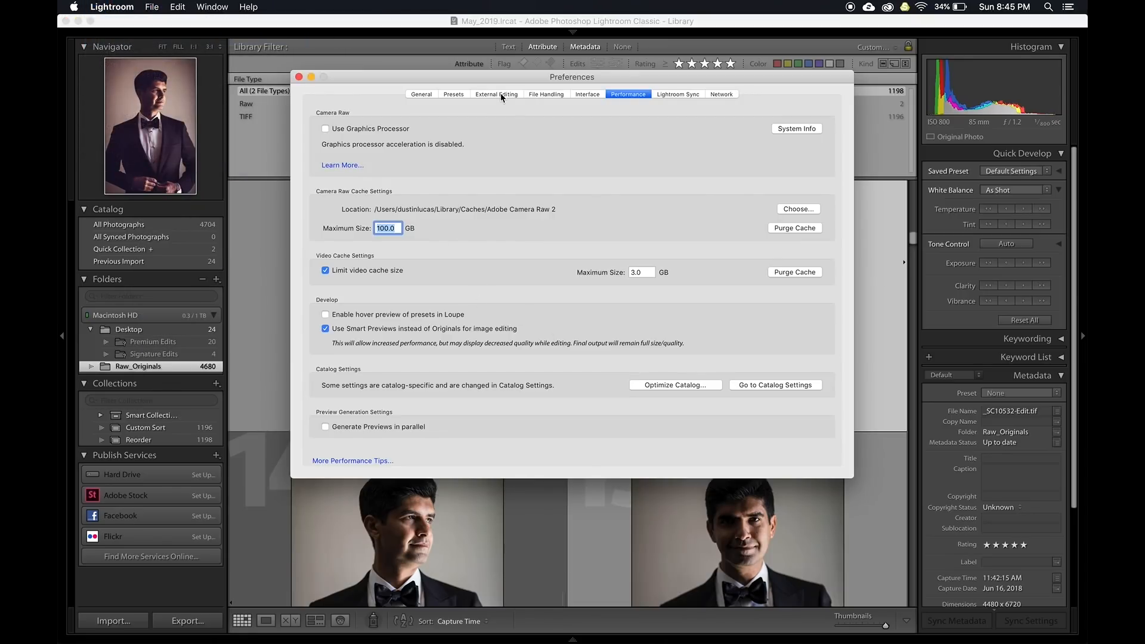
left_click(501, 95)
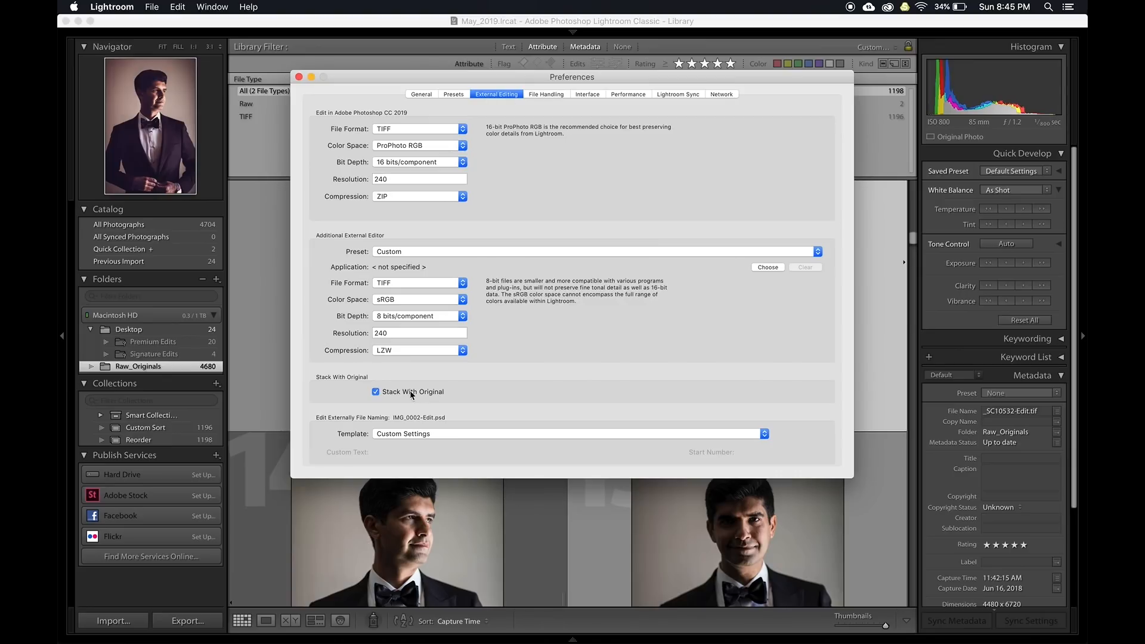
Close Preferences and group the edited portrait and its original into a stack
left_click(298, 77)
scroll(655, 430, "down", 5)
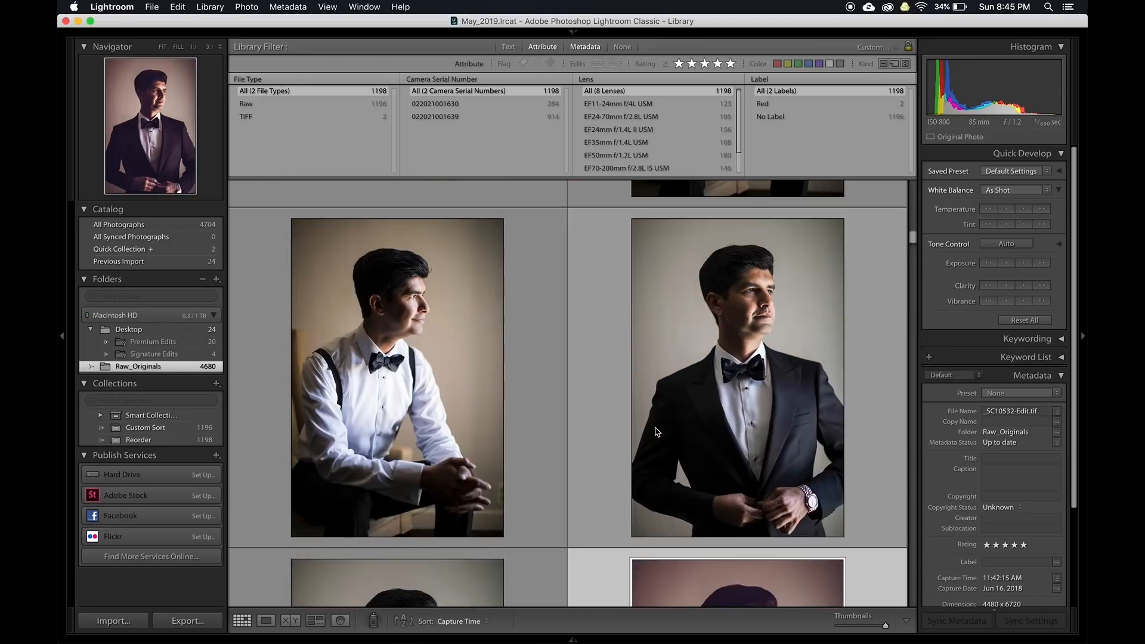
scroll(656, 431, "down", 3)
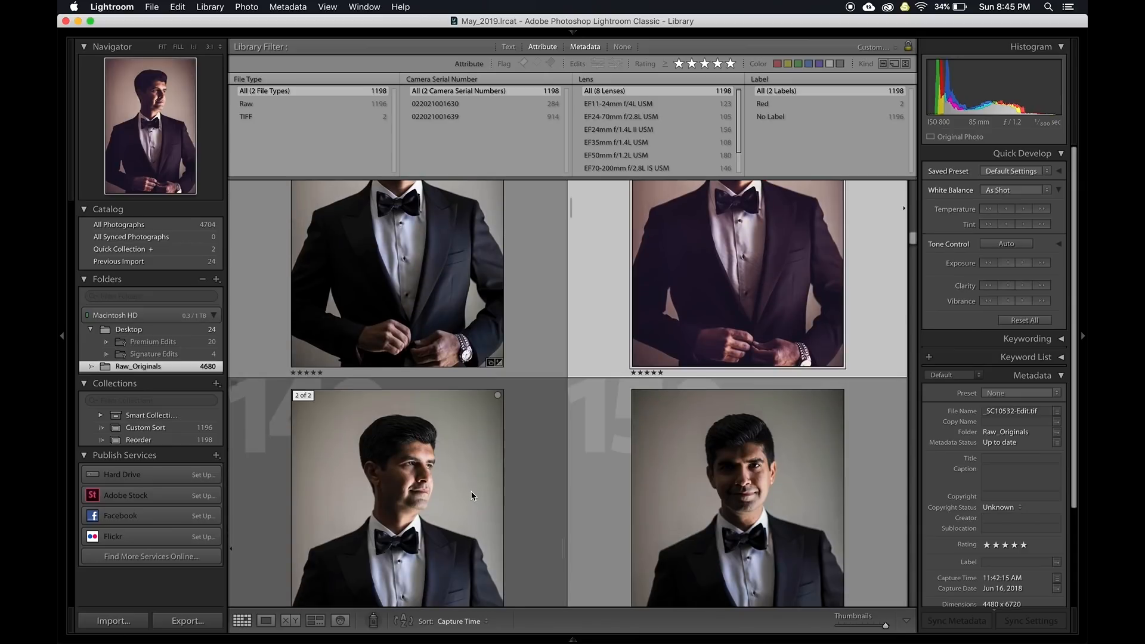
left_click(470, 495, "super")
right_click(472, 496)
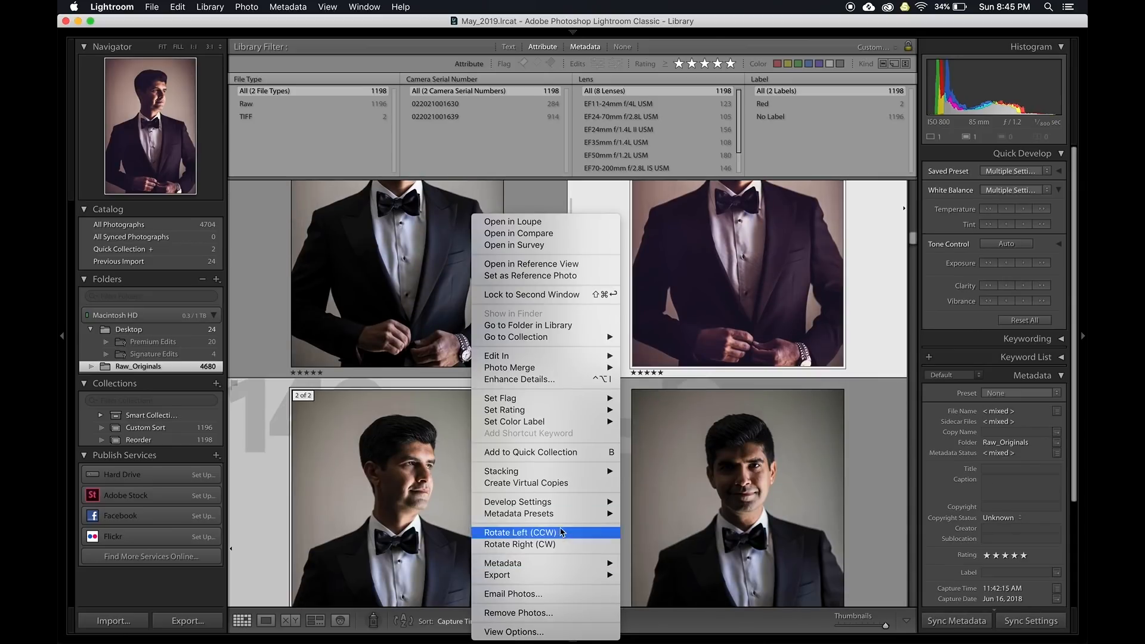
mouse_move(591, 471)
left_click(637, 475)
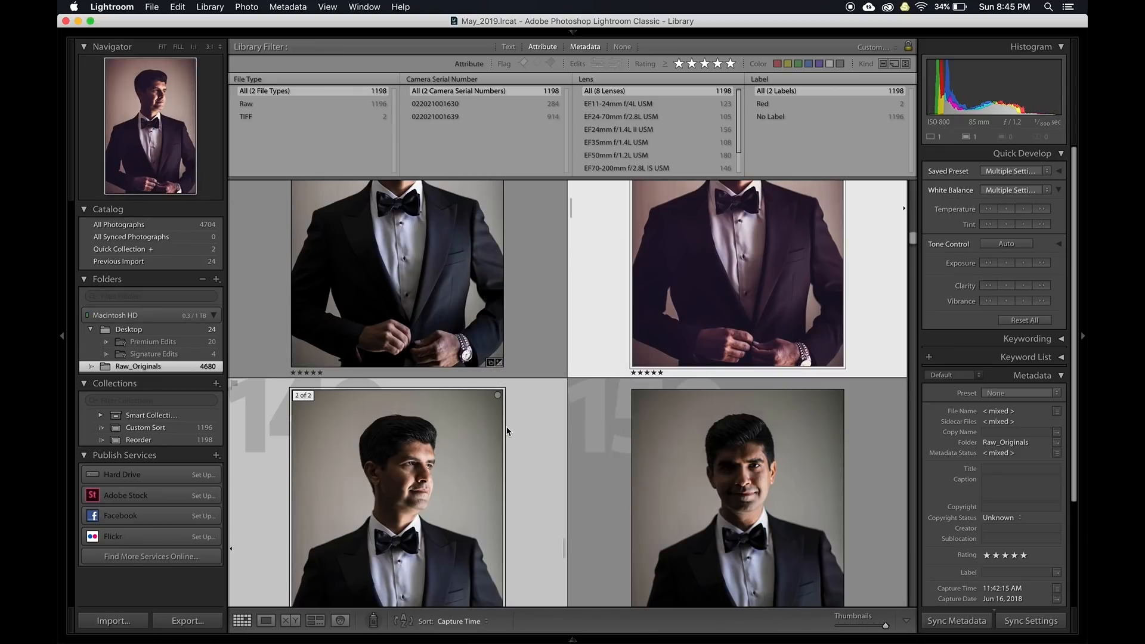
Select all photos, collapse all stacks, and deselect with smaller grid thumbnails
scroll(506, 431, "down", 5)
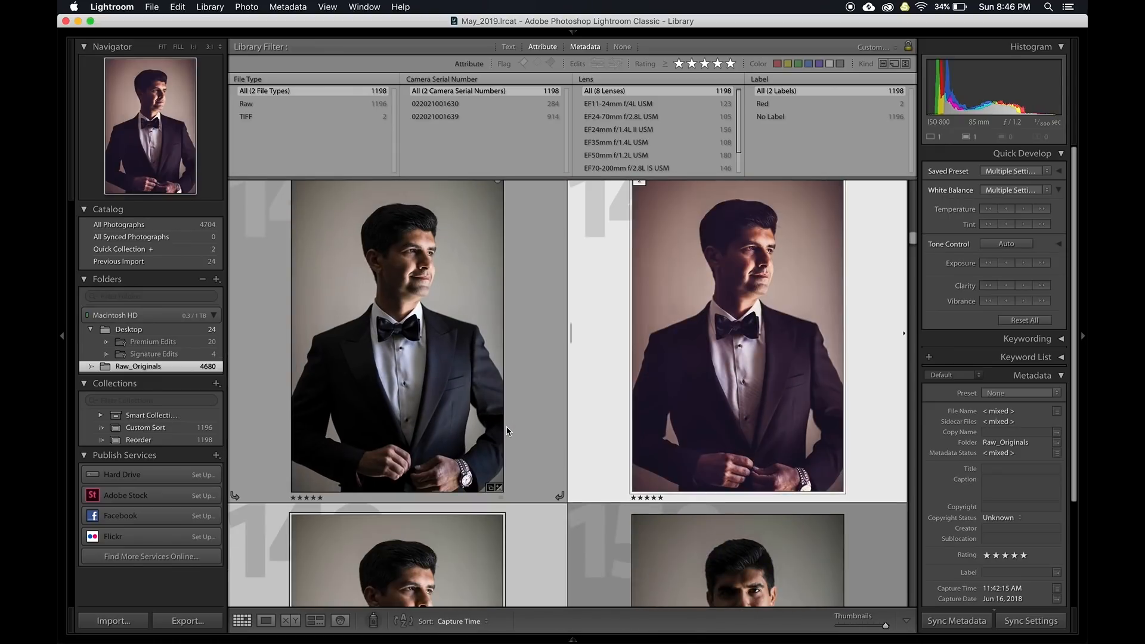
key("minus")
key("minus")
key("minus")
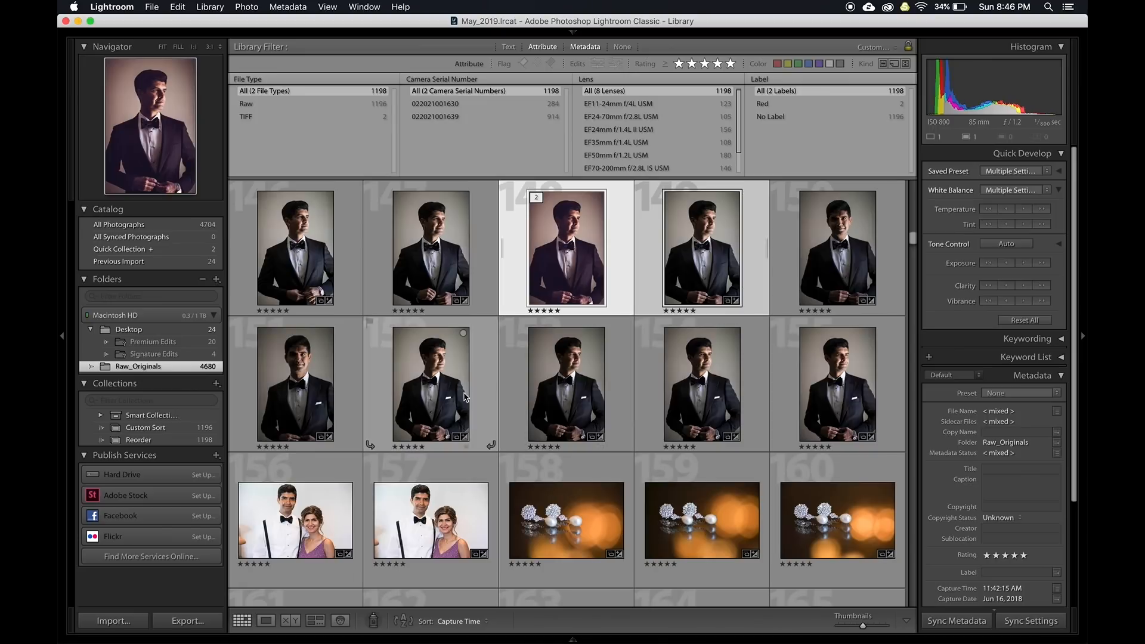
scroll(486, 413, "up", 3)
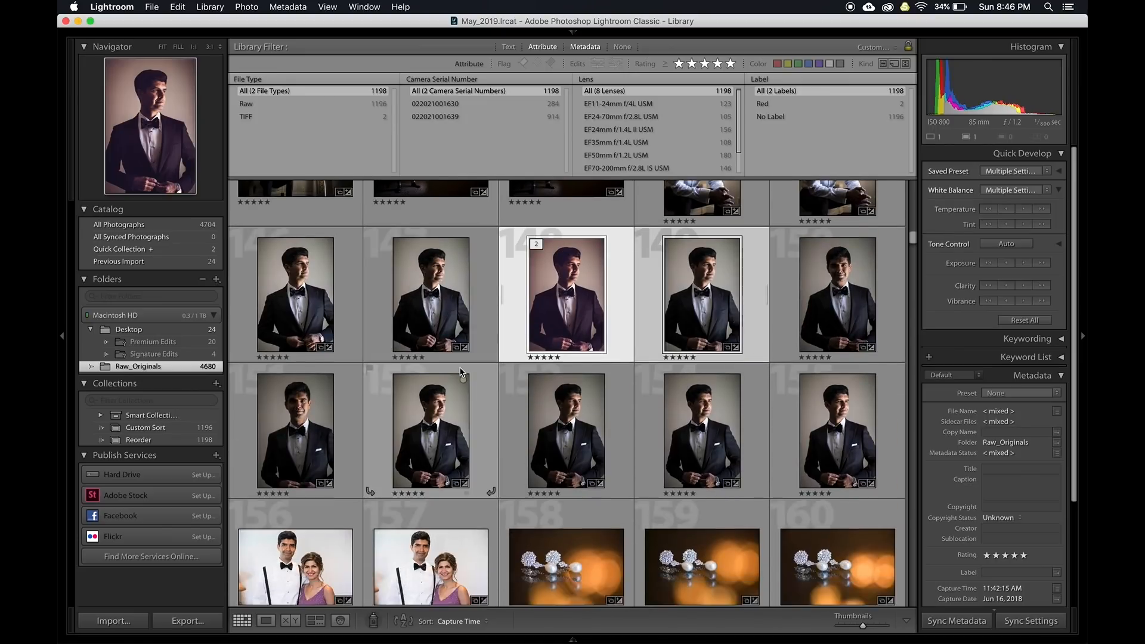
scroll(459, 372, "up", 2)
key("super+a")
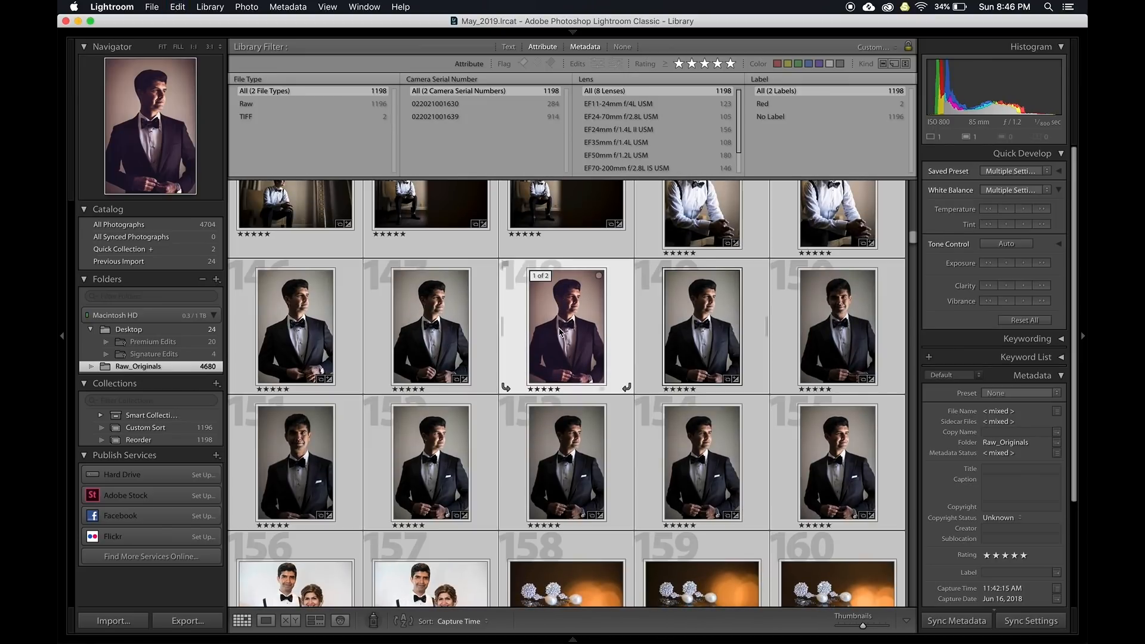
right_click(546, 323)
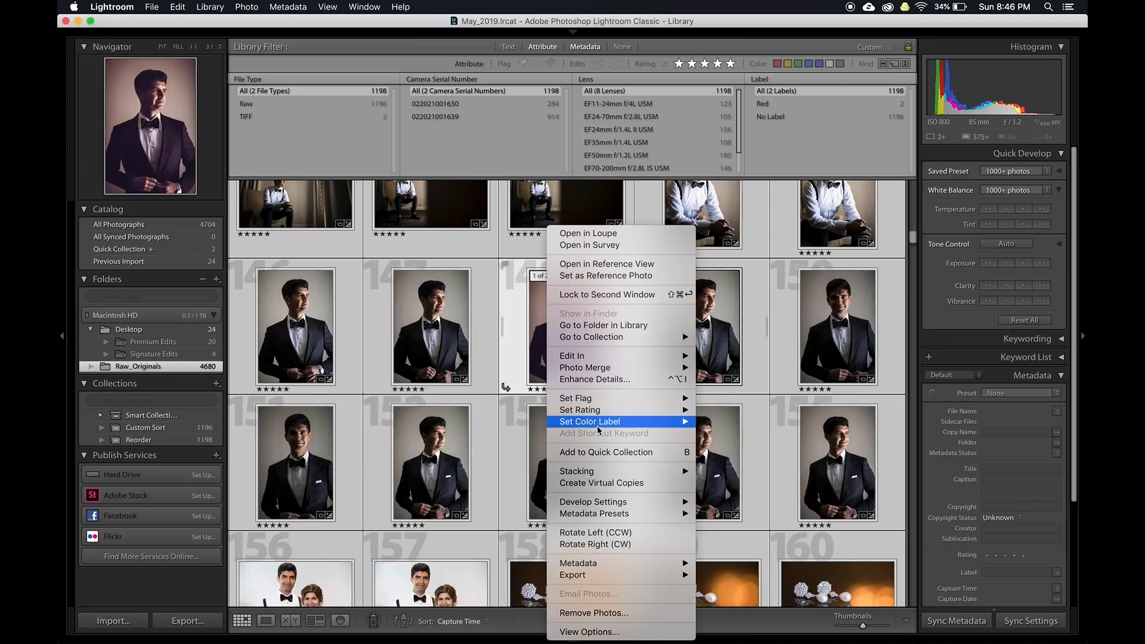
mouse_move(670, 471)
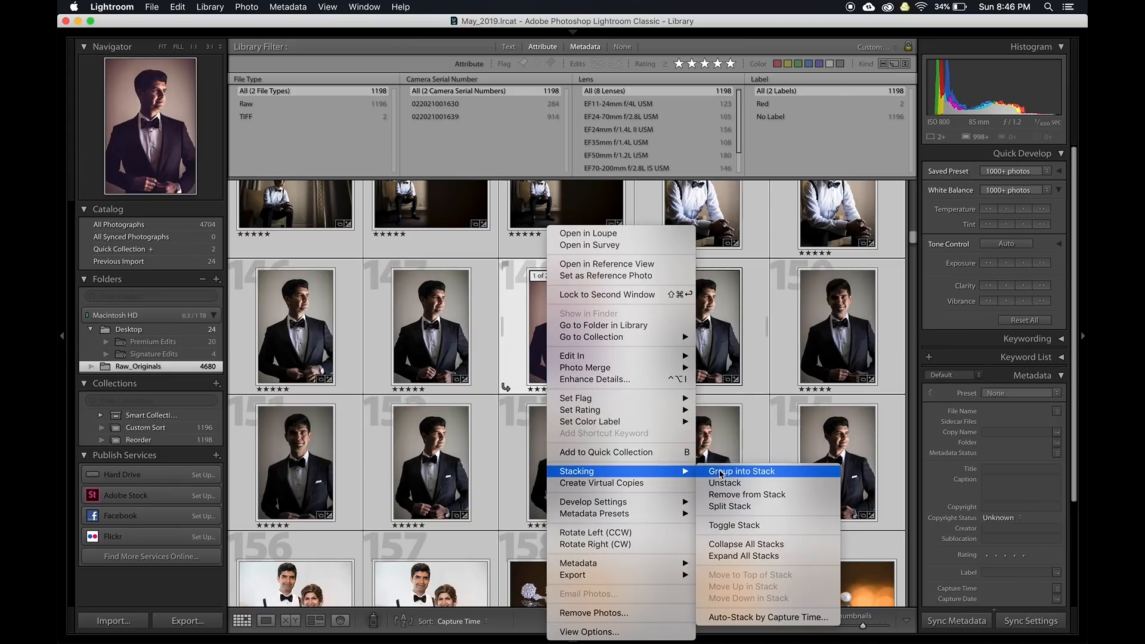
left_click(741, 544)
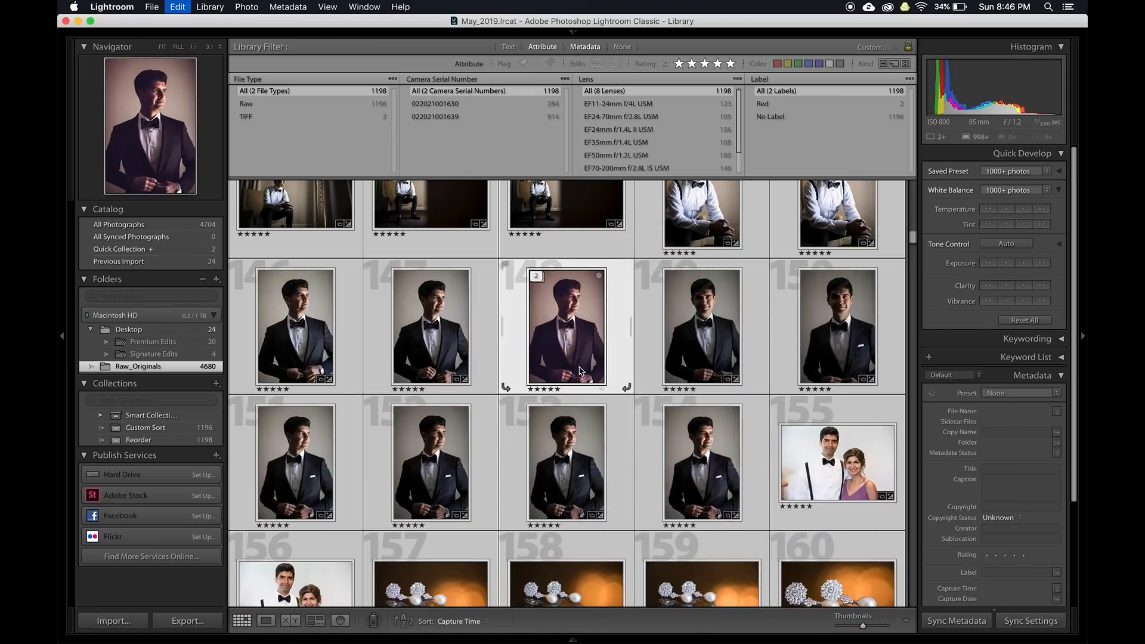
key("super+d")
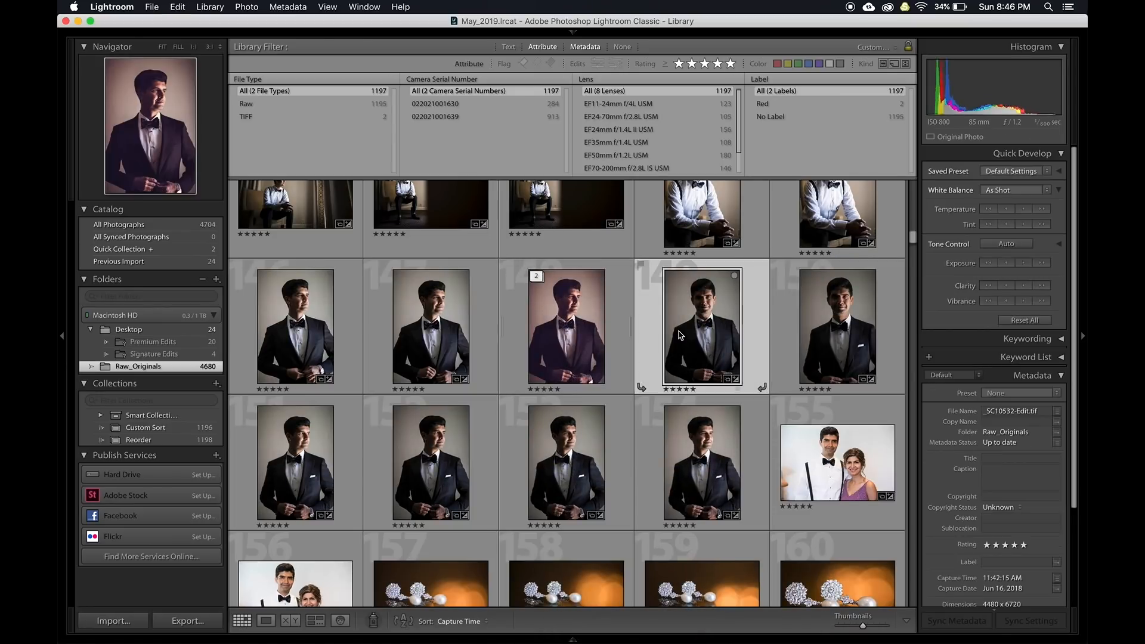
Scroll down the Library grid with shrunken thumbnails
scroll(498, 417, "down", 4)
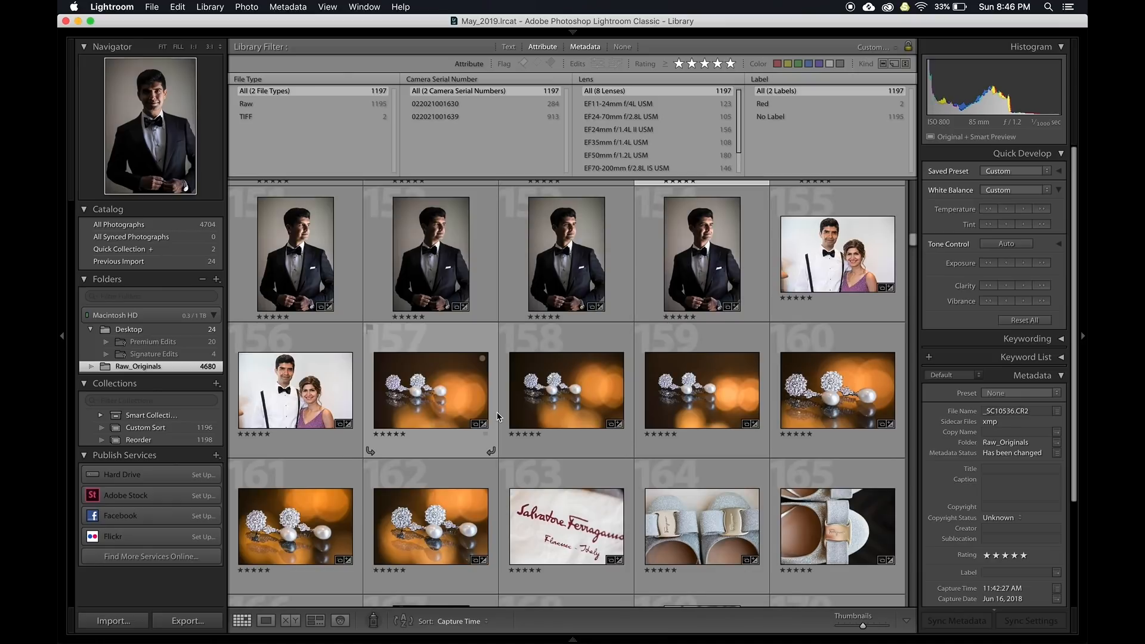
scroll(498, 417, "down", 8)
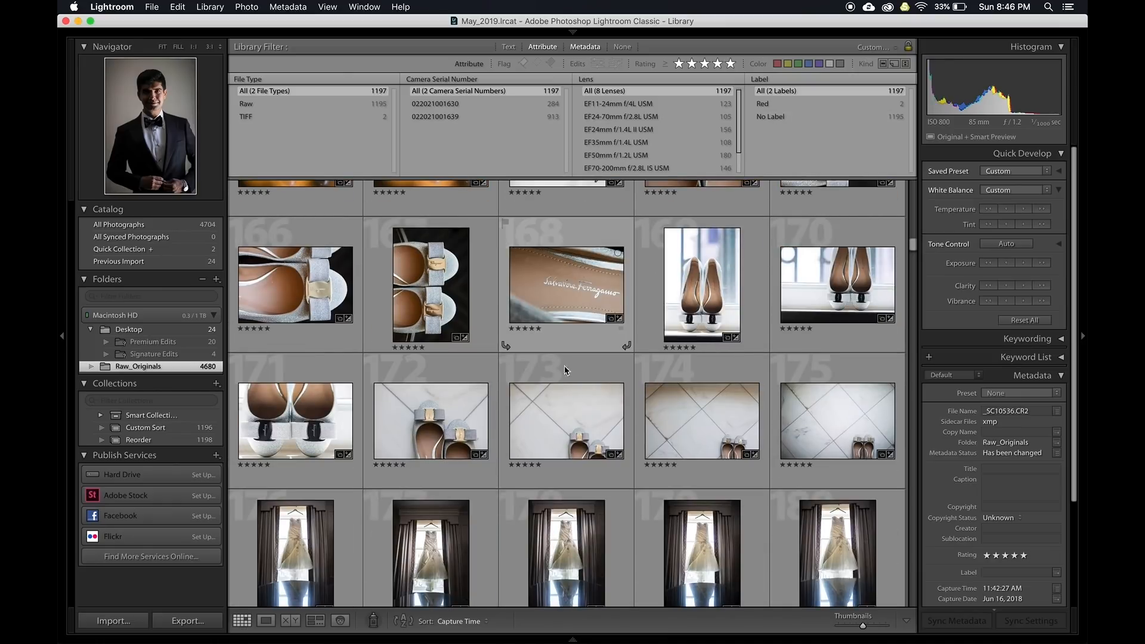
scroll(561, 376, "down", 15)
key("minus")
key("minus")
key("minus")
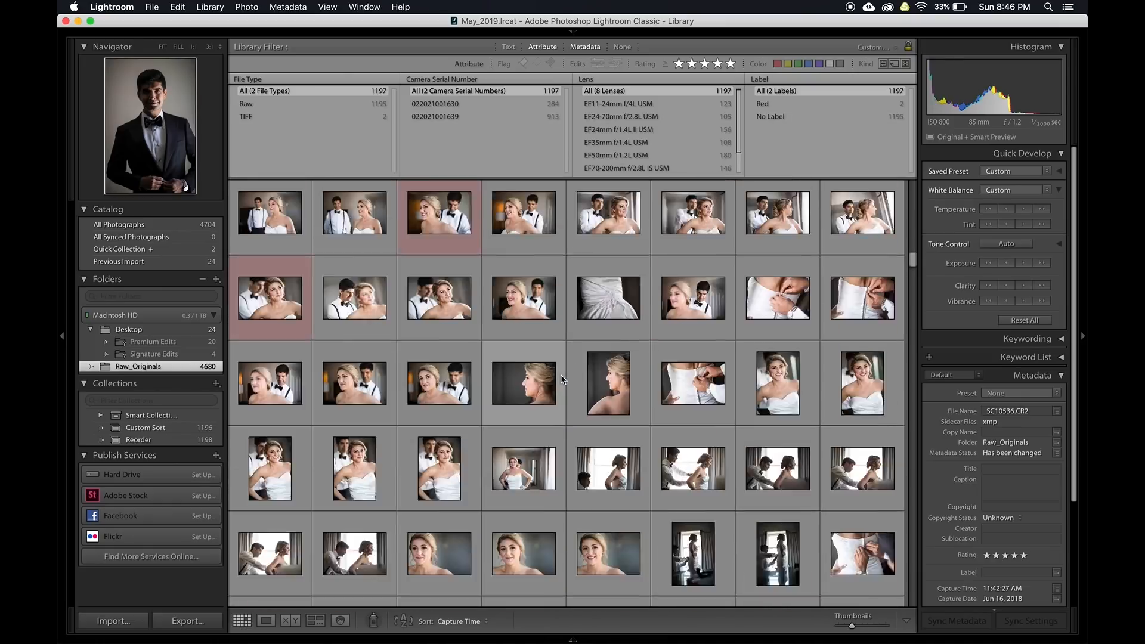
scroll(555, 374, "down", 1)
scroll(555, 376, "down", 5)
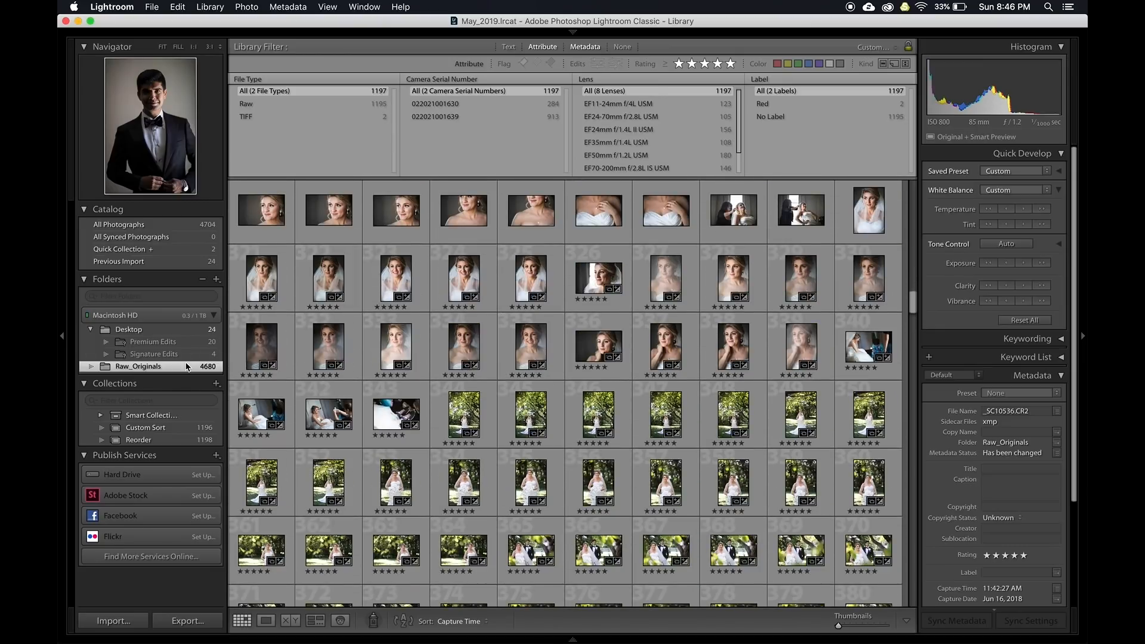
Show the Premium Edits folder with larger thumbnails and the Attribute filter, scrolling to the garden shots
left_click(152, 341)
scroll(452, 329, "up", 15)
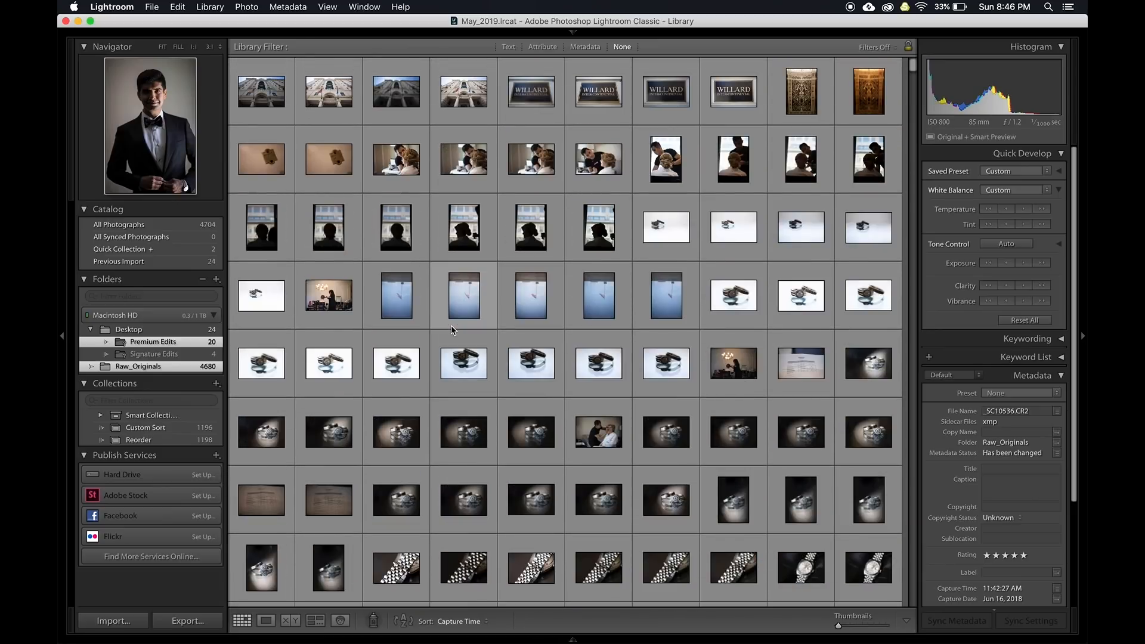
key("=")
scroll(451, 325, "down", 5)
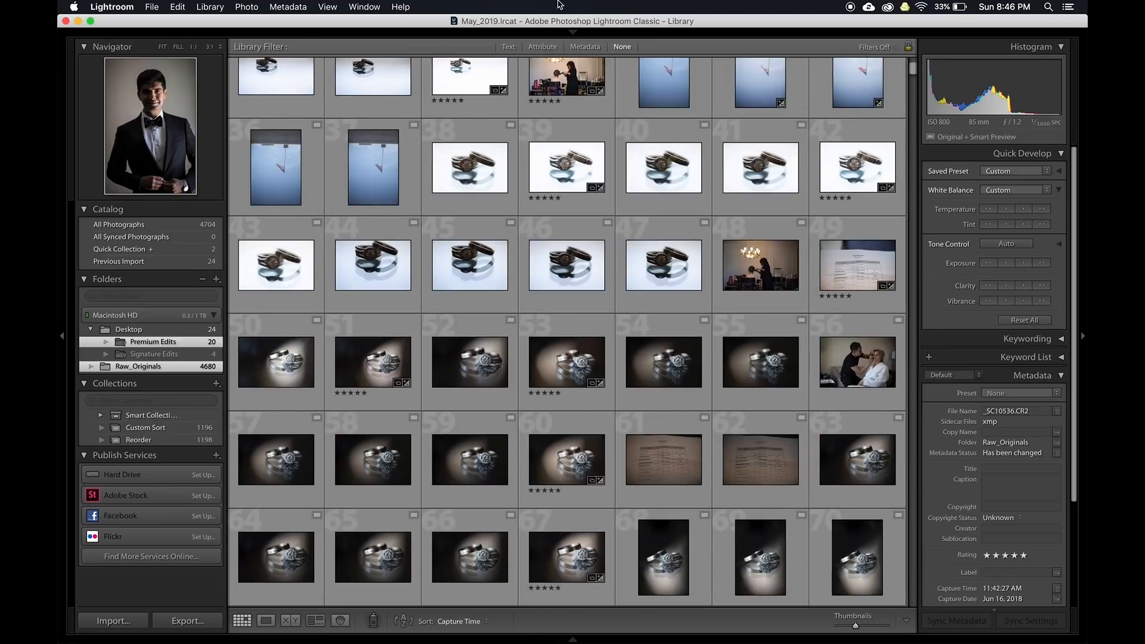
left_click(585, 47)
left_click(549, 47)
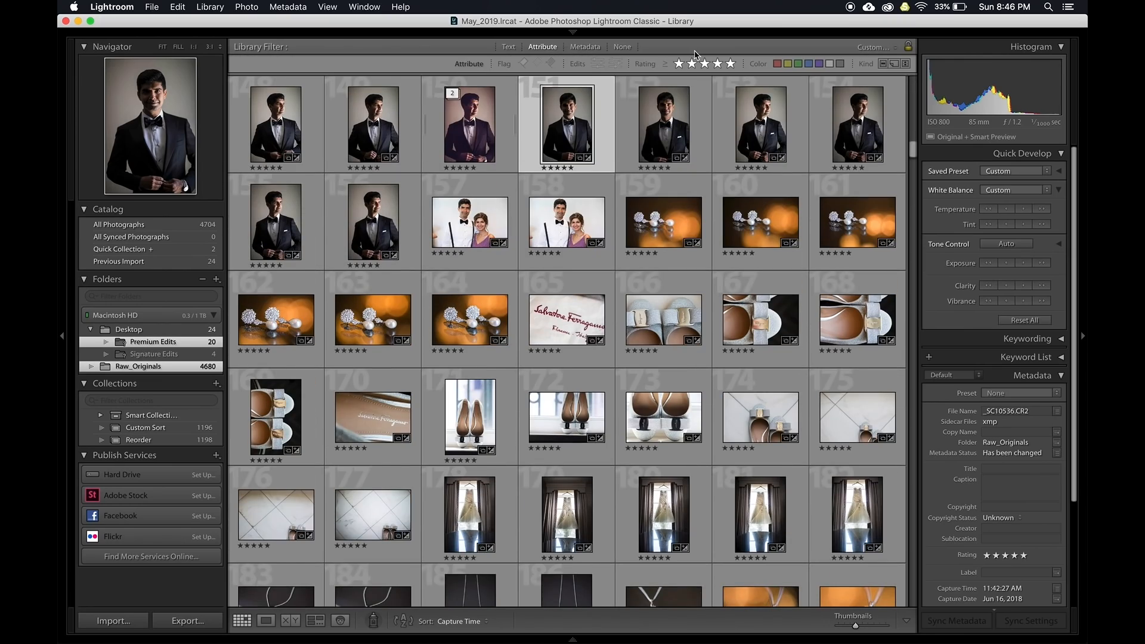
scroll(555, 196, "down", 10)
scroll(555, 195, "down", 15)
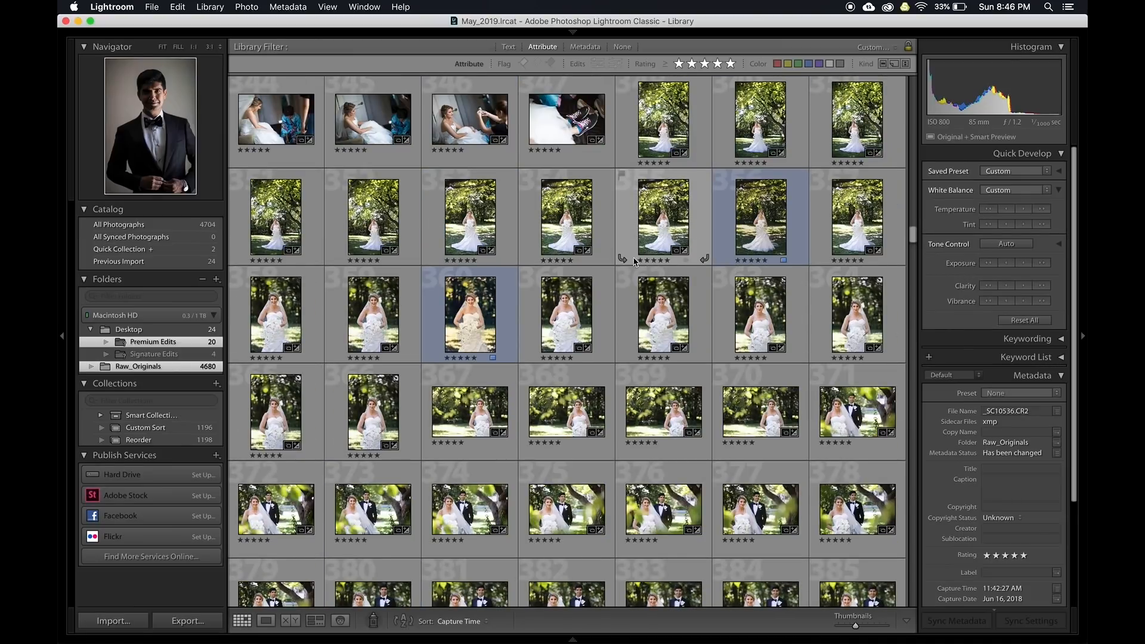
Open the bride-with-orchids photo in Loupe view and send it to Photoshop with Cmd+E
double_click(765, 193)
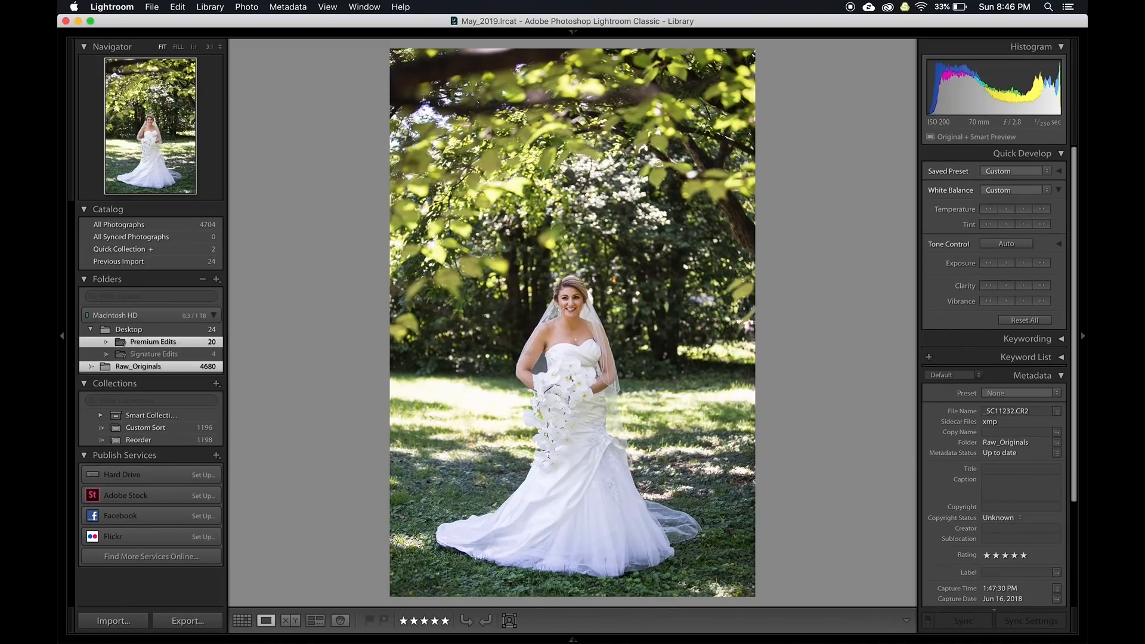
key("super+e")
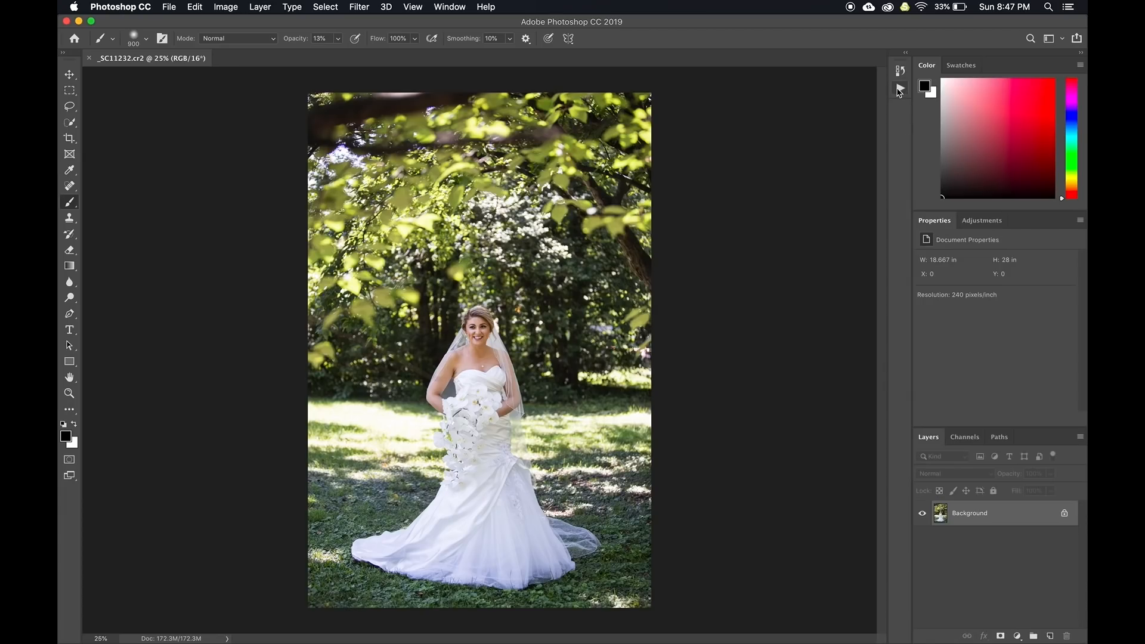
Play the Portraiture action, continuing past the Merge Visible warning and filter prompt
left_click(899, 89)
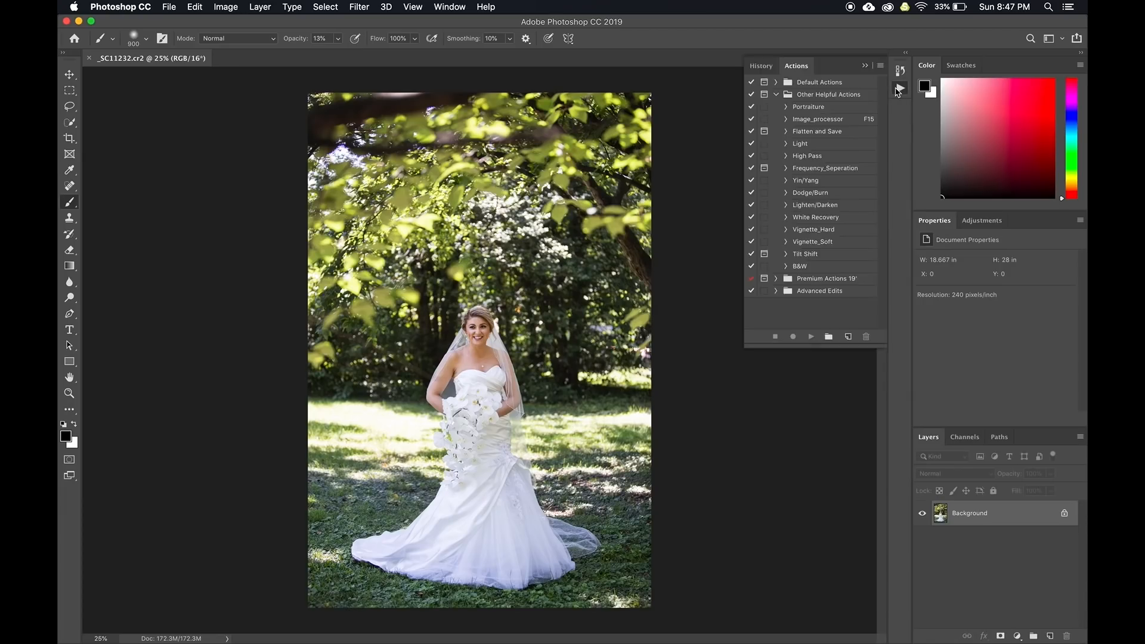
left_click(805, 107)
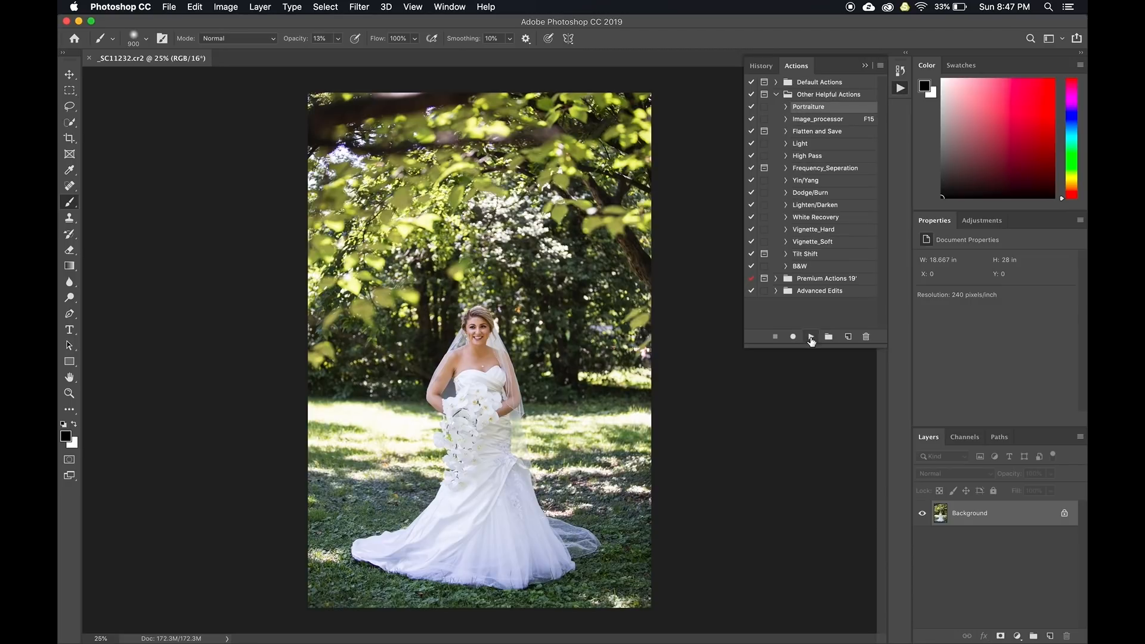
left_click(811, 338)
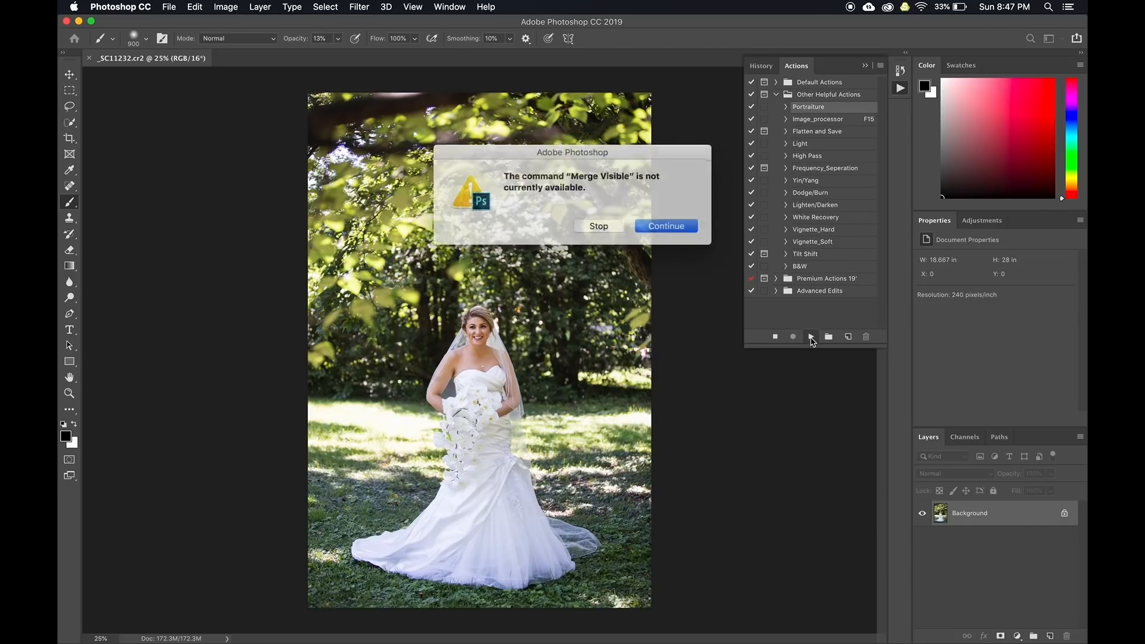
left_click(661, 228)
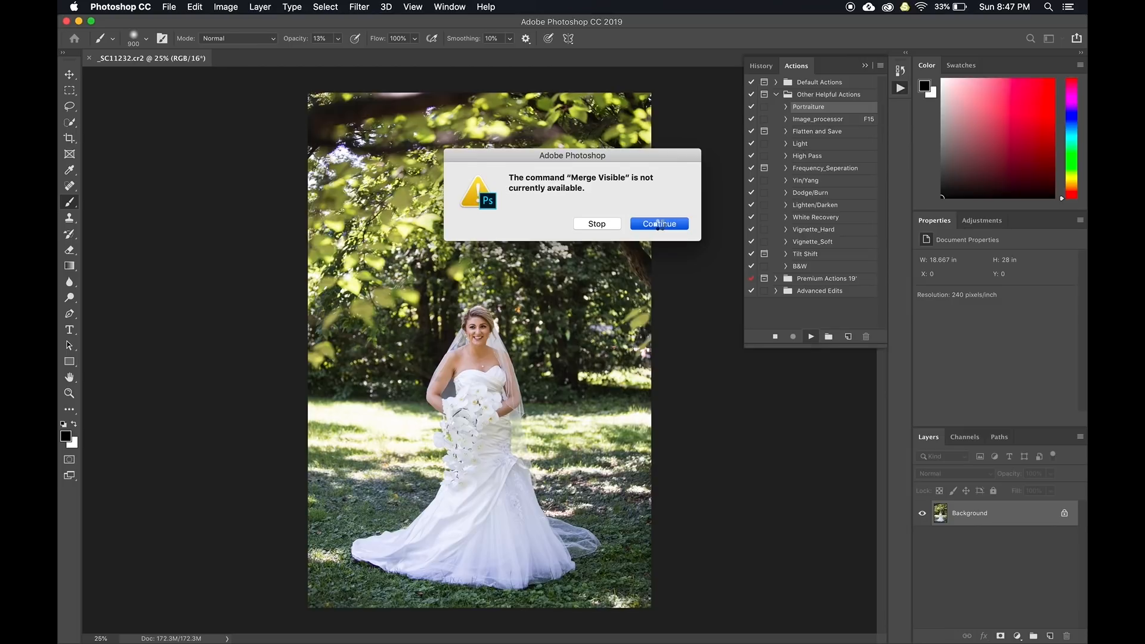
left_click(658, 224)
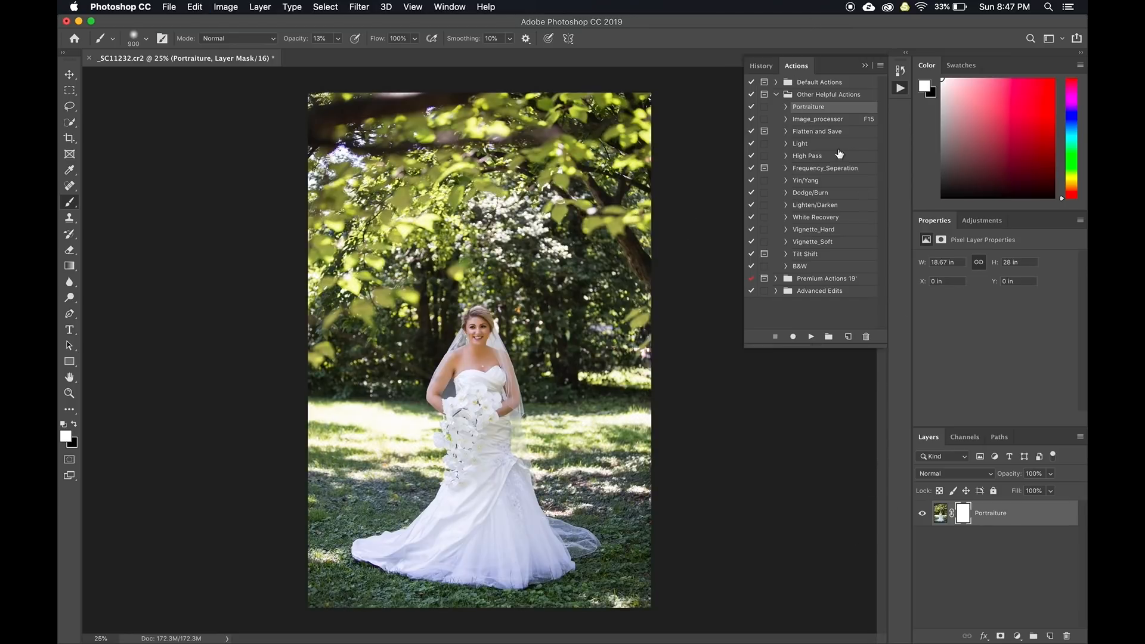
Revert the photo to Open in History and duplicate the background as Layer 1
left_click(760, 66)
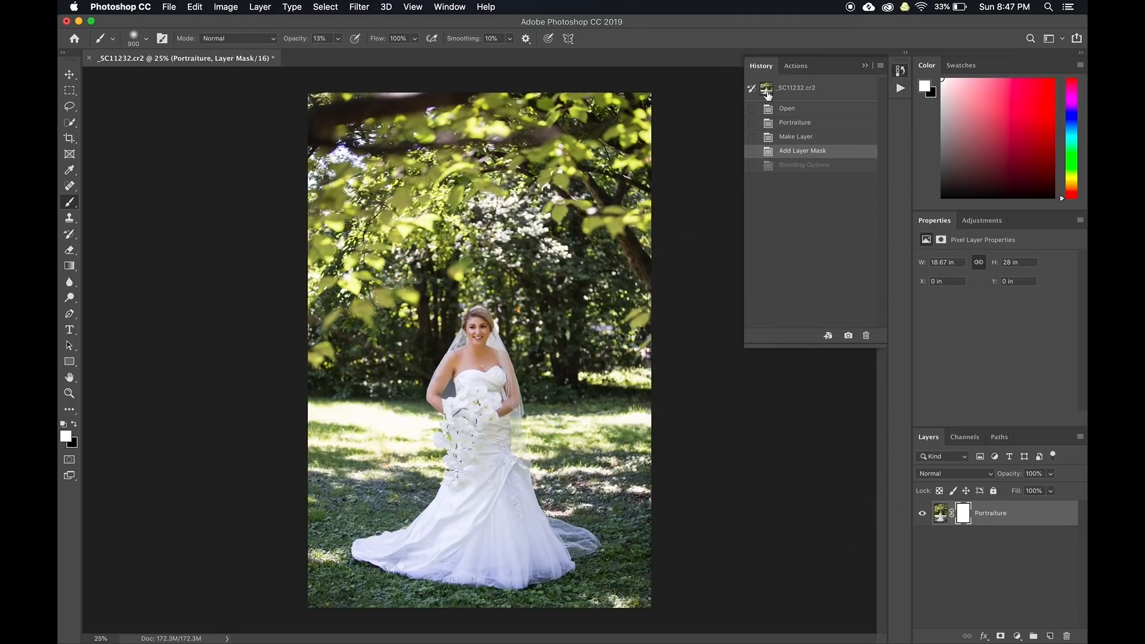
left_click(803, 110)
left_click(795, 66)
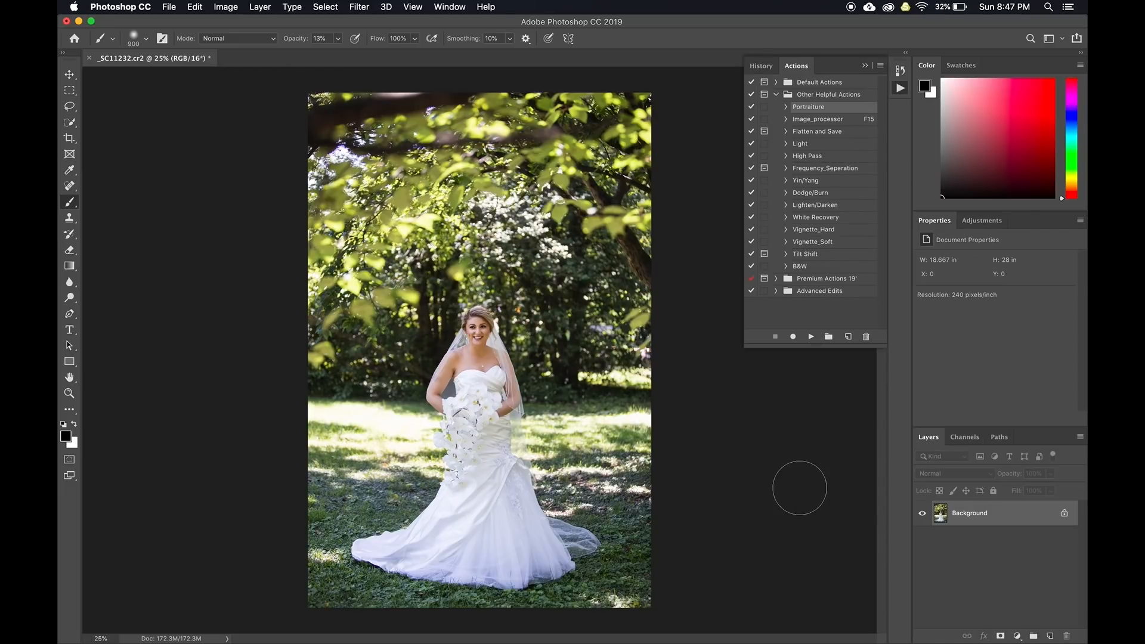
key("super+j")
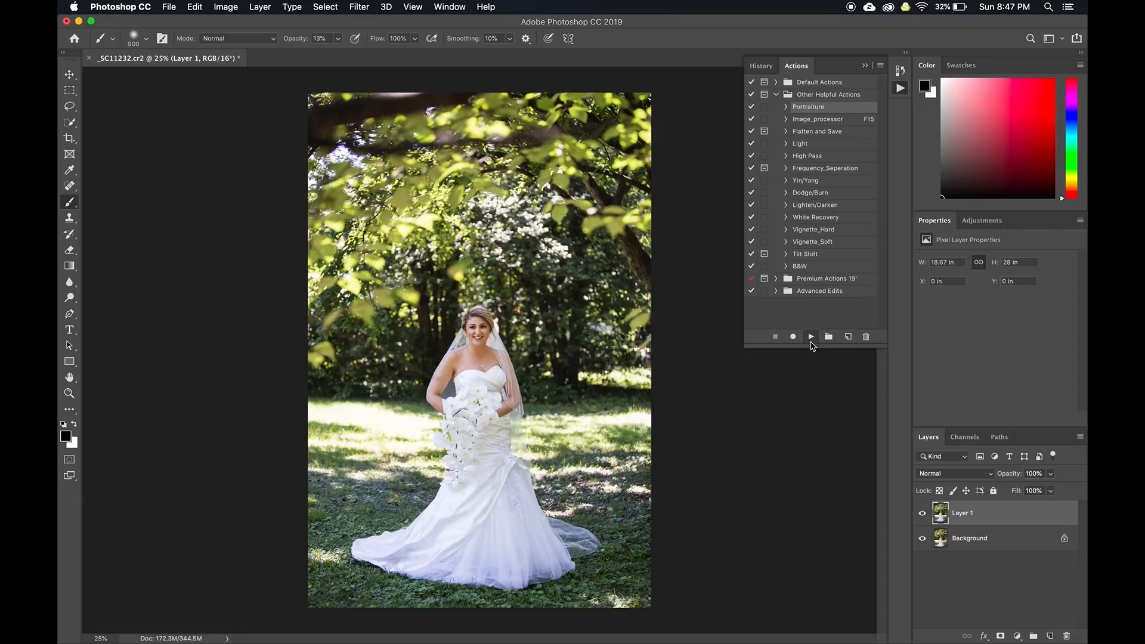
left_click(864, 65)
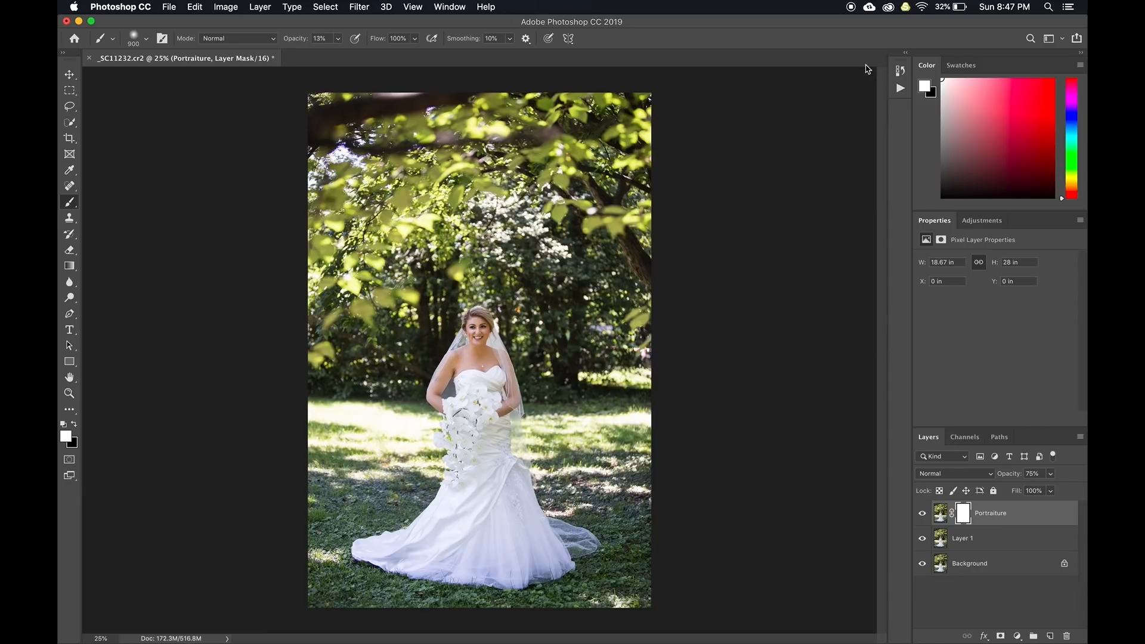
At 100% zoom, toggle the Portraiture smoothing layer on and off to compare, and check its opacity
key("super+1")
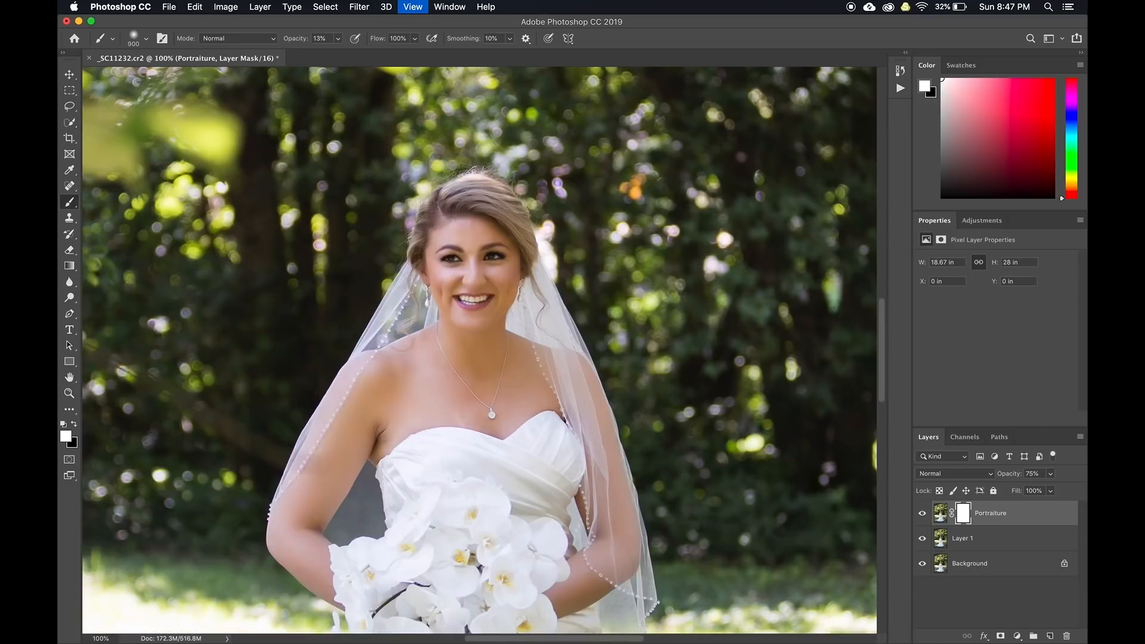
left_click(921, 516)
left_click(922, 516)
left_click(922, 515)
left_click(922, 515)
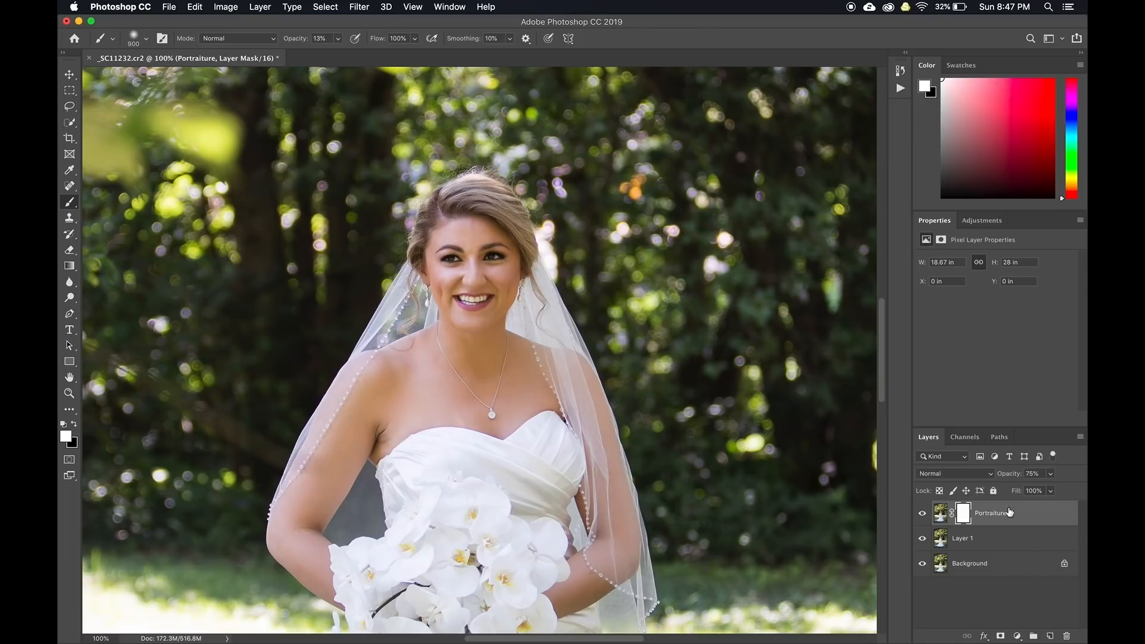
left_click(1049, 474)
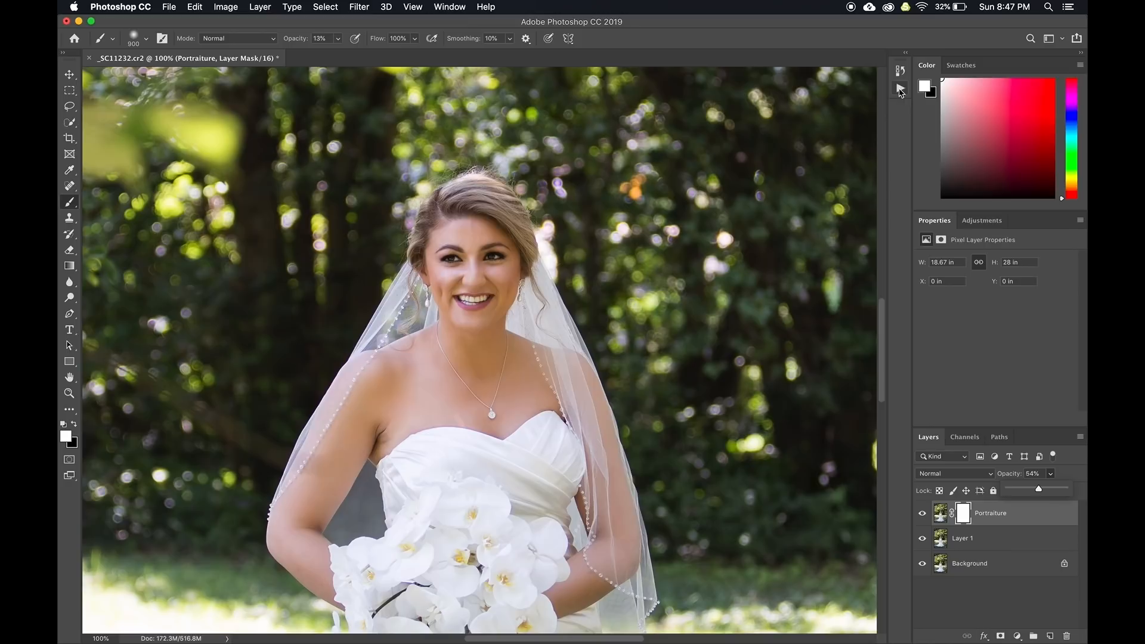
Add a black-and-white Gradient Map layer, fit the photo, and save and close _SC11232-Edit.tif
left_click(1017, 636)
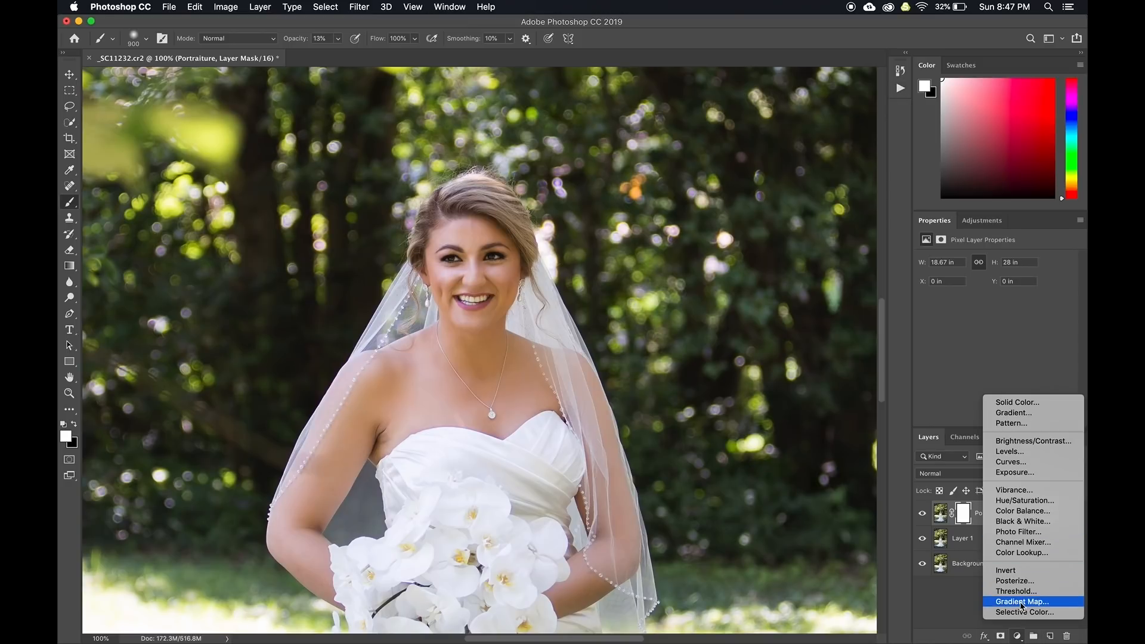
left_click(1022, 602)
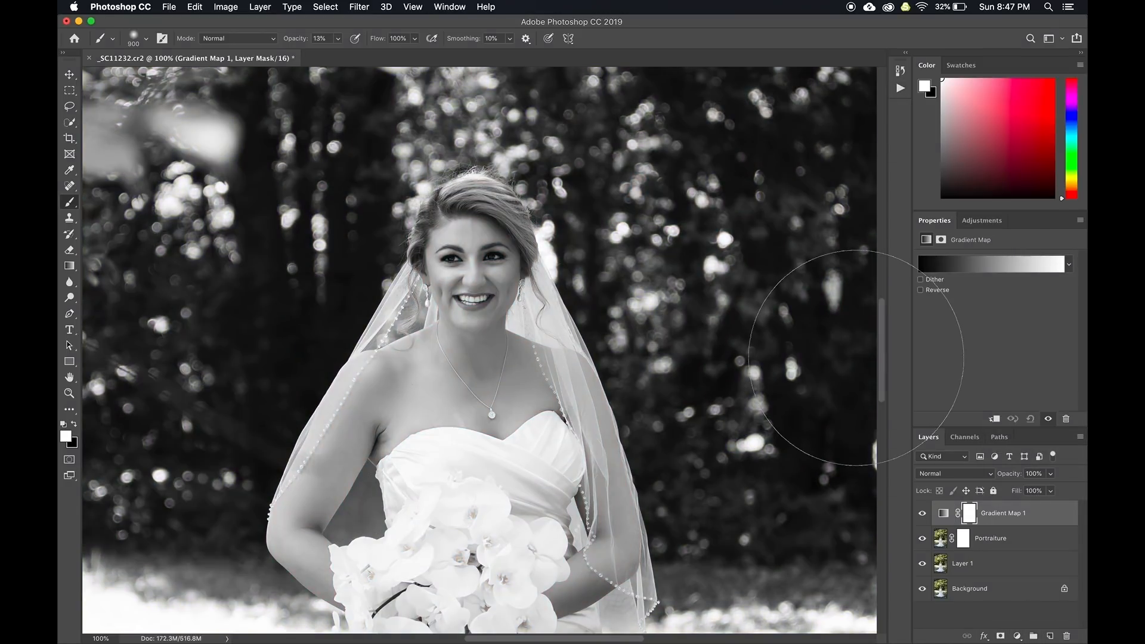
key("super+0")
key("super+minus")
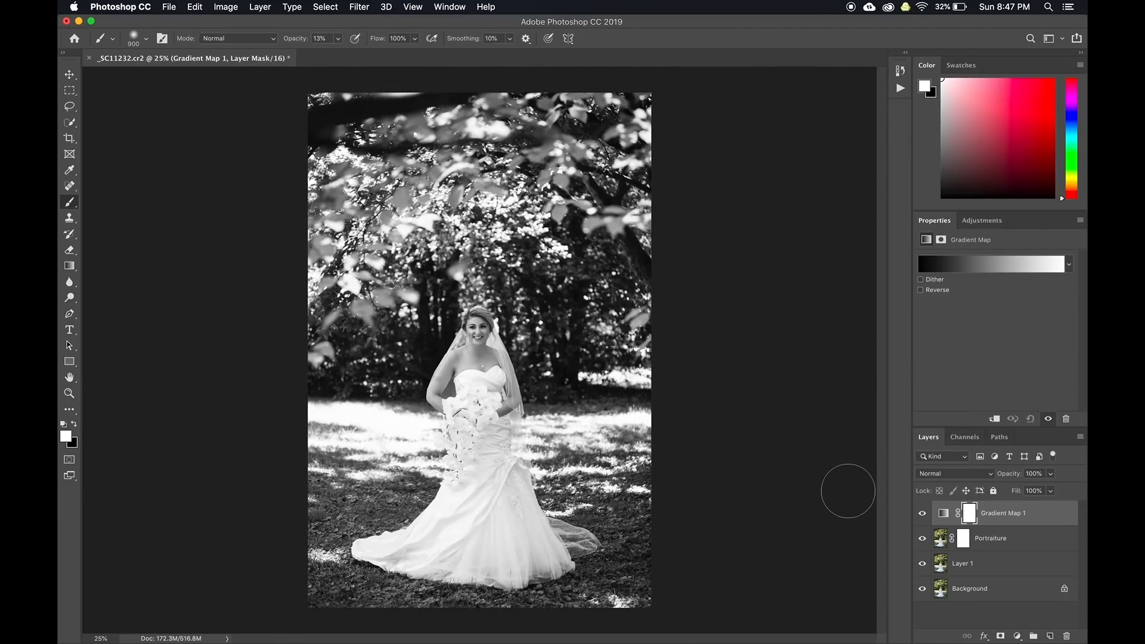
key("super+w")
left_click(687, 225)
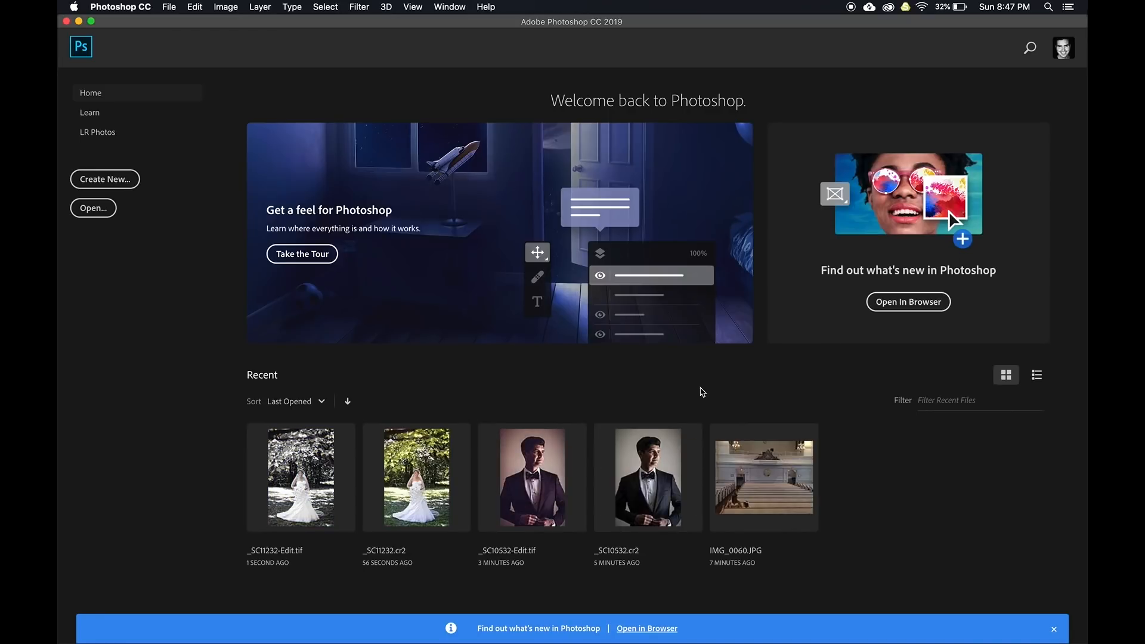
Back in Lightroom, compare edit 355 with its colour original in Before/After, then return to the grid
key("super+Tab")
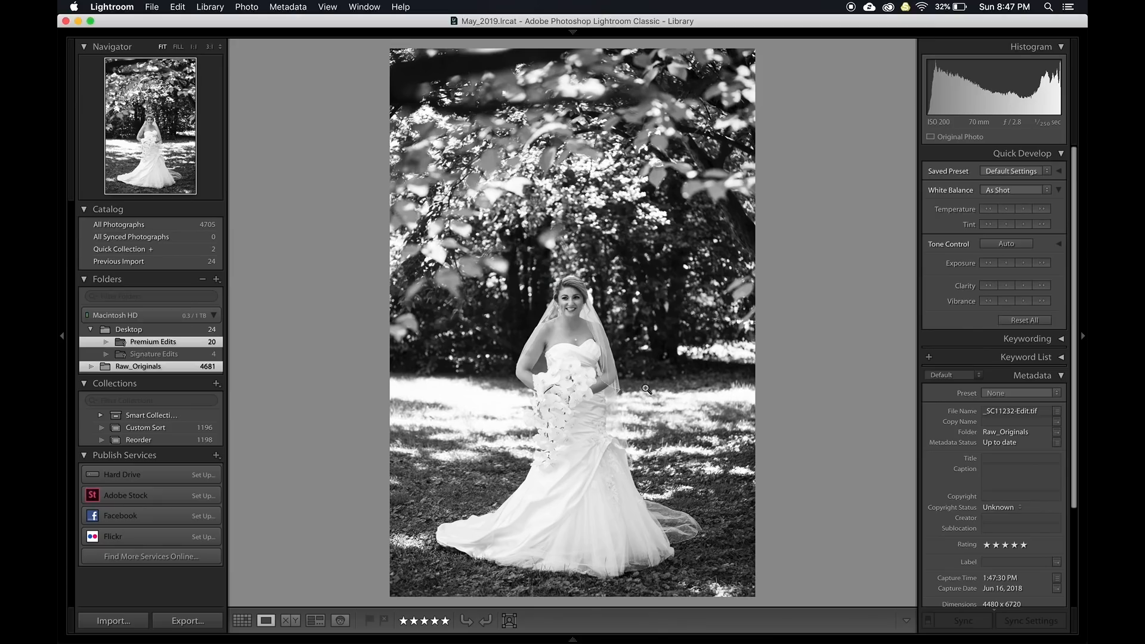
key("g")
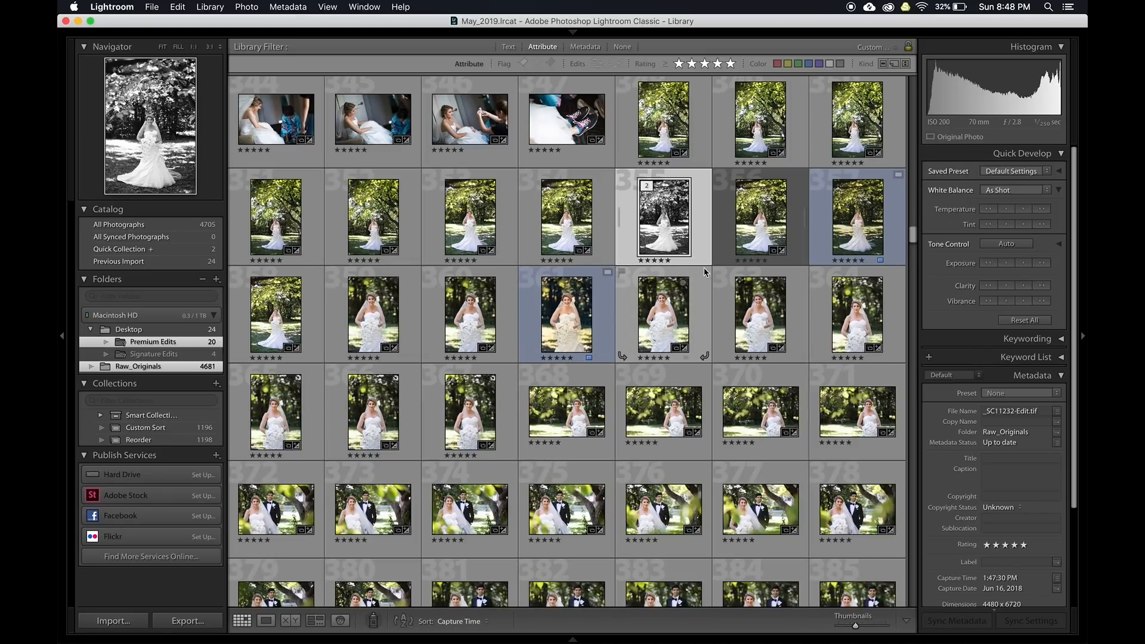
double_click(673, 217)
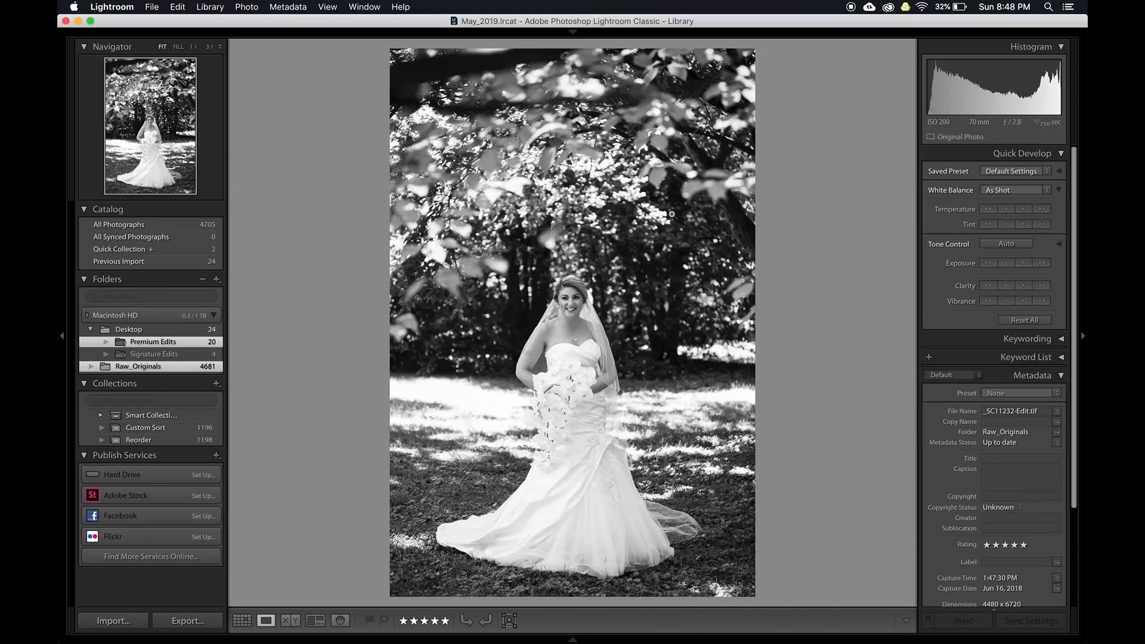
key("backslash")
key("backslash")
key("g")
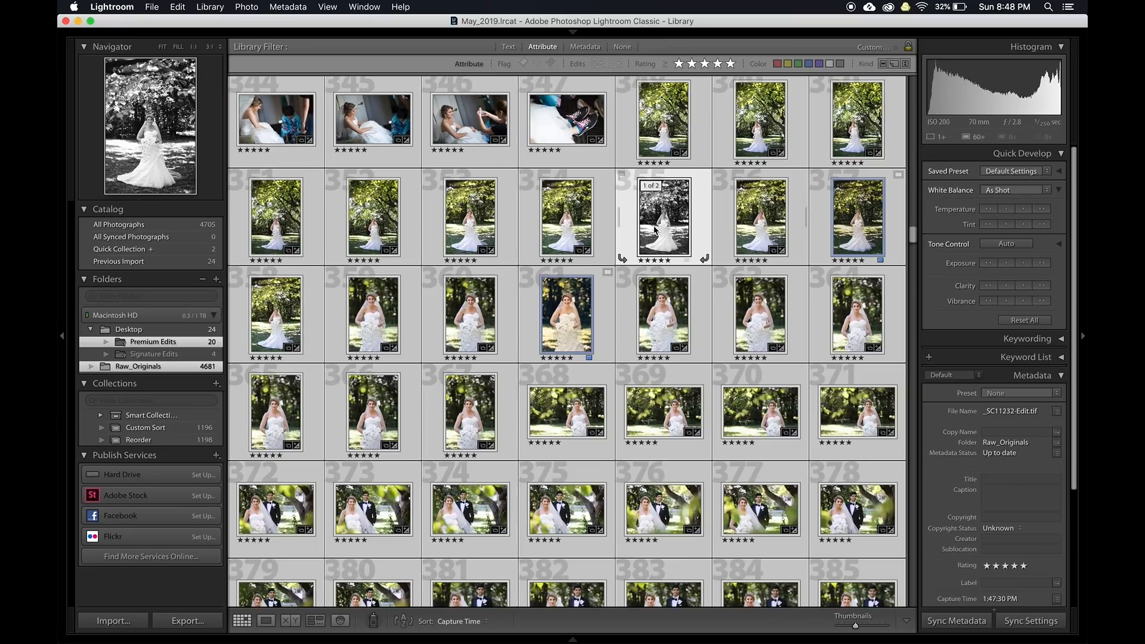
Collapse all stacks in the grid and deselect every photo
right_click(654, 229)
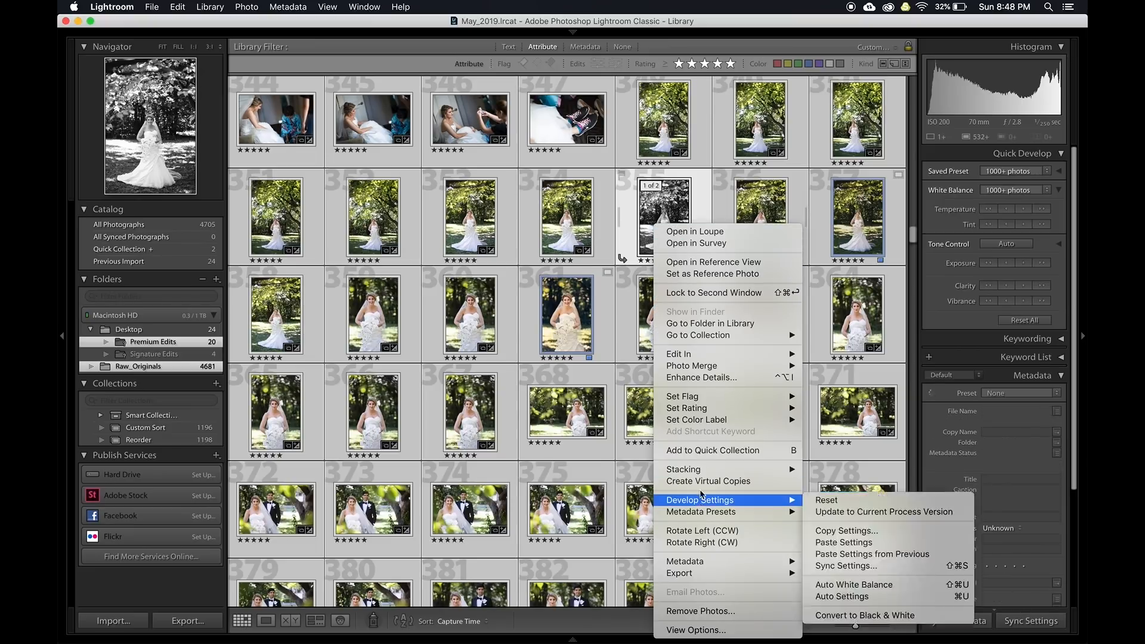
mouse_move(703, 471)
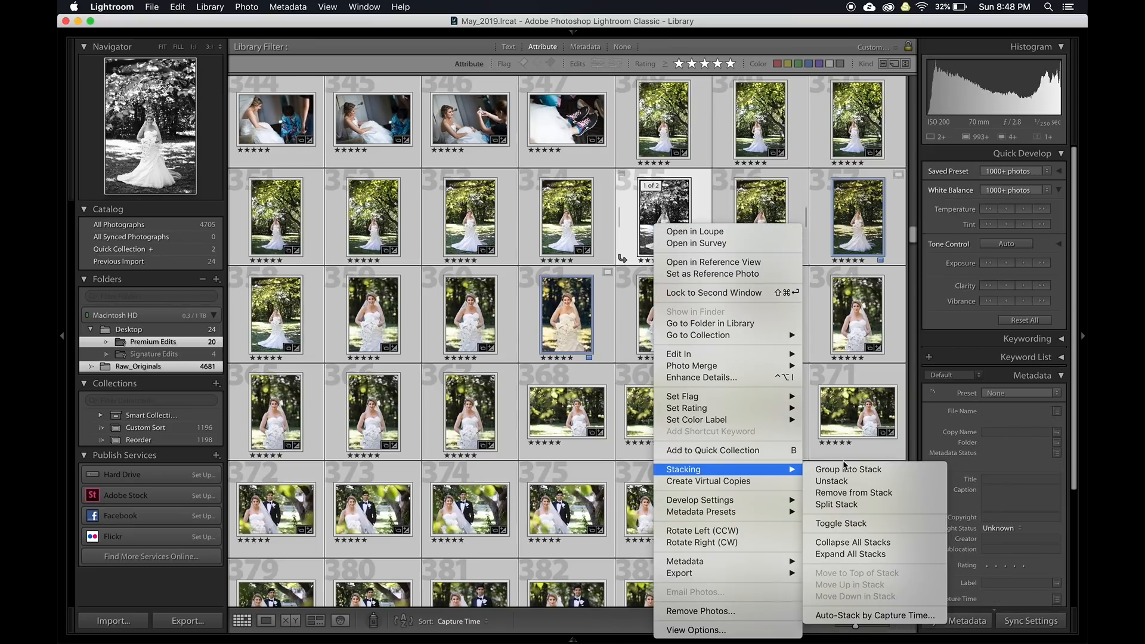
left_click(844, 542)
key("super+d")
View stacked photo 355 large and flip between its black-and-white and colour JPG versions
left_click(654, 234)
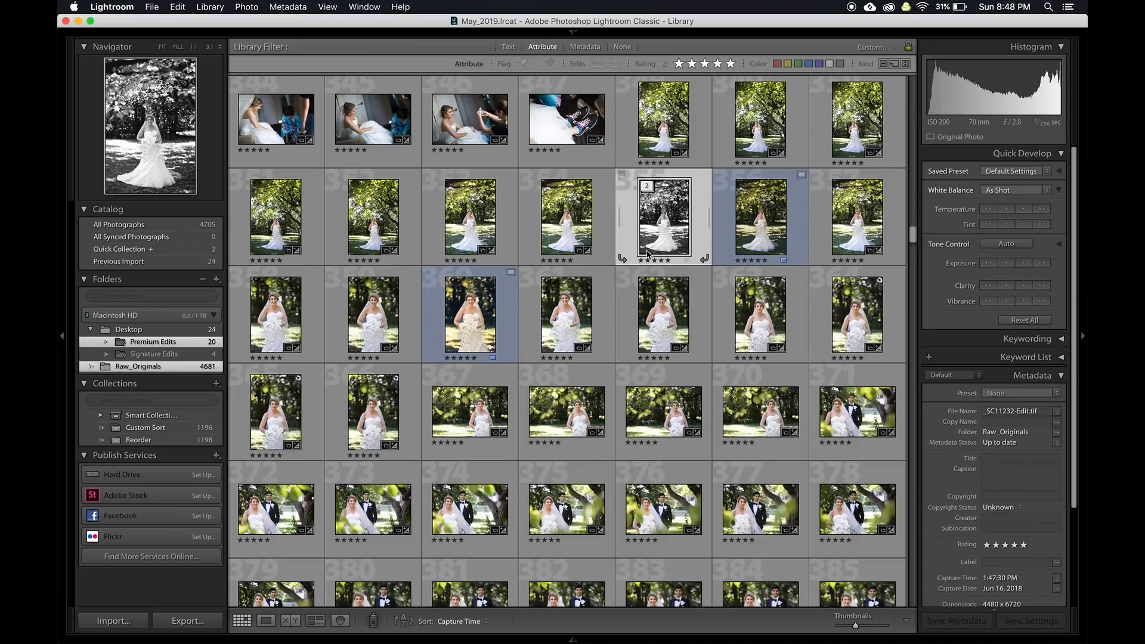
key("e")
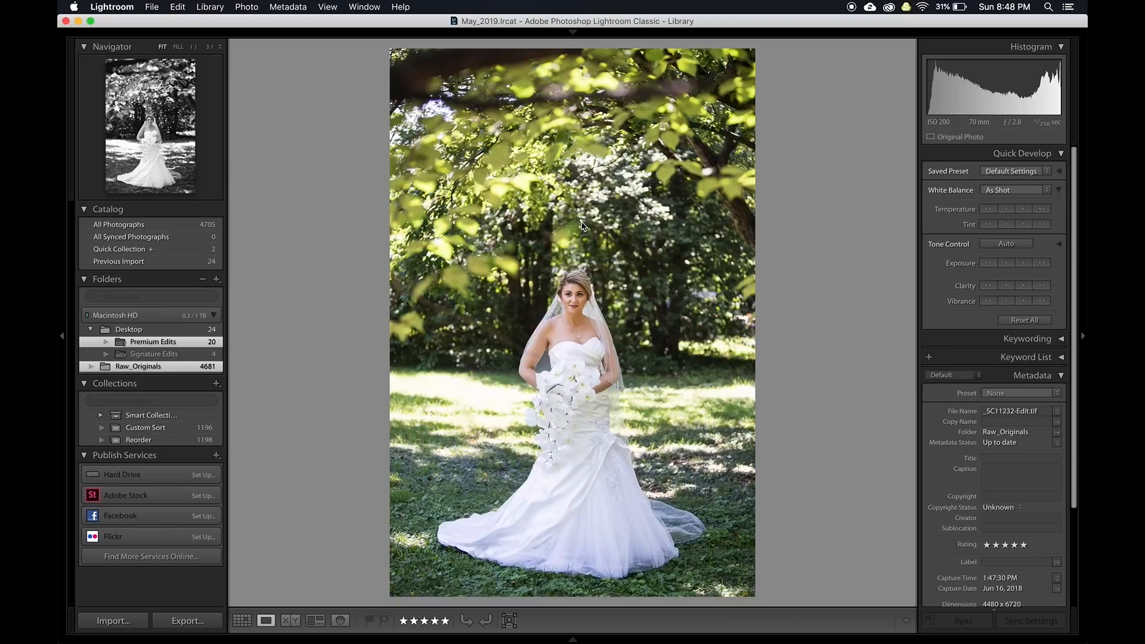
key("Left")
key("Right")
key("Left")
key("Right")
key("Left")
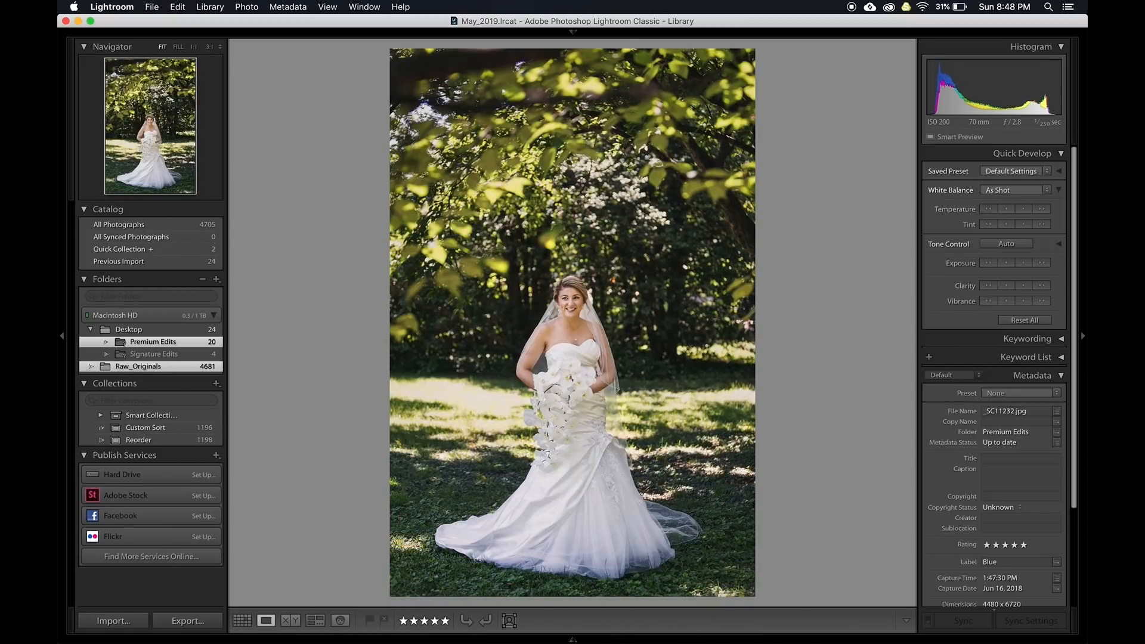
key("Right")
key("g")
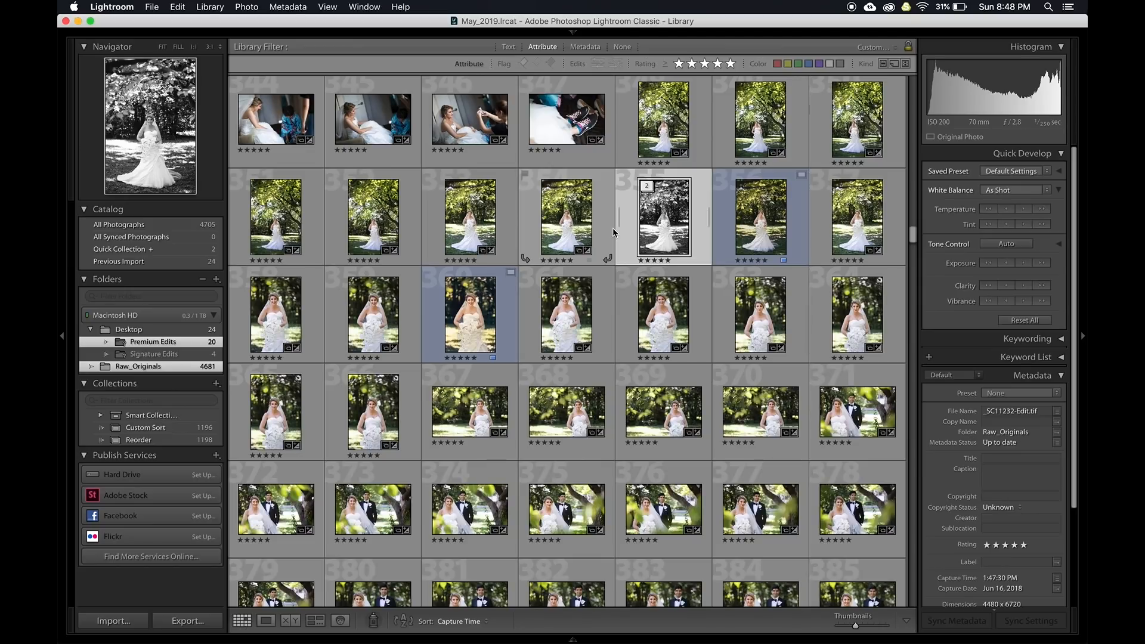
key("super+Tab")
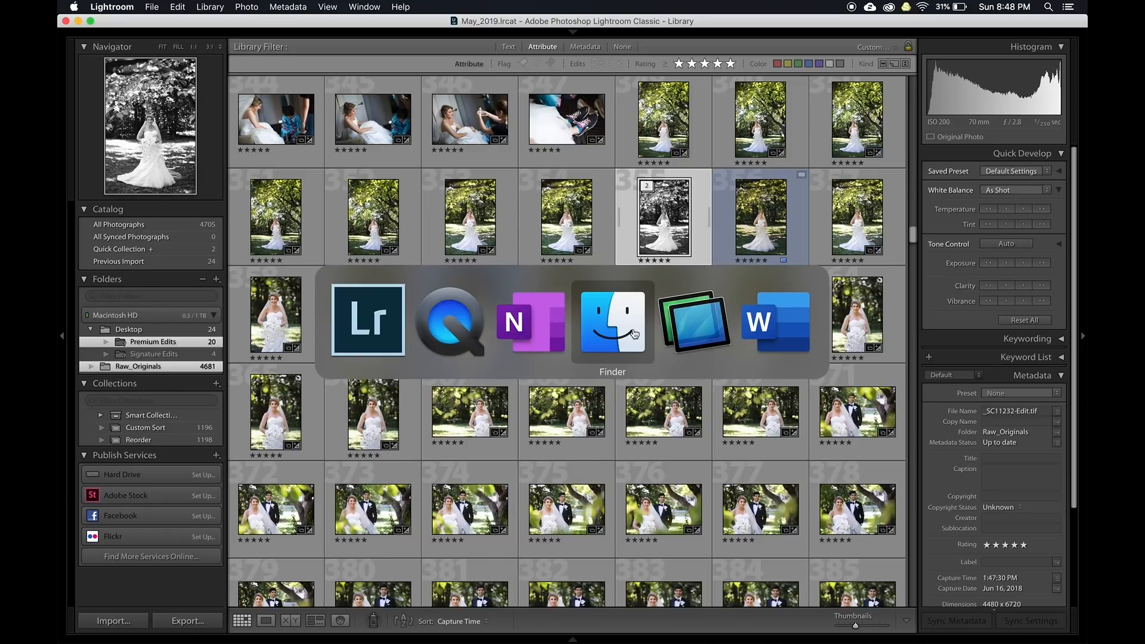
key("super+Escape")
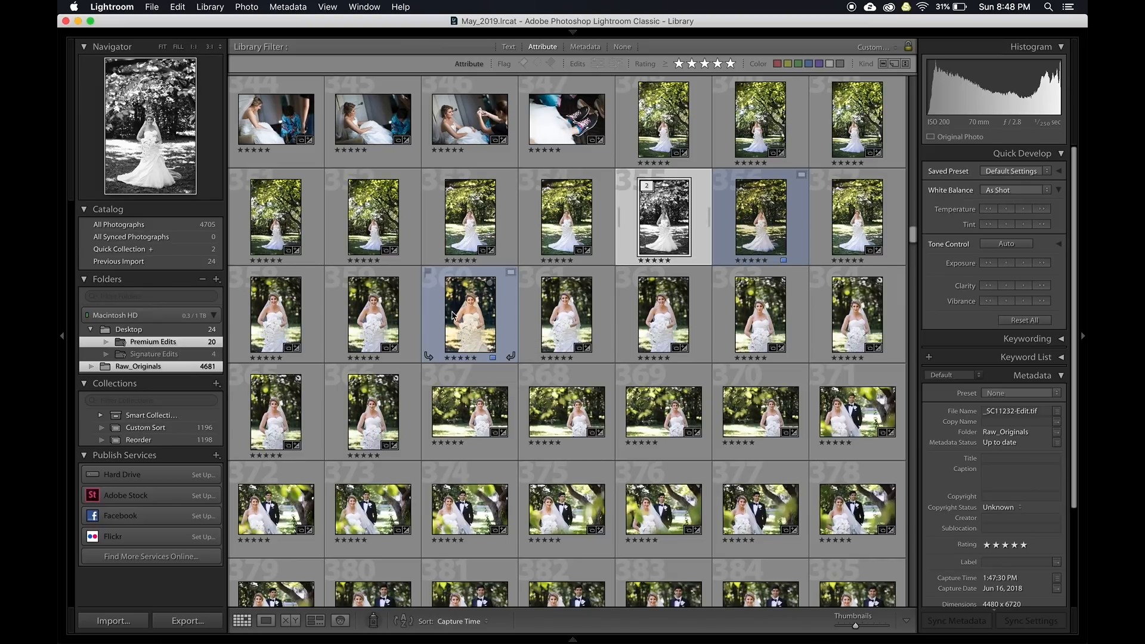
Glance at photo 368, then scroll the grid and open _SC11461.CR2, the couple among white columns
double_click(581, 418)
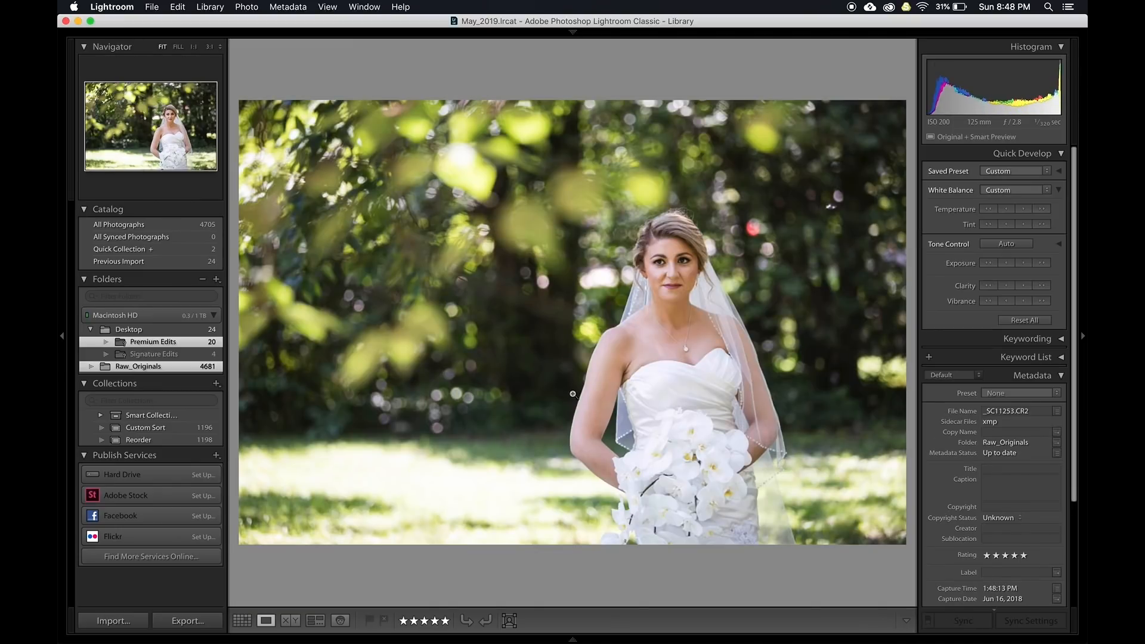
key("Left")
key("g")
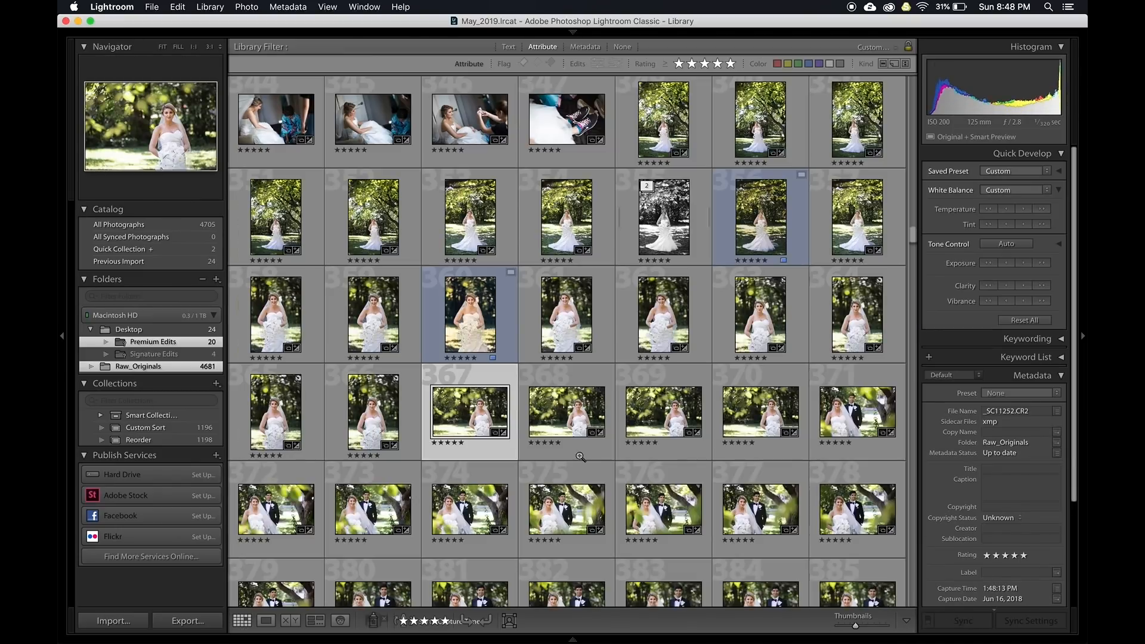
scroll(566, 454, "down", 10)
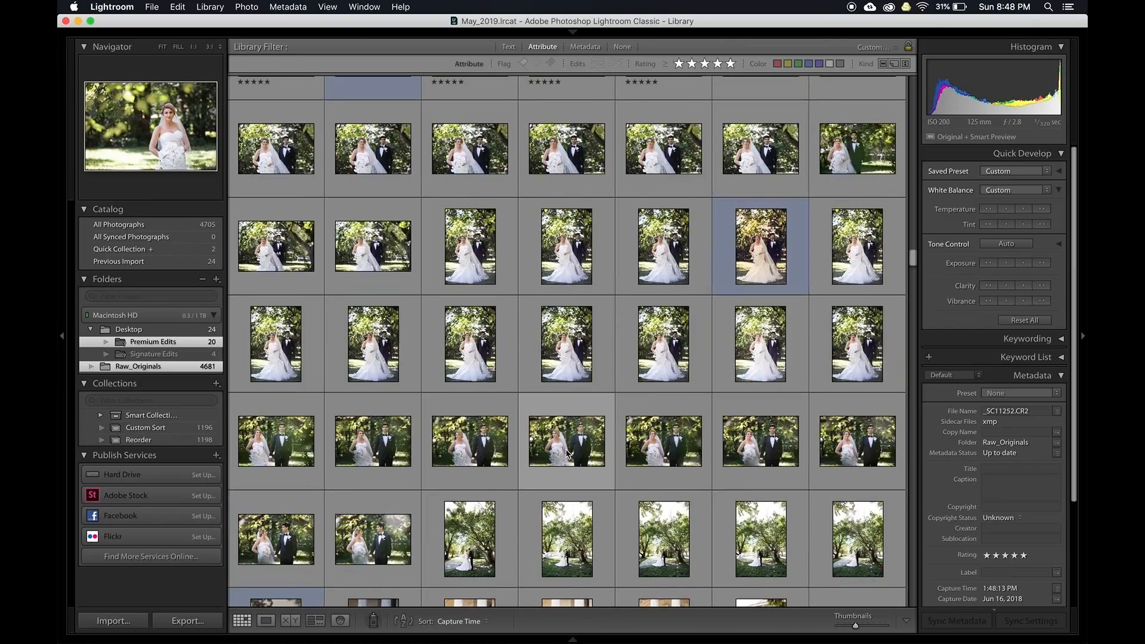
scroll(566, 454, "down", 10)
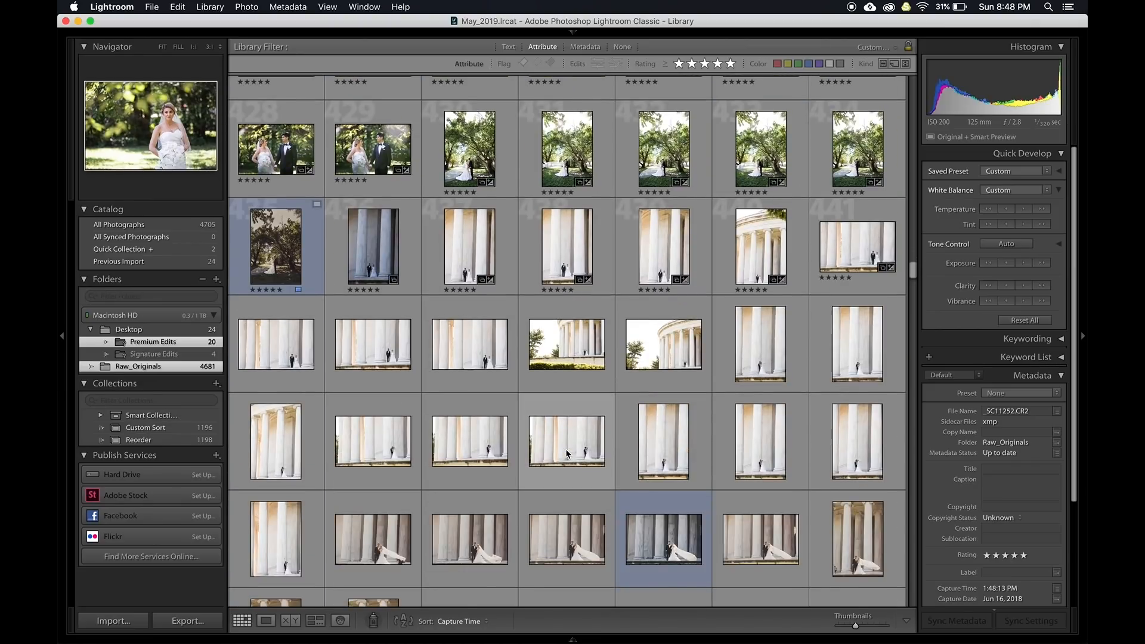
scroll(544, 357, "down", 3)
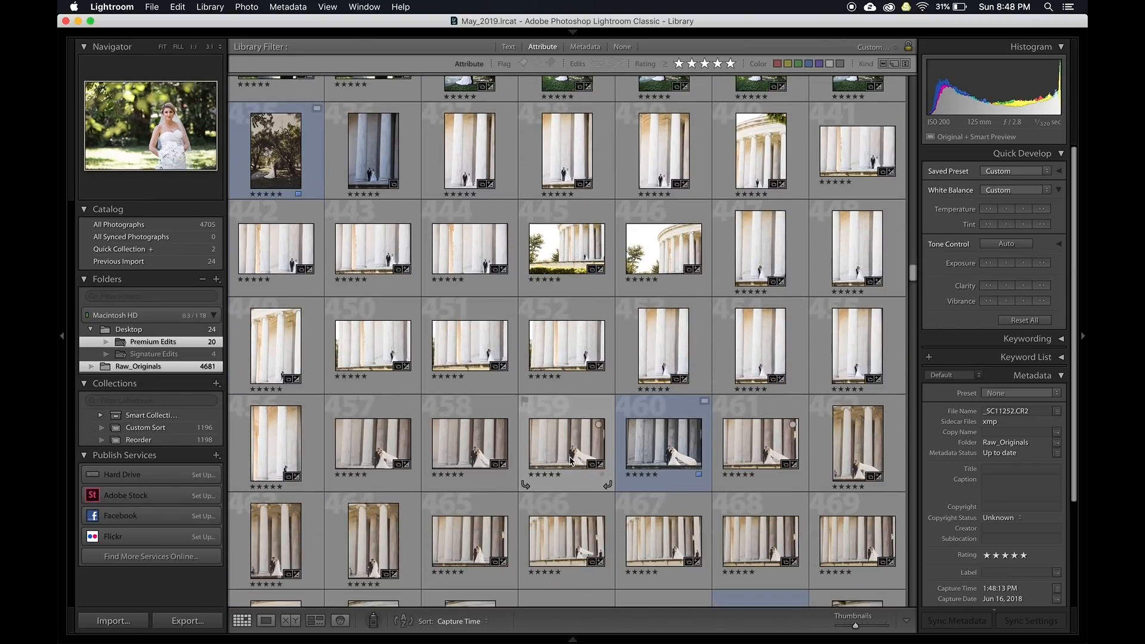
double_click(570, 460)
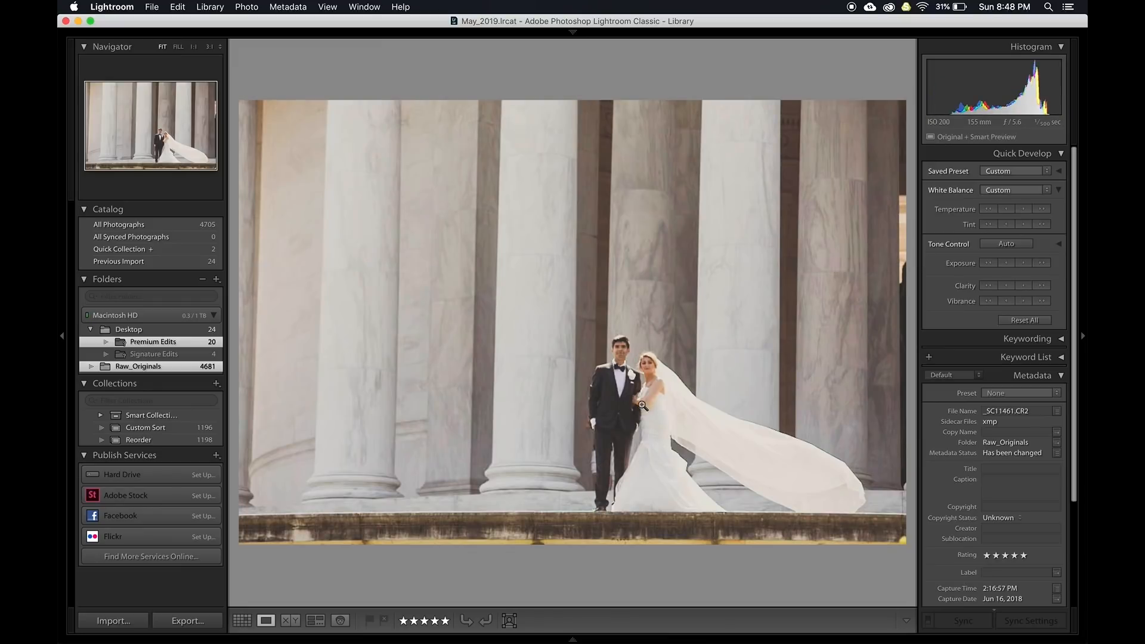
Set Blacks to -35 on _SC11461.CR2 in Develop's Before/After view, then return to the grid
key("d")
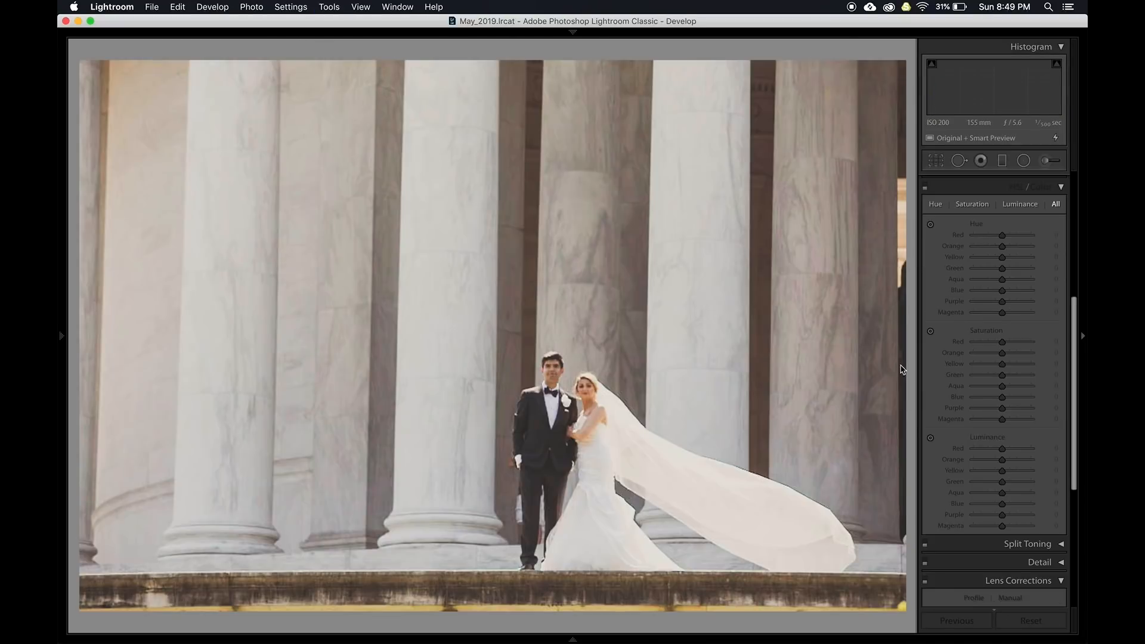
key("y")
scroll(984, 370, "up", 5)
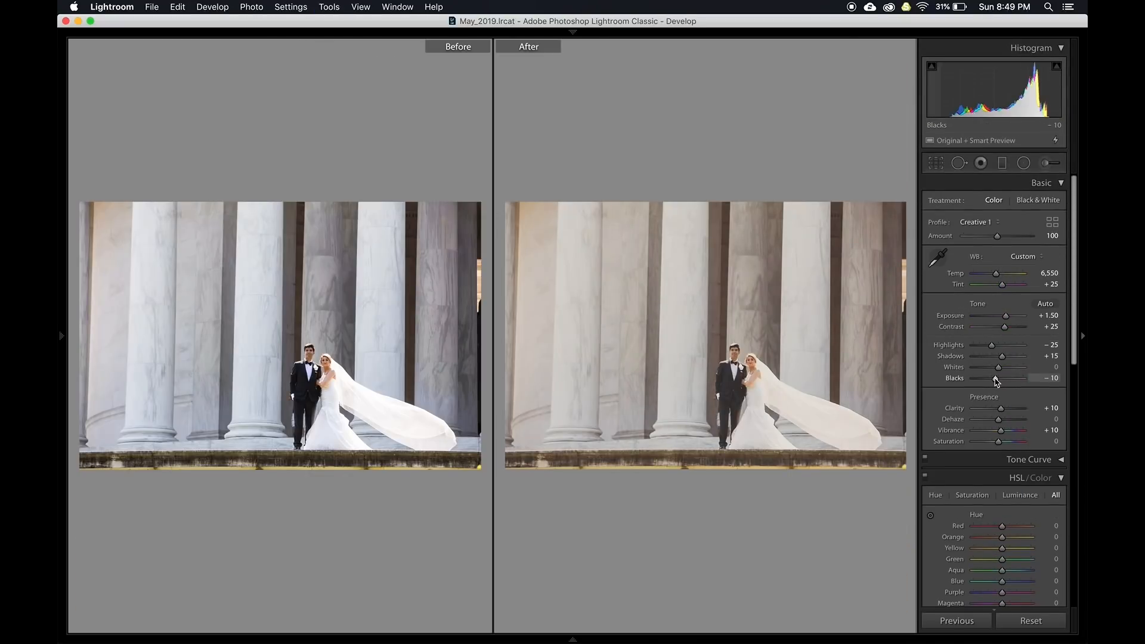
scroll(995, 381, "down", 3)
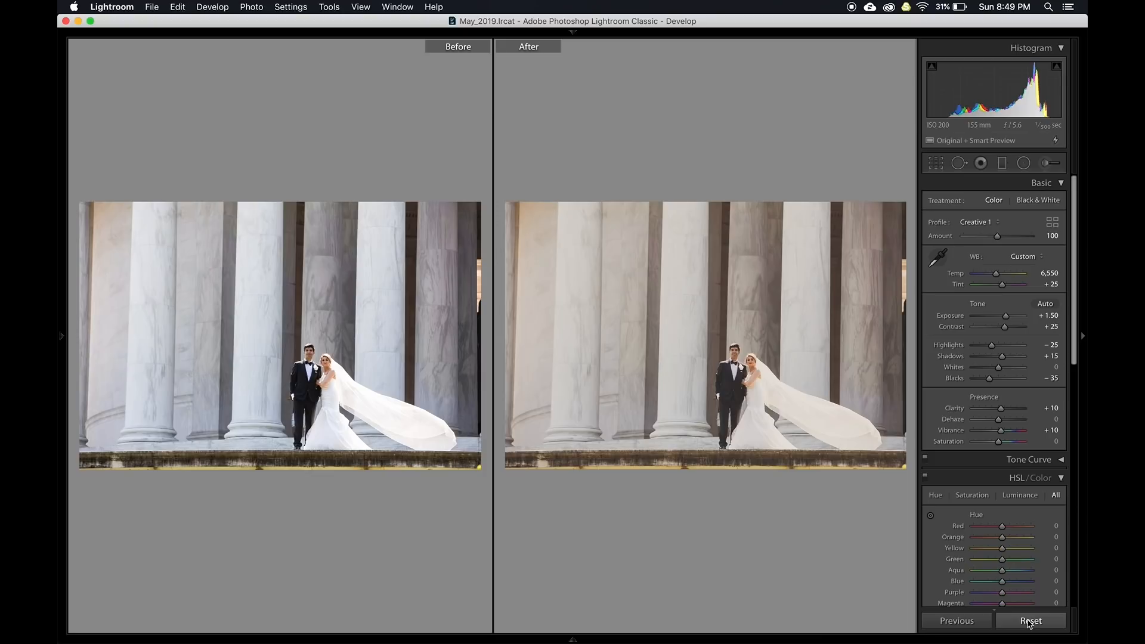
key("g")
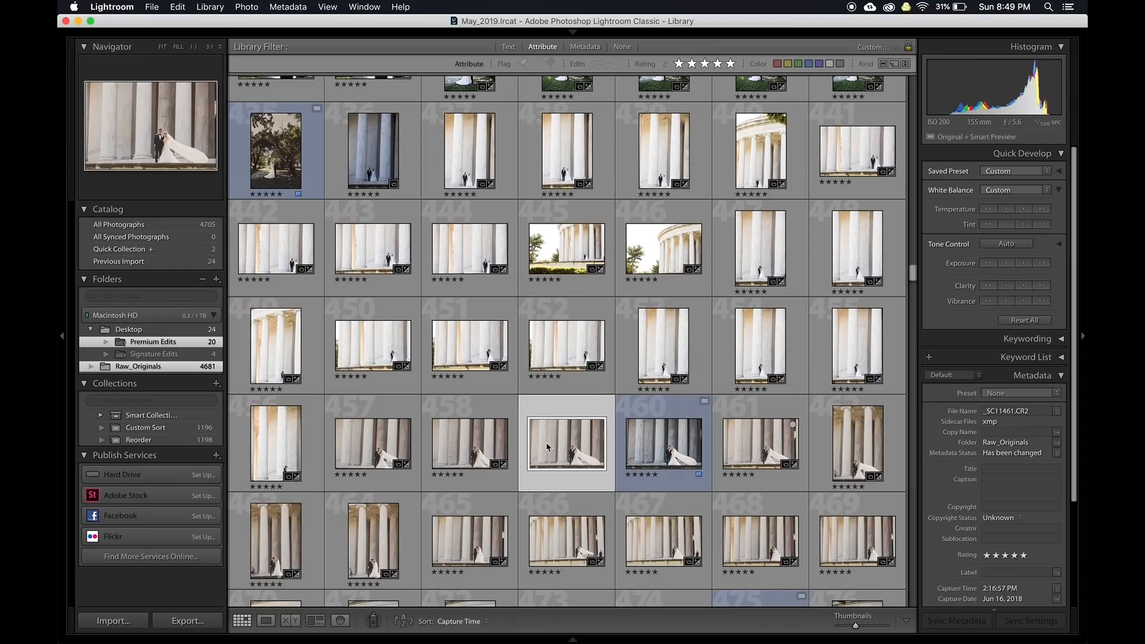
Synchronize all settings from the edited column photo to photo 459
left_click(567, 450, "super")
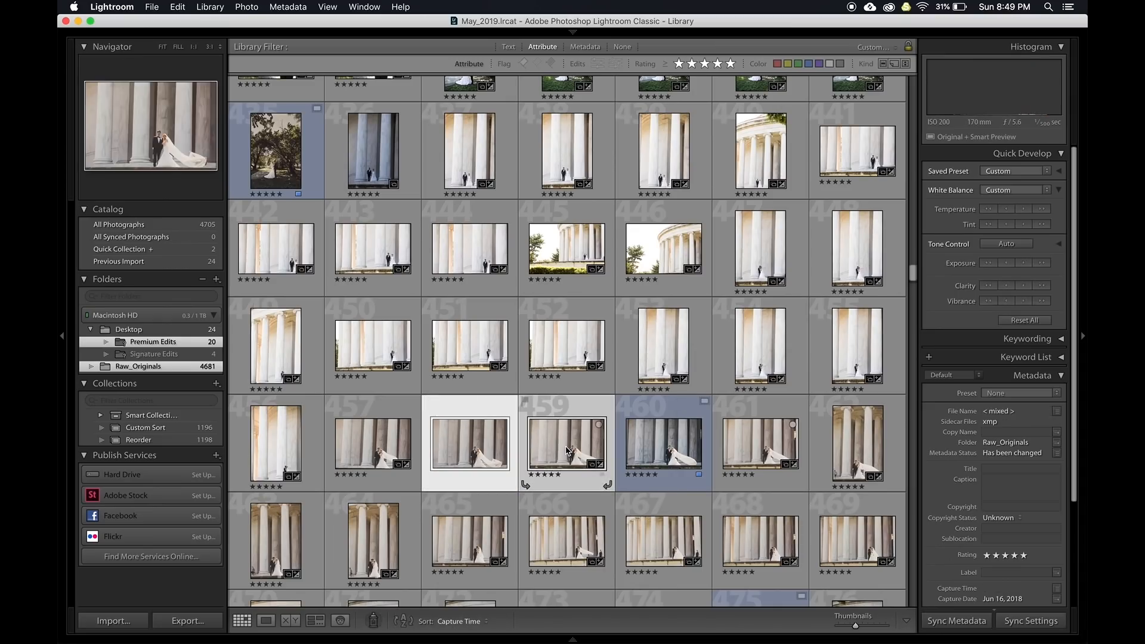
key("super+shift+s")
left_click(381, 371)
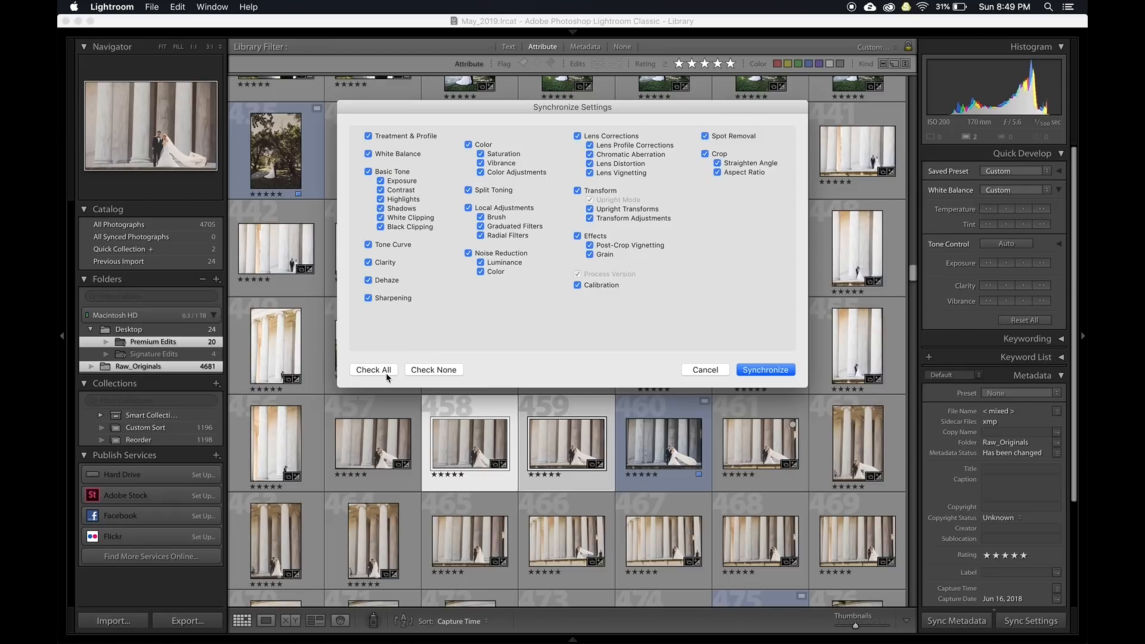
left_click(766, 370)
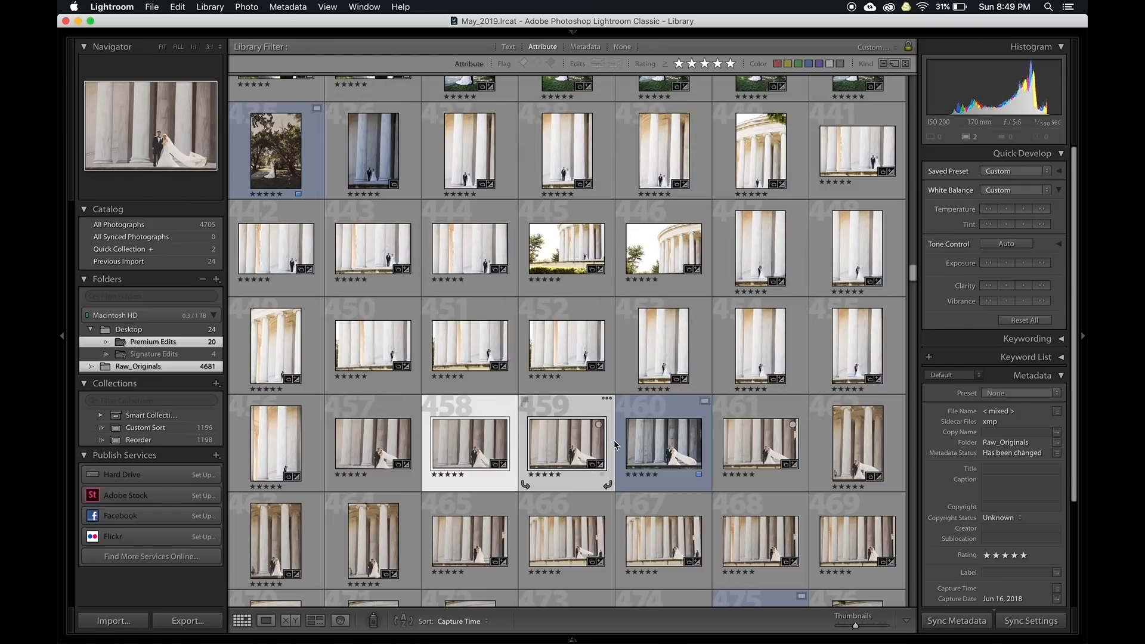
Review the synced couple photos in Develop, then return to the grid
key("d")
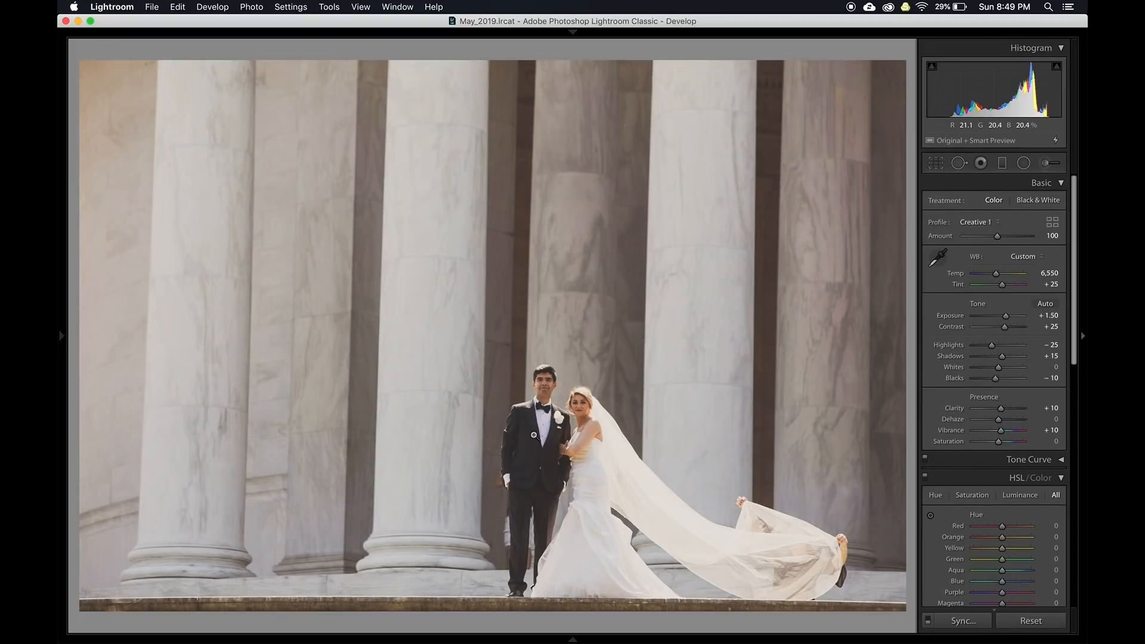
key("Right")
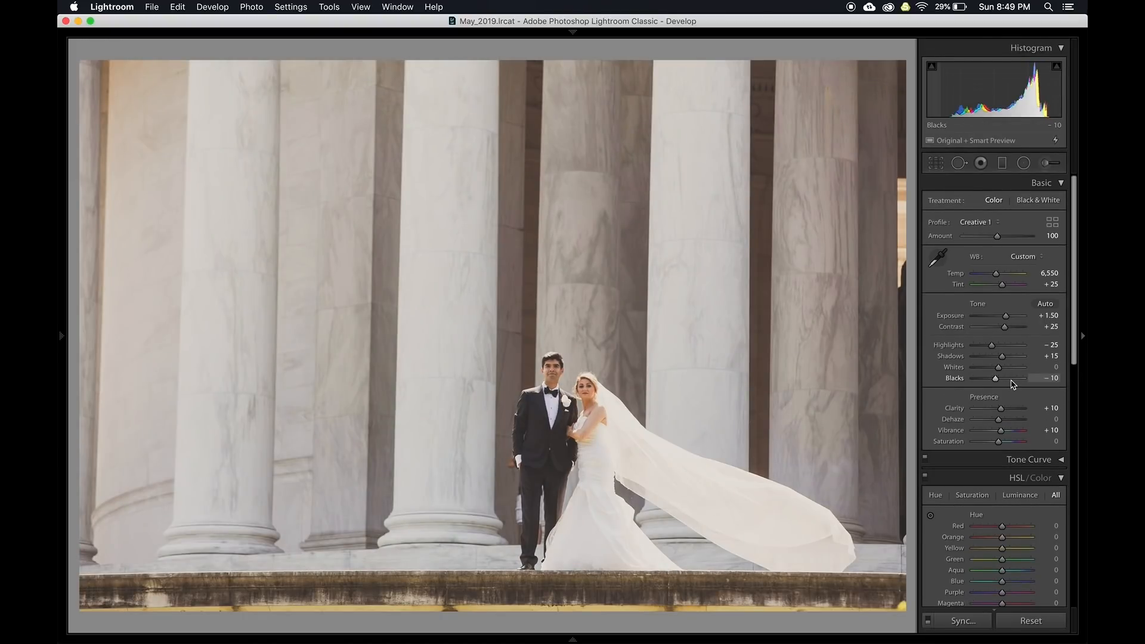
scroll(1011, 385, "down", 2)
key("g")
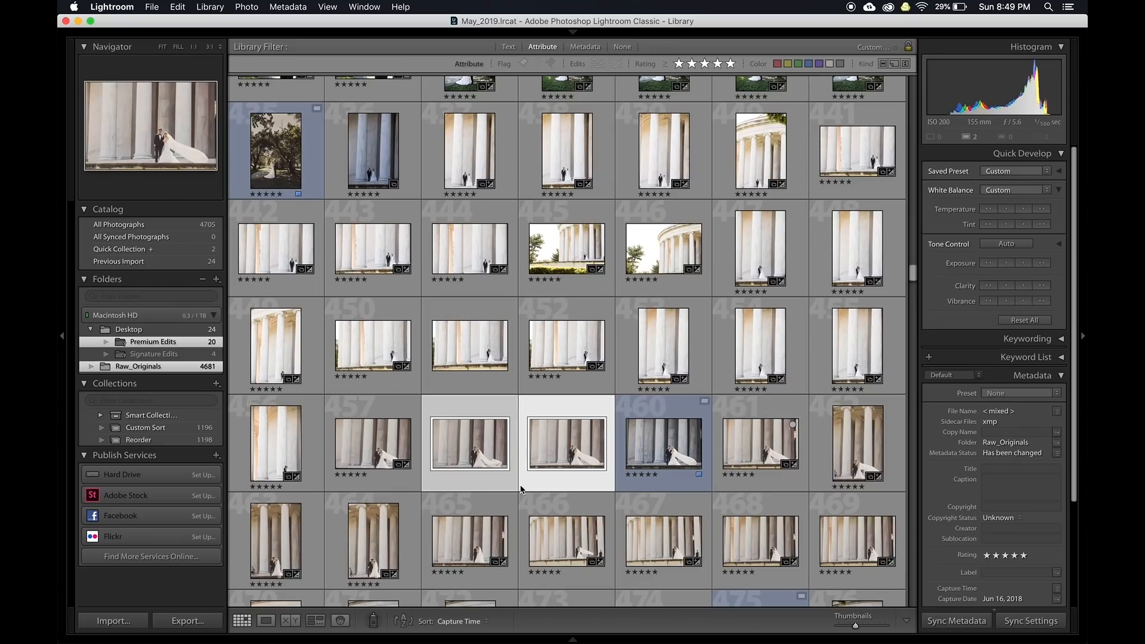
Select photo 461 and make a virtual copy of it
left_click(562, 459)
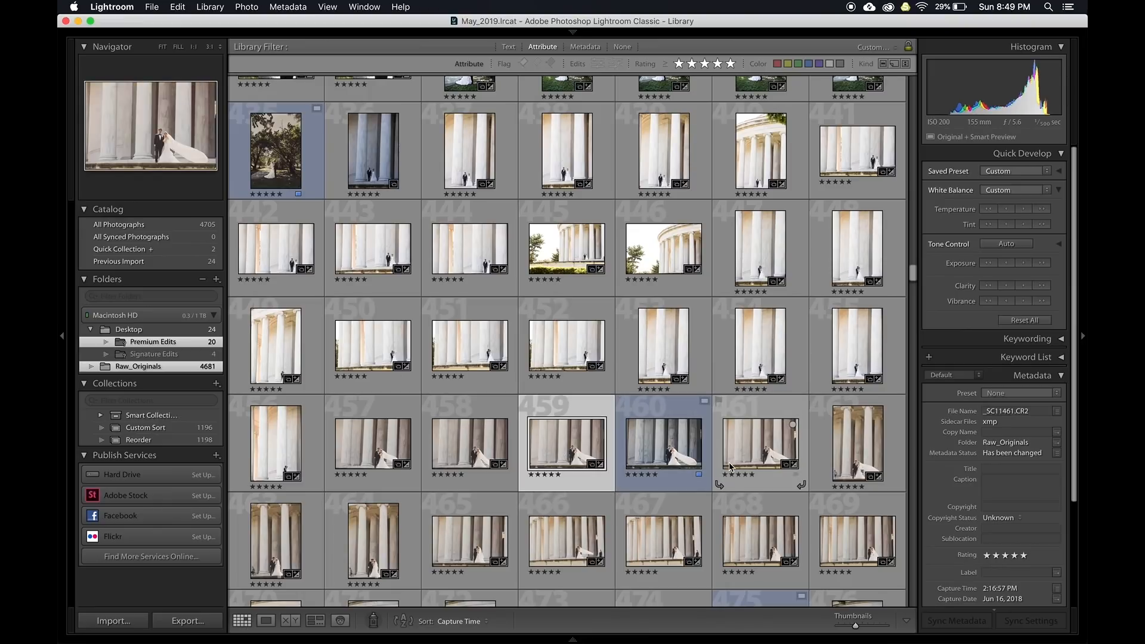
left_click(755, 462)
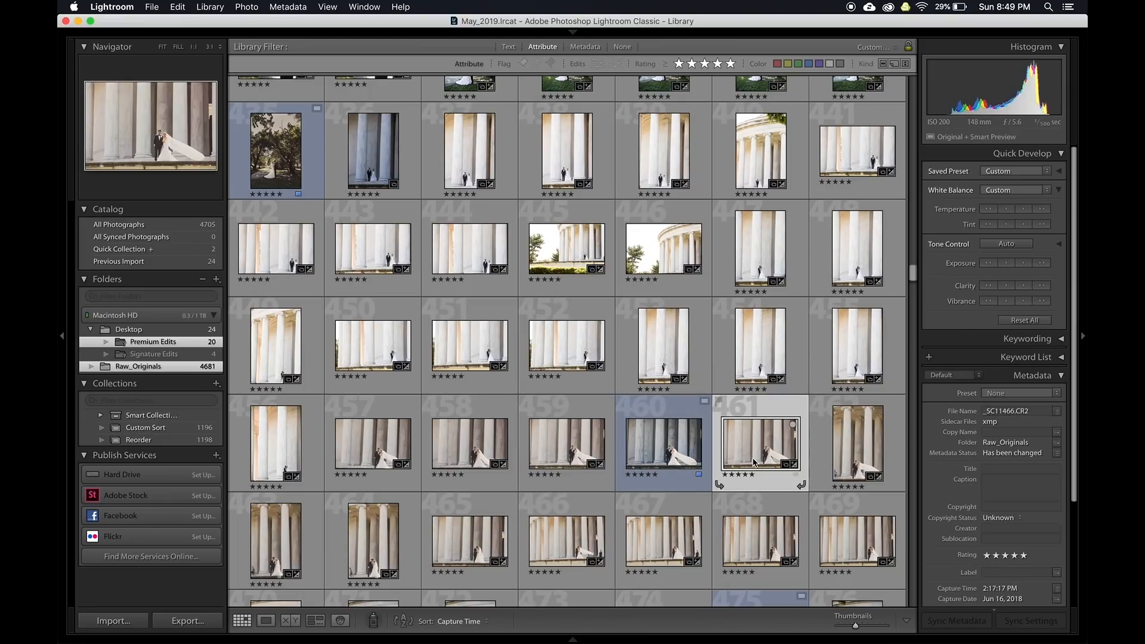
key("super+apostrophe")
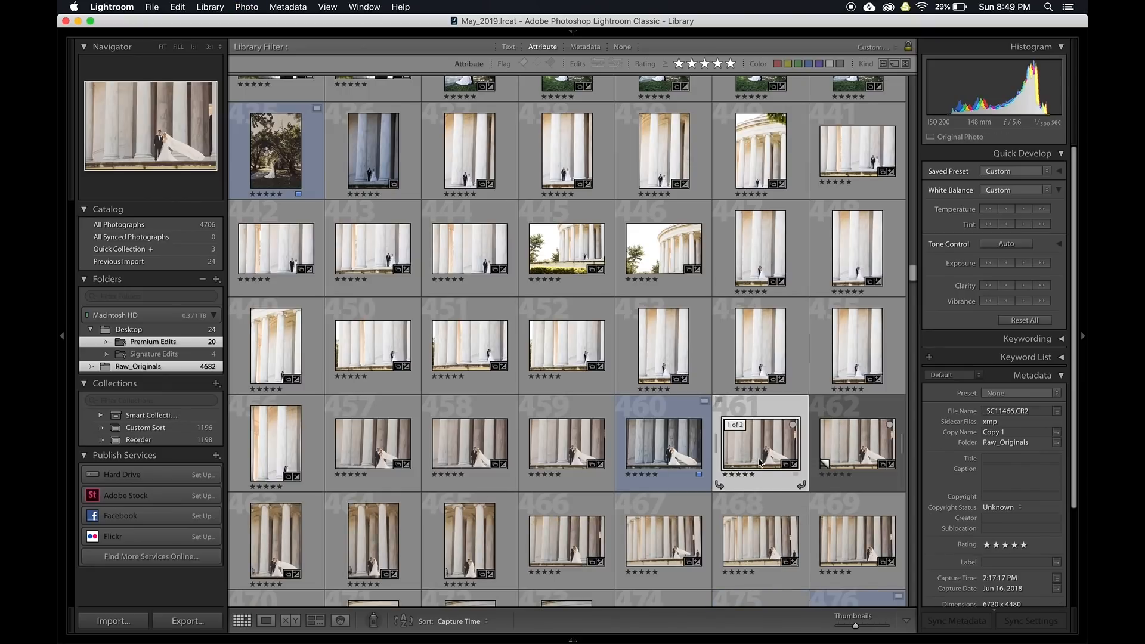
View photo 461 large, toggle the side panels, enlarge the filmstrip, and select the original
double_click(760, 462)
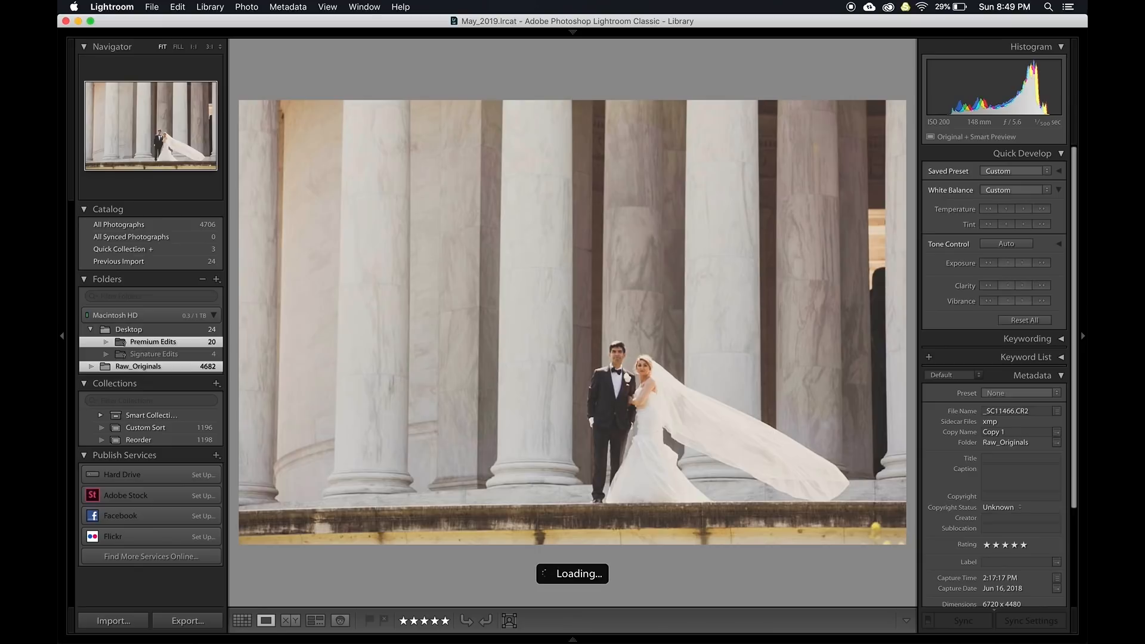
key("Tab")
key("shift+Tab")
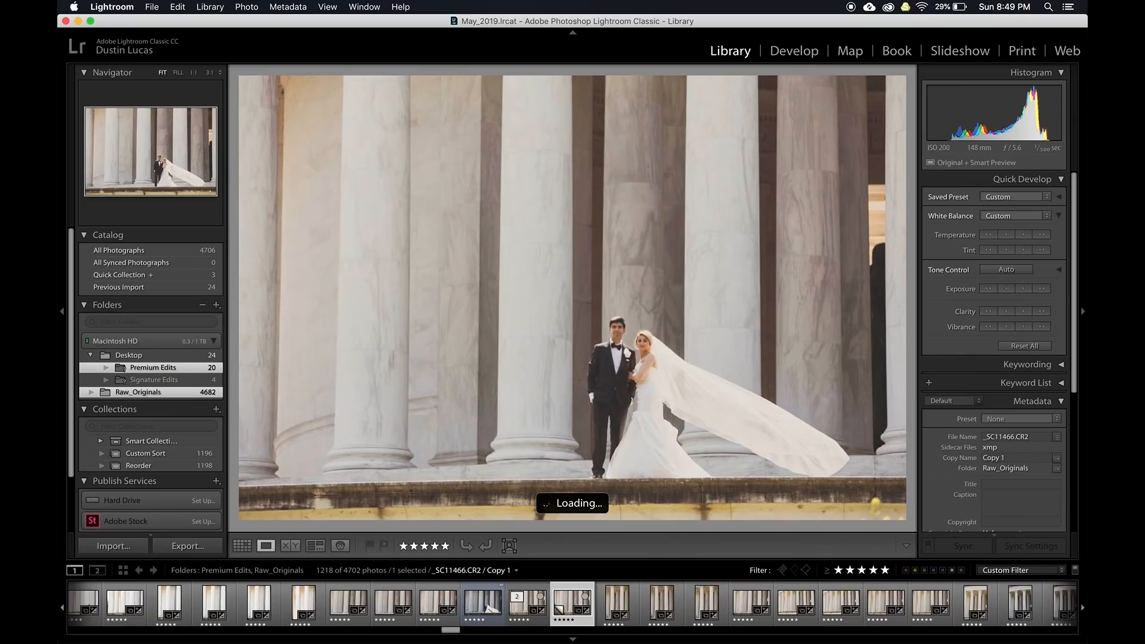
left_click_drag(585, 558, 586, 467)
key("Left")
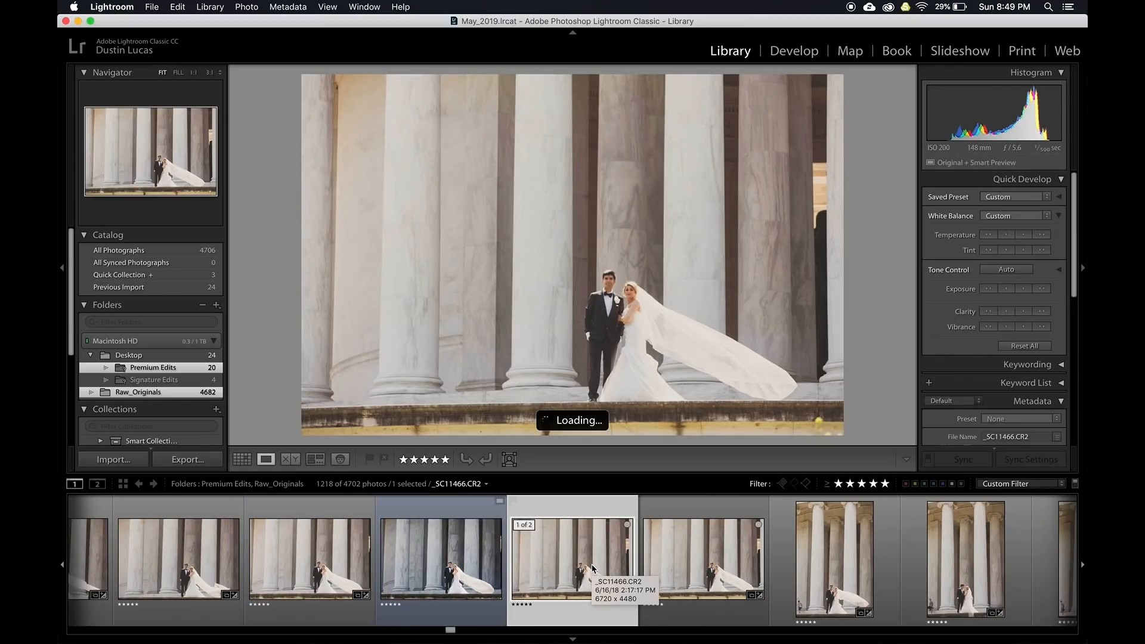
In Develop, make a virtual copy of the next photo, trying a settings reset then undoing it
key("d")
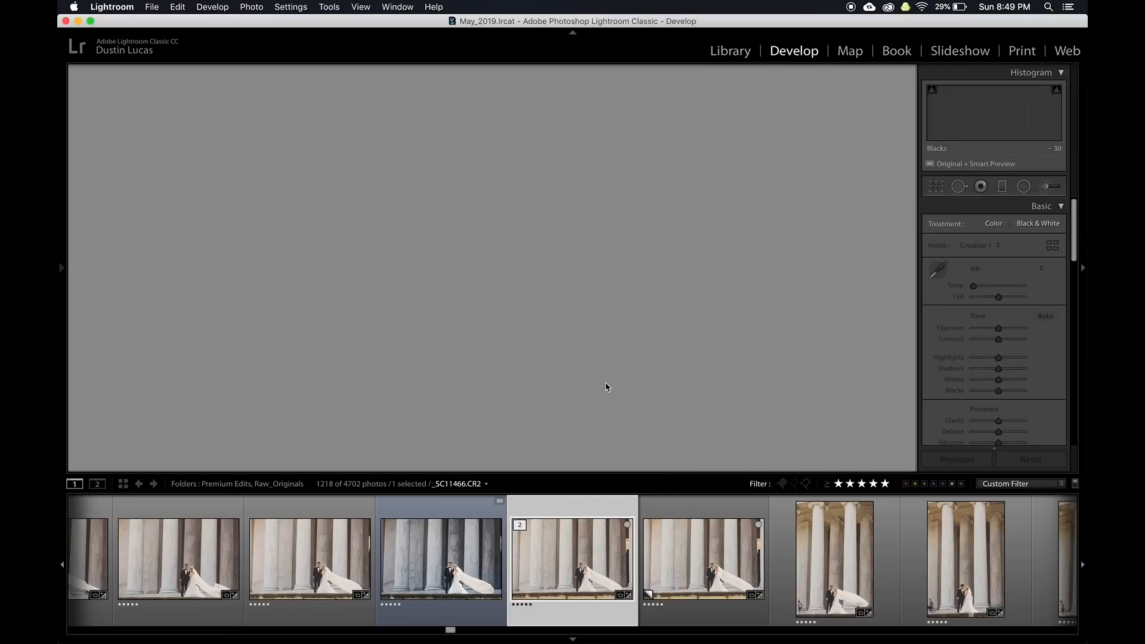
key("Right")
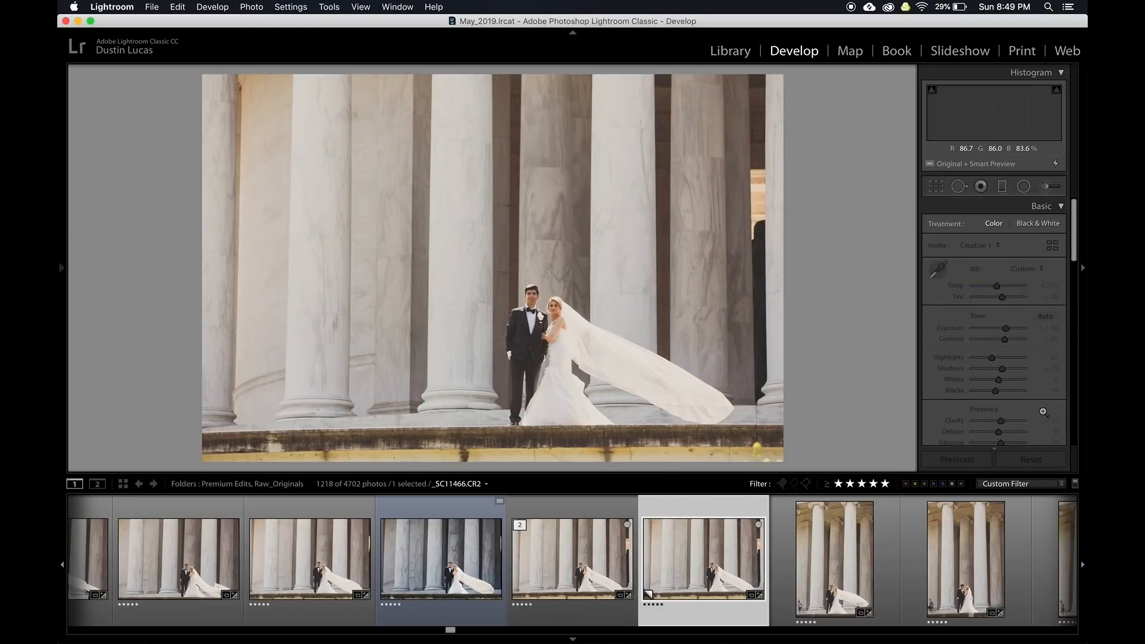
key("super+apostrophe")
left_click(1030, 459)
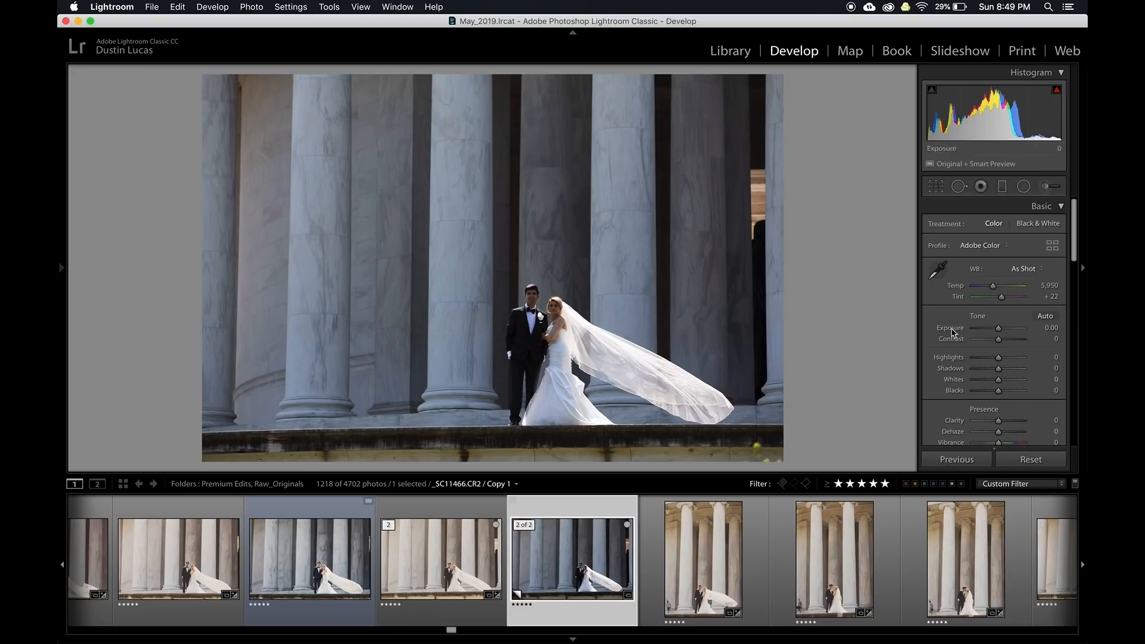
key("super+z")
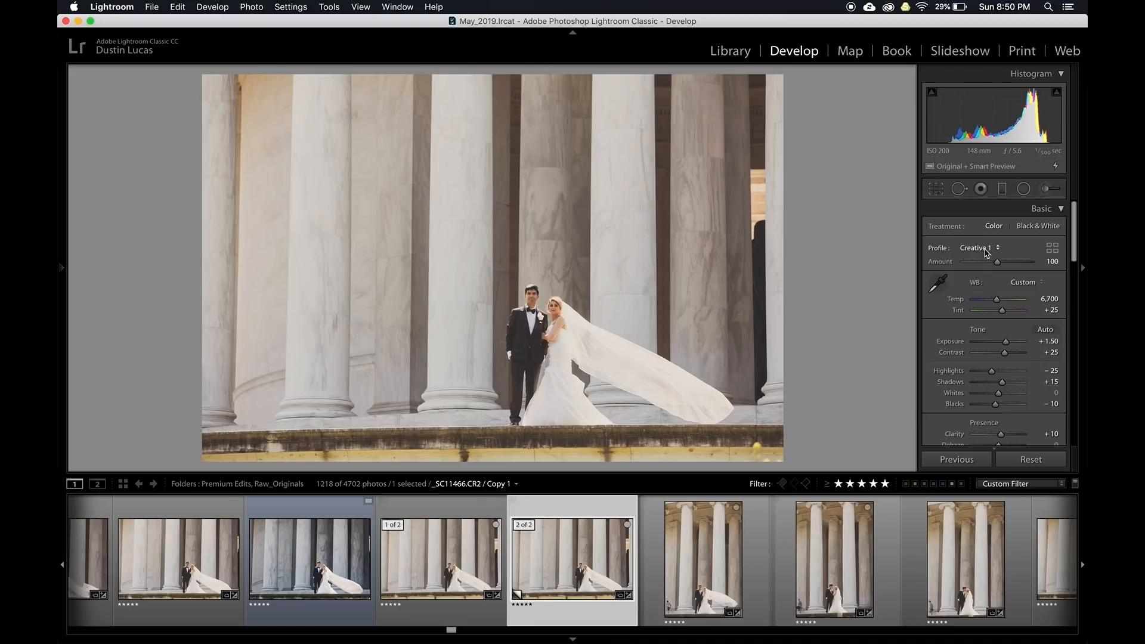
Give Copy 1 the Adobe Color profile, Blacks −30 and Highlights −80, and compare it with the original in Survey view
left_click(984, 248)
left_click(987, 261)
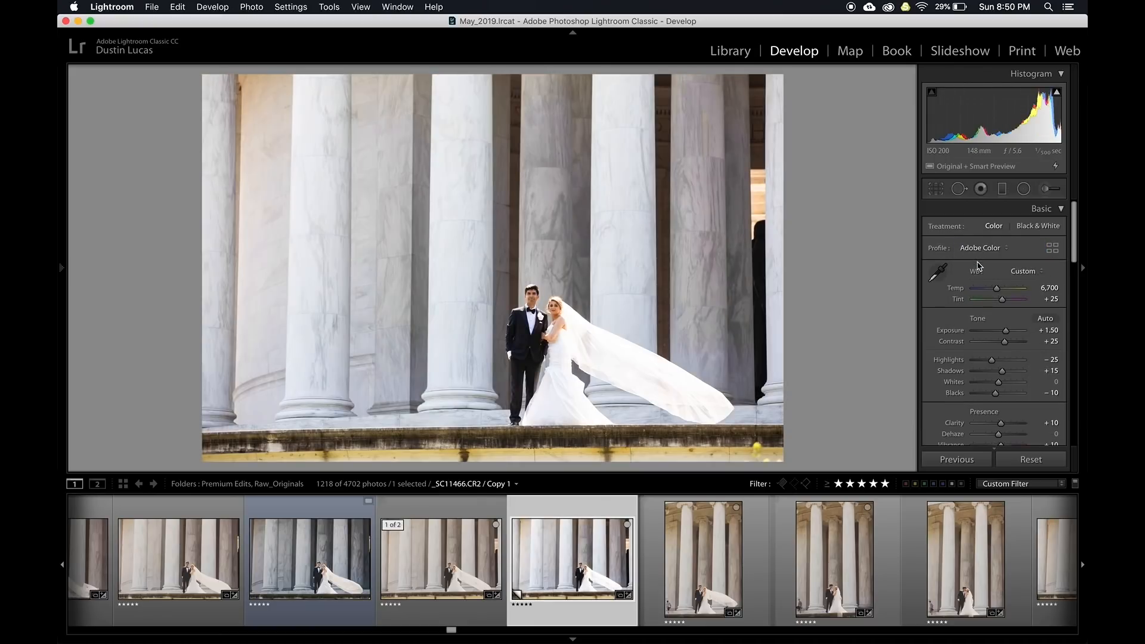
left_click_drag(996, 394, 990, 393)
key("Down")
key("Down")
key("Down")
key("Down")
key("Down")
key("Down")
key("Down")
key("Down")
key("Down")
key("Down")
key("Down")
key("Down")
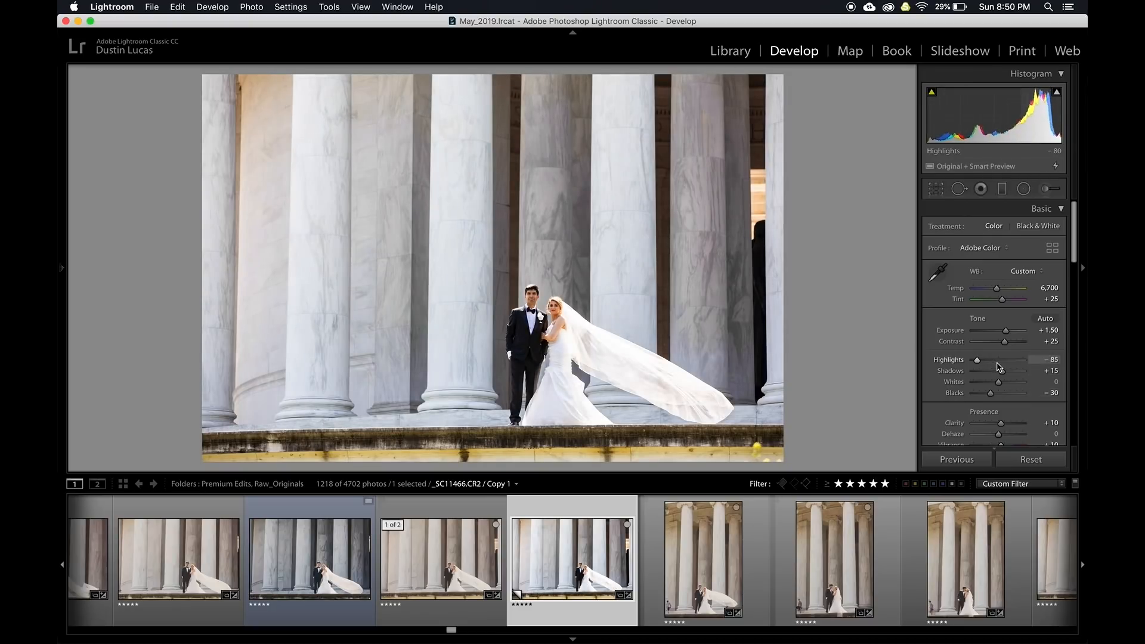
left_click(439, 566)
key("n")
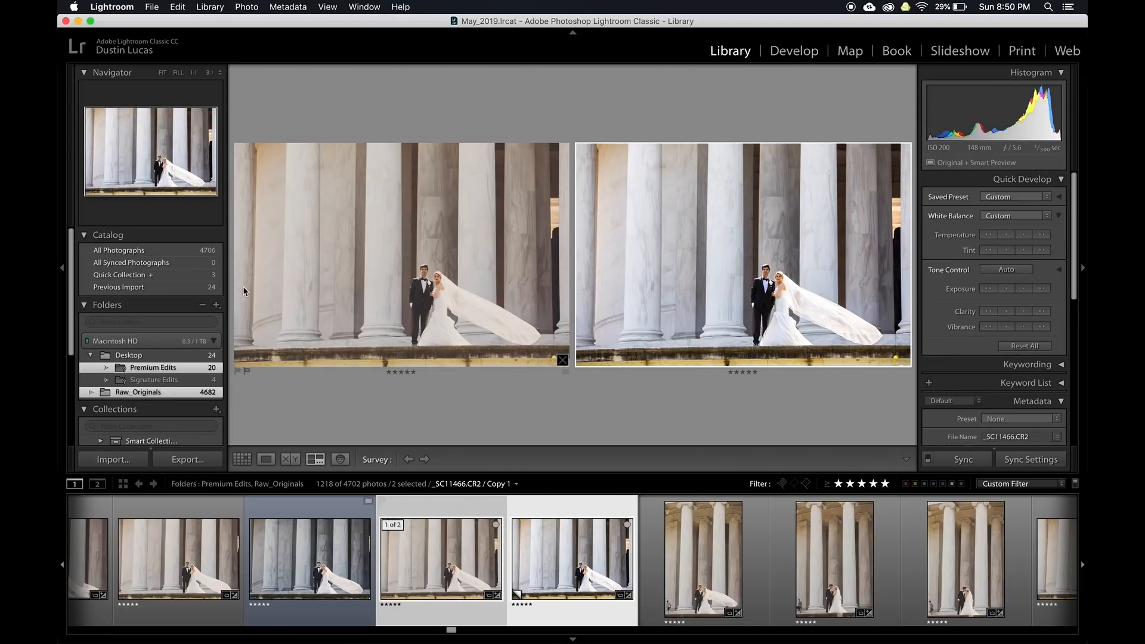
In Develop, flip between the virtual copy, a neighbouring photo, and the original with its Creative 1 look
key("d")
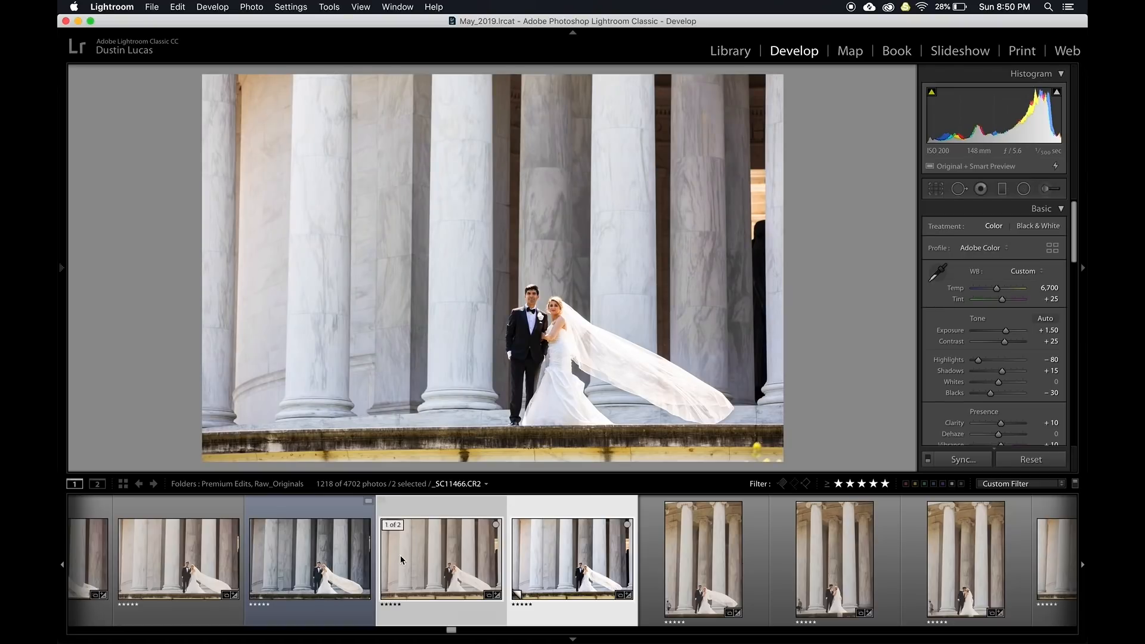
left_click(377, 555)
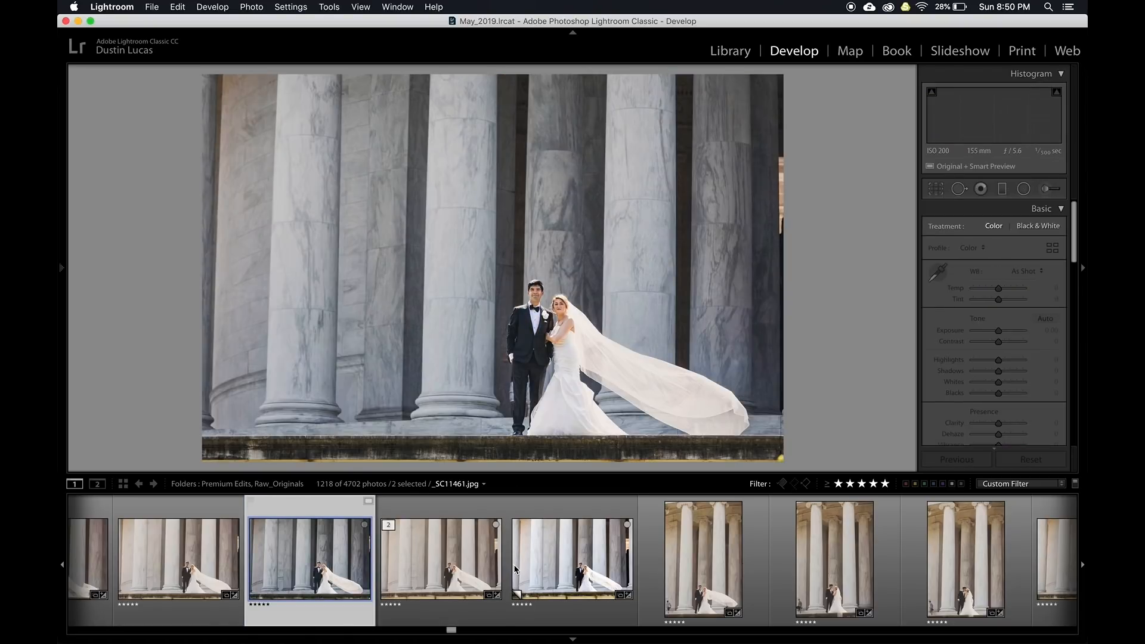
left_click(560, 563)
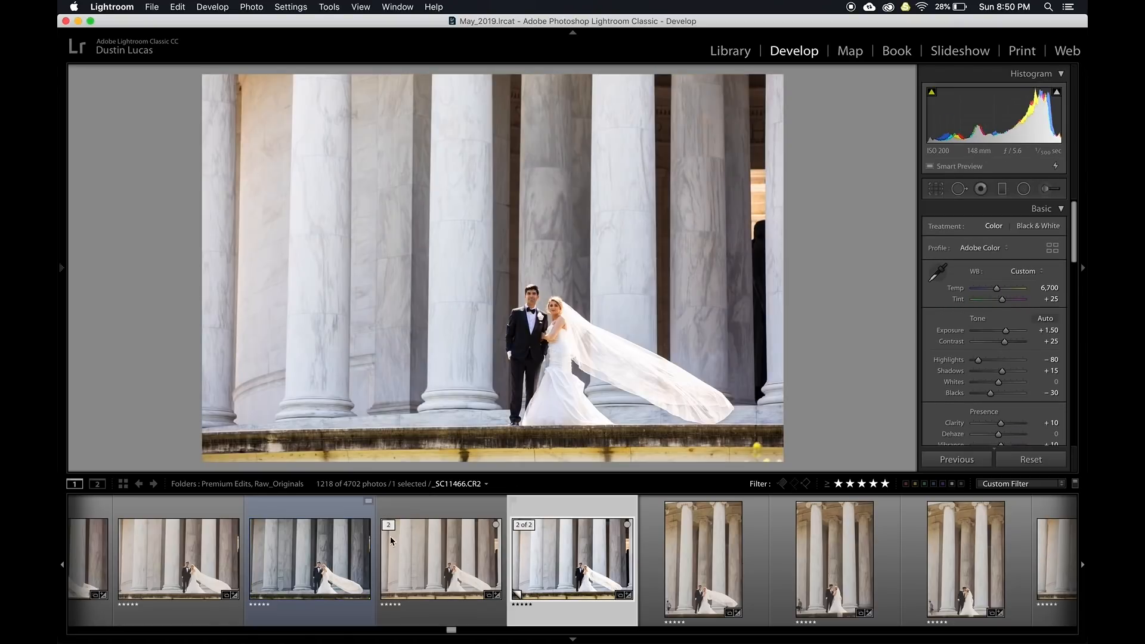
left_click(433, 560)
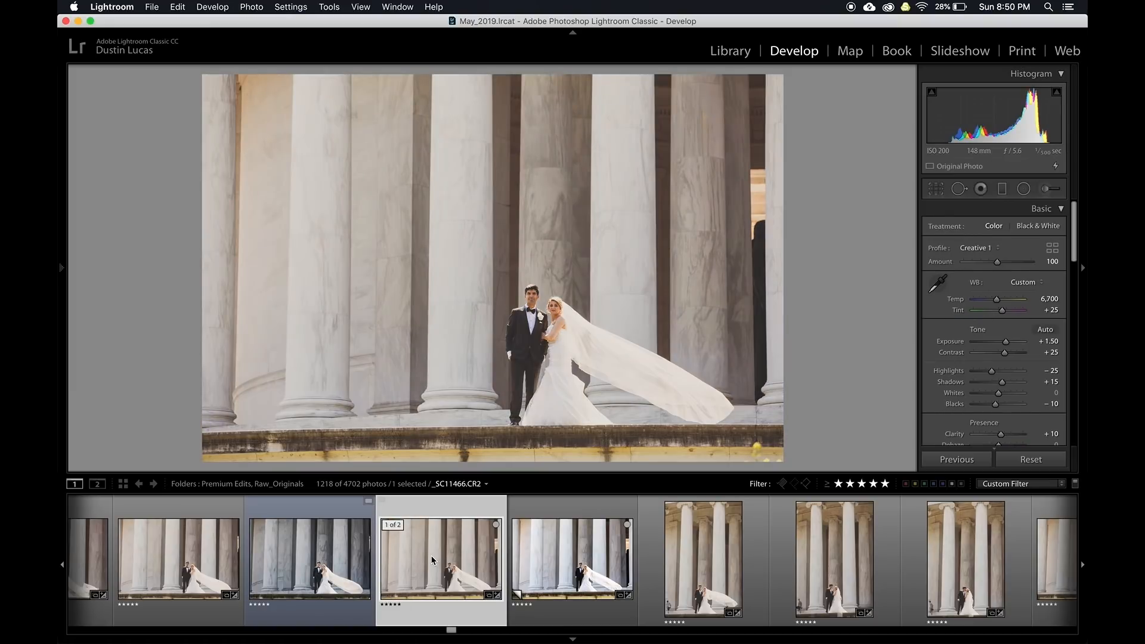
In the Library grid, toggle the master-photos Kind filter to hide and restore the virtual copy
key("g")
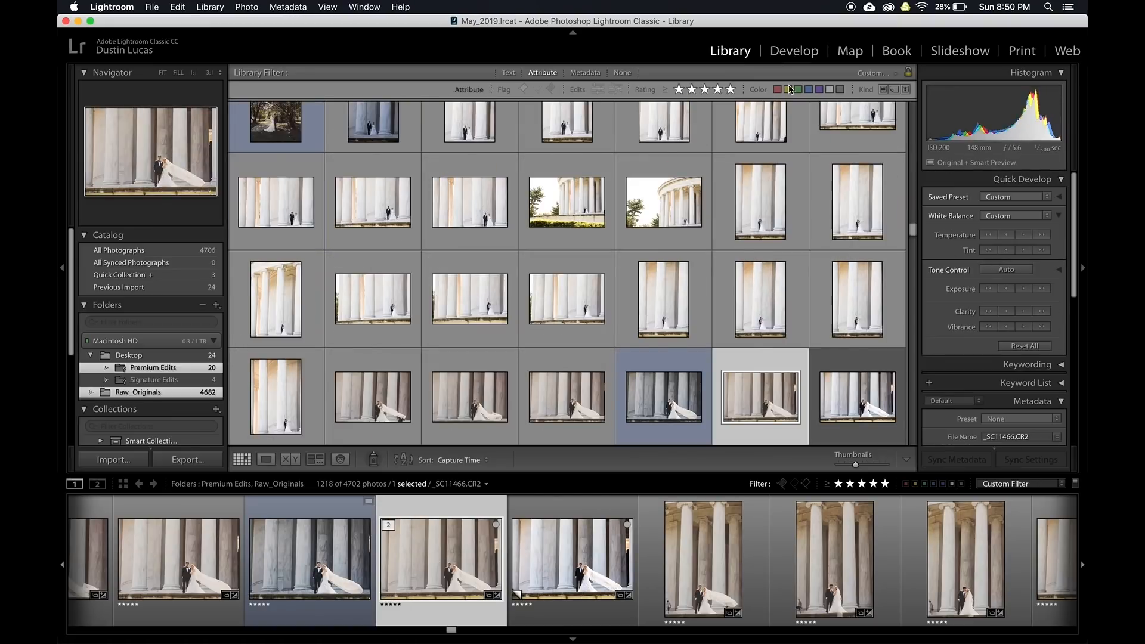
left_click(882, 90)
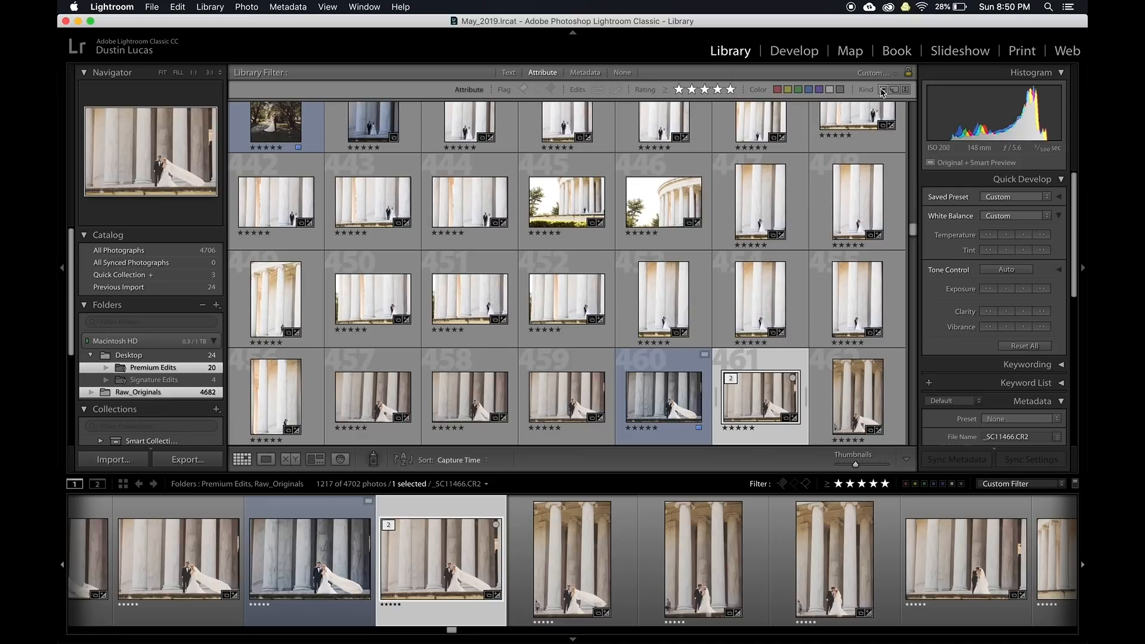
key("super+apostrophe")
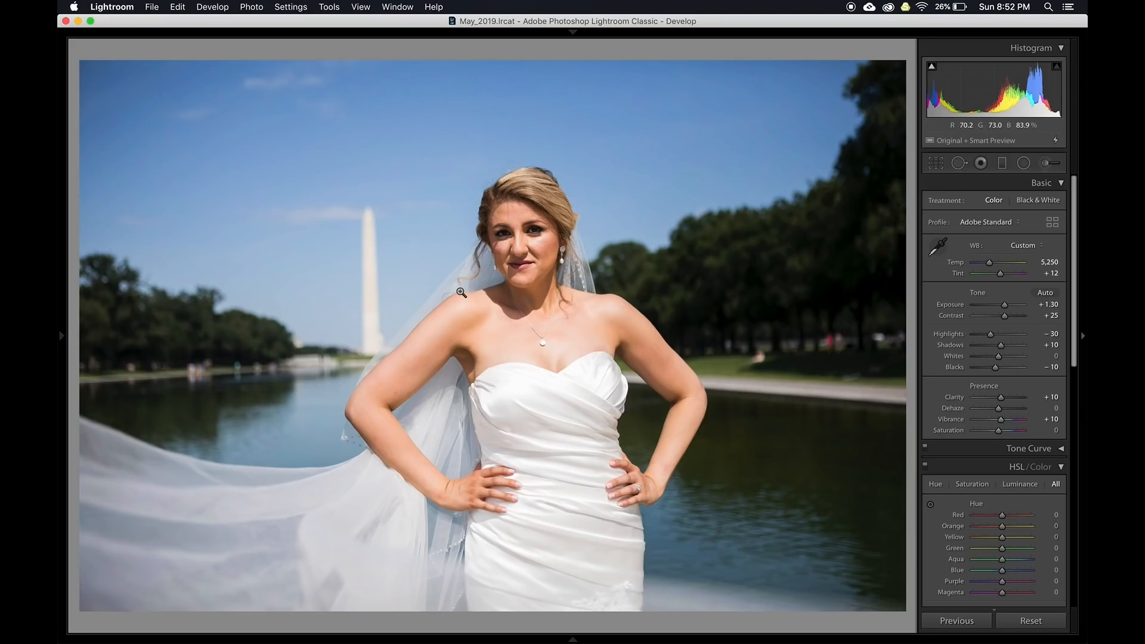
Open Crop & Straighten on the reflecting-pool bride photo
key("r")
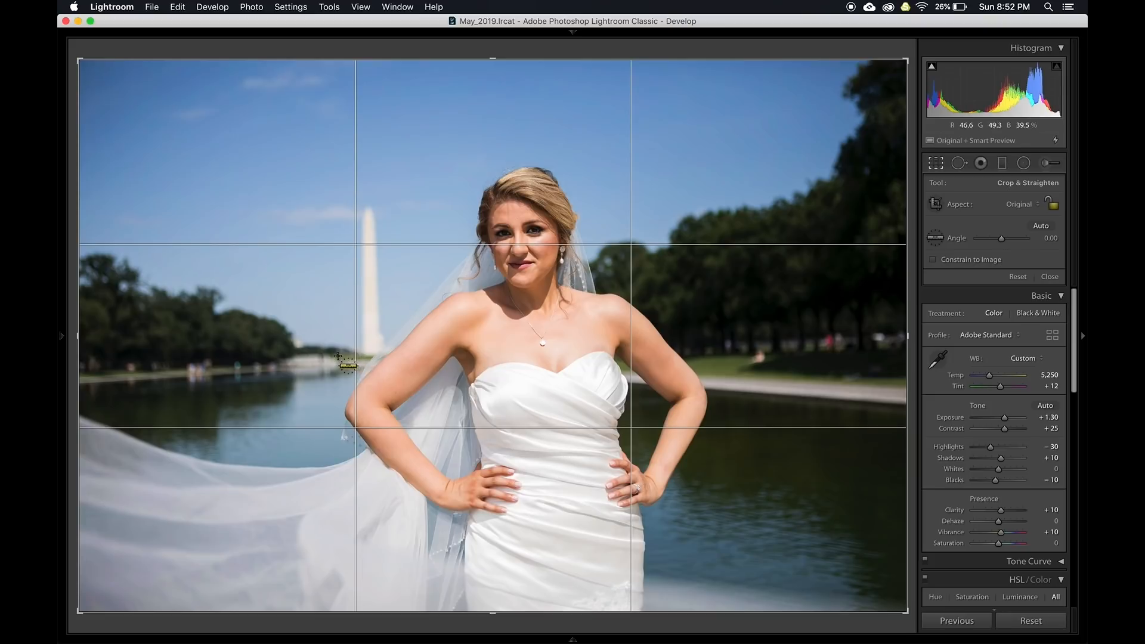
Level a series of bride photos by drawing straighten lines along the far shoreline
left_click_drag(318, 358, 488, 351)
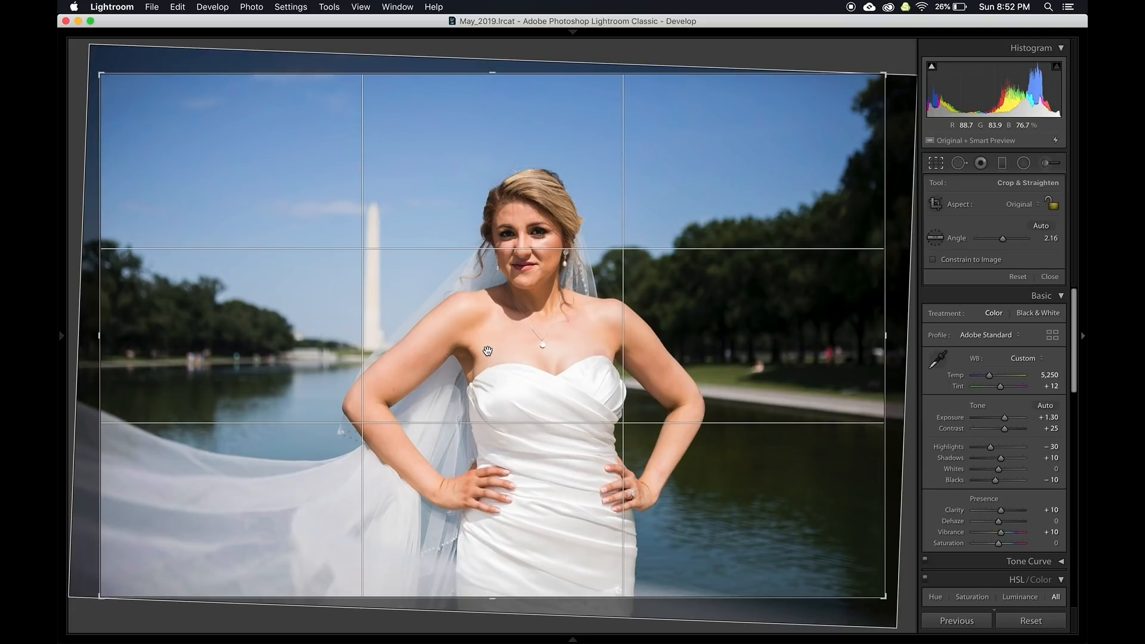
key("Right")
left_click_drag(381, 340, 456, 339)
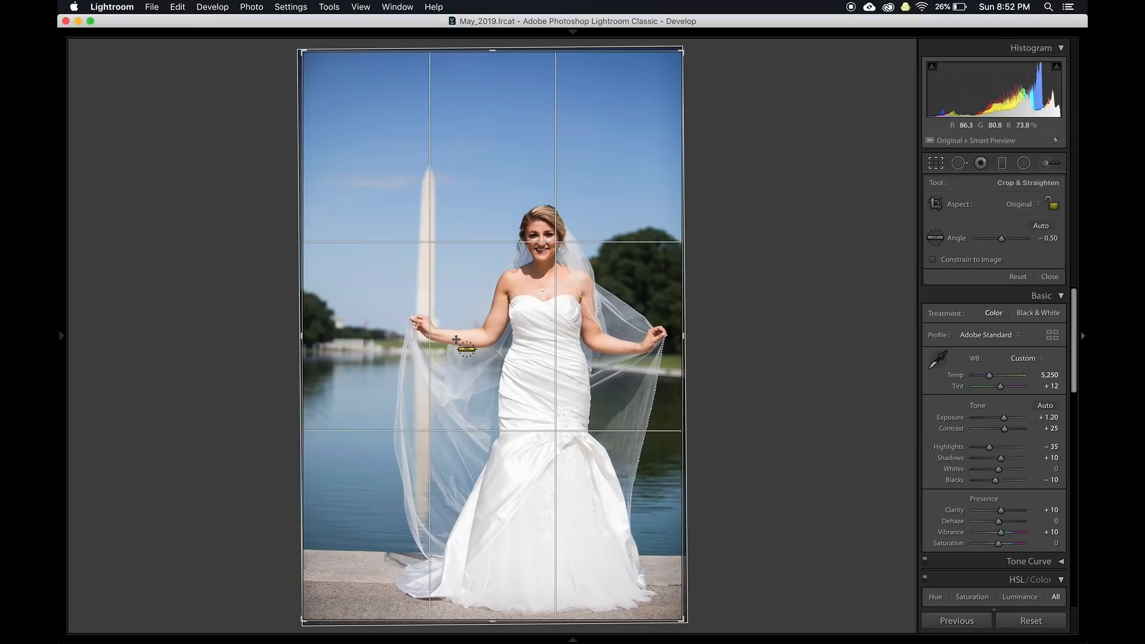
key("Right")
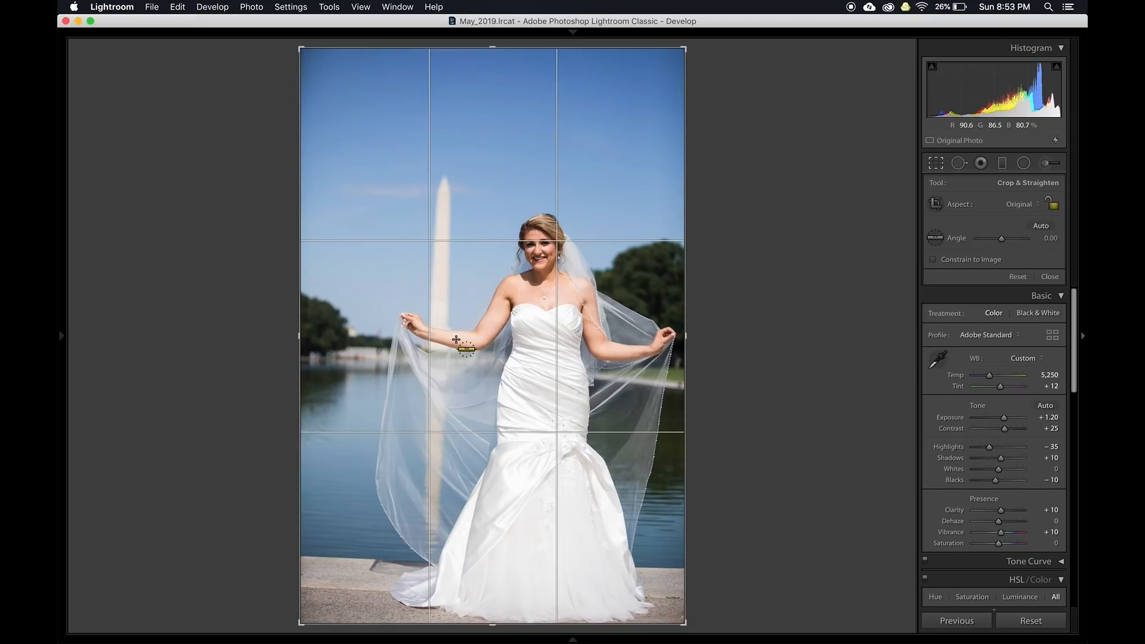
left_click_drag(399, 350, 489, 350)
key("Right")
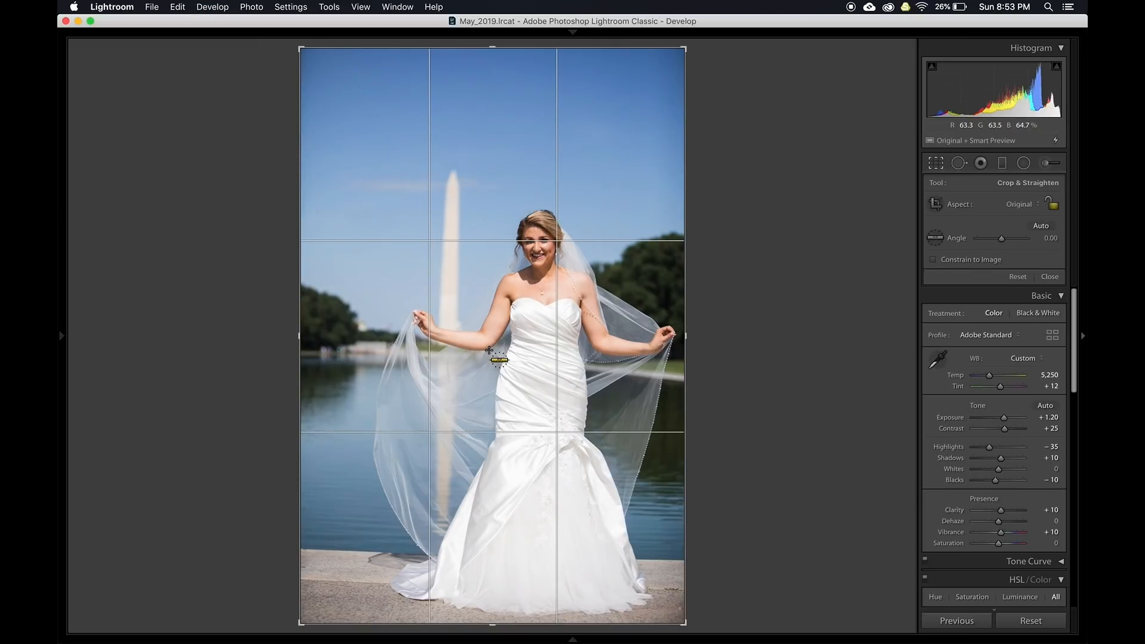
left_click_drag(355, 353, 354, 353)
left_click_drag(479, 355, 478, 356)
key("Right")
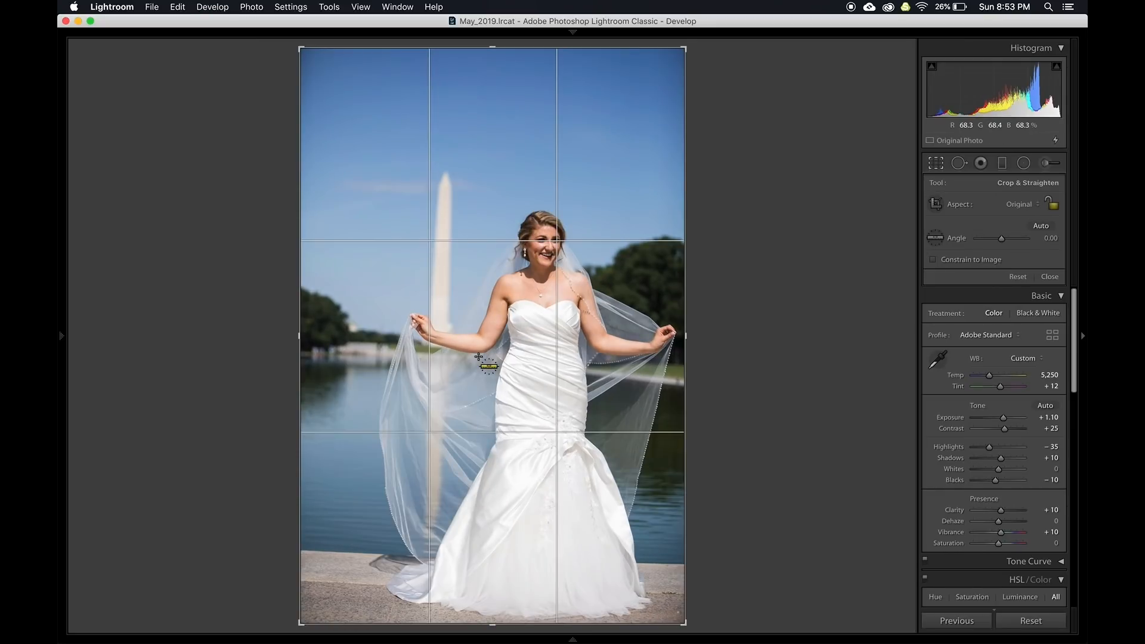
left_click_drag(368, 355, 487, 361)
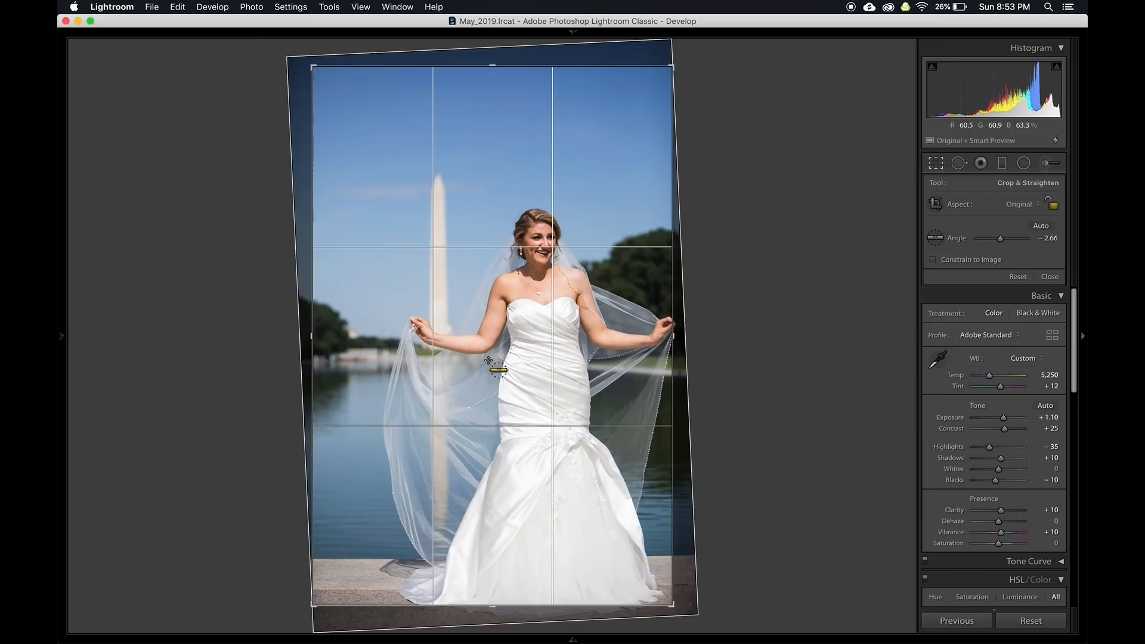
key("Right")
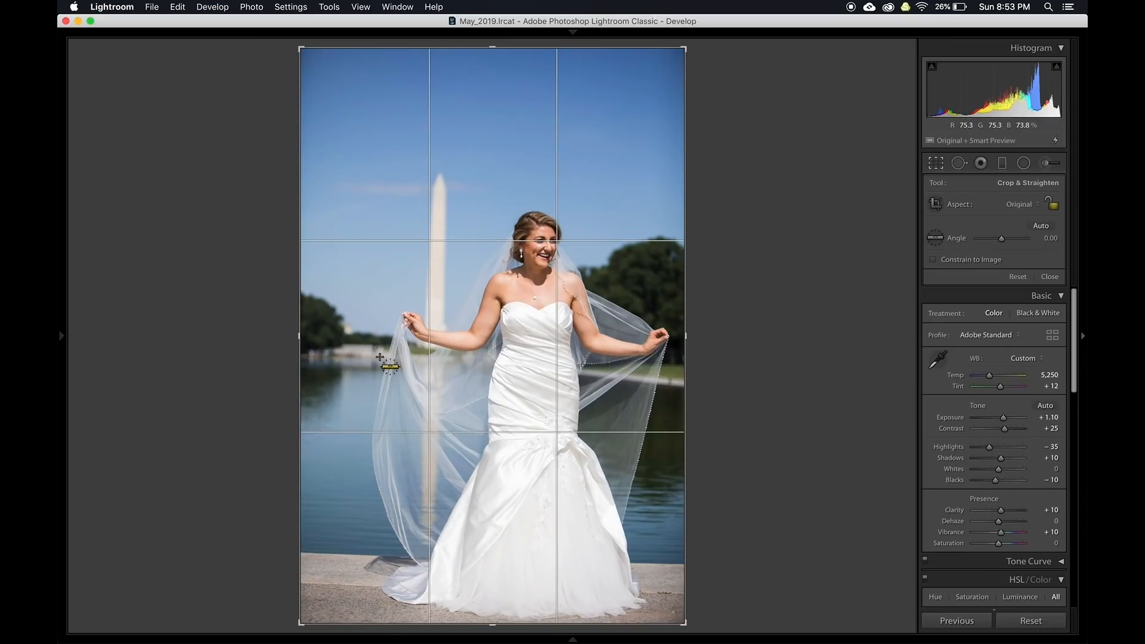
left_click_drag(473, 360, 510, 361)
Commit the straightened crop on the last shoreline photo and advance two photos
key("e")
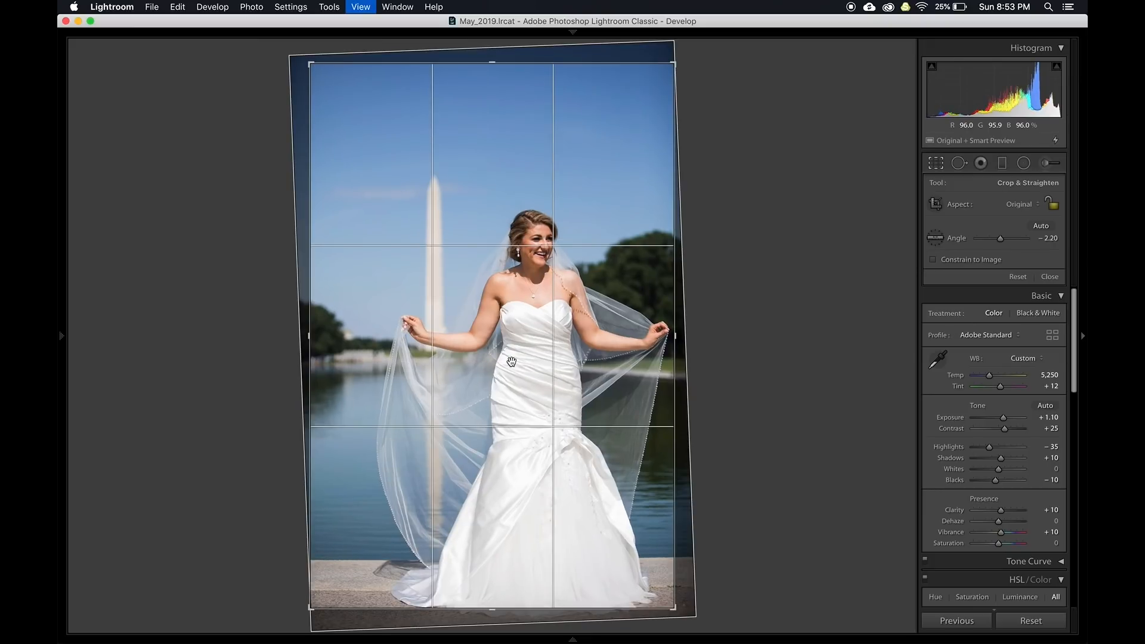
key("r")
key("Return")
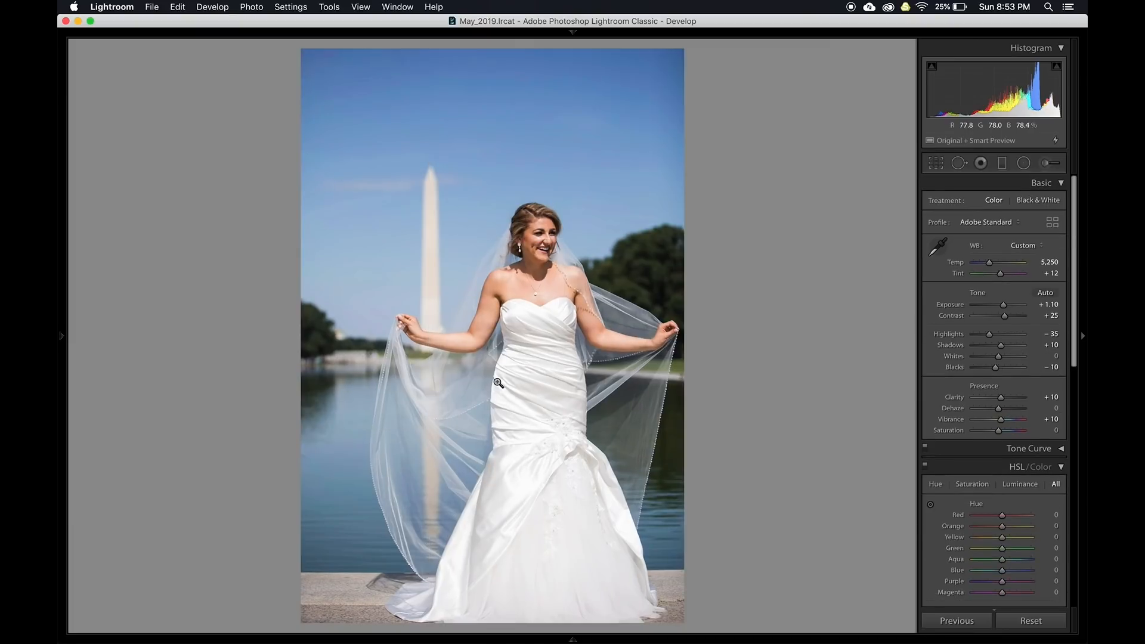
key("Right")
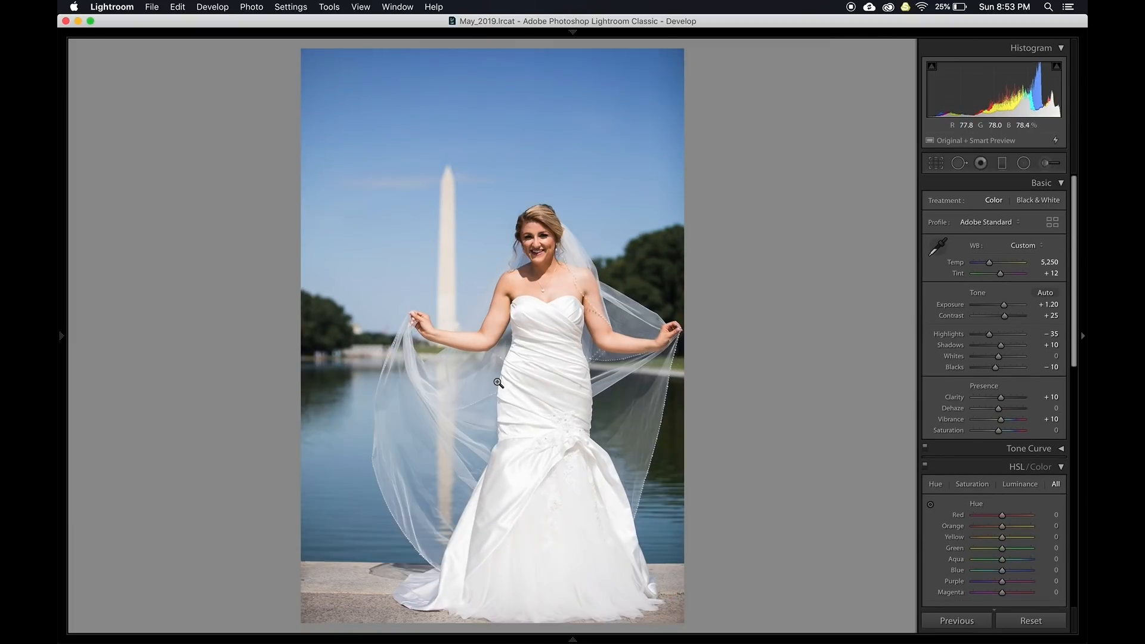
key("Right")
key("Right")
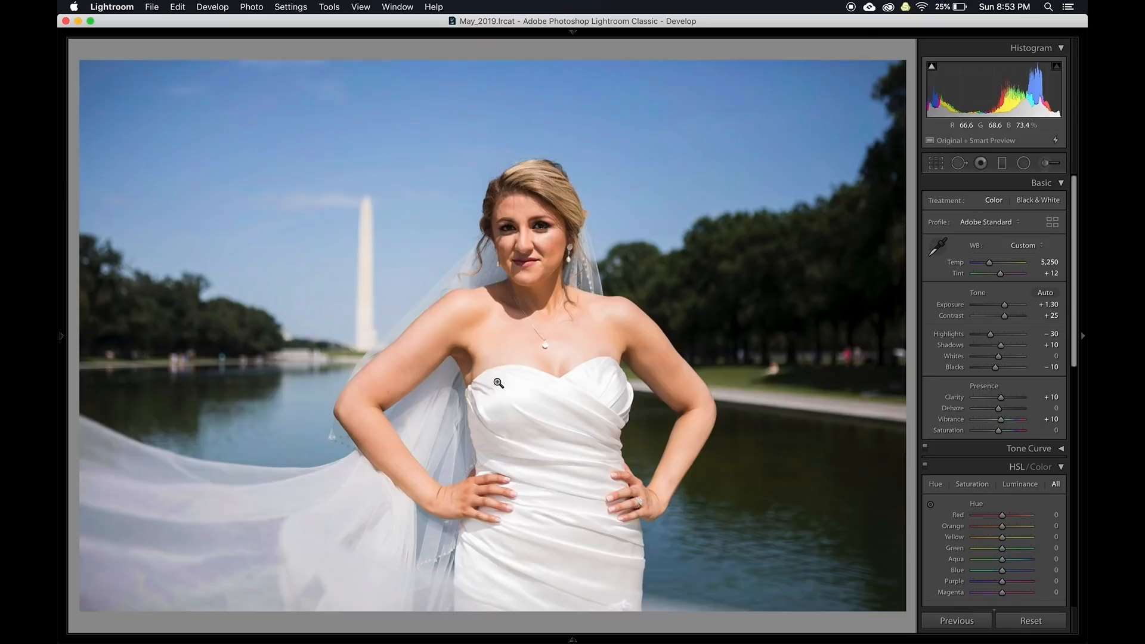
Try Auto and a manual horizon straighten on a later bride photo, then reset its rotation to zero
key("r")
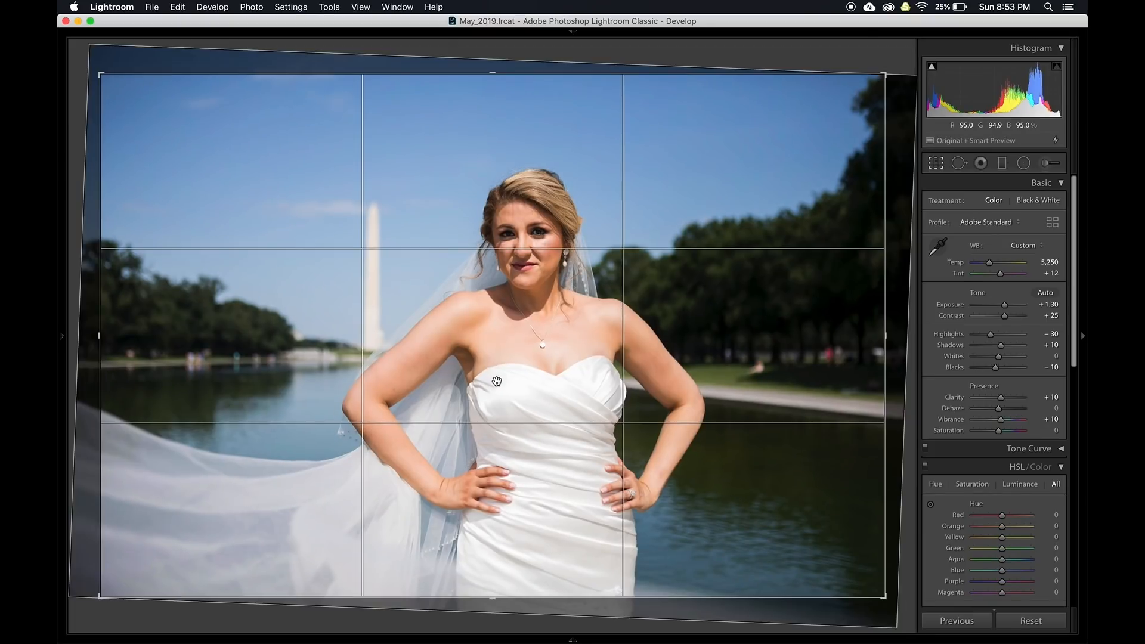
key("super+Right")
key("super+Right")
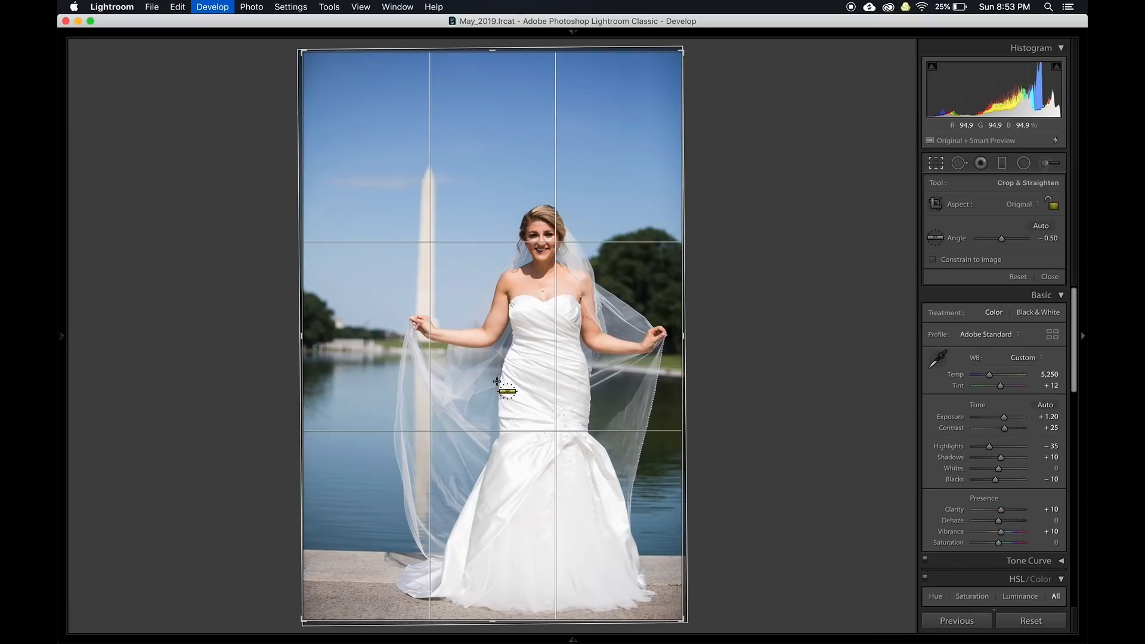
key("super+Right")
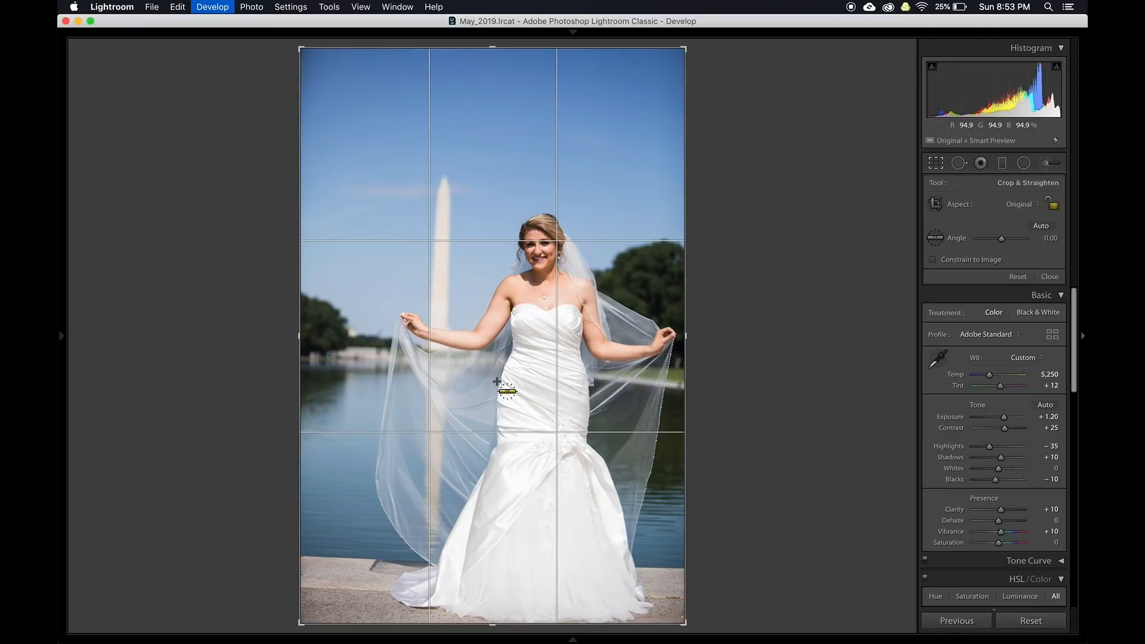
key("super+Right")
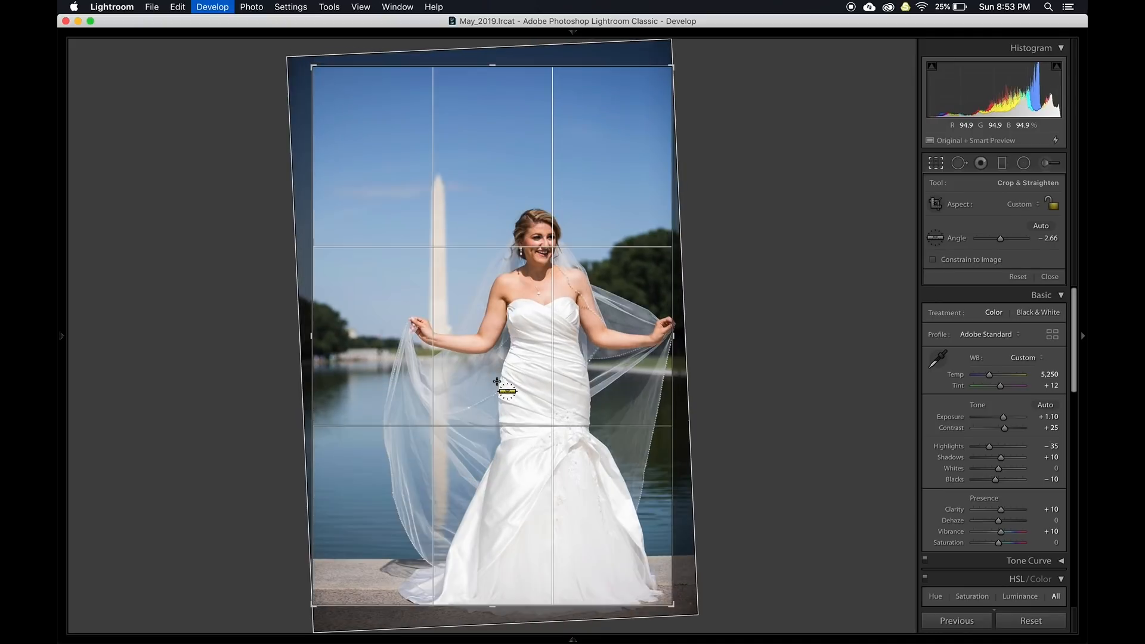
key("super+Right")
key("super+Right")
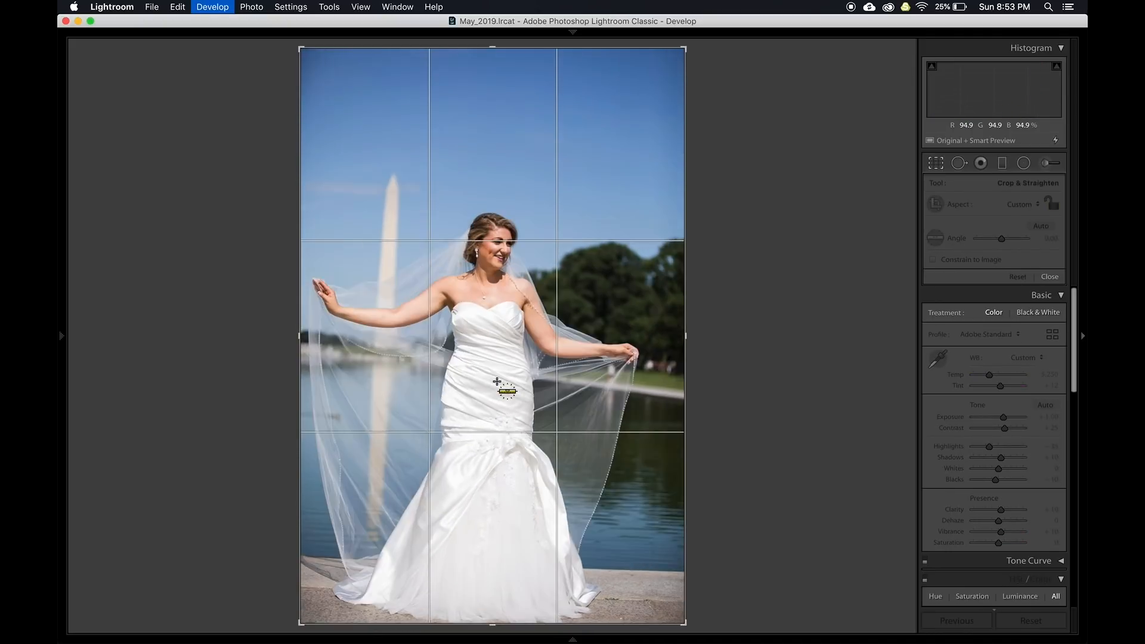
left_click(1041, 231)
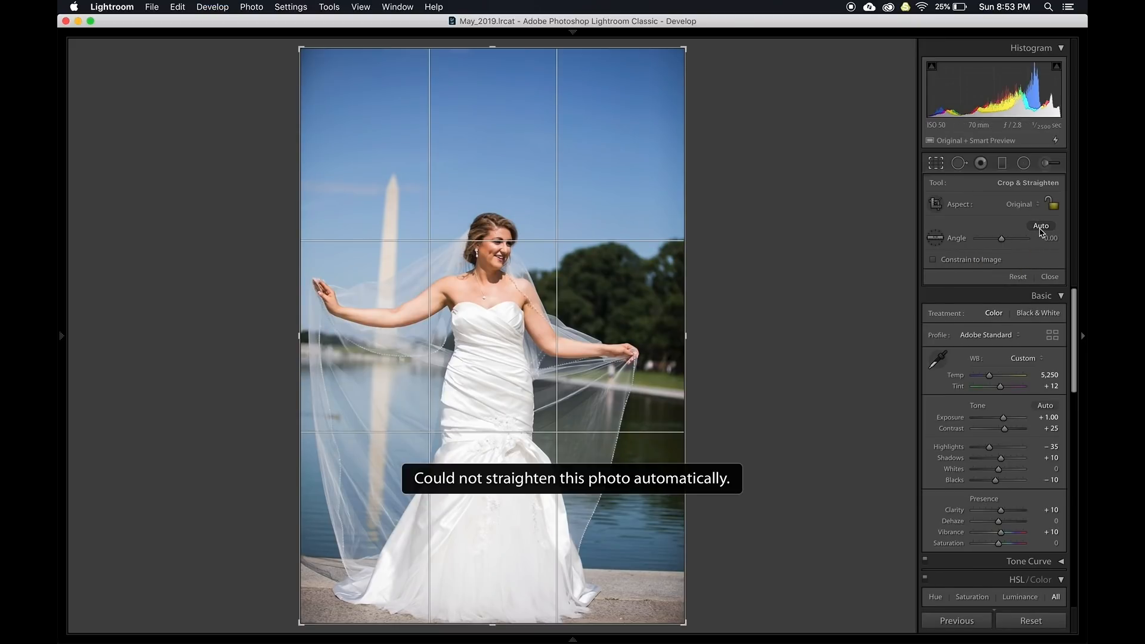
left_click_drag(323, 347, 466, 353)
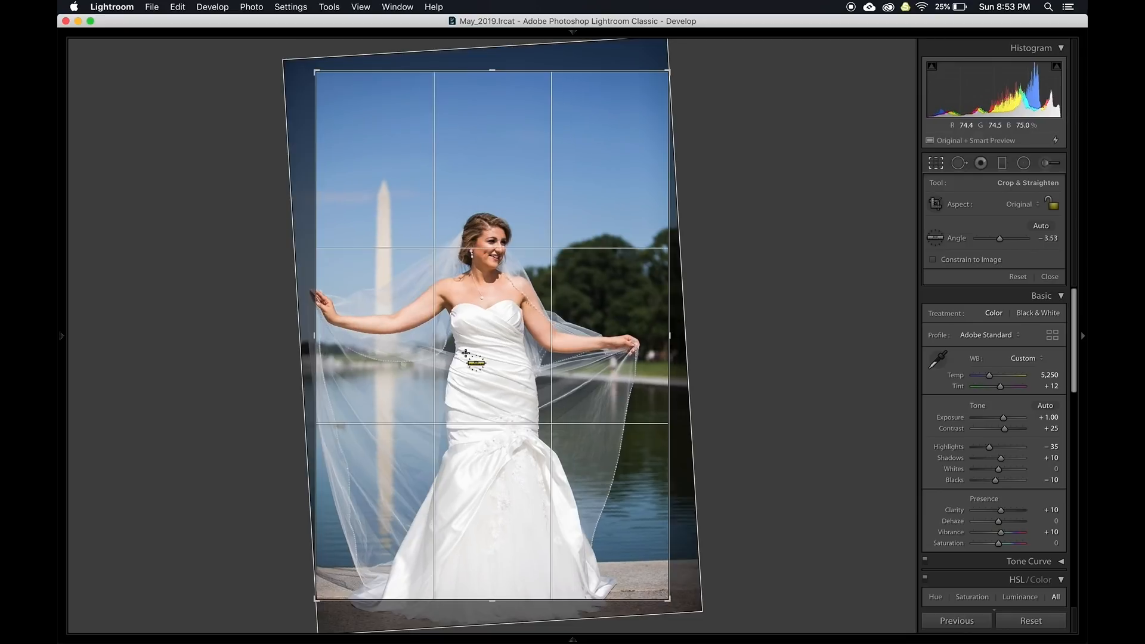
key("Return")
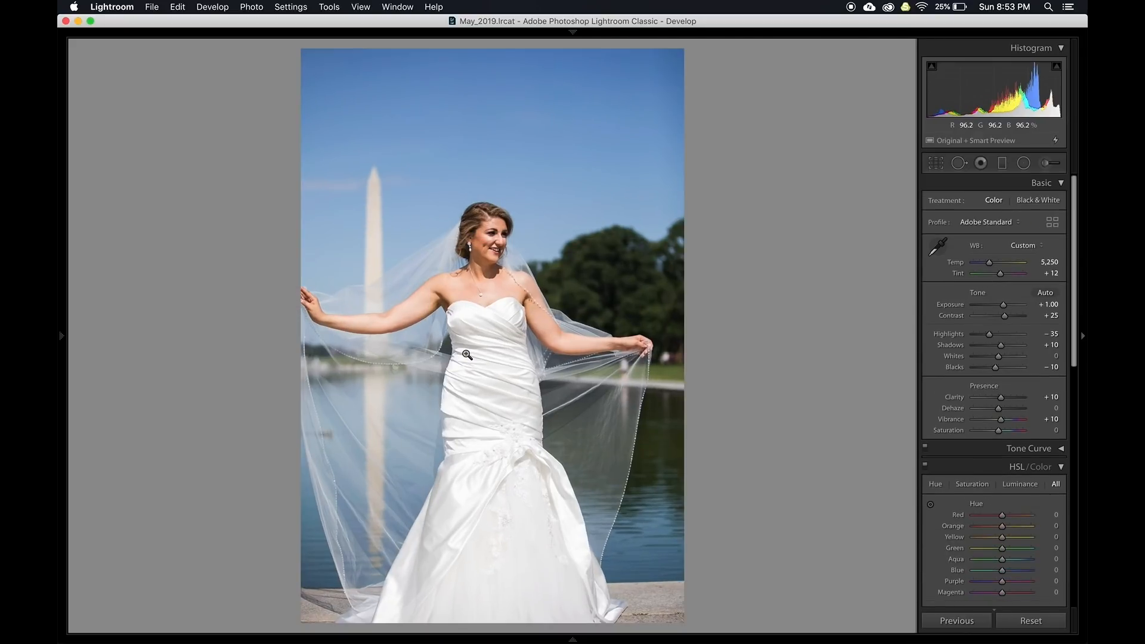
key("super+z")
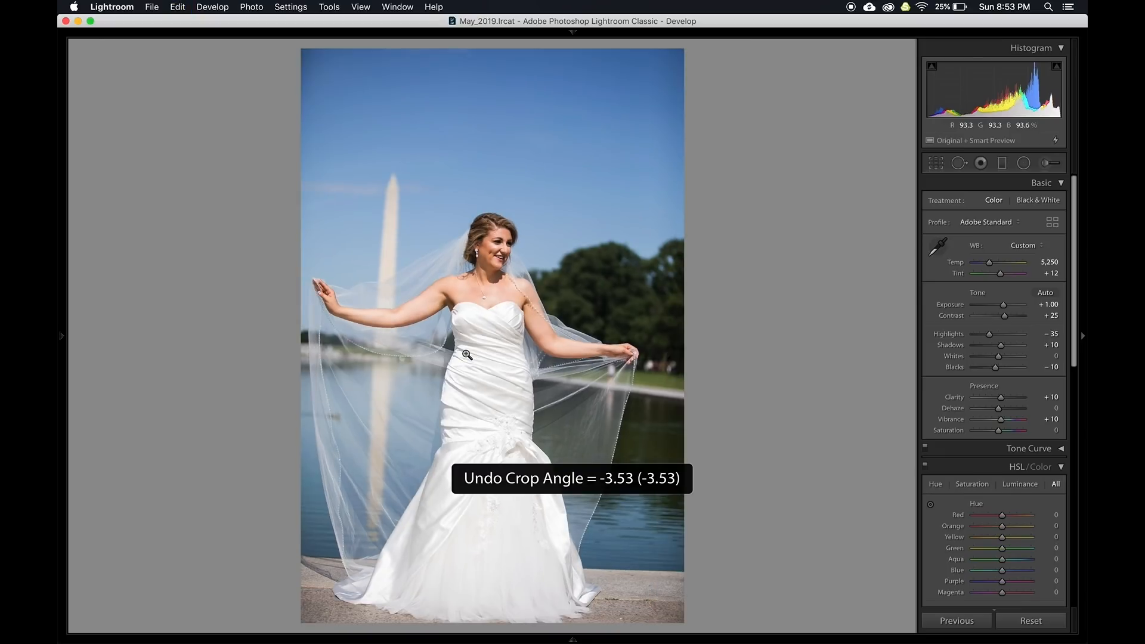
key("super+shift+z")
key("r")
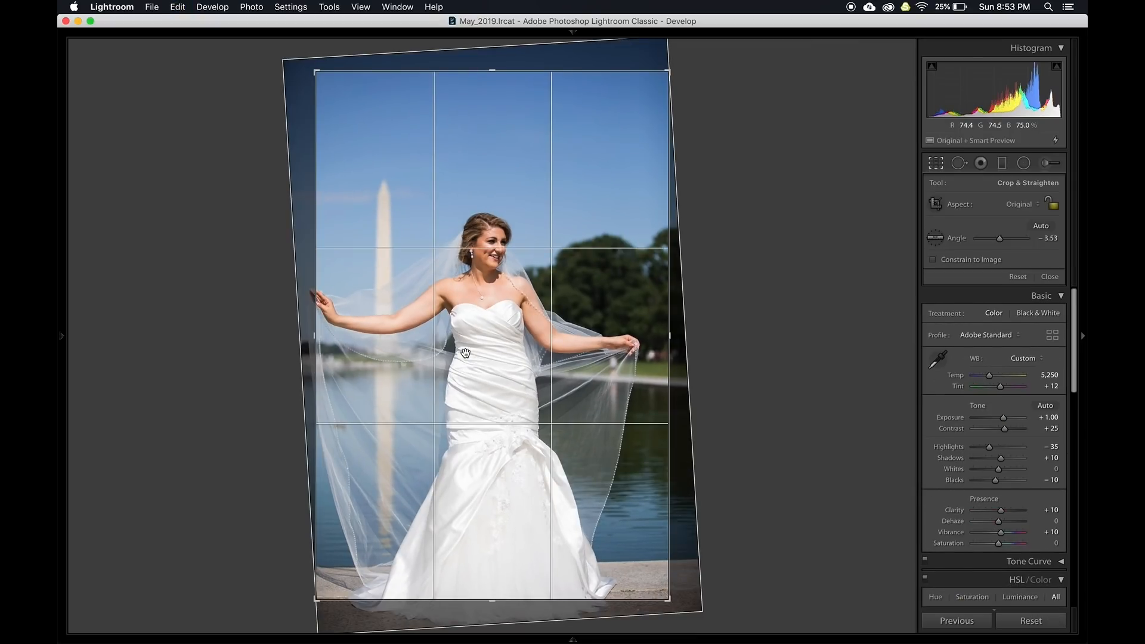
key("alt+super+r")
Straighten the Washington Monument photo by 1.27° along the monument's edge, undoing and redoing to compare
key("Right")
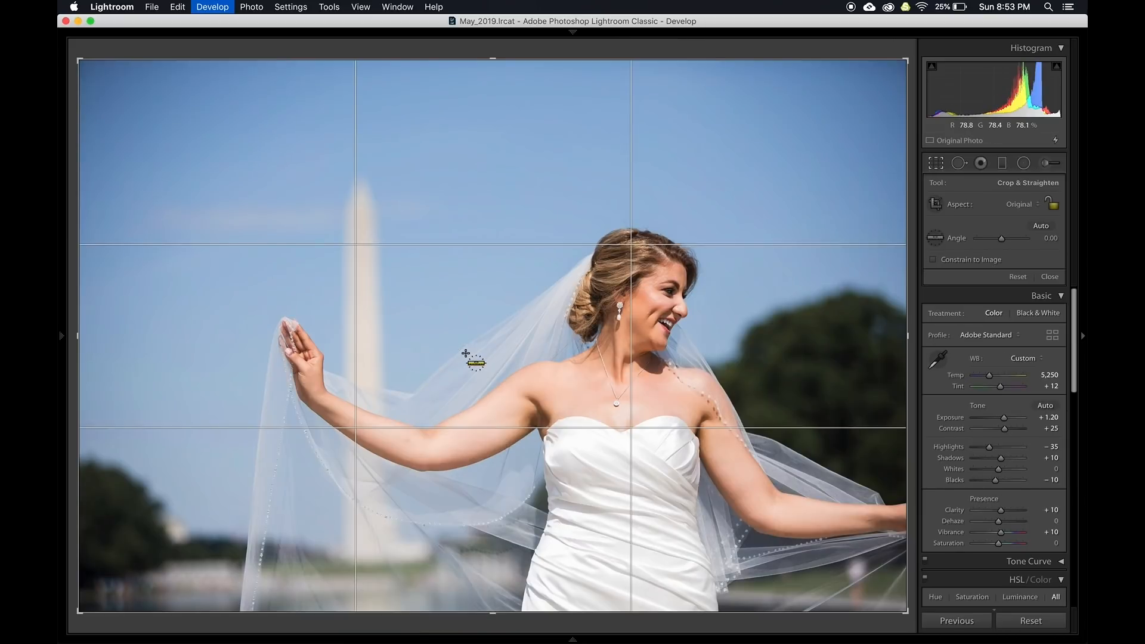
key("Right")
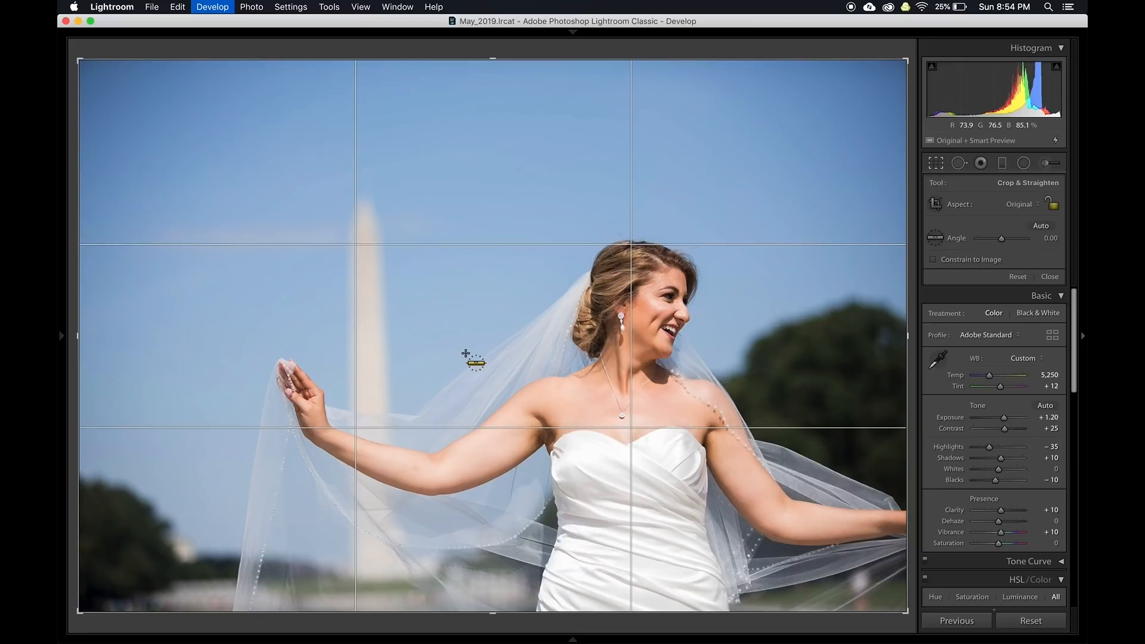
key("Right")
key("Right")
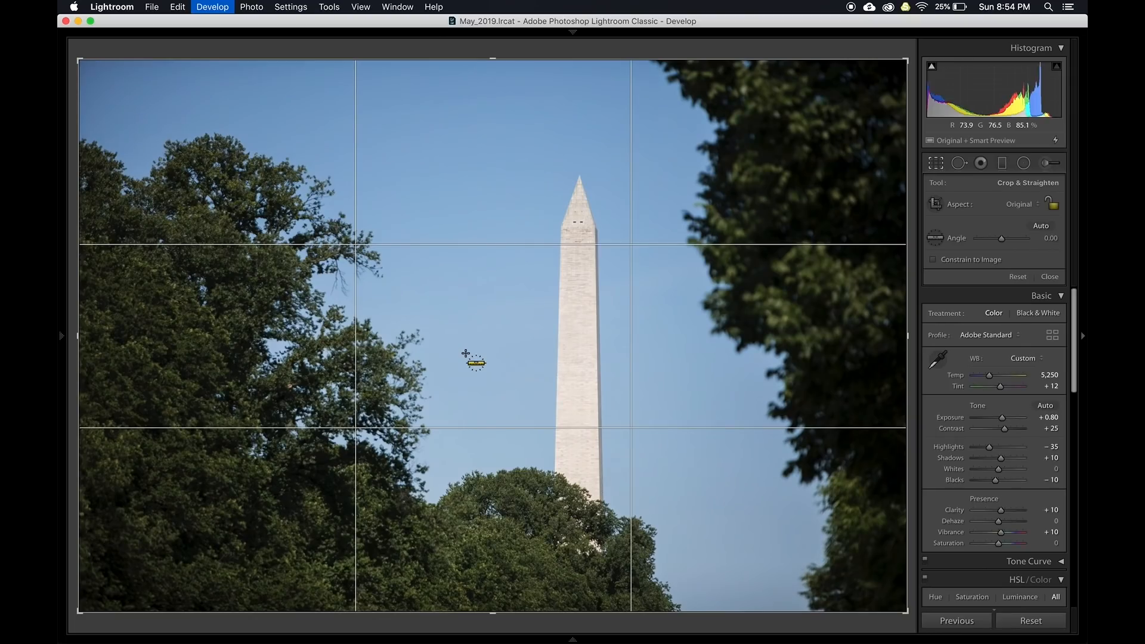
key("Left")
key("Right")
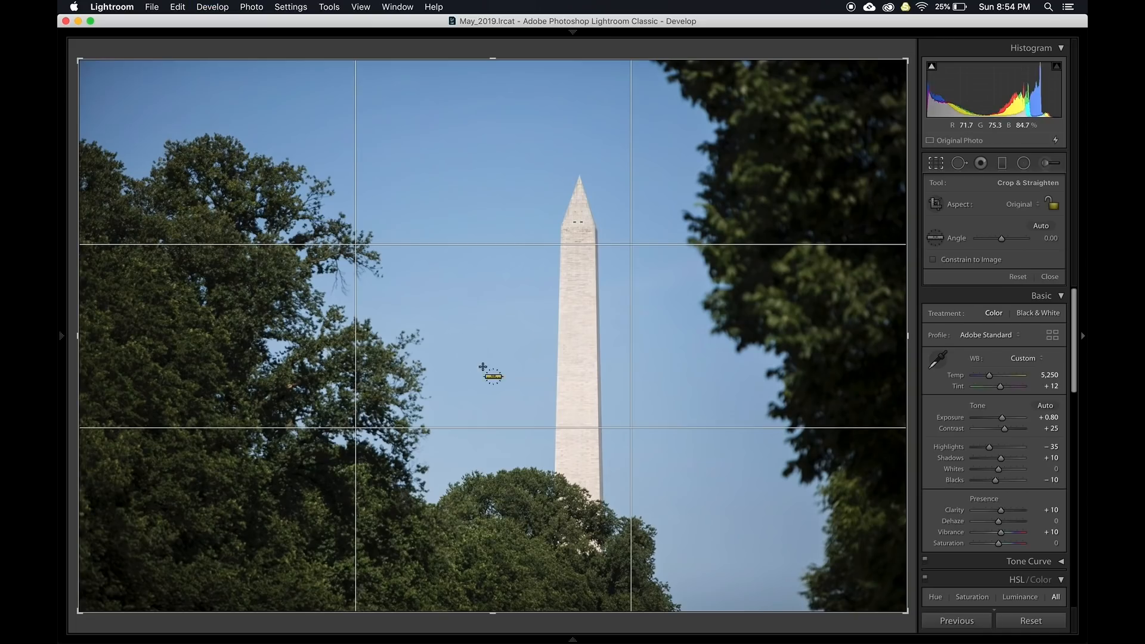
left_click_drag(601, 466, 597, 264)
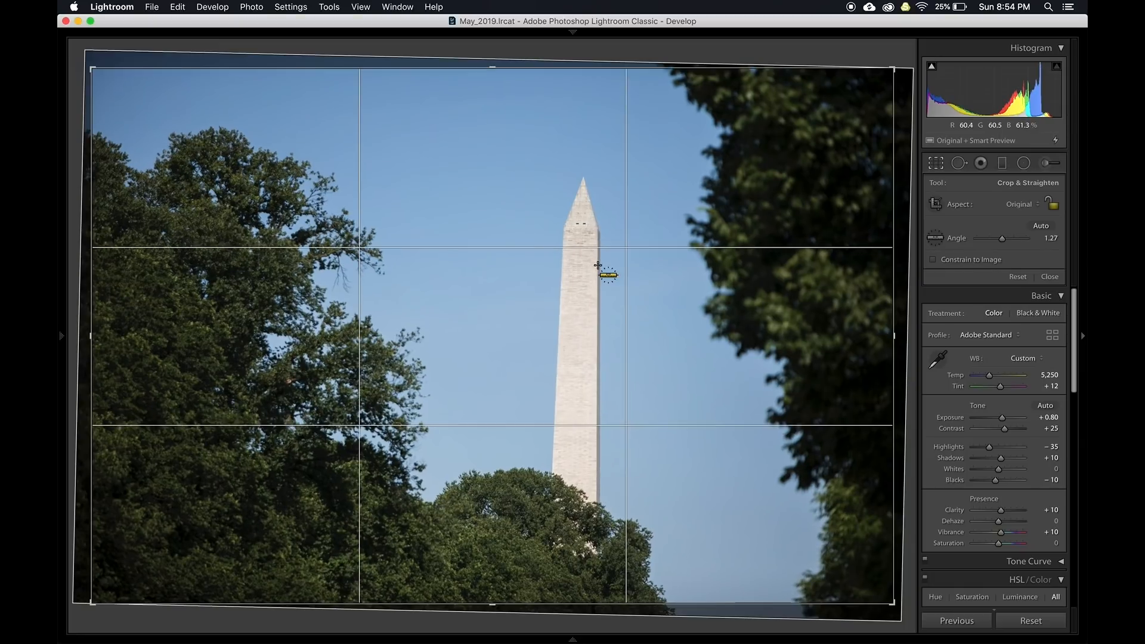
key("Return")
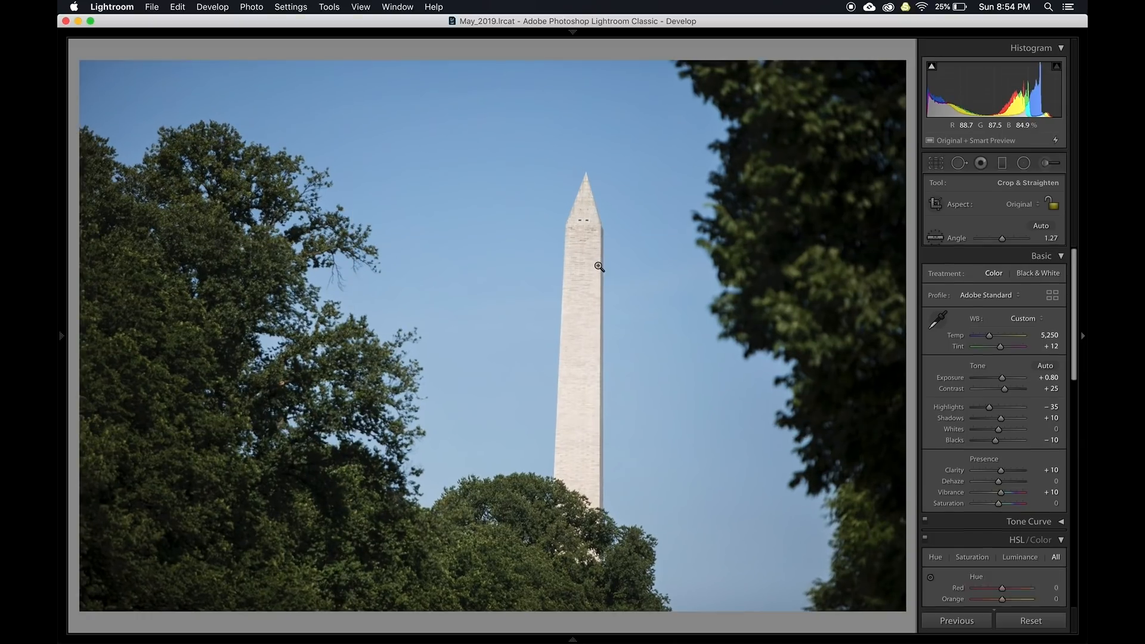
key("super+z")
key("super+shift+z")
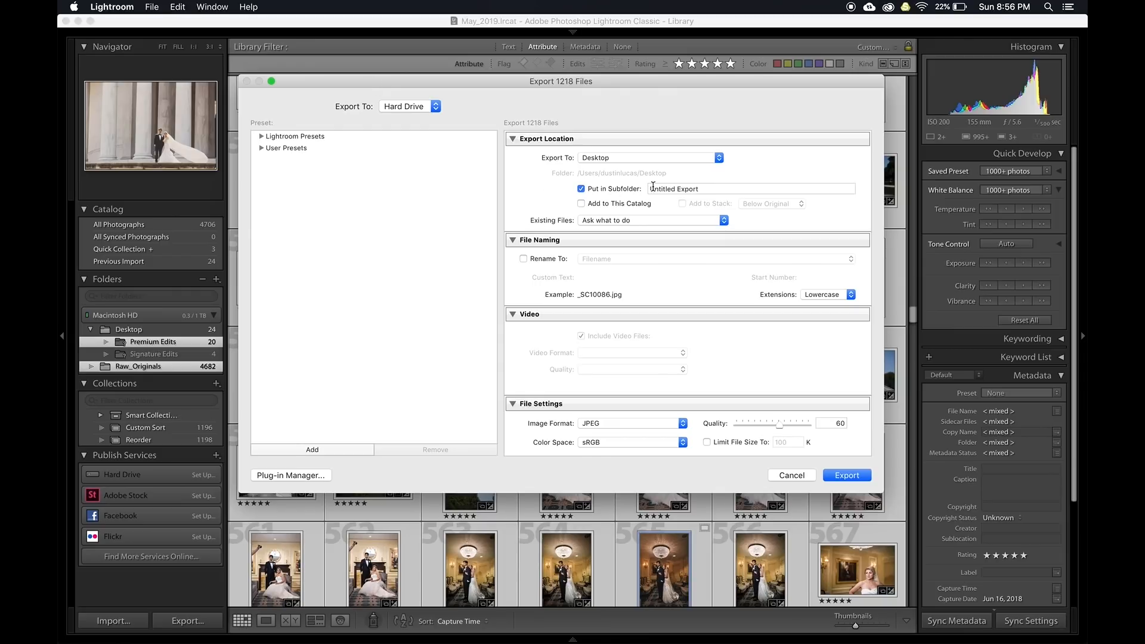
Set the export destination to the specific folder Desktop/Working_2019/Event 1
left_click(645, 158)
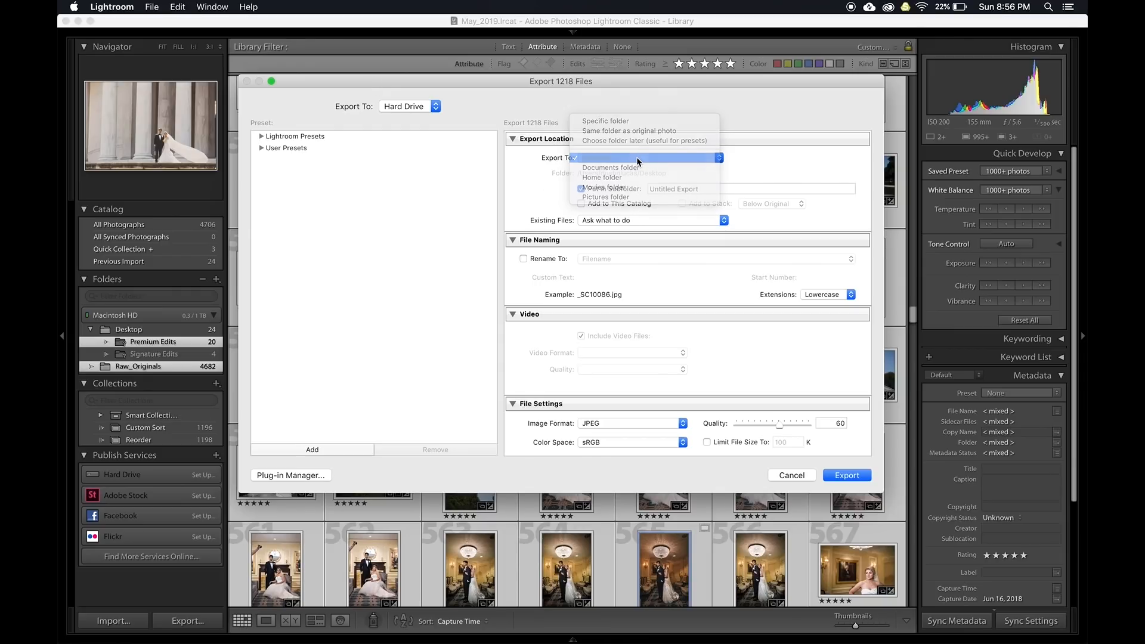
left_click(633, 122)
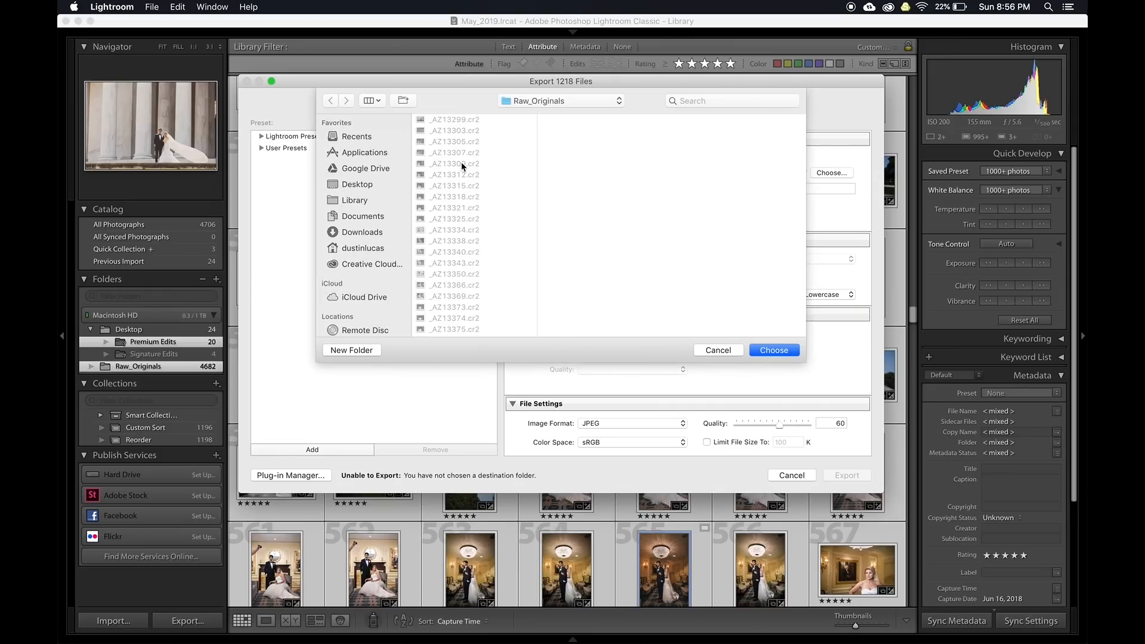
left_click(355, 186)
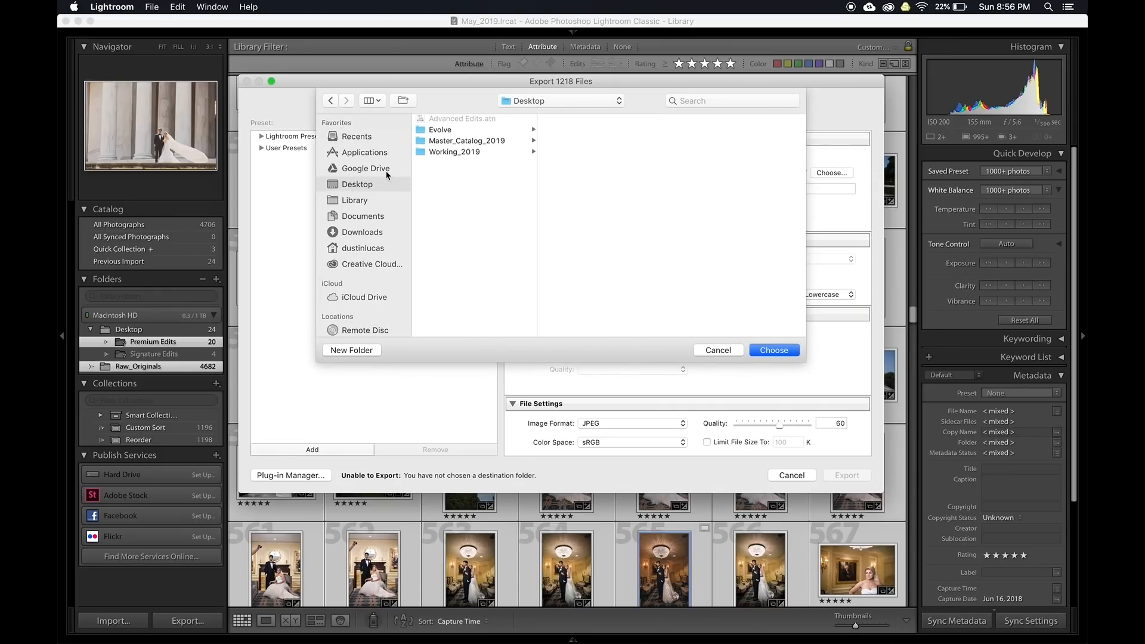
left_click(453, 152)
left_click(598, 119)
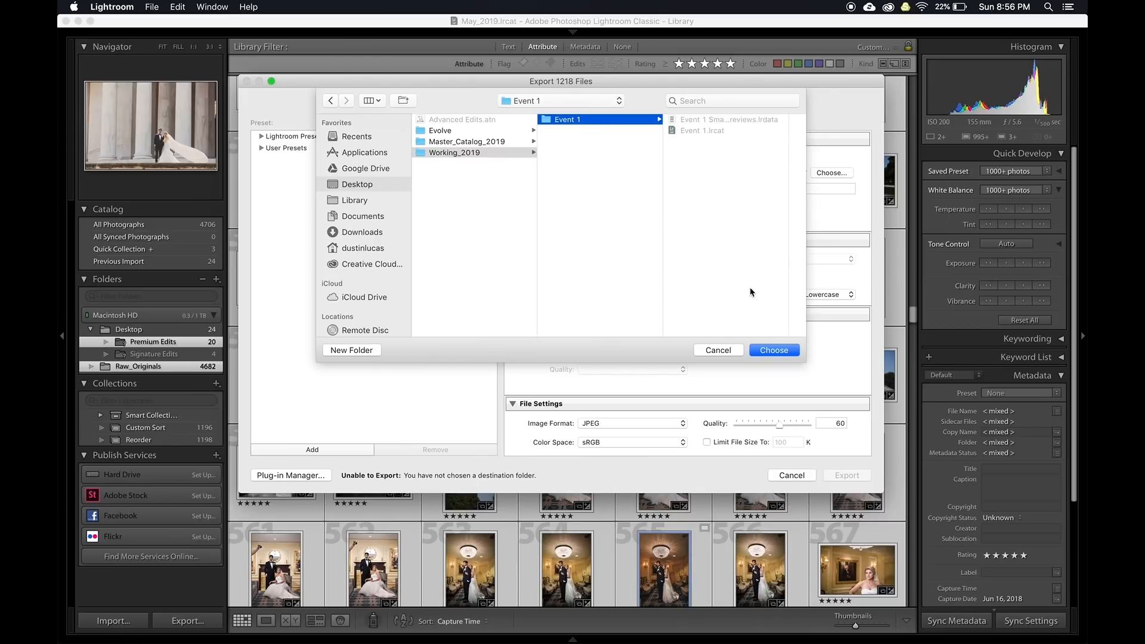
left_click(769, 351)
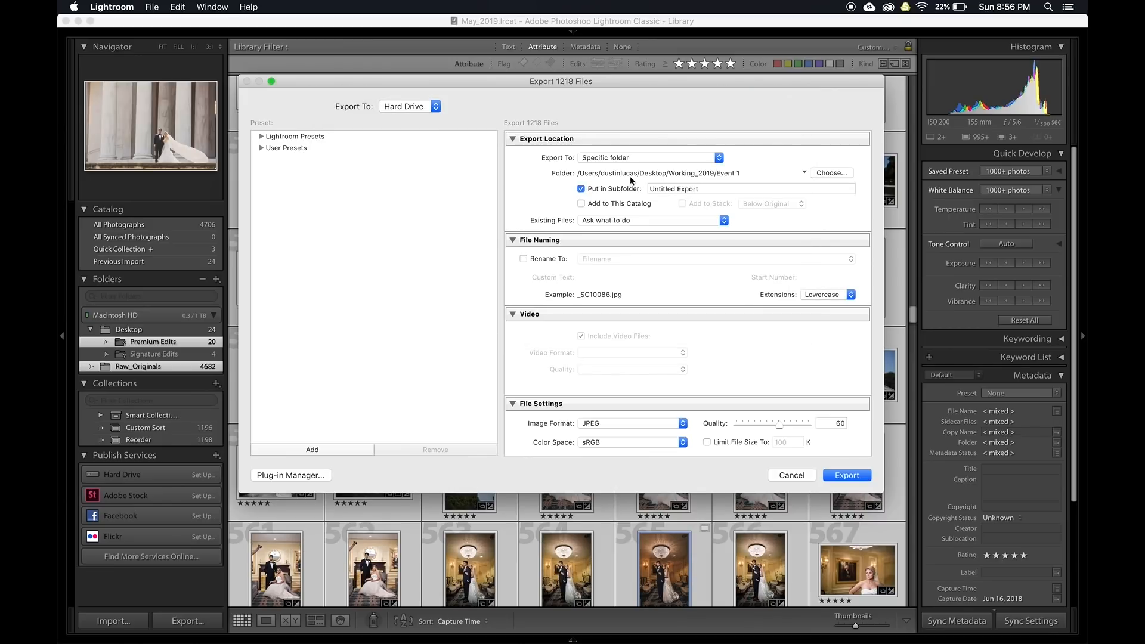
Name the export subfolder 01_Edit and turn on Rename To for exported files
left_click(718, 187)
type("S")
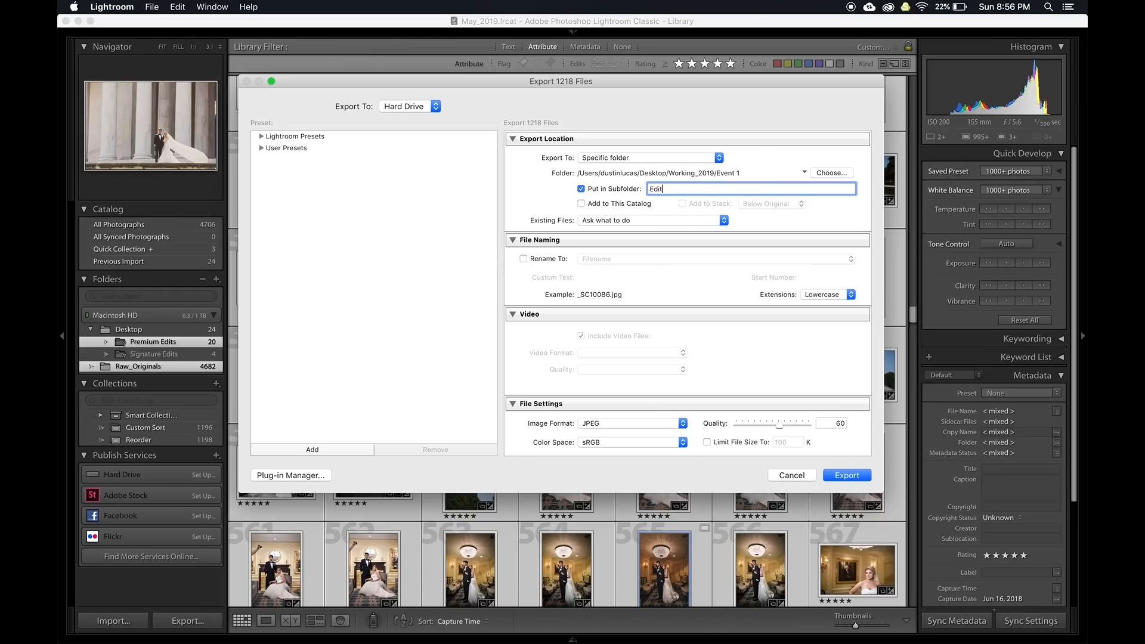
left_click(650, 188)
type("01_")
scroll(588, 312, "down", 3)
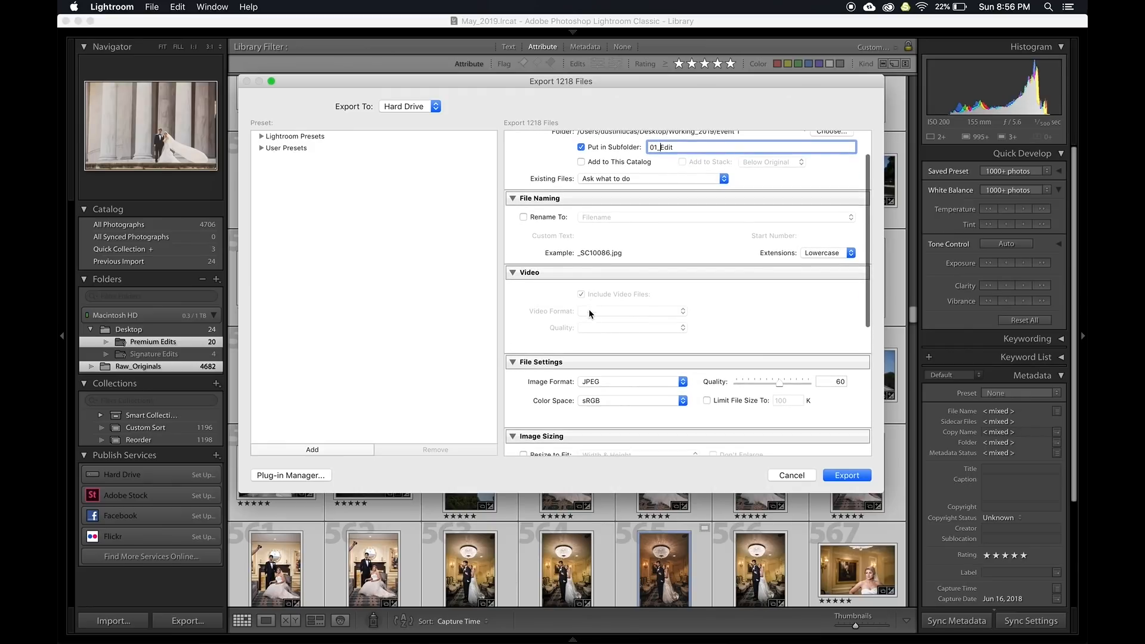
left_click(539, 221)
left_click(585, 221)
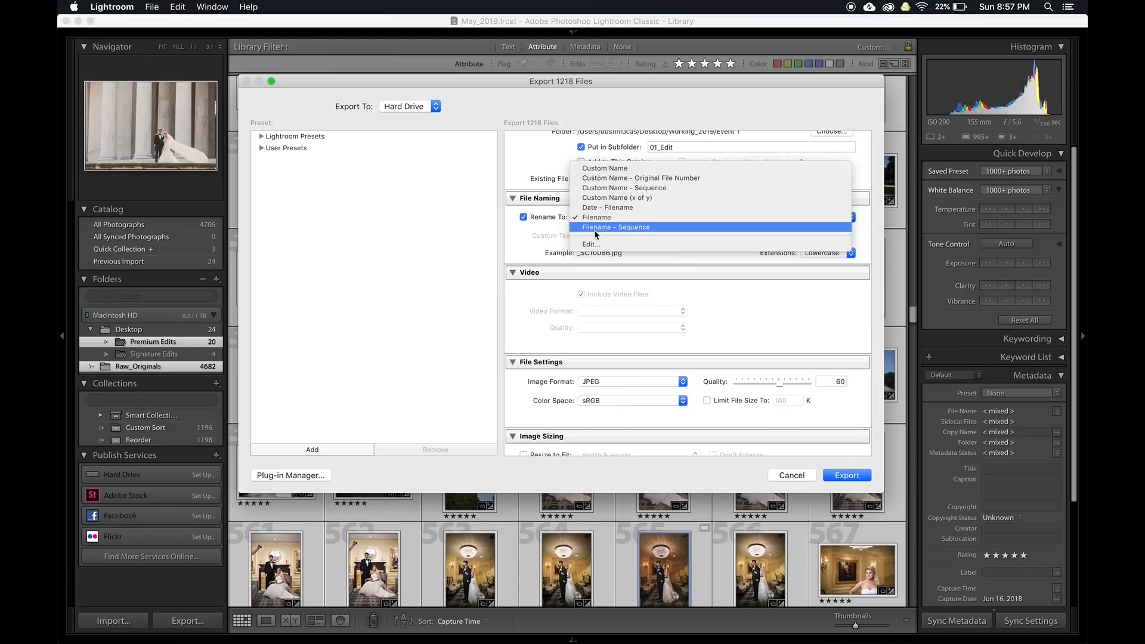
Build a filename template of Date_Clientname_ followed by a four-digit sequence number (0001)
left_click(592, 250)
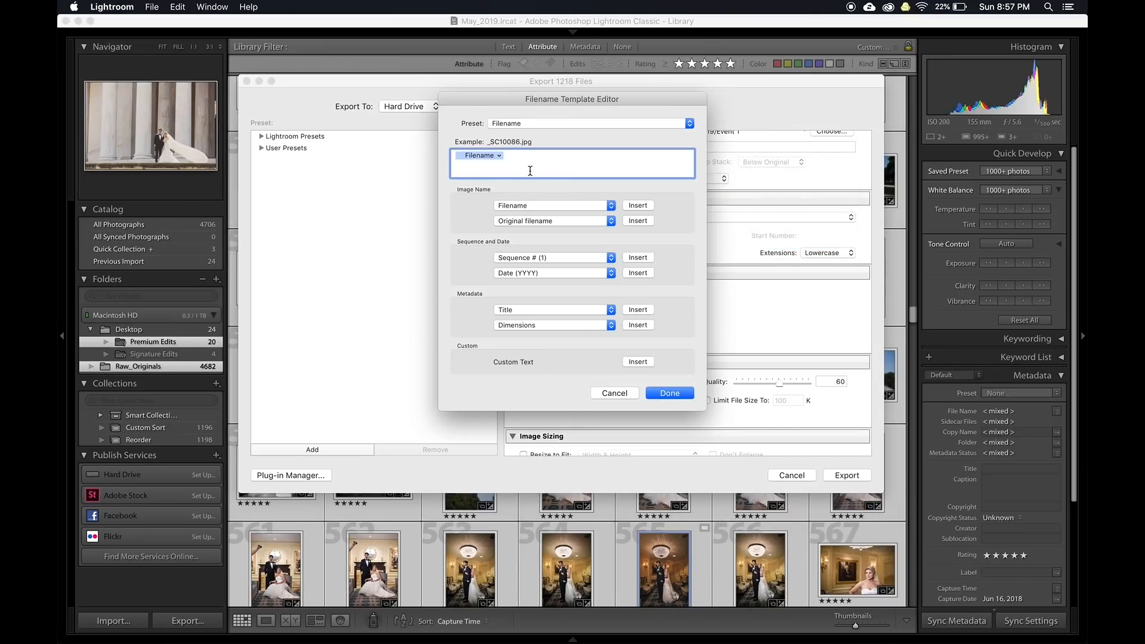
key("BackSpace")
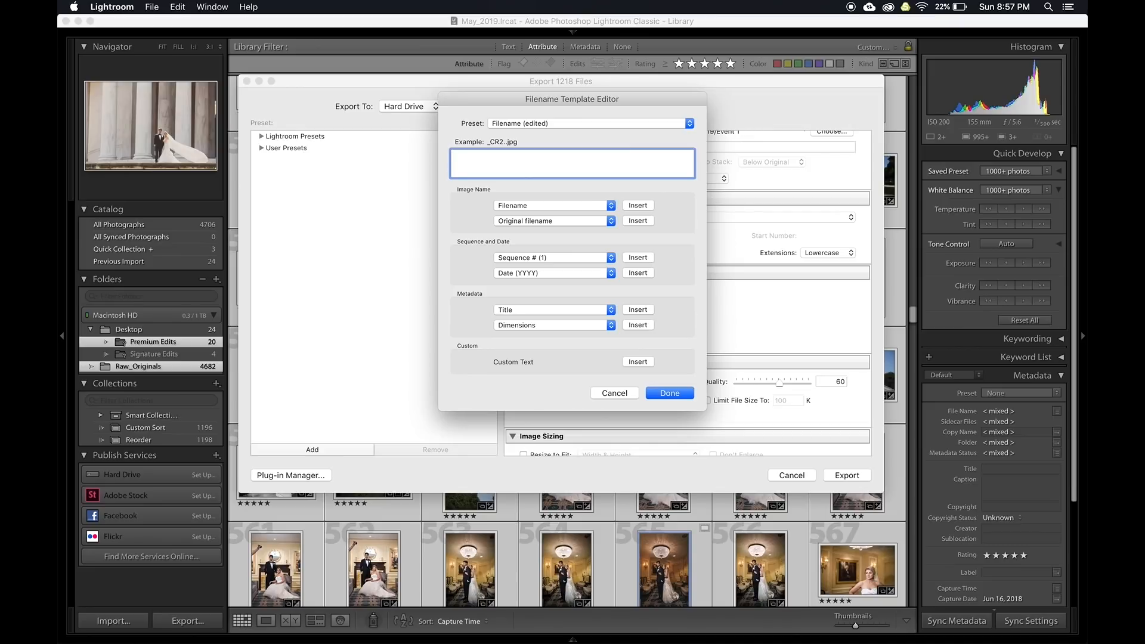
type("Client")
type("name")
type("_")
type("Date_")
left_click(607, 259)
left_click(574, 285)
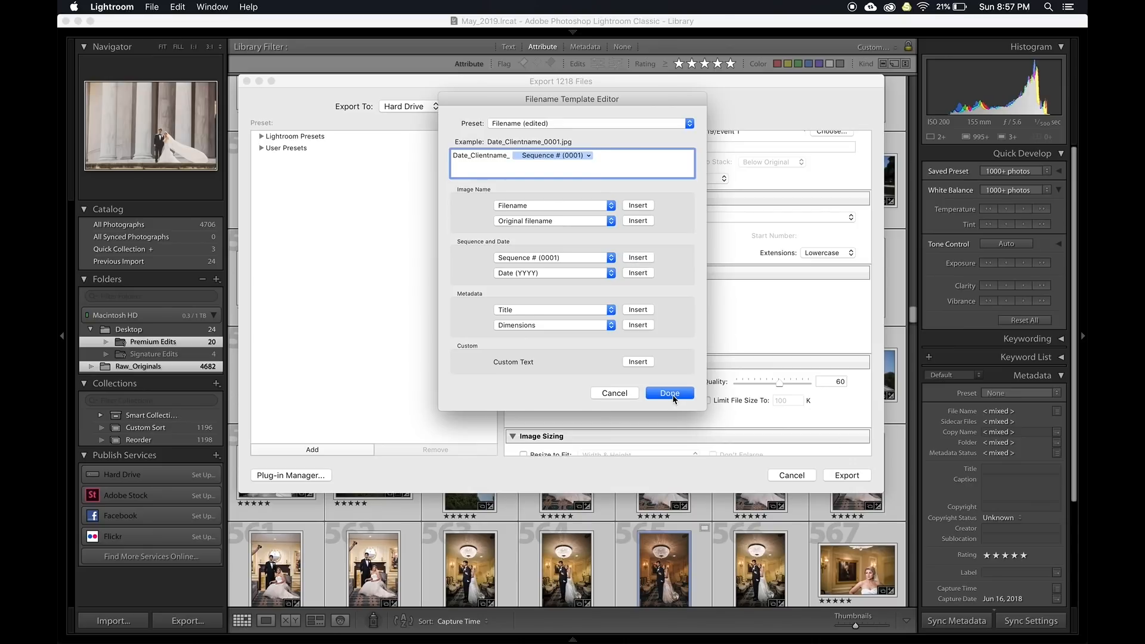
Save the template as the preset 'Client Name Wedding' and apply it
left_click(569, 124)
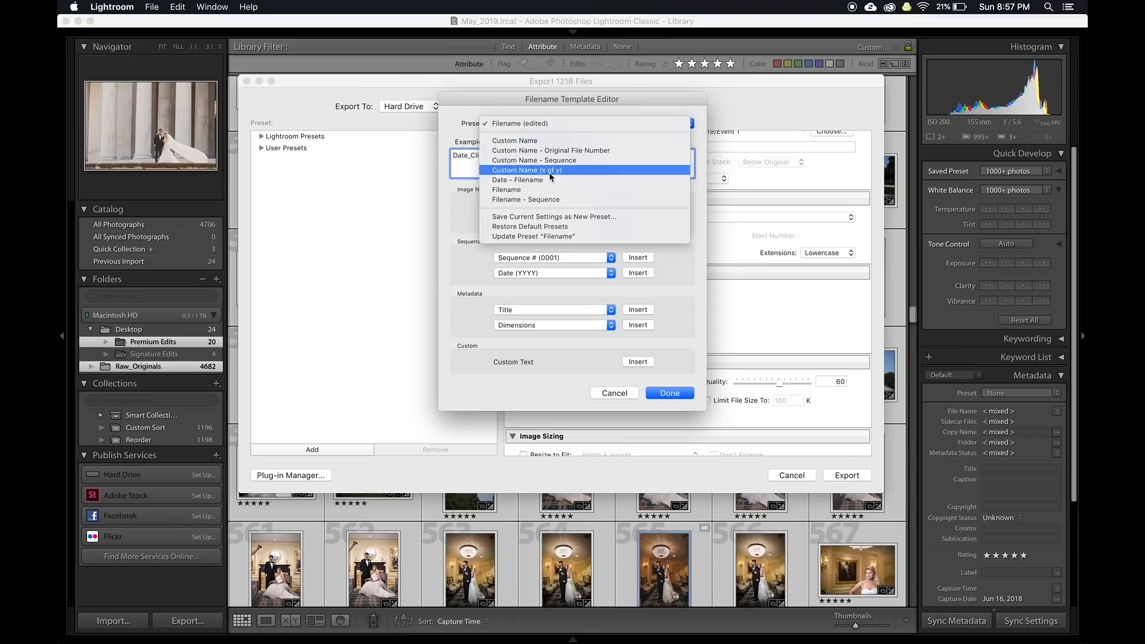
left_click(541, 217)
type("Client Name")
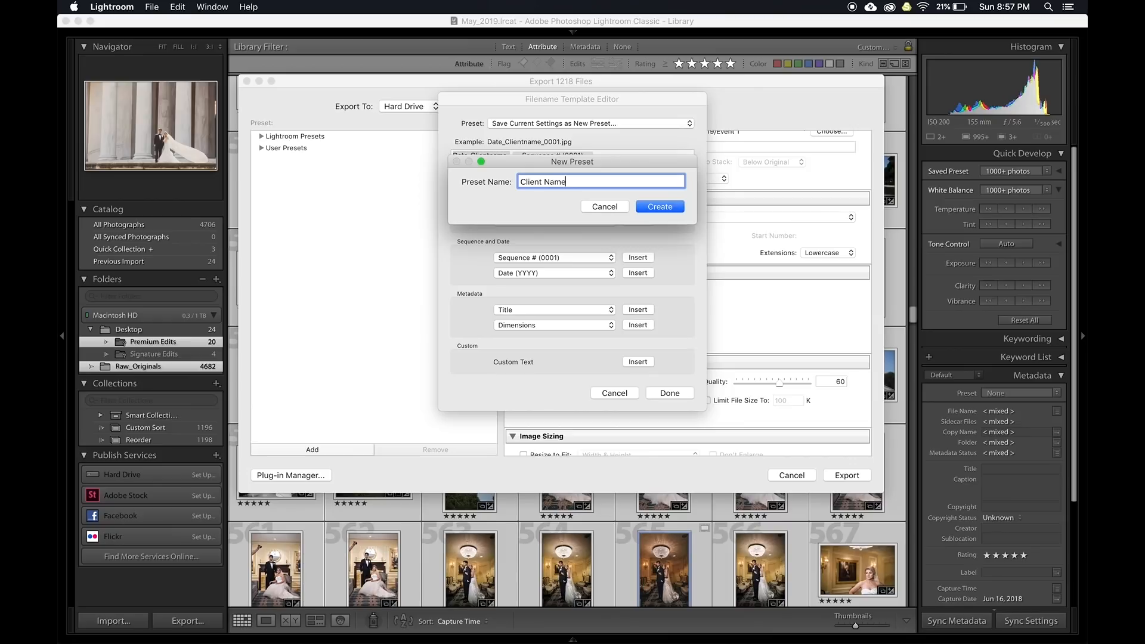
type(" Wedding")
left_click(654, 206)
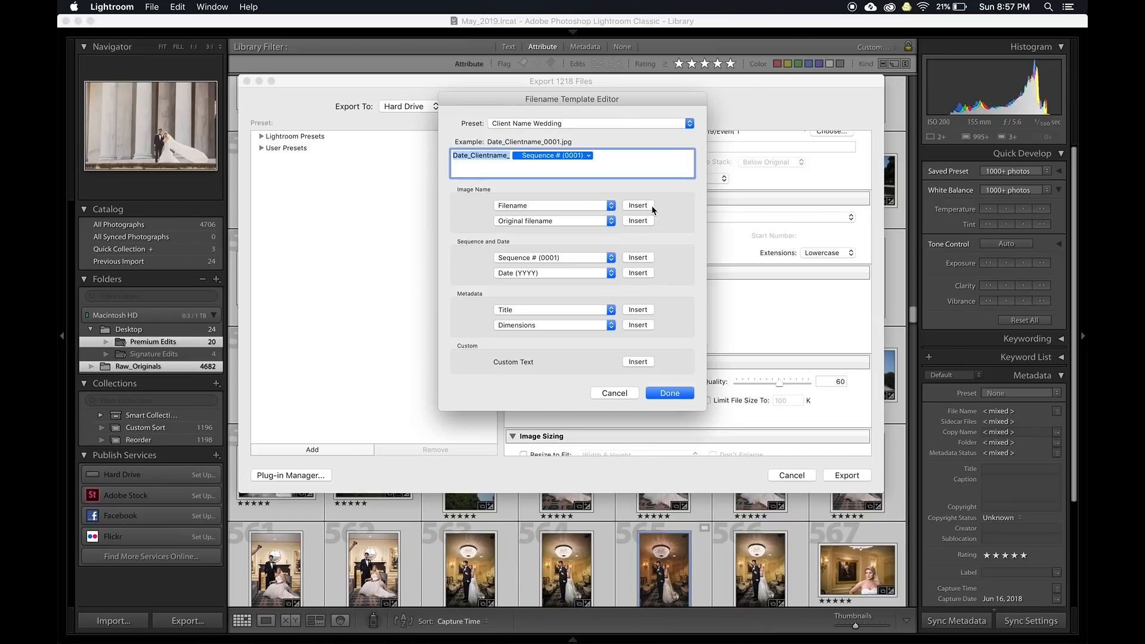
left_click(668, 393)
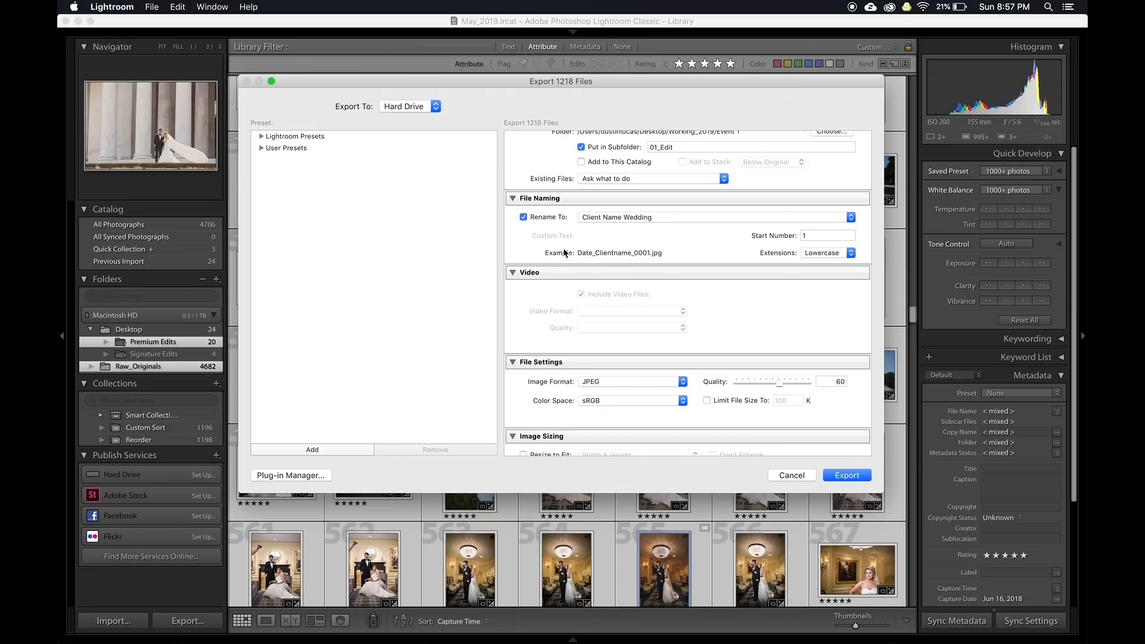
Recheck the Date_Clientname_ filename template in the template editor
left_click(599, 218)
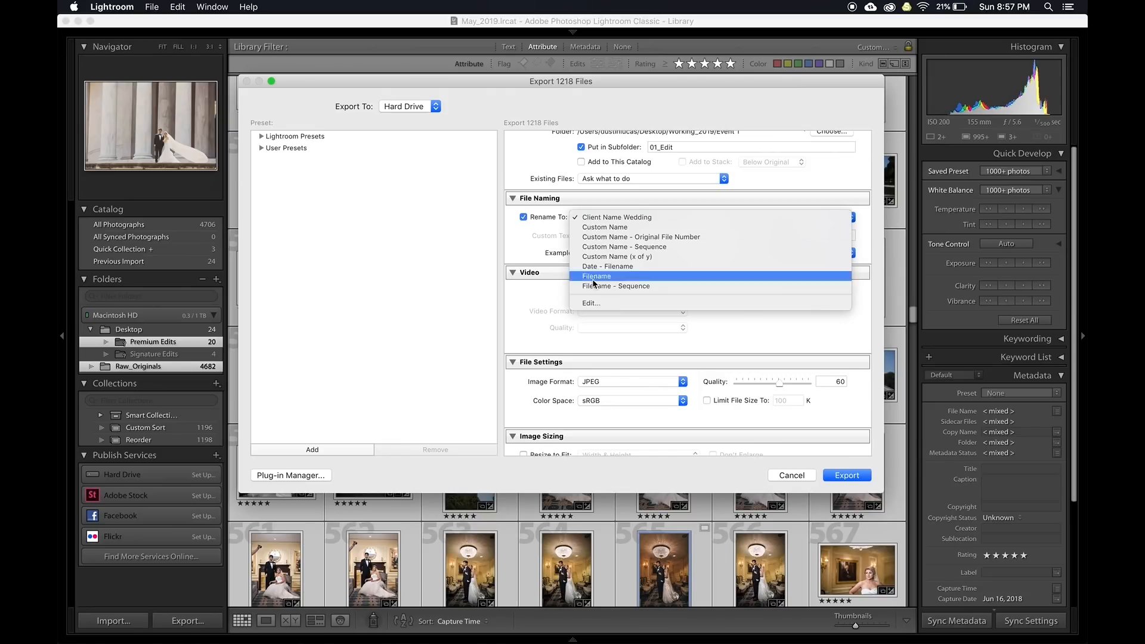
left_click(590, 304)
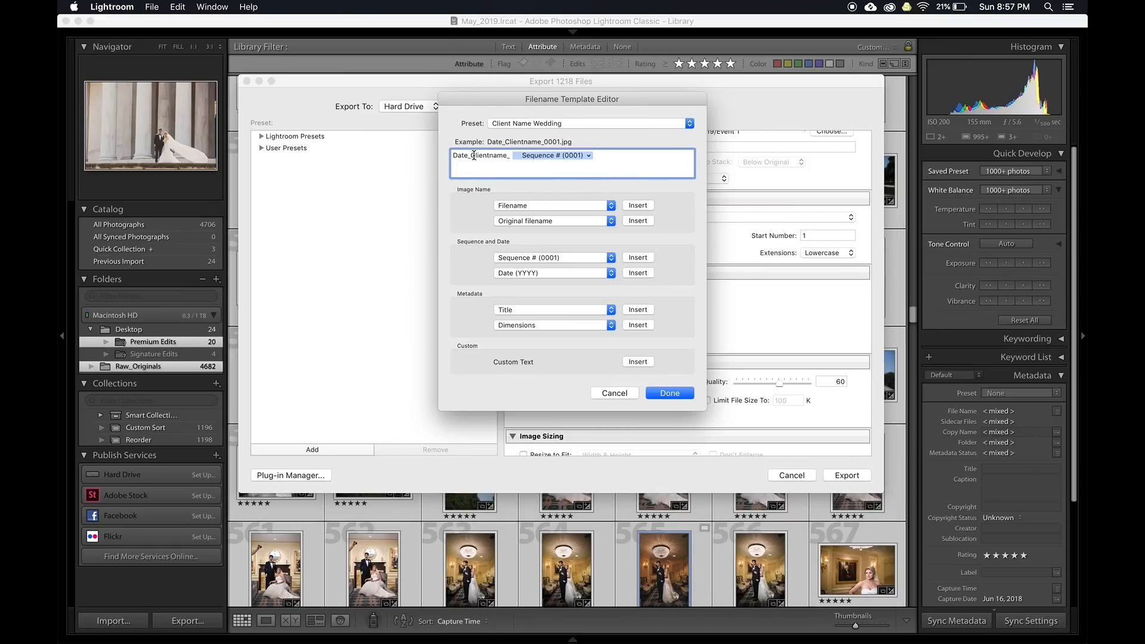
double_click(472, 156)
left_click(666, 395)
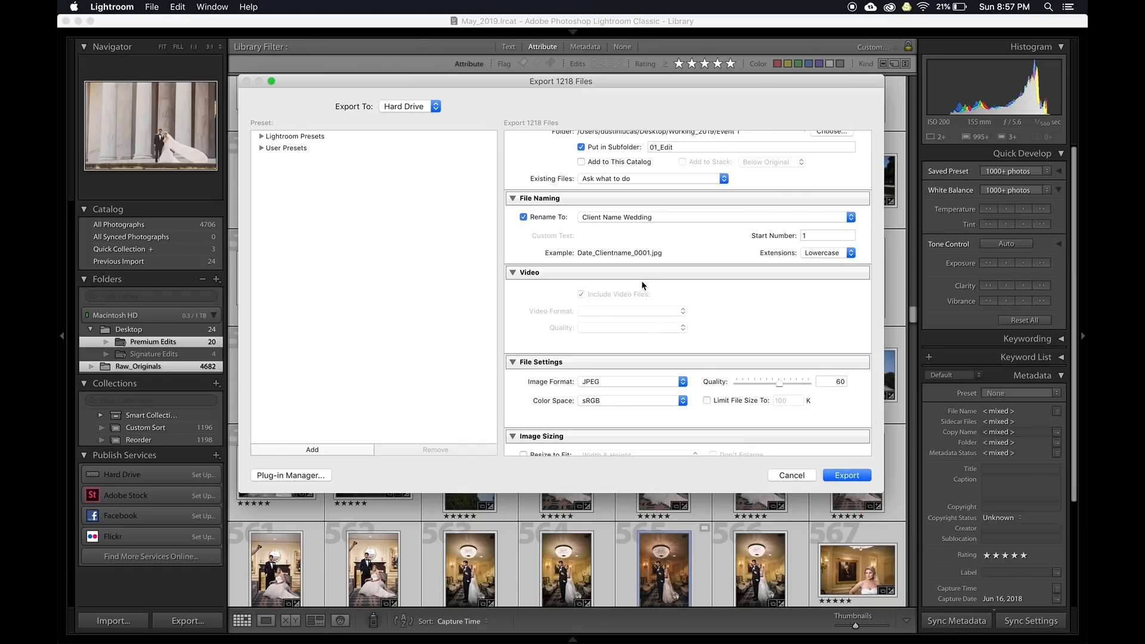
Raise JPEG quality from 60 to 100 and set resolution to 300
scroll(600, 358, "down", 2)
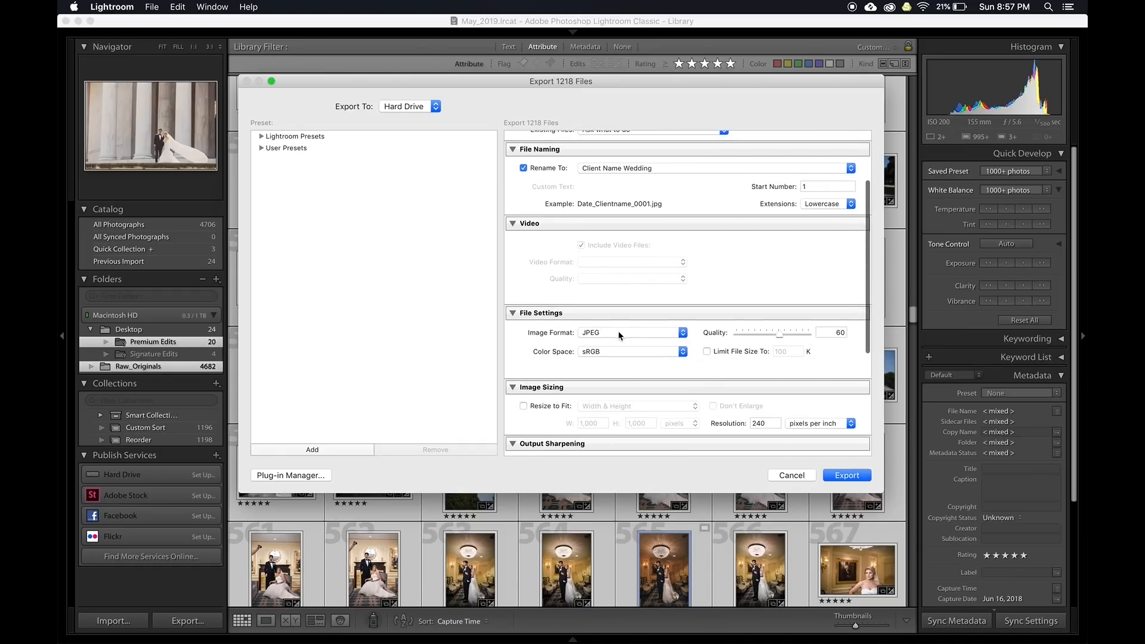
left_click_drag(778, 333, 809, 333)
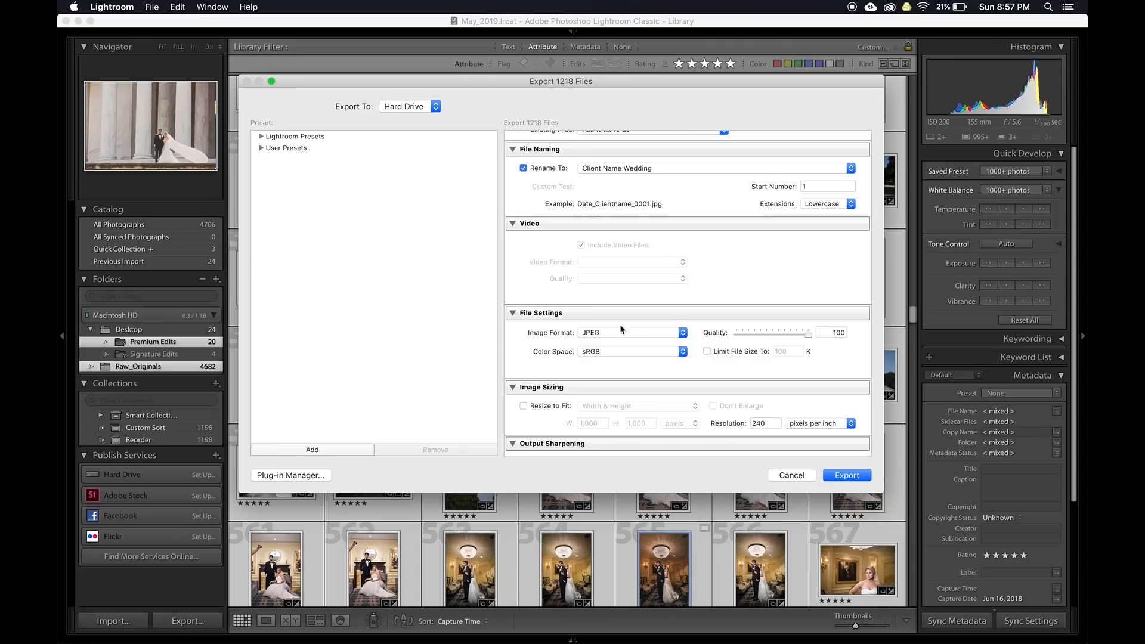
scroll(597, 346, "down", 3)
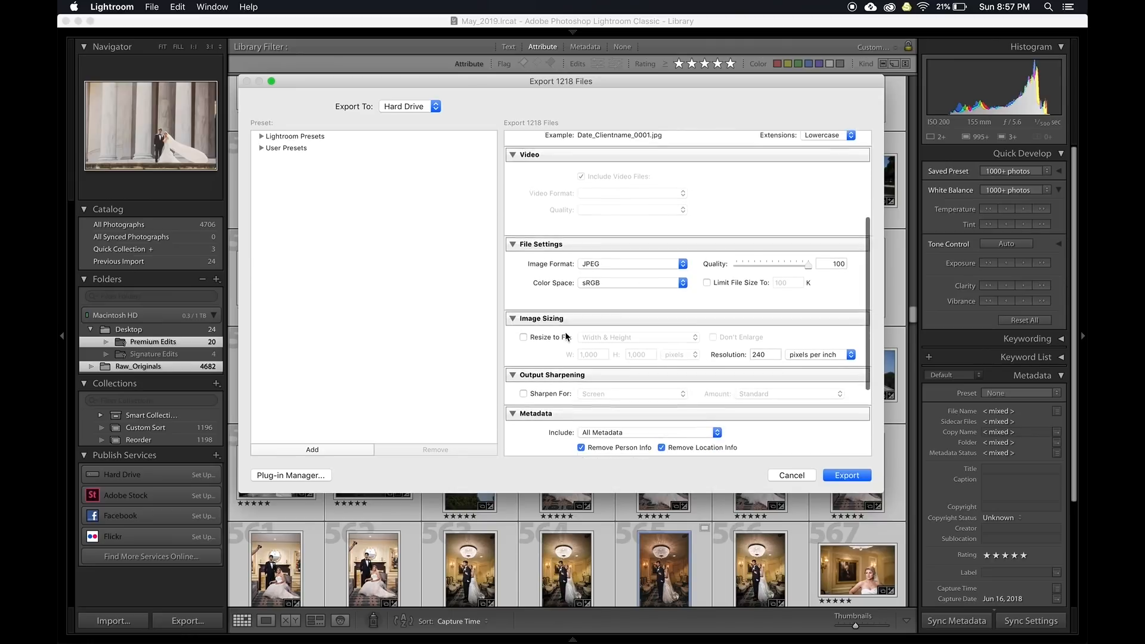
double_click(768, 342)
type("300")
Include all metadata and leave the after-export action as Do nothing
scroll(707, 356, "down", 3)
left_click(660, 352)
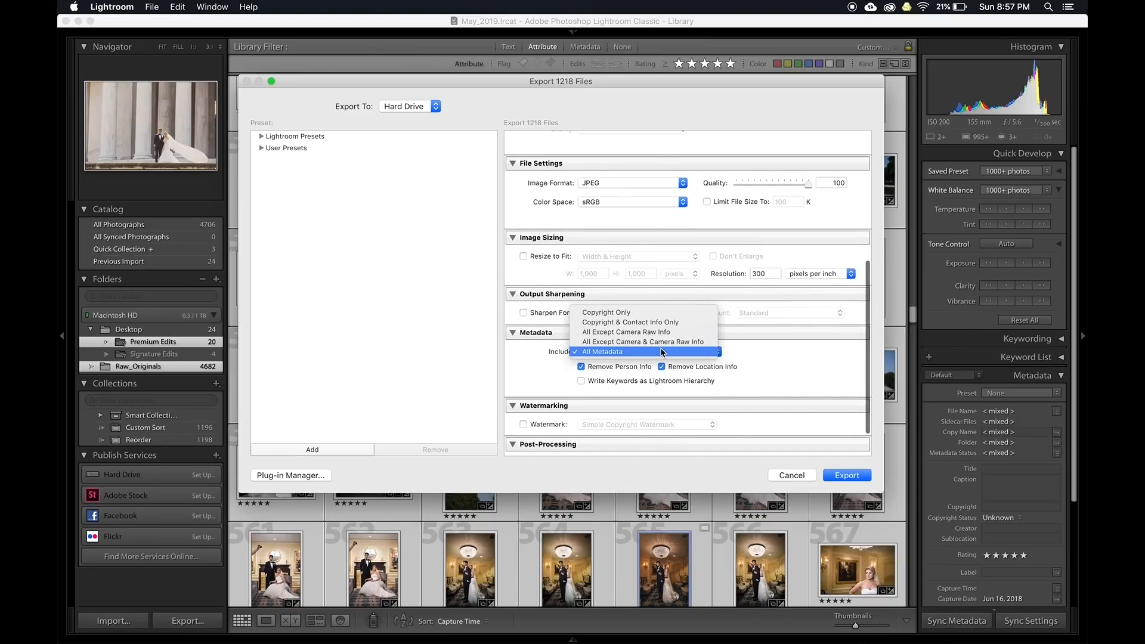
left_click(600, 352)
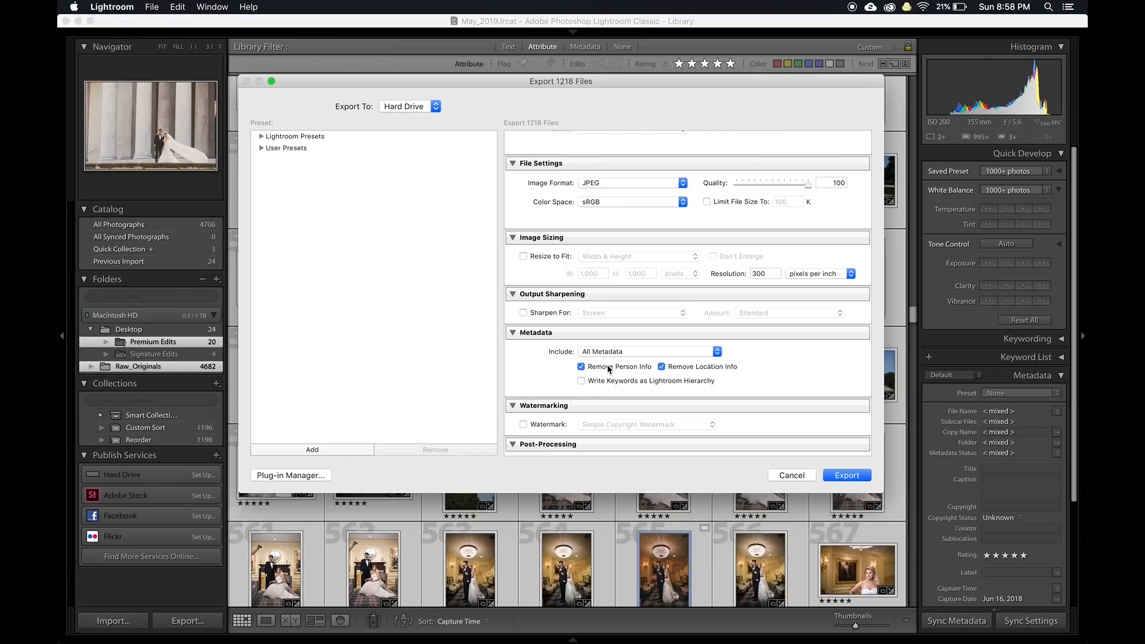
scroll(590, 388, "down", 2)
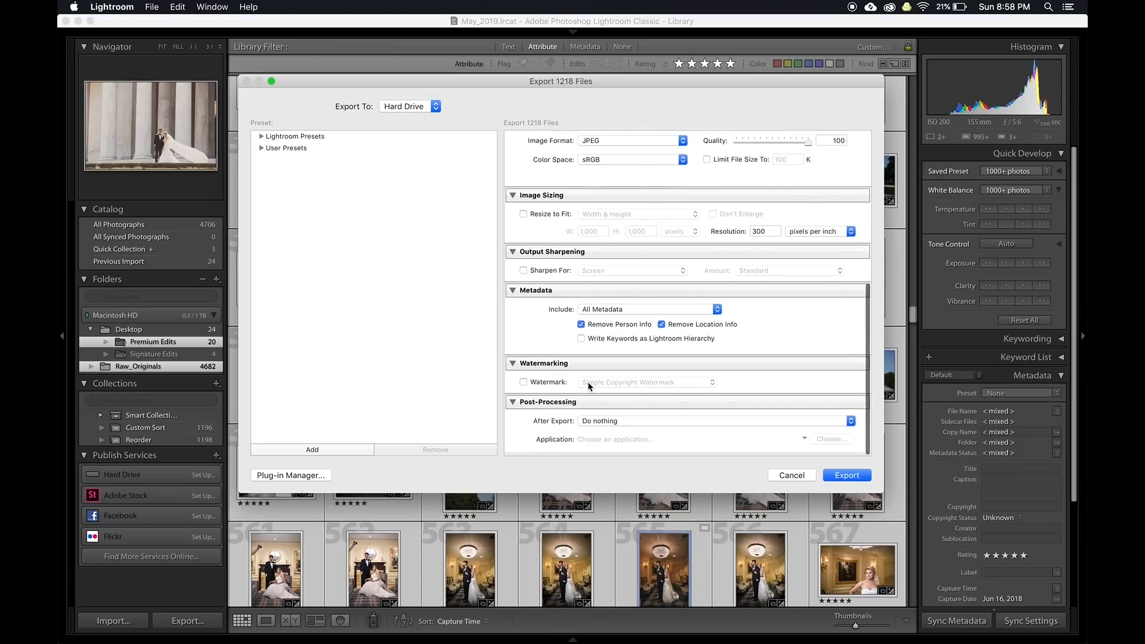
left_click(597, 427)
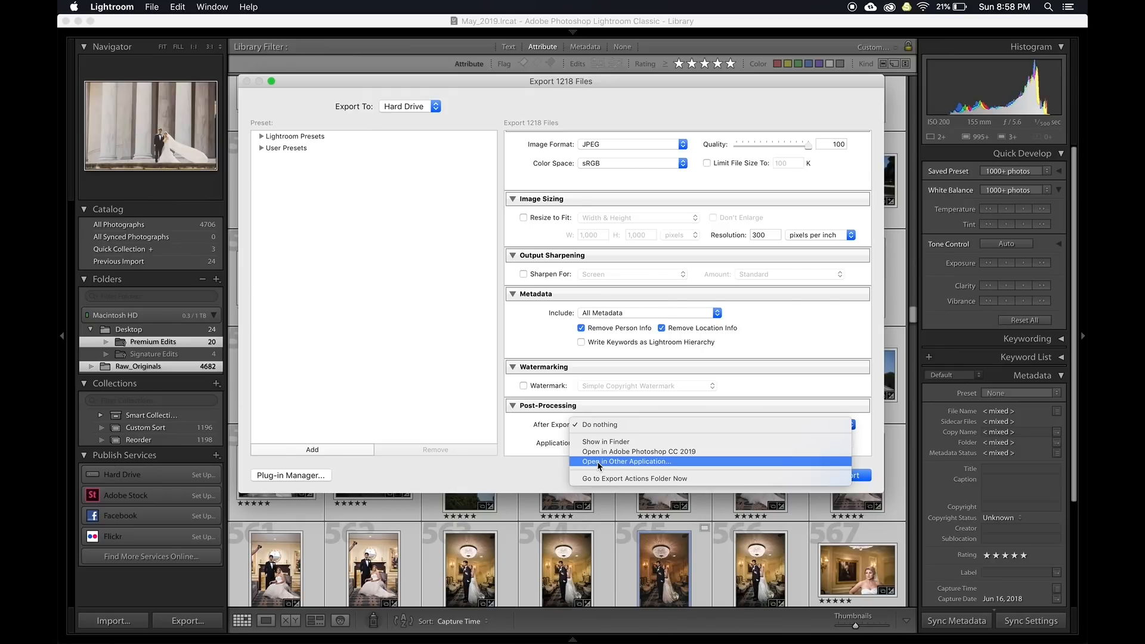
left_click(542, 471)
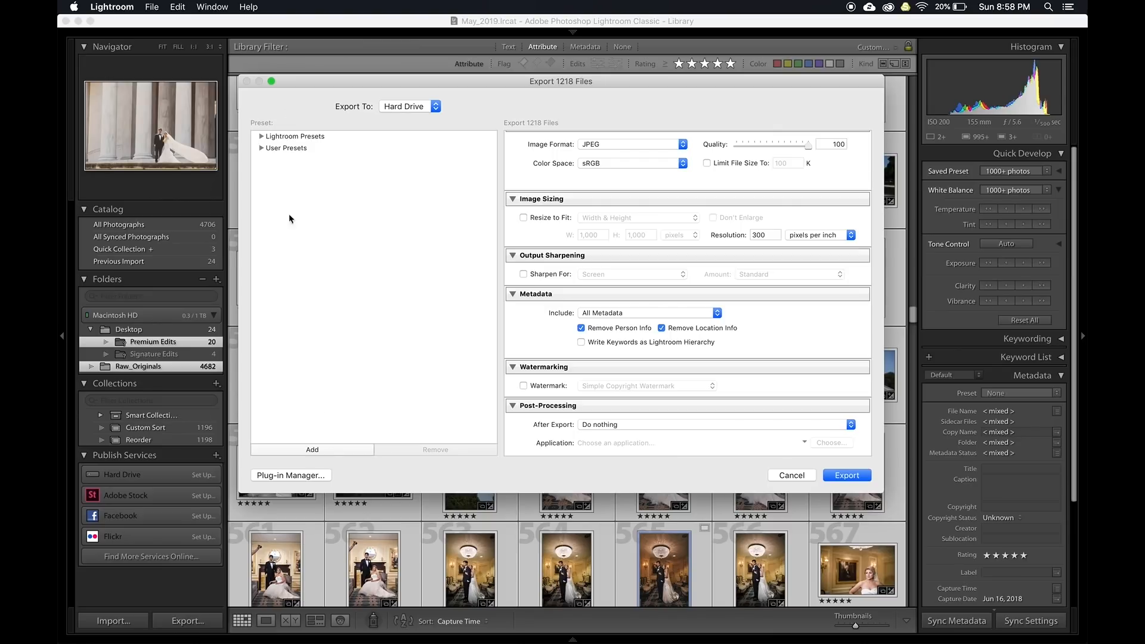
Save these export settings as the user preset 'Export - Skin Smoothing'
left_click(312, 452)
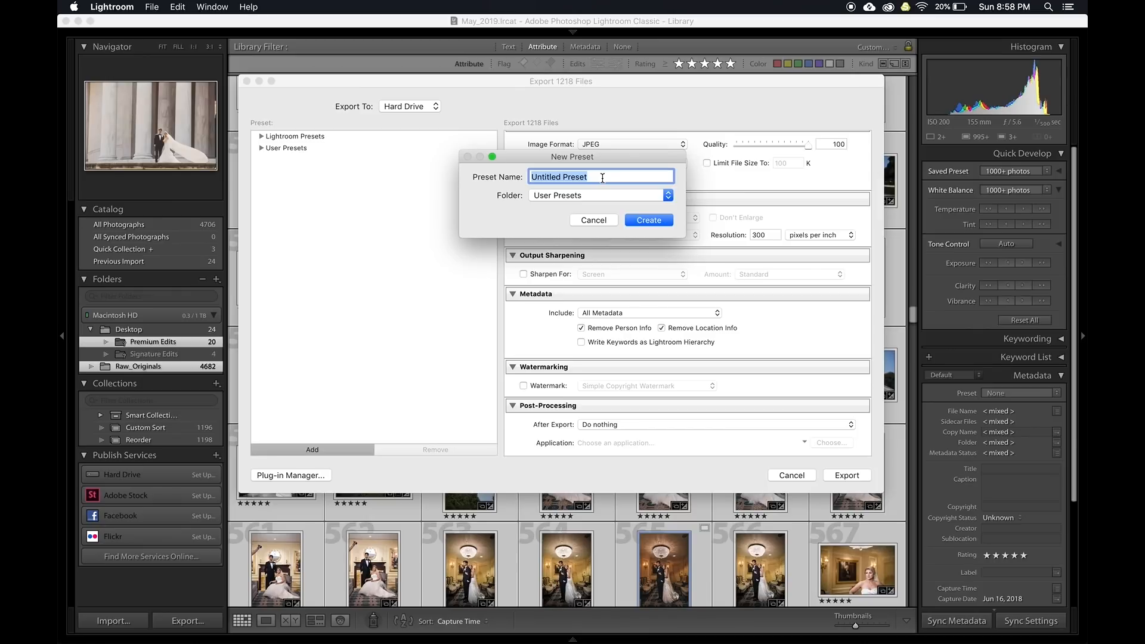
type("Exoport - Skin Smoothing")
left_click(646, 221)
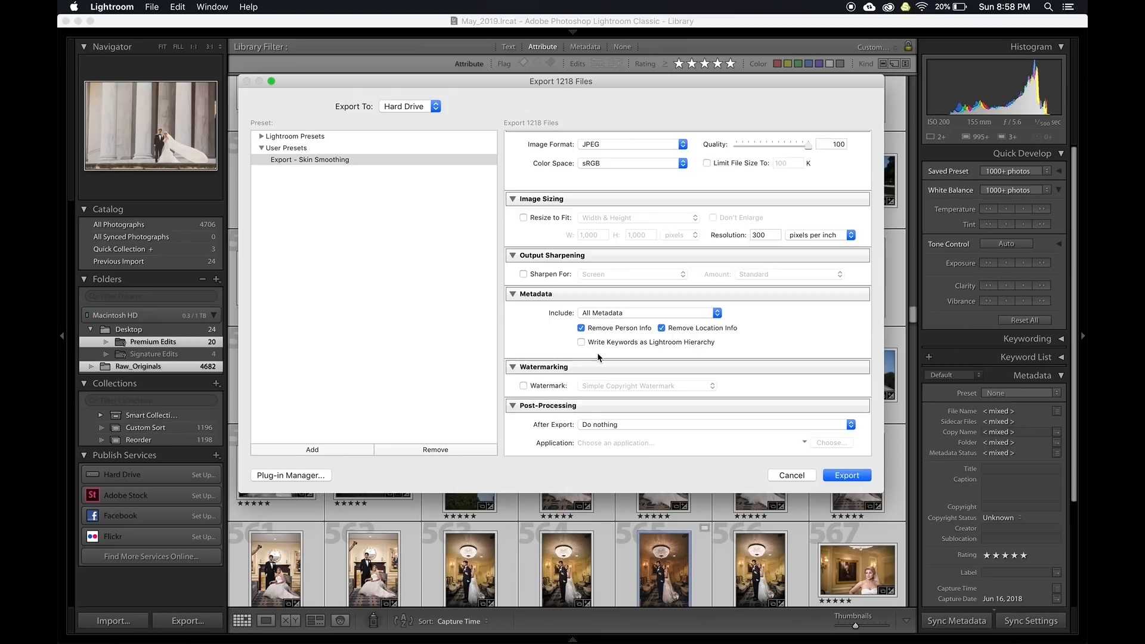
scroll(597, 354, "up", 3)
scroll(598, 354, "down", 3)
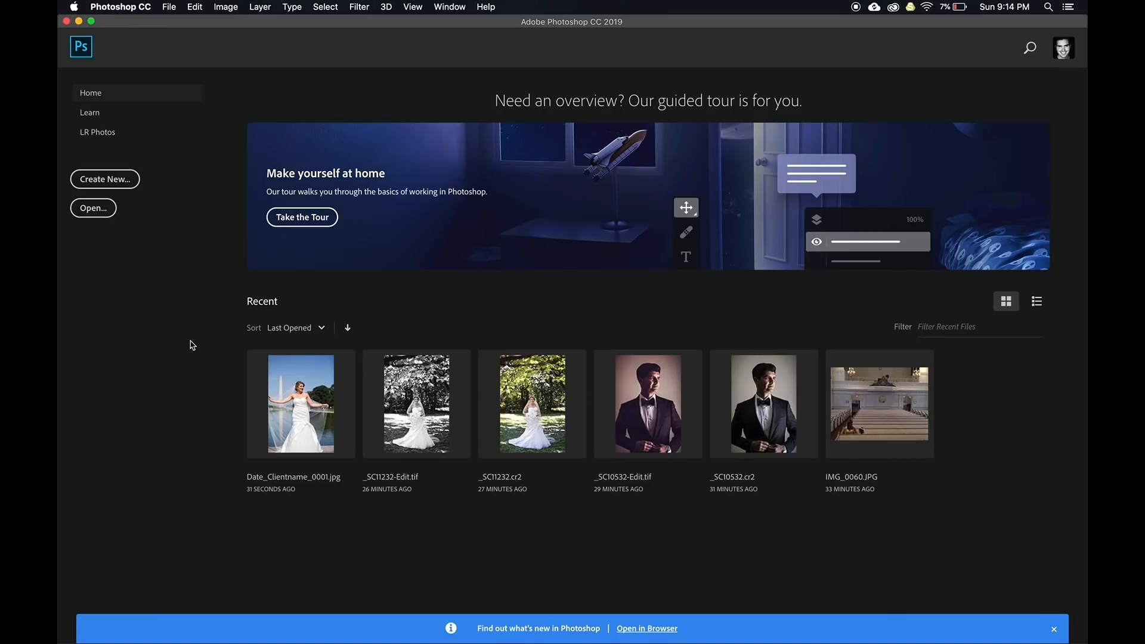
Create the Export Skin Smoothing droplet running Other Helpful Actions > Skin Smoothing, overwriting the old file
left_click(169, 7)
mouse_move(211, 285)
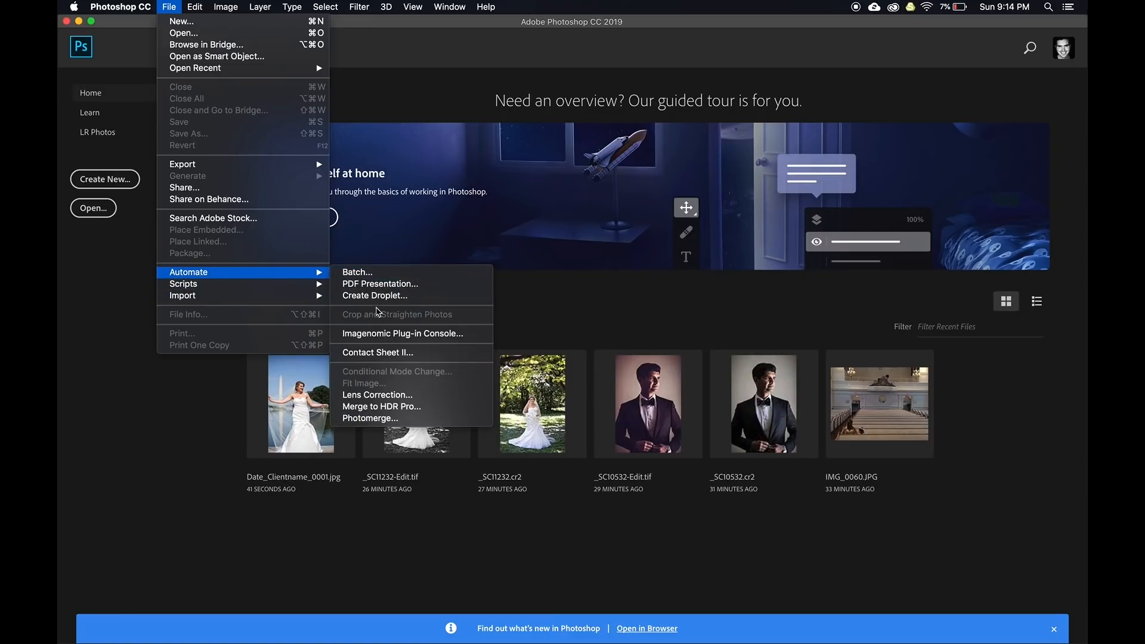
left_click(375, 295)
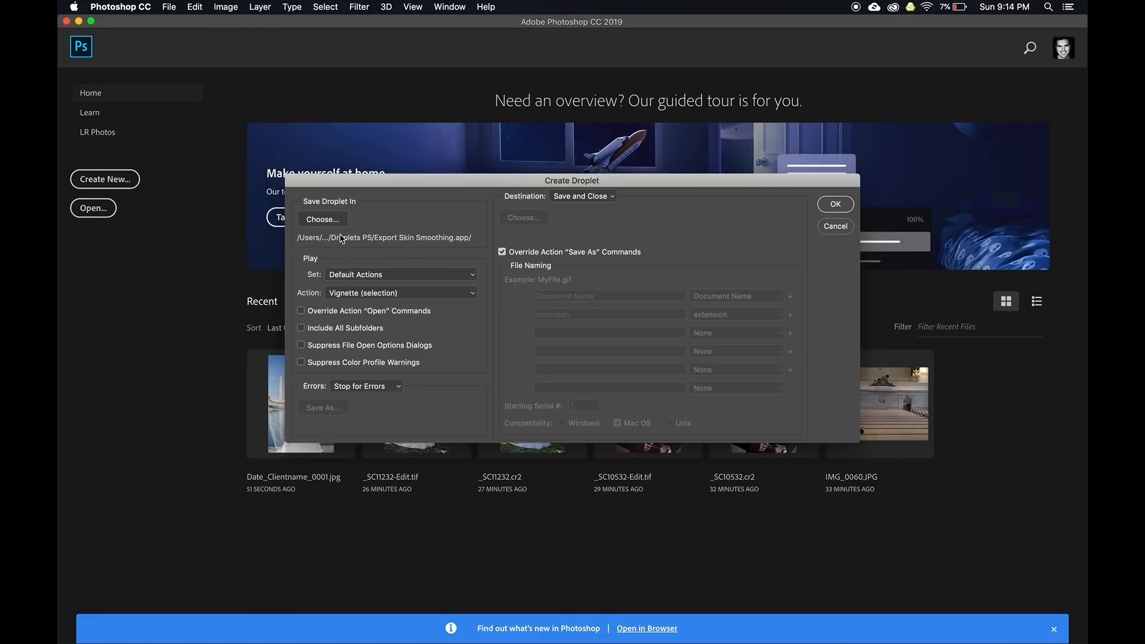
left_click(349, 277)
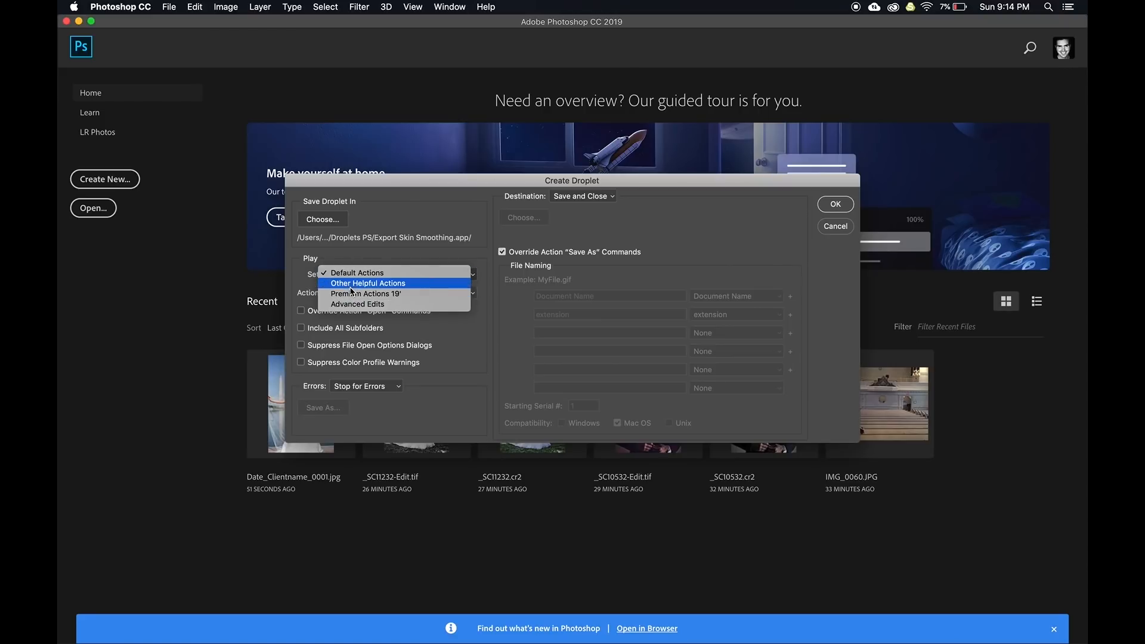
left_click(353, 283)
left_click(358, 293)
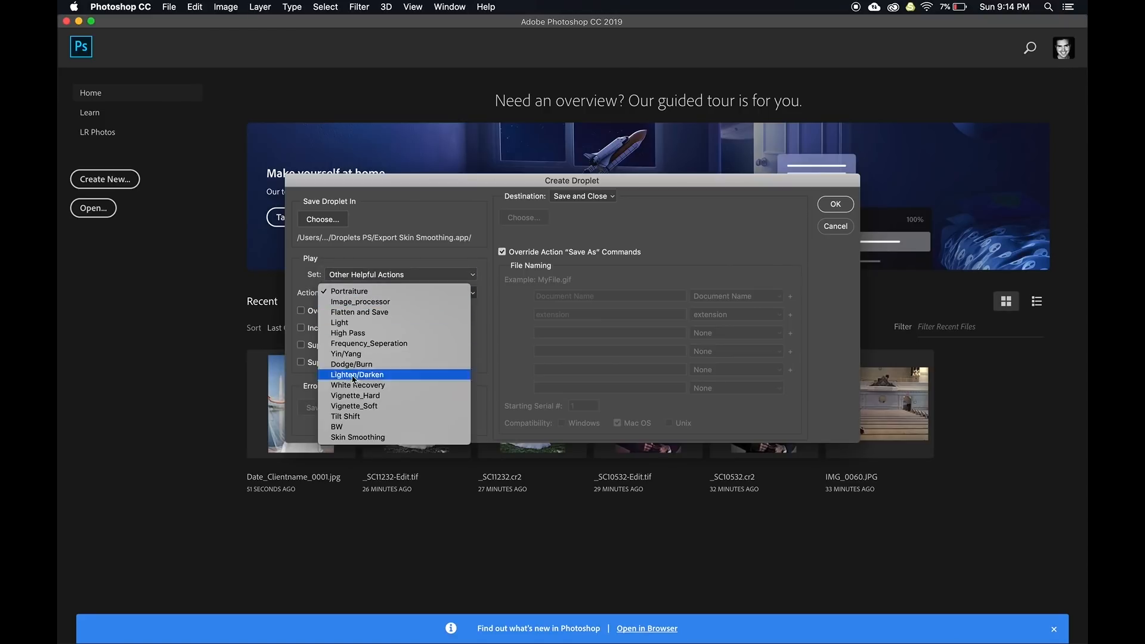
left_click(351, 438)
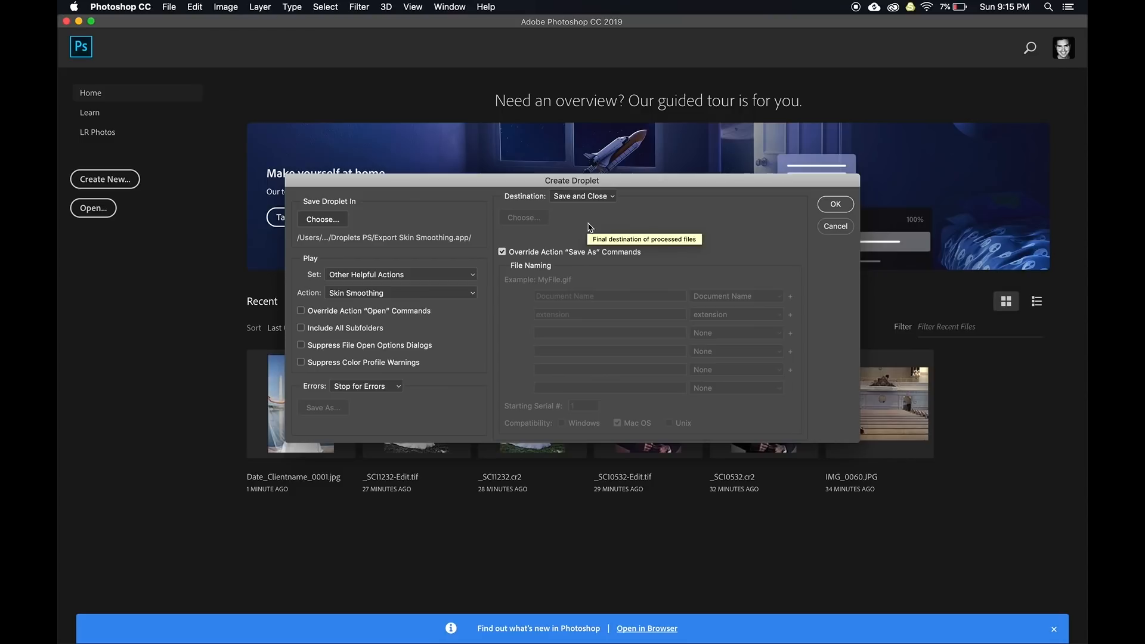
left_click(834, 205)
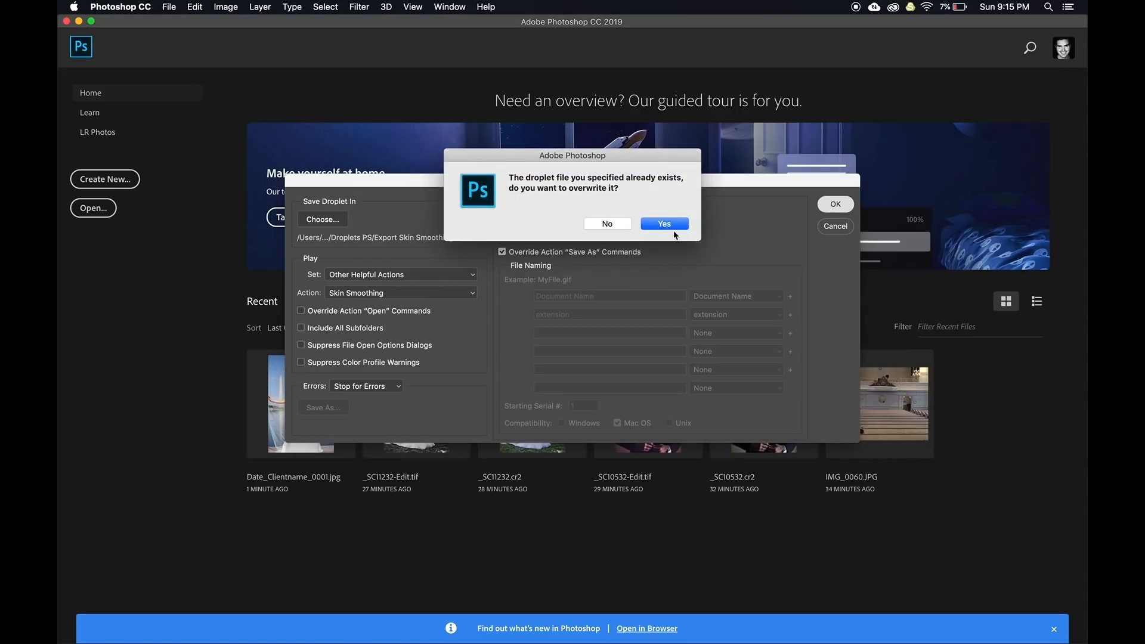
left_click(667, 224)
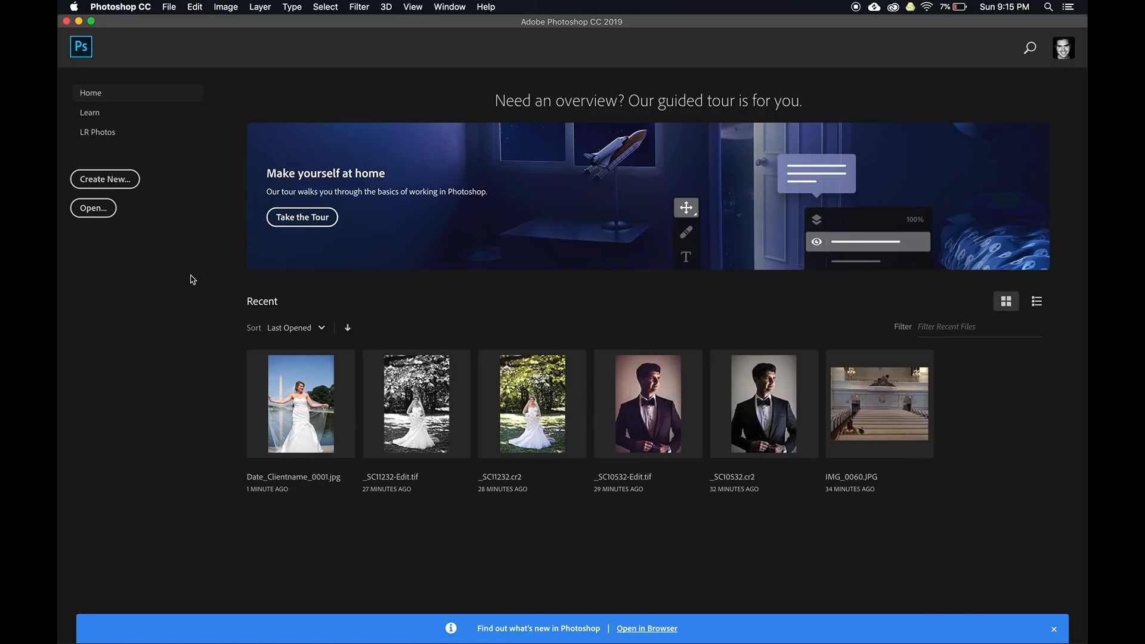
Export the wedding photo with Export - Skin Smoothing, overwriting Date_Clientname_0001.jpg
key("super+Tab")
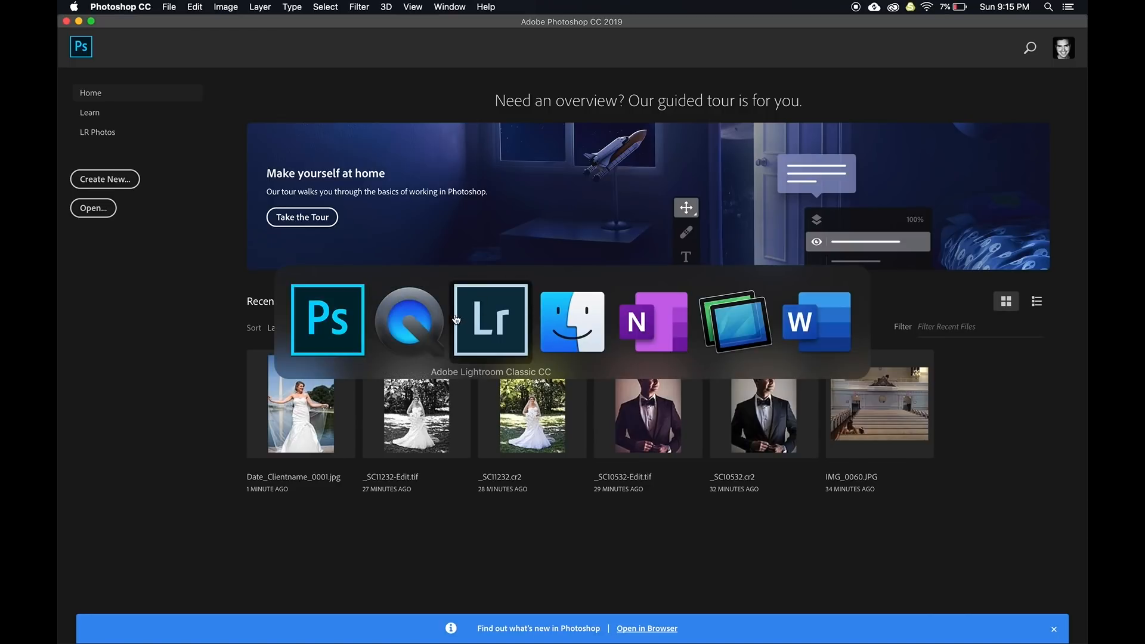
left_click(502, 323)
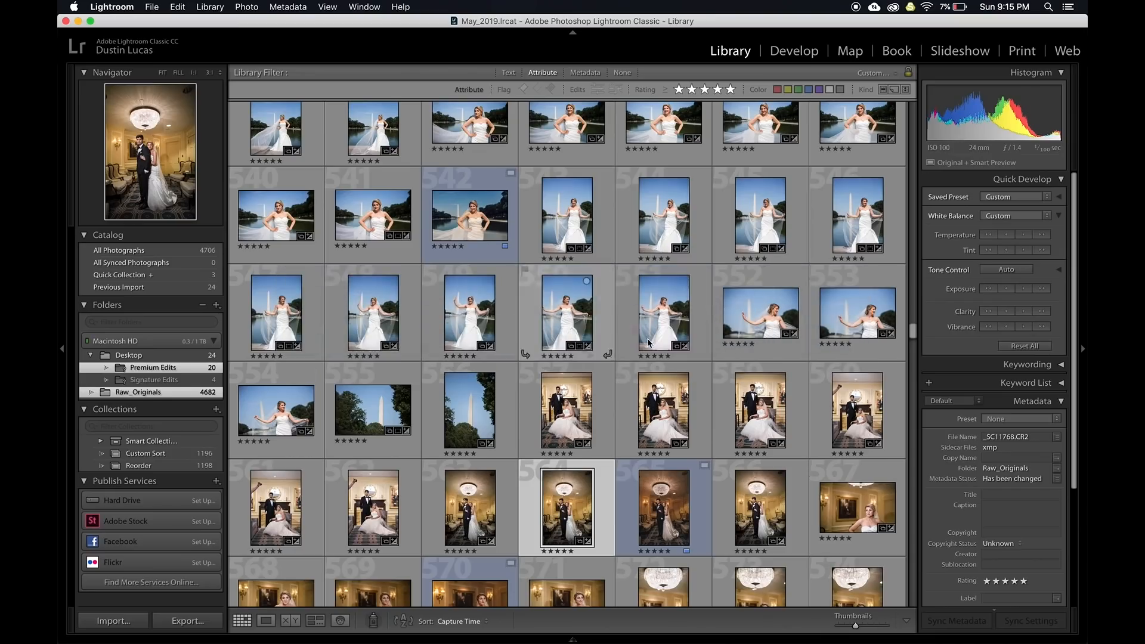
right_click(553, 511)
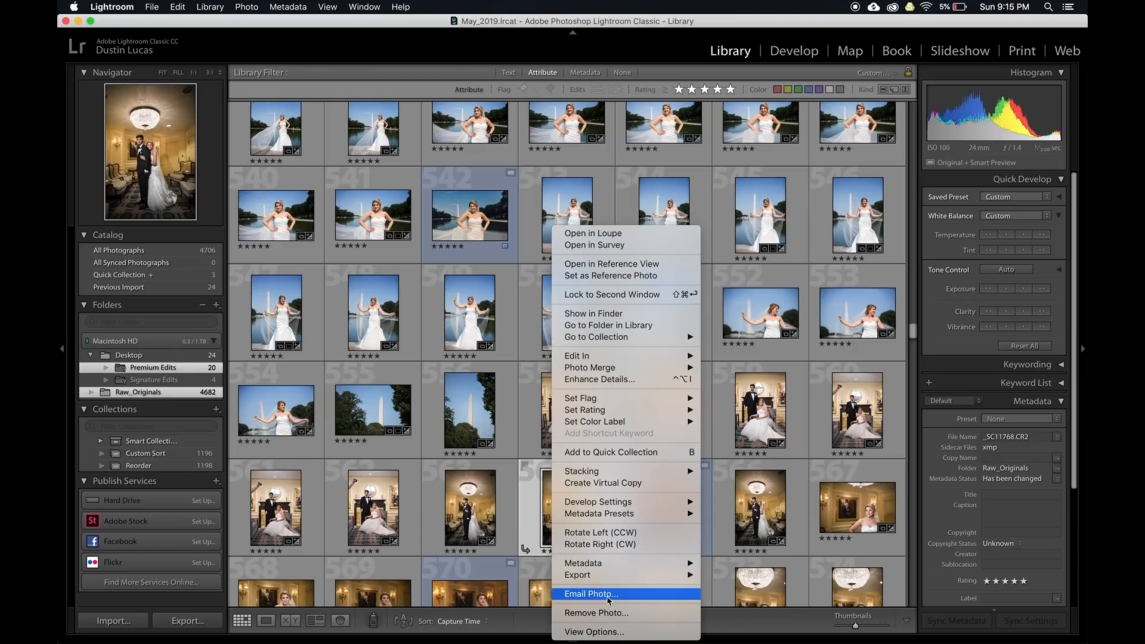
mouse_move(614, 580)
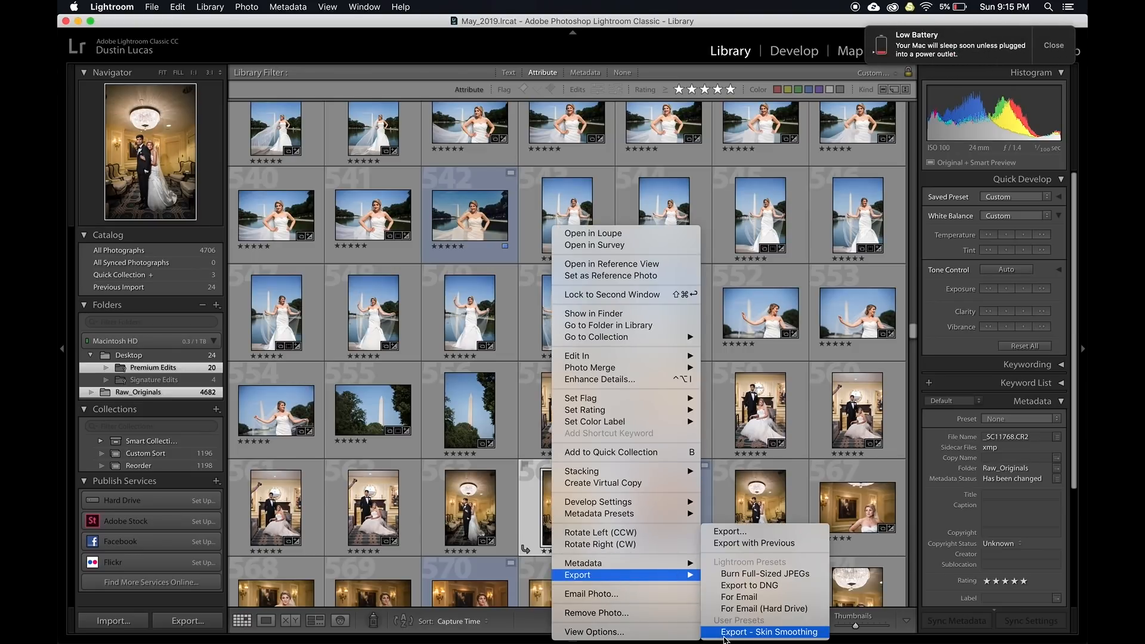
left_click(750, 632)
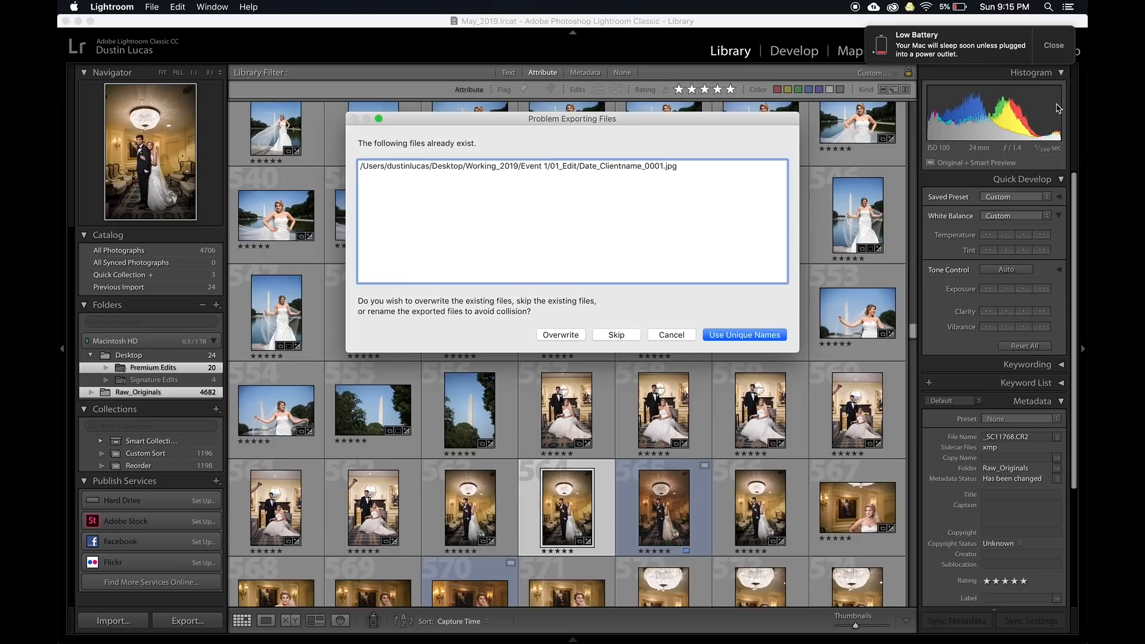
left_click(550, 336)
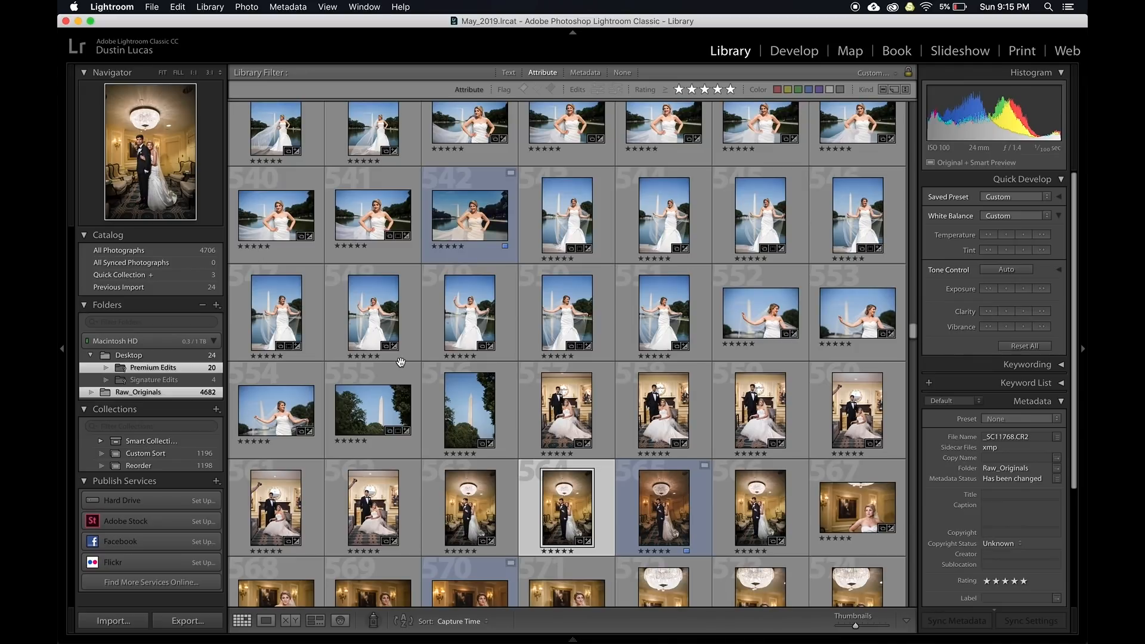
Drag Date_Clientname_0001.jpg from Event 1/01_Edit in Finder onto Lightroom to import it
key("super+Tab")
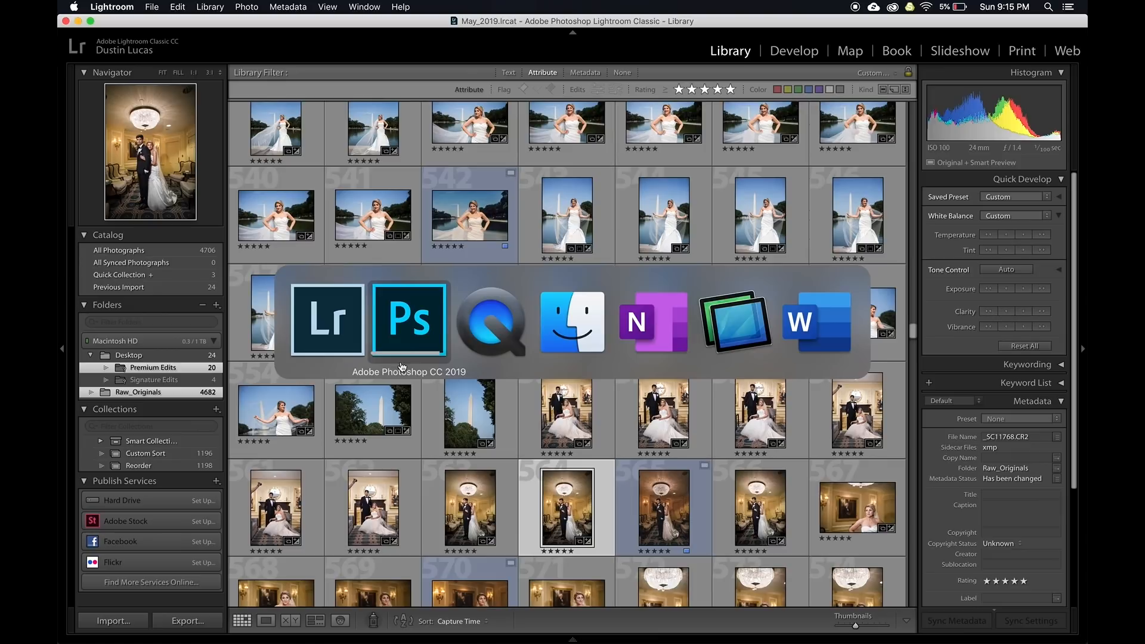
left_click(565, 332)
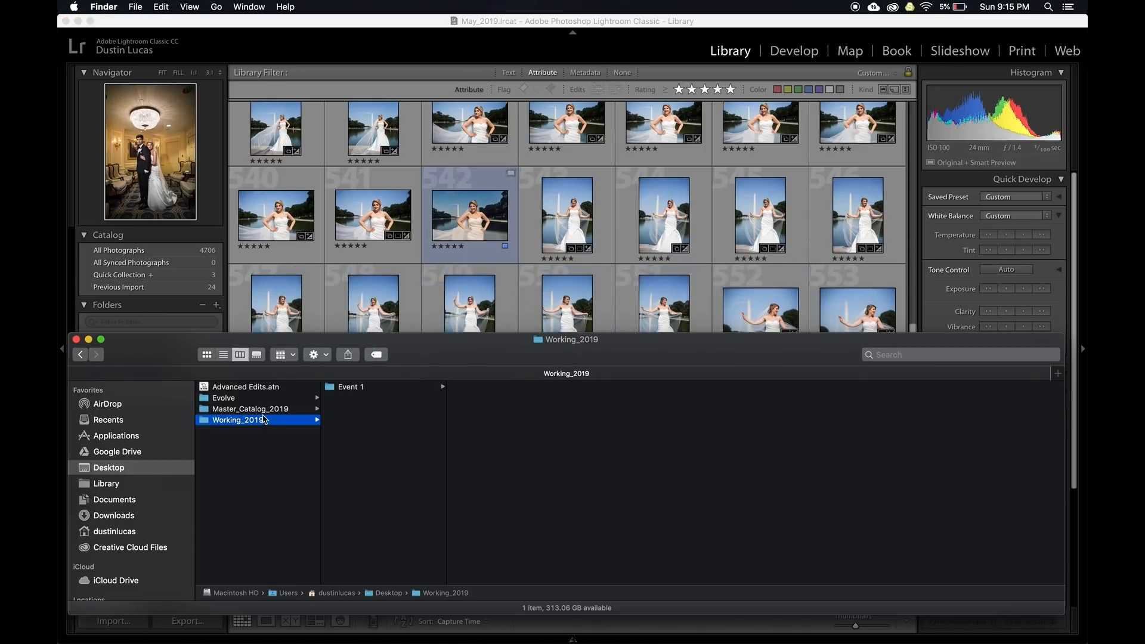
left_click(346, 391)
key("Right")
key("Right")
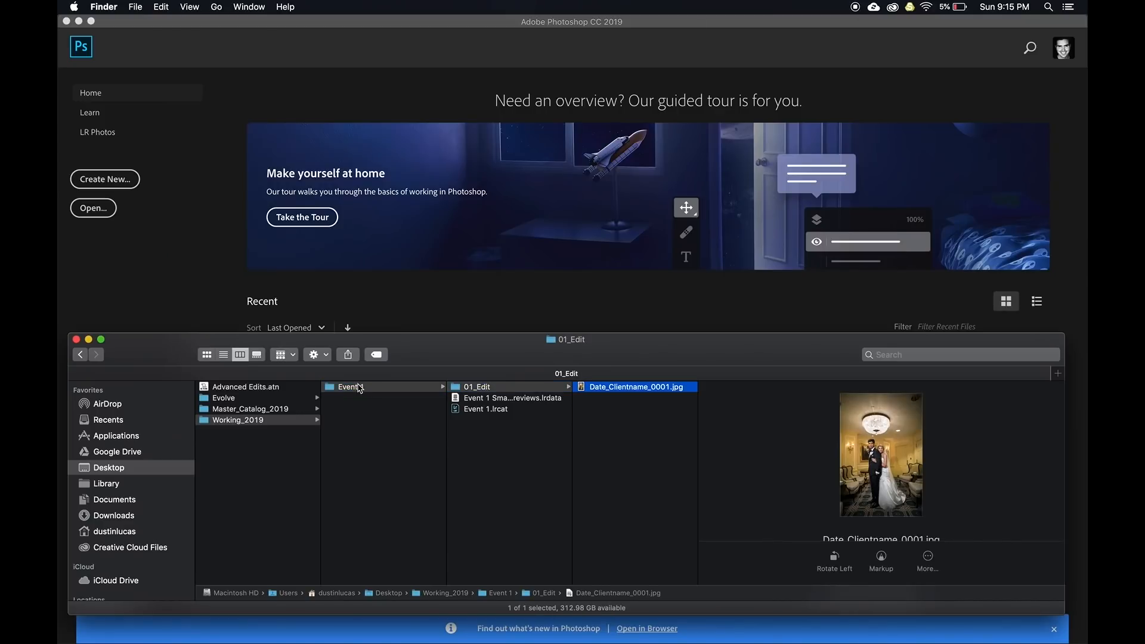
left_click_drag(599, 387, 833, 626)
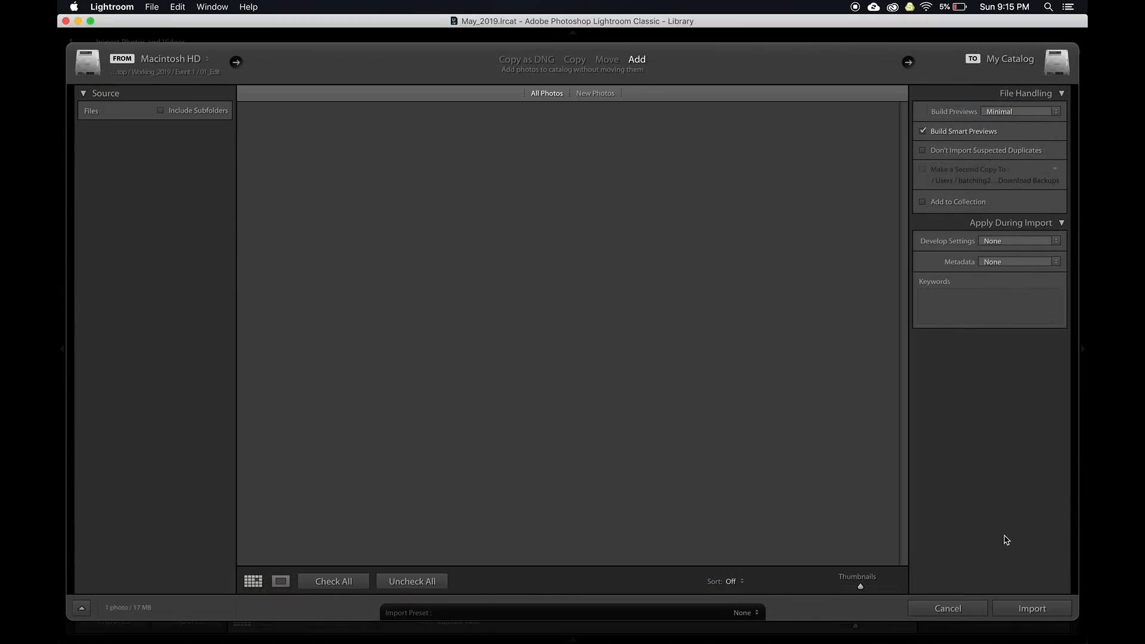
Import the exported JPEG without smart previews and give it a blue label
left_click(961, 131)
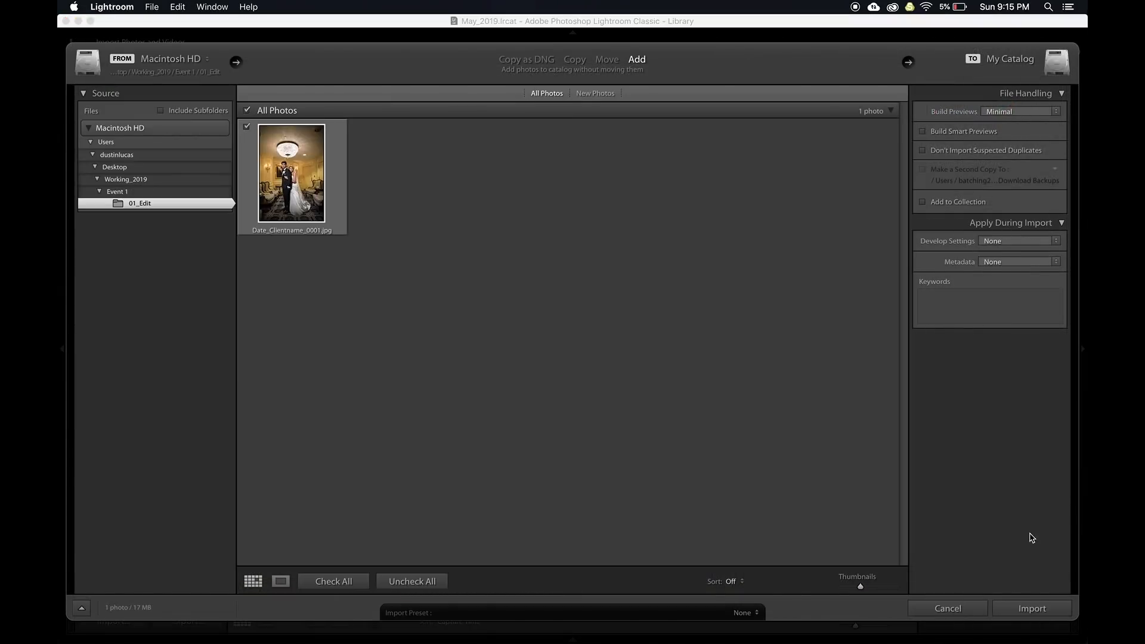
left_click(1031, 607)
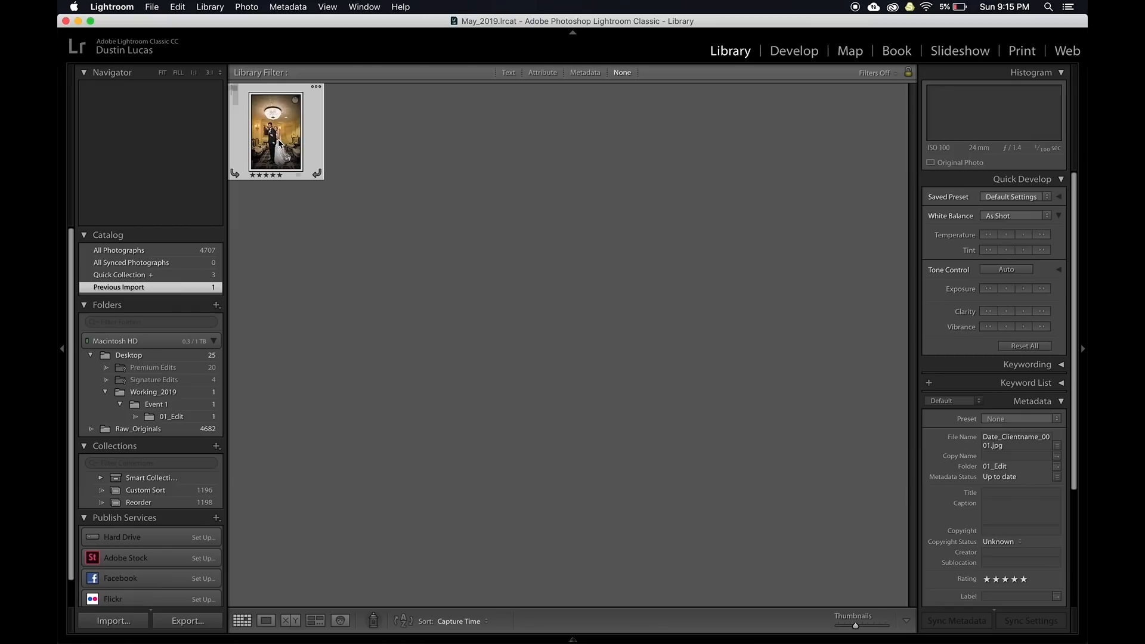
key("9")
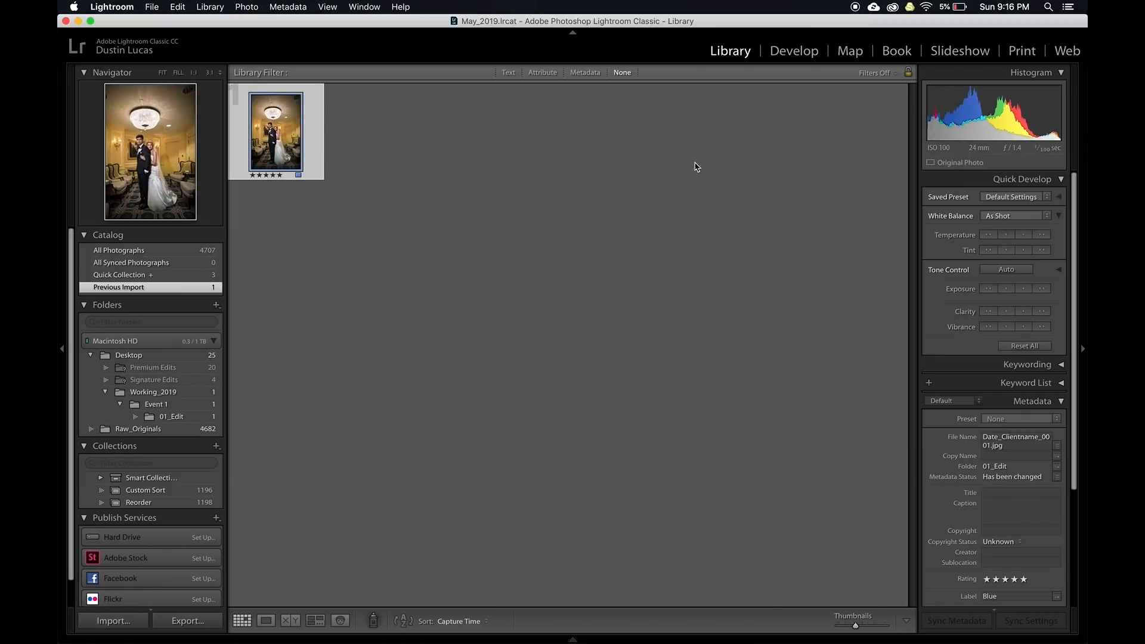
In All Photographs, compare the original and skin-smoothed couple photos zoomed in, then return to Grid
left_click(167, 251)
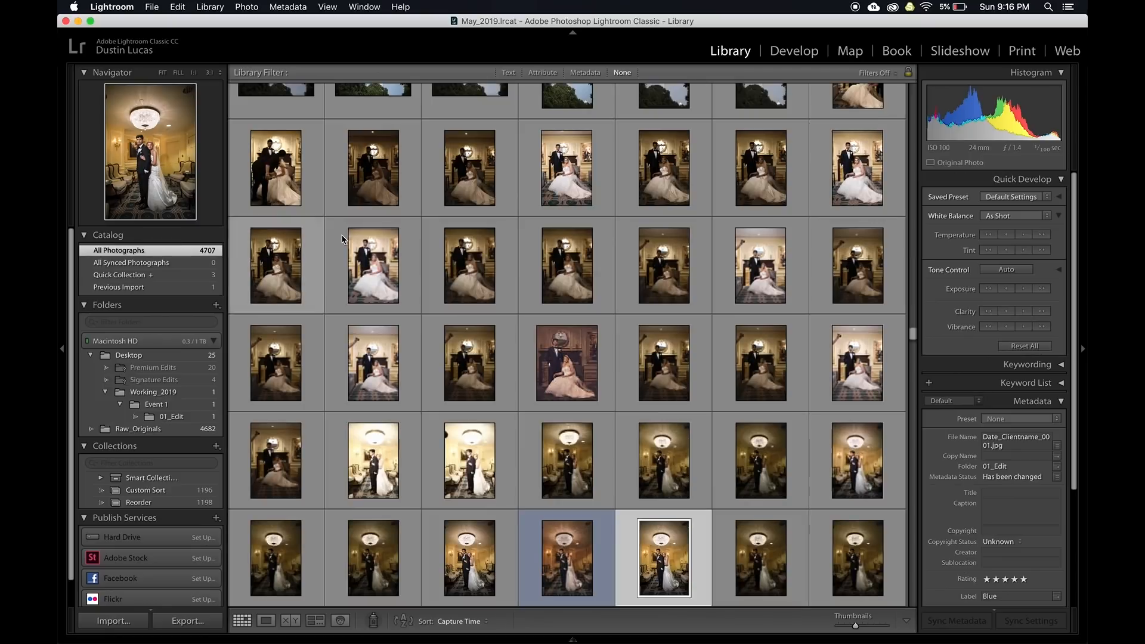
scroll(543, 424, "down", 4)
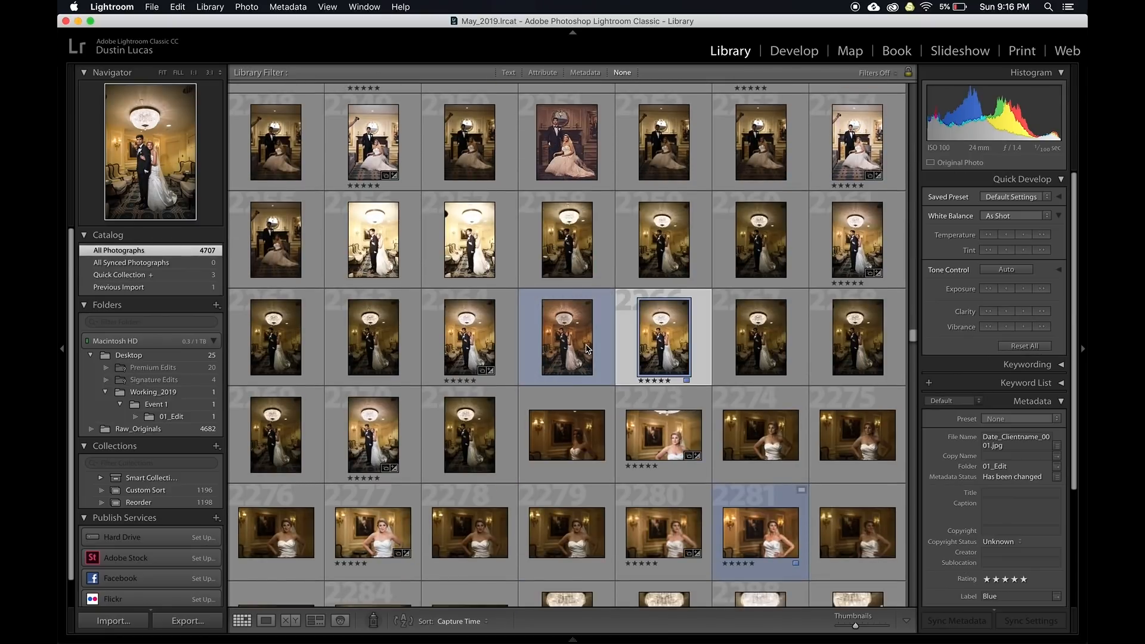
left_click(477, 341)
left_click(652, 340, "super")
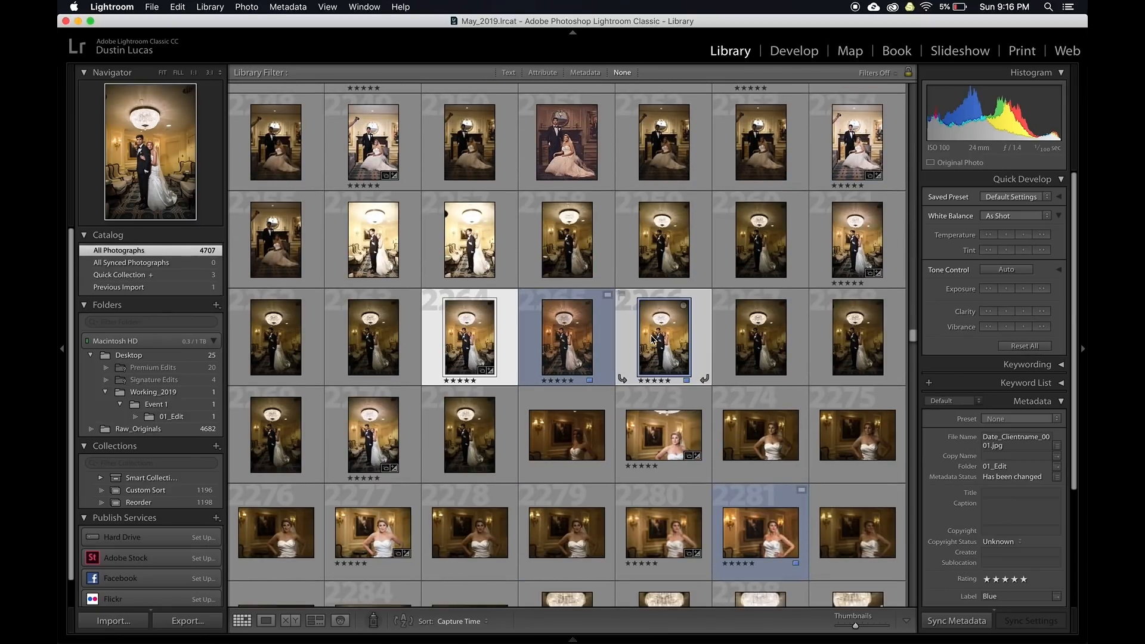
key("c")
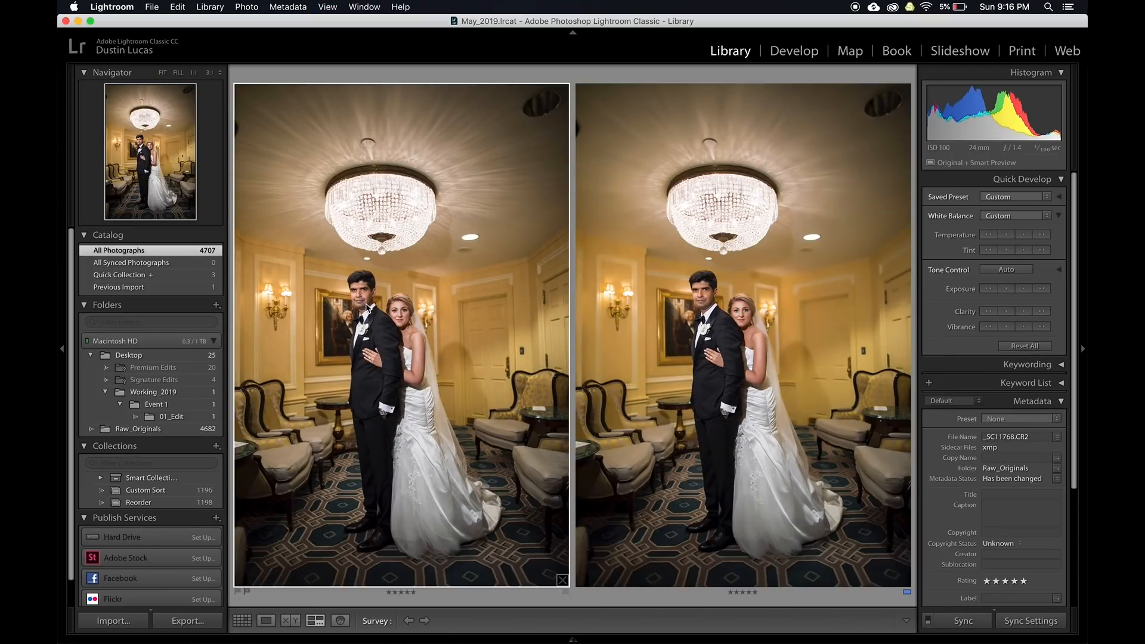
key("e")
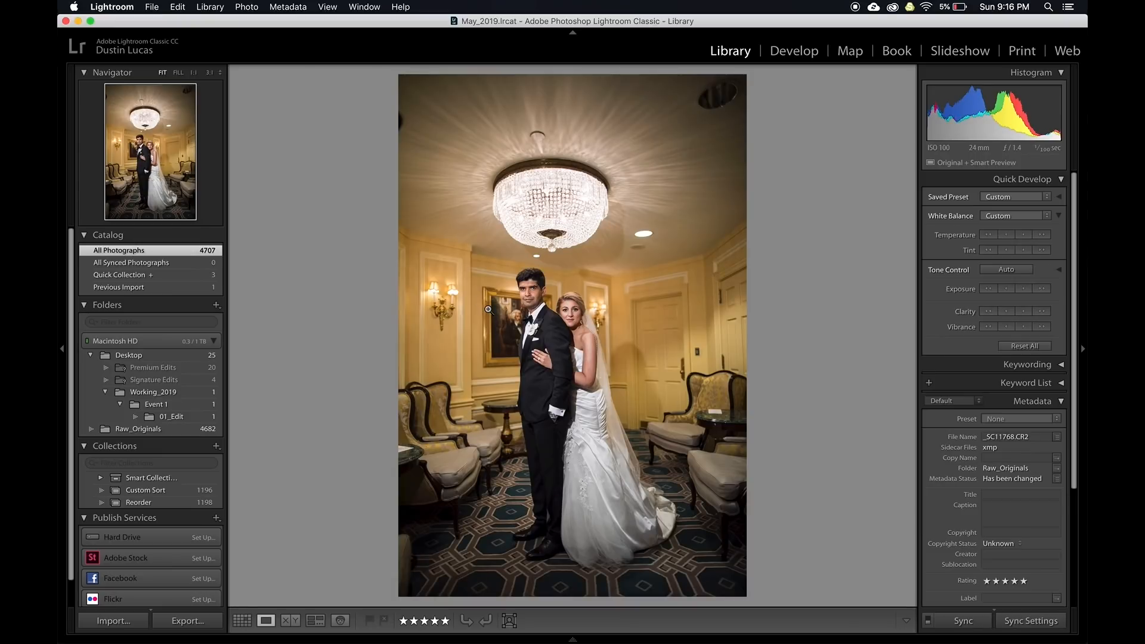
left_click(542, 305)
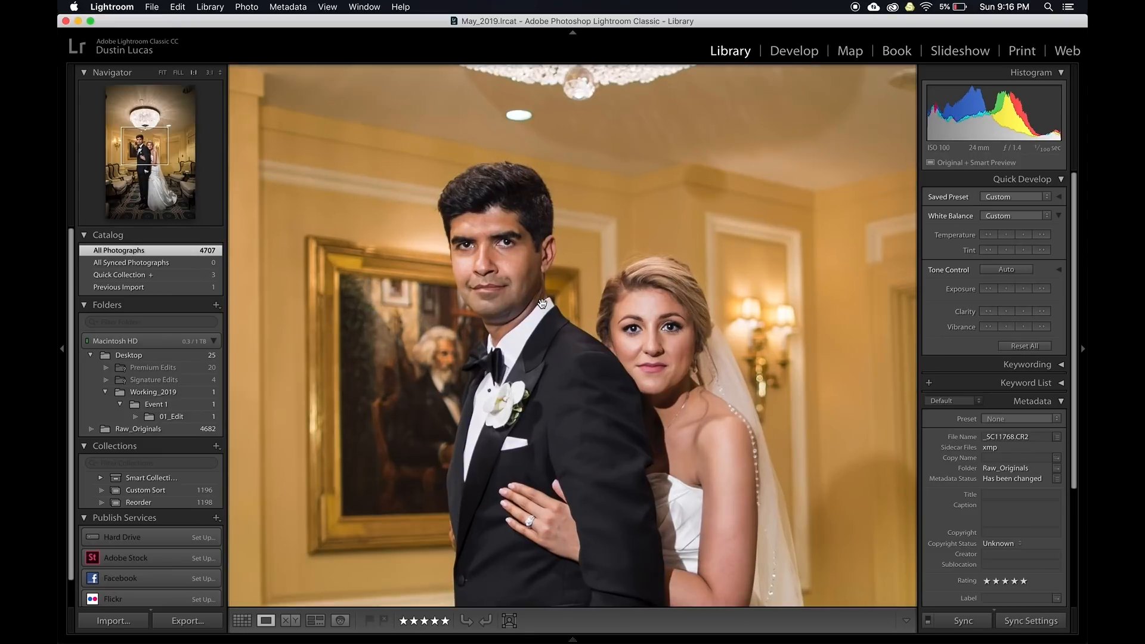
key("Right")
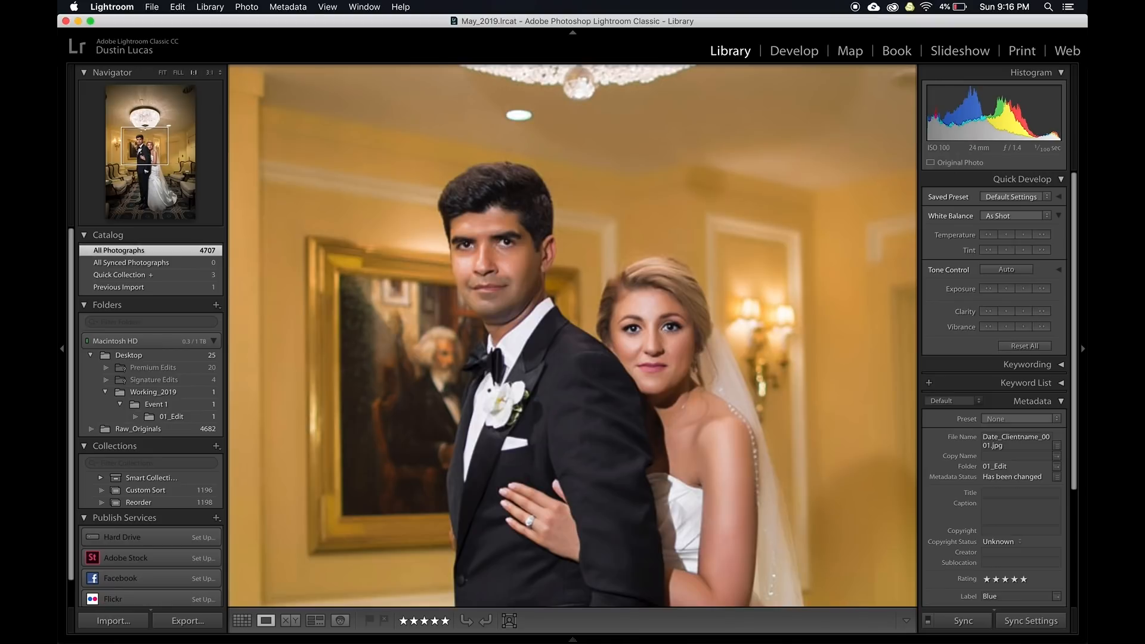
key("Left")
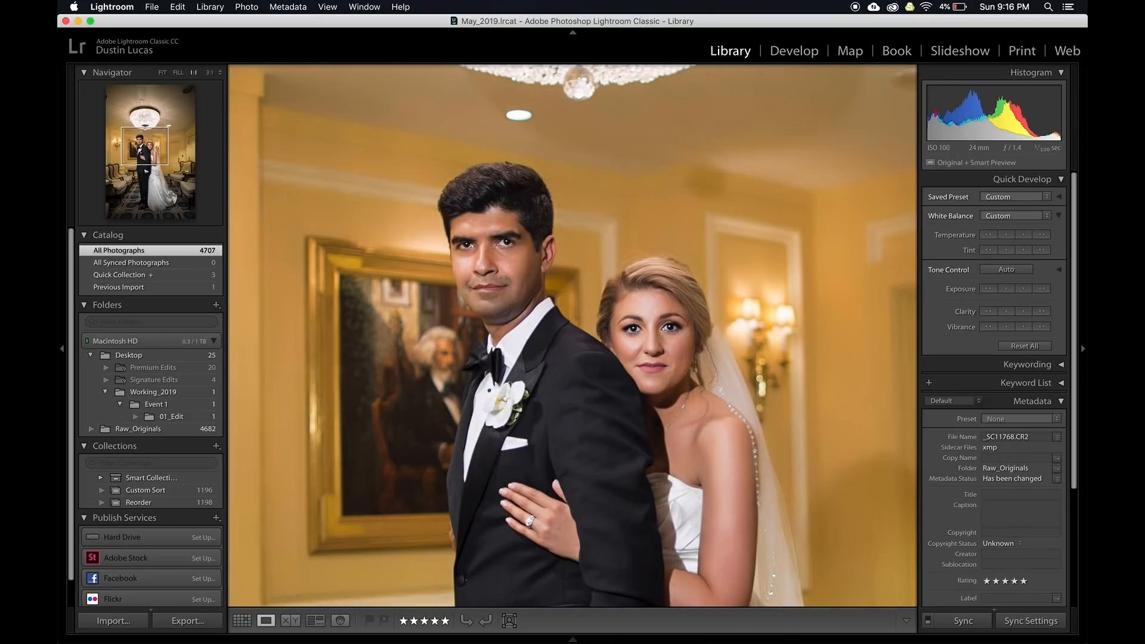
key("g")
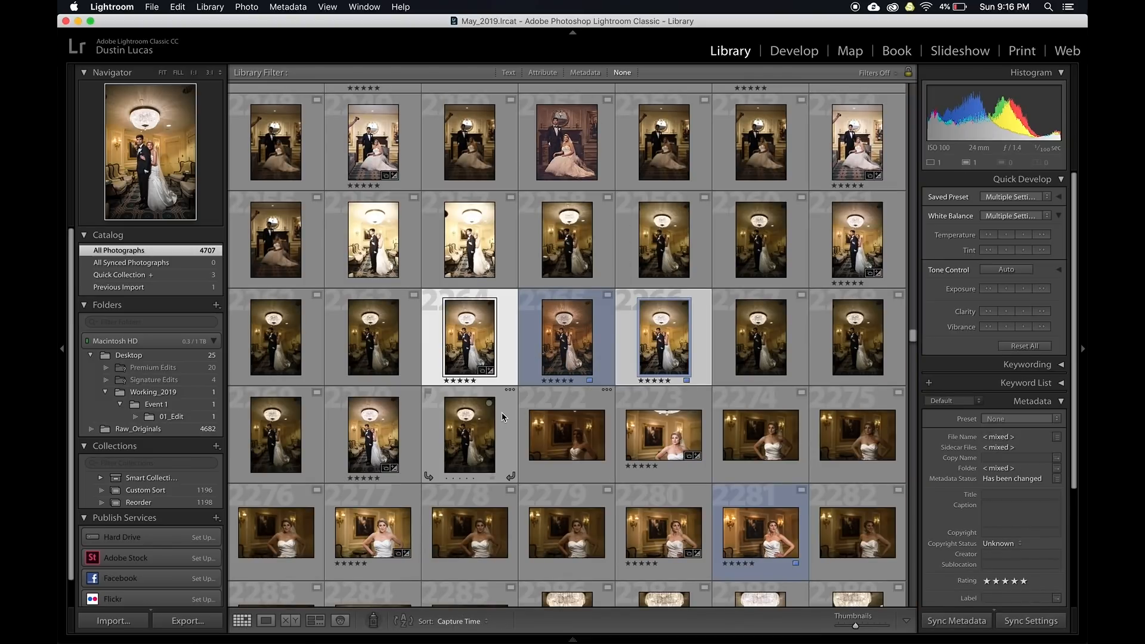
key("super+d")
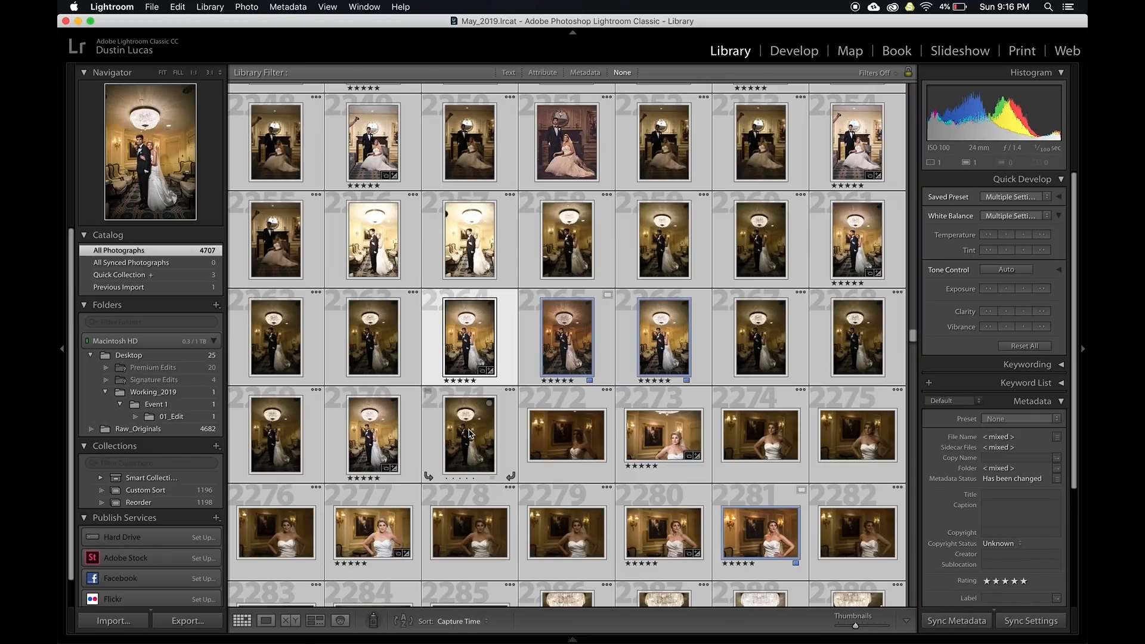
right_click(470, 434)
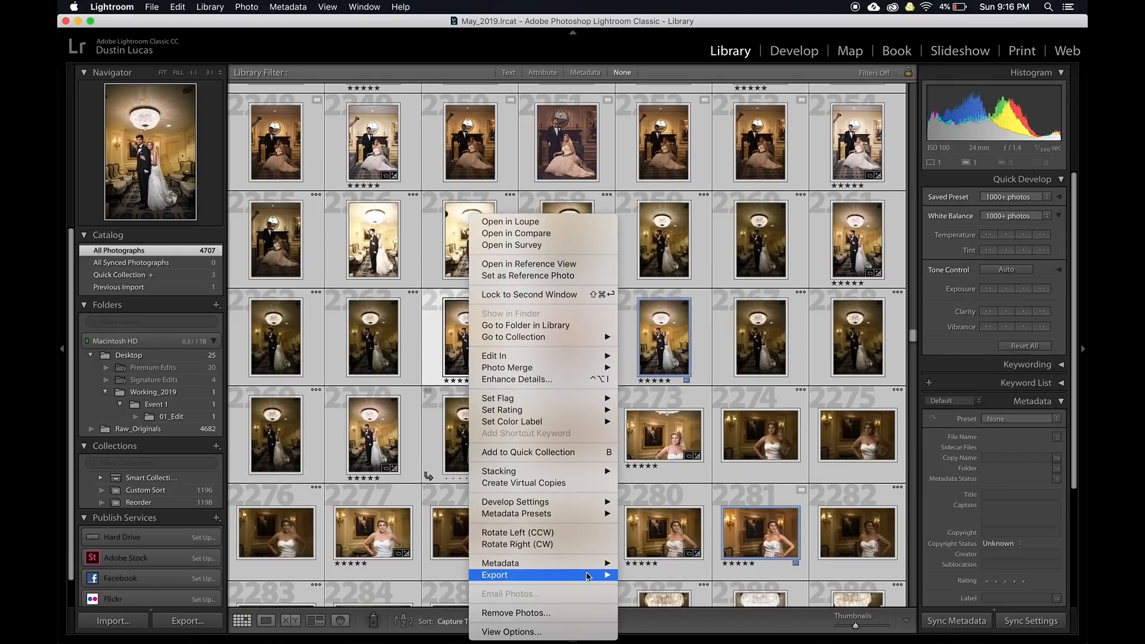
mouse_move(578, 574)
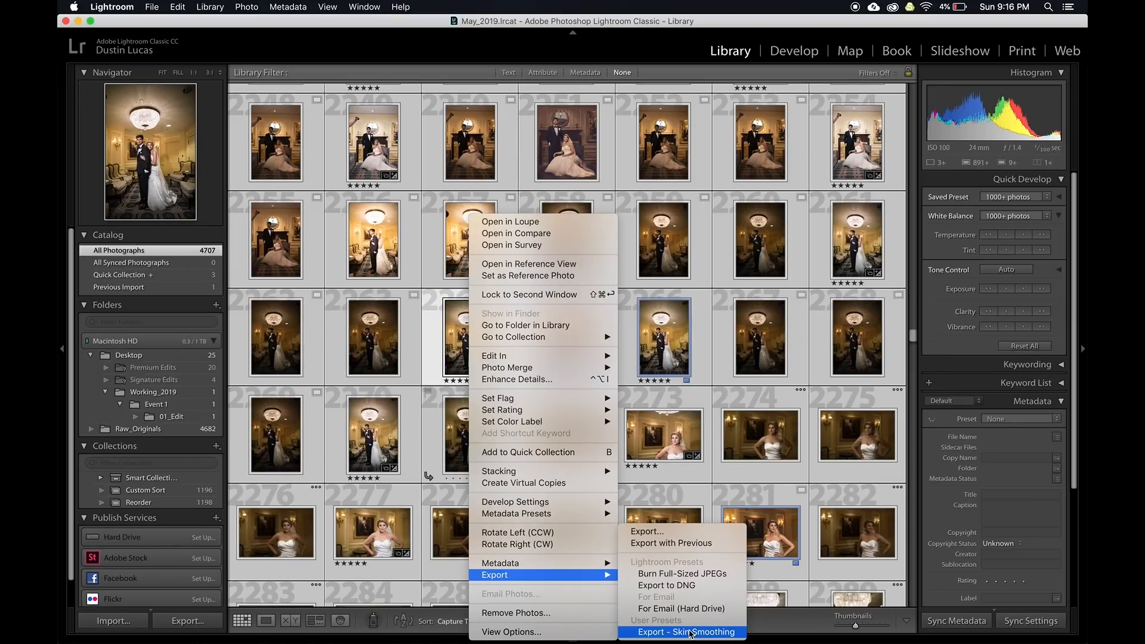
left_click(736, 441)
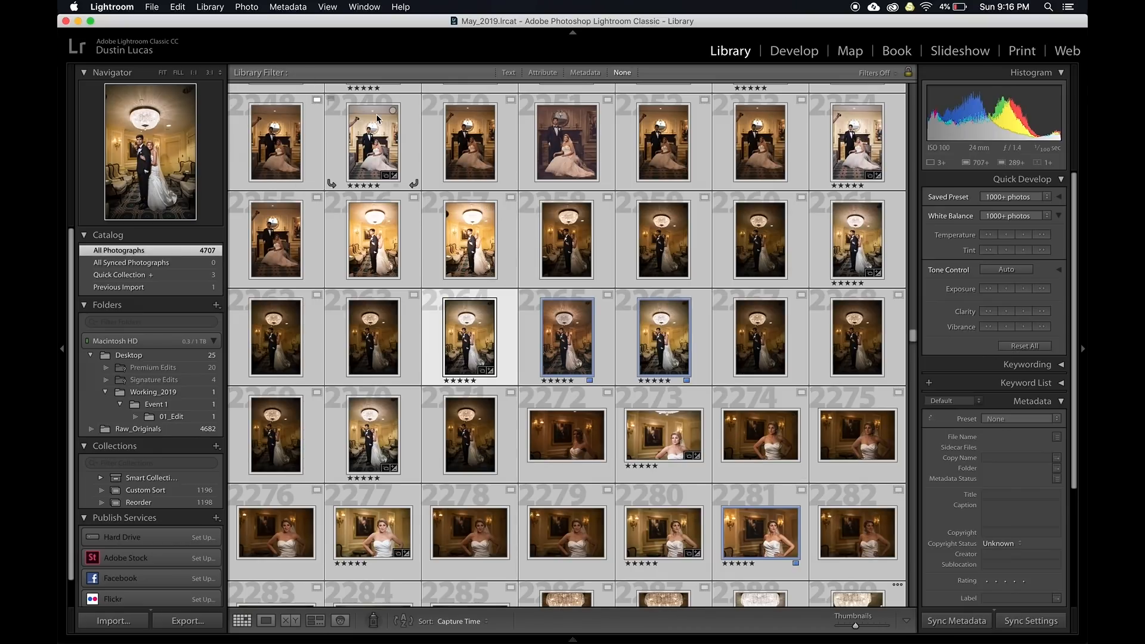
Relaunch Lightroom with Master_Catalog_2019.lrcat from Open Recent, then switch to Finder
left_click(152, 7)
mouse_move(169, 53)
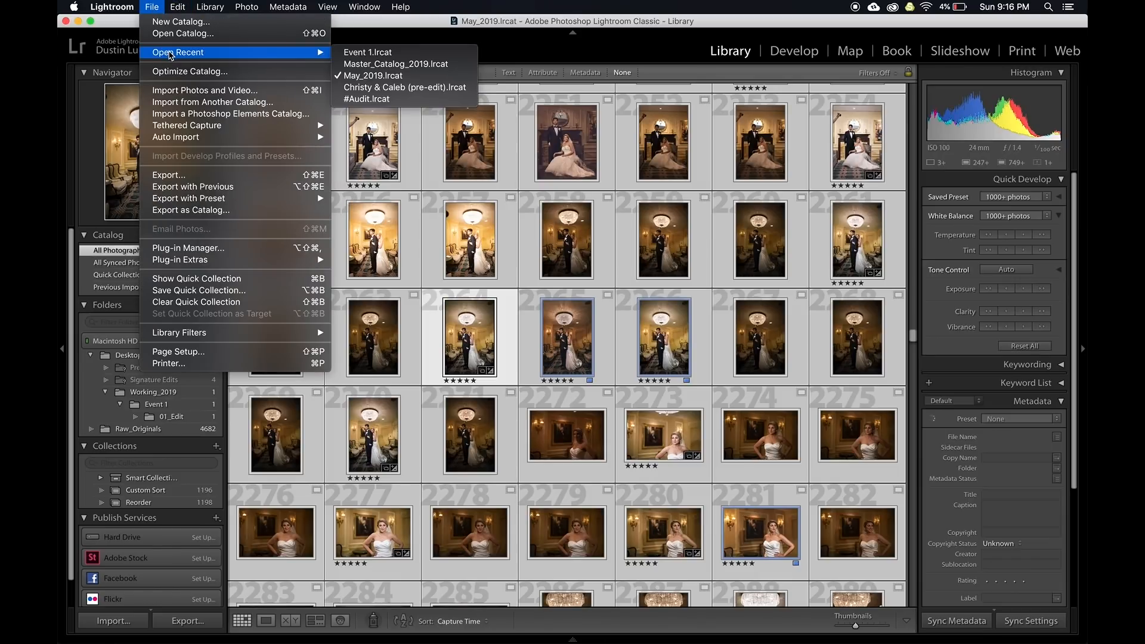
left_click(387, 64)
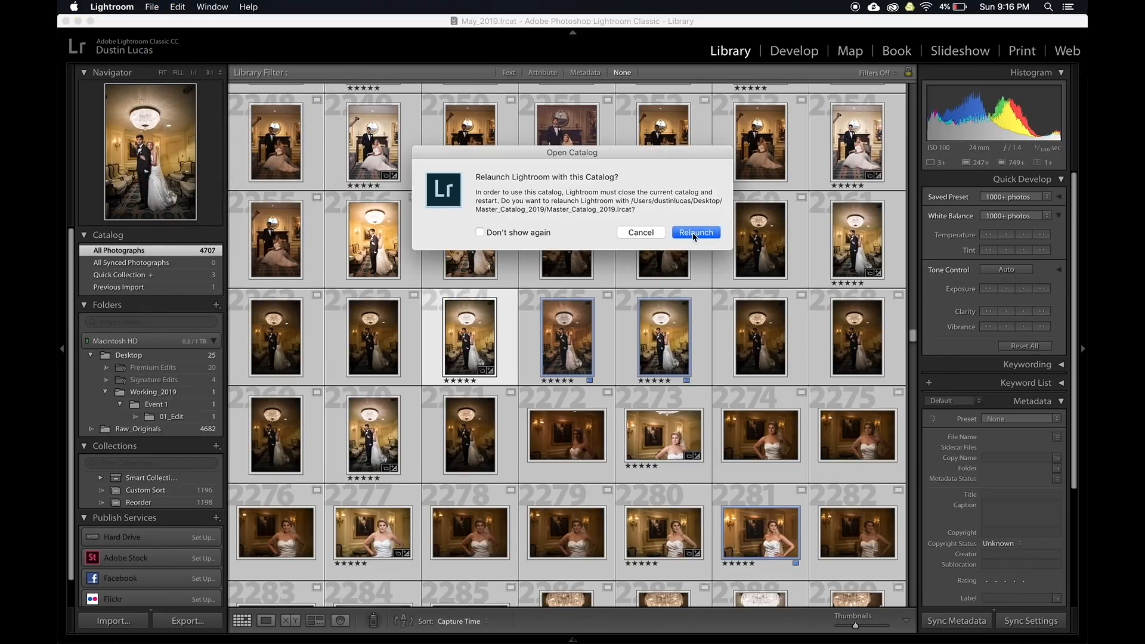
left_click(693, 233)
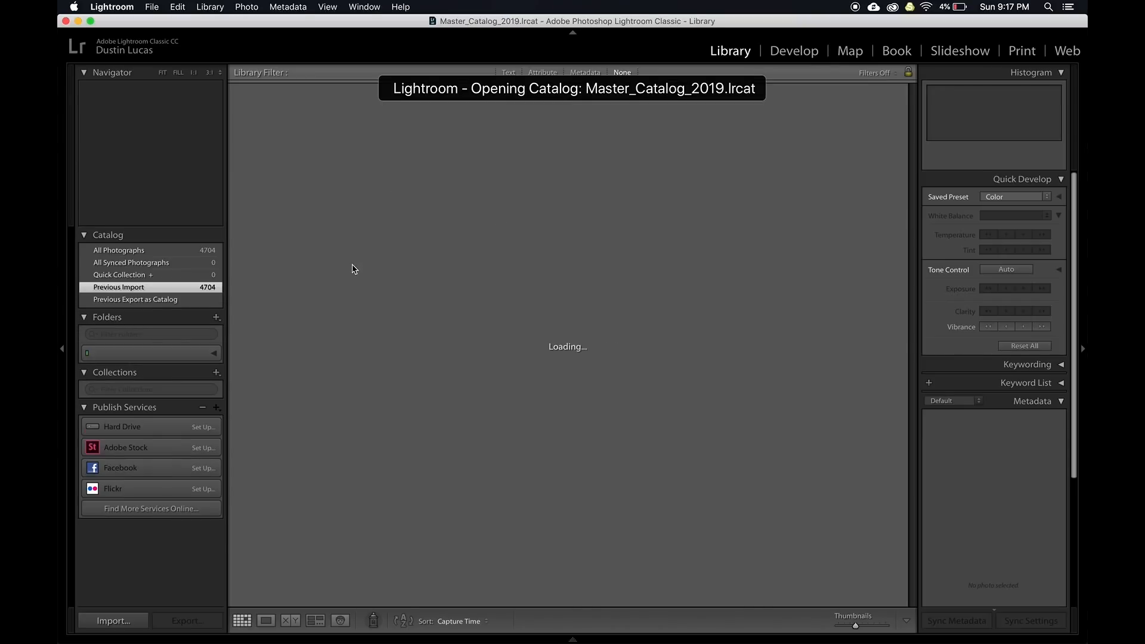
key("super+Tab")
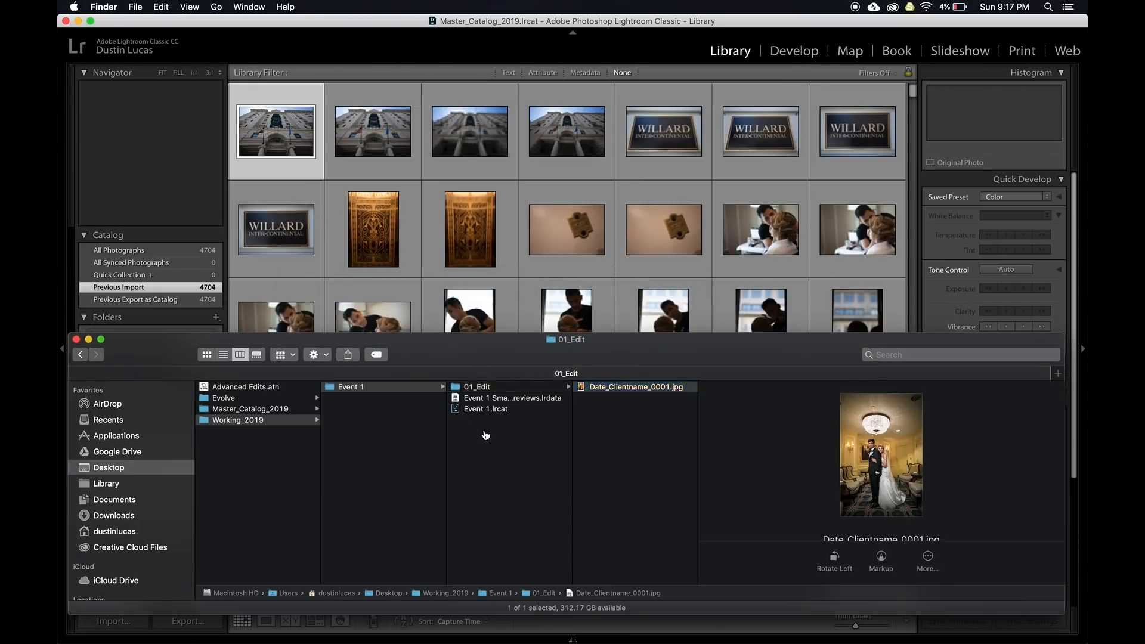
Drag Event 1.lrcat from the Event 1 folder onto the Lightroom grid
left_click(485, 435)
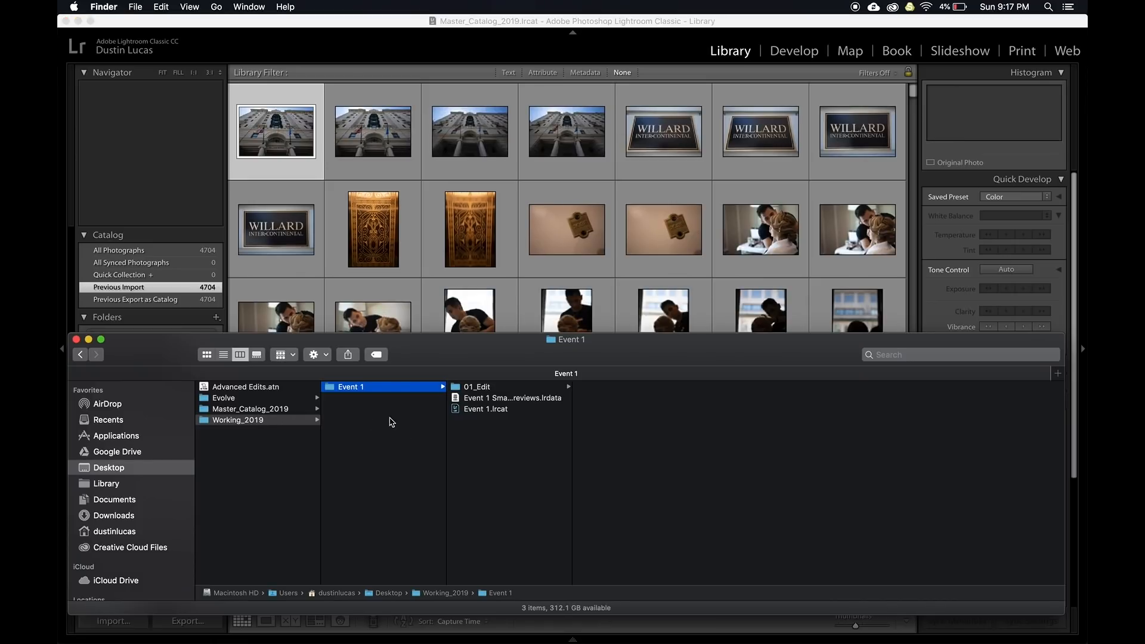
left_click(475, 410)
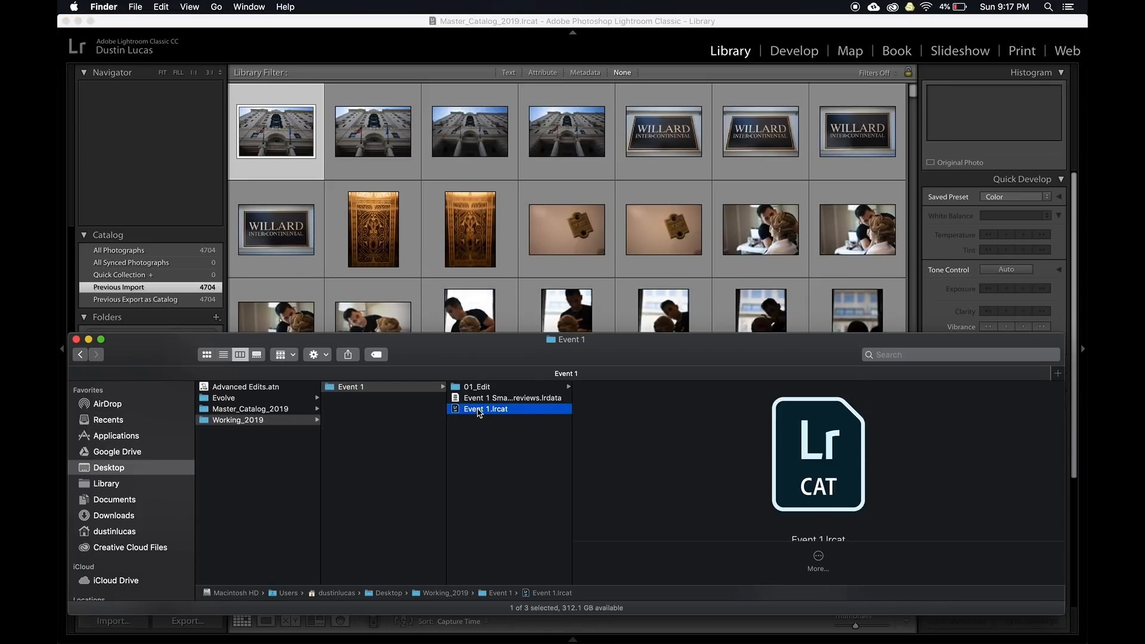
left_click_drag(479, 411, 503, 268)
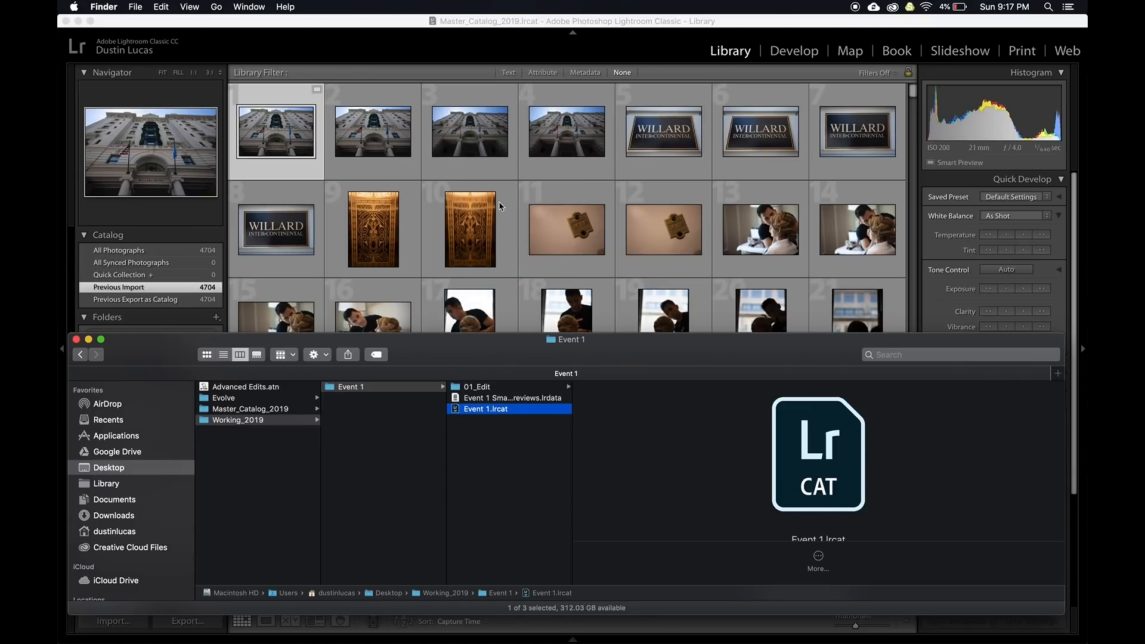
left_click(420, 21)
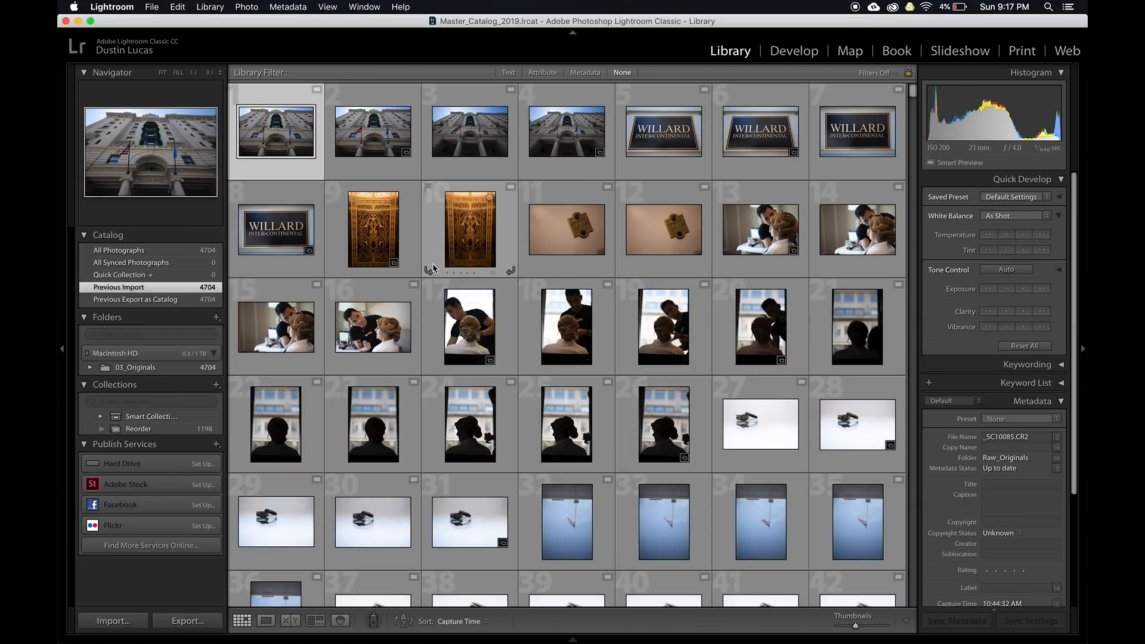
key("super+Tab")
left_click_drag(472, 412, 511, 288)
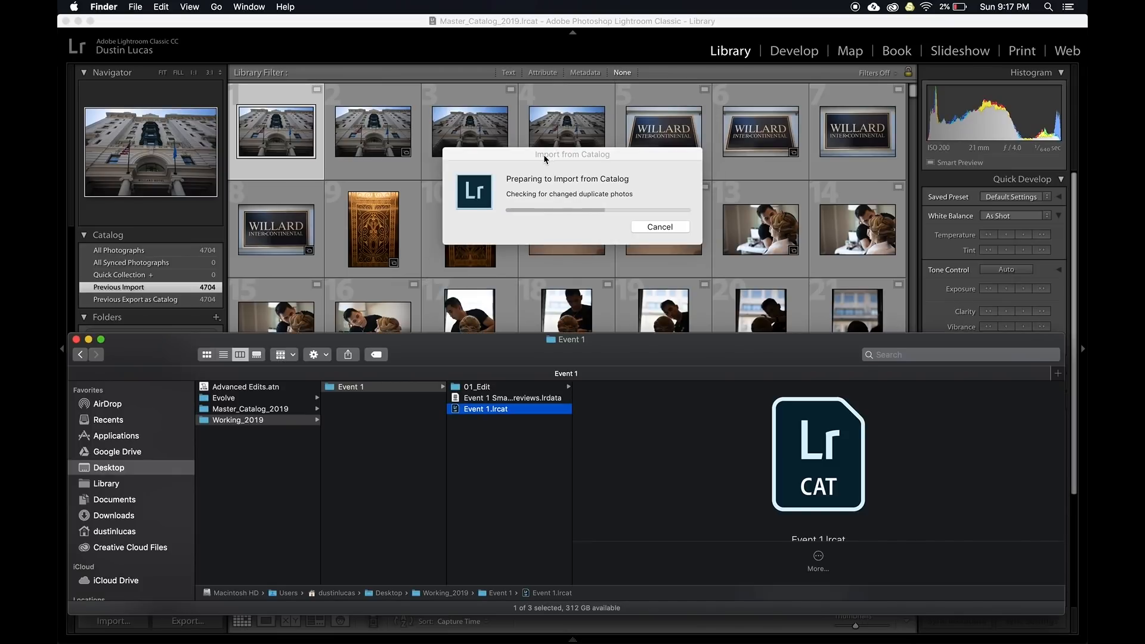
Close Finder and import Raw_Originals, replacing metadata and develop settings only, without virtual copies
left_click(545, 159)
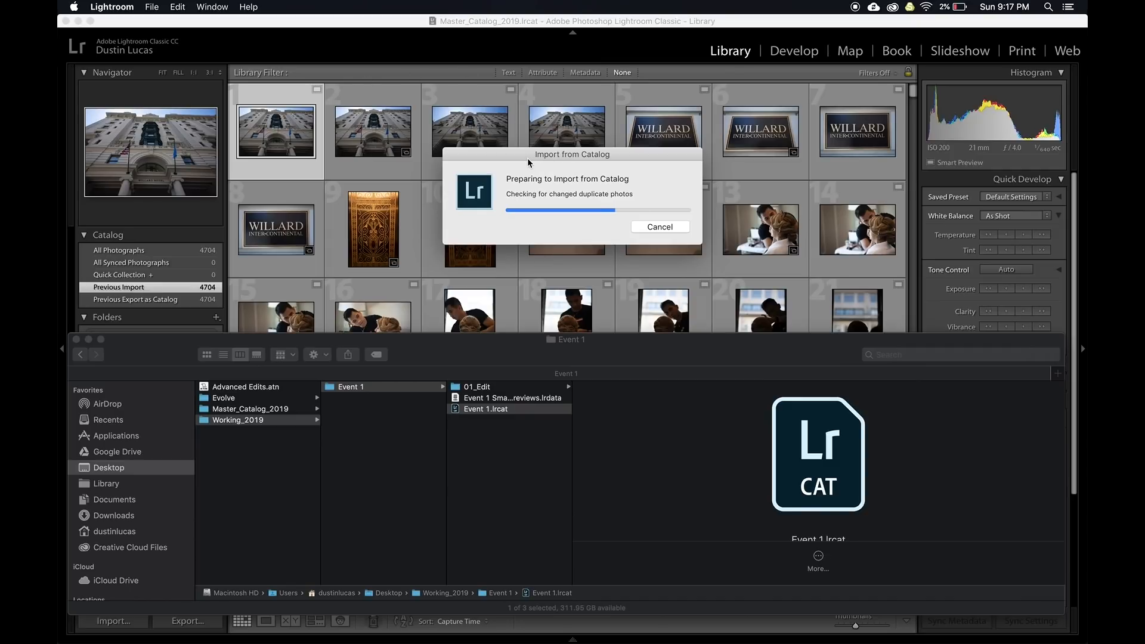
left_click(76, 339)
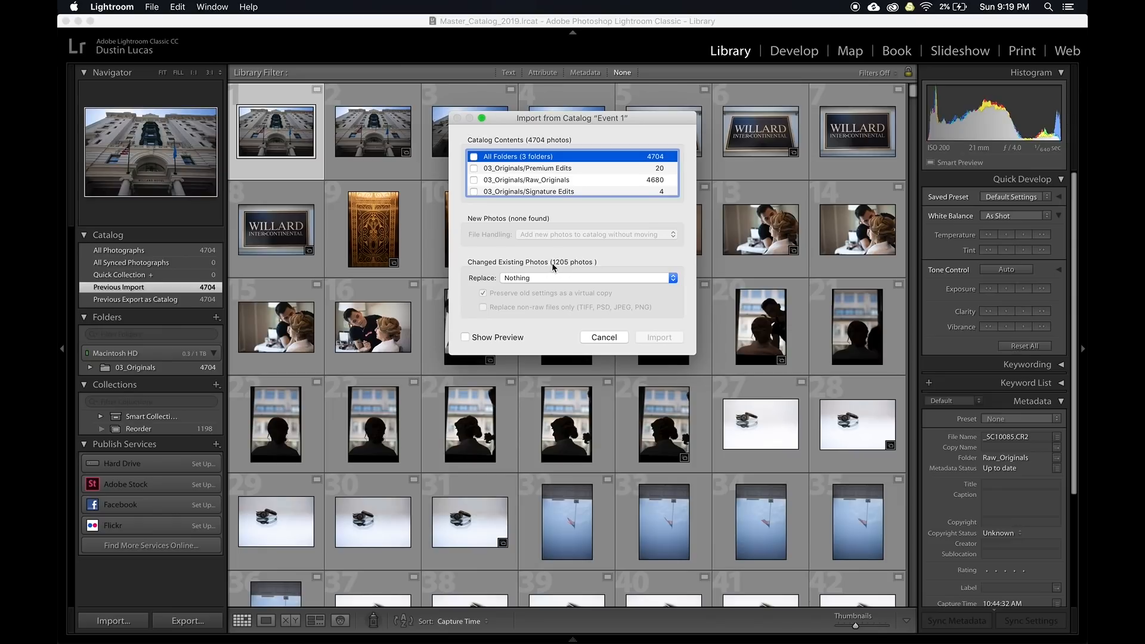
left_click(525, 281)
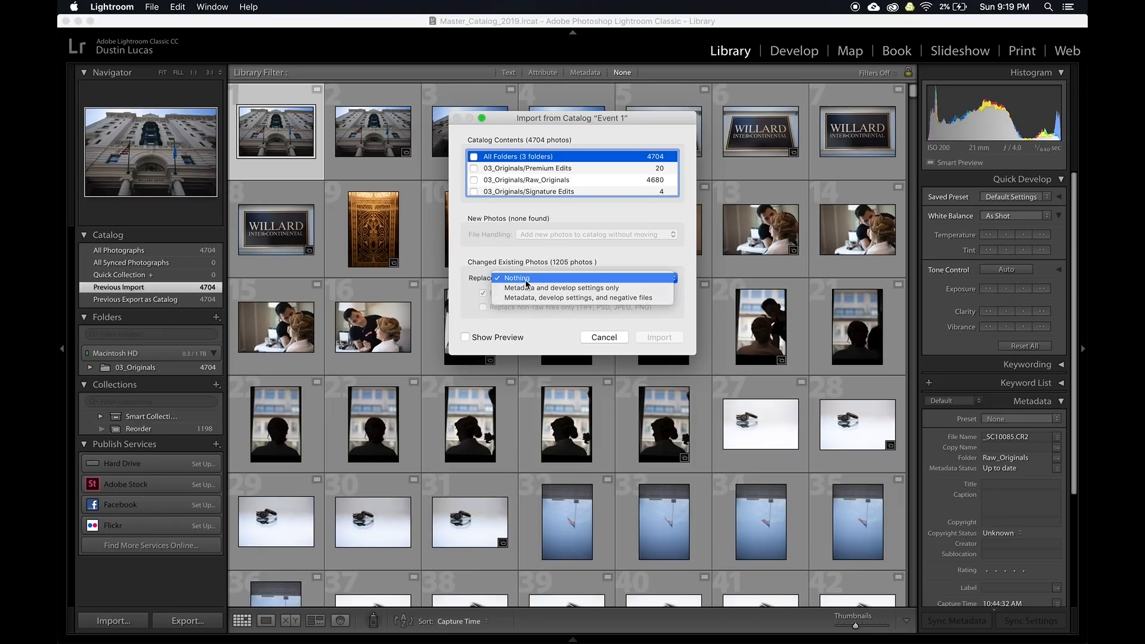
left_click(534, 288)
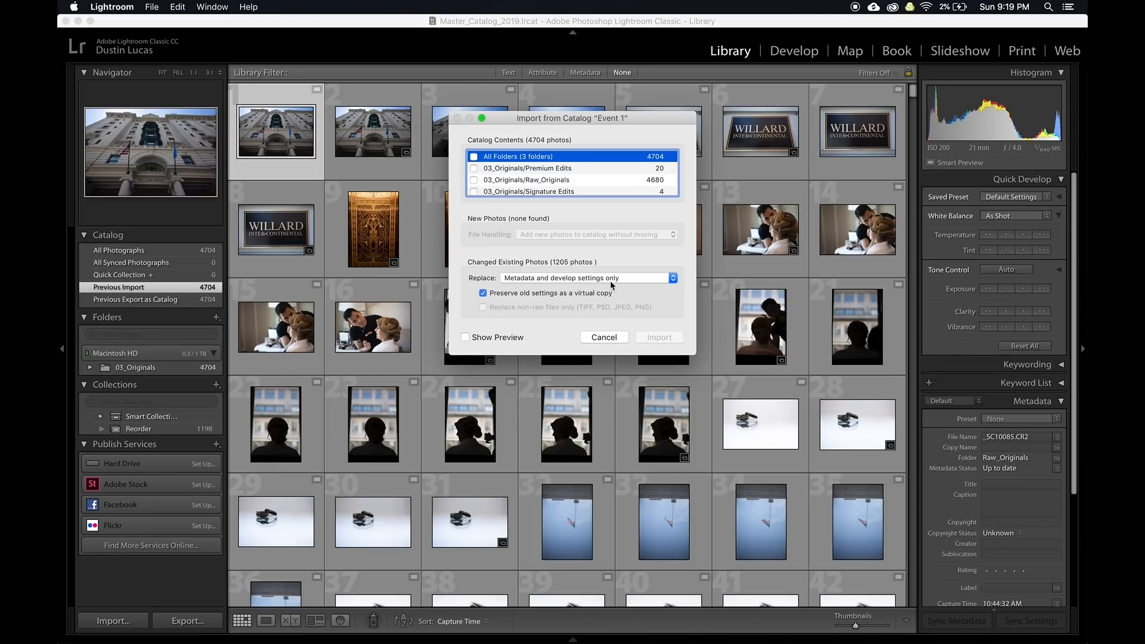
left_click(518, 294)
left_click(474, 157)
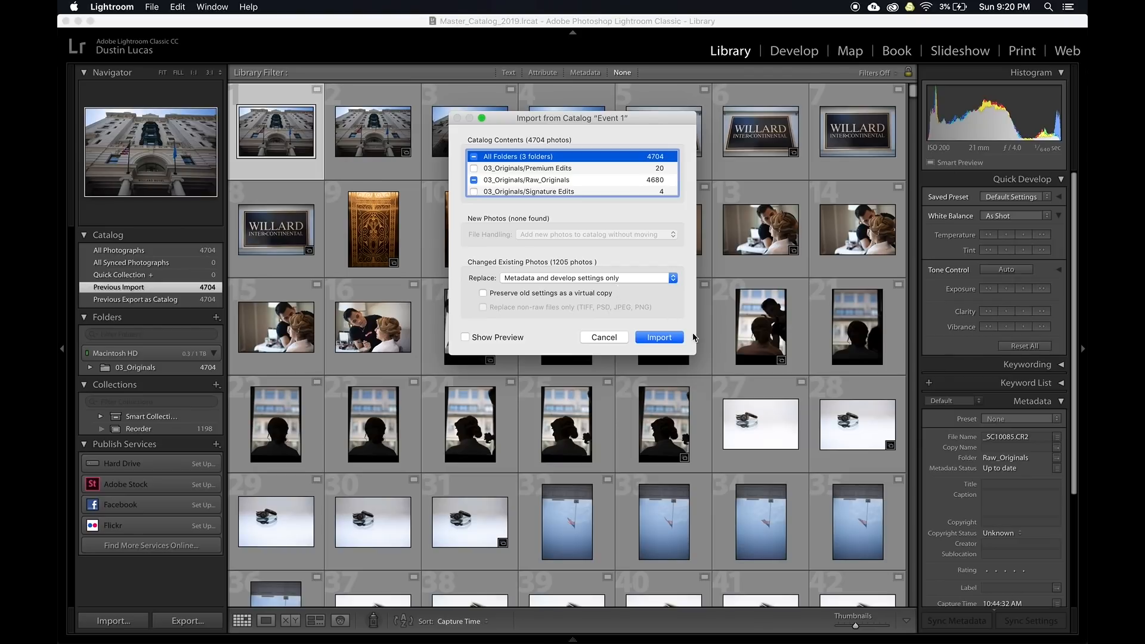
left_click(654, 340)
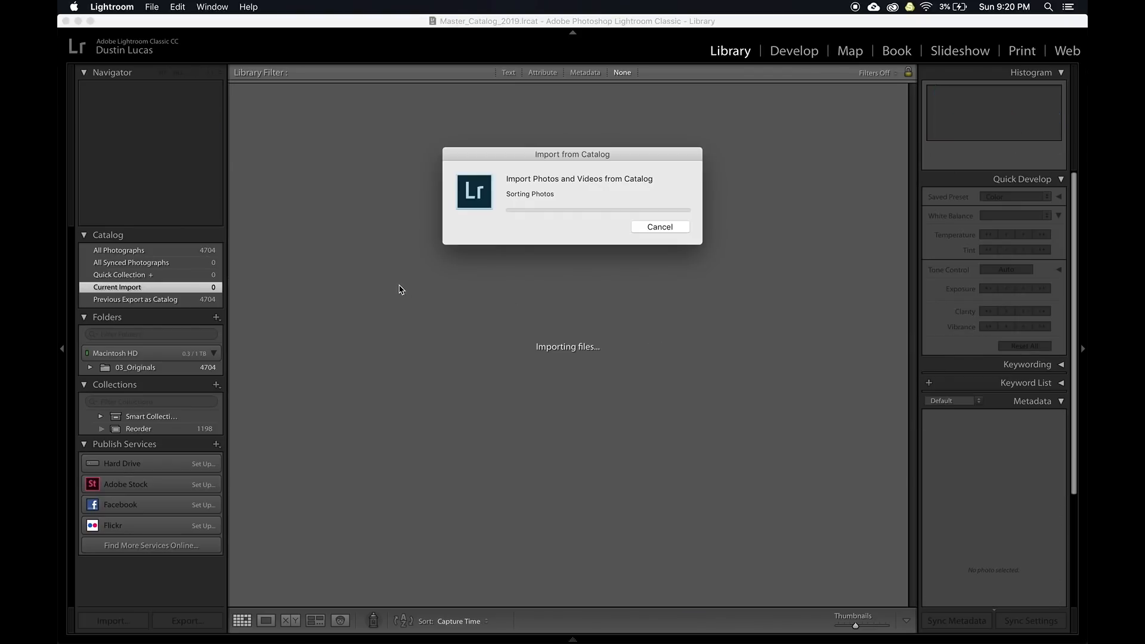